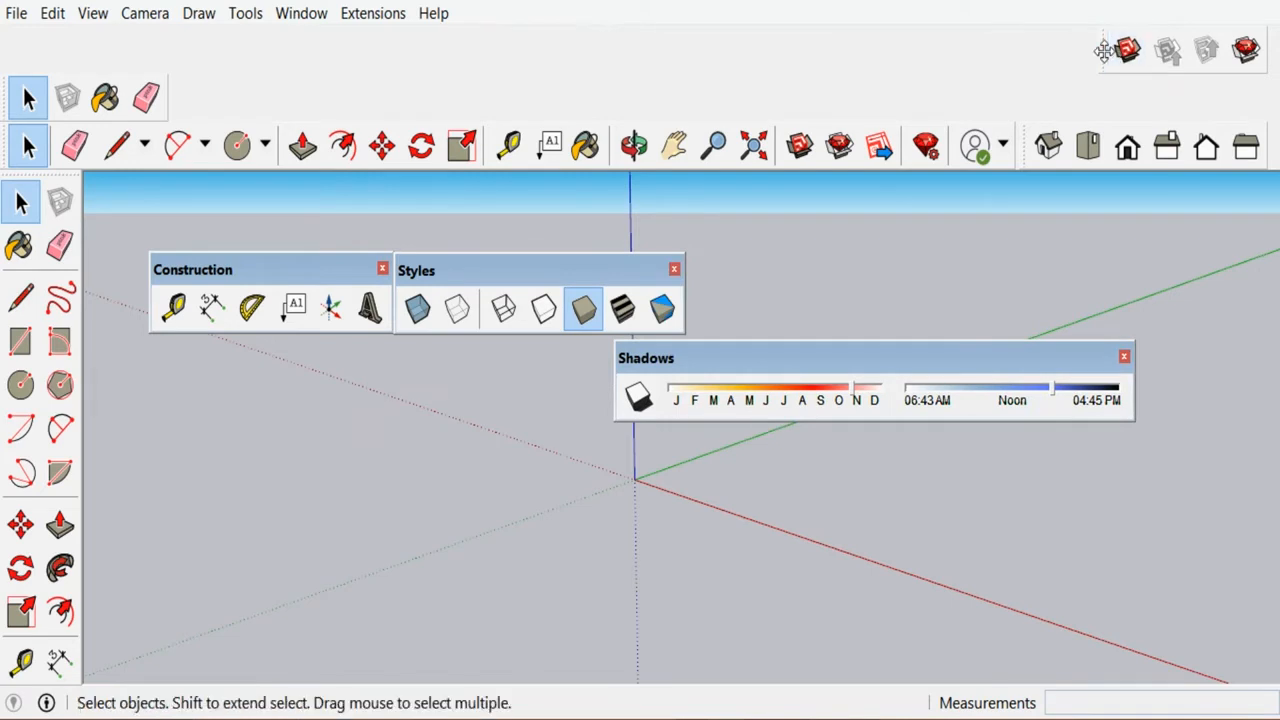
Undock the Warehouse and Principal toolbars so they float over the drawing area.
left_click_drag(1117, 52, 695, 580)
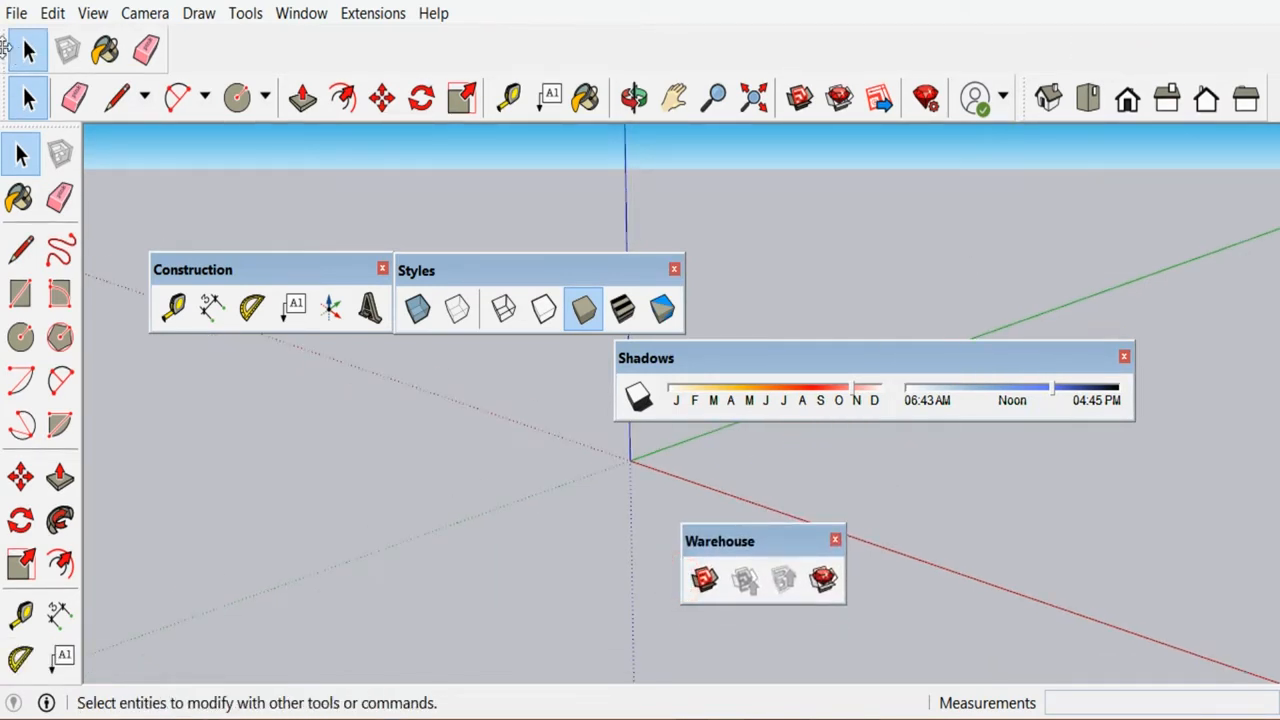
left_click_drag(6, 50, 762, 263)
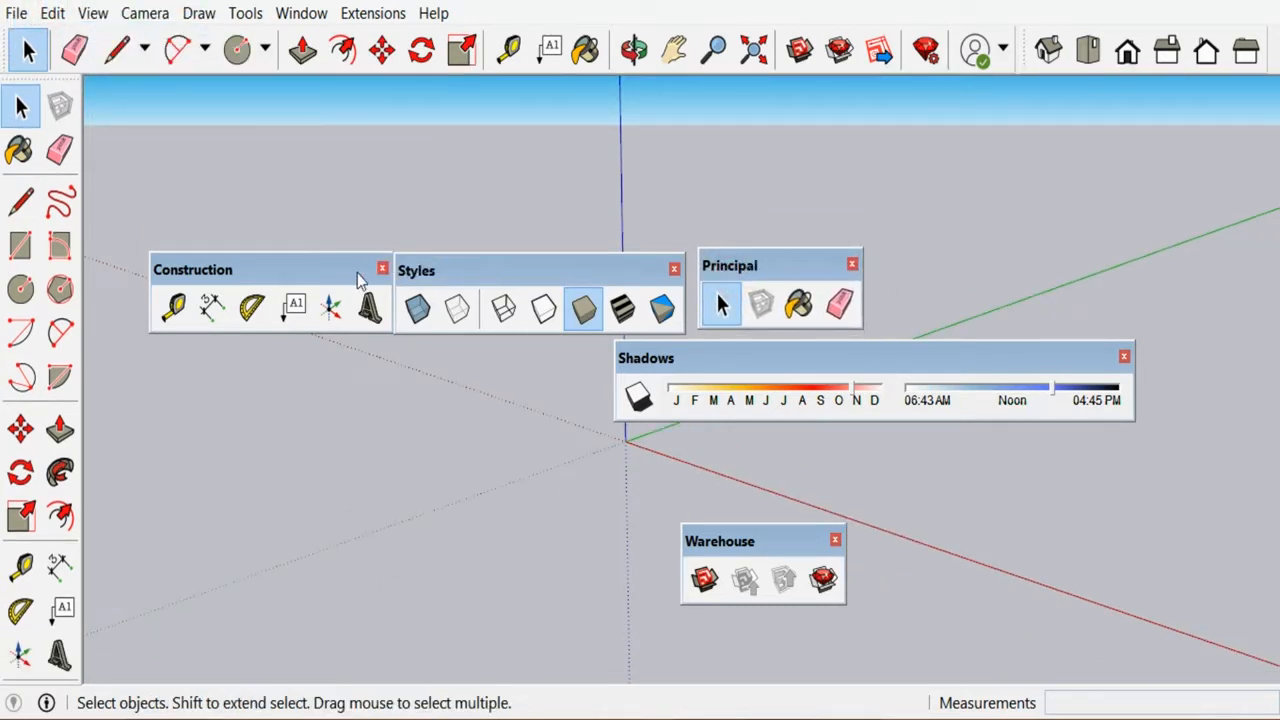
Dock the floating Construction, Principal, Styles, Shadows and Warehouse toolbars along the window's edge.
double_click(322, 272)
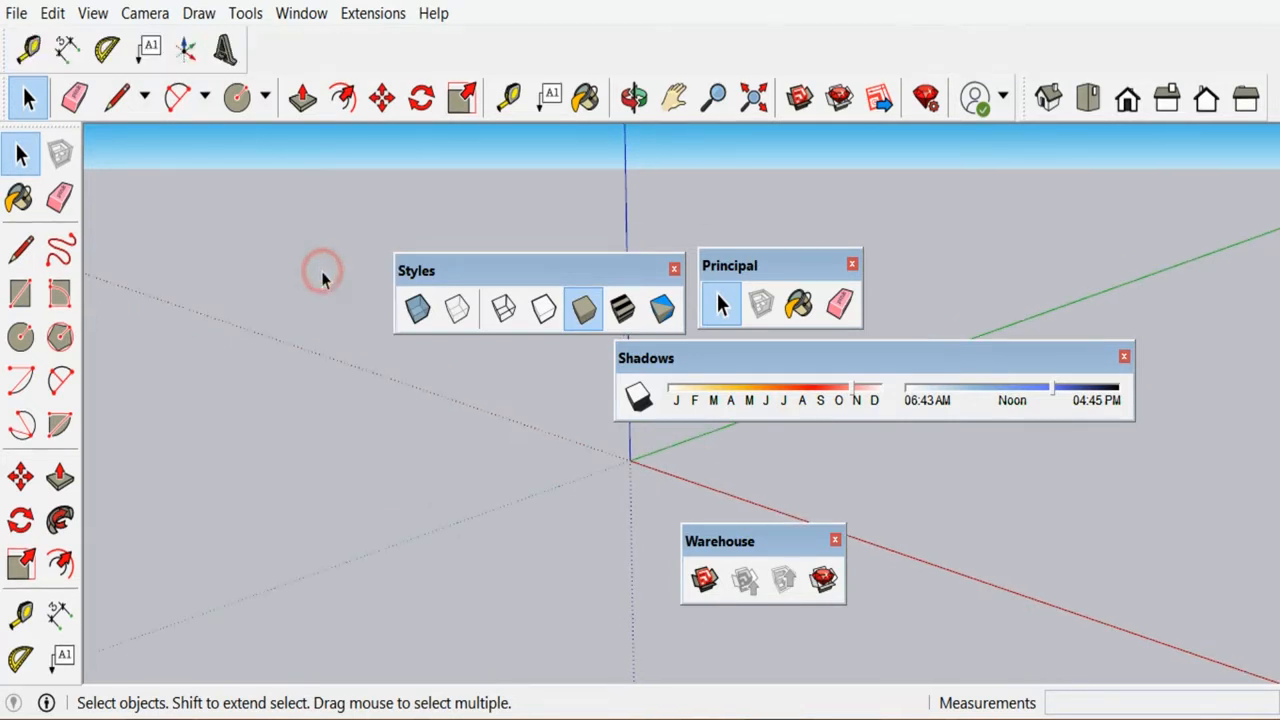
double_click(745, 263)
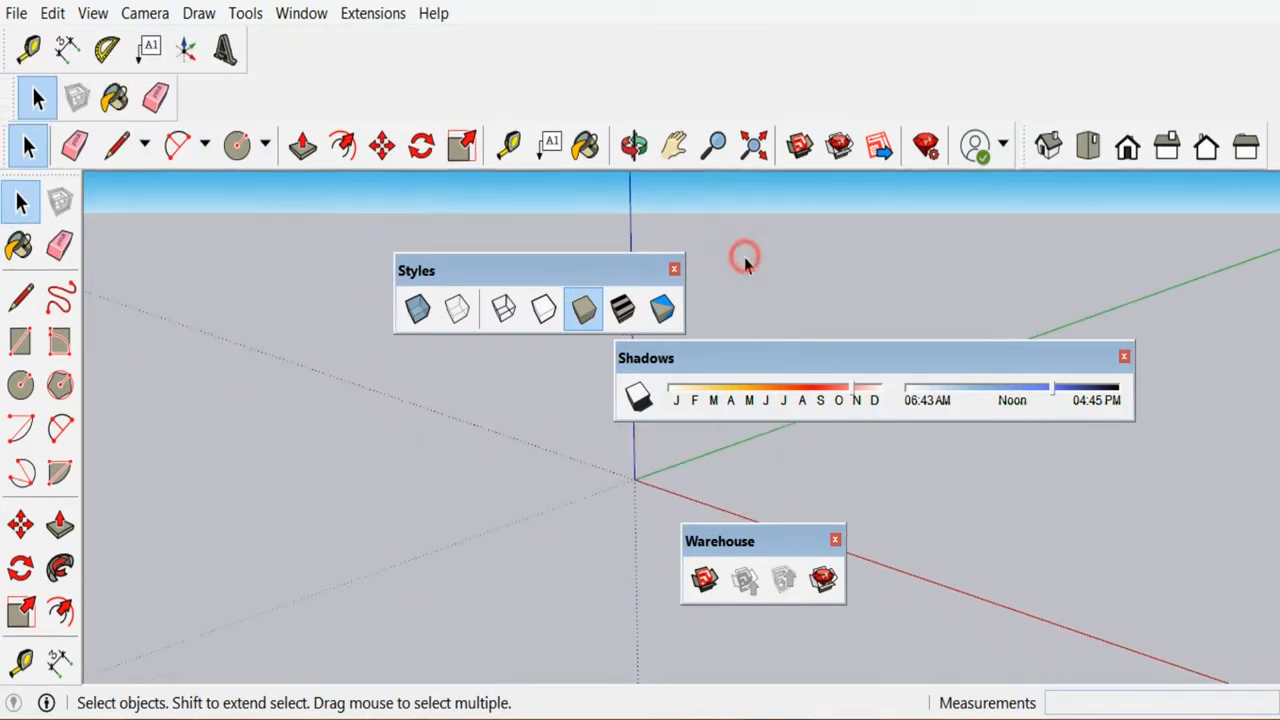
double_click(603, 263)
double_click(838, 346)
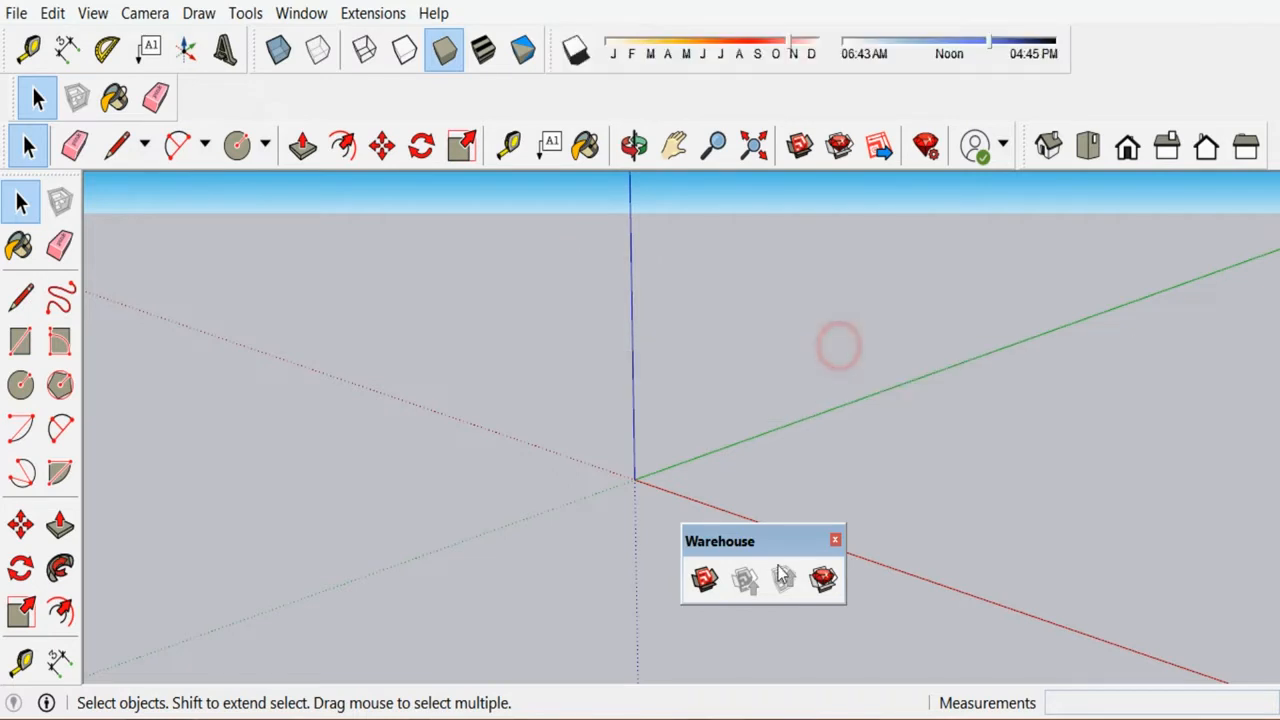
double_click(771, 541)
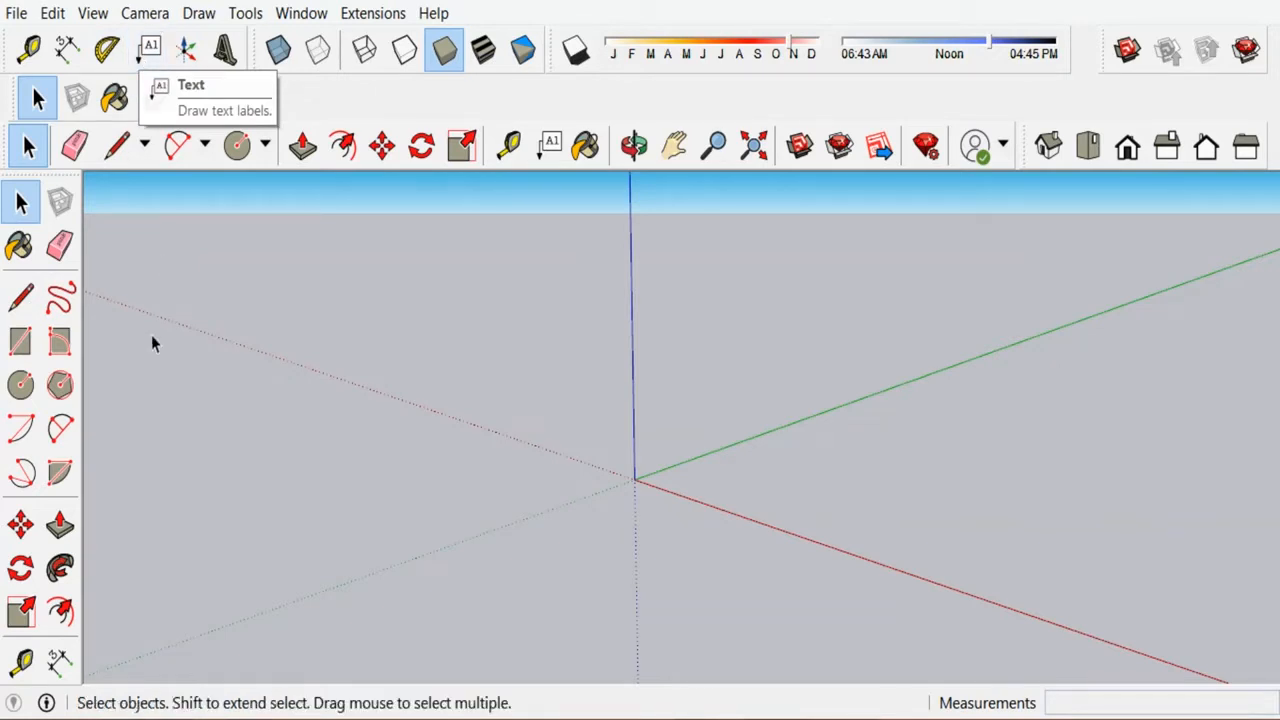
Draw a 5 by 6 m rectangle on the ground between the red and green axes.
left_click(24, 344)
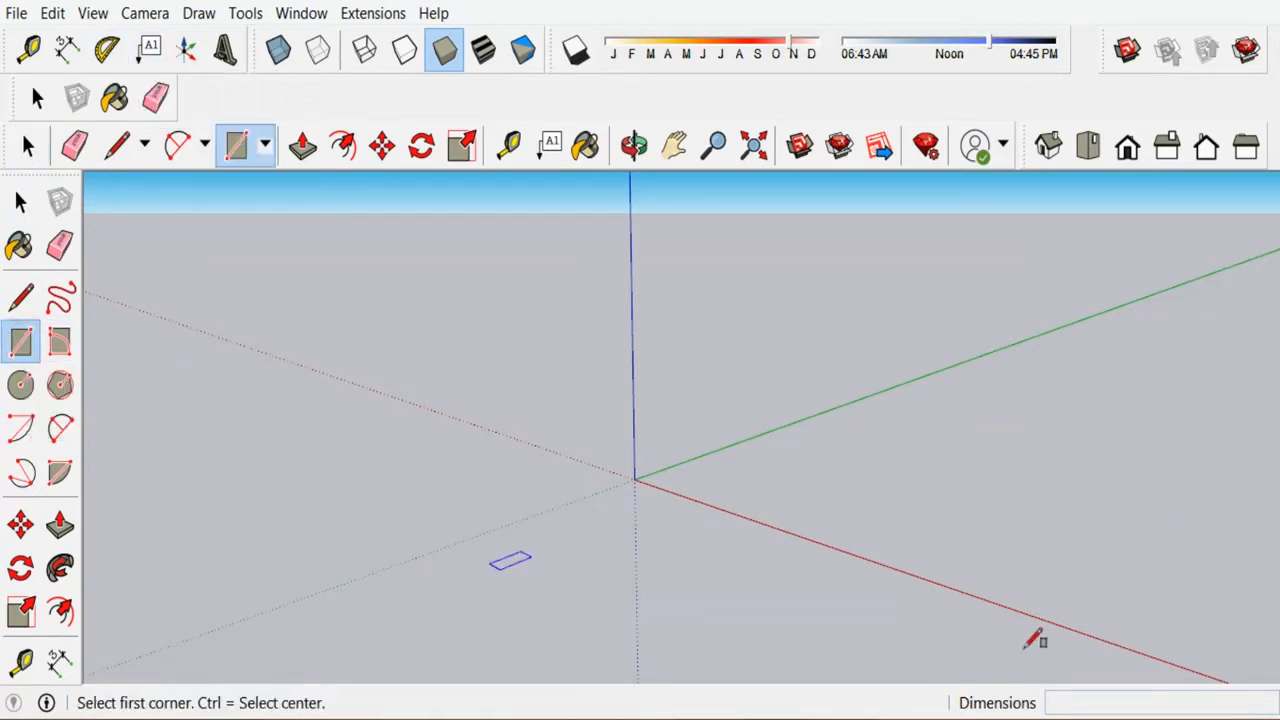
scroll(618, 522, "down", 2)
scroll(990, 484, "up", 3)
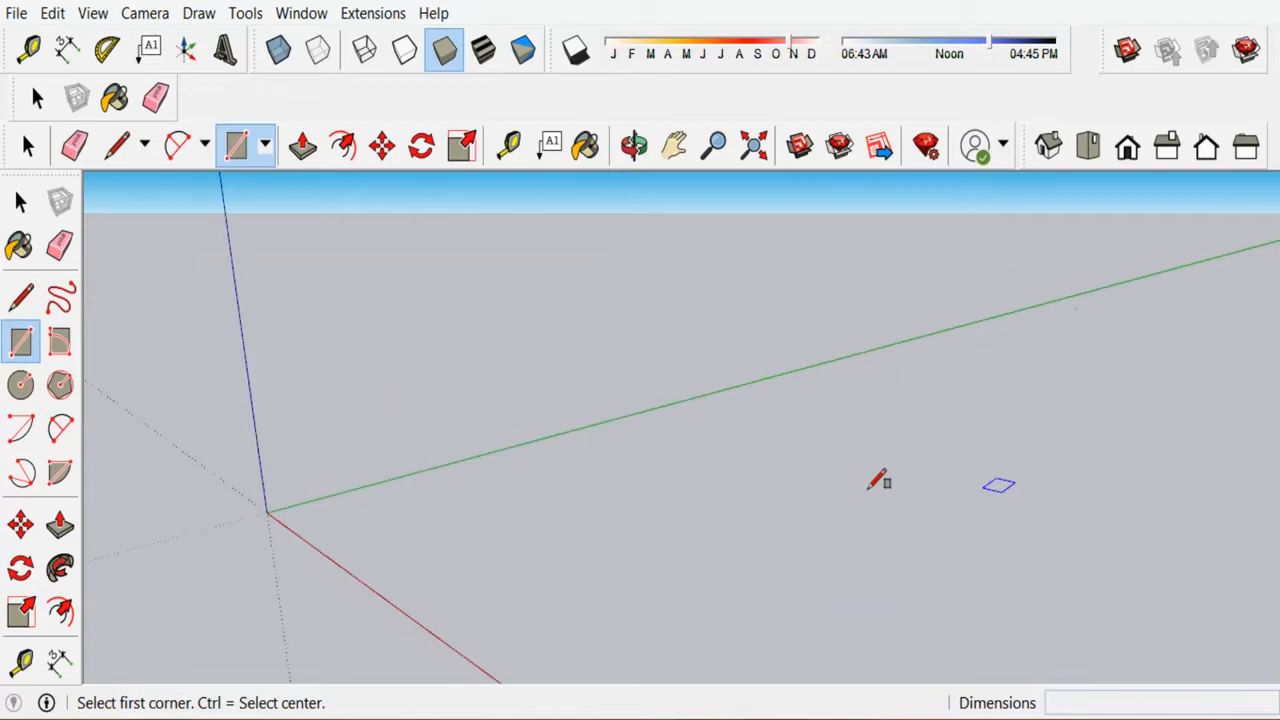
left_click(558, 501)
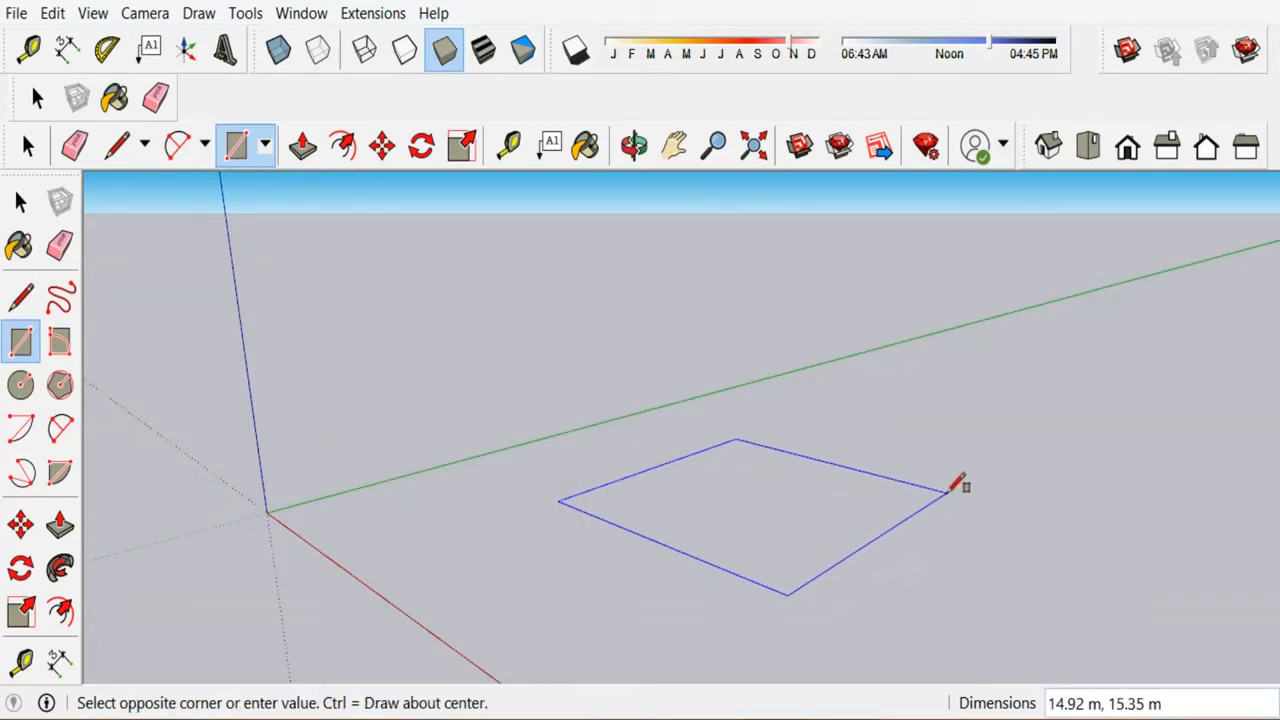
type("5,6")
key("Return")
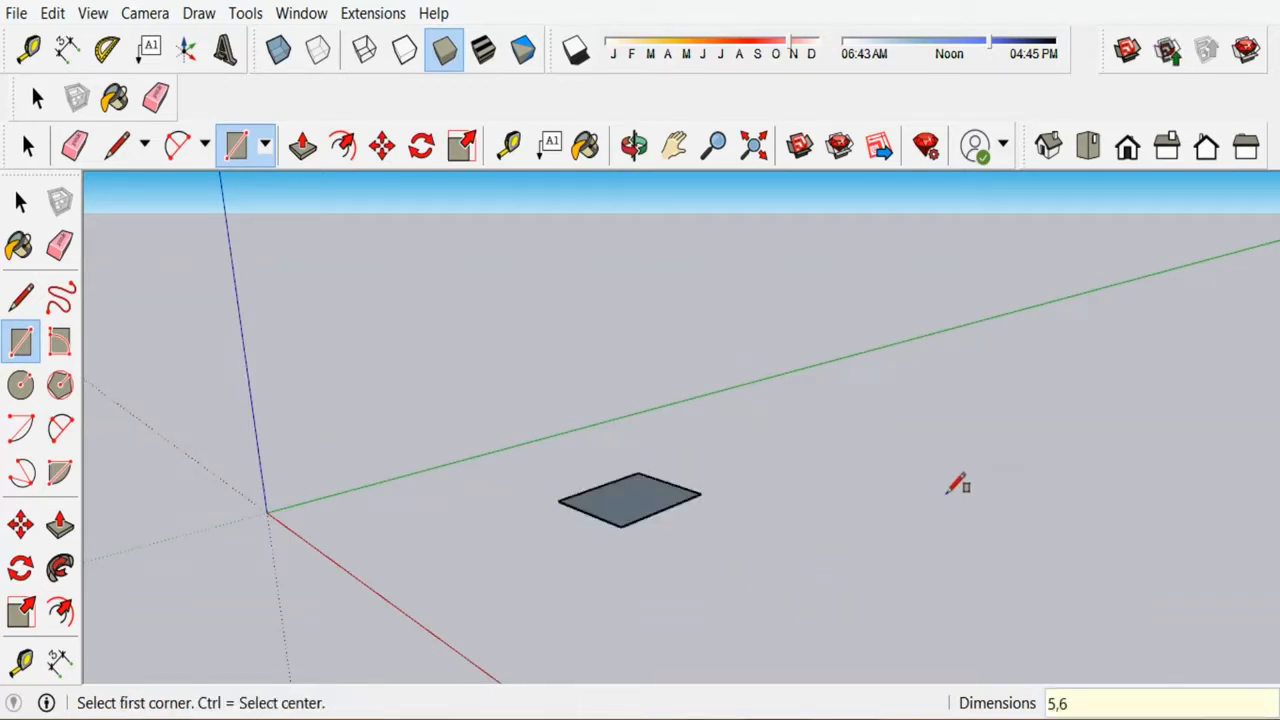
Draw a circle with a 1 m radius on the ground beside the rectangle.
scroll(90, 470, "up", 3)
left_click(20, 385)
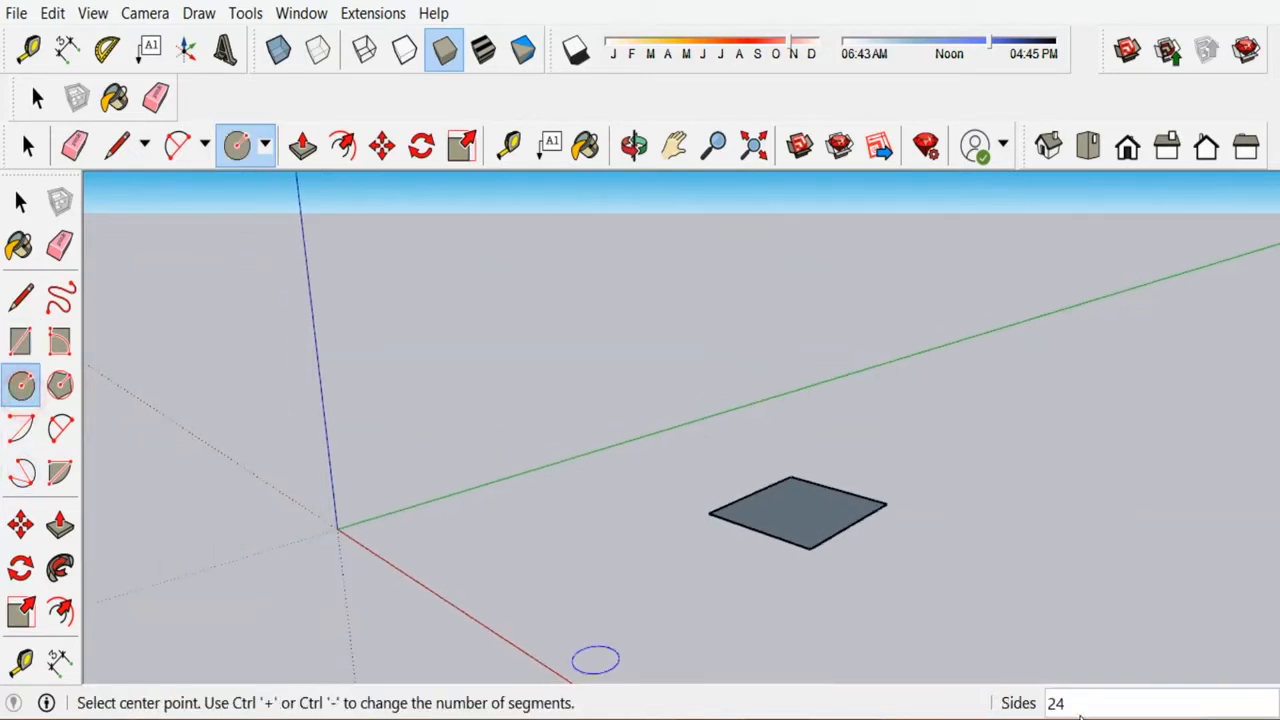
left_click(966, 561)
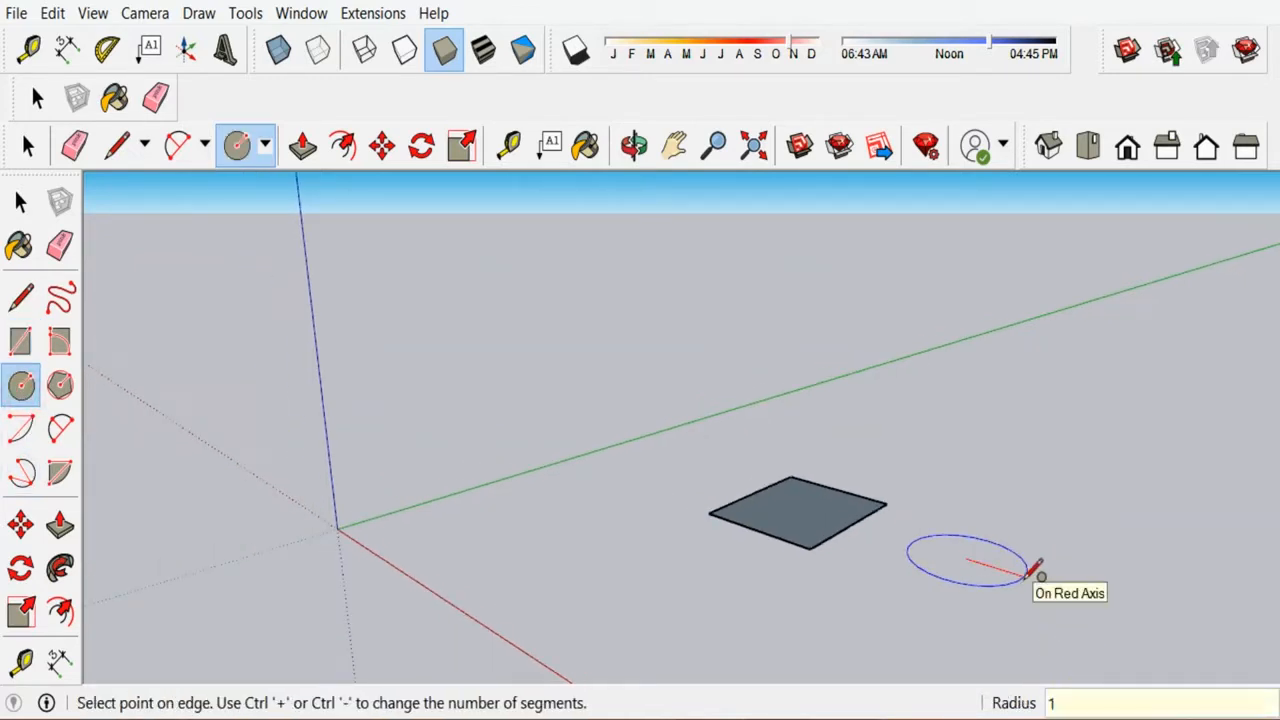
key("Return")
Attach a leader text label with the default area text to the rectangle's face, placing the text beyond its far edge.
scroll(988, 555, "up", 4)
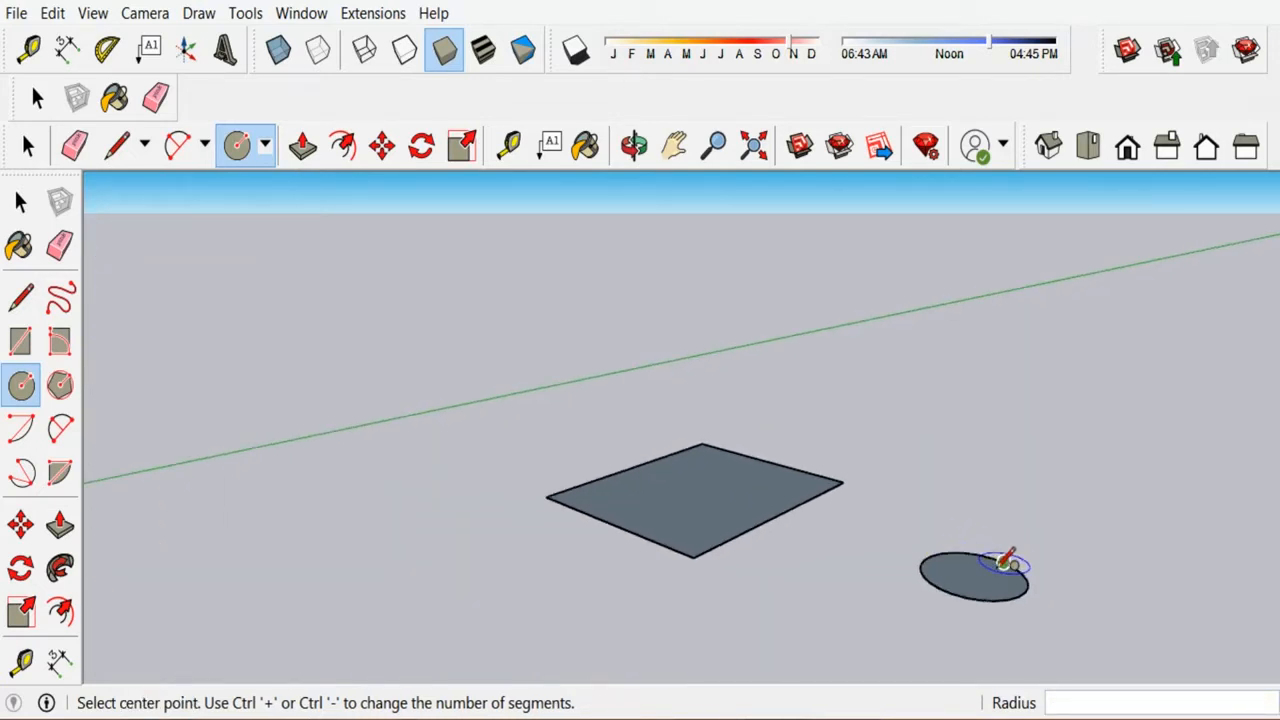
scroll(1001, 563, "up", 1)
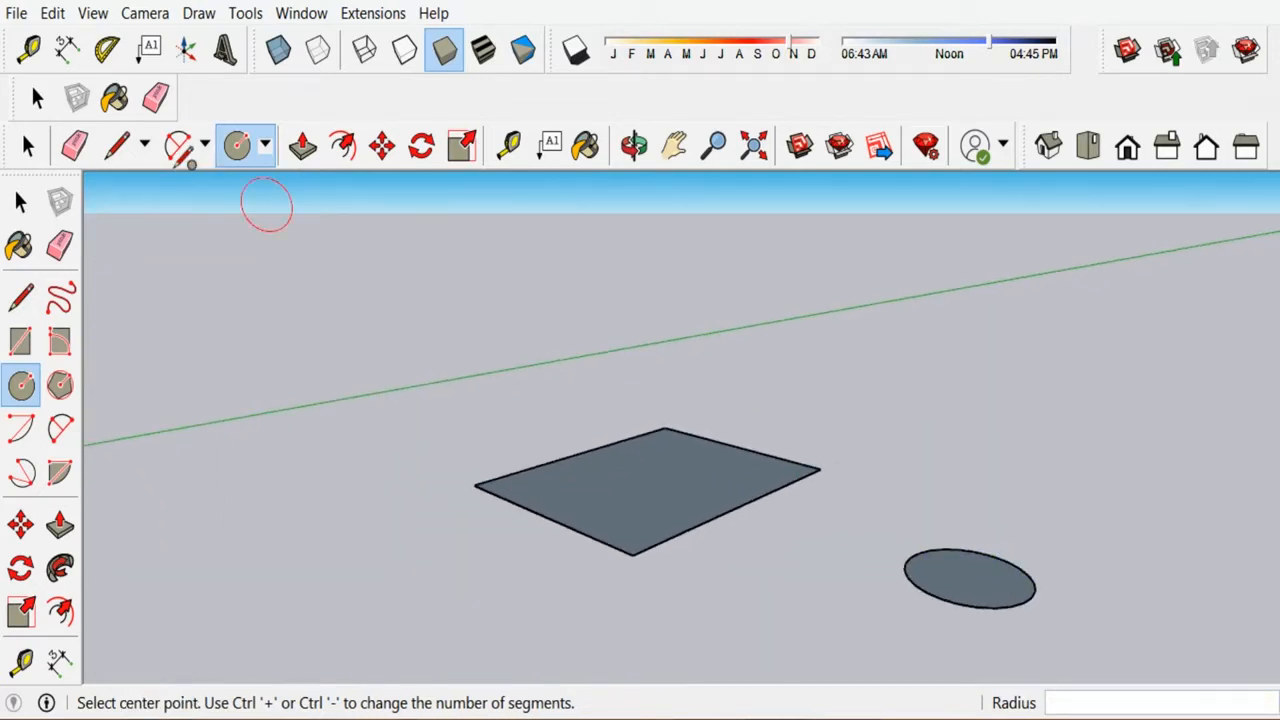
left_click(151, 52)
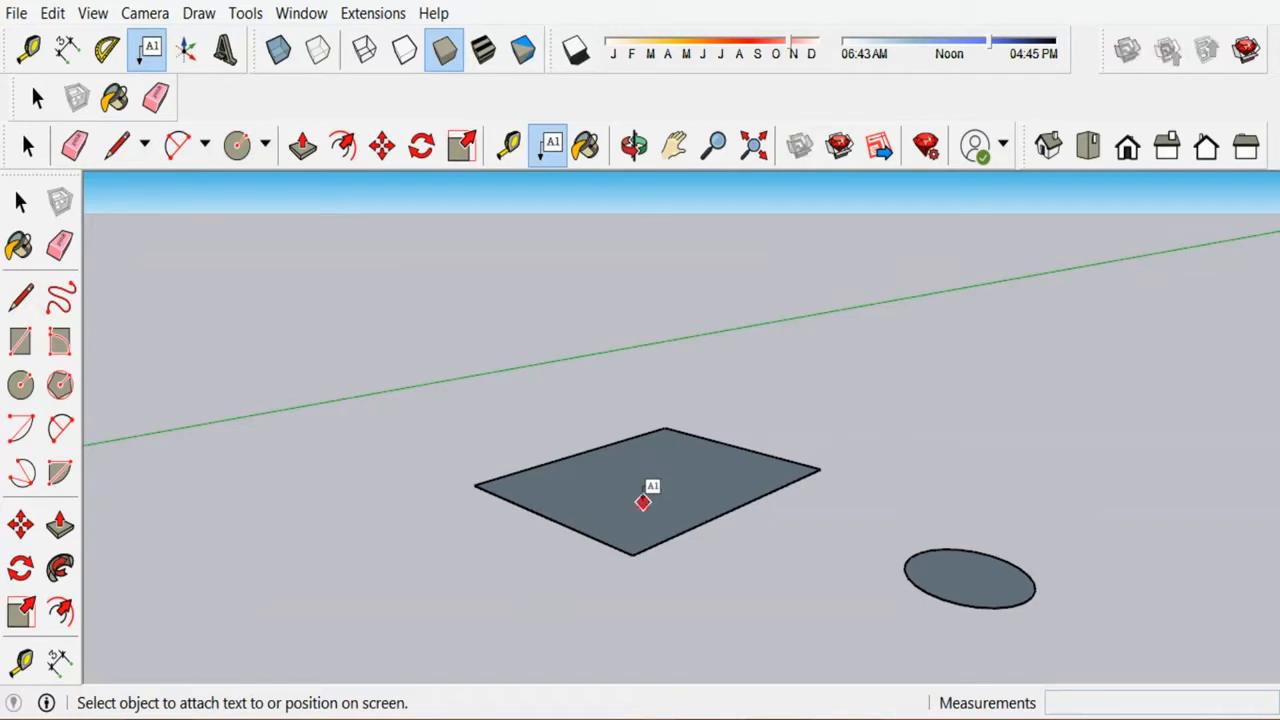
left_click(644, 499)
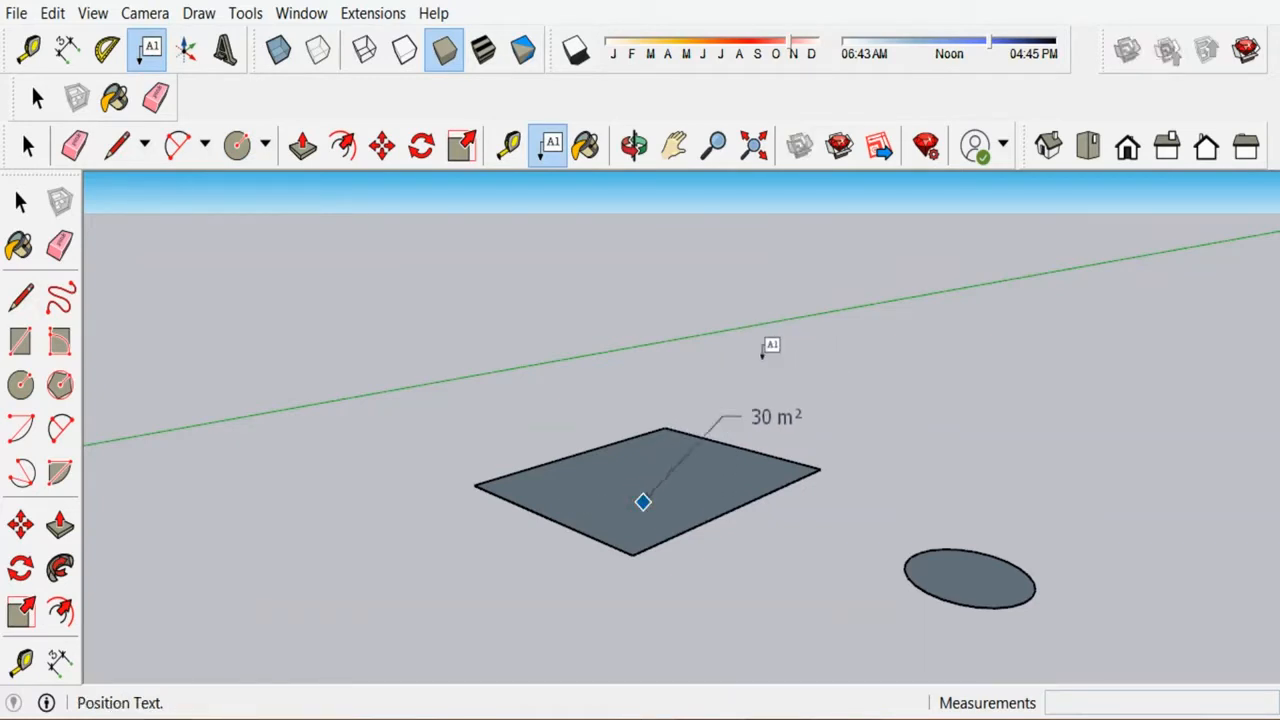
scroll(703, 405, "up", 1)
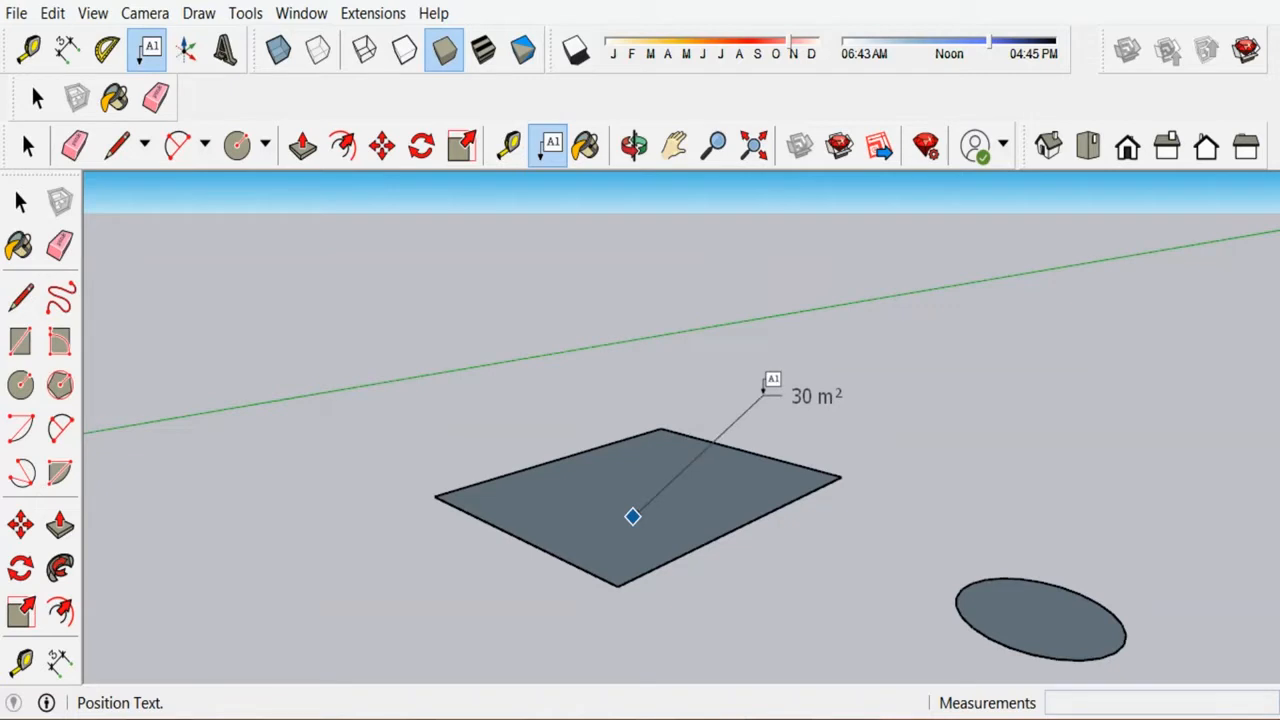
left_click(763, 395)
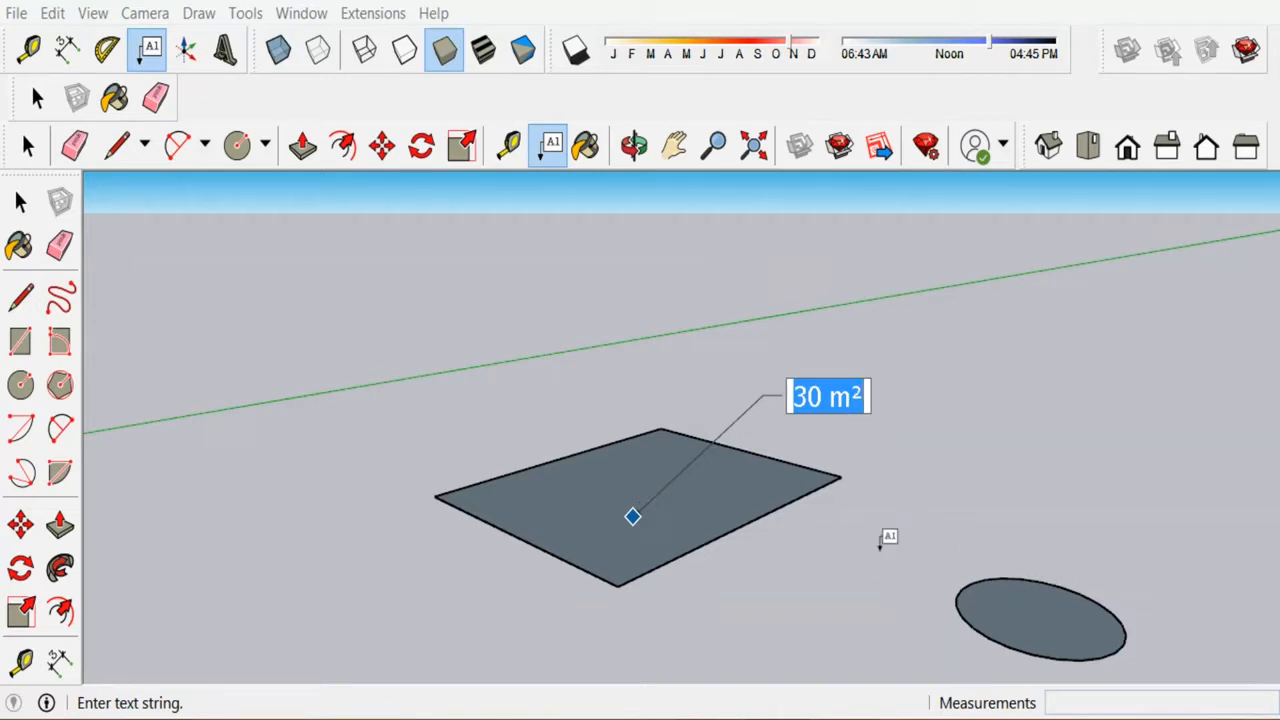
left_click(1028, 608)
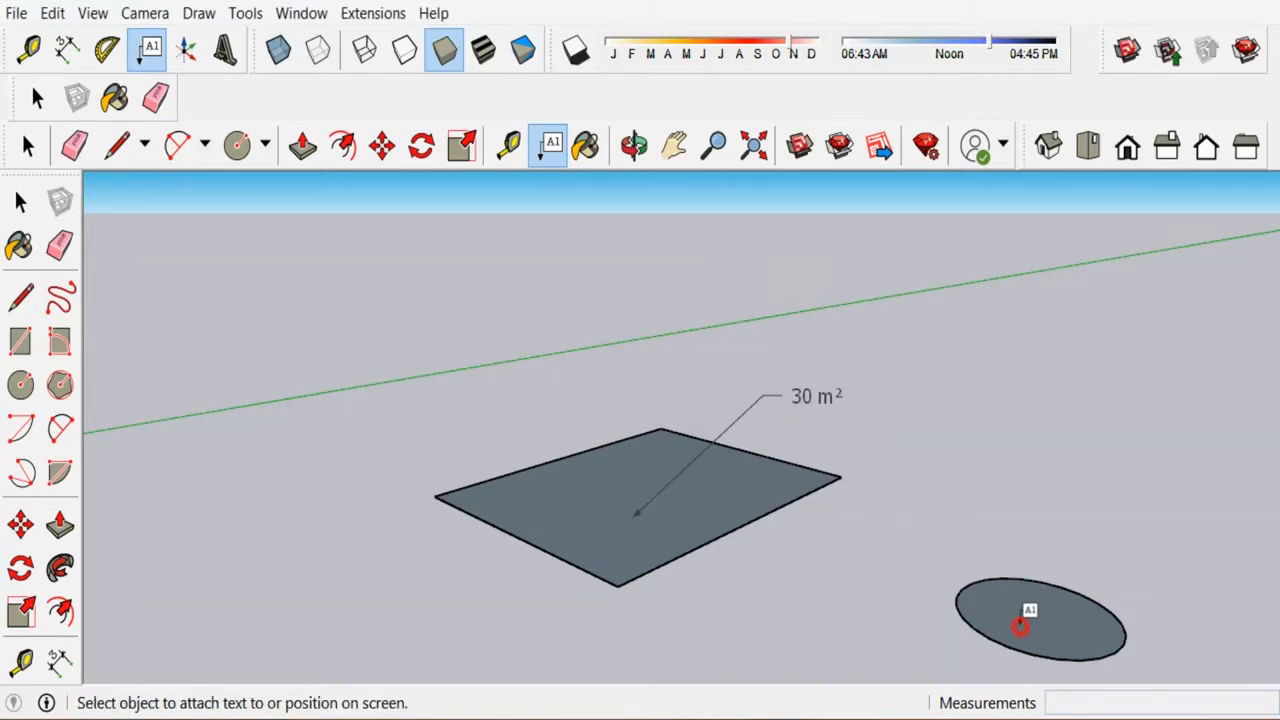
Place a text label with the default area text directly on the circle's face, without a leader.
left_click(1037, 614)
left_click(1004, 619)
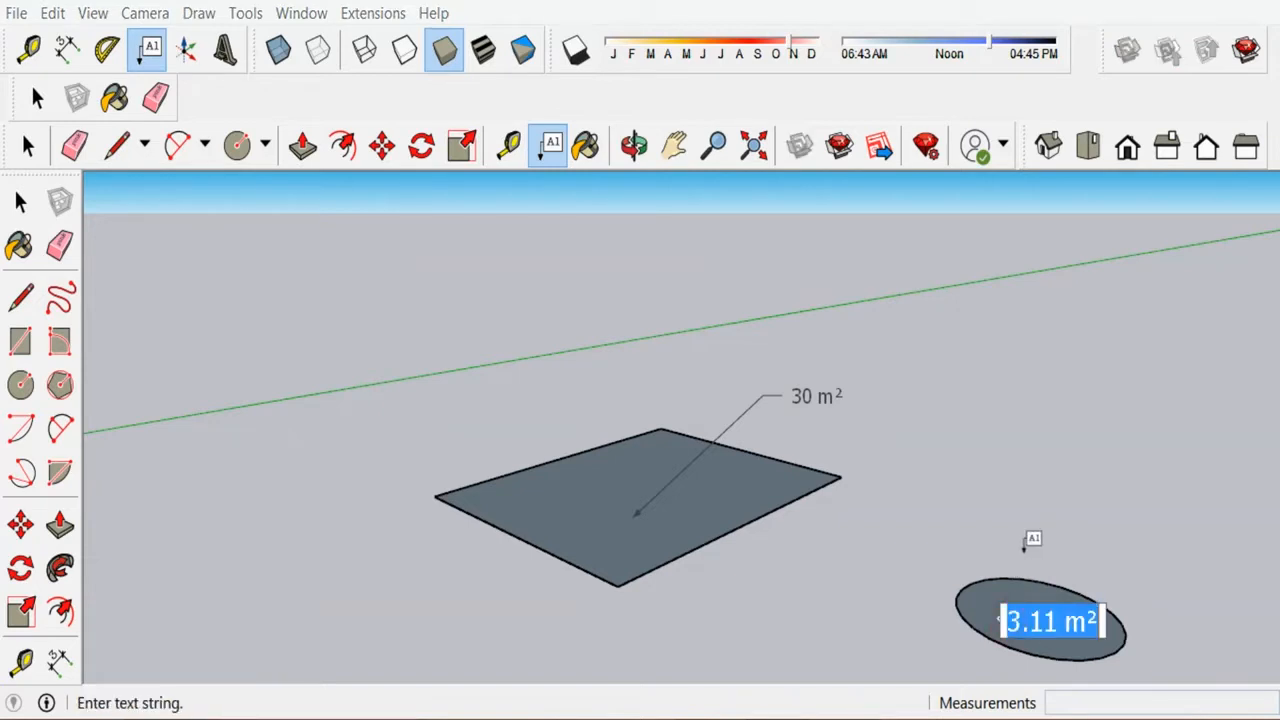
left_click(991, 600)
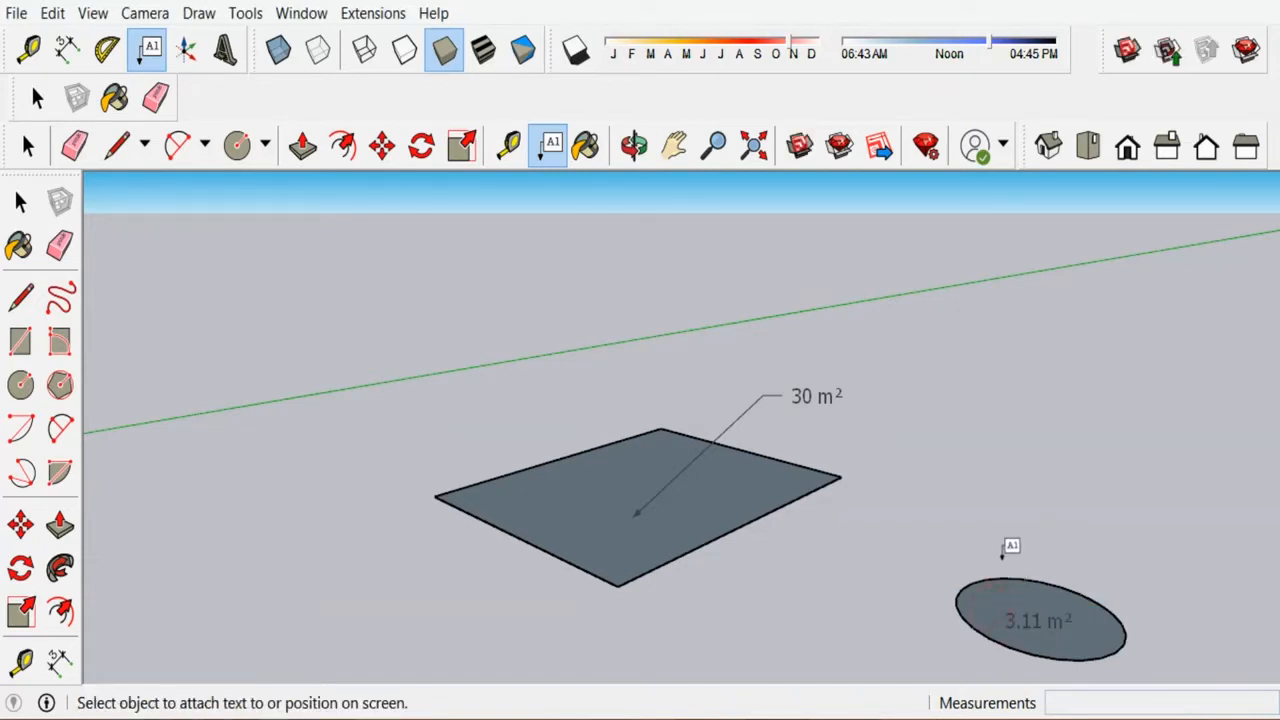
Attach a leader text label with the default area text to the circle, placing the text above it.
left_click(1003, 589)
left_click(1022, 490)
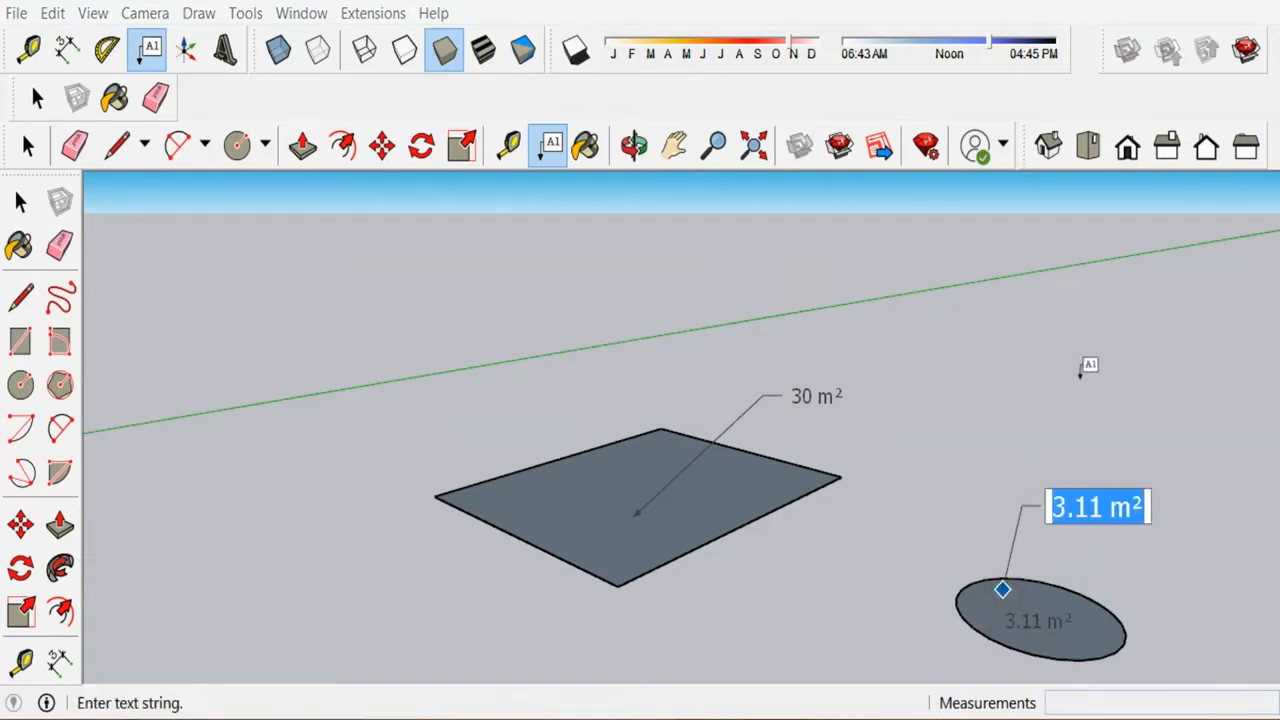
left_click(37, 97)
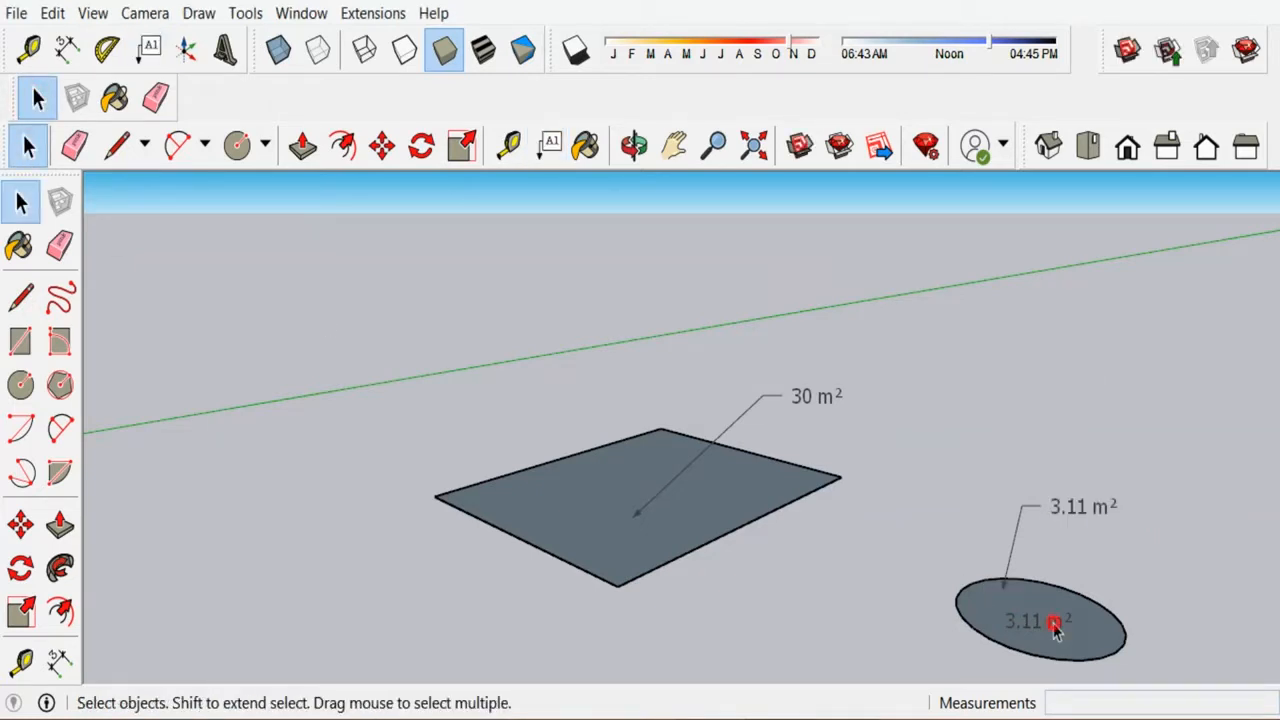
Delete the leaderless area label lying on the circle's face.
left_click(1055, 623)
key("Delete")
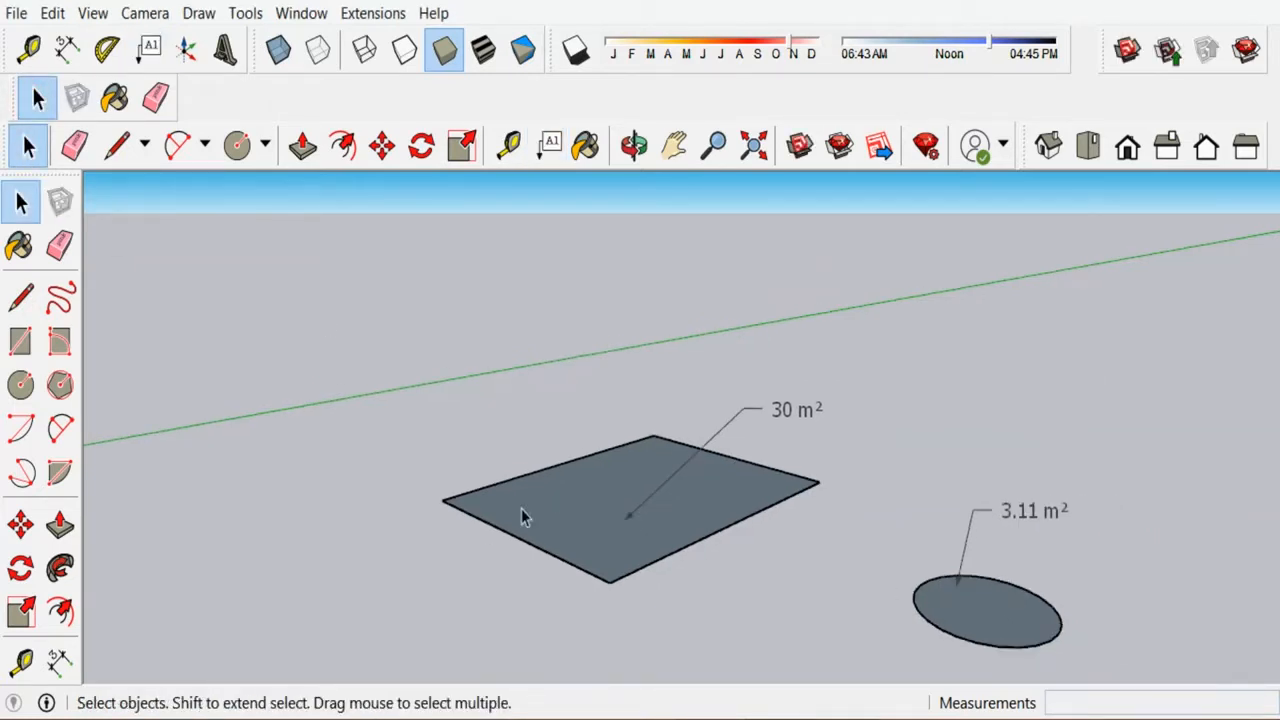
Change the text of the rectangle's leader label to BED ROOM.
scroll(791, 417, "up", 3)
double_click(750, 424)
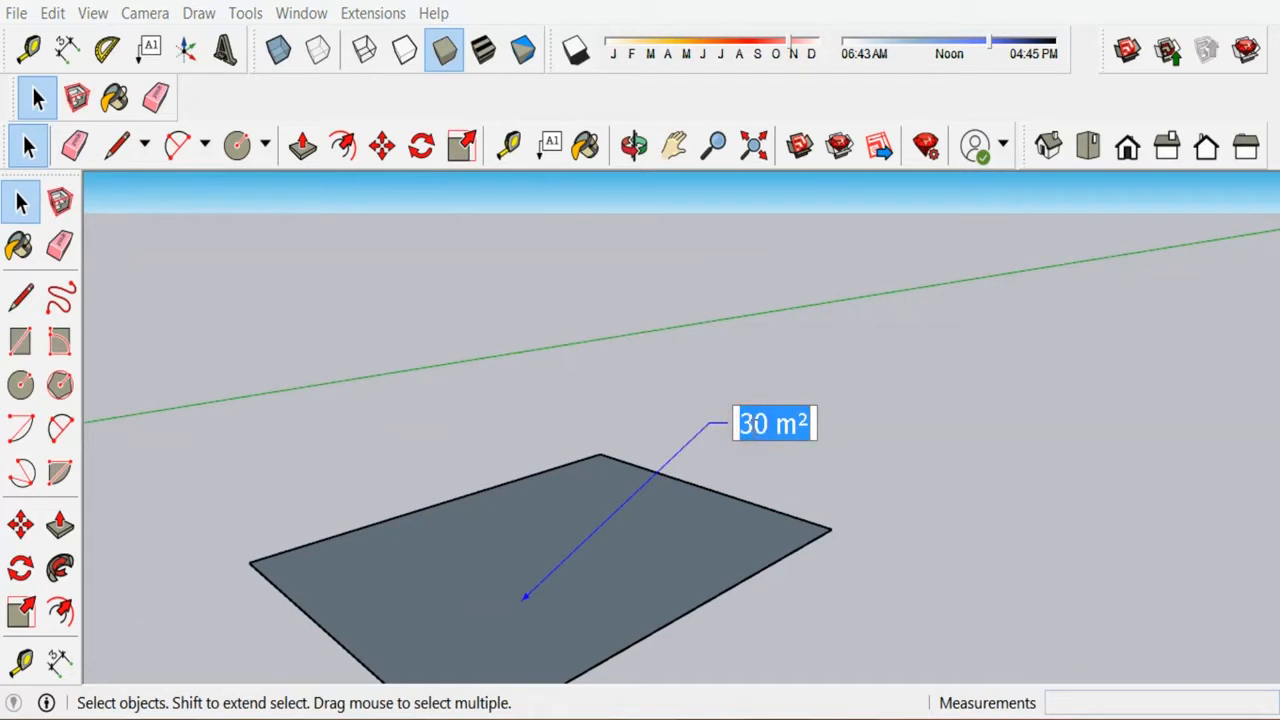
left_click(749, 423)
left_click(741, 419)
left_click_drag(764, 421, 815, 424)
type("BE")
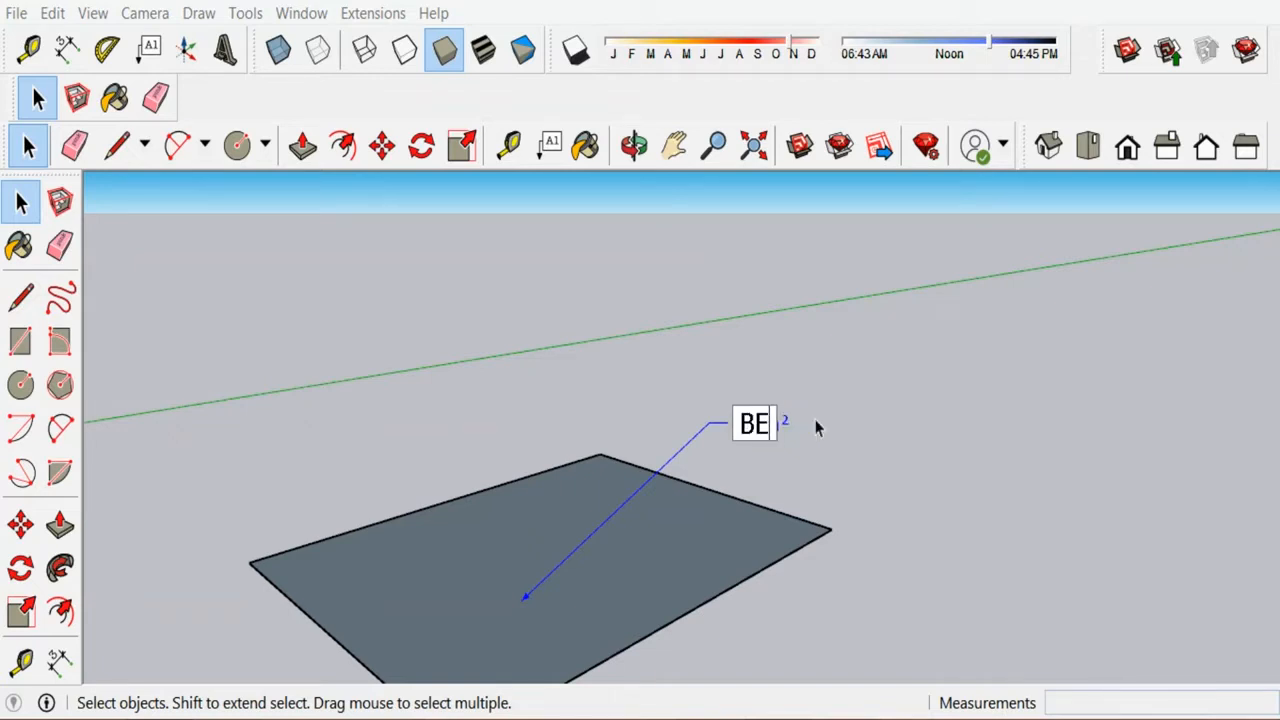
type("D ROOM")
left_click(1005, 378)
Change the text of the circle's leader label to COLUMN.
scroll(830, 430, "down", 4)
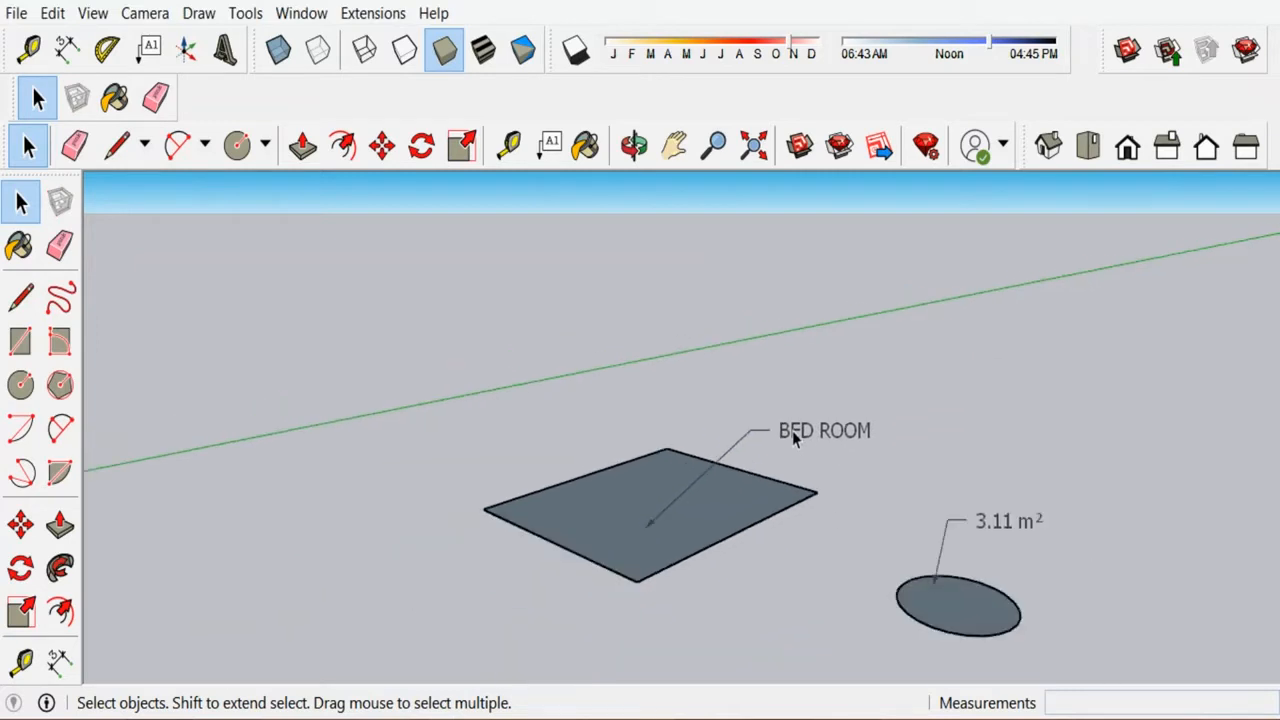
scroll(934, 496, "up", 2)
left_click(918, 490)
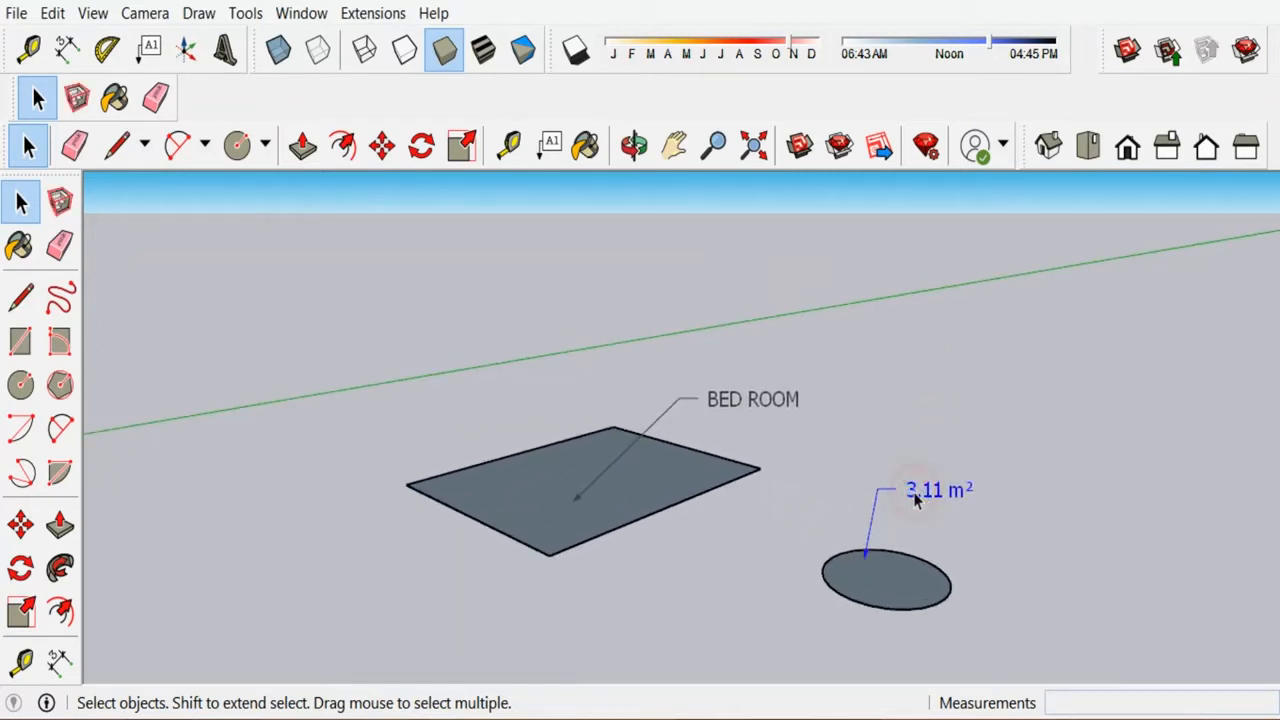
double_click(914, 492)
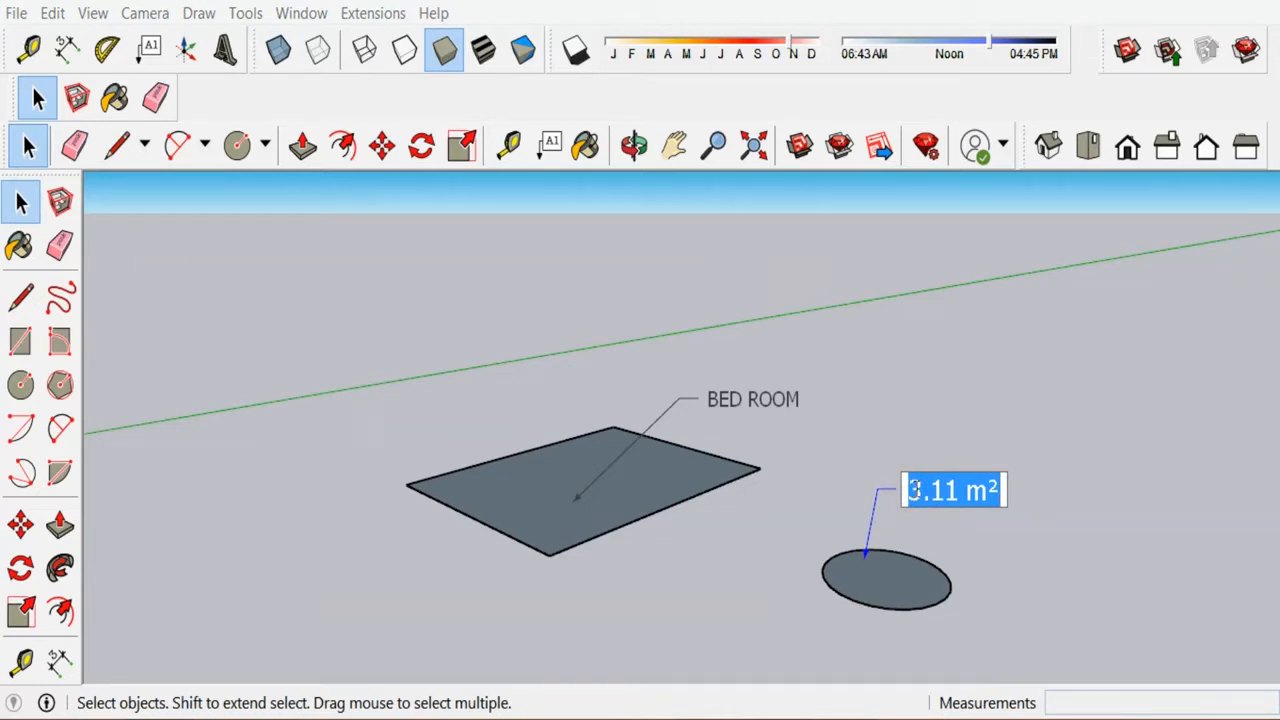
type("COLUMN")
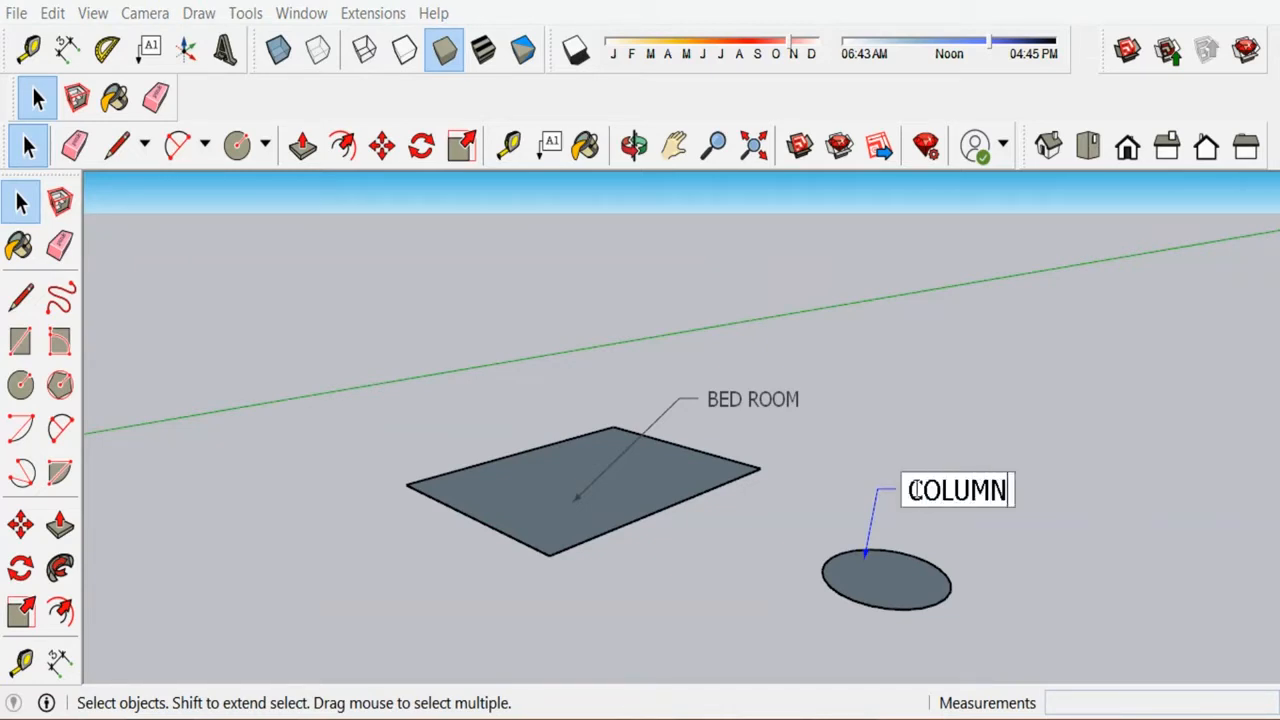
left_click(1085, 418)
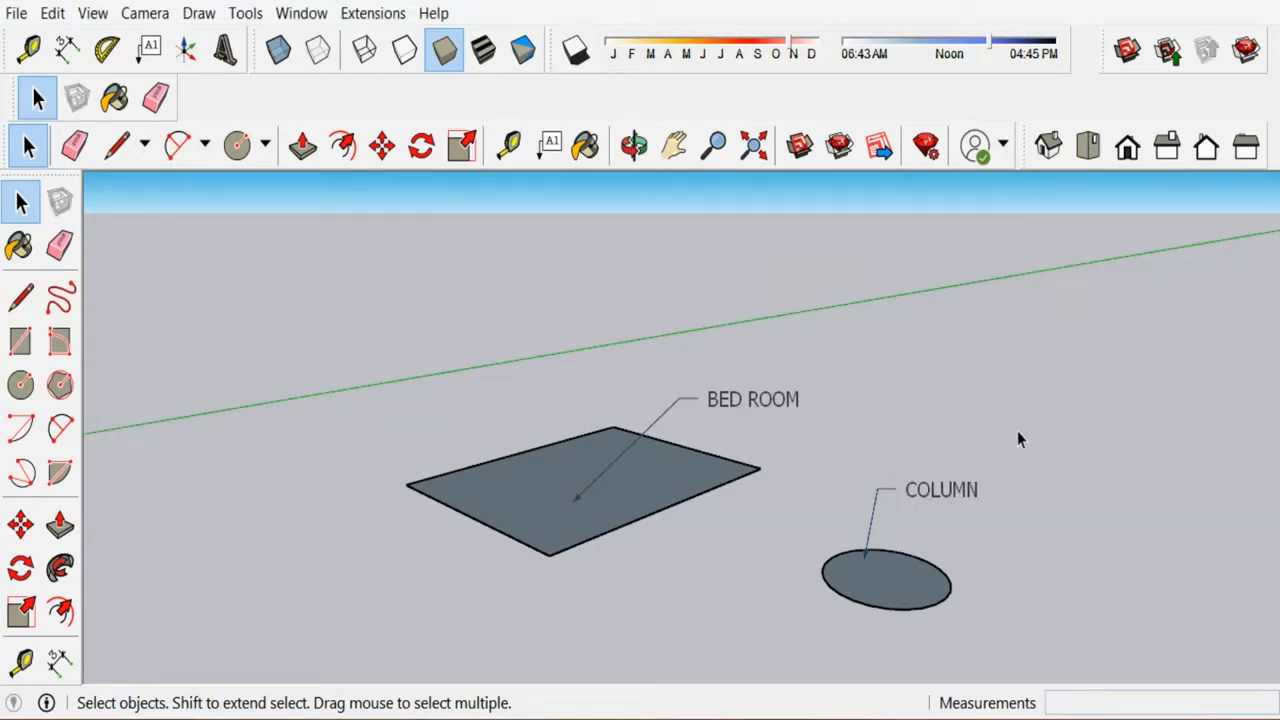
Erase the BED ROOM leader label from the rectangle with the Eraser tool.
scroll(883, 534, "up", 3)
scroll(916, 500, "down", 3)
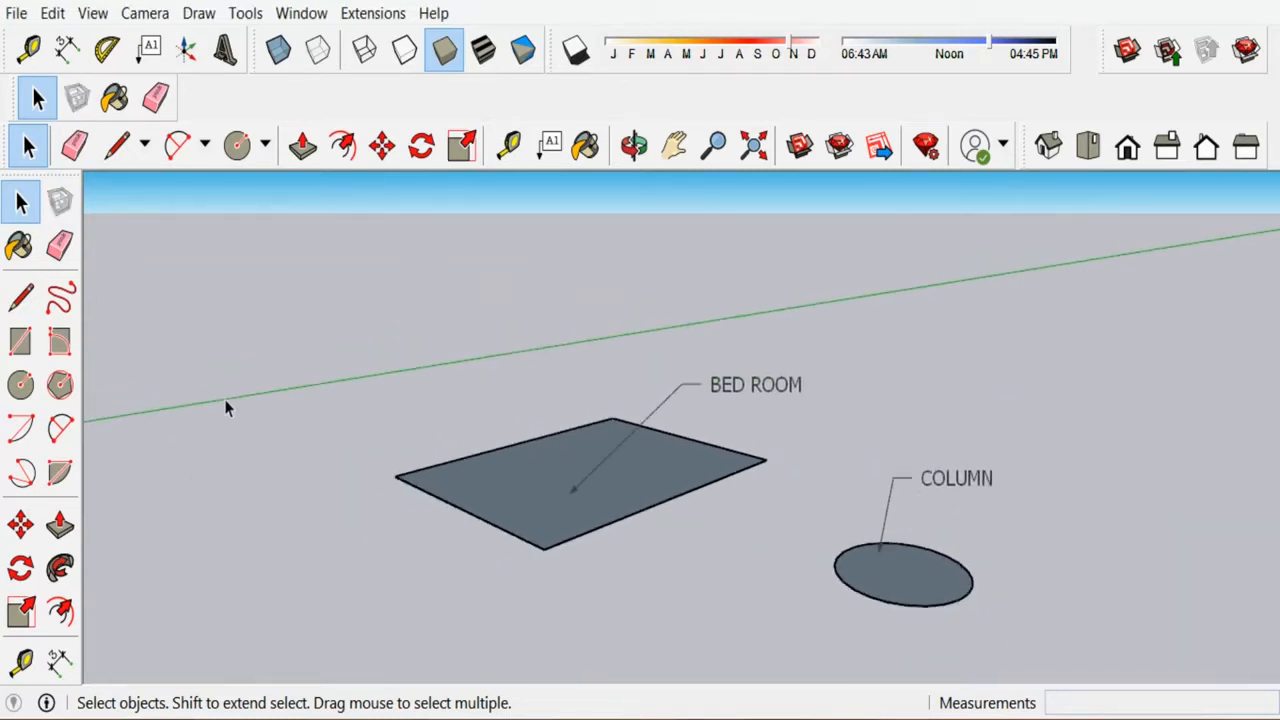
scroll(660, 428, "up", 2)
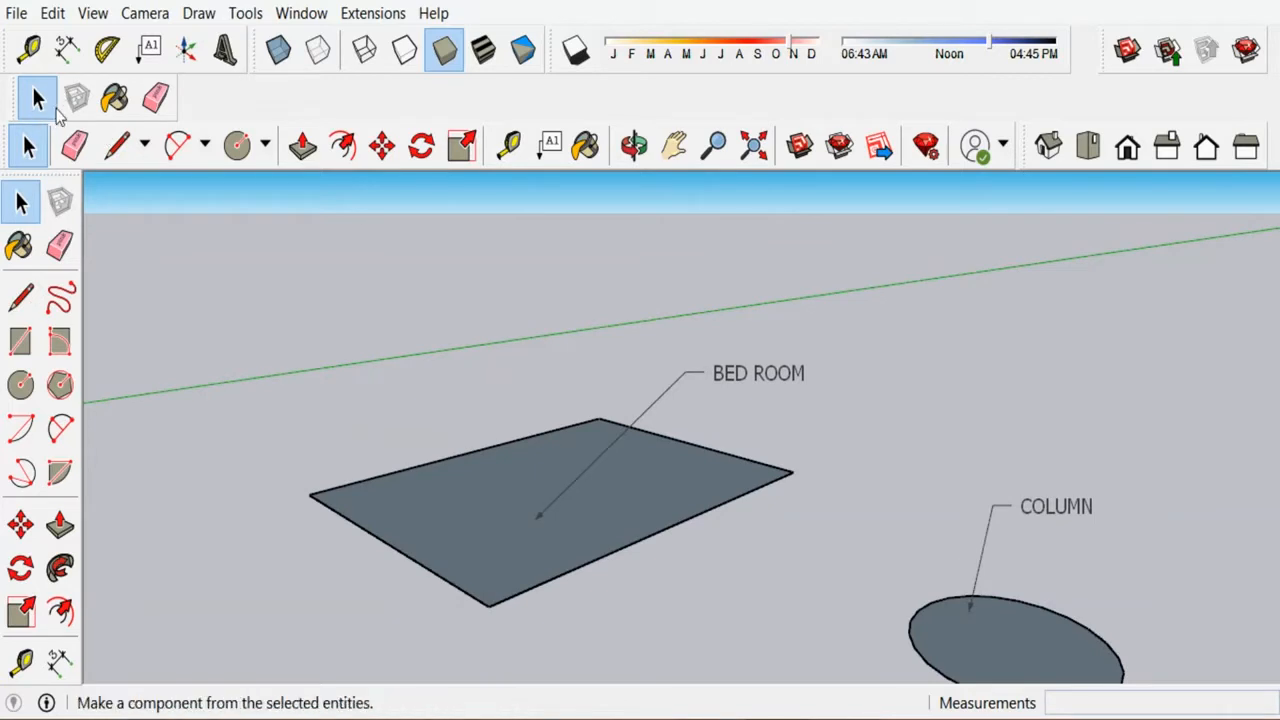
left_click(156, 97)
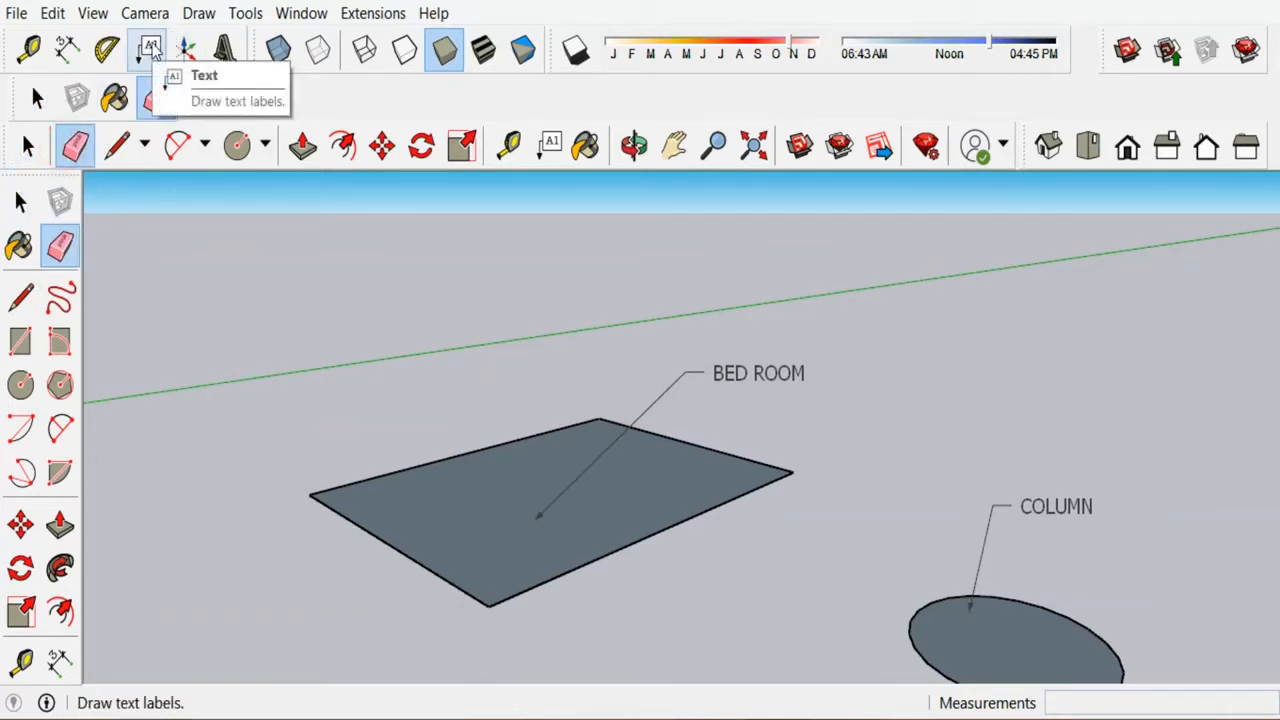
left_click(712, 366)
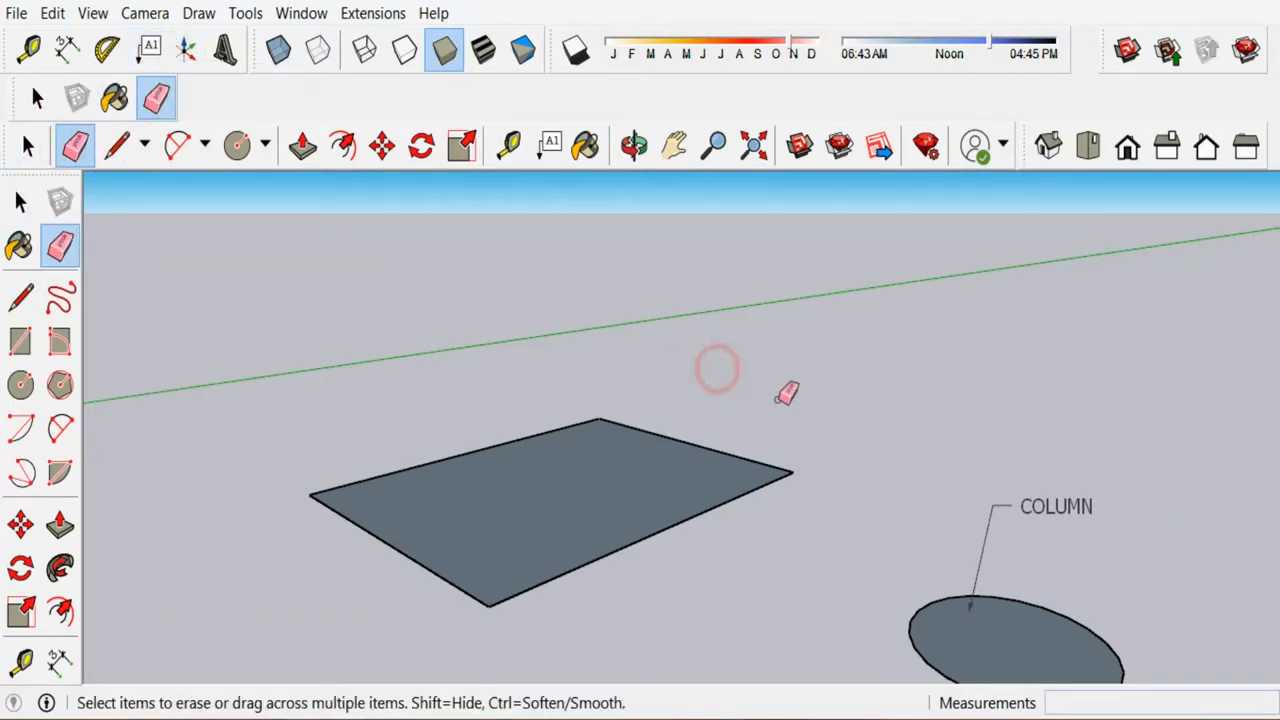
Erase the COLUMN leader label from the circle.
left_click(1090, 505)
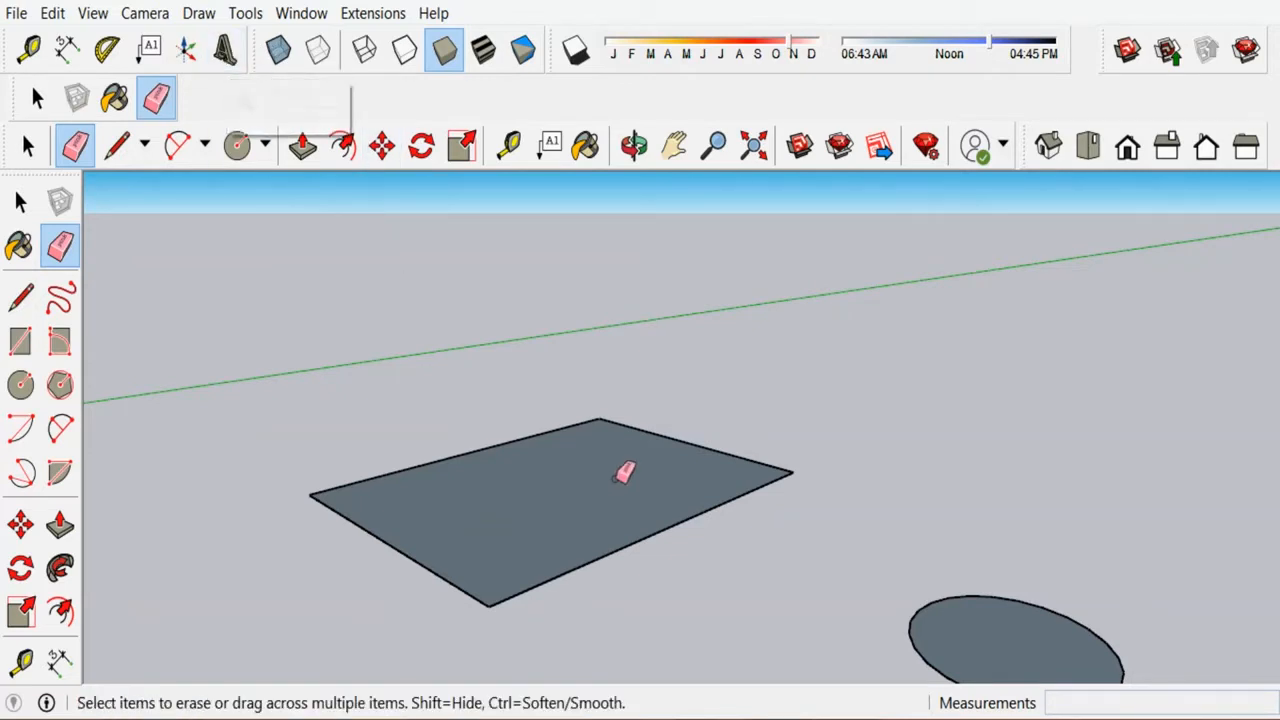
Start a 3D text reading BED ROOM in the Times New Roman font.
scroll(660, 460, "up", 1)
scroll(663, 457, "down", 3)
scroll(655, 465, "up", 3)
scroll(650, 470, "up", 1)
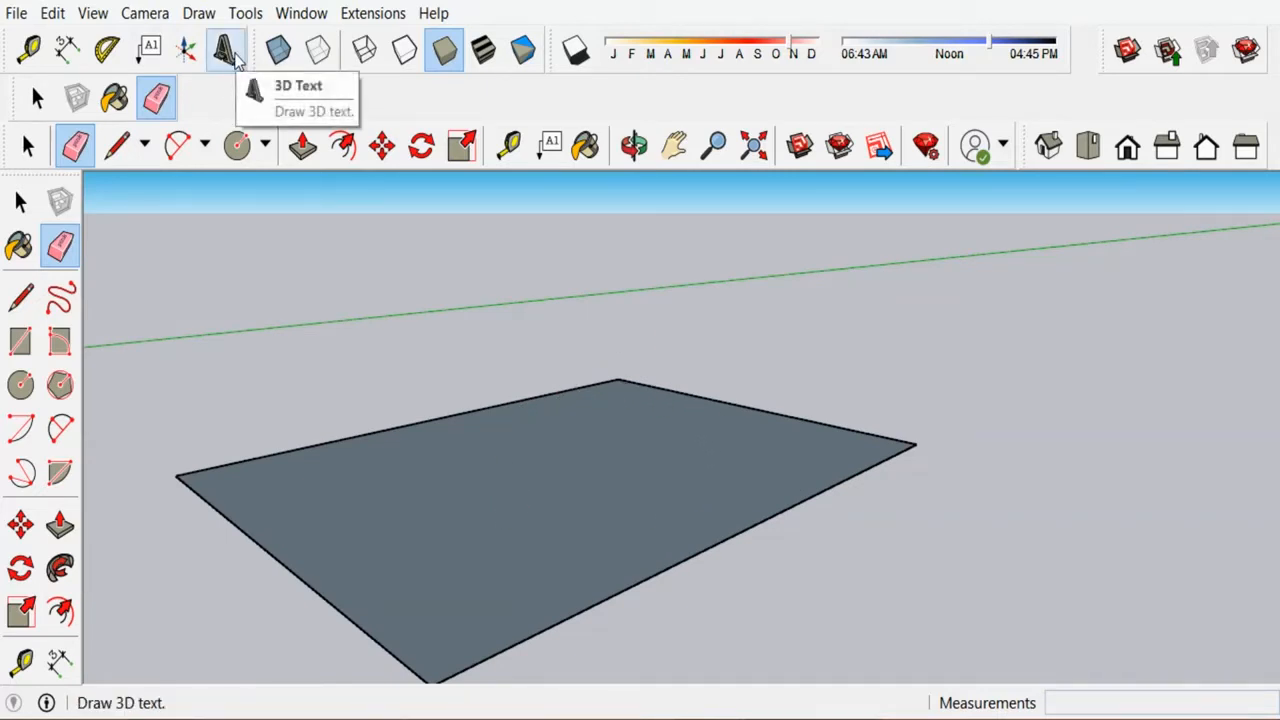
left_click(225, 50)
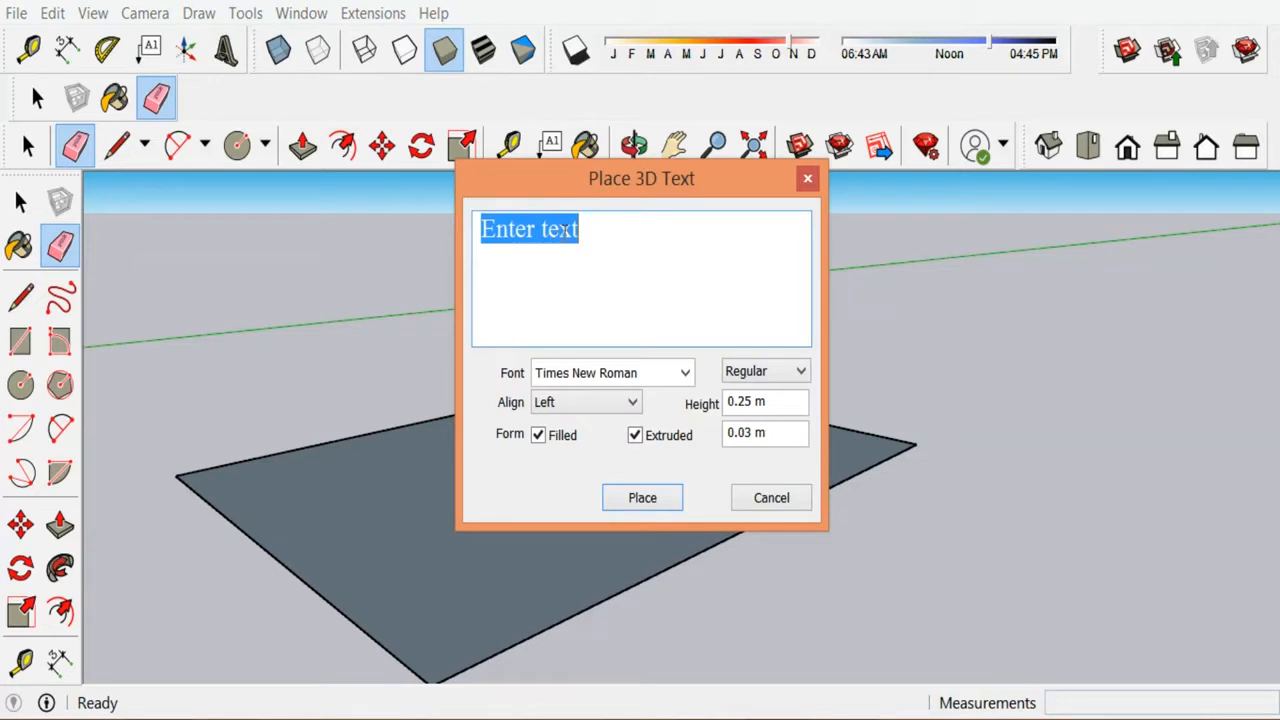
type("BED R")
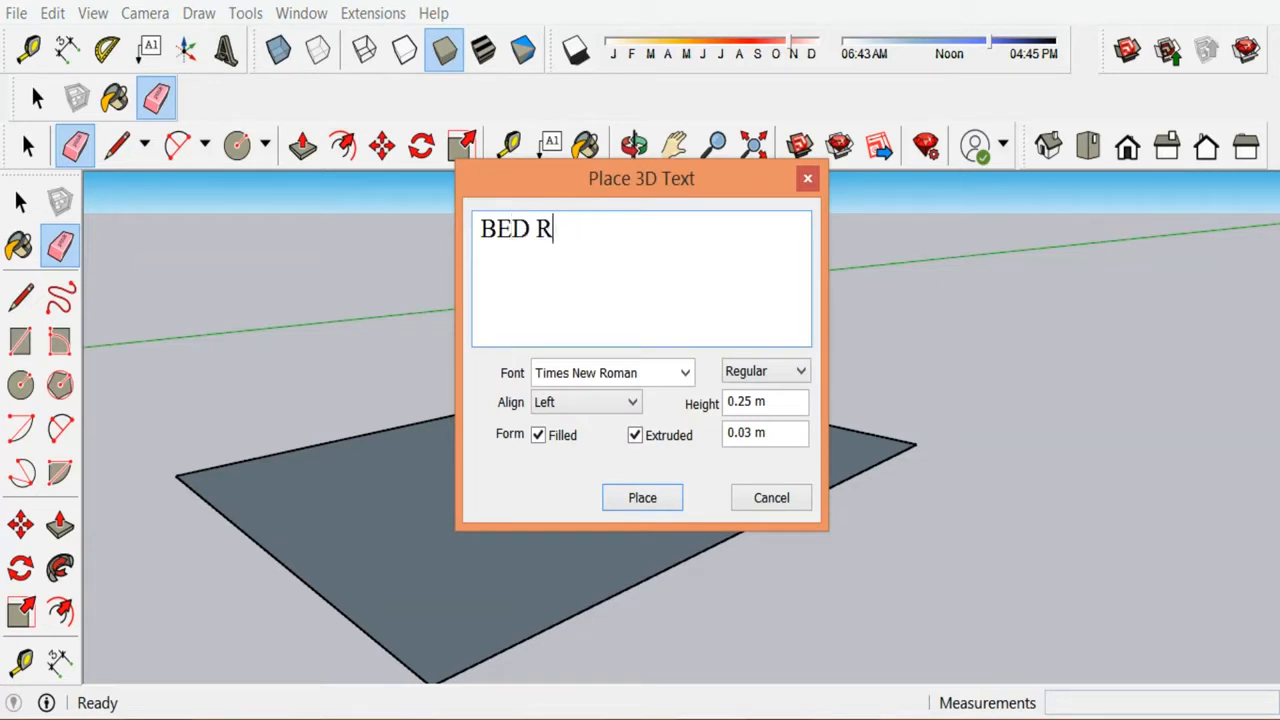
type("OOM")
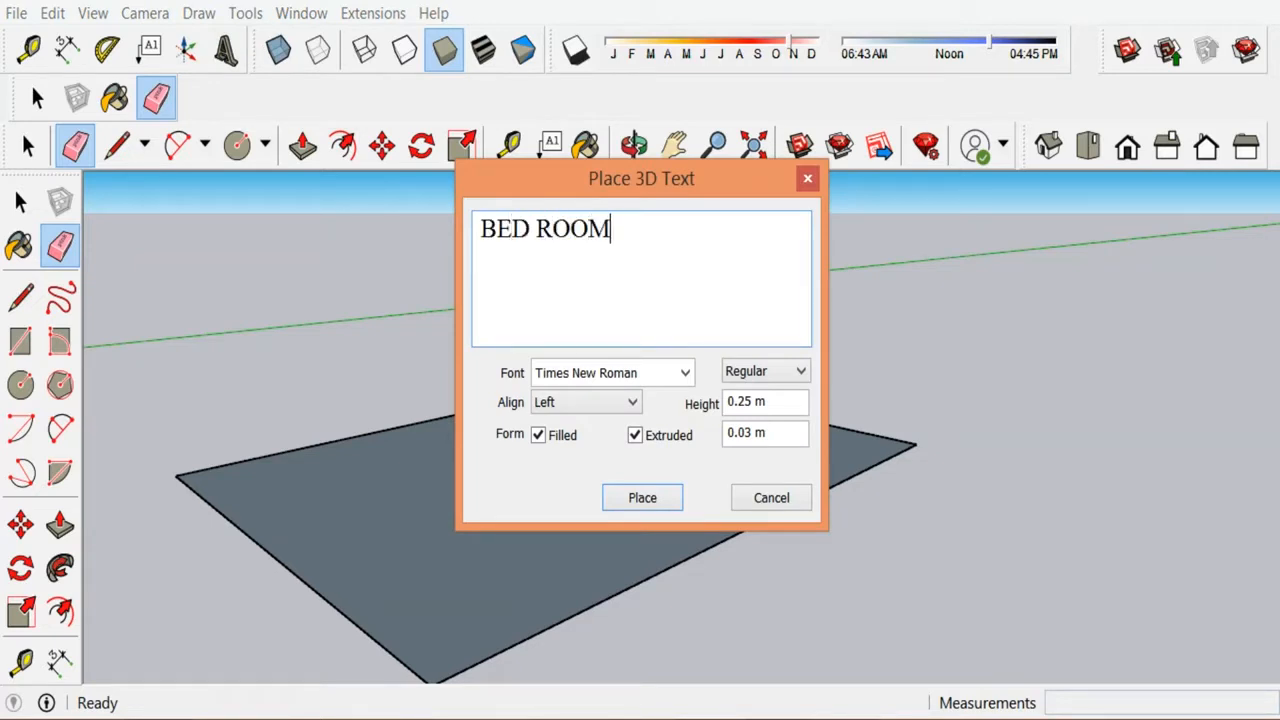
left_click(685, 373)
left_click(686, 385)
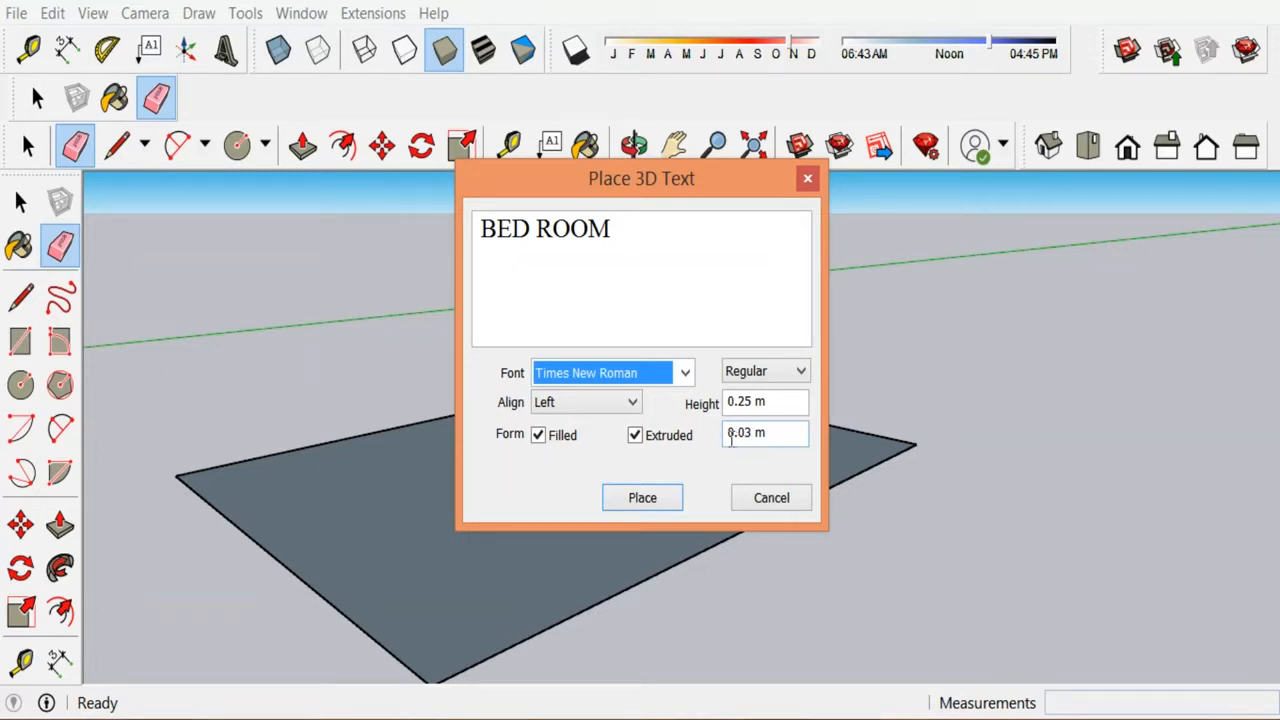
Place the BED ROOM 3D text flat on the rectangle's face.
left_click(642, 497)
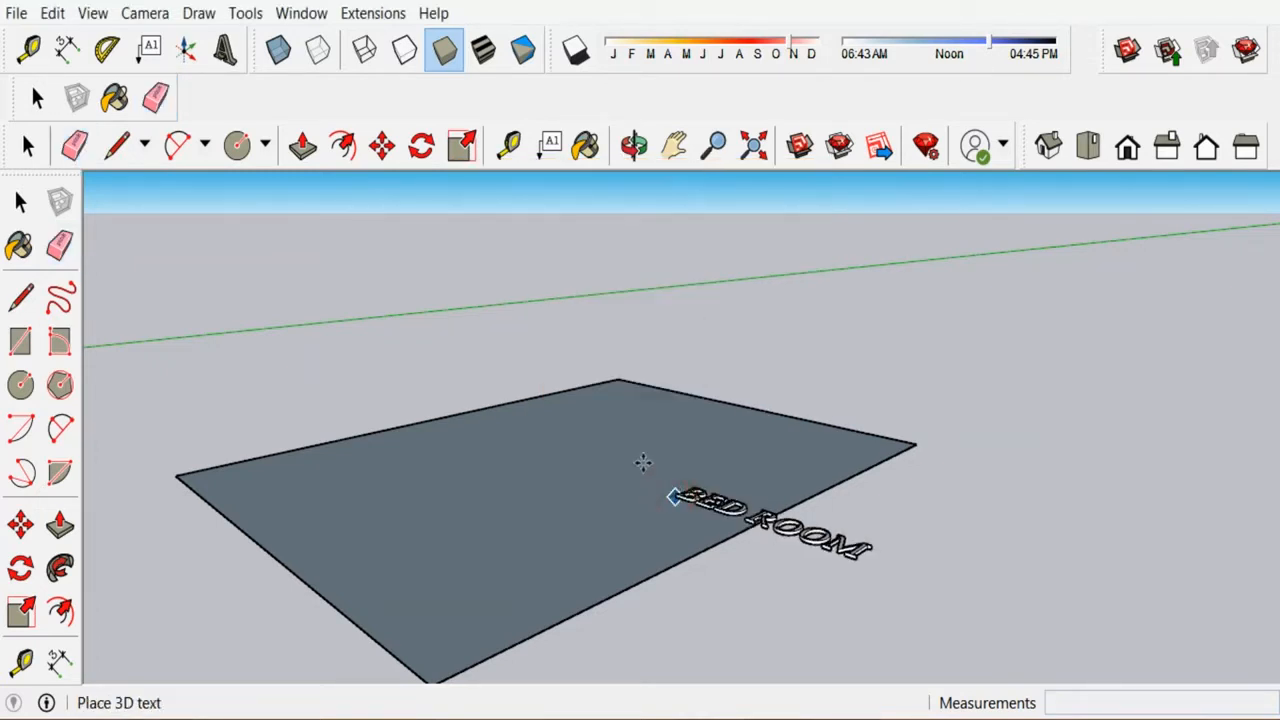
scroll(540, 452, "up", 4)
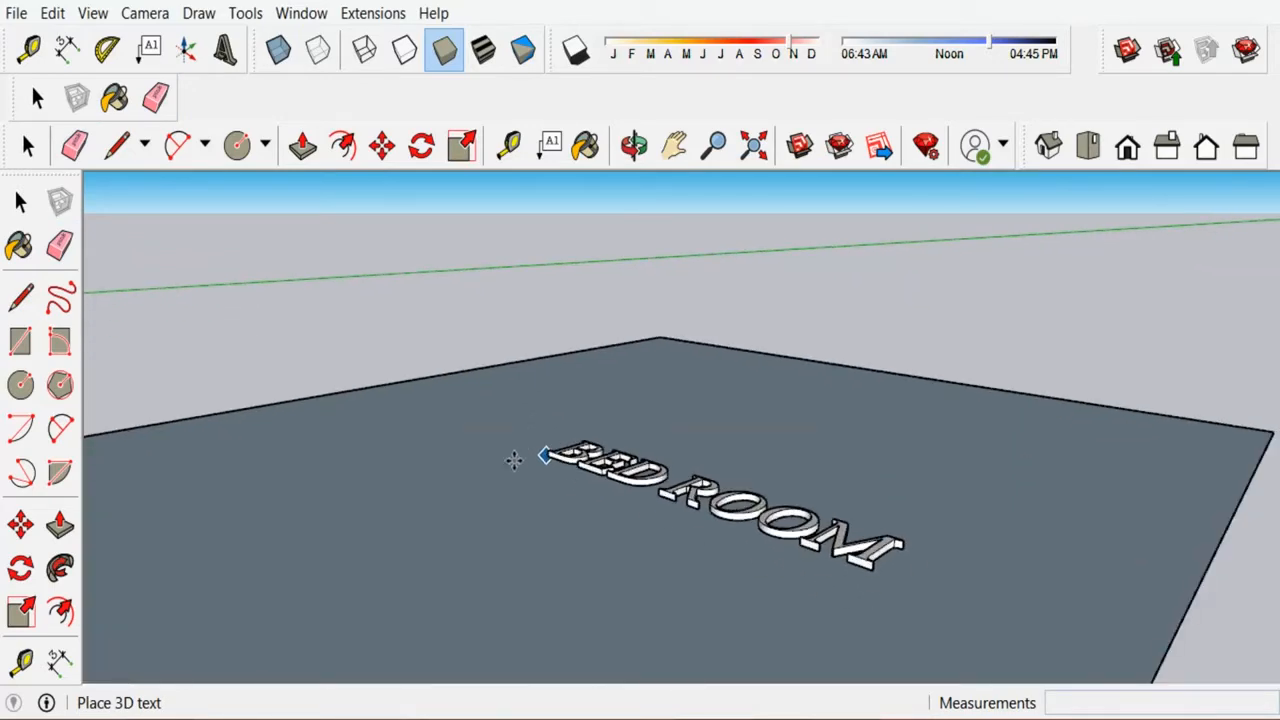
left_click(518, 460)
scroll(749, 569, "up", 6)
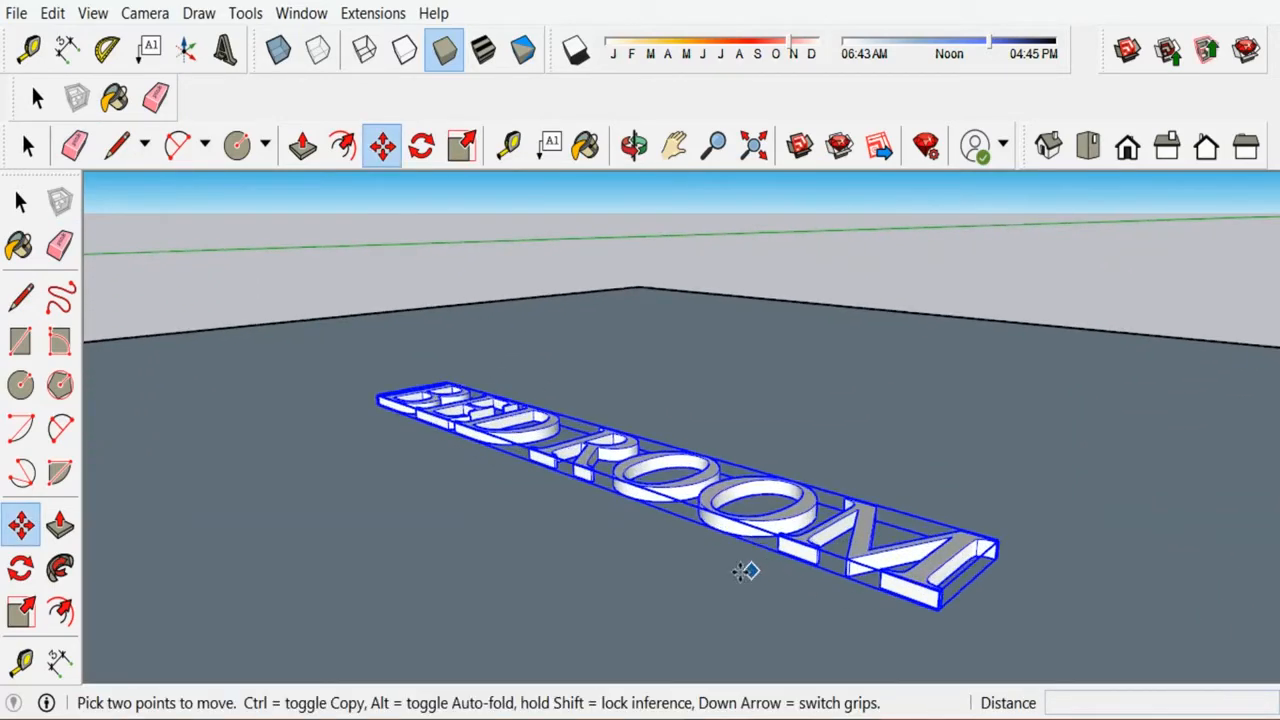
Rotate the BED ROOM 3D text about 92° around its long axis so that it stands upright.
scroll(820, 466, "down", 4)
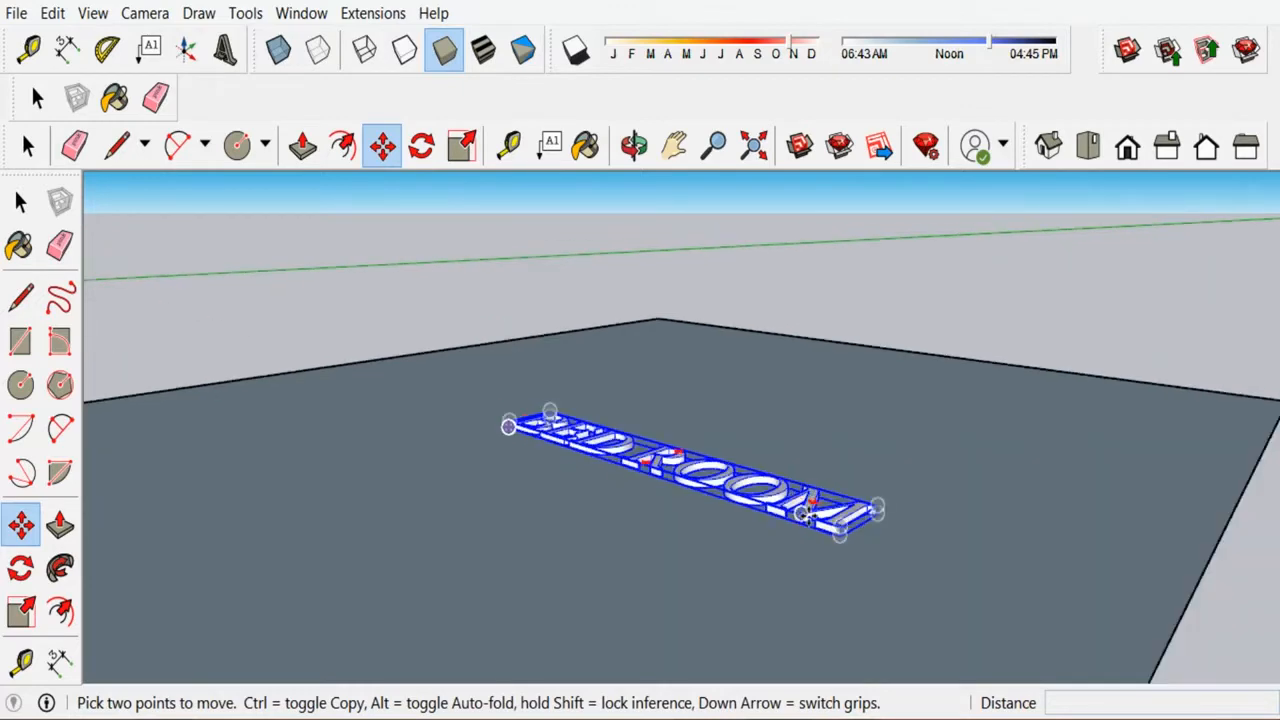
scroll(871, 546, "up", 4)
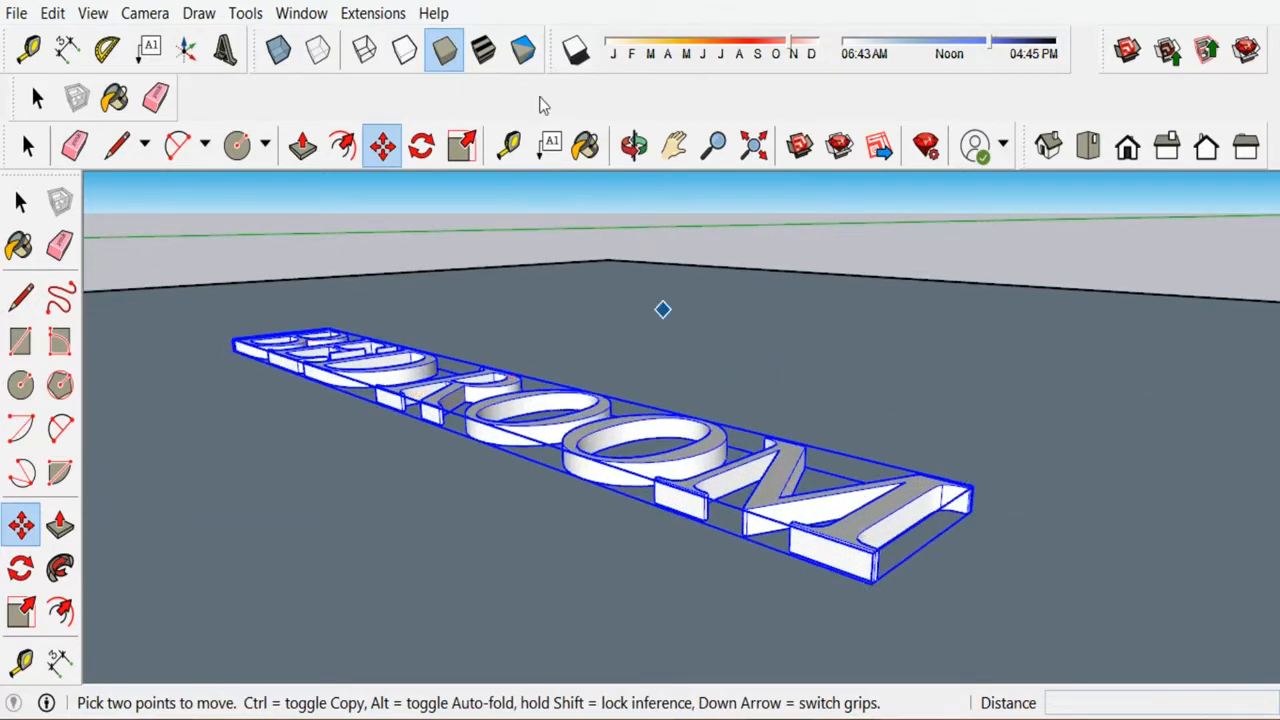
left_click(421, 146)
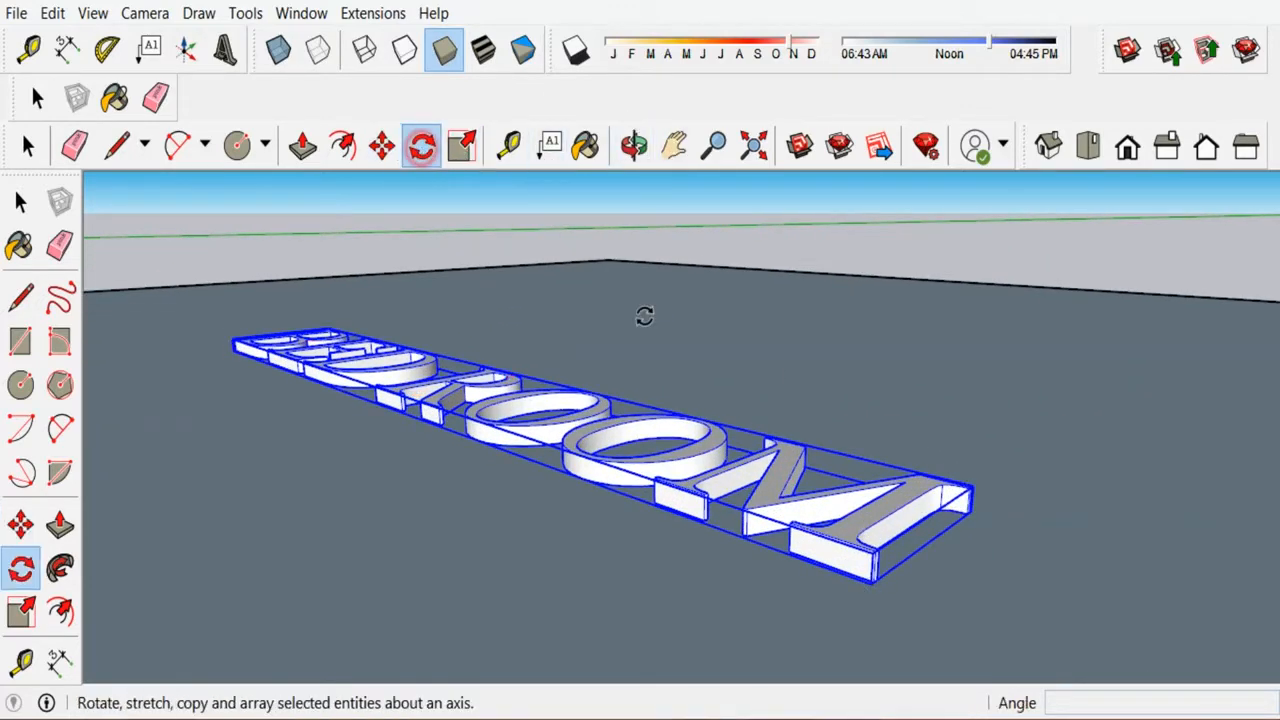
scroll(900, 500, "up", 4)
left_click(860, 502)
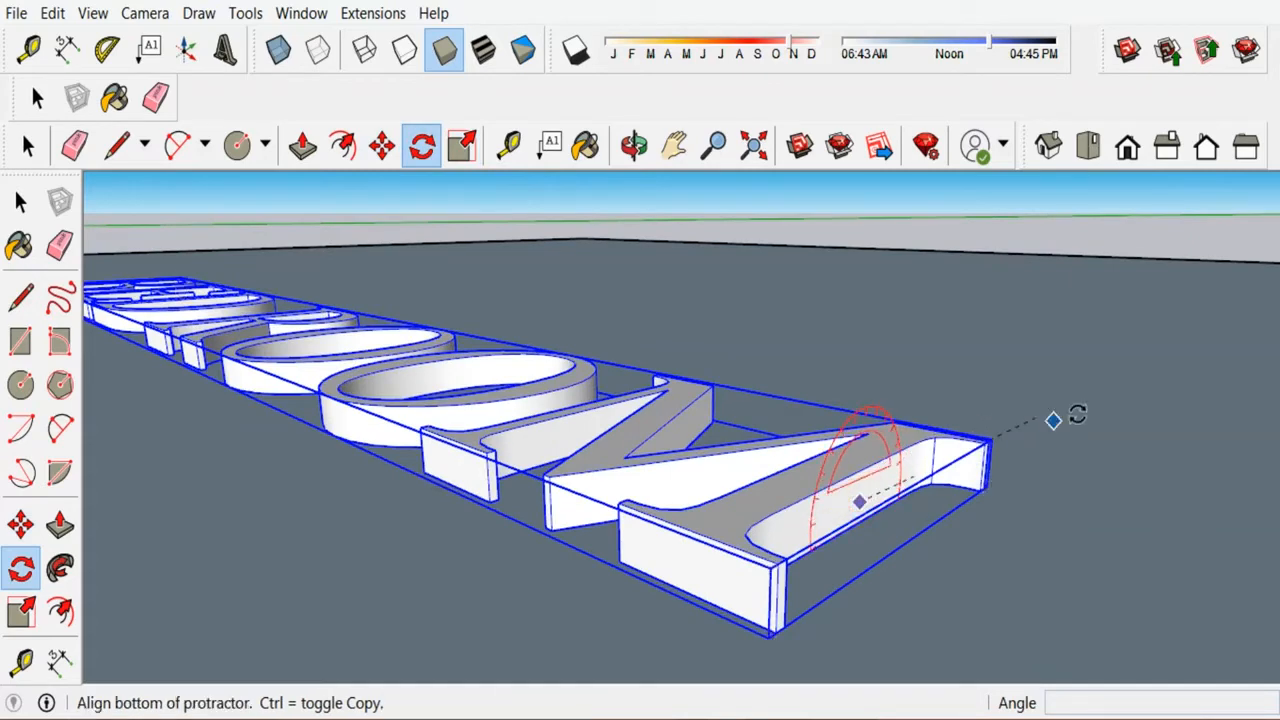
left_click(1090, 398)
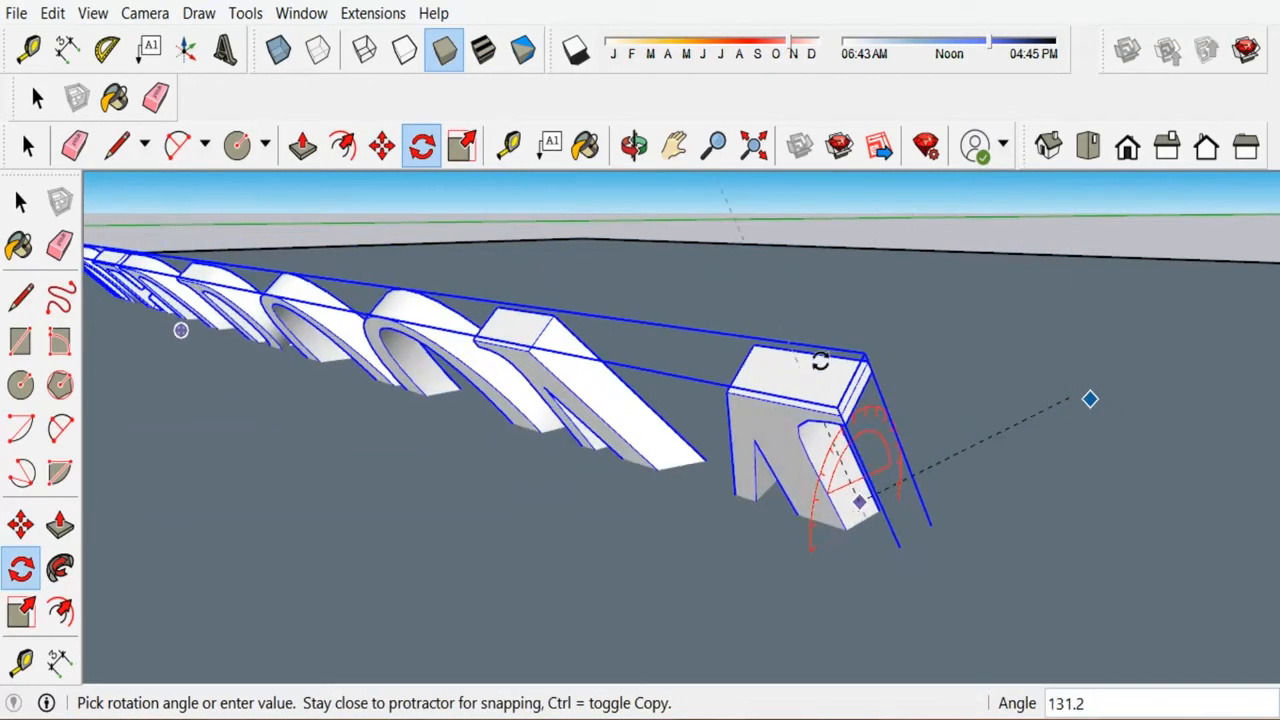
left_click(858, 337)
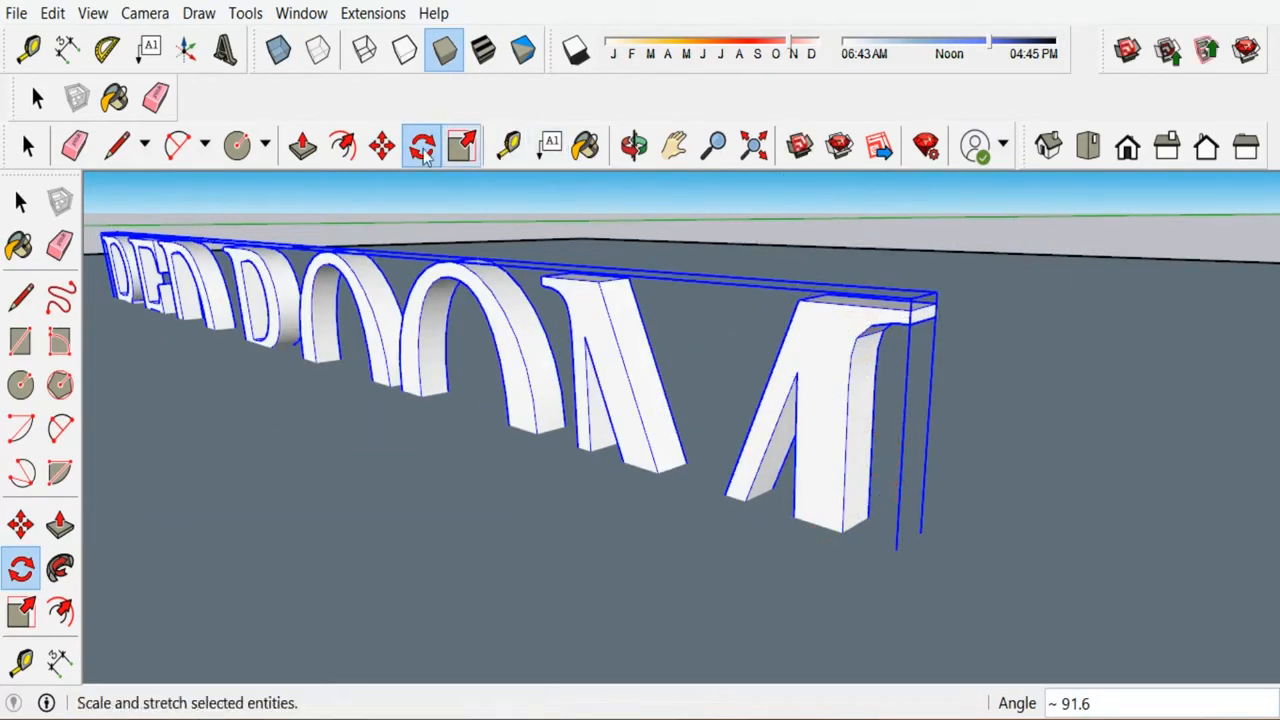
Raise the upright BED ROOM text about 0.17 m out of the rectangle and lower it again by about 0.05 m.
left_click(382, 146)
left_click(913, 305)
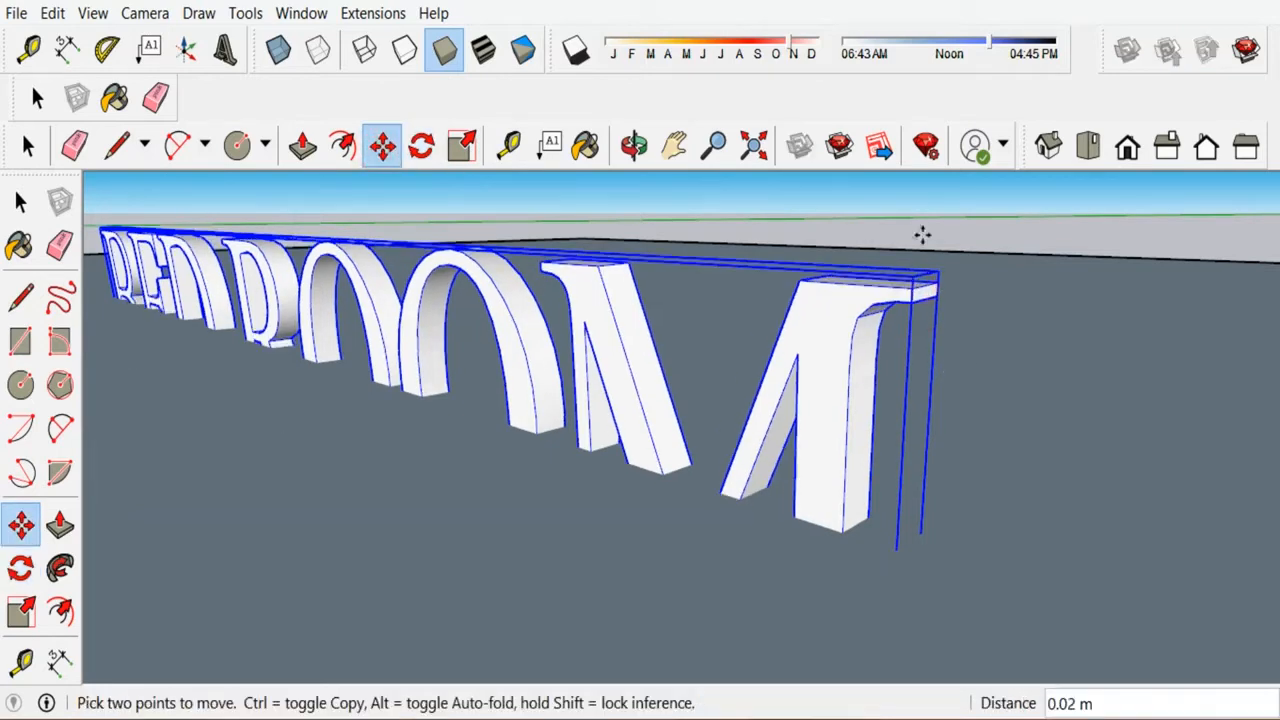
scroll(917, 300, "down", 5)
scroll(916, 313, "down", 2)
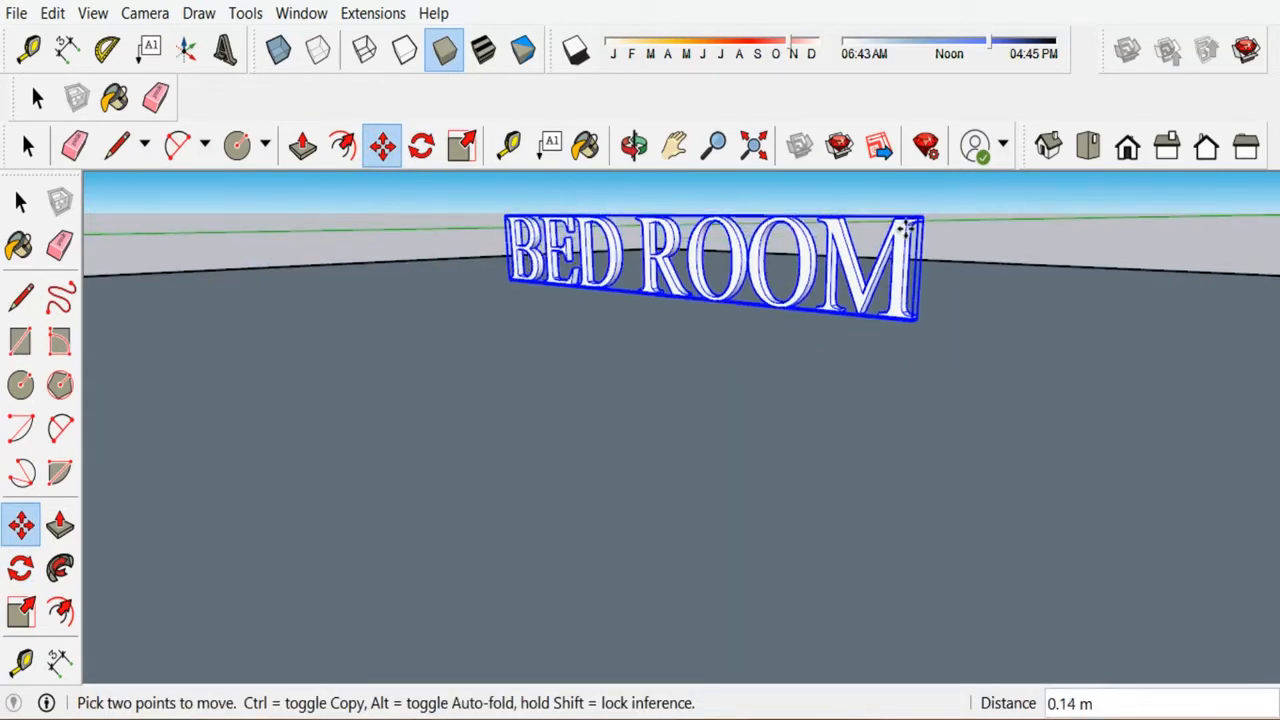
left_click(904, 217)
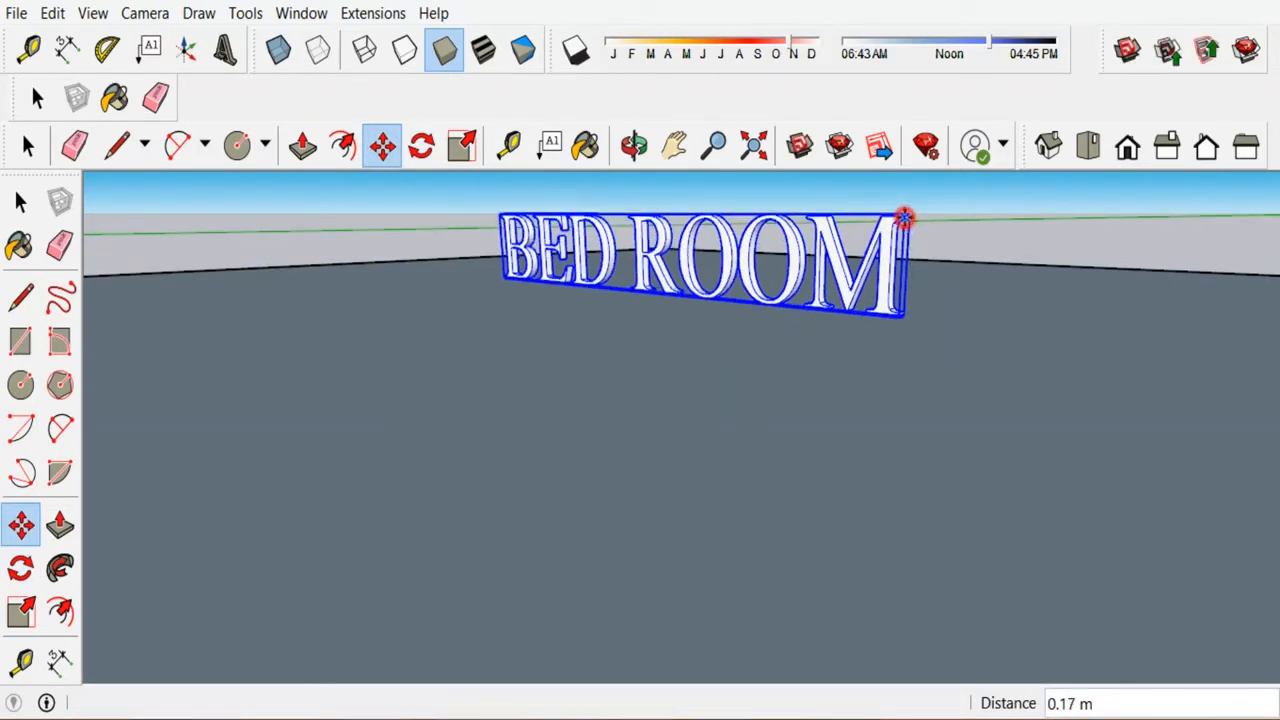
left_click(898, 335)
left_click(895, 333)
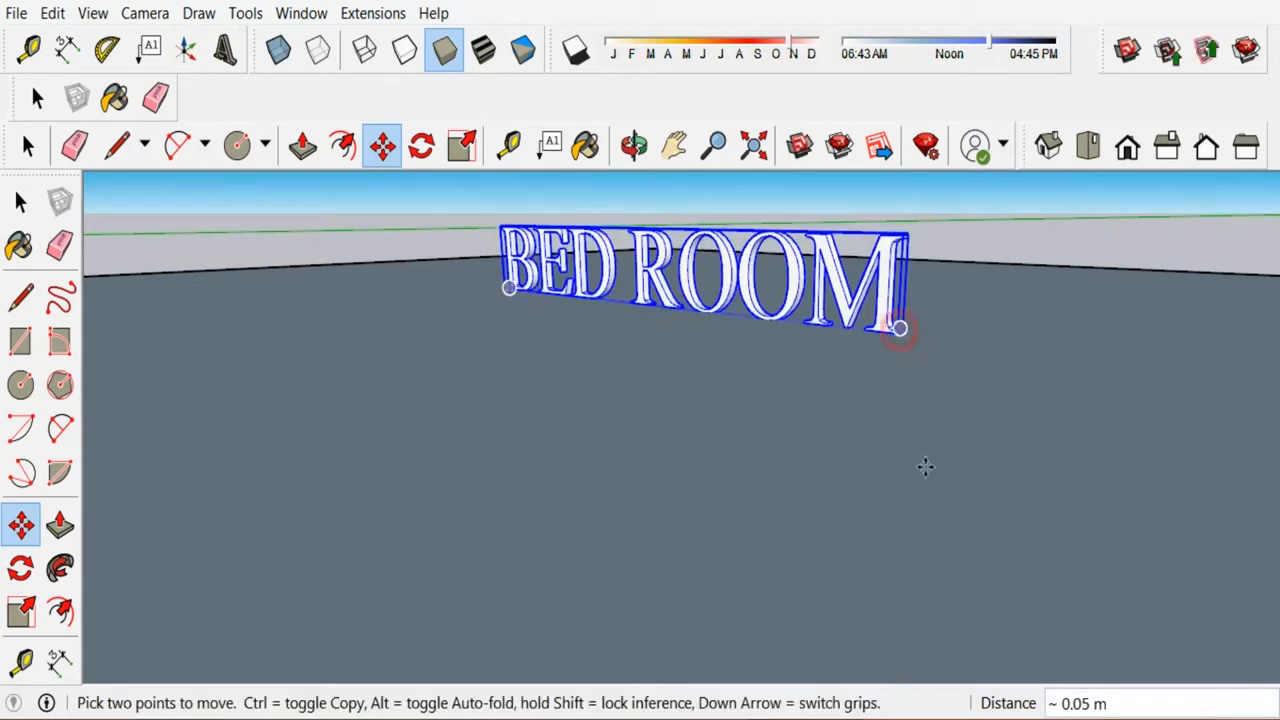
scroll(898, 488, "down", 1)
scroll(648, 222, "up", 5)
scroll(531, 197, "down", 3)
scroll(746, 231, "down", 1)
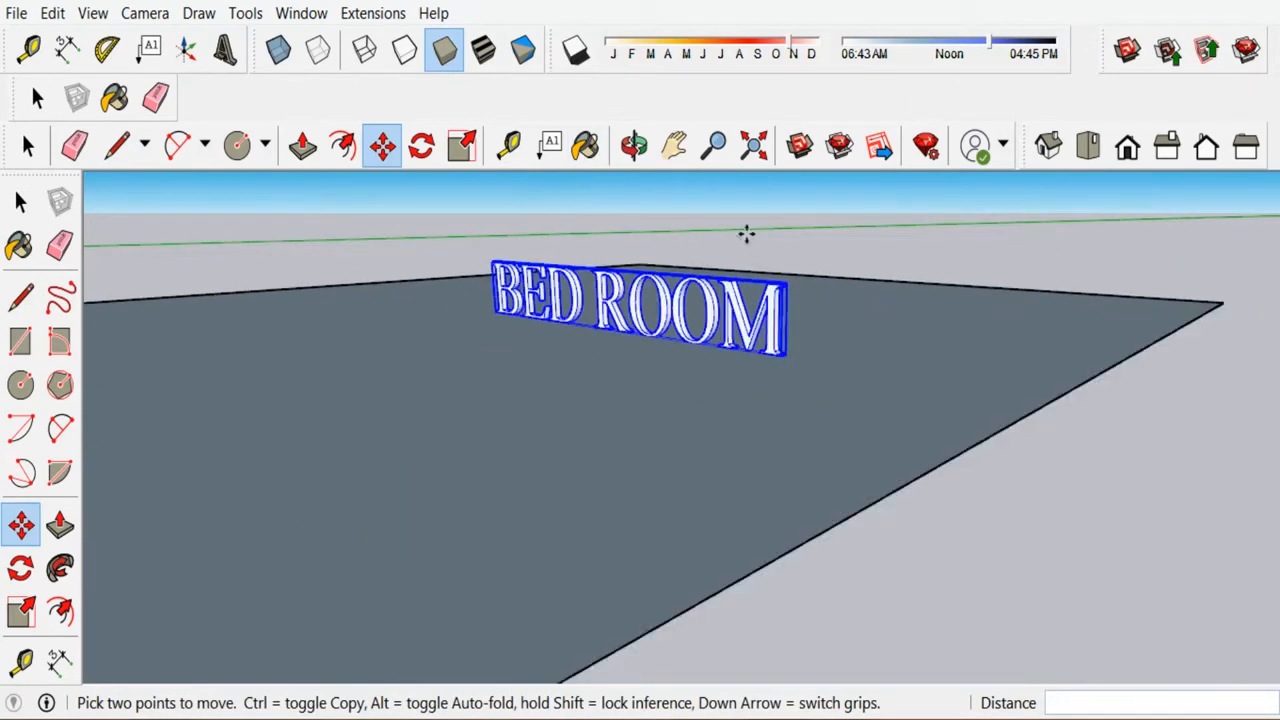
scroll(757, 303, "up", 2)
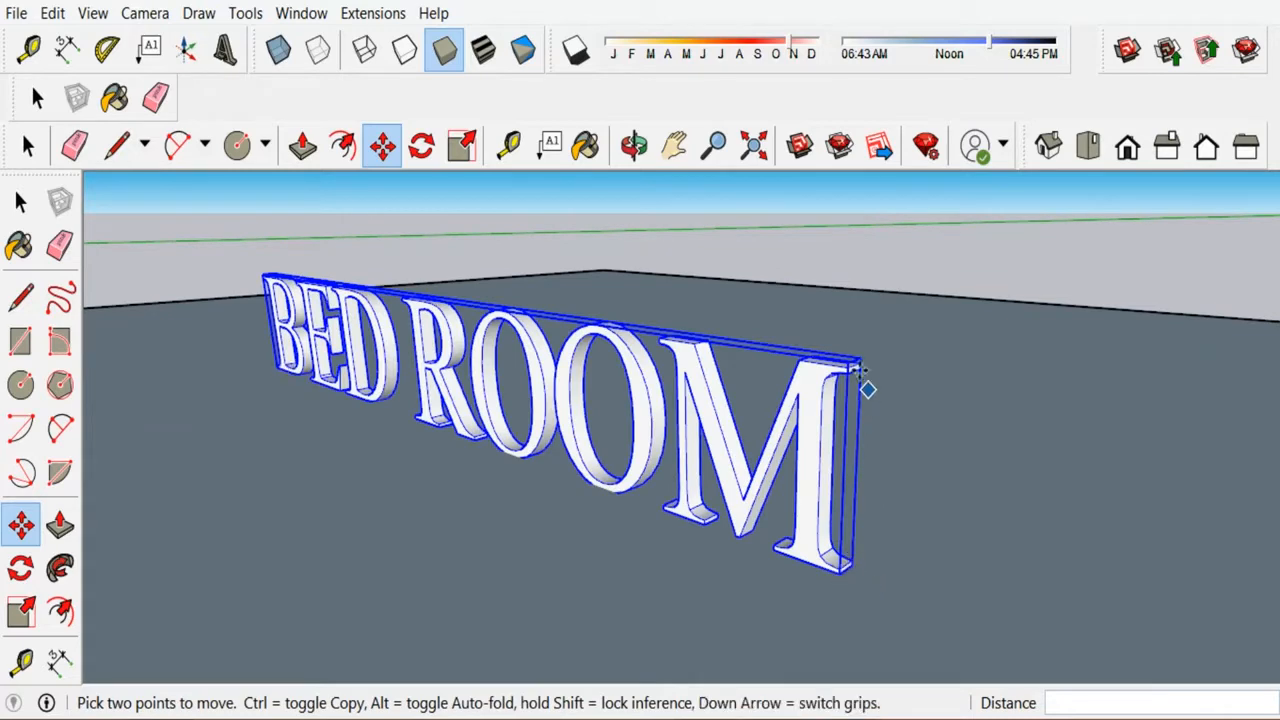
left_click(59, 661)
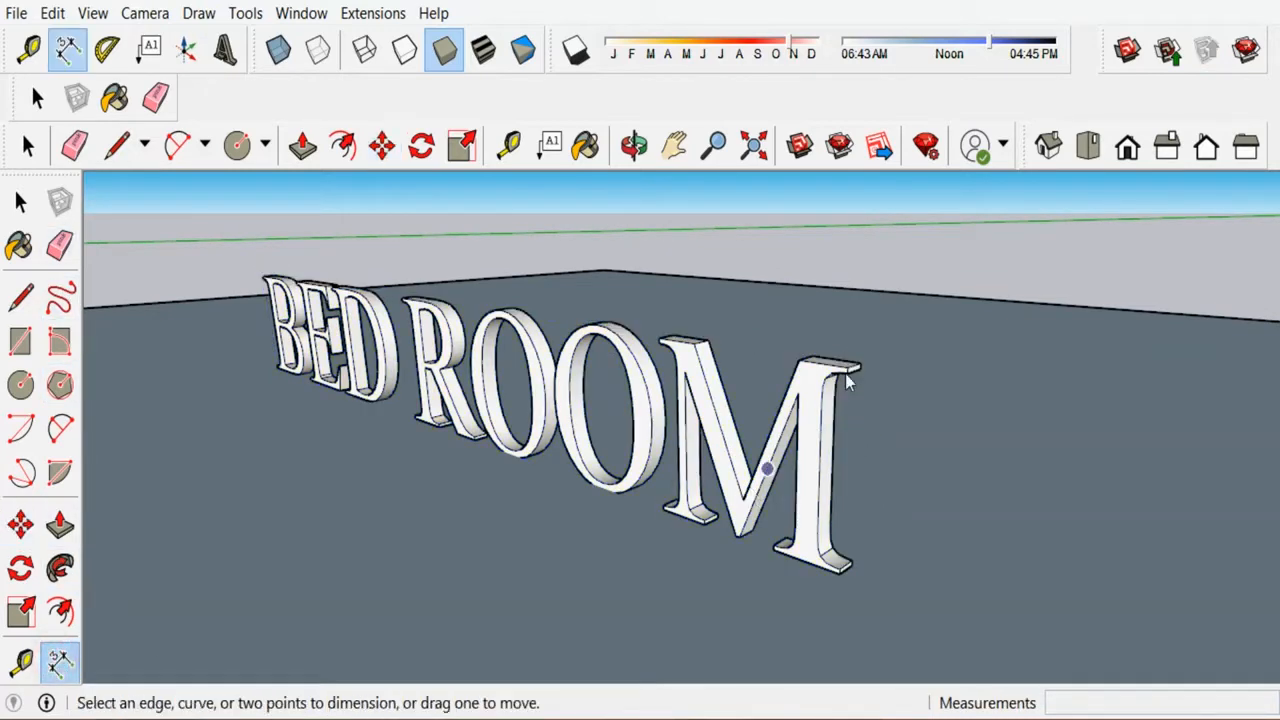
scroll(835, 382, "up", 3)
left_click(827, 390)
scroll(828, 385, "down", 2)
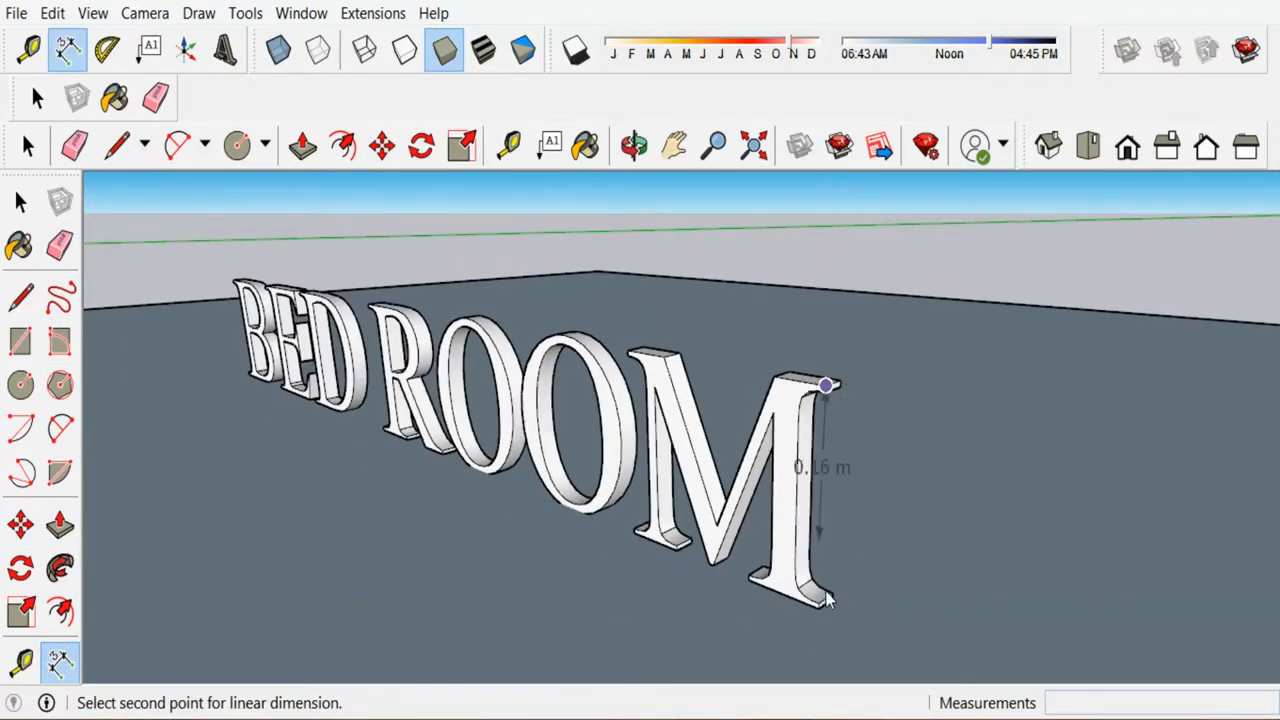
scroll(820, 612, "up", 3)
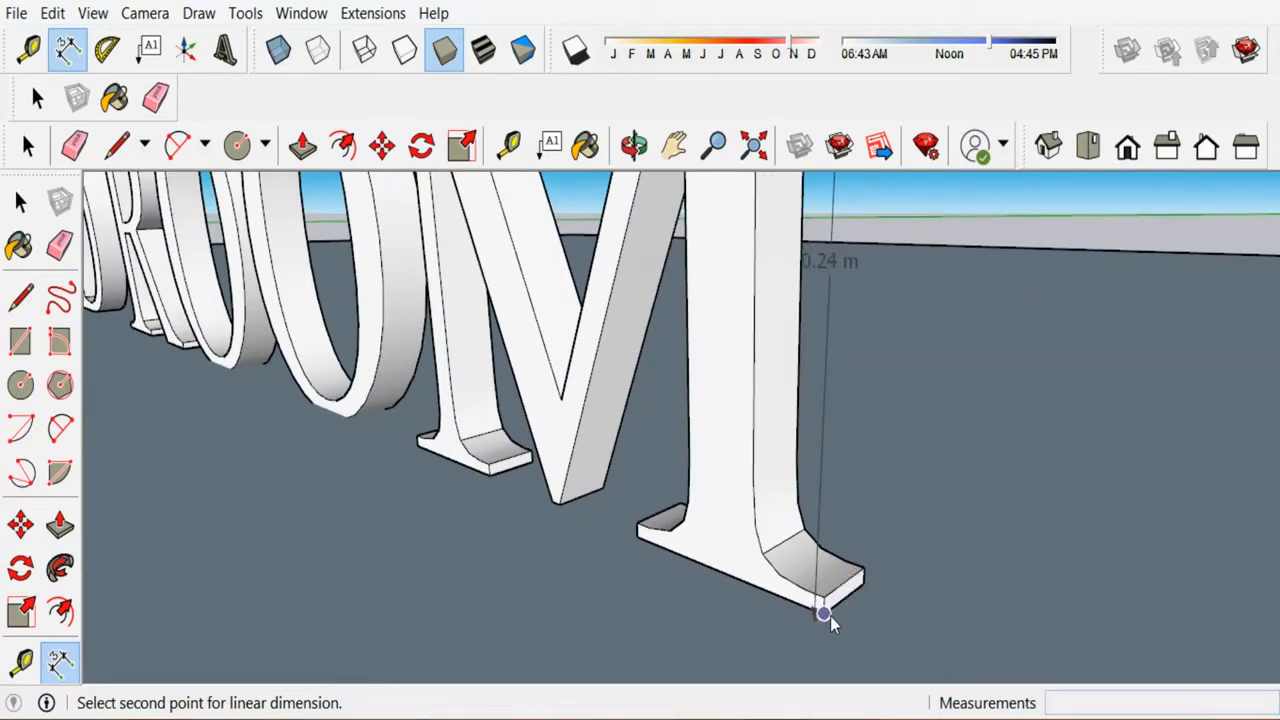
scroll(810, 605, "up", 3)
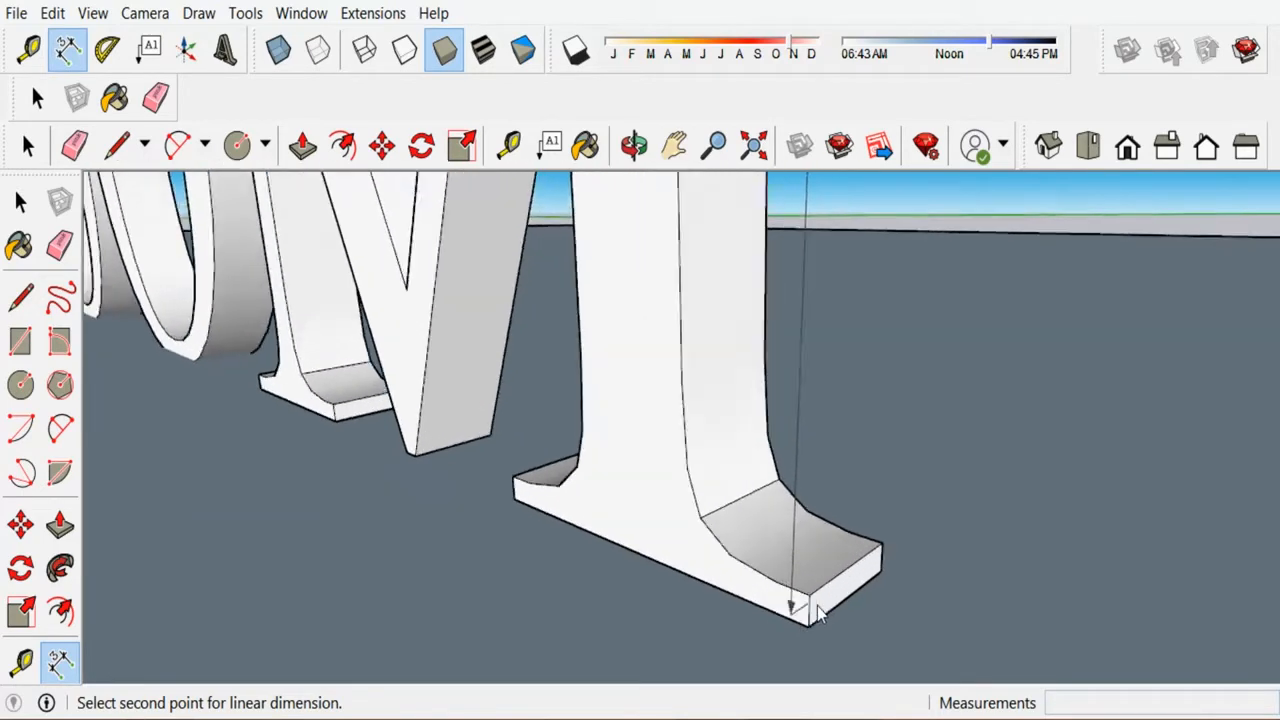
left_click(808, 630)
scroll(815, 628, "down", 2)
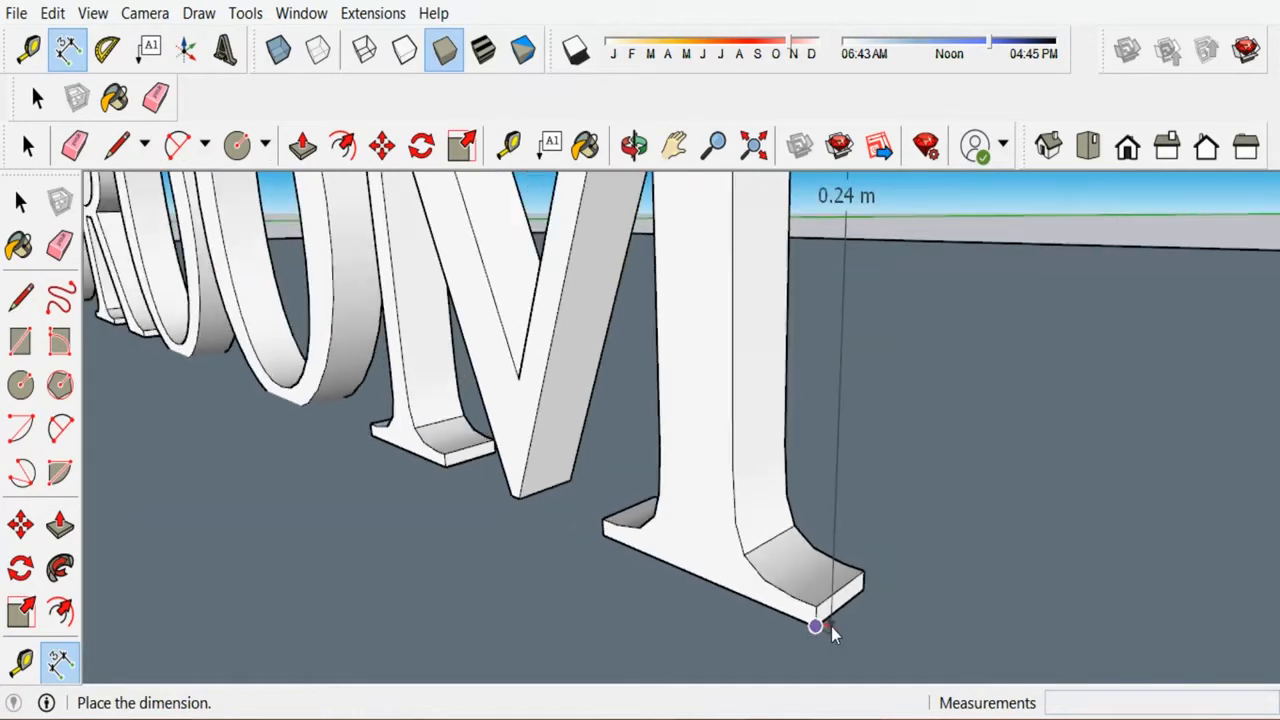
key("Escape")
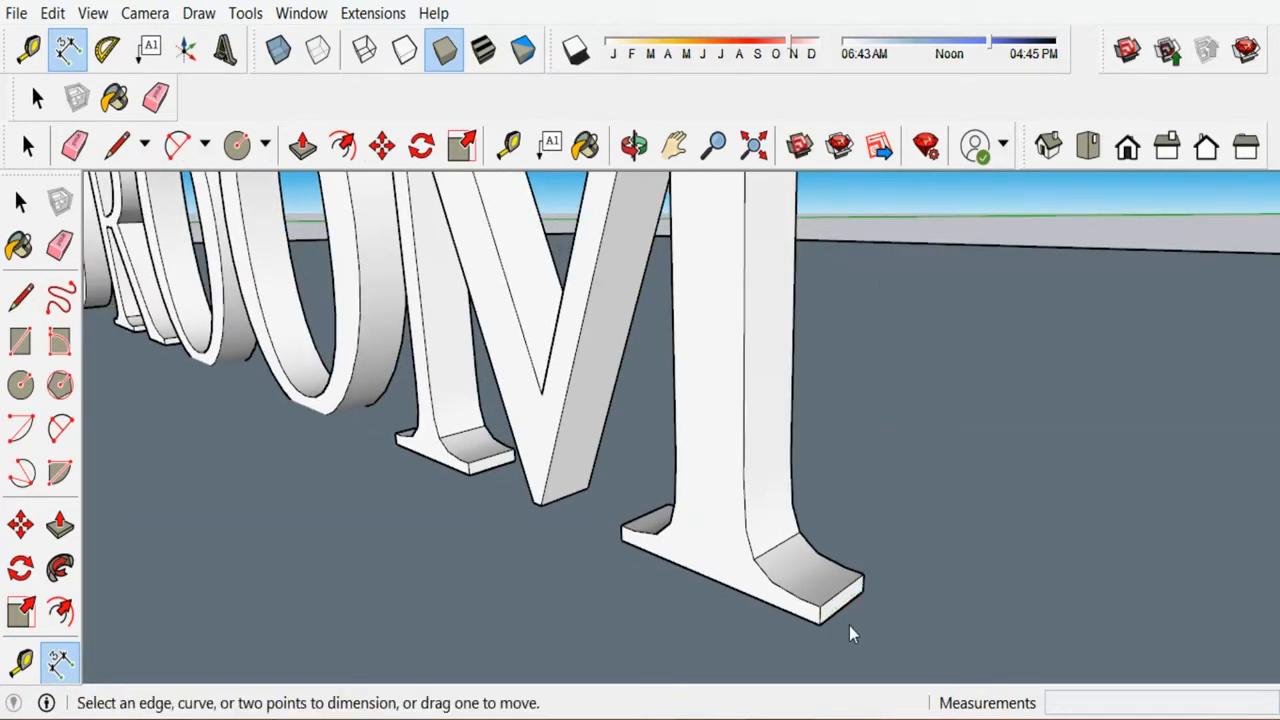
Dimension the height of the letter M from its upper outer corner to its base corner, placing the dimension beside the letter.
scroll(821, 628, "down", 2)
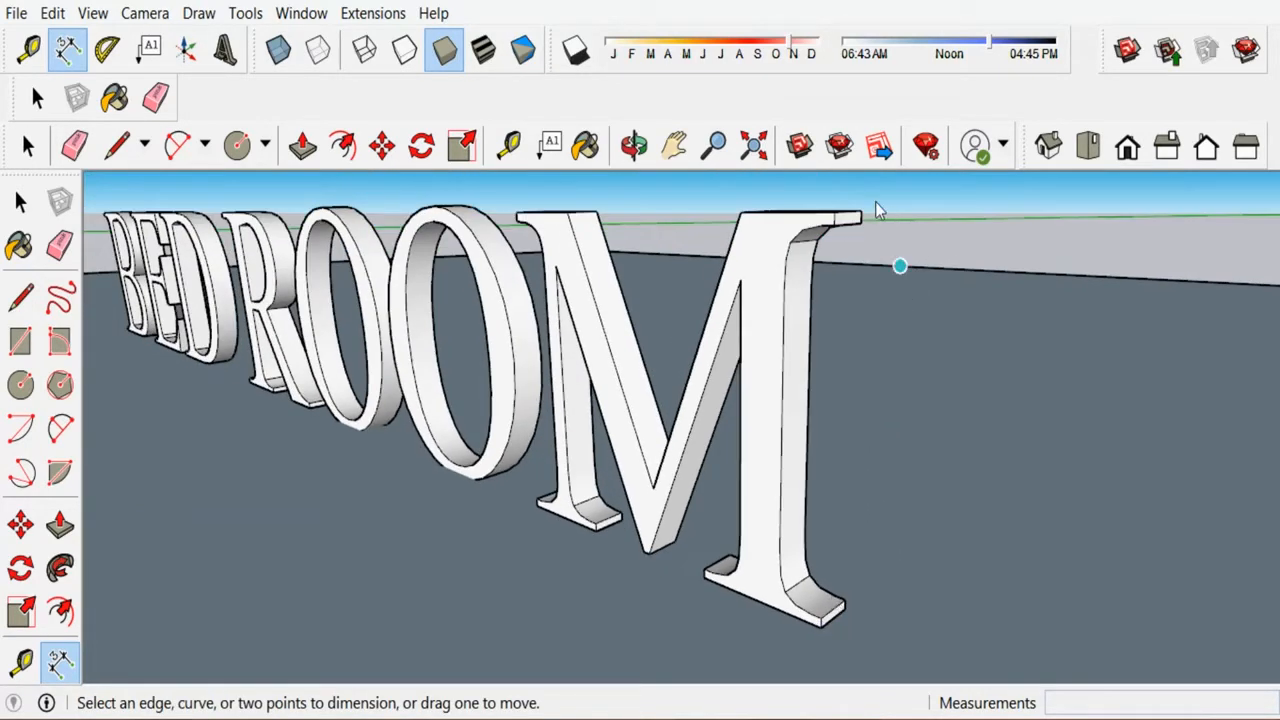
left_click(835, 213)
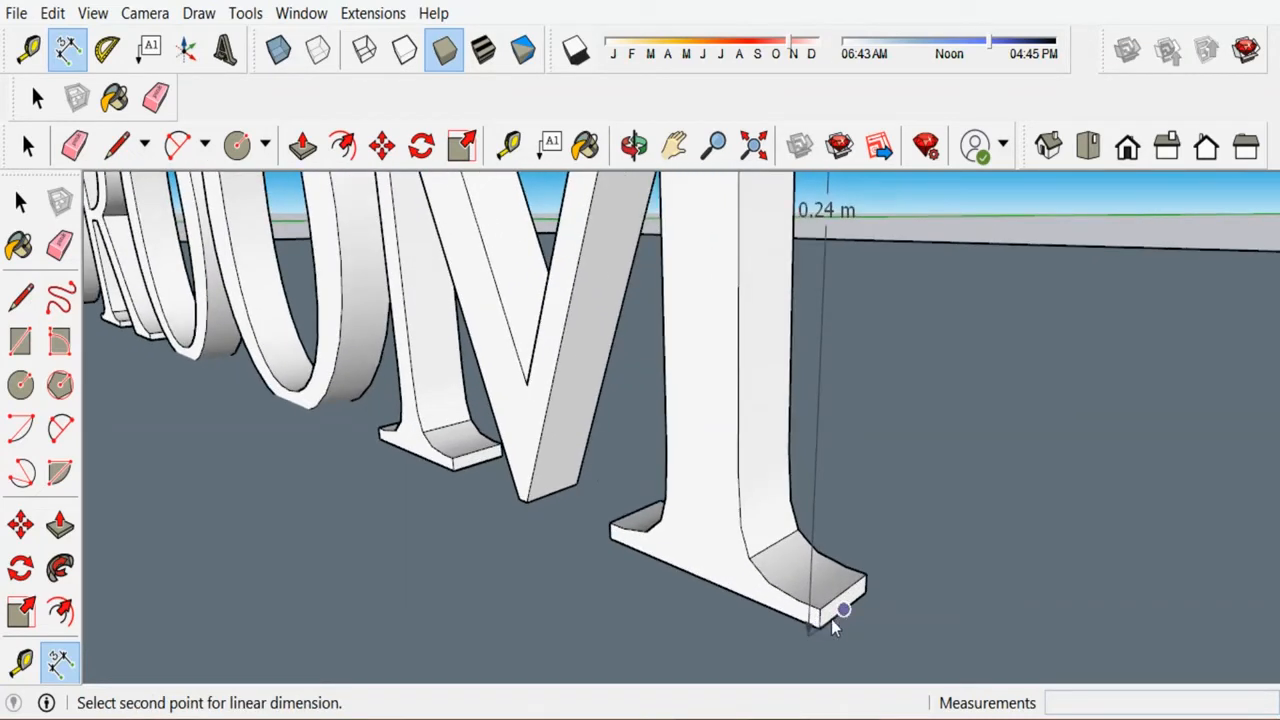
left_click(821, 628)
scroll(955, 663, "down", 3)
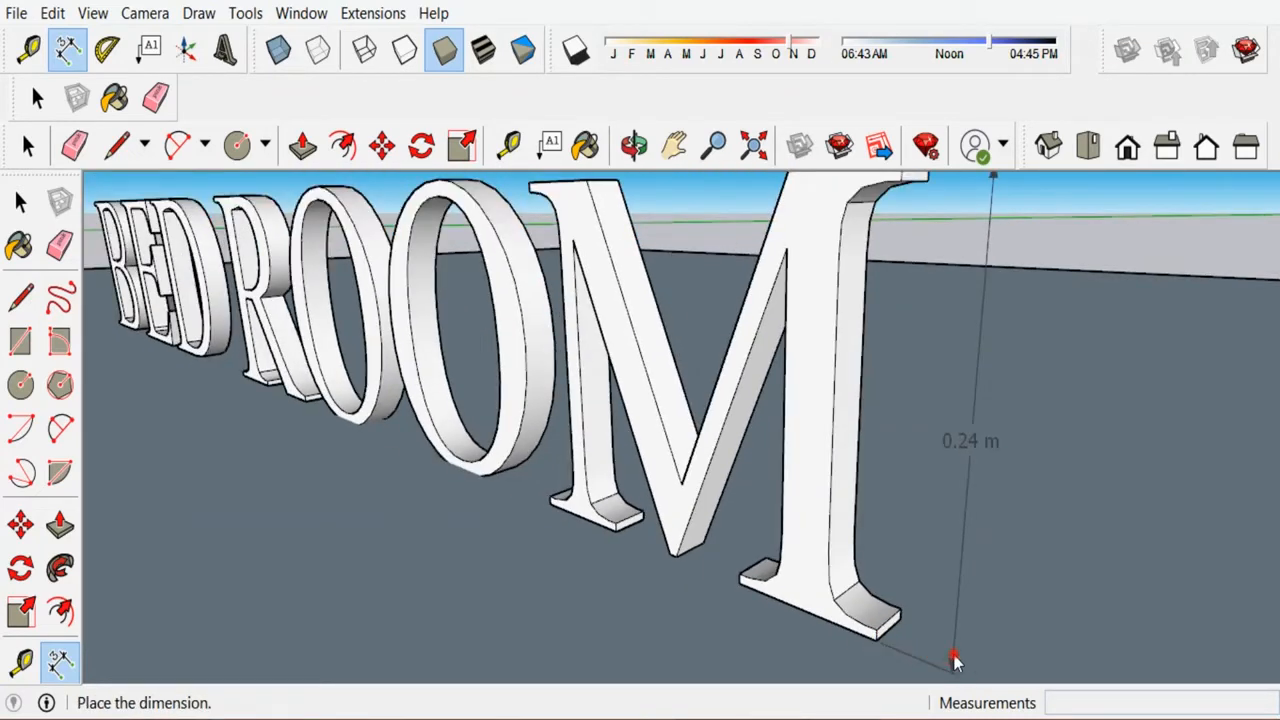
left_click(955, 662)
Examine the height dimension and its end points at the upper and base corners of the letter M.
scroll(955, 662, "down", 2)
scroll(941, 427, "up", 5)
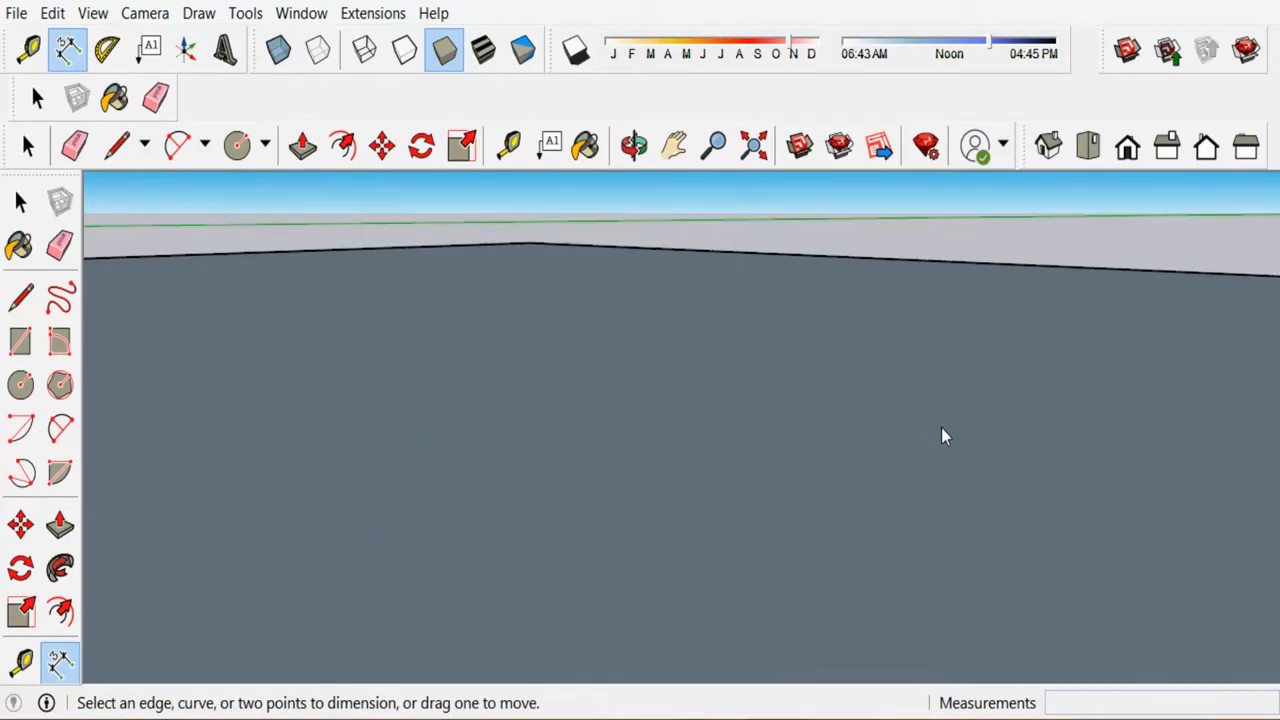
scroll(847, 430, "down", 5)
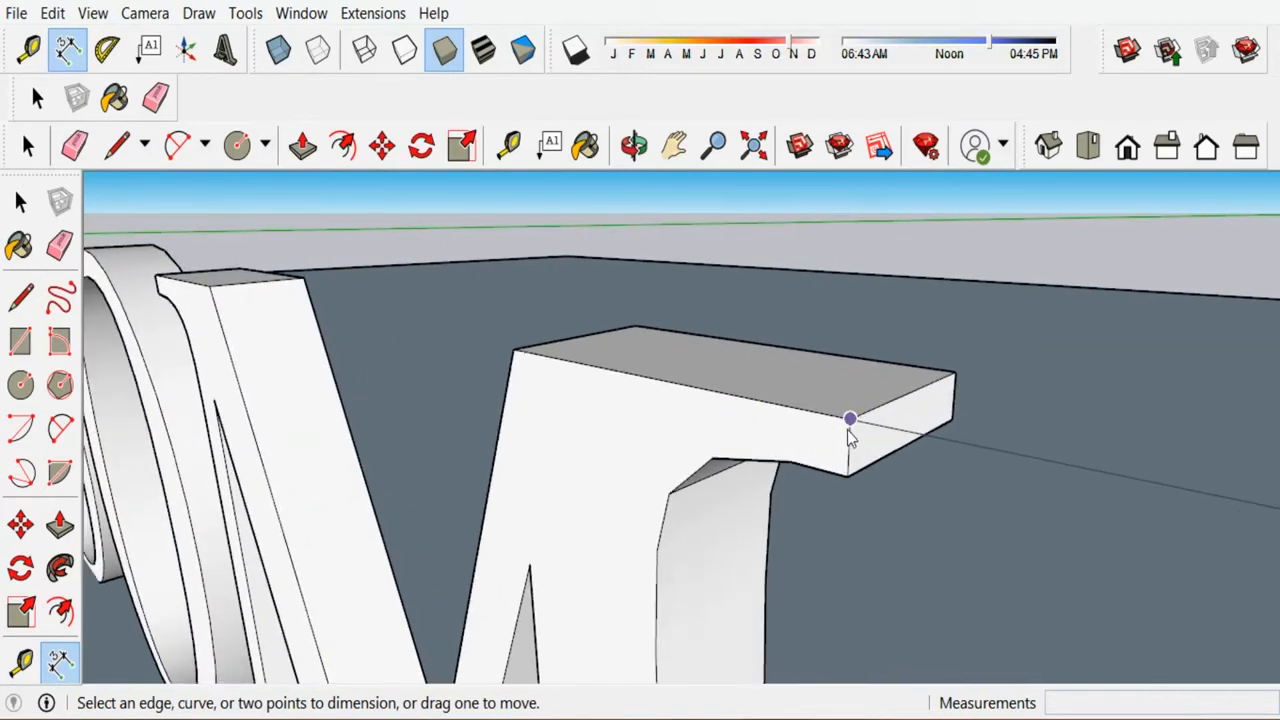
scroll(873, 551, "up", 1)
scroll(873, 515, "up", 6)
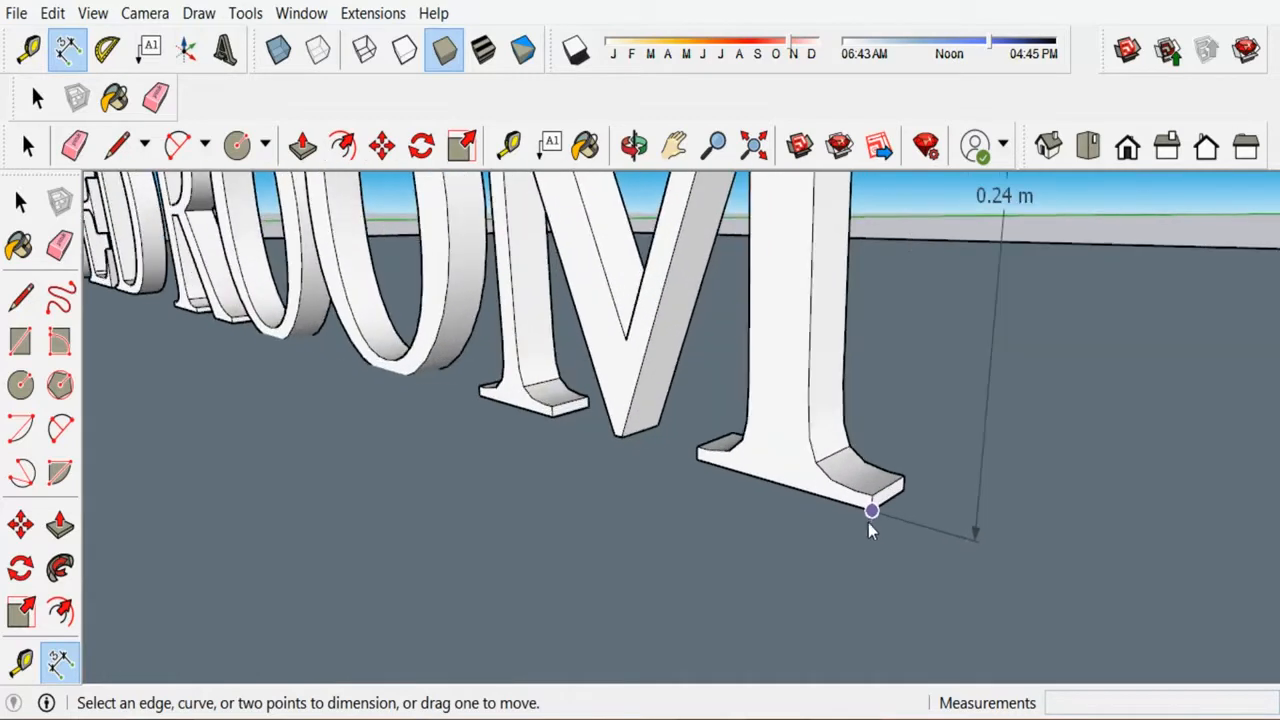
scroll(878, 520, "down", 5)
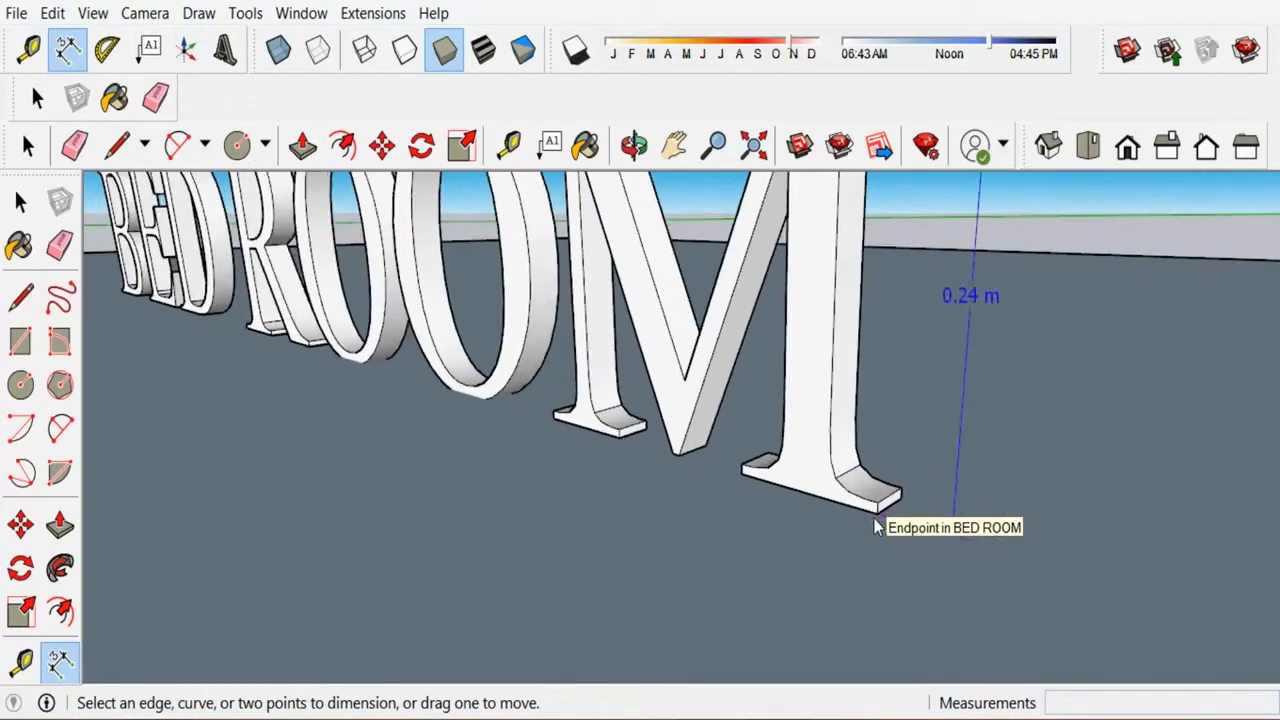
scroll(885, 310, "up", 8)
scroll(862, 286, "down", 5)
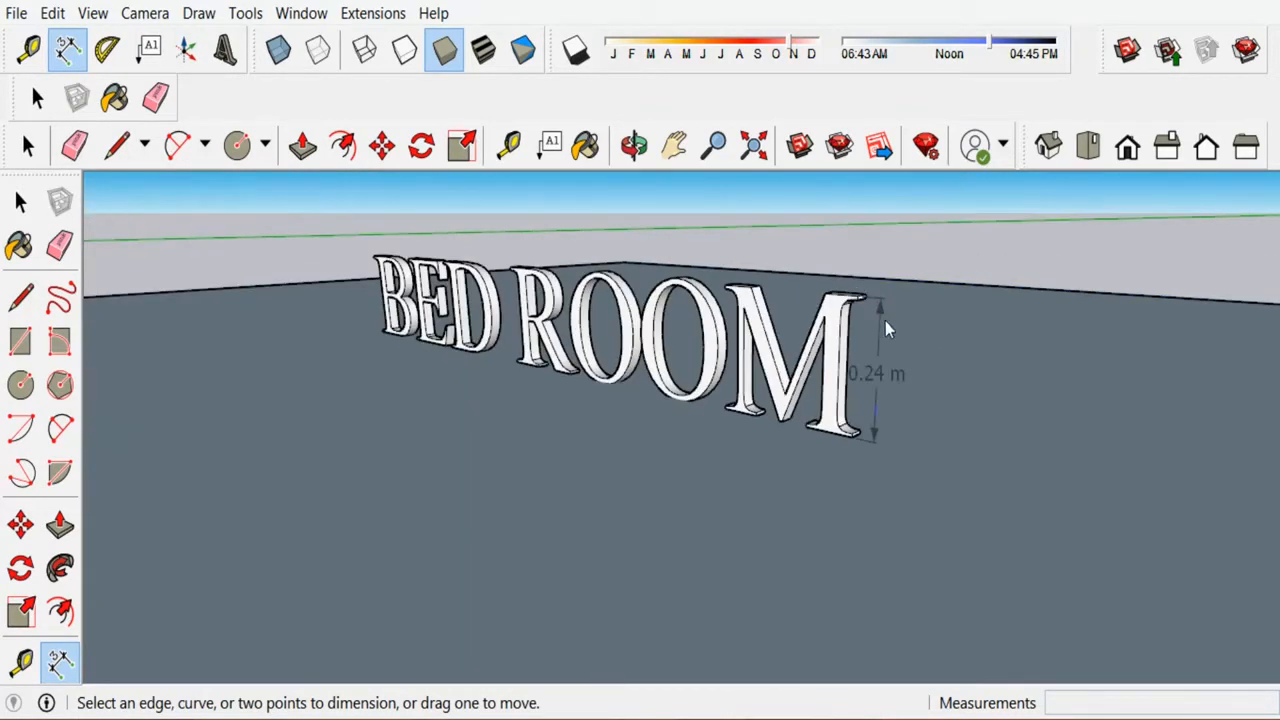
Dimension the thickness of the letter B across its upper outer corner, placing the dimension beside the letter.
scroll(526, 256, "up", 6)
scroll(545, 300, "down", 3)
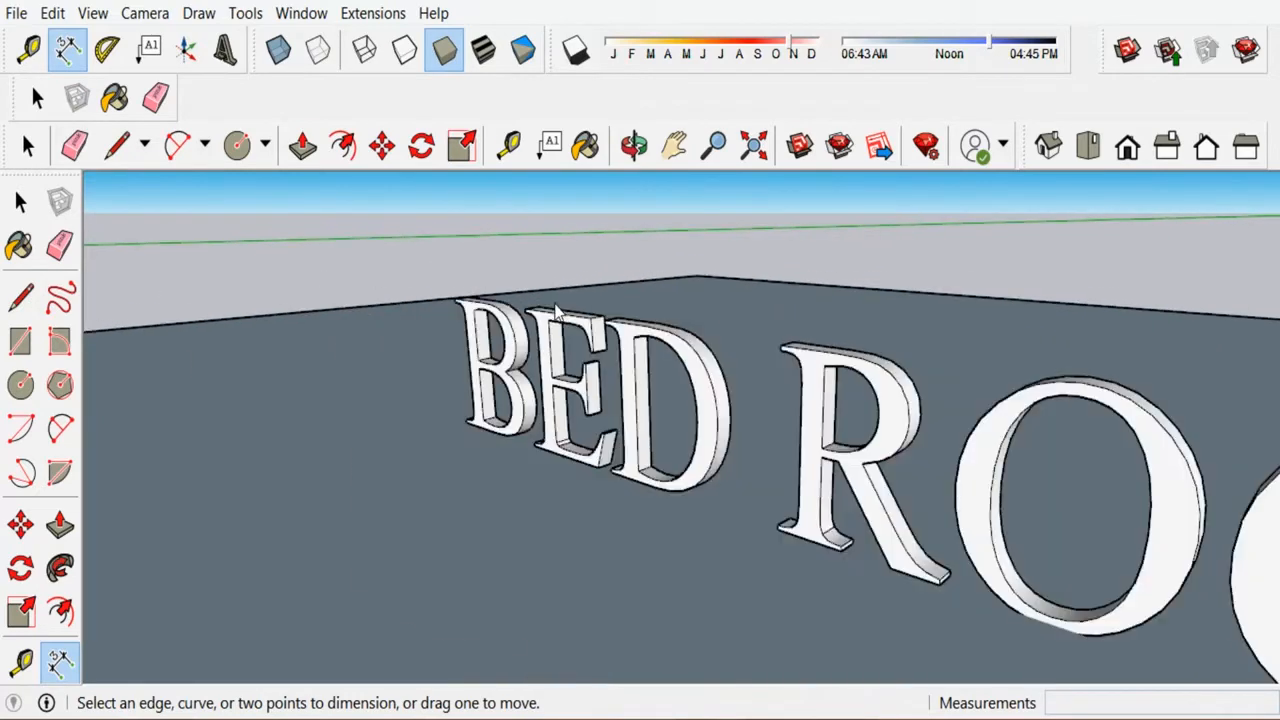
middle_click_drag(683, 306, 702, 331)
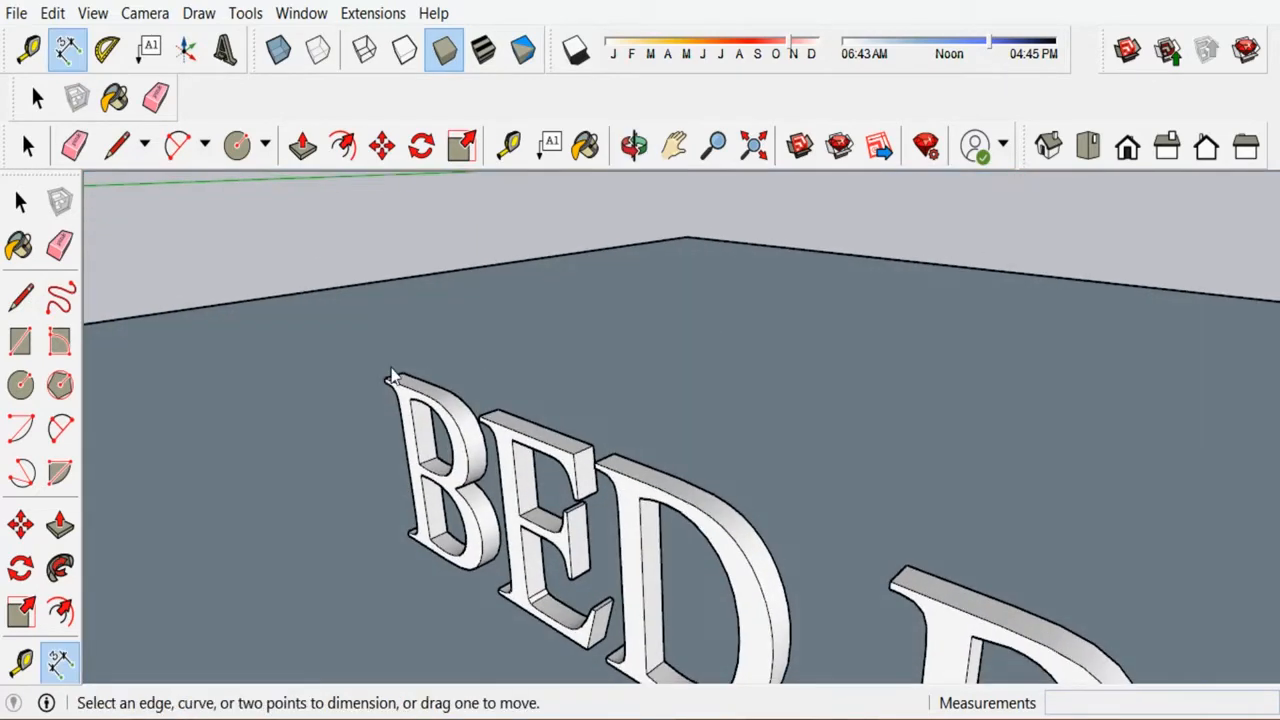
scroll(340, 355, "up", 3)
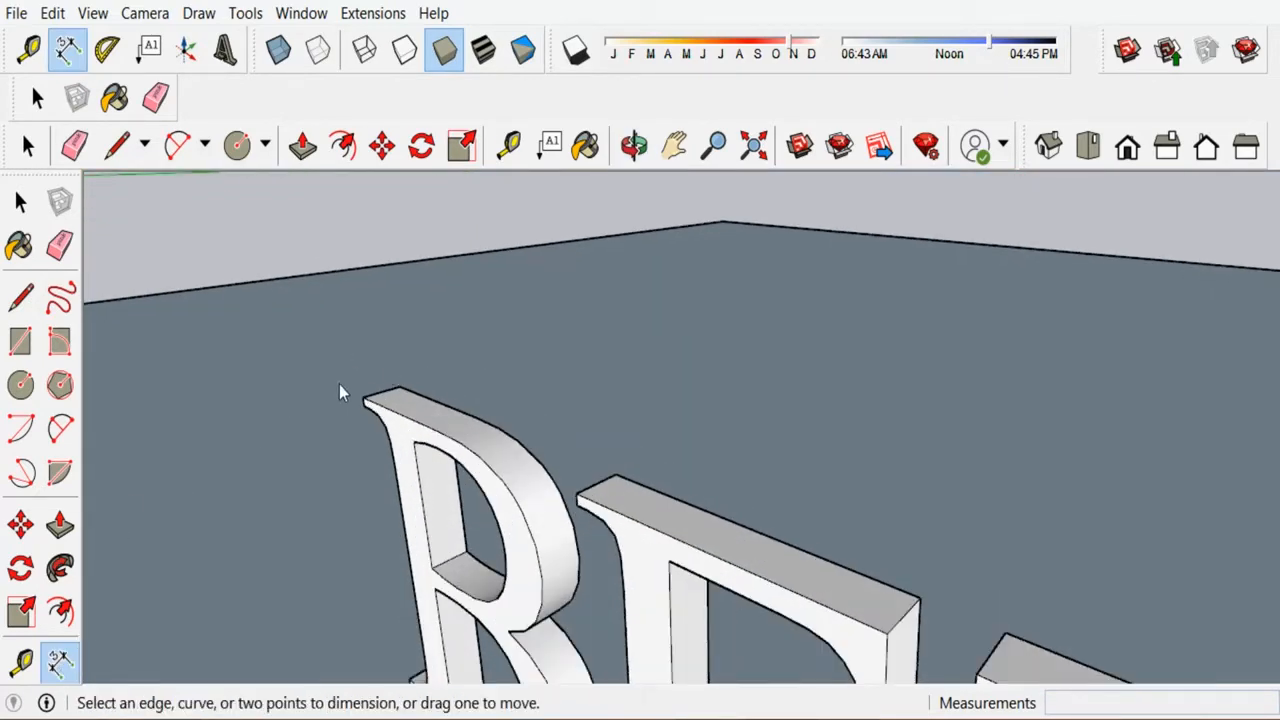
scroll(422, 401, "up", 3)
scroll(463, 415, "down", 2)
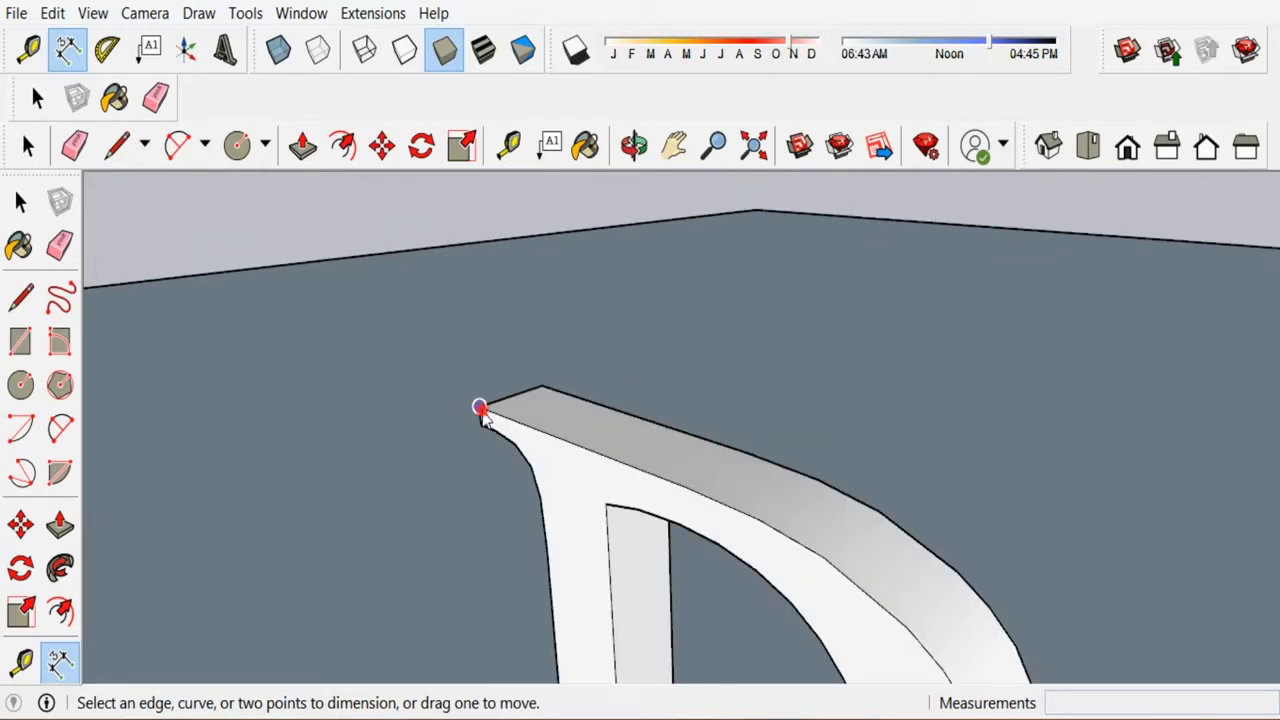
left_click(480, 408)
left_click(542, 386)
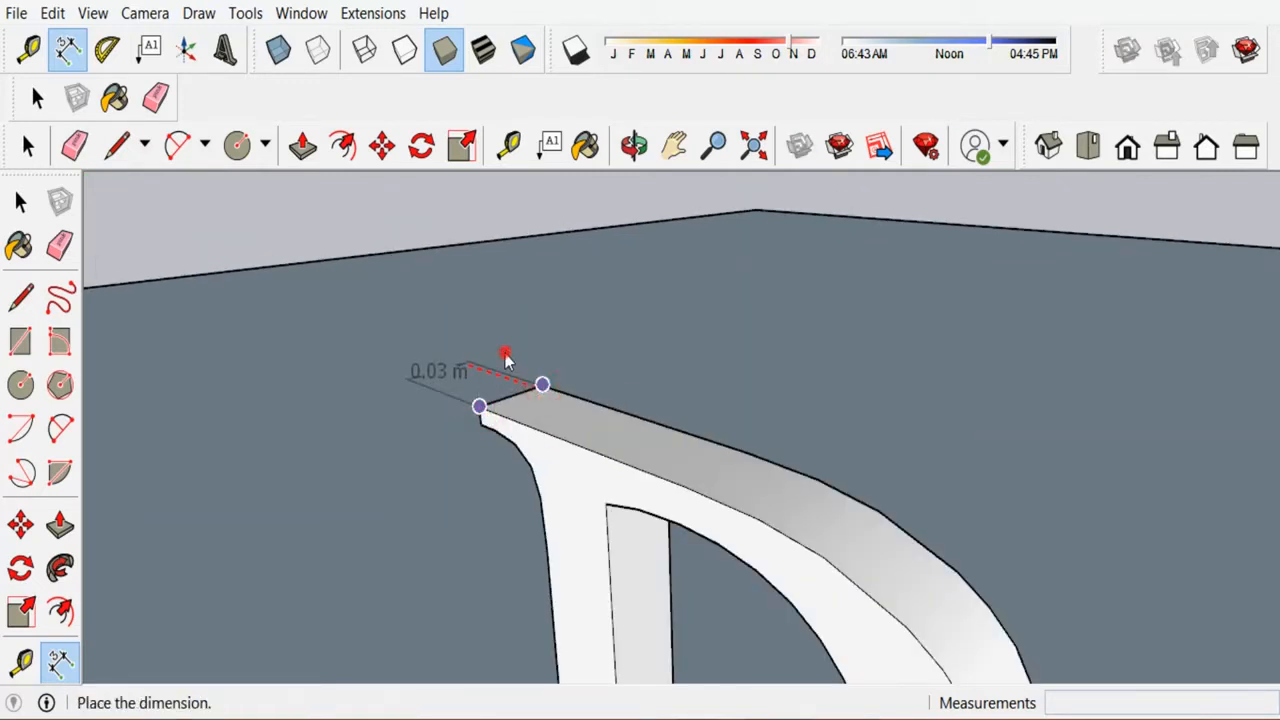
left_click(505, 360)
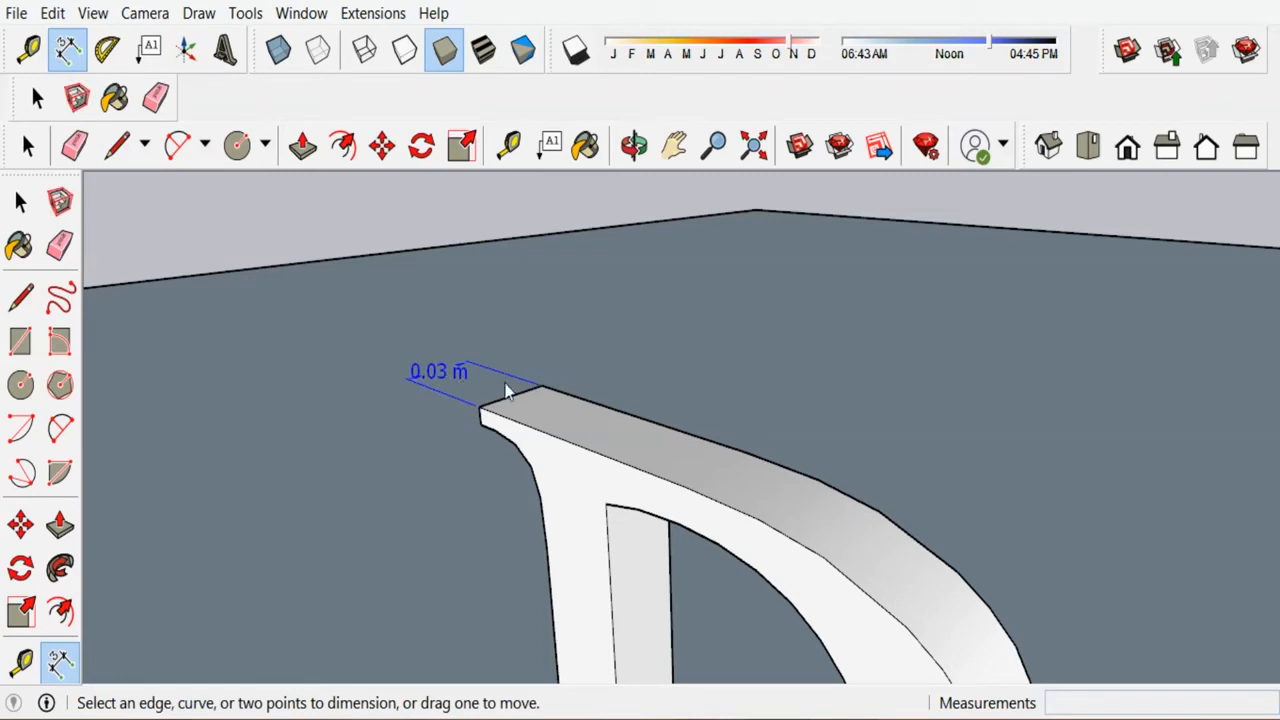
scroll(505, 390, "down", 10)
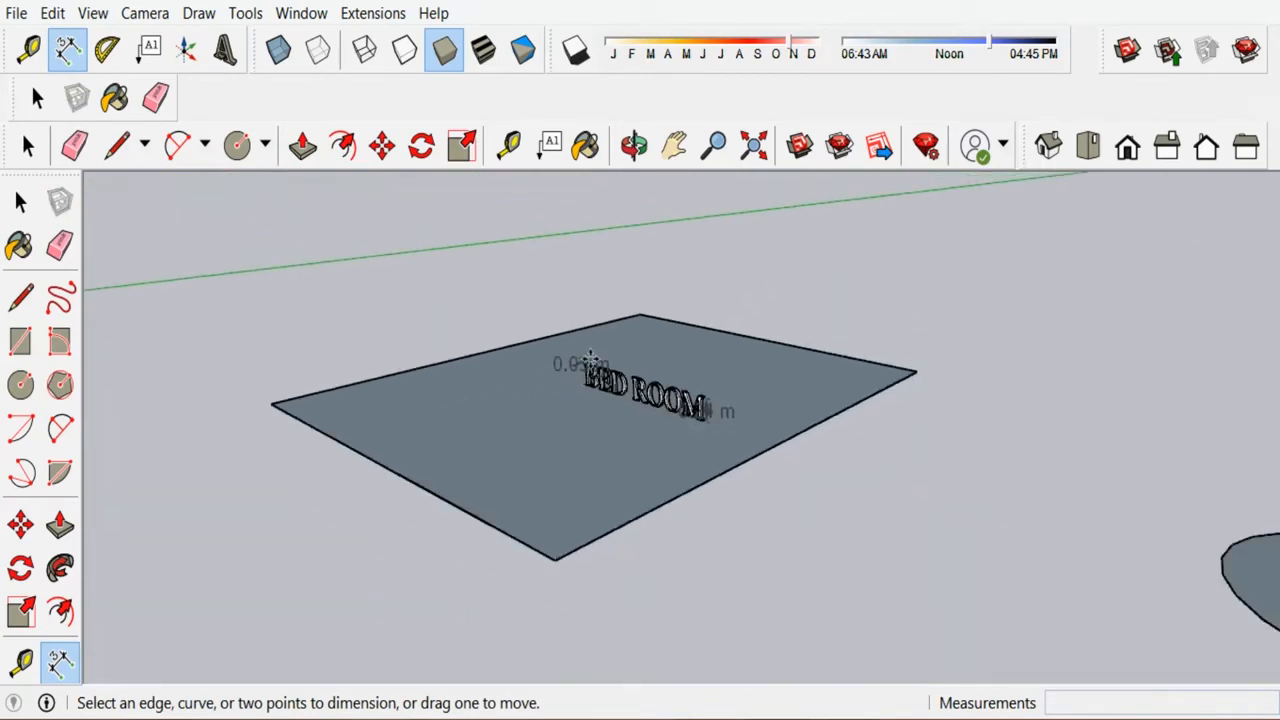
scroll(592, 365, "up", 2)
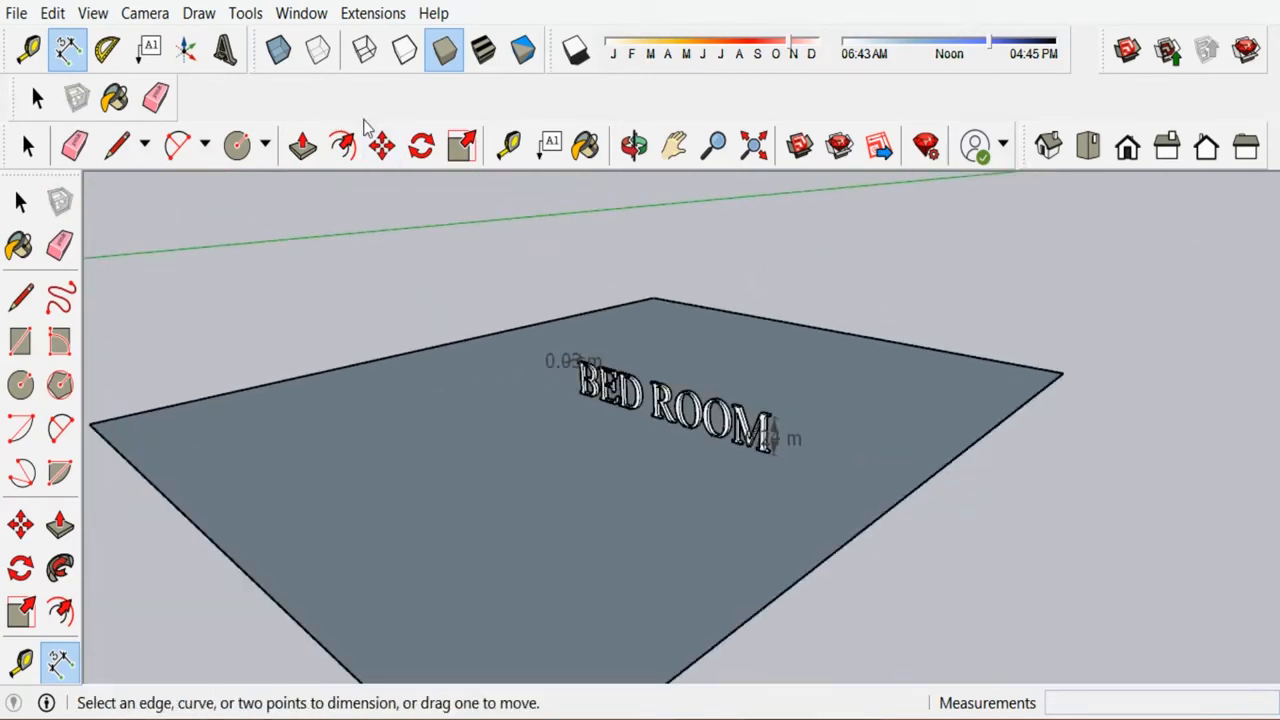
Set up another 3D text reading BED ROOM in Times New Roman, 0.25 m high, with a deeper extrusion.
left_click(225, 52)
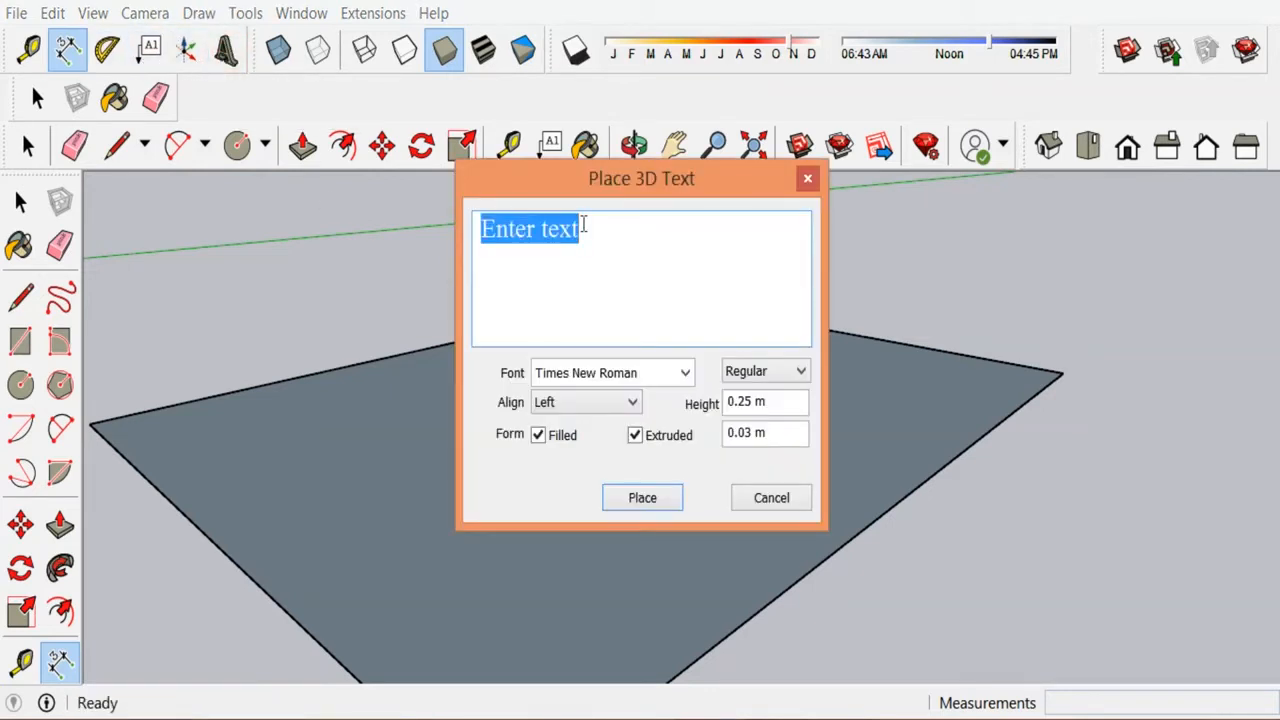
type("BED ROOM")
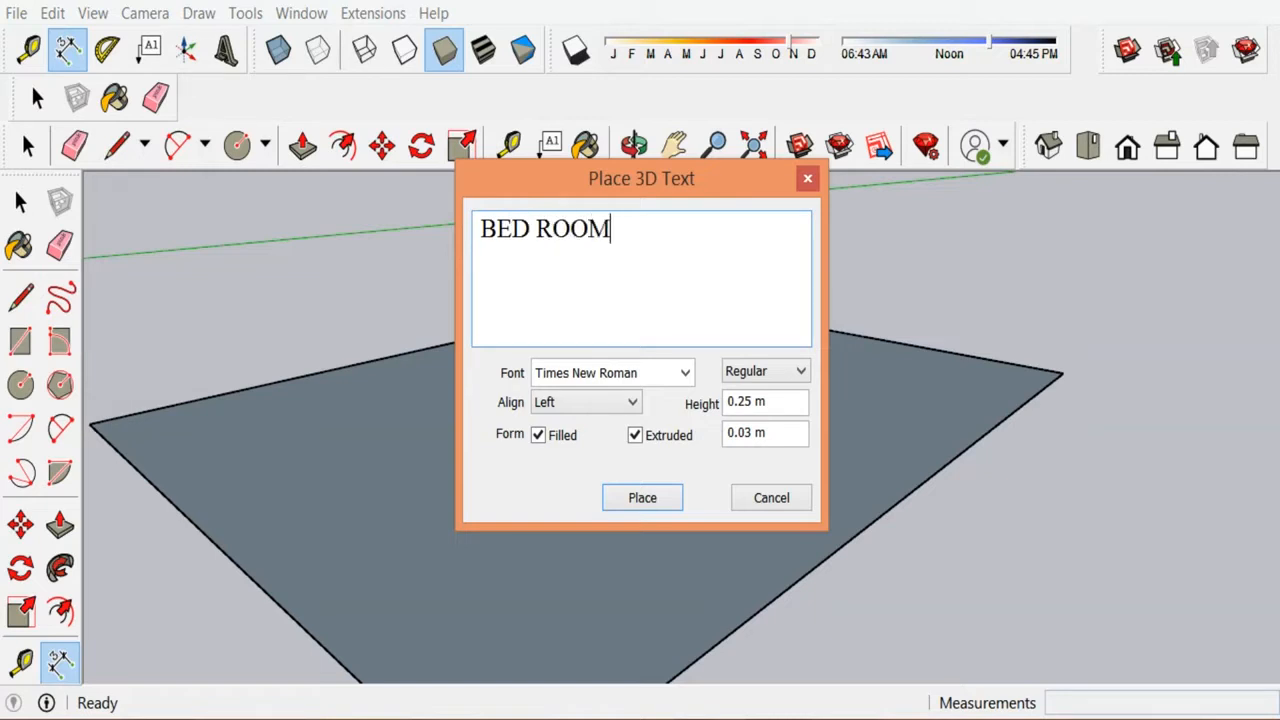
double_click(746, 436)
type("0.03")
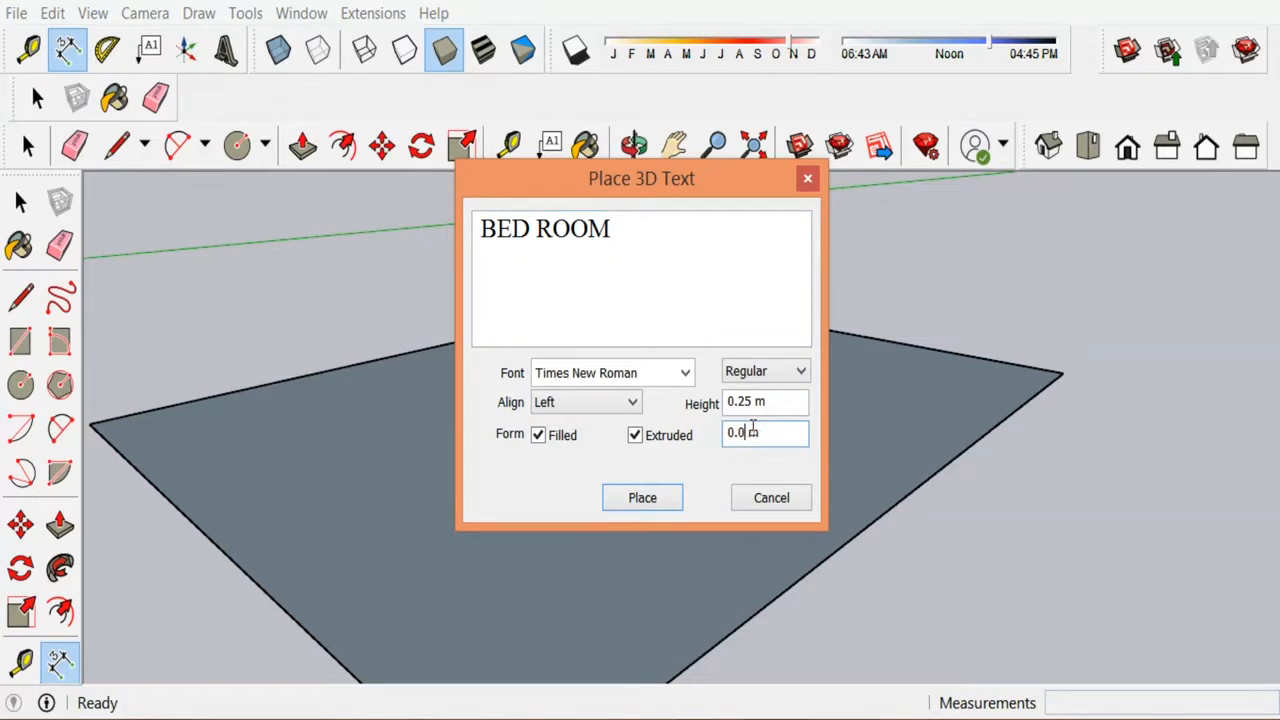
left_click(643, 498)
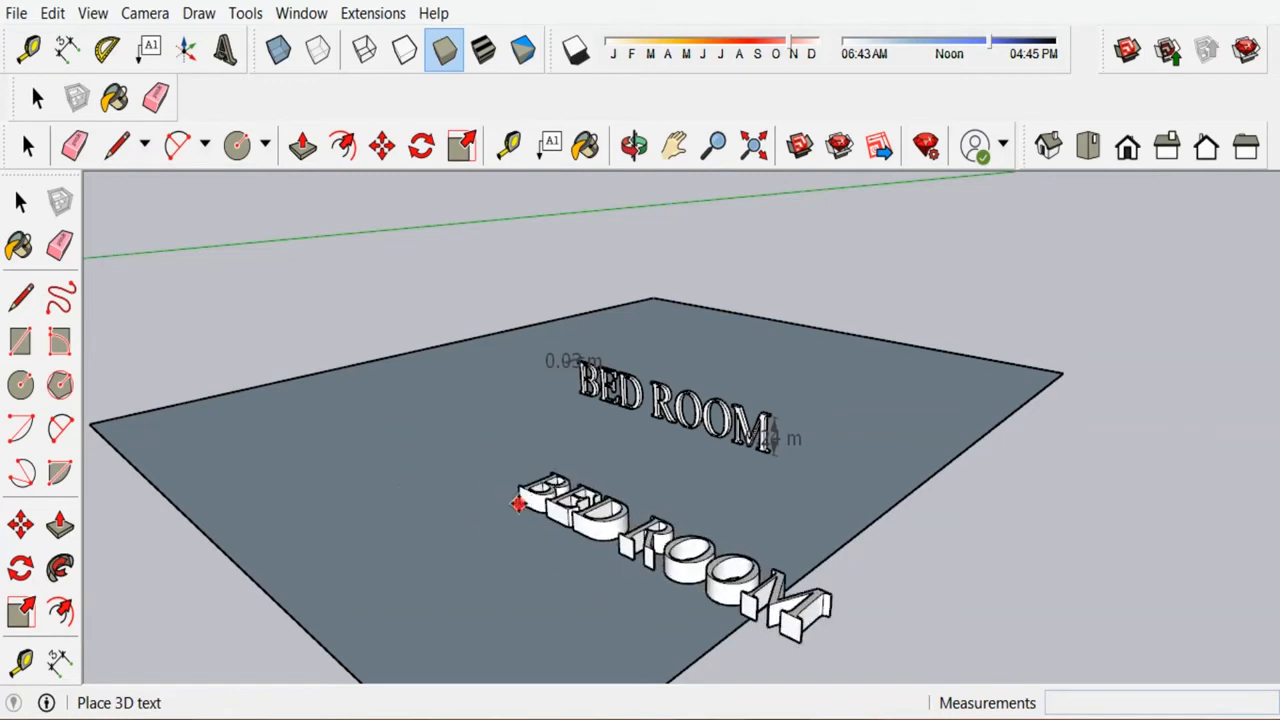
Place the thicker BED ROOM text flat on the rectangle in front of the upright text and compare the two.
left_click(519, 503)
scroll(598, 446, "down", 2)
scroll(617, 514, "up", 2)
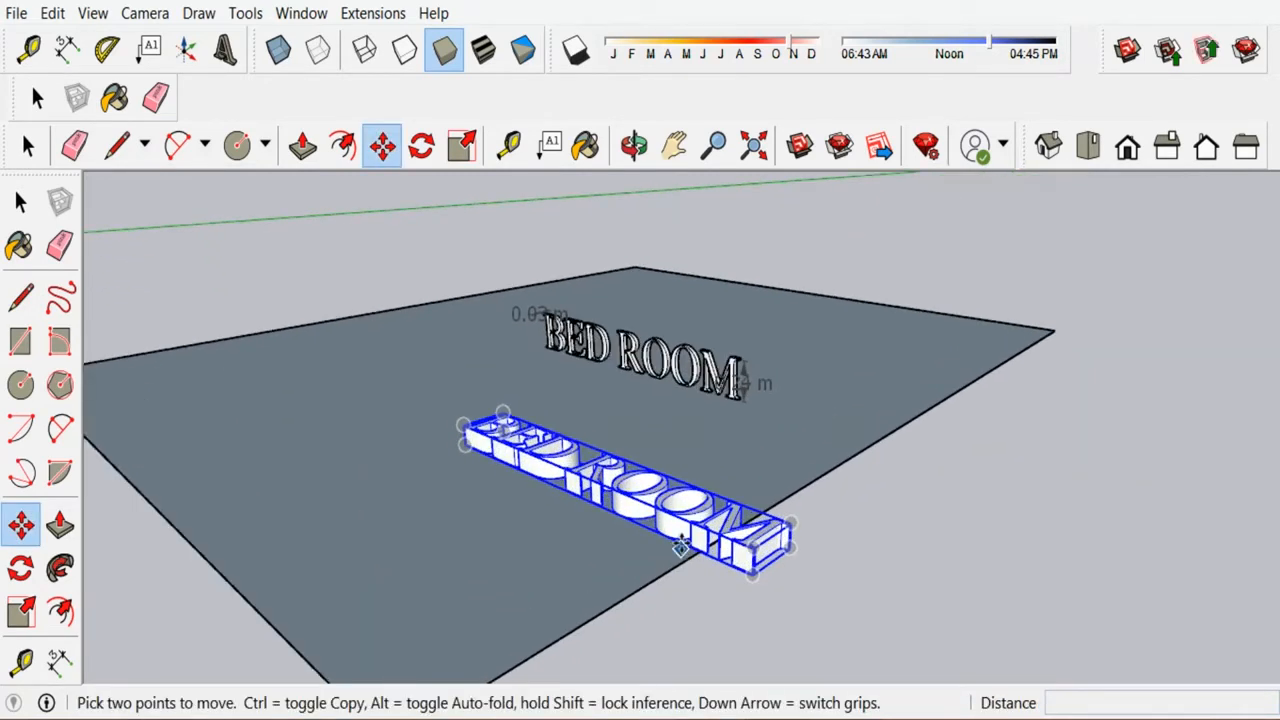
left_click(634, 145)
left_click_drag(796, 517, 778, 552)
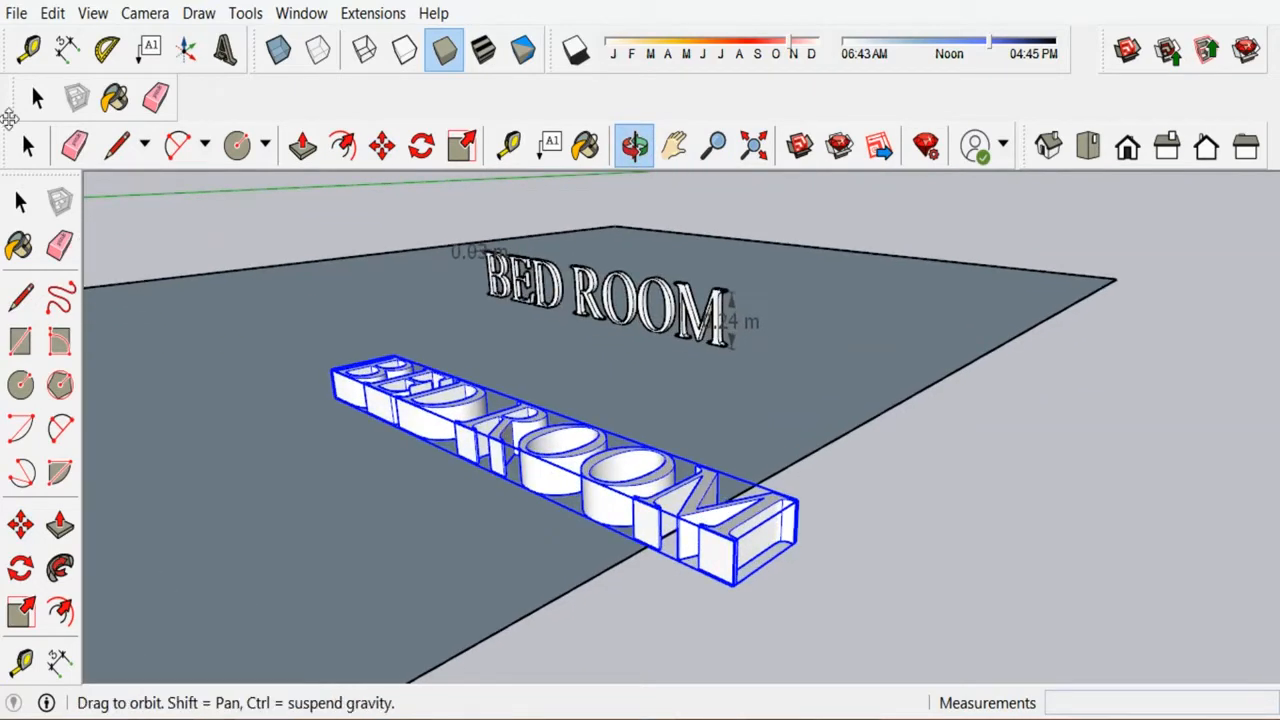
left_click(28, 145)
scroll(853, 490, "down", 4)
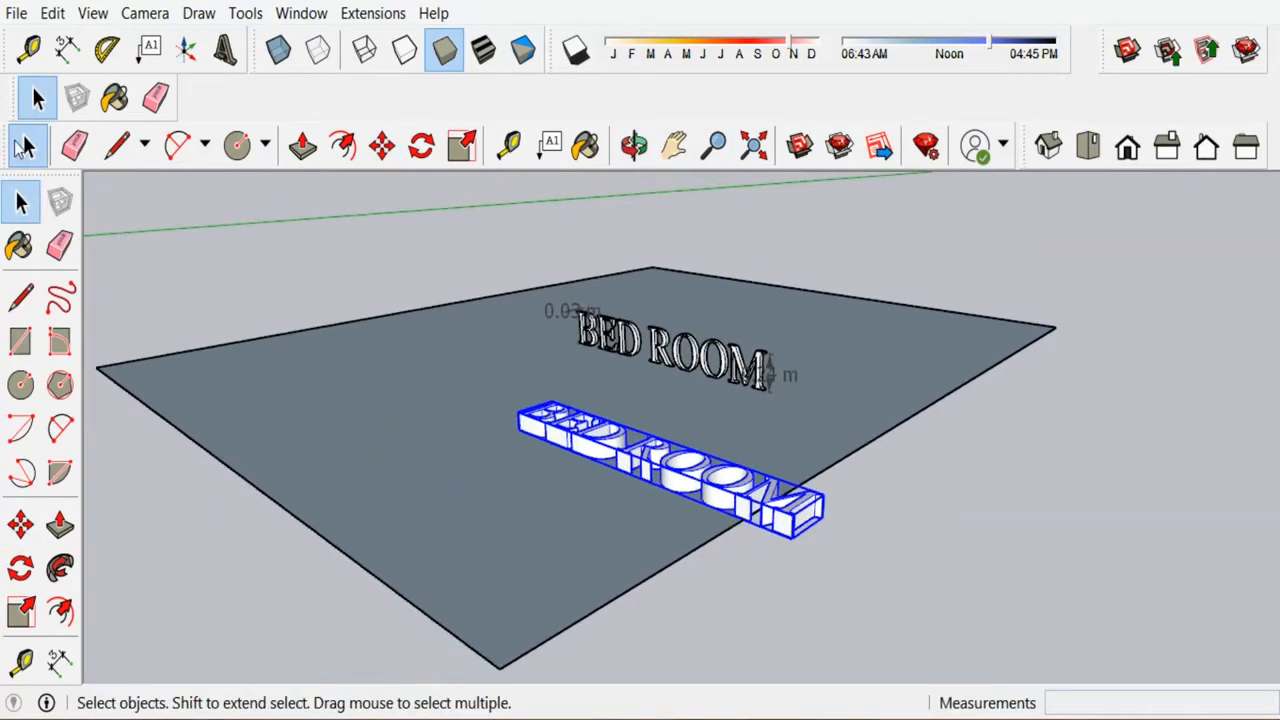
Erase both BED ROOM texts and their height and thickness dimensions from the rectangle.
left_click(74, 145)
left_click(730, 335)
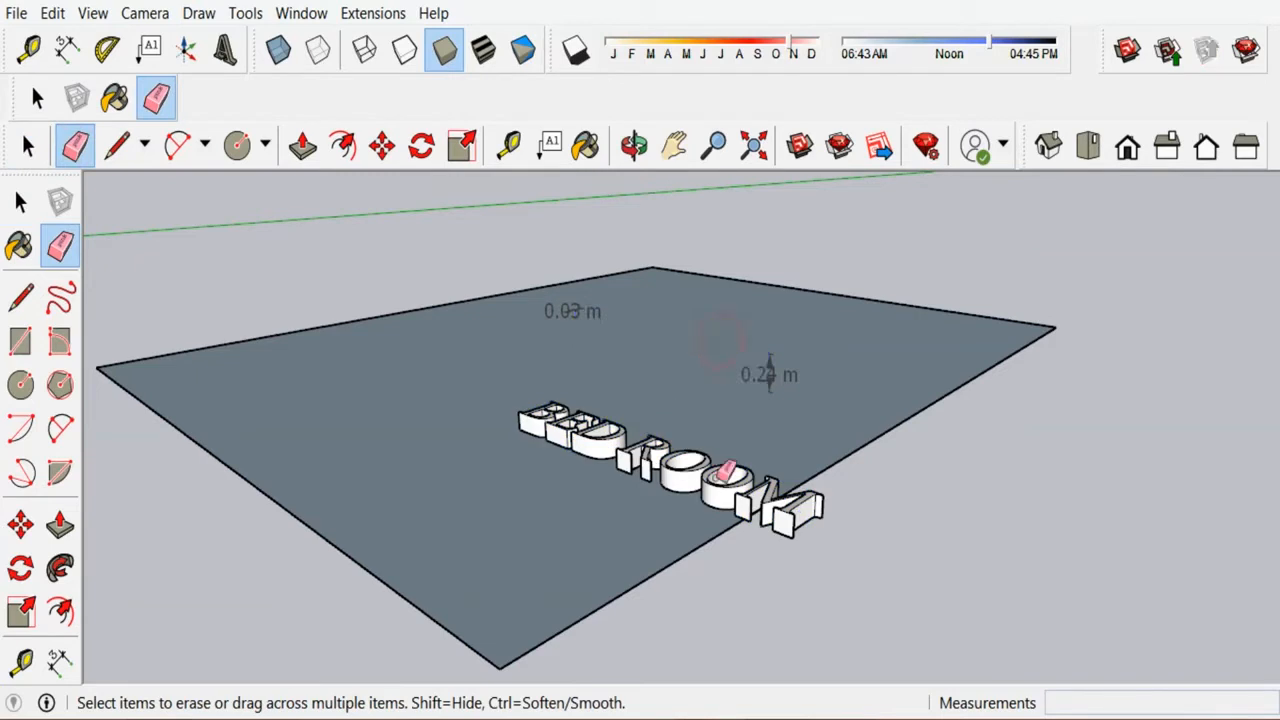
left_click(733, 462)
left_click(763, 366)
left_click(572, 303)
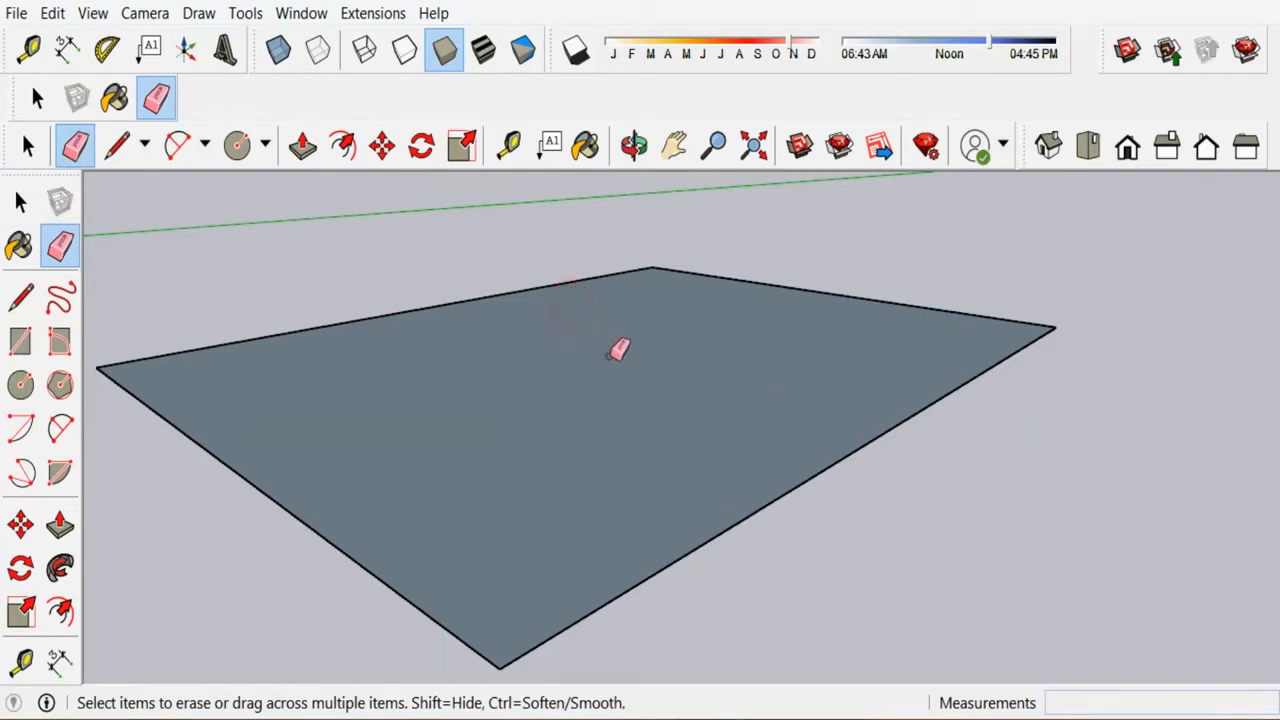
scroll(634, 417, "down", 4)
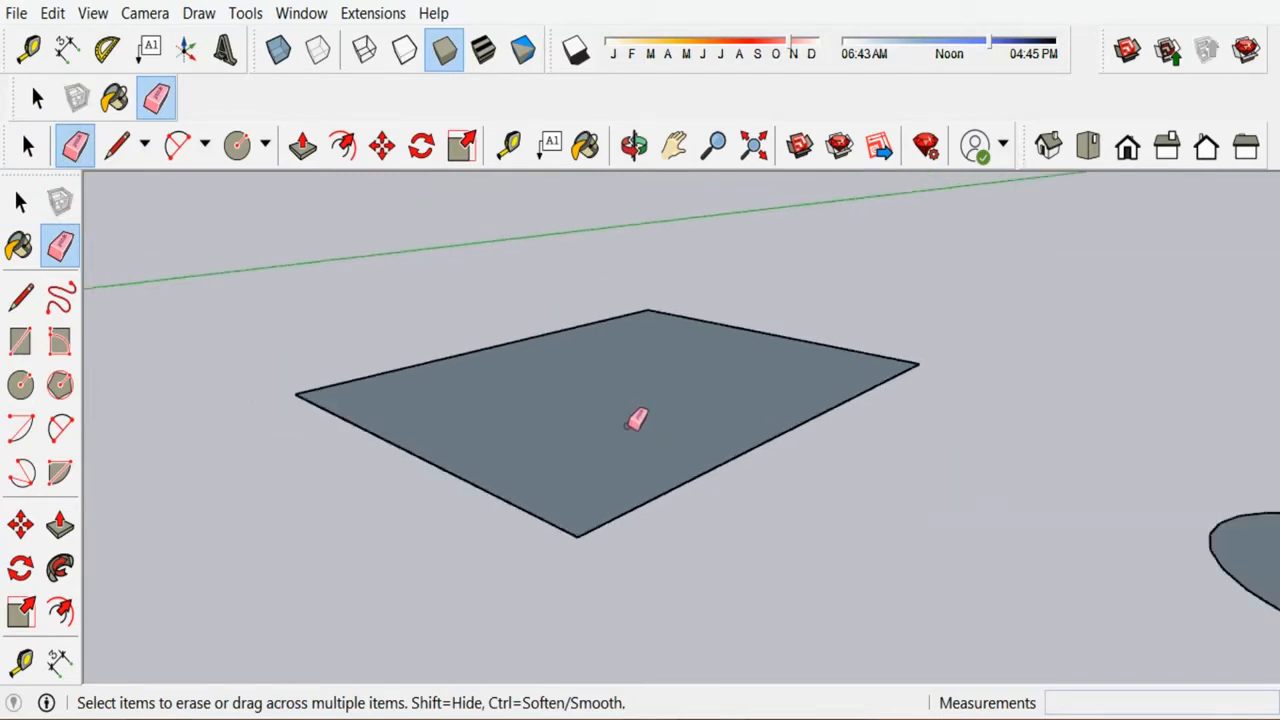
Create a protractor guide line at 90° to the rectangle's front-left edge, centred on its nearest corner.
left_click(110, 55)
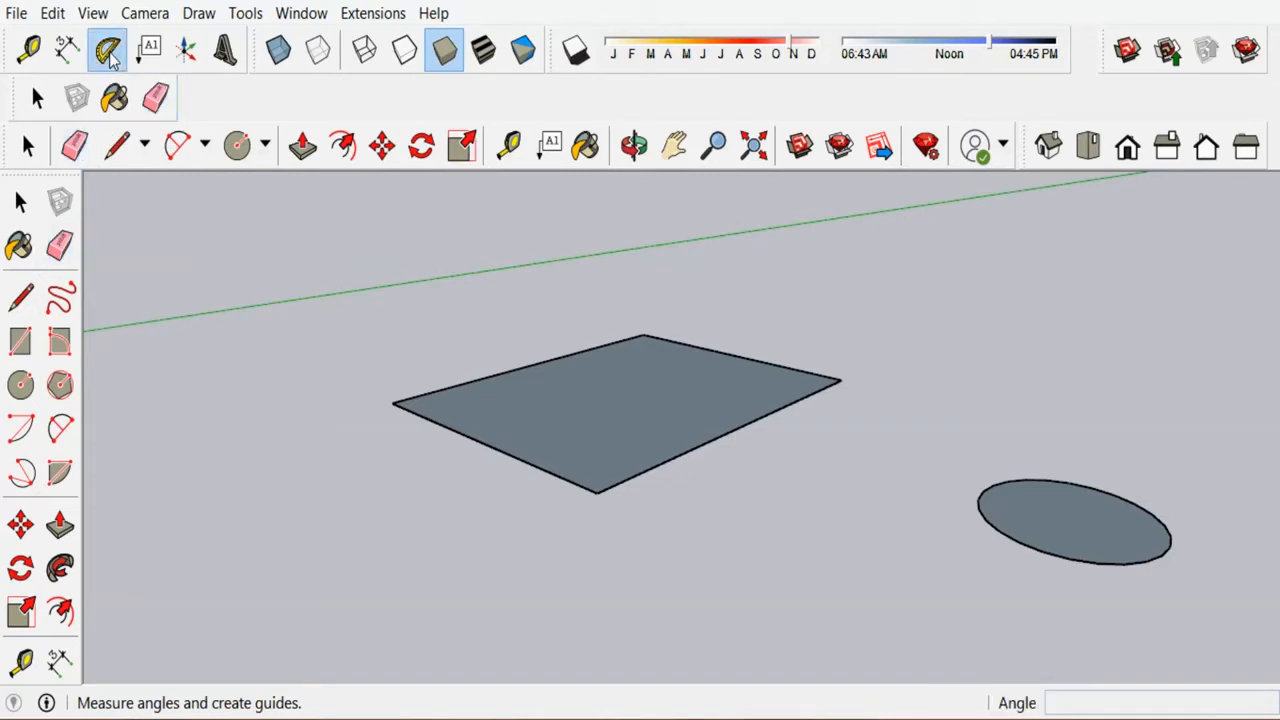
scroll(596, 495, "up", 3)
left_click(600, 491)
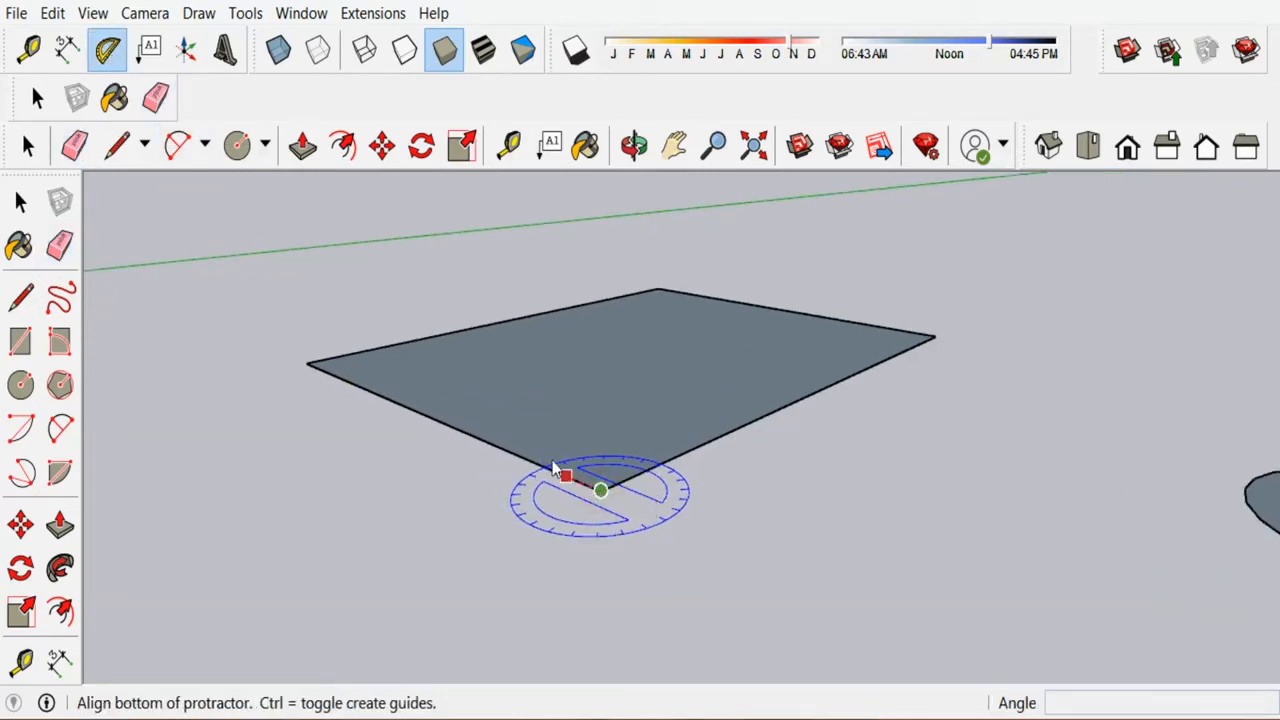
left_click(490, 444)
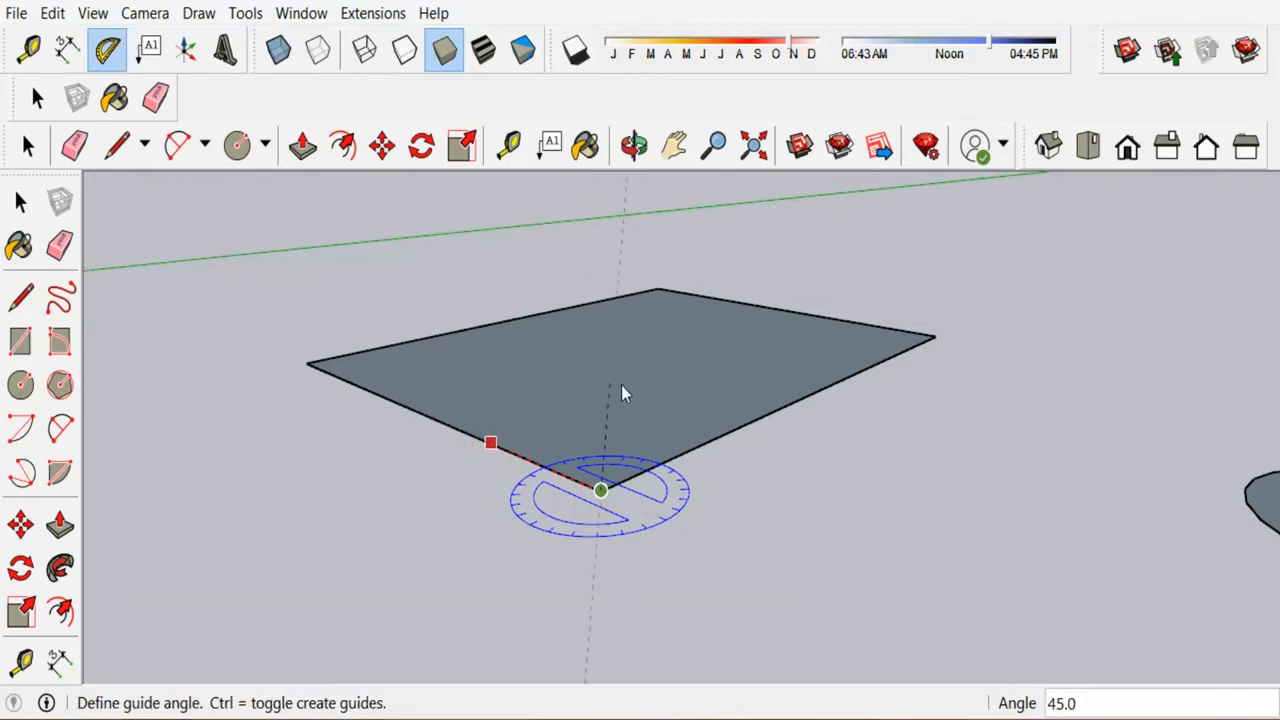
left_click(725, 440)
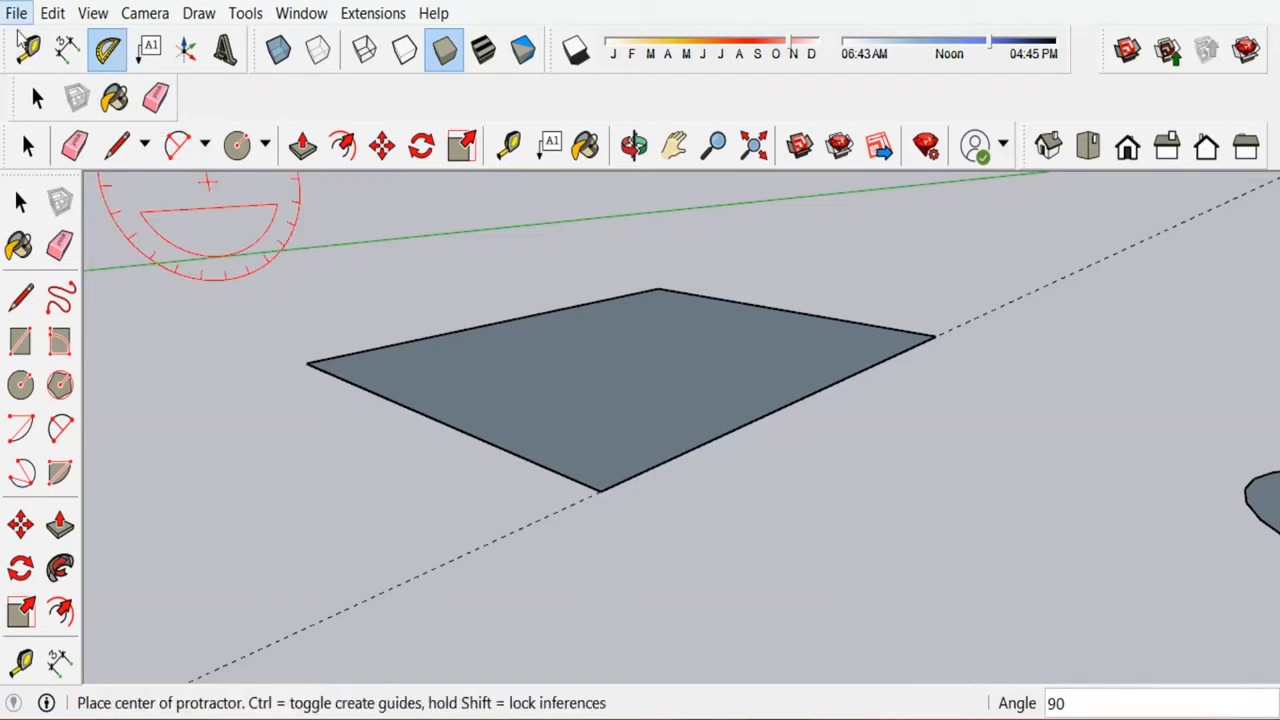
Add a protractor guide line at 60° to the same rectangle edge through the nearest corner.
left_click(105, 50)
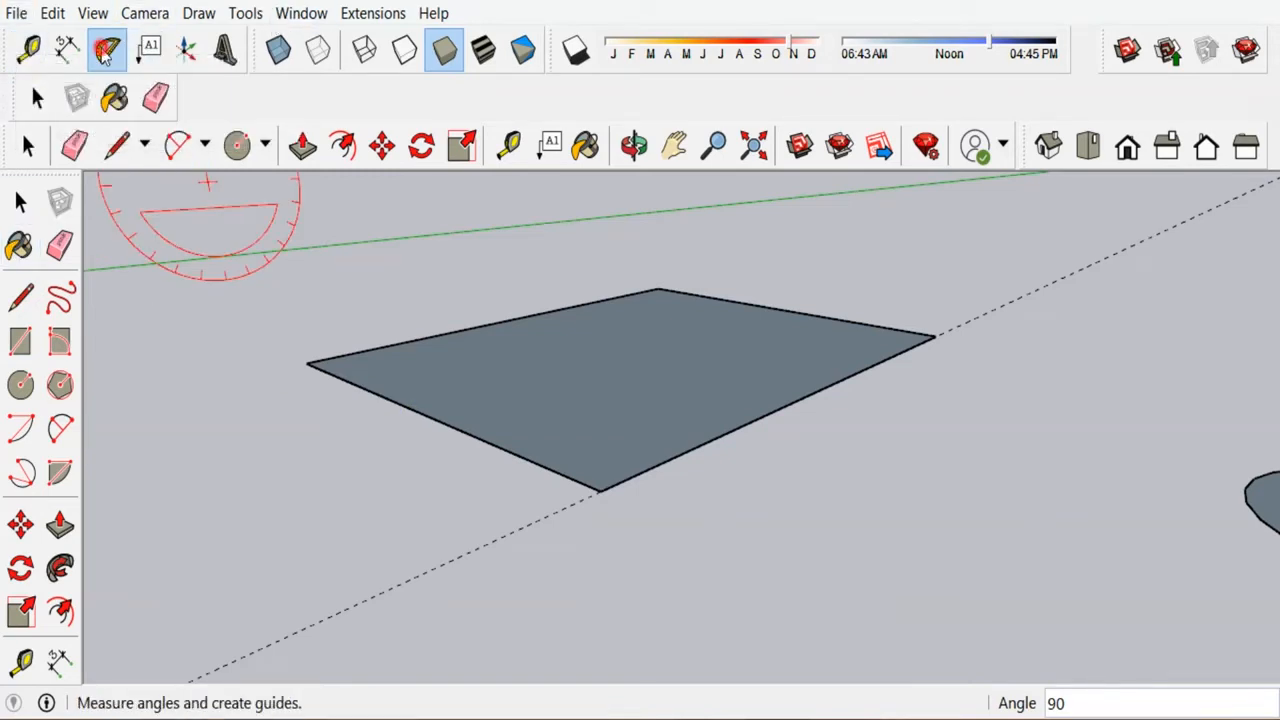
left_click(600, 490)
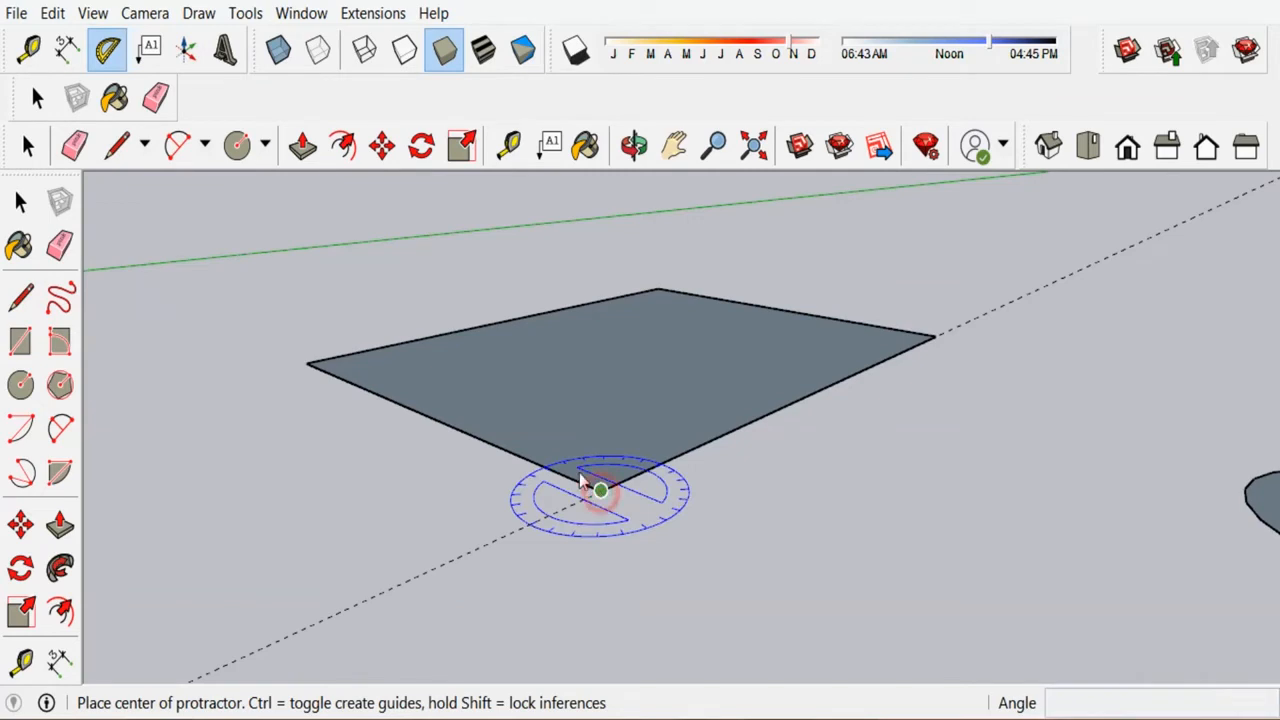
left_click(467, 436)
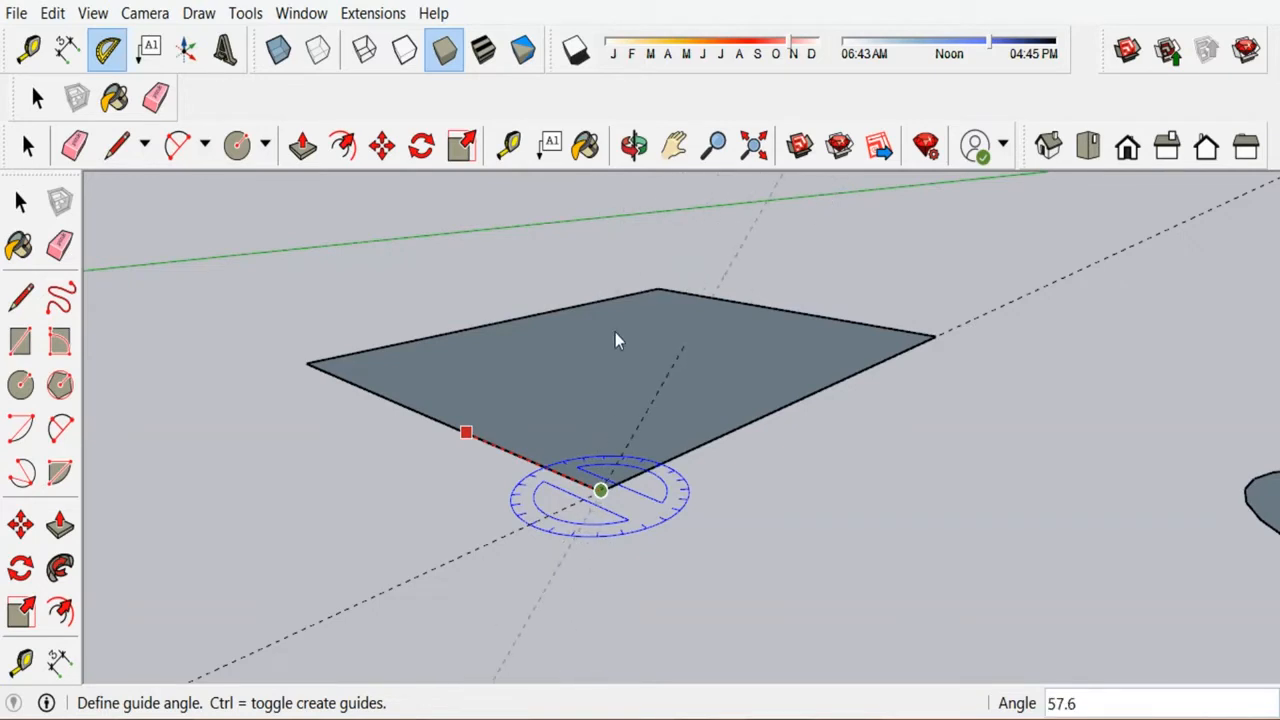
left_click(668, 343)
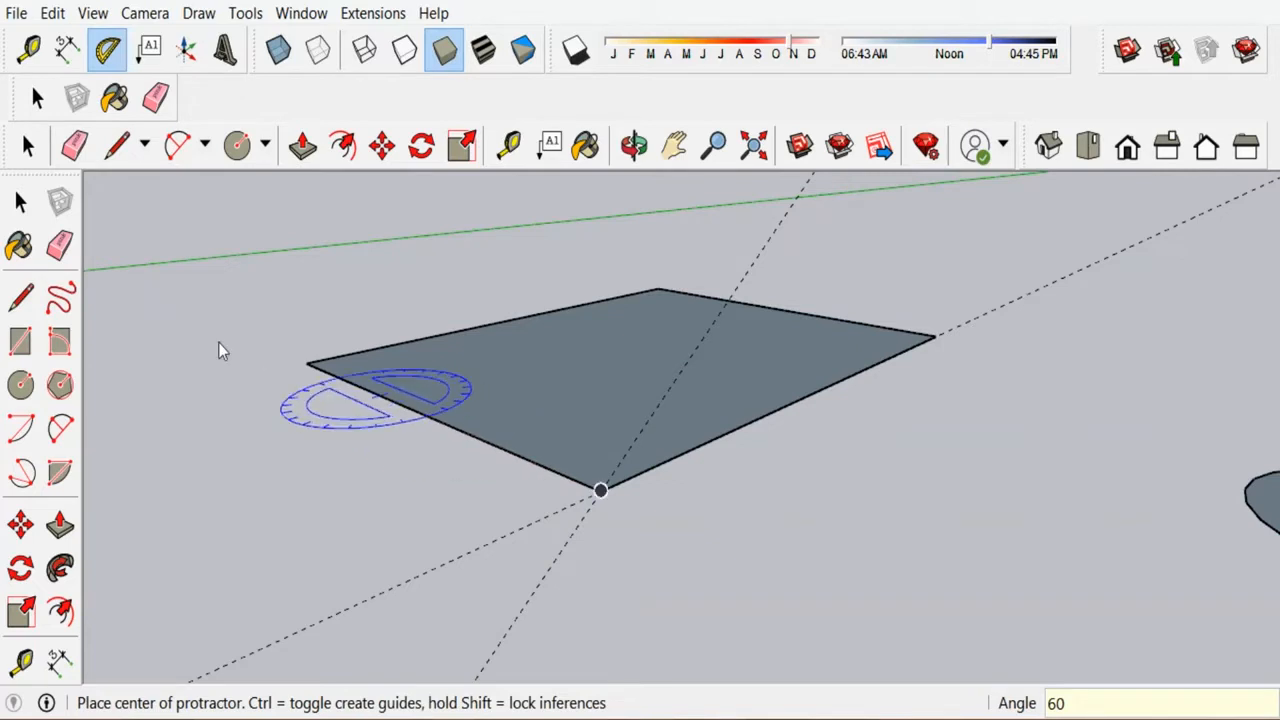
left_click(20, 201)
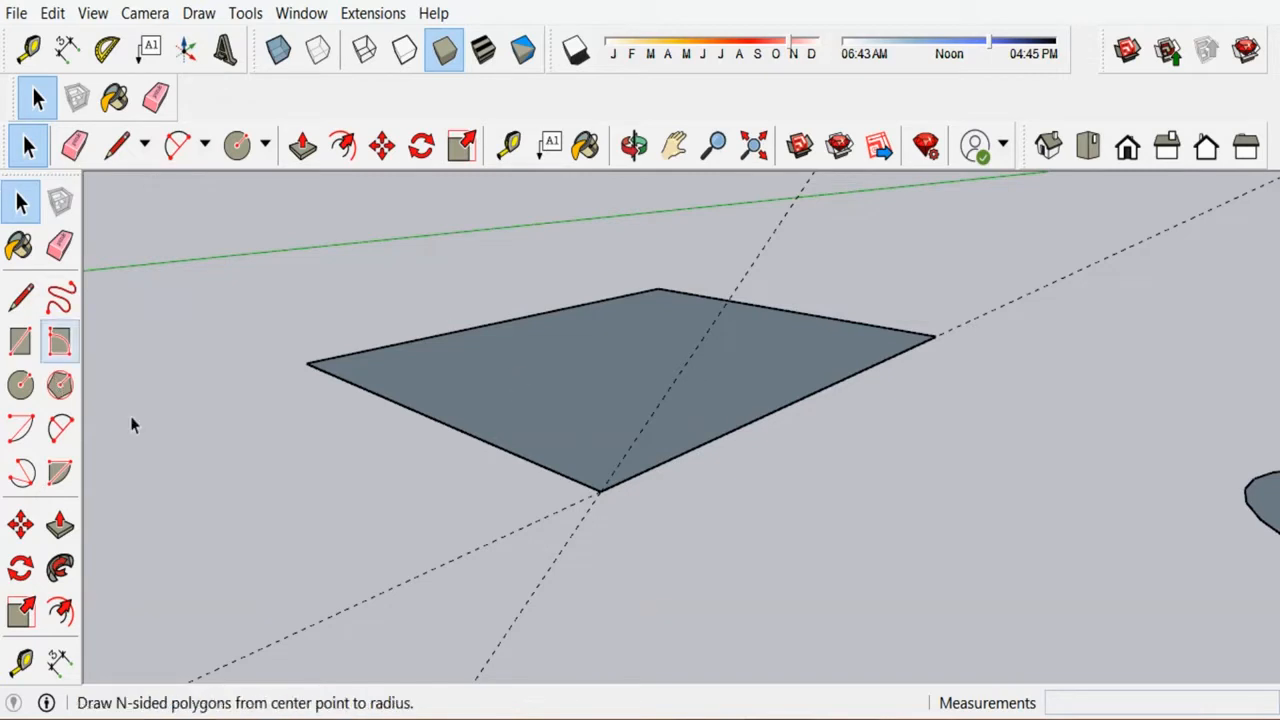
left_click(20, 428)
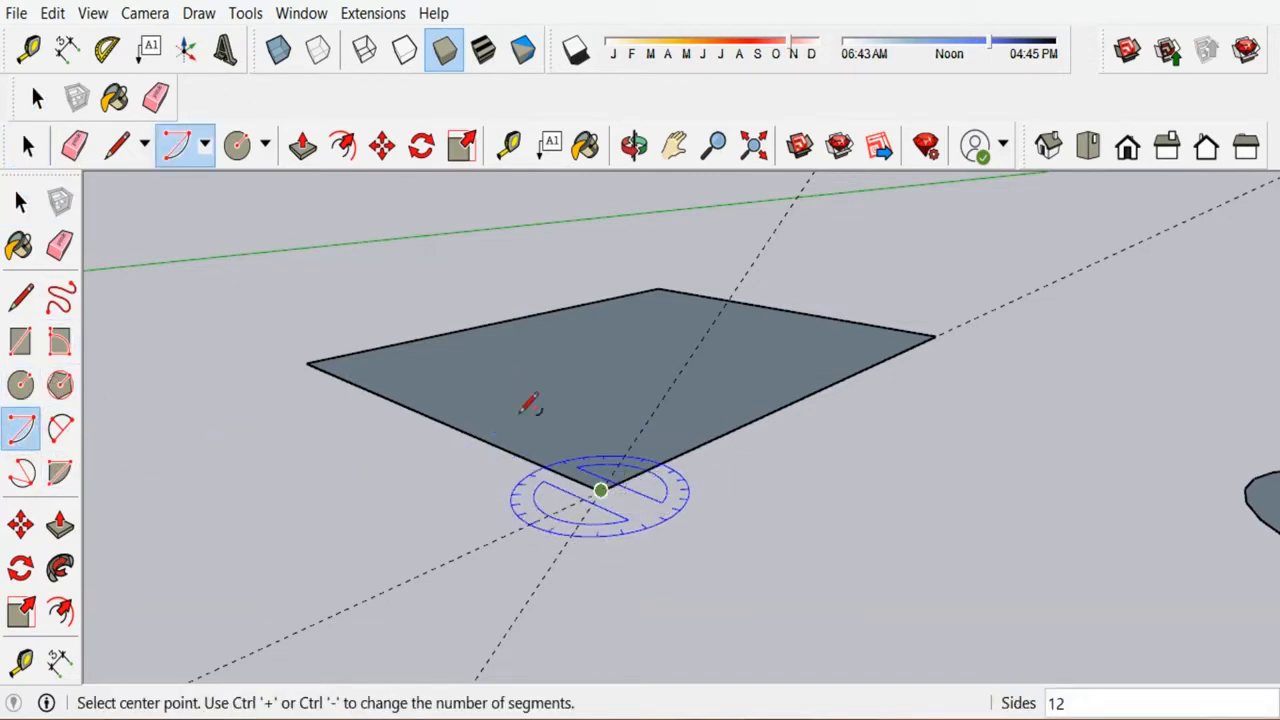
left_click(28, 147)
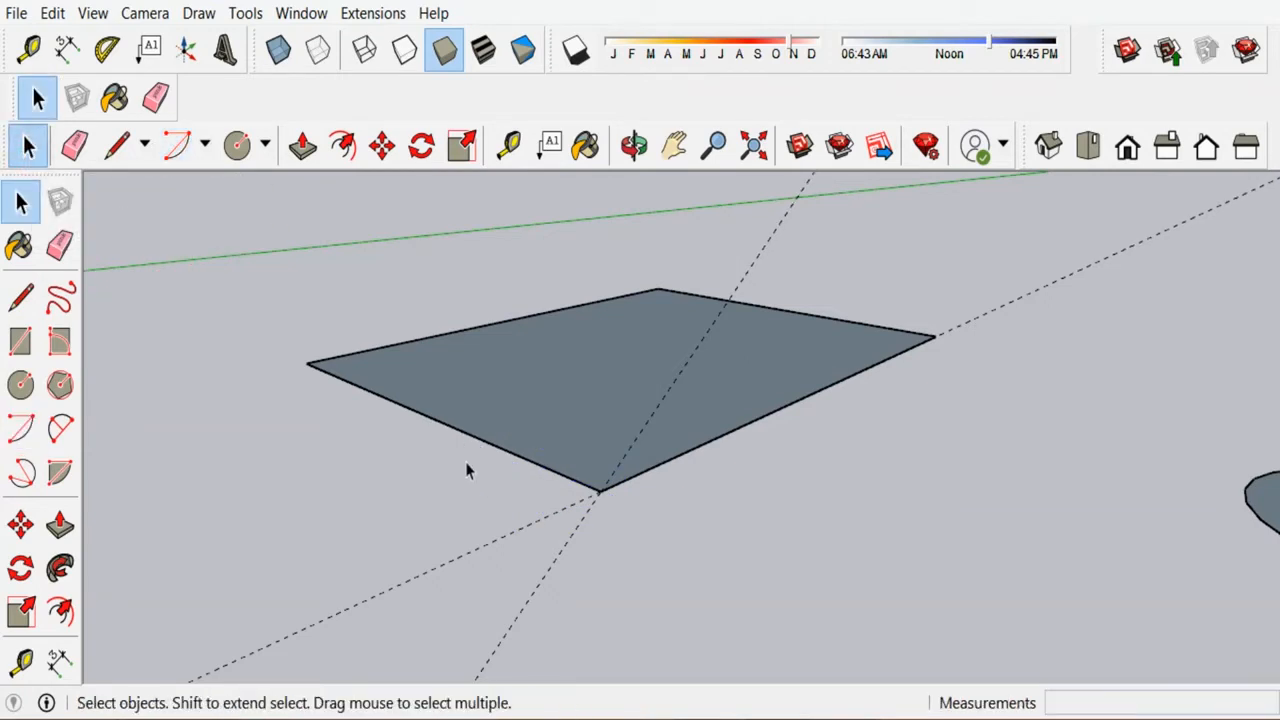
scroll(690, 392, "down", 1)
scroll(710, 470, "down", 2)
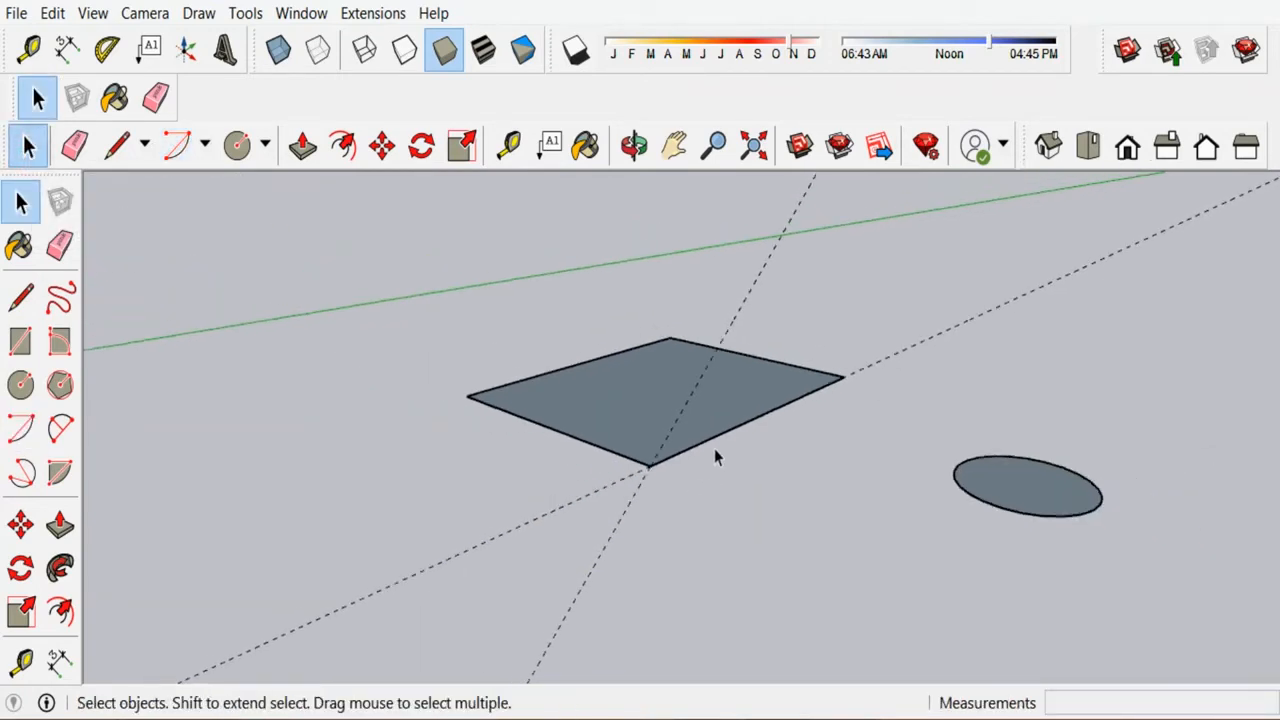
Add a protractor guide line at 30° to the same rectangle edge through the nearest corner.
left_click(110, 50)
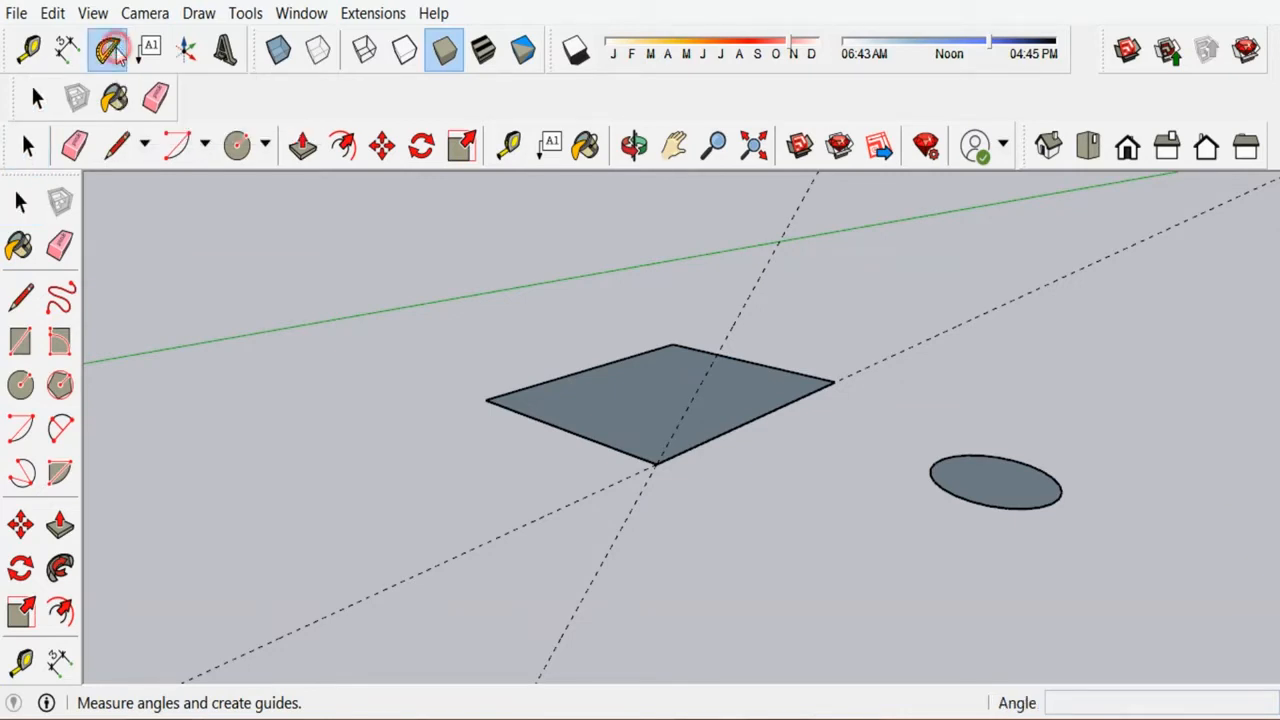
scroll(654, 460, "up", 2)
left_click(641, 470)
left_click(488, 412)
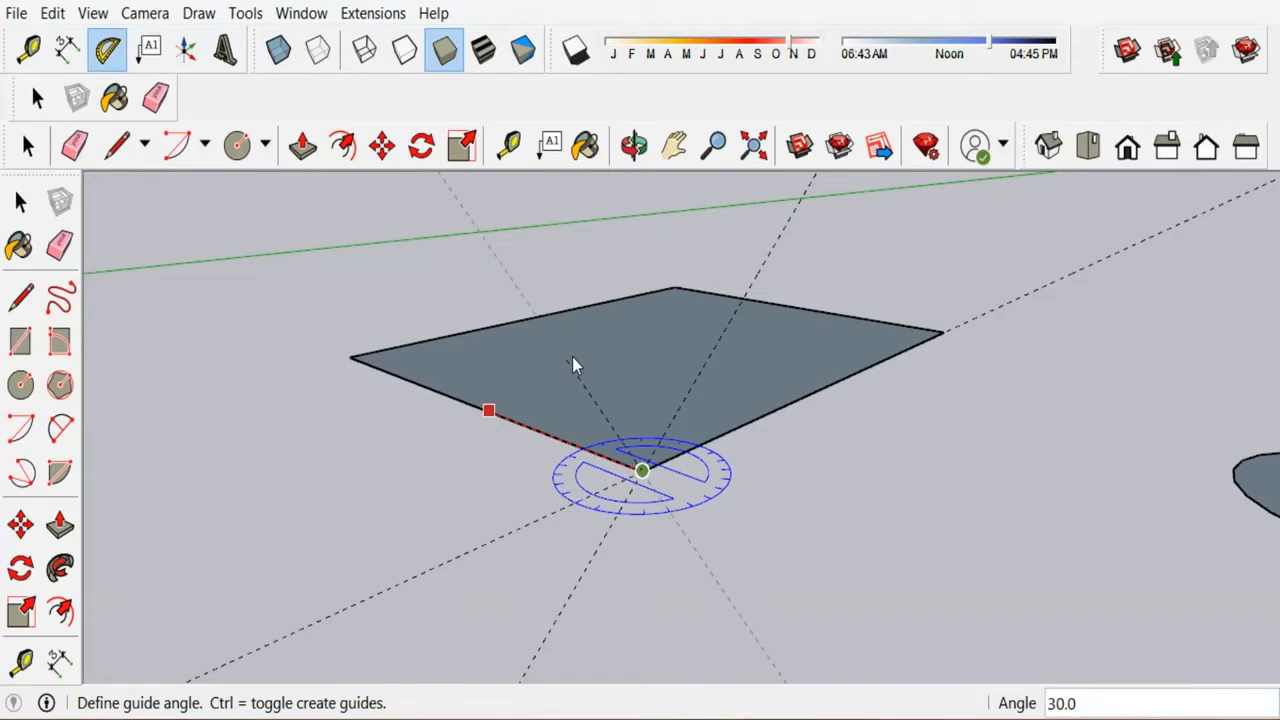
type("30")
key("Return")
scroll(561, 576, "down", 2)
scroll(757, 490, "down", 2)
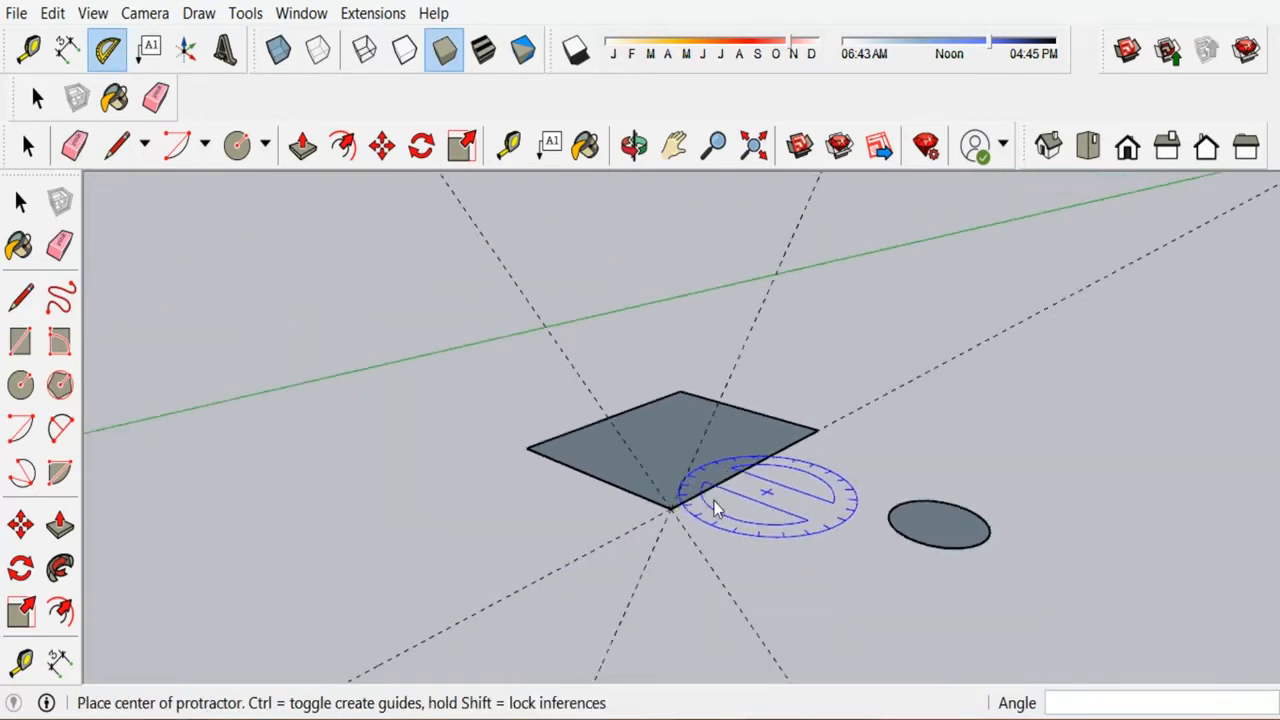
Erase the three angled guide lines running through the rectangle's nearest corner.
left_click(80, 148)
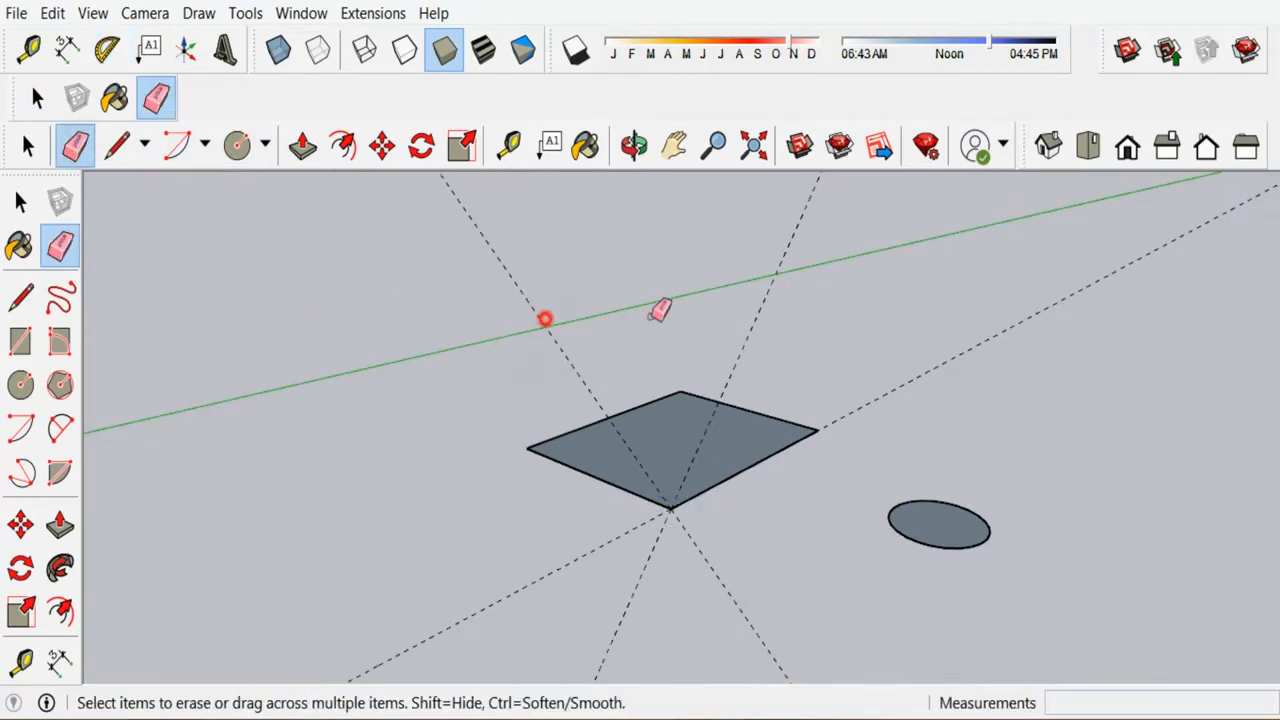
left_click_drag(663, 306, 957, 410)
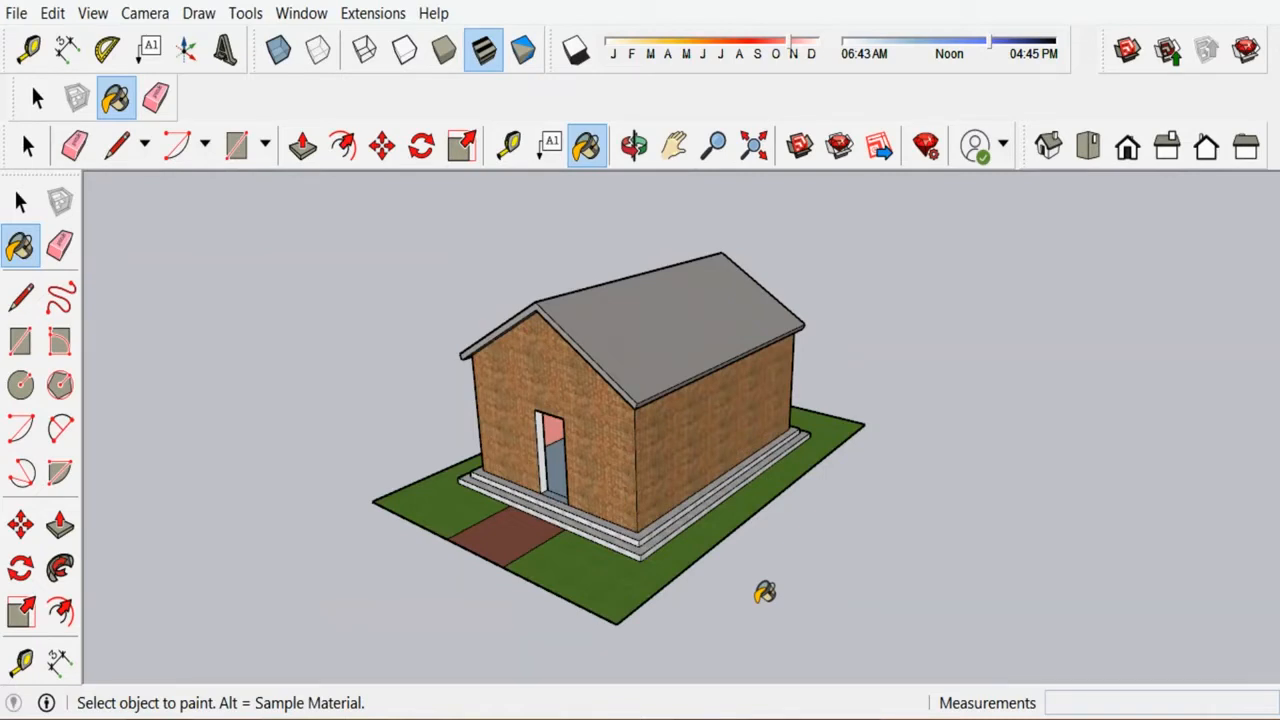
Examine the finished brick house with its gable roof, plinth steps, lawn and path from near and far.
scroll(766, 491, "down", 3)
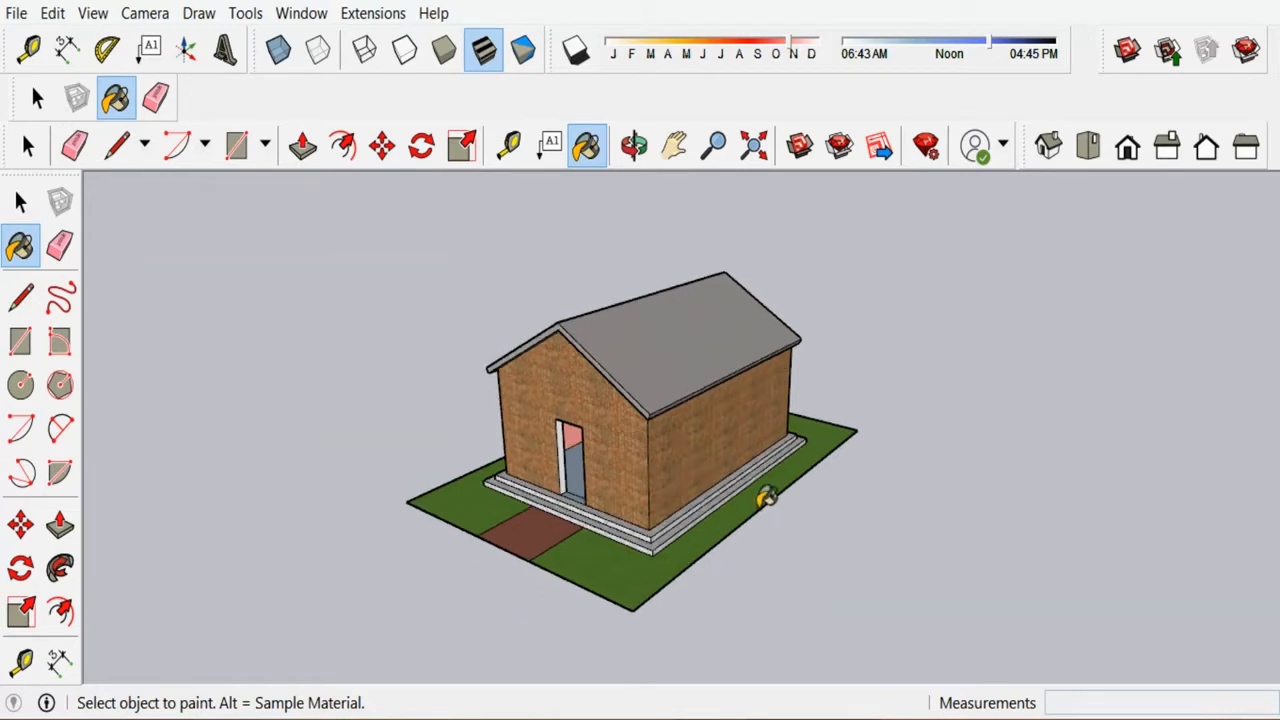
scroll(702, 502, "up", 3)
scroll(611, 354, "down", 2)
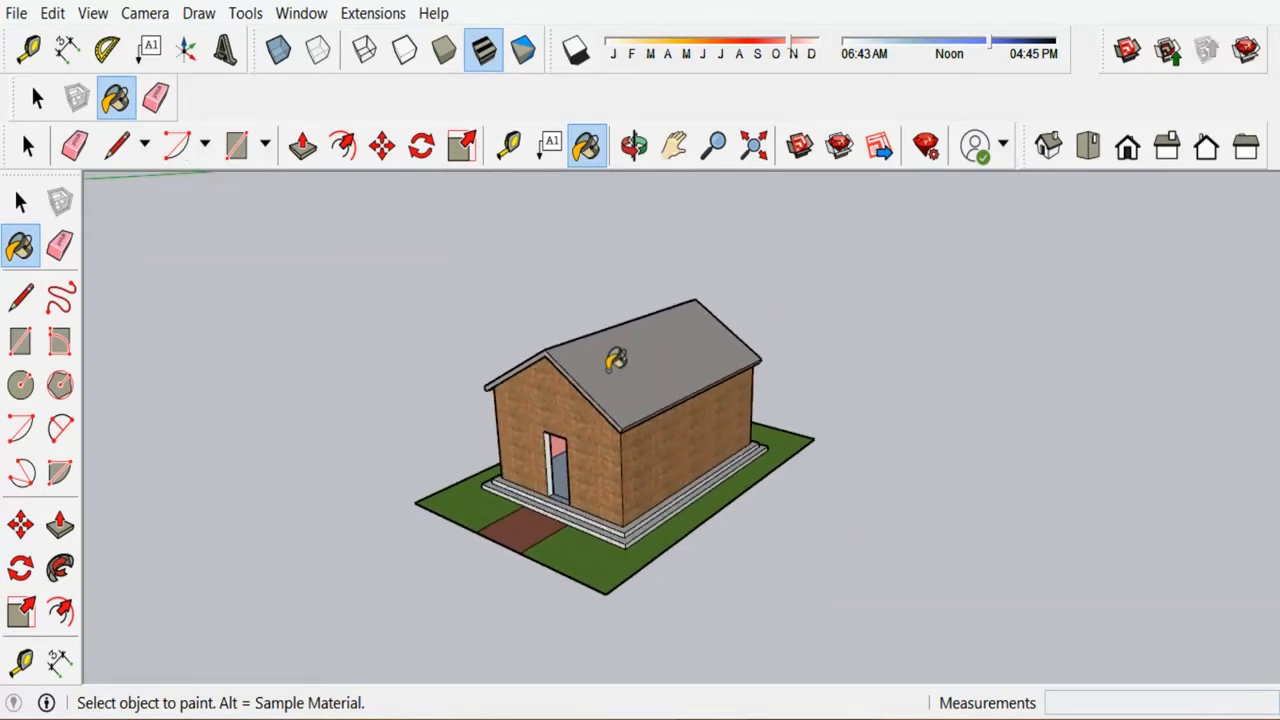
scroll(611, 366, "up", 3)
left_click(20, 203)
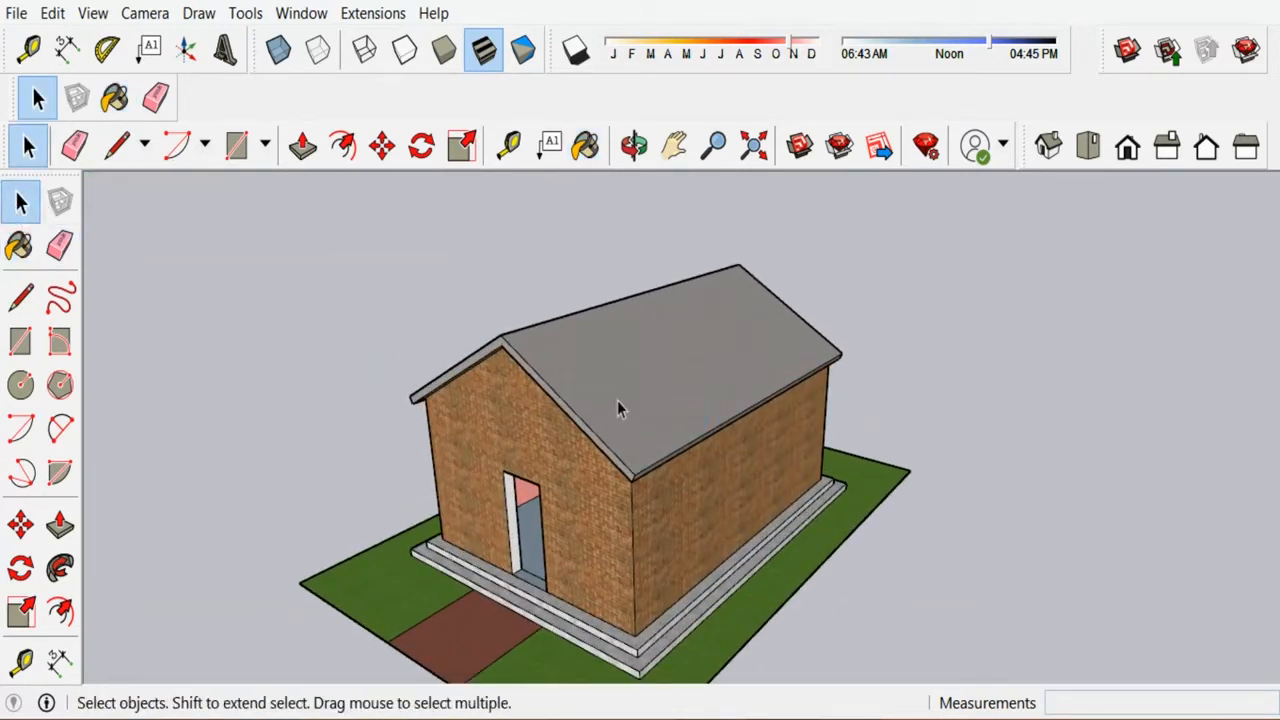
scroll(600, 400, "down", 1)
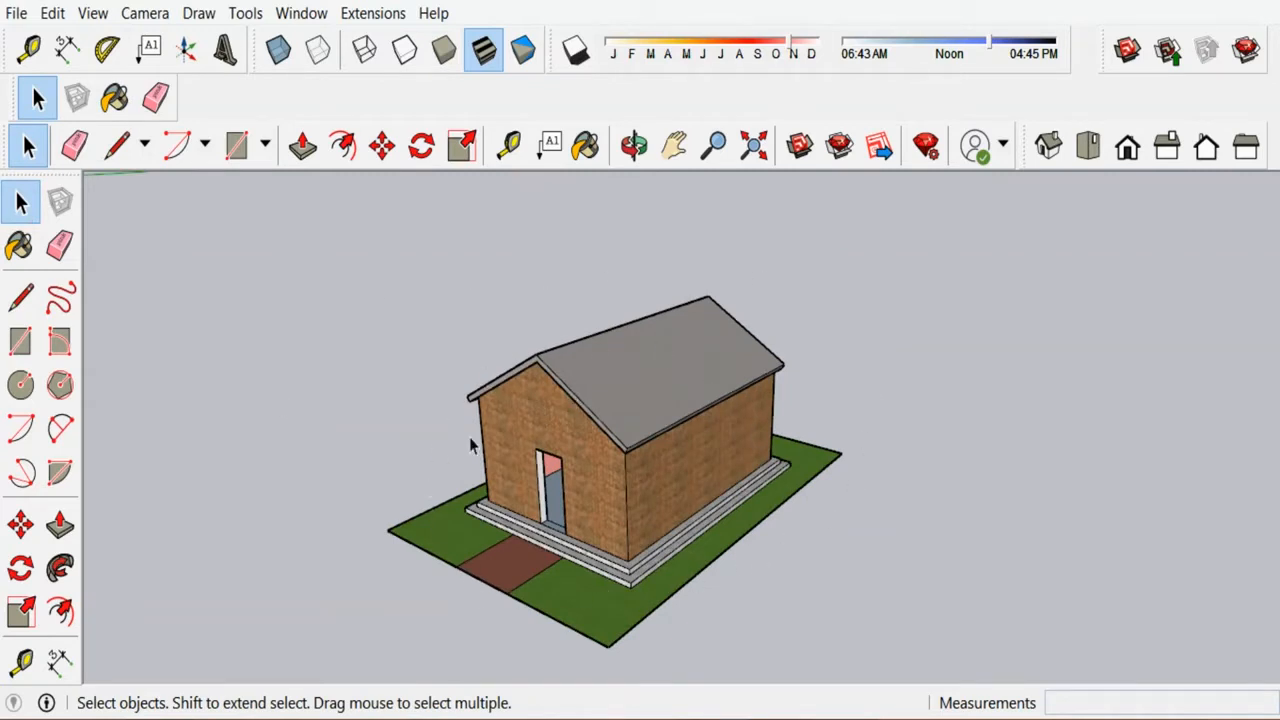
scroll(749, 514, "down", 2)
scroll(600, 460, "up", 1)
scroll(560, 460, "down", 3)
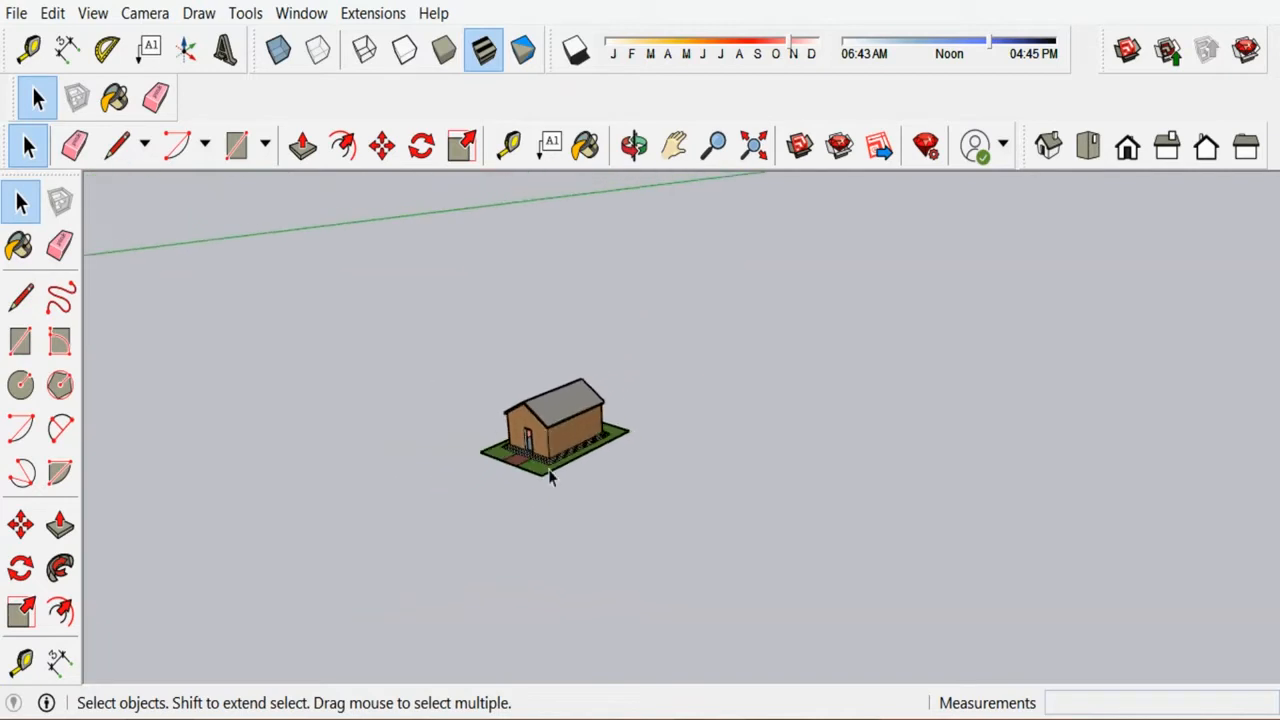
Draw a 5 m by 7 m rectangle on the ground beside the finished house.
scroll(643, 469, "up", 2)
left_click(20, 341)
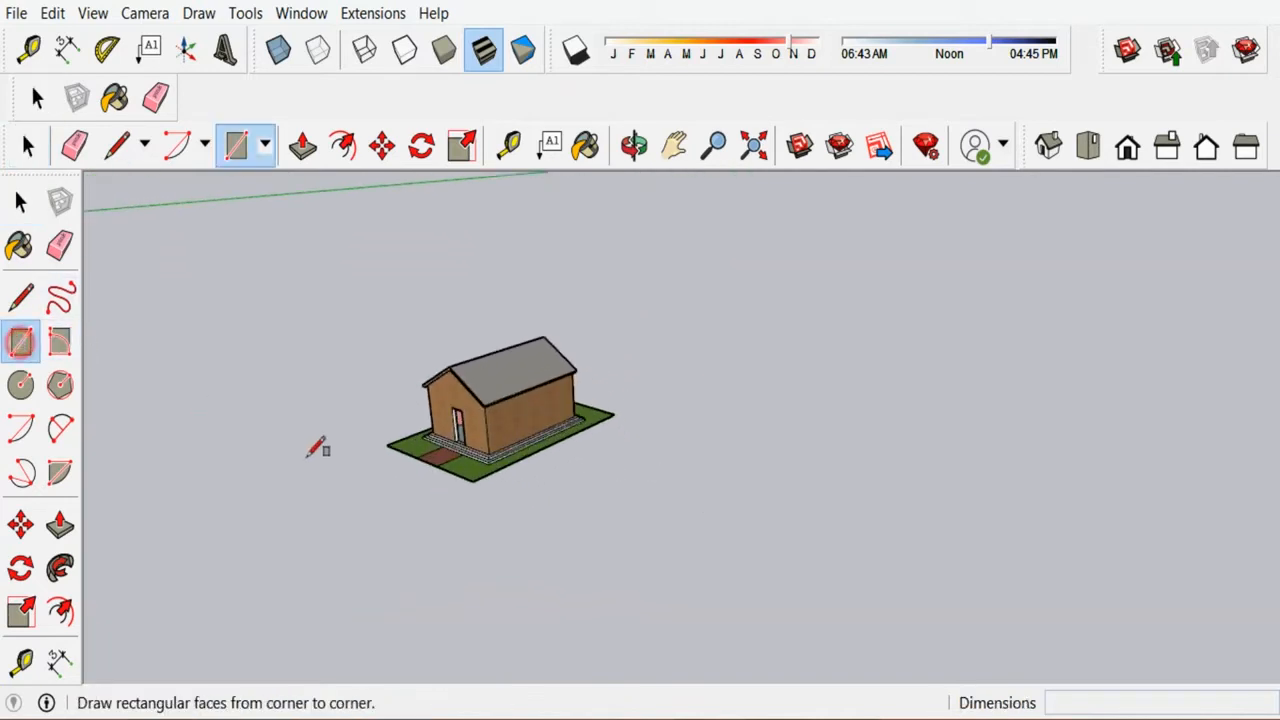
left_click(585, 505)
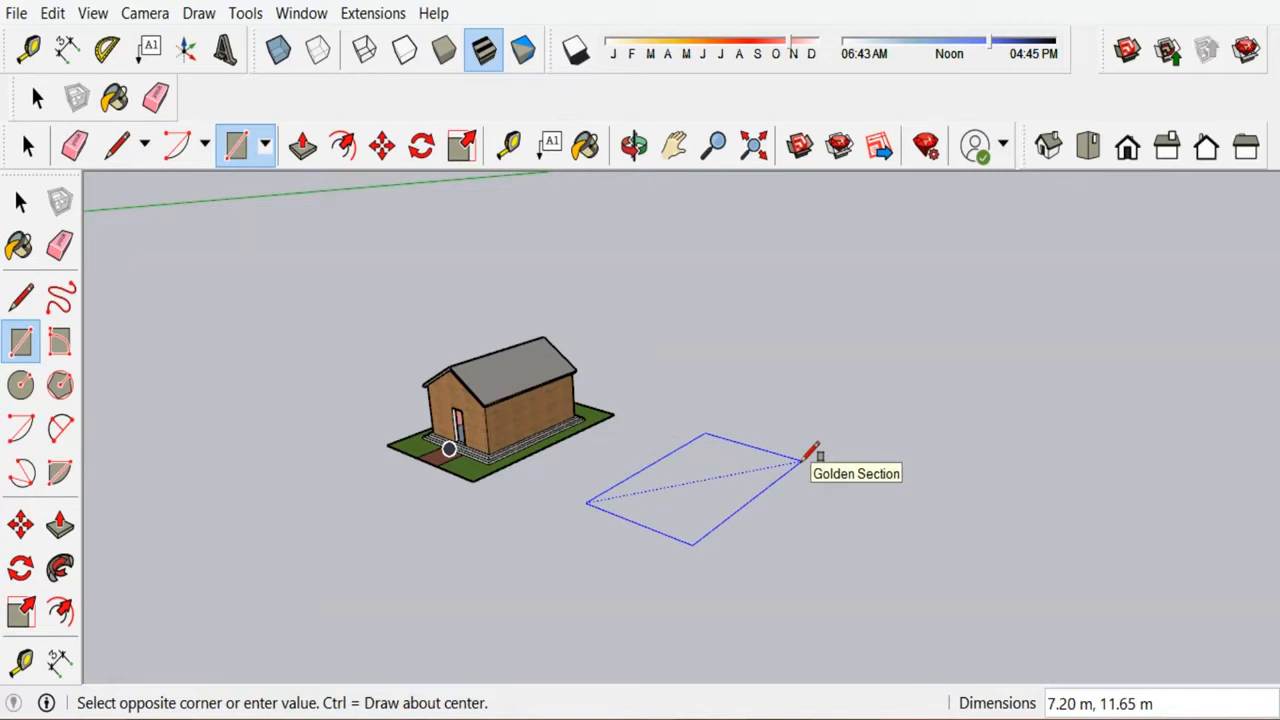
key("Return")
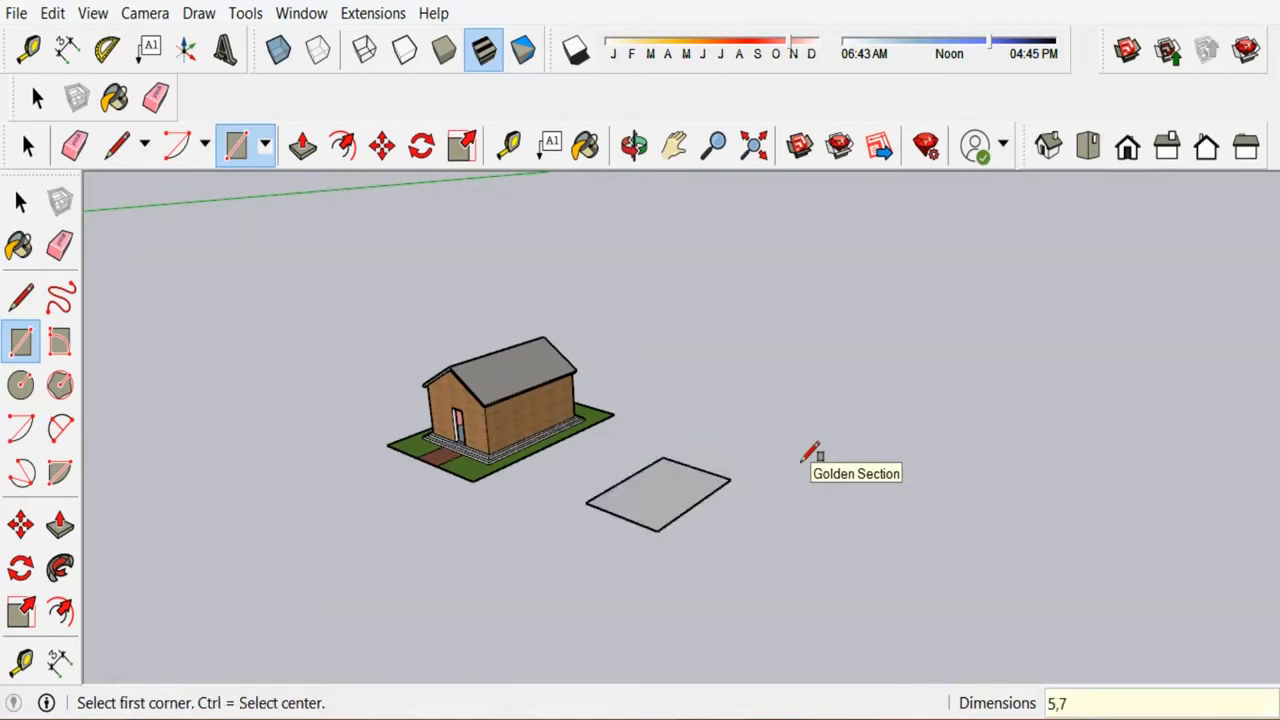
scroll(700, 488, "up", 2)
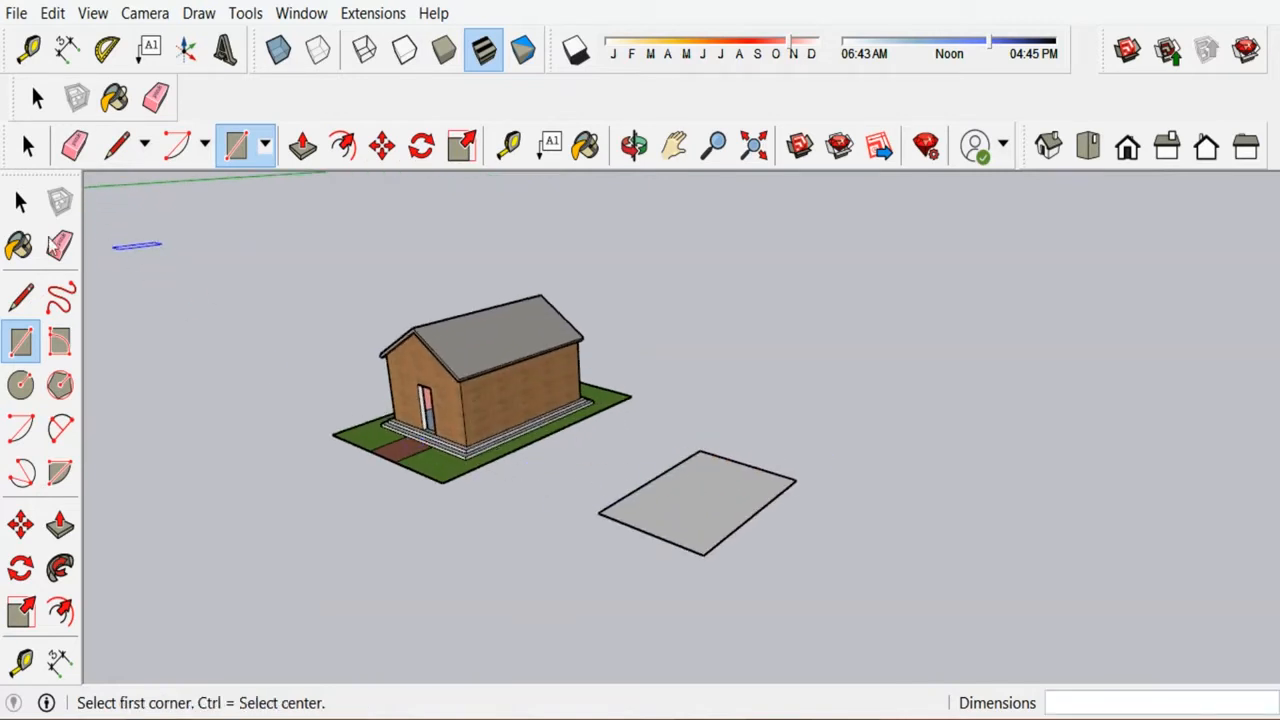
left_click(20, 203)
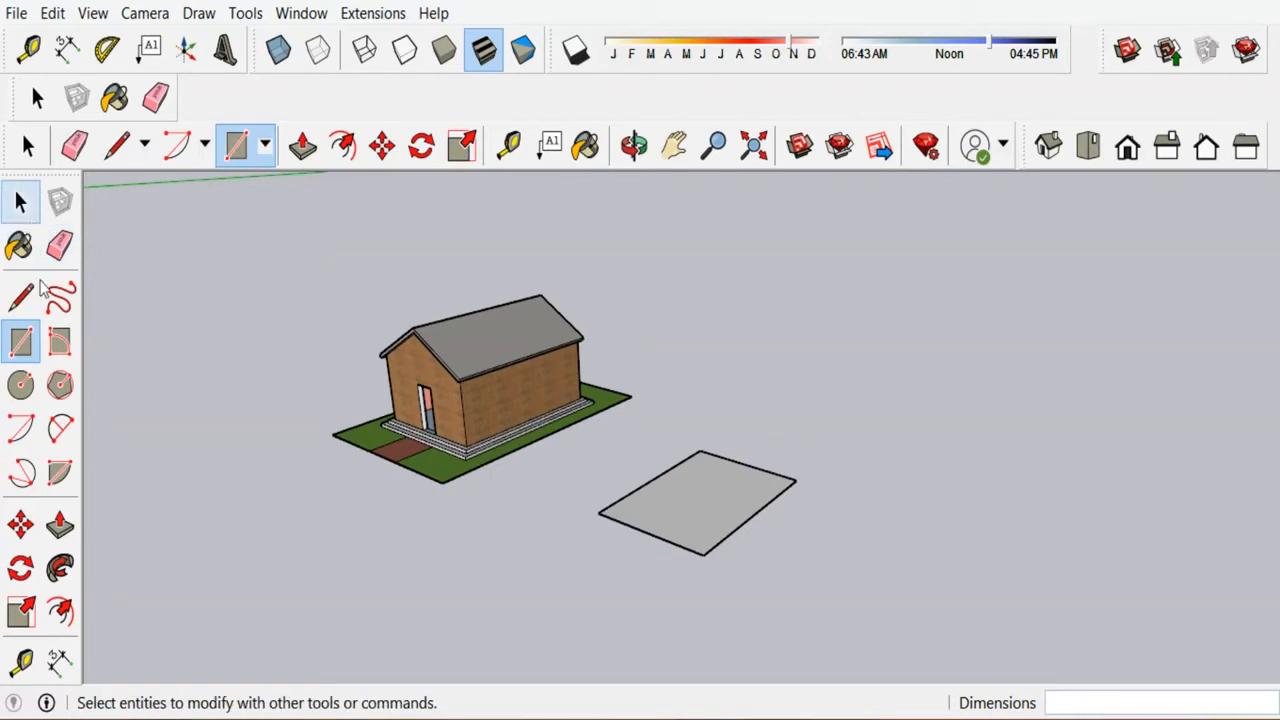
Offset the rectangle's edges outward to outline the wall thickness.
left_click(61, 611)
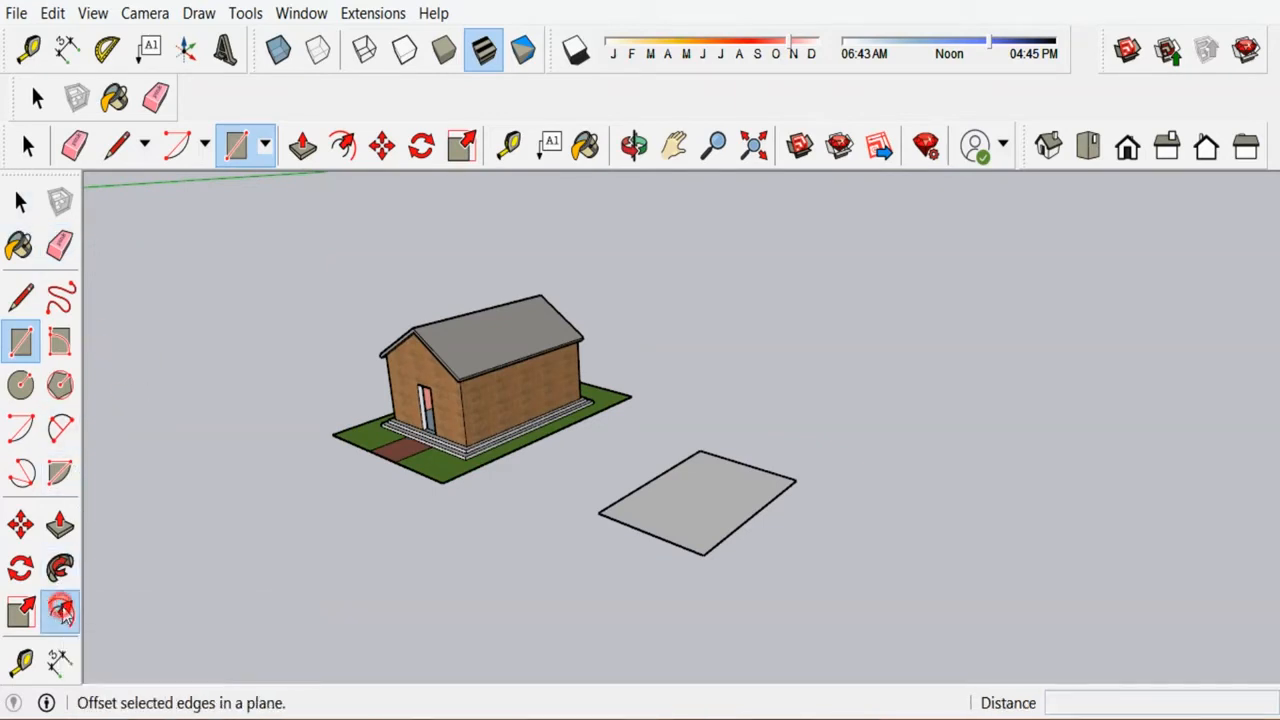
scroll(610, 530, "up", 3)
left_click(599, 527)
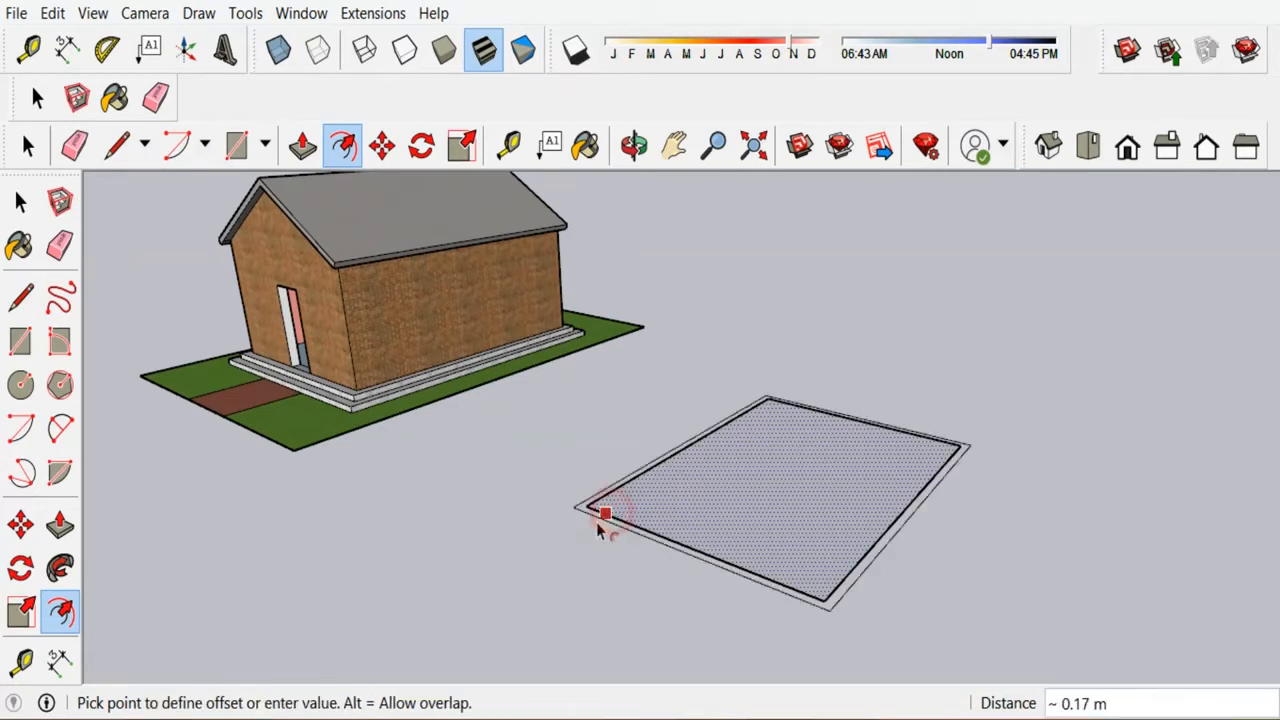
key("Return")
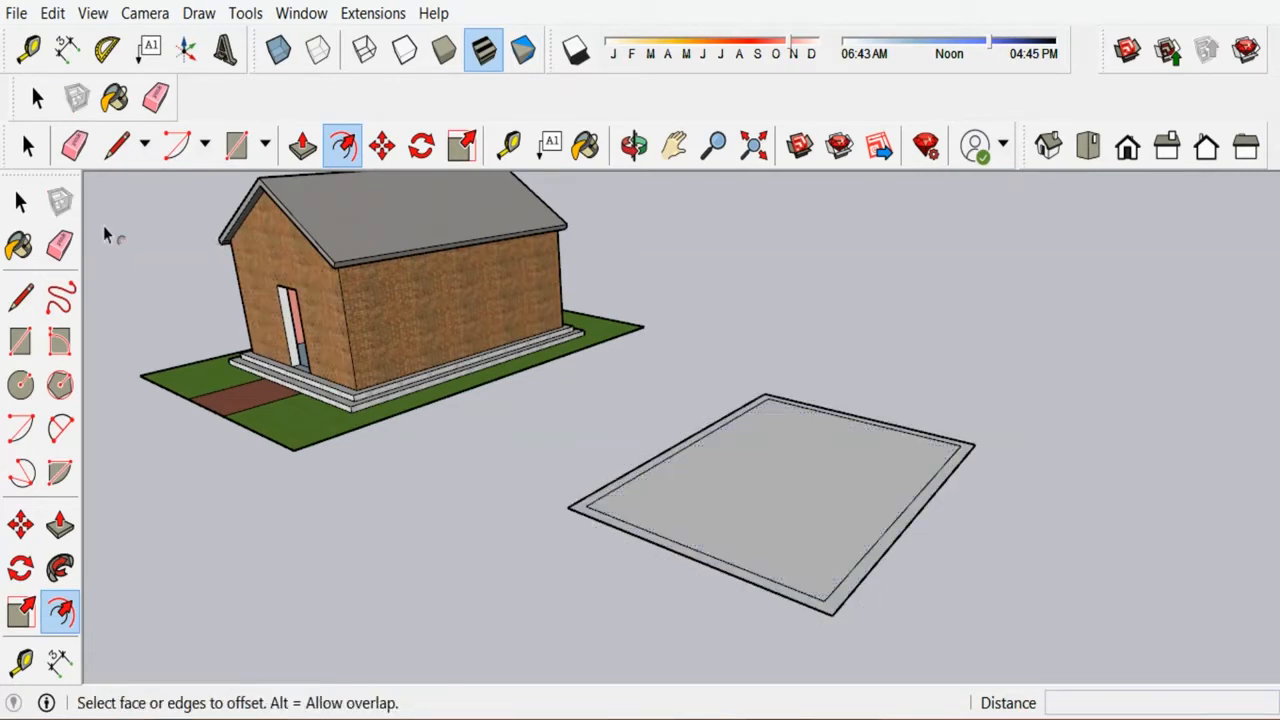
Push/Pull the outer ring of the offset rectangle up 3 m to form the walls.
left_click(60, 525)
left_click(585, 513)
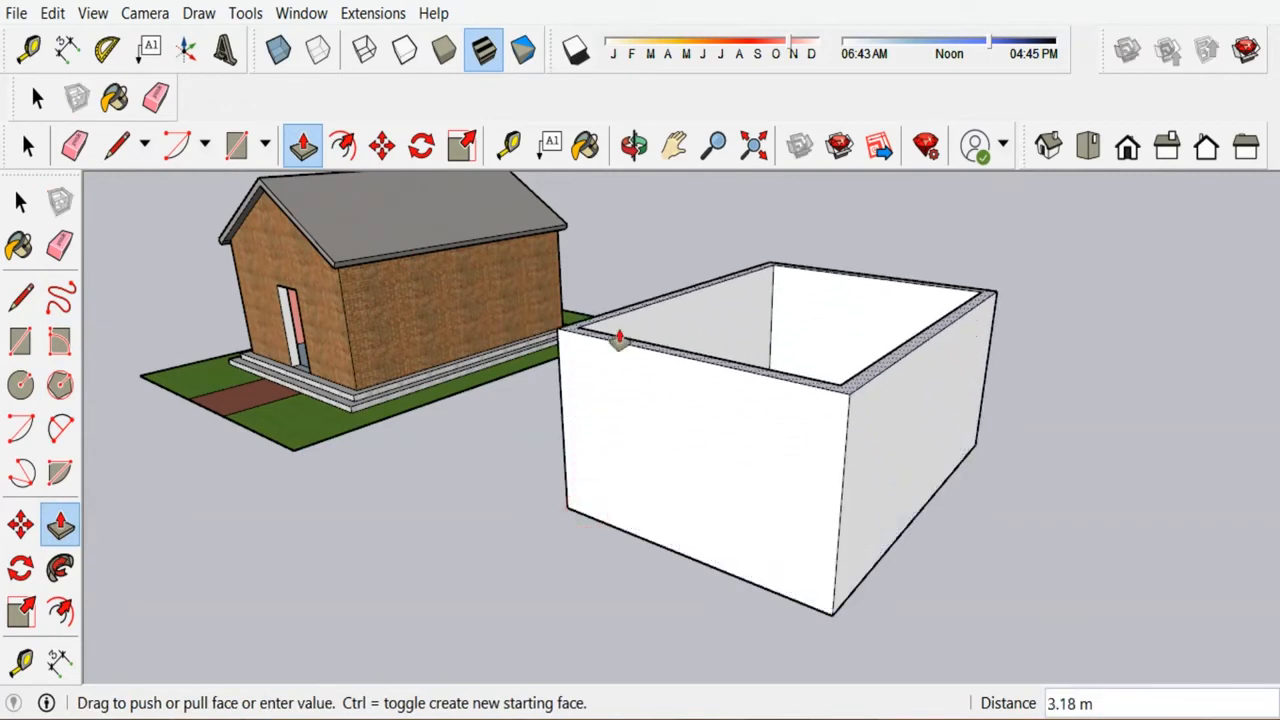
type("3")
key("Return")
scroll(655, 387, "down", 2)
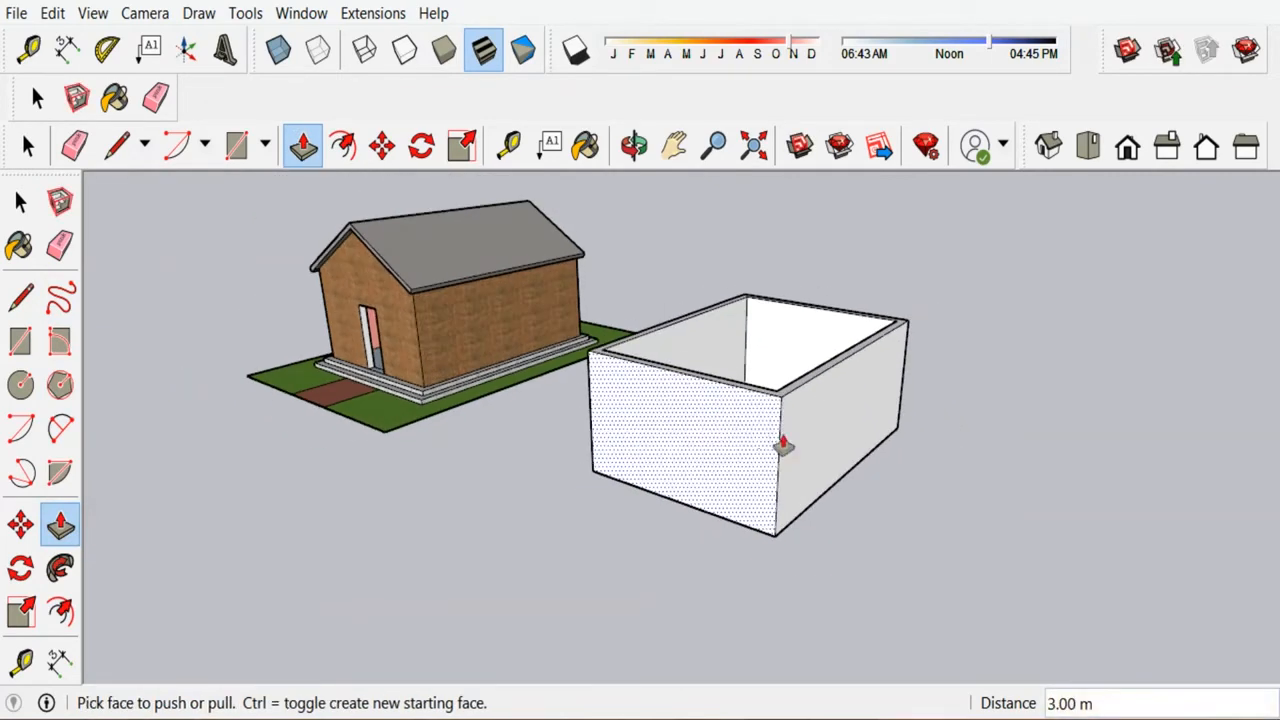
Draw a 1.5 m vertical line up from the midpoint of the short back wall's outer top edge.
middle_click_drag(868, 278, 809, 363)
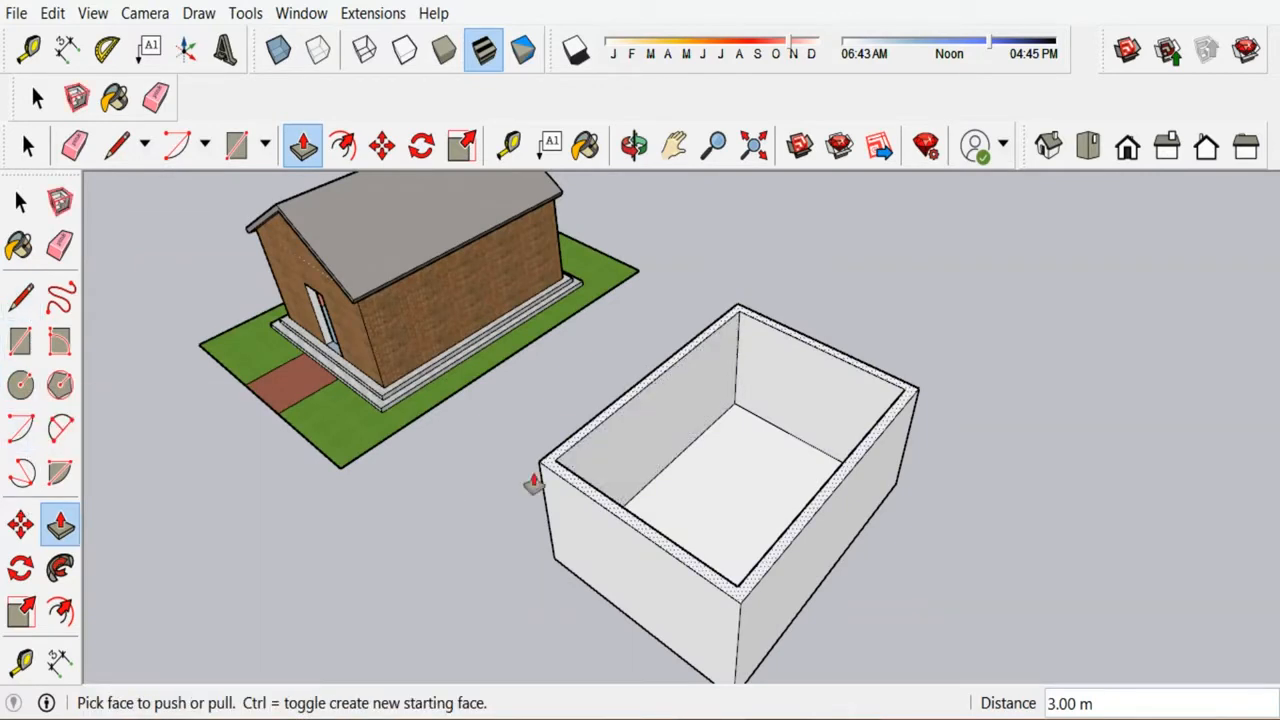
left_click(22, 297)
scroll(819, 347, "up", 3)
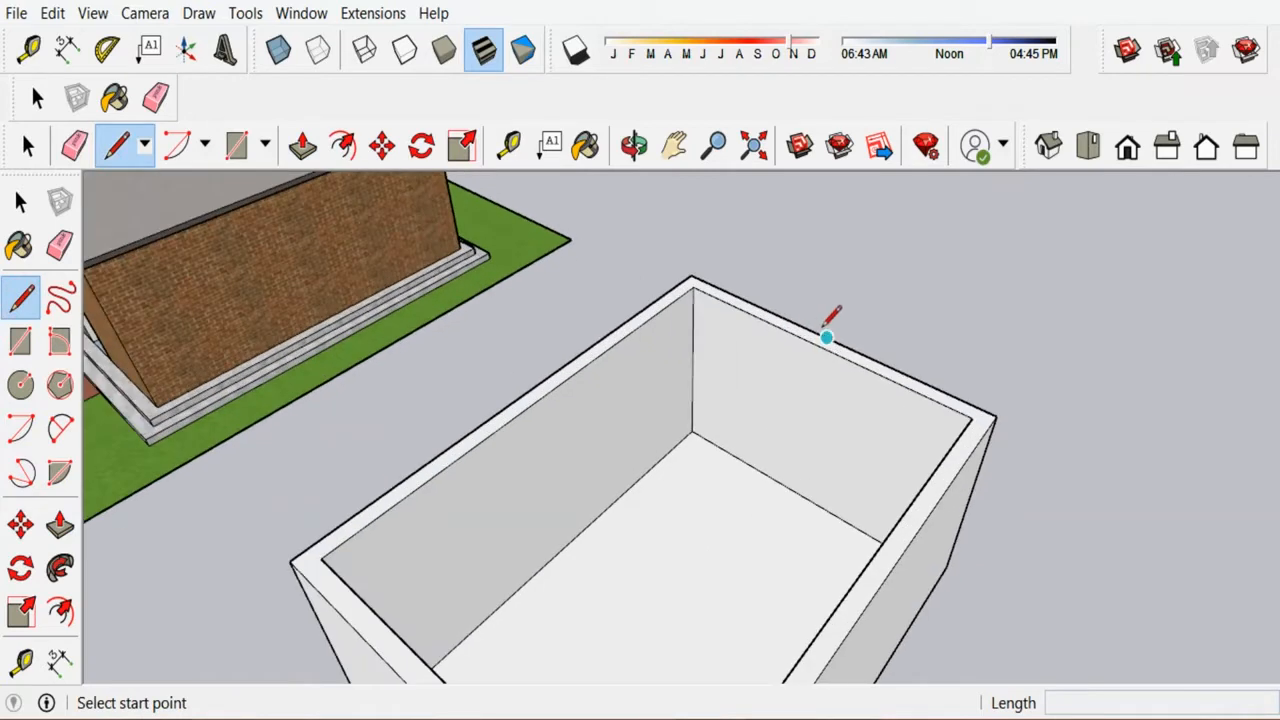
left_click(827, 338)
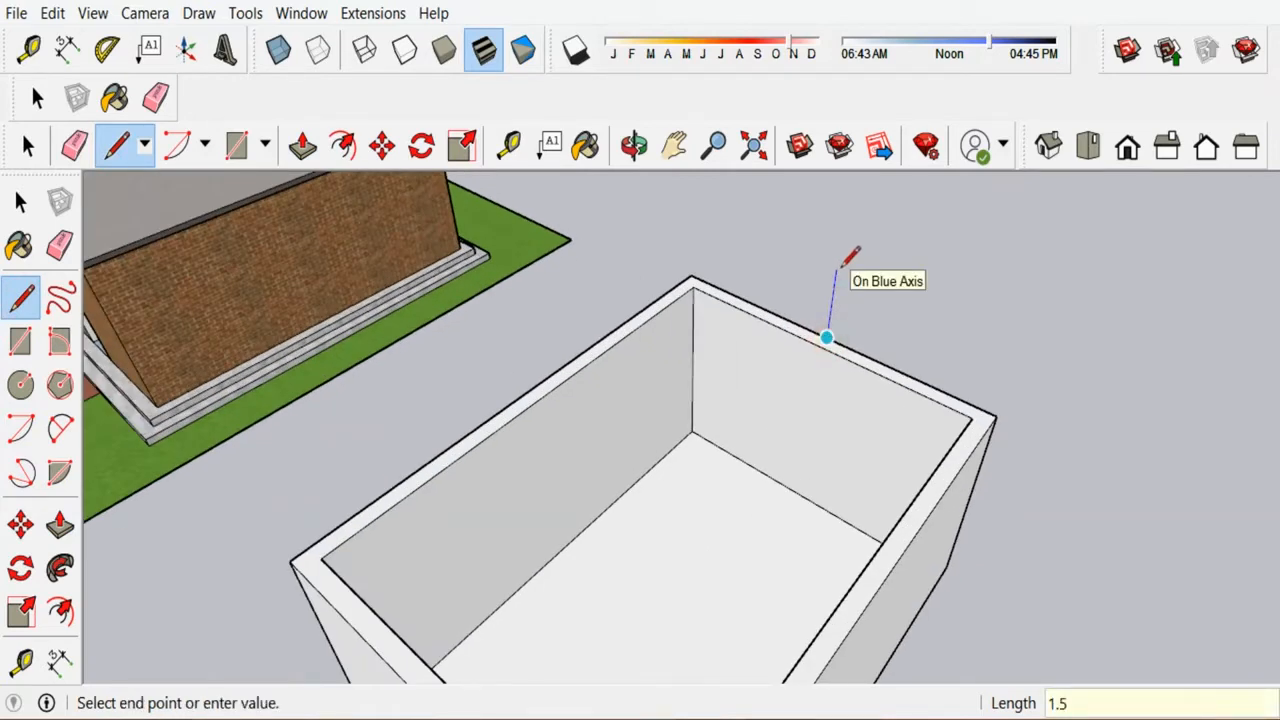
key("Return")
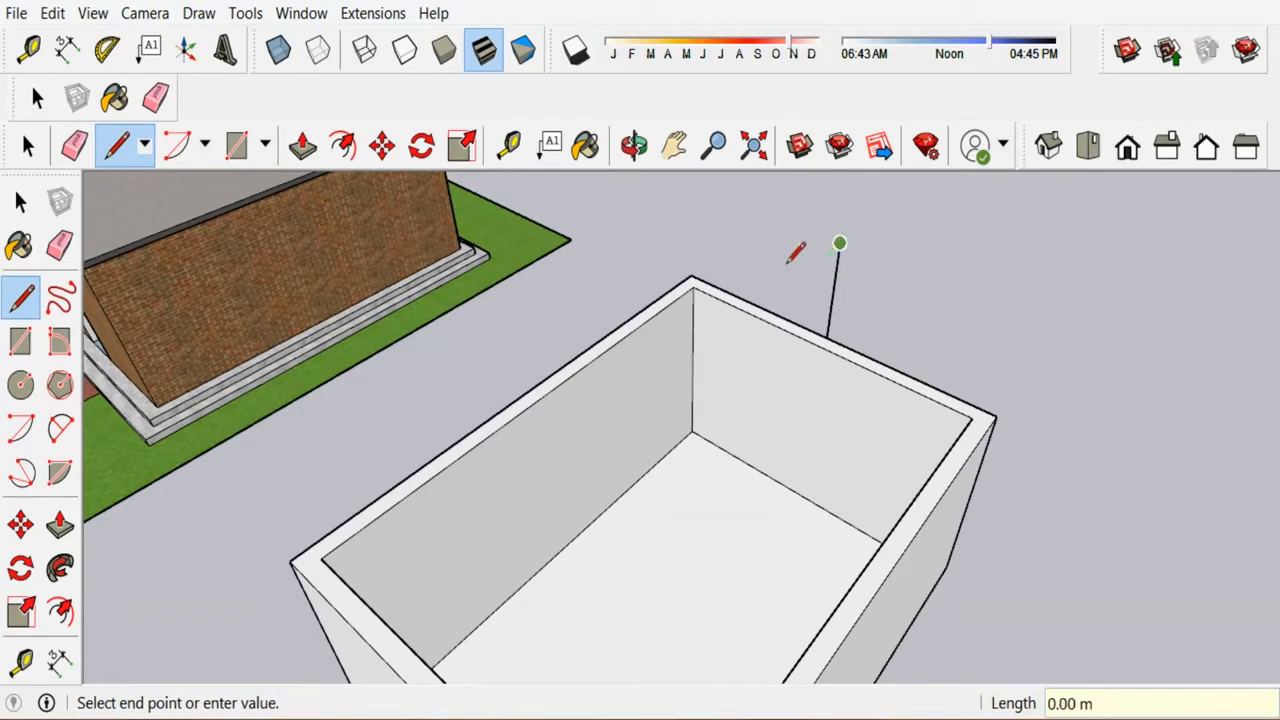
Close the gable triangle with sloped lines between the apex and both back wall corners, and erase its vertical centre line.
left_click(691, 276)
left_click(840, 245)
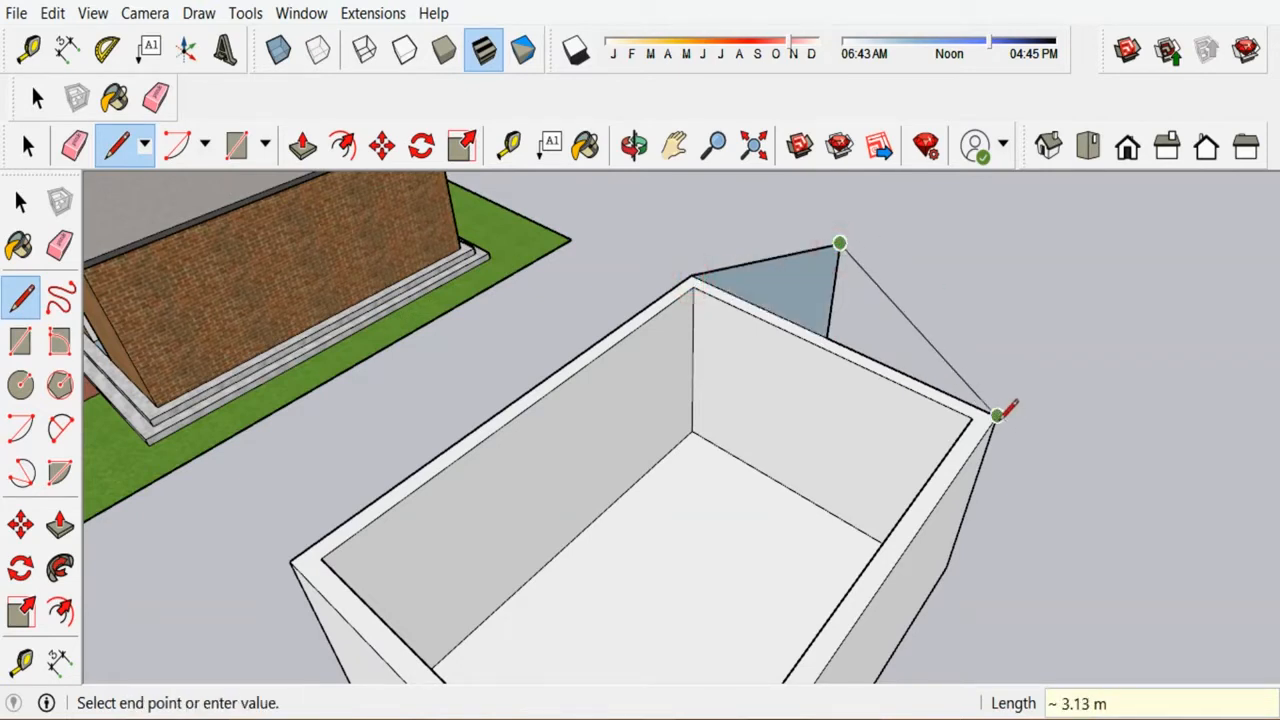
left_click(996, 417)
left_click(59, 245)
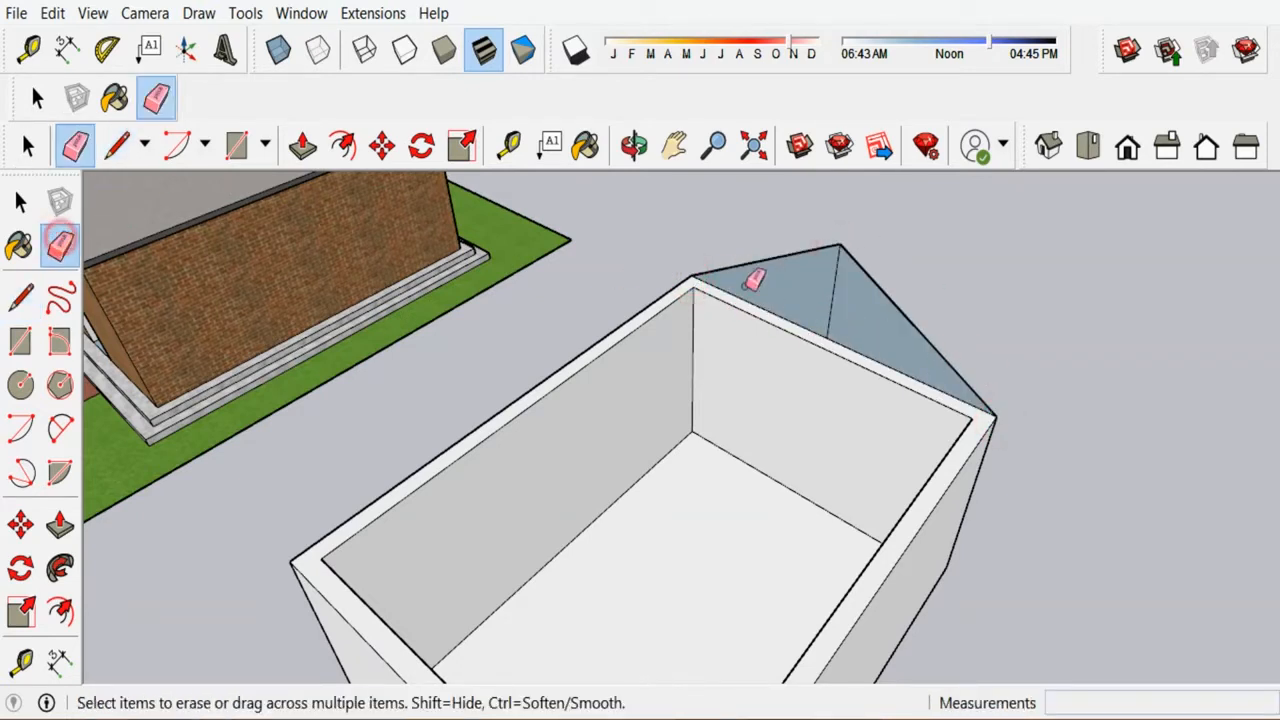
left_click_drag(848, 291, 821, 280)
scroll(842, 298, "down", 3)
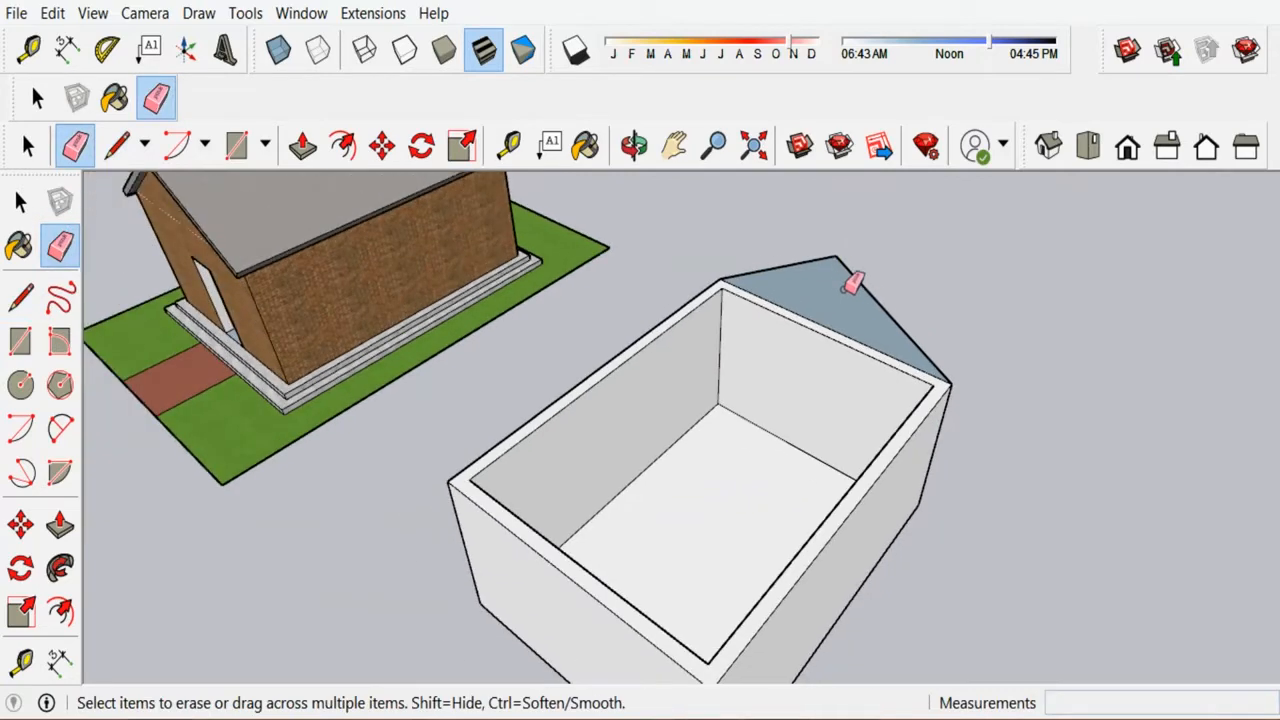
Select the gable triangle's face with its bounding edges and make it a group.
scroll(840, 289, "up", 4)
left_click(20, 202)
left_click(810, 283)
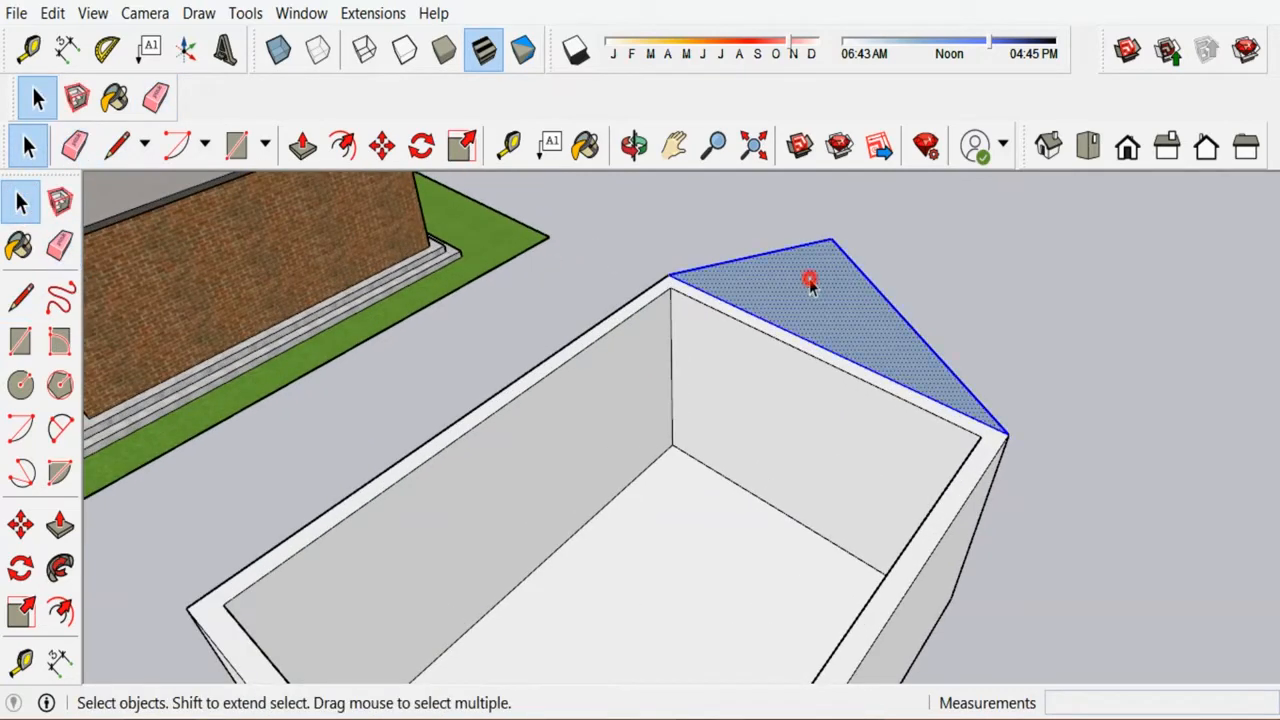
right_click(810, 288)
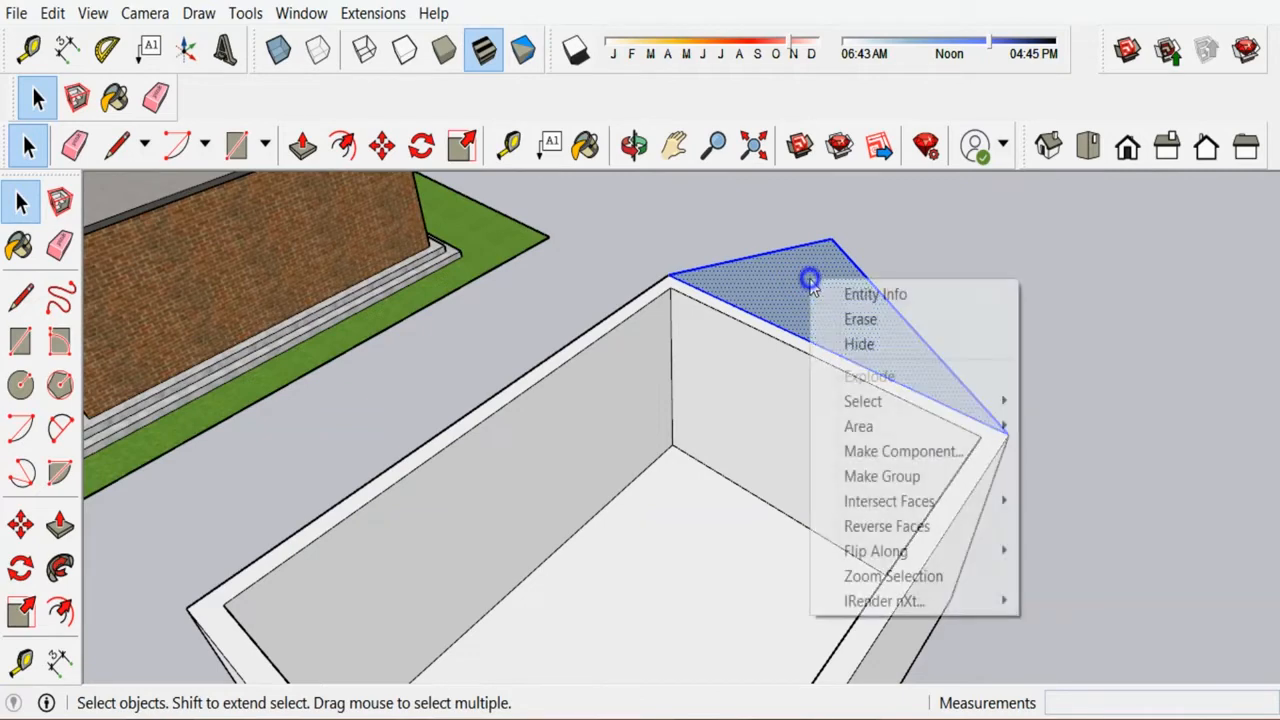
left_click(918, 476)
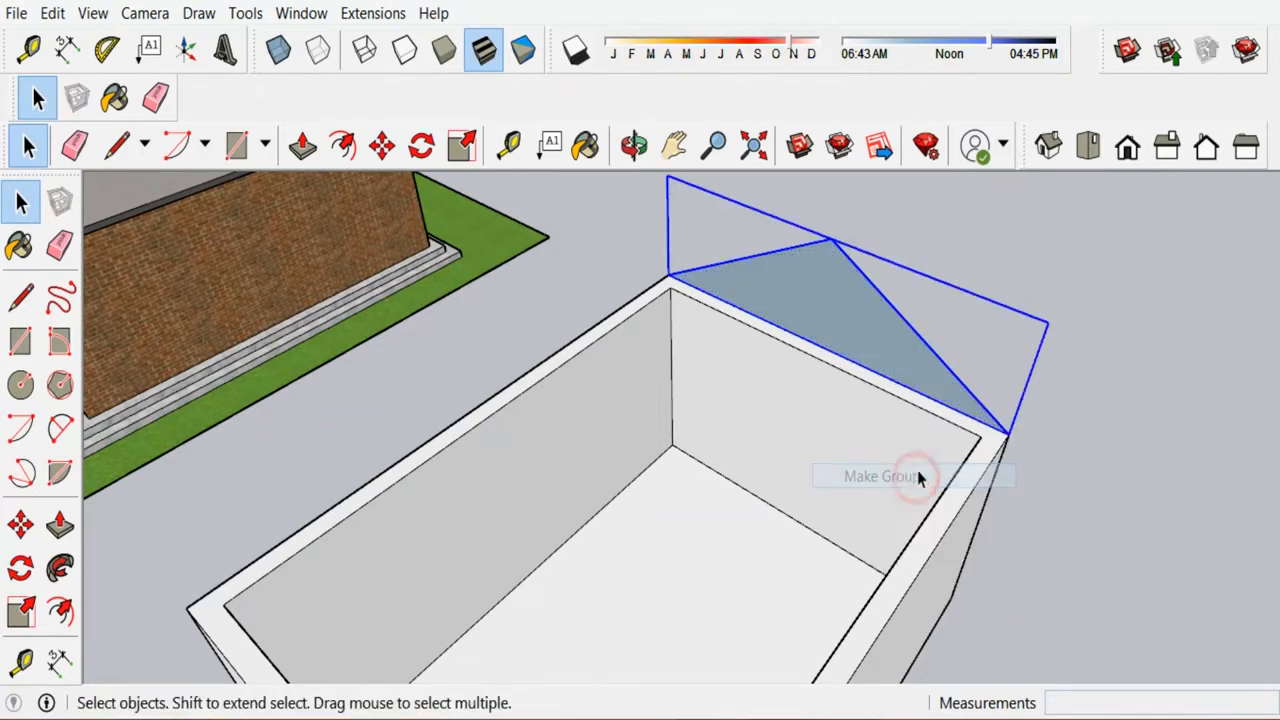
left_click(1088, 275)
Check that the gable triangle selects as a single group.
scroll(869, 285, "down", 3)
scroll(871, 285, "up", 3)
scroll(871, 285, "down", 3)
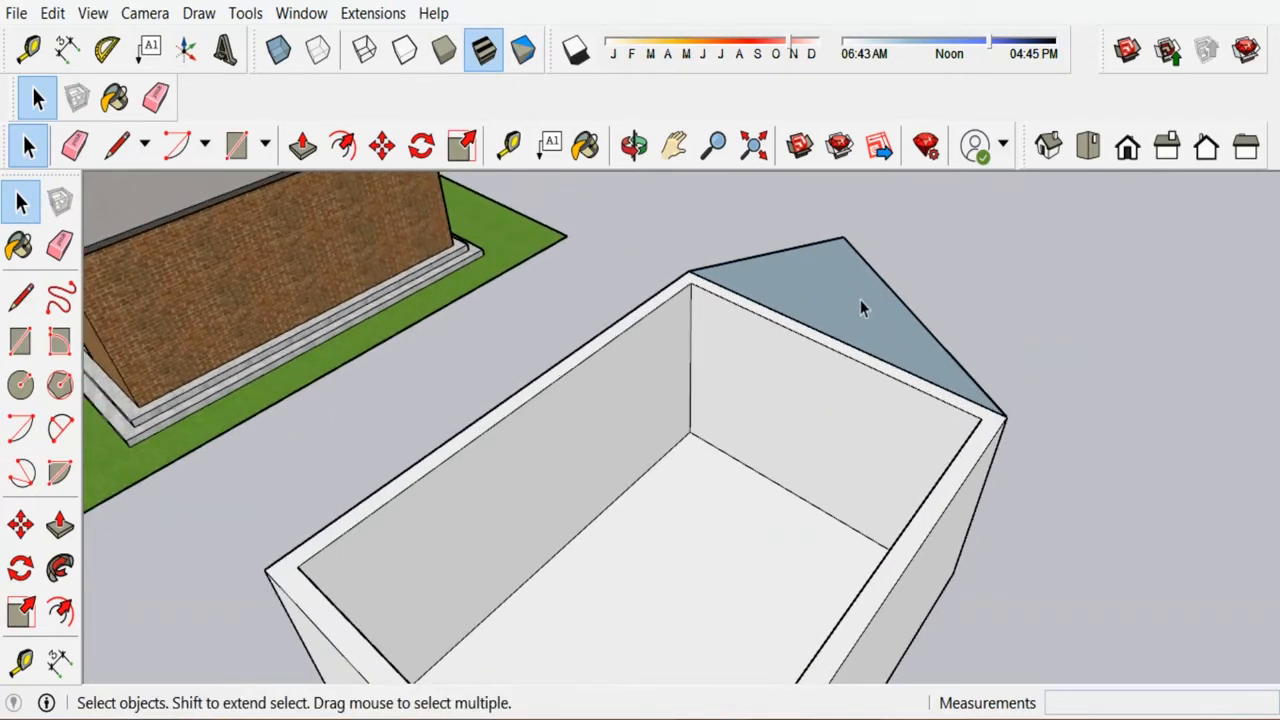
middle_click_drag(1244, 514, 1106, 420)
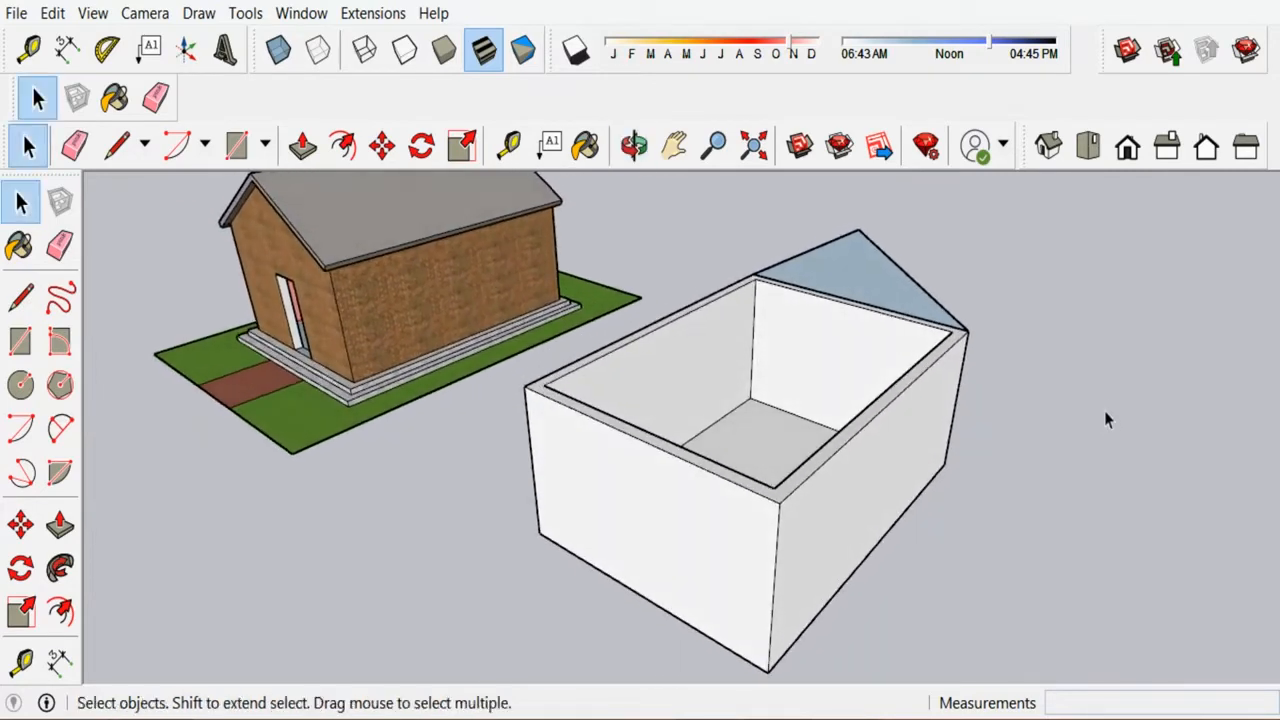
scroll(935, 237, "up", 2)
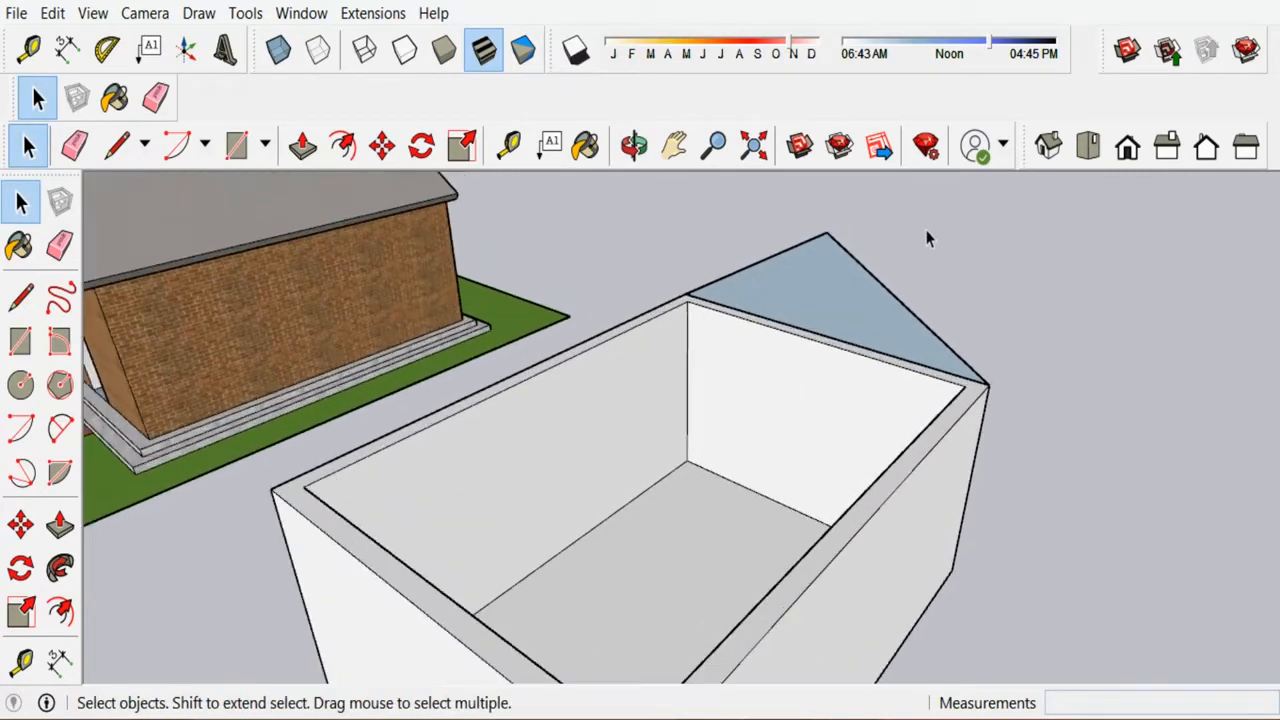
left_click(844, 290)
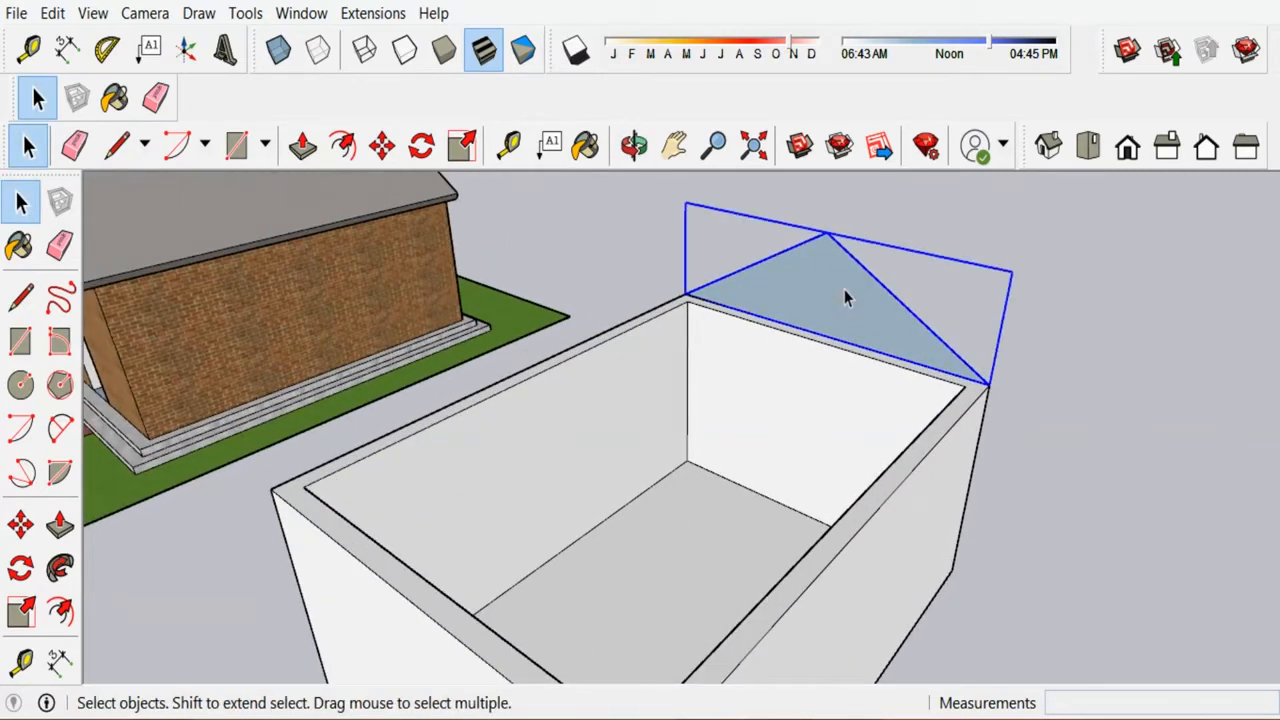
left_click(1071, 263)
Open the gable group for editing and Push/Pull the triangle 7.5 m along the walls to form the roof volume.
double_click(834, 290)
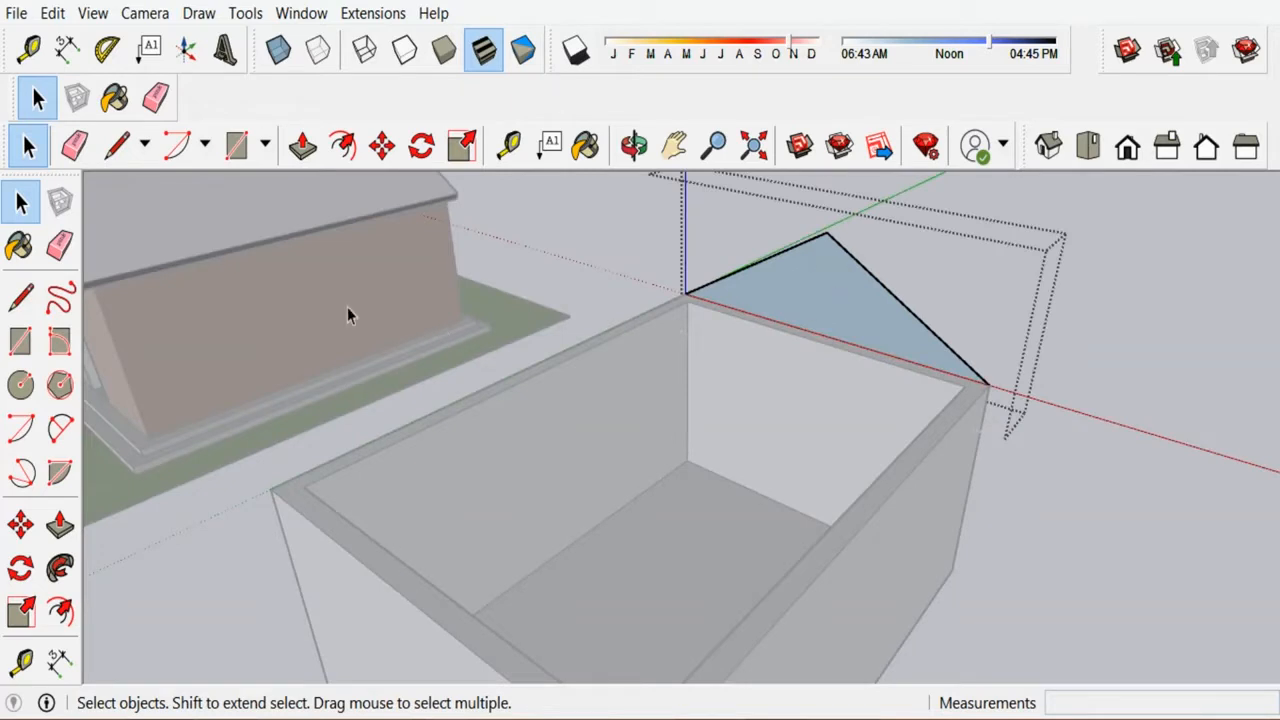
left_click(60, 525)
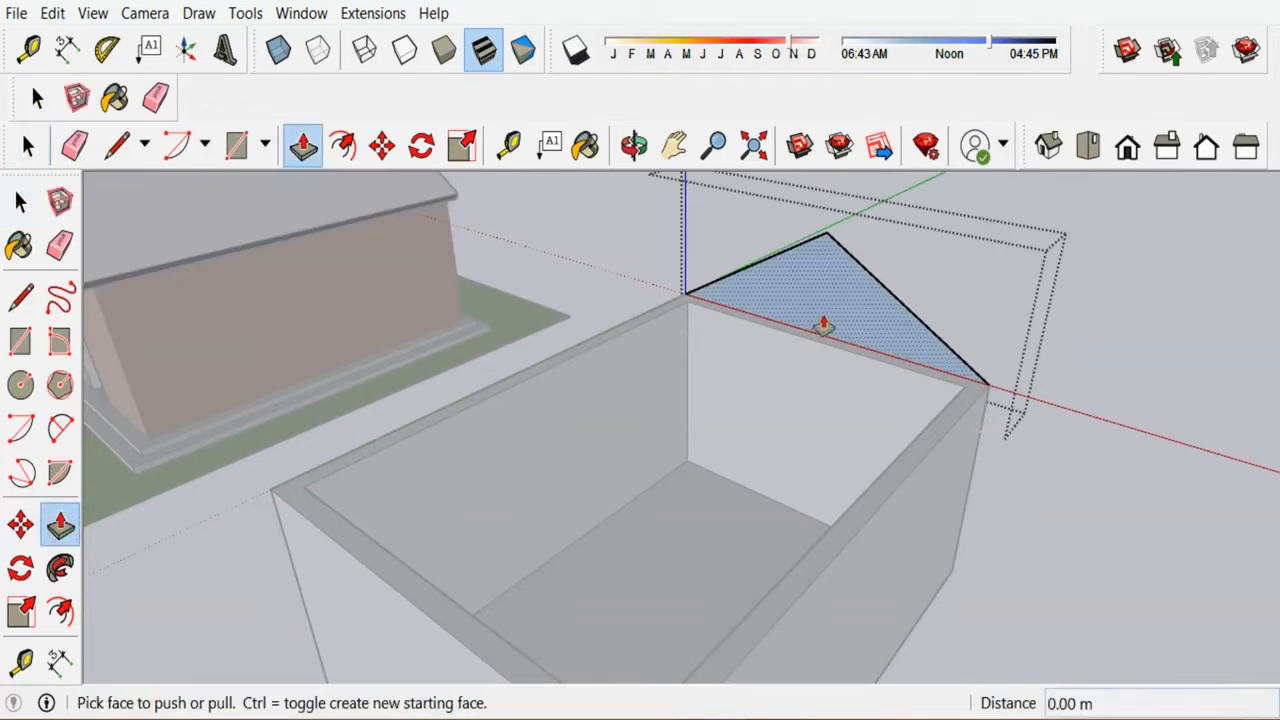
left_click_drag(818, 298, 666, 505)
scroll(763, 366, "down", 3)
scroll(660, 495, "up", 3)
left_click(666, 505)
left_click(20, 201)
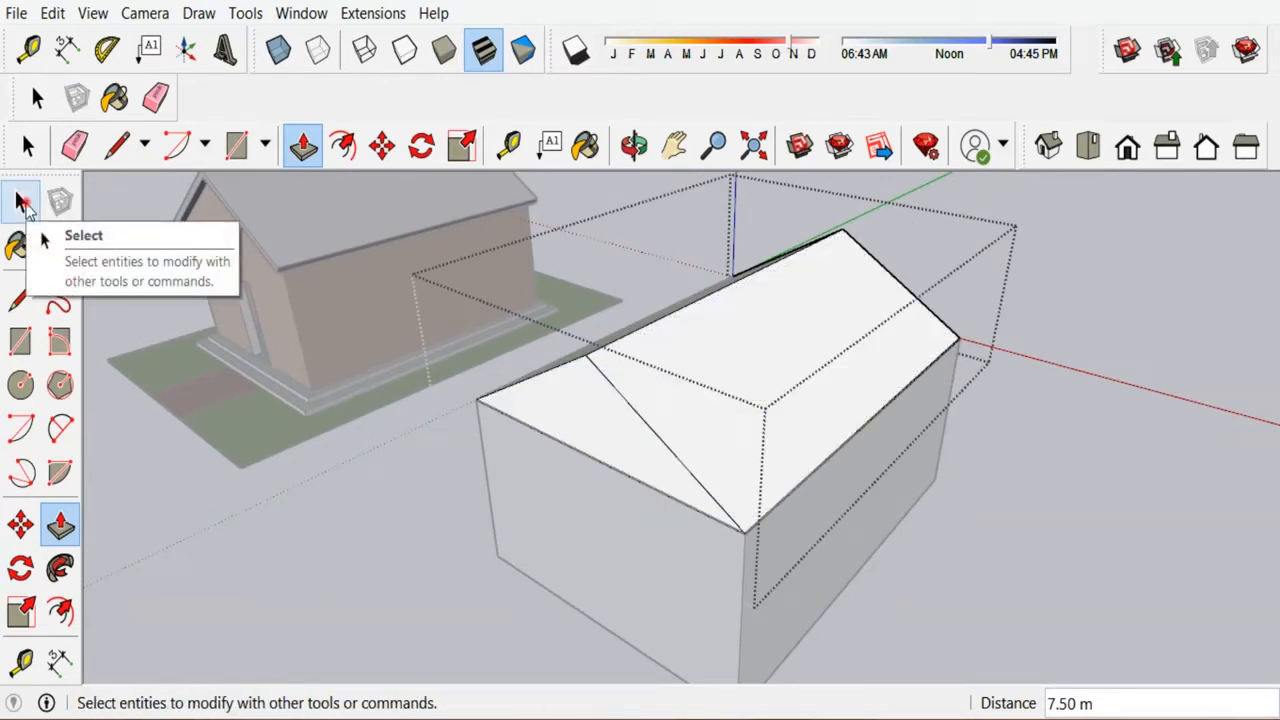
left_click(22, 203)
left_click(365, 521)
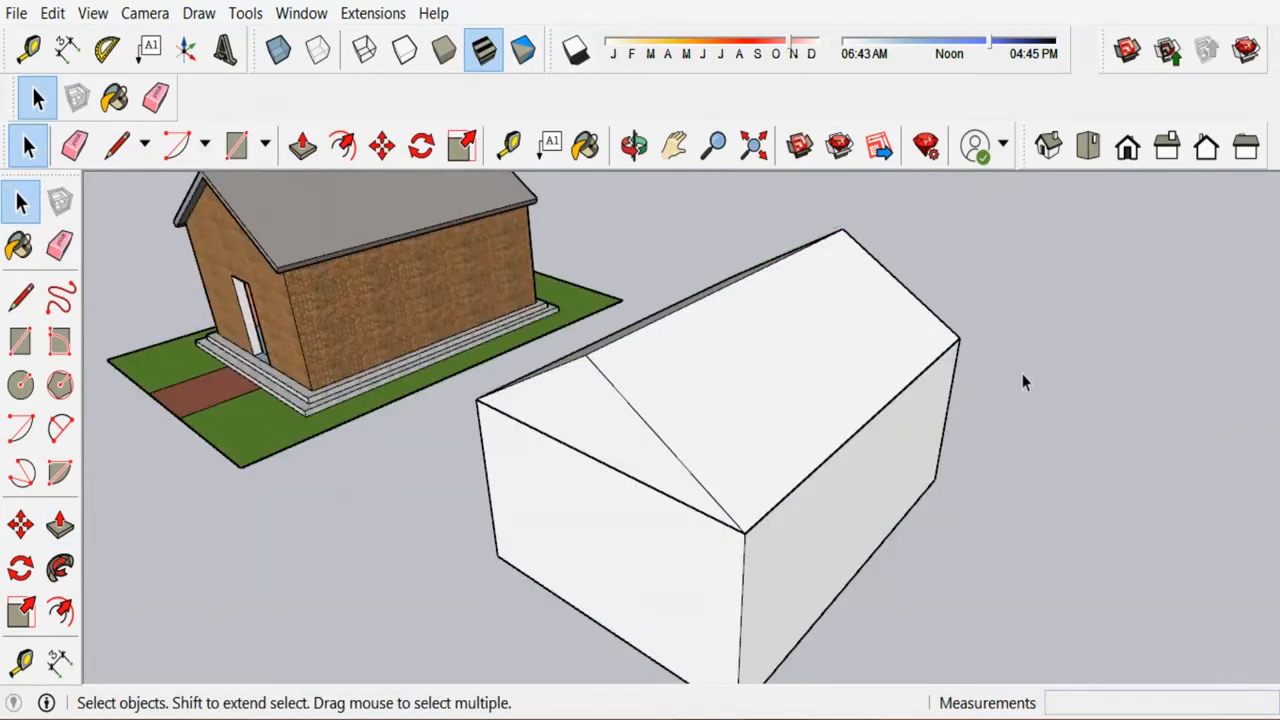
Open the roof group for editing and Push/Pull one of its sloping faces outward to thicken the roof.
scroll(1024, 382, "down", 4)
left_click(873, 368)
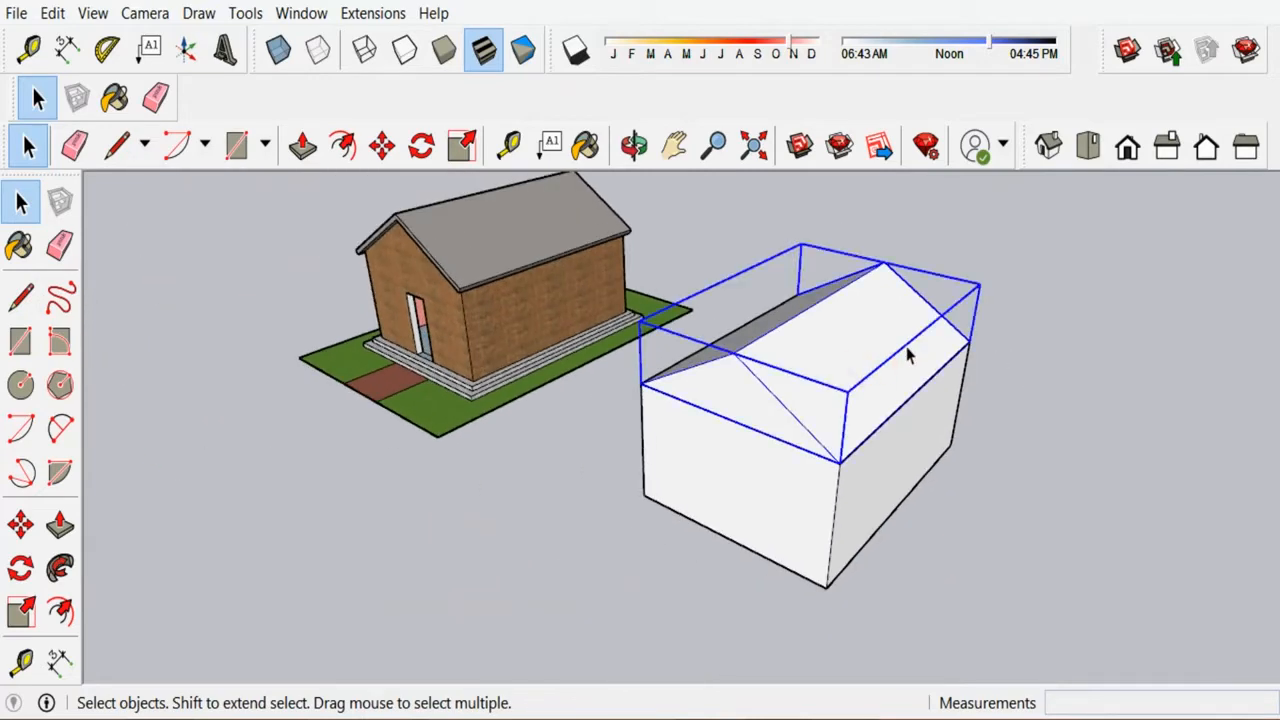
scroll(910, 355, "up", 3)
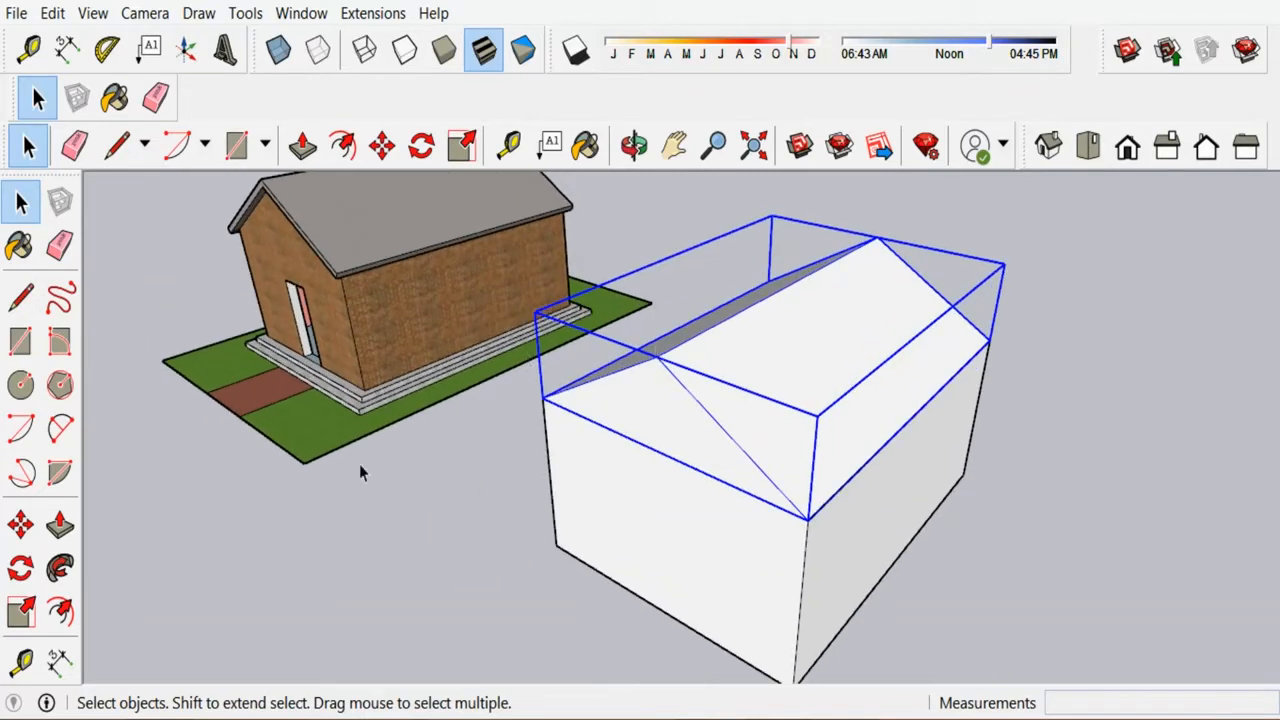
double_click(789, 355)
left_click(789, 355)
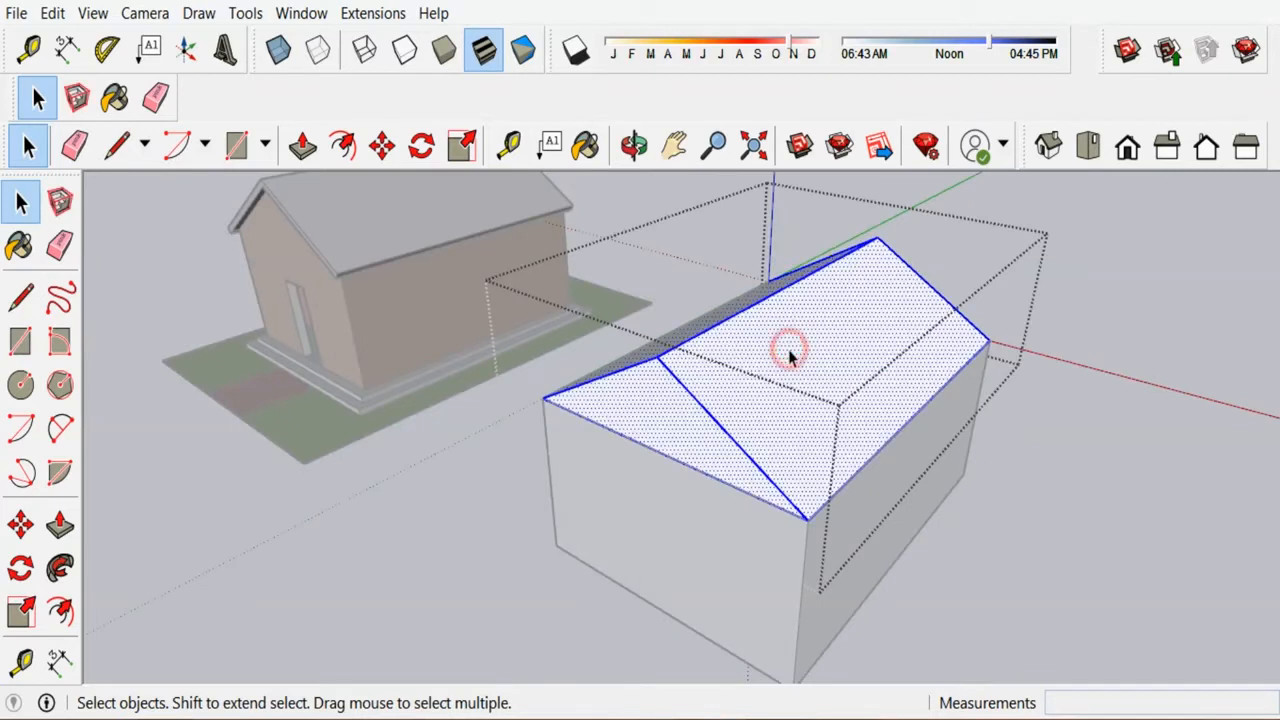
left_click(782, 358)
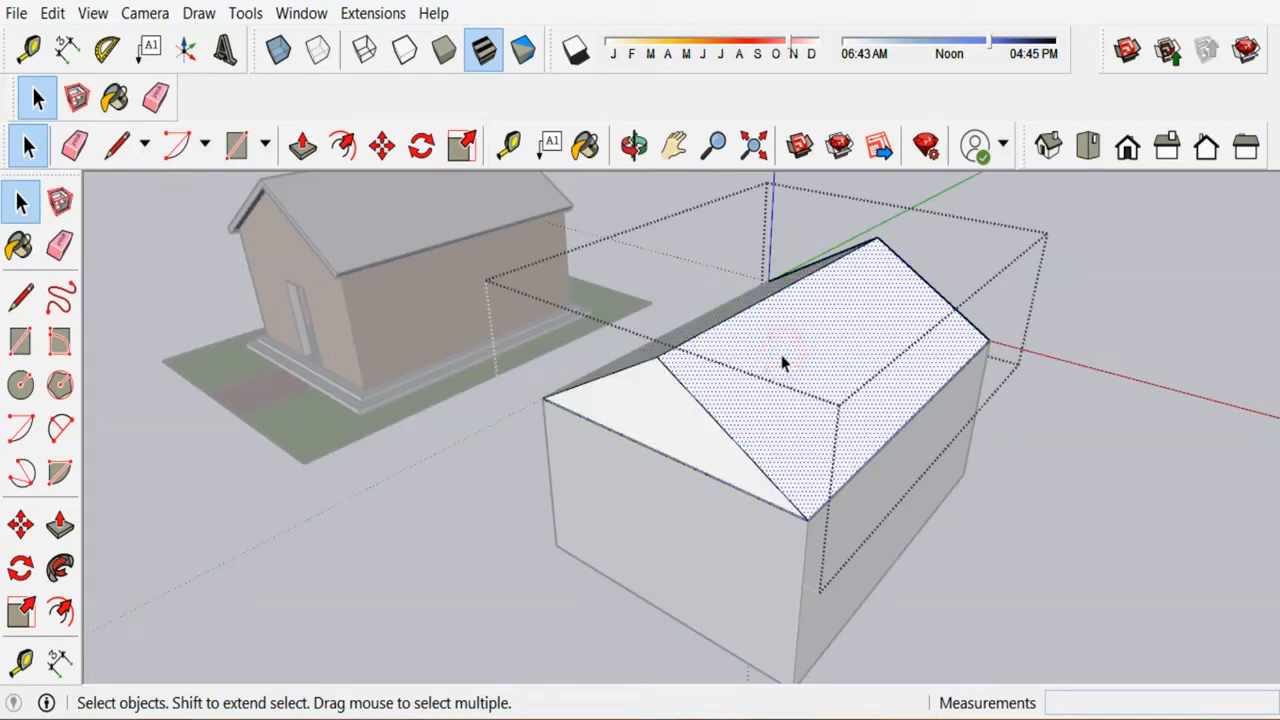
left_click(60, 525)
left_click_drag(797, 344, 861, 340)
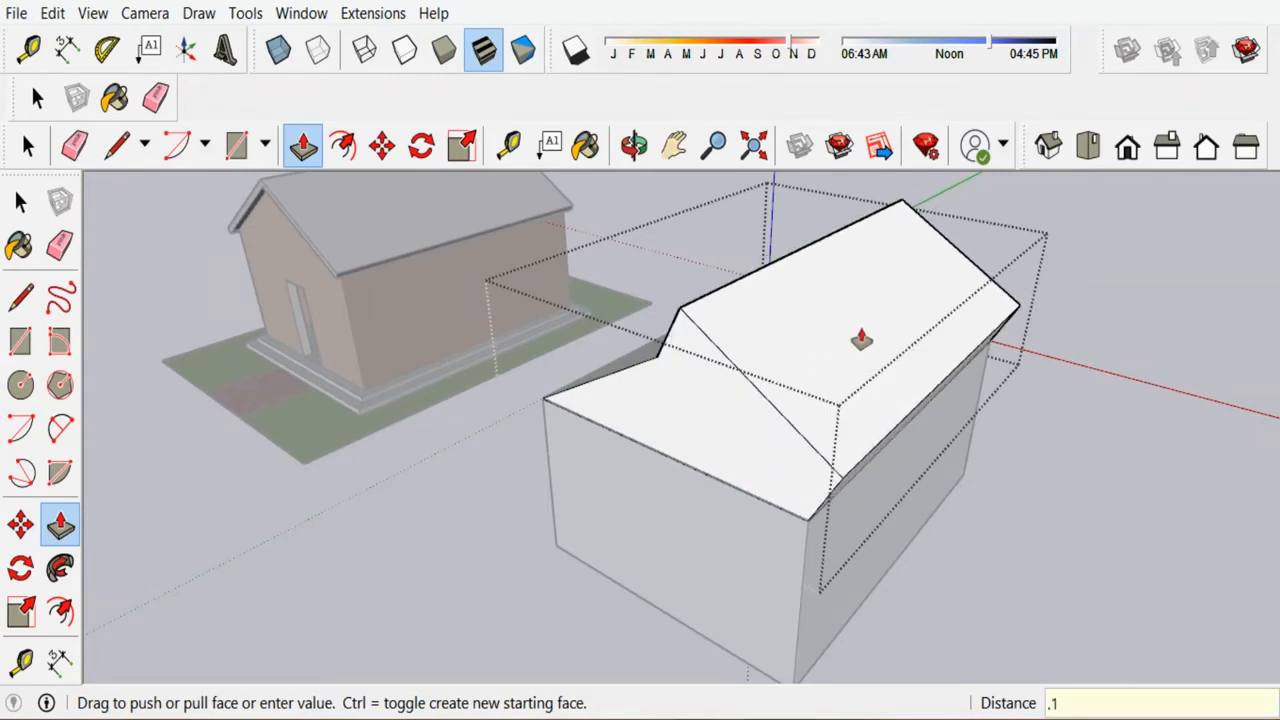
key("Return")
Push/Pull the roof's opposite sloping face outward by 0.15 m.
middle_click_drag(780, 348, 900, 352)
left_click_drag(880, 345, 866, 340)
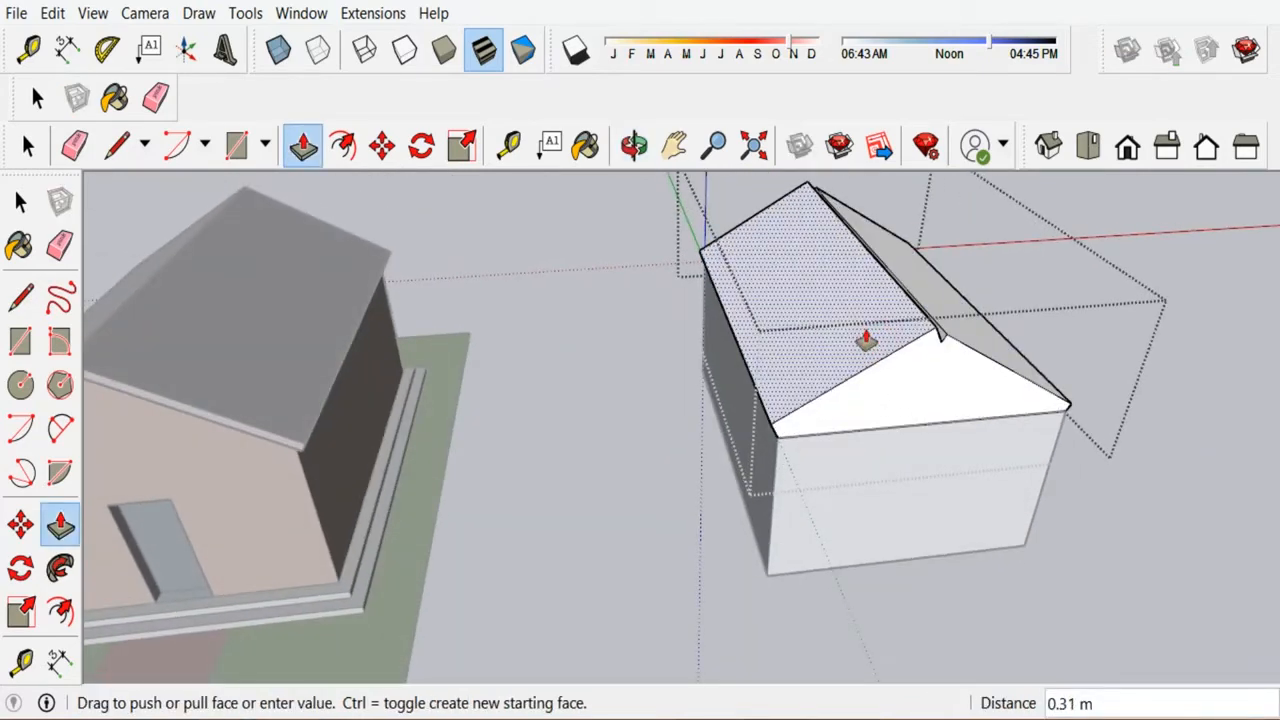
type(".15")
key("Return")
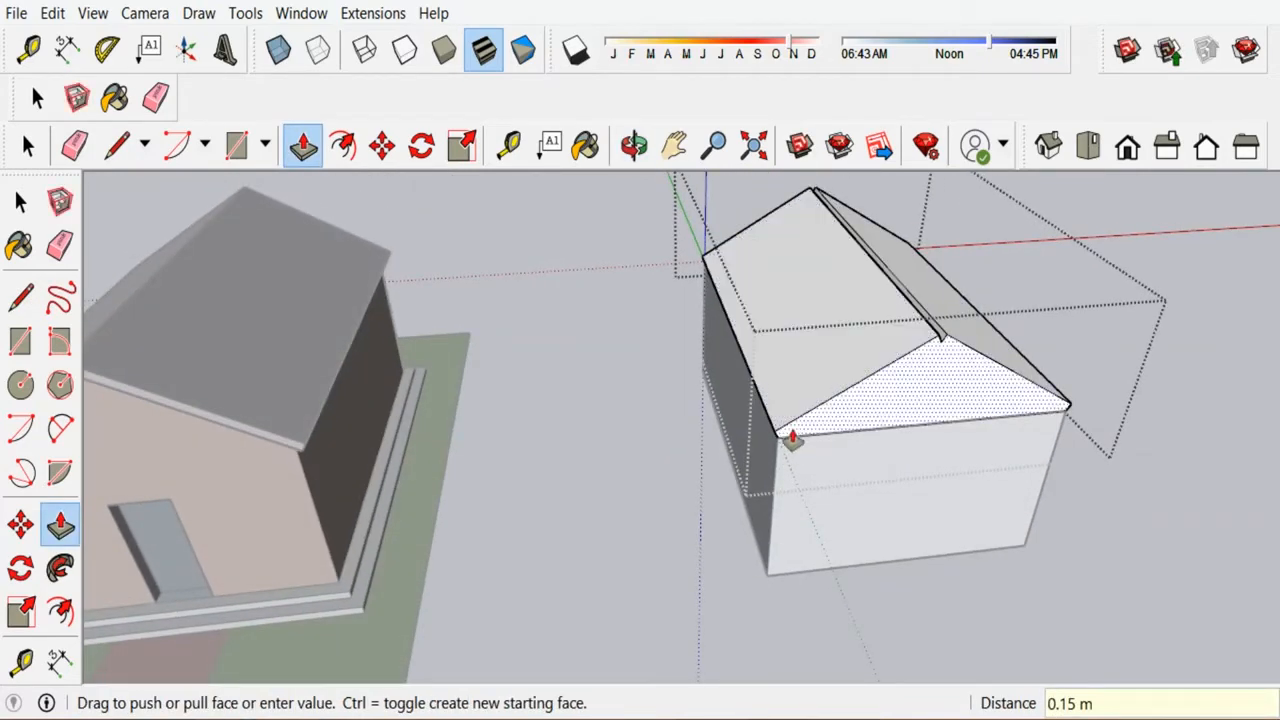
Try extending the narrow eave face beside the example house outward by 0.2 m with Push/Pull.
middle_click_drag(791, 434, 740, 397)
scroll(806, 366, "up", 5)
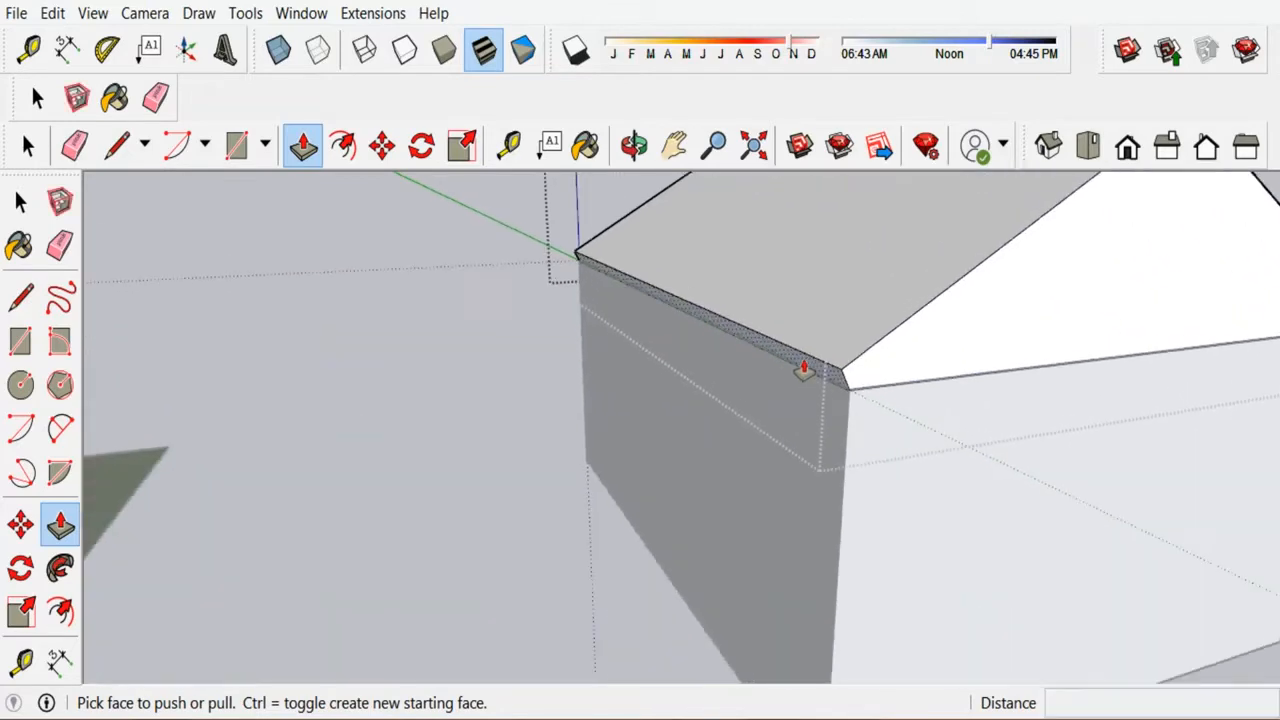
left_click_drag(814, 375, 752, 424)
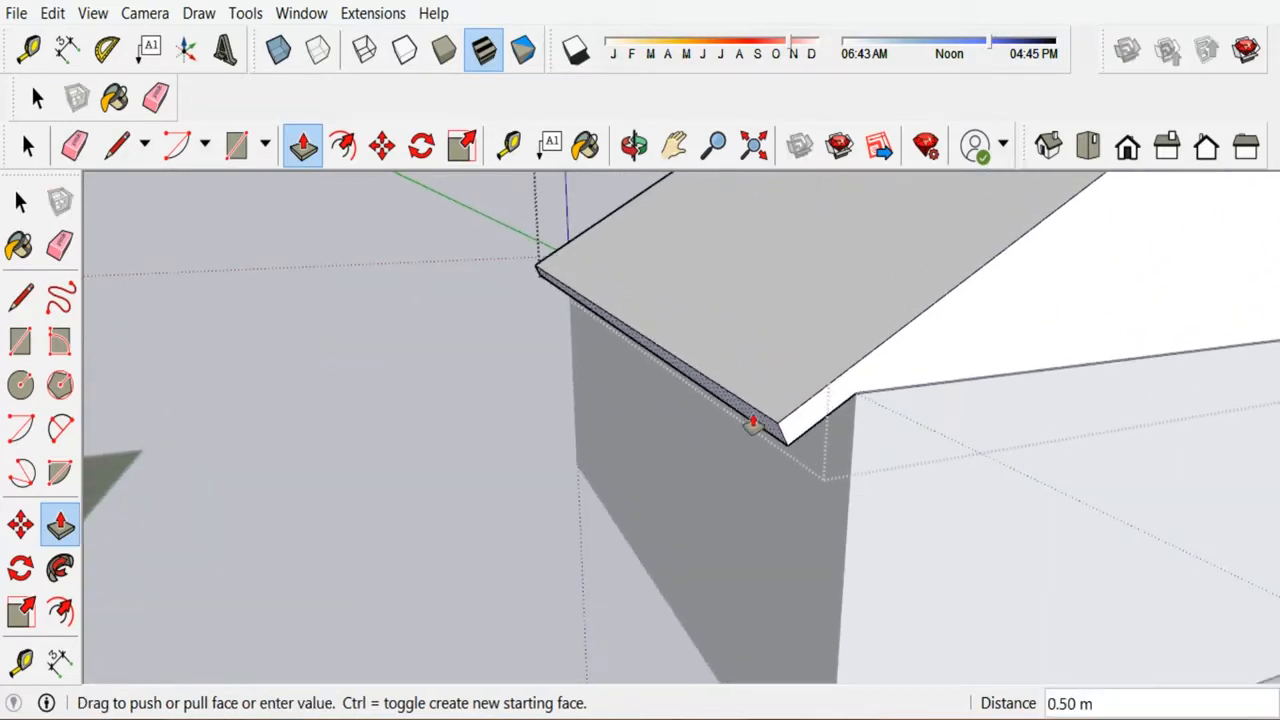
type(".2")
key("Return")
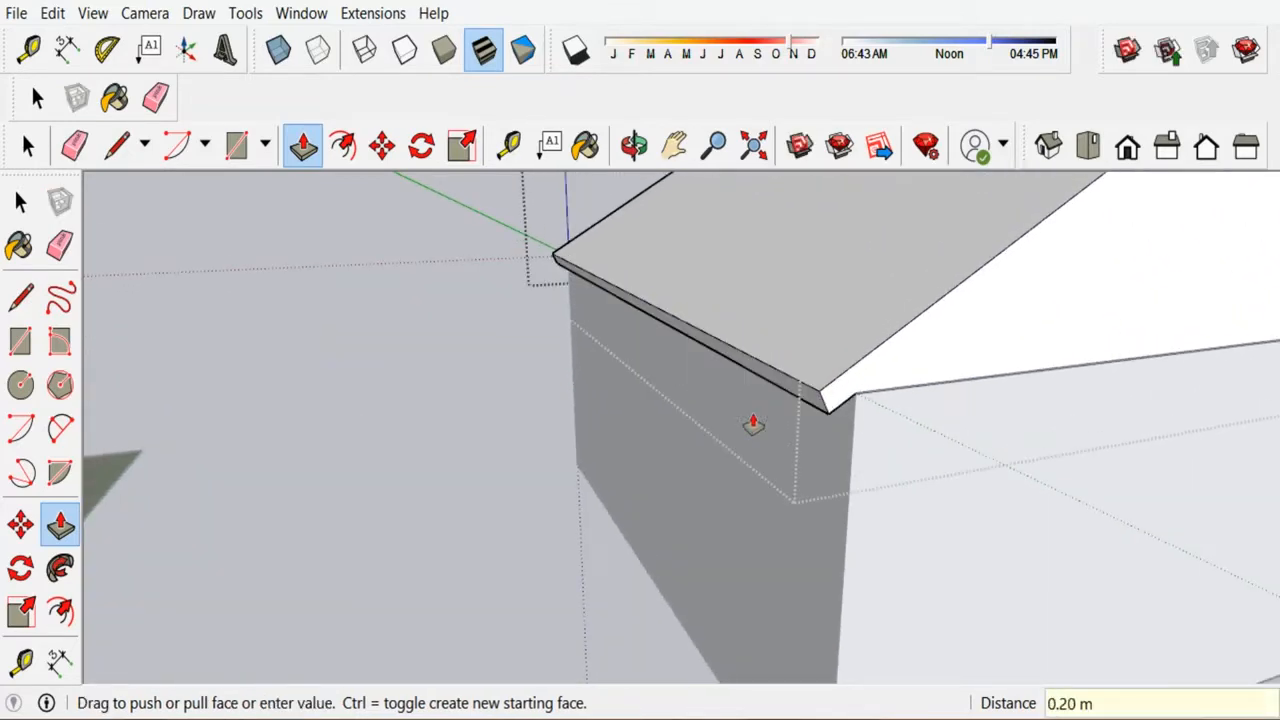
scroll(677, 409, "down", 4)
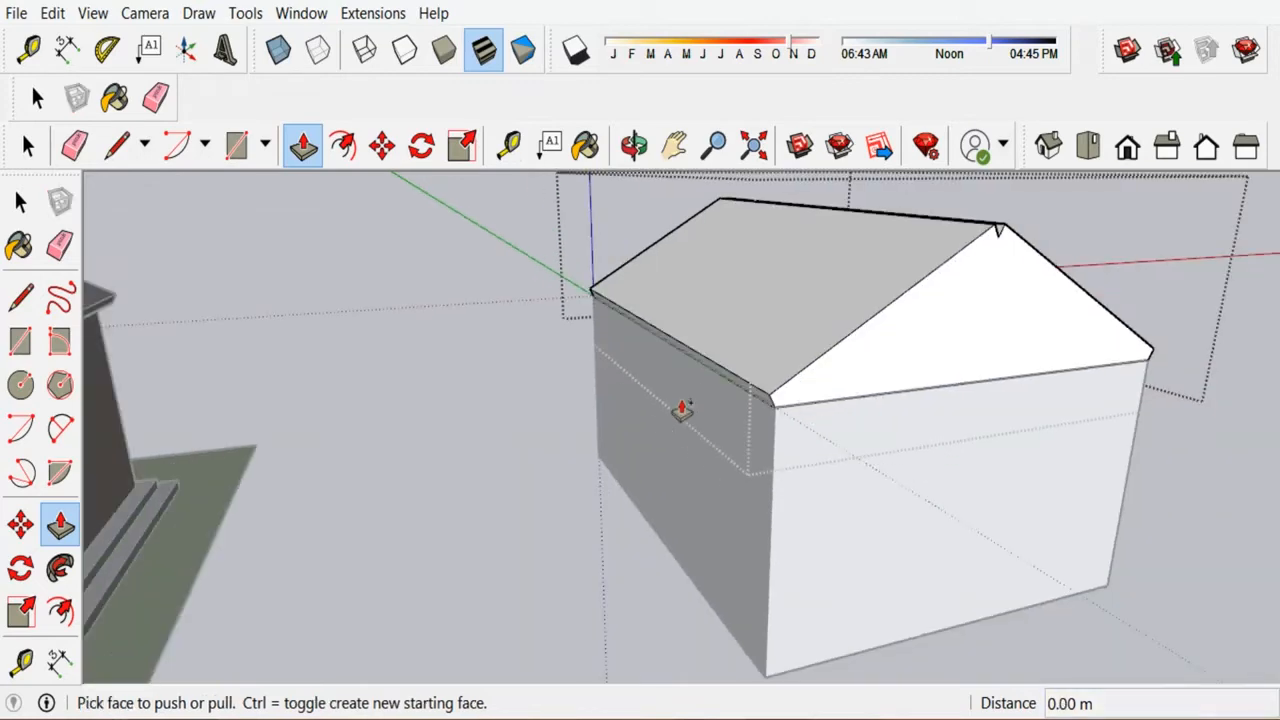
Push/Pull the narrow eave faces on both long sides outward as overhangs, setting the second one to 0.3 m.
left_click_drag(754, 392, 711, 432)
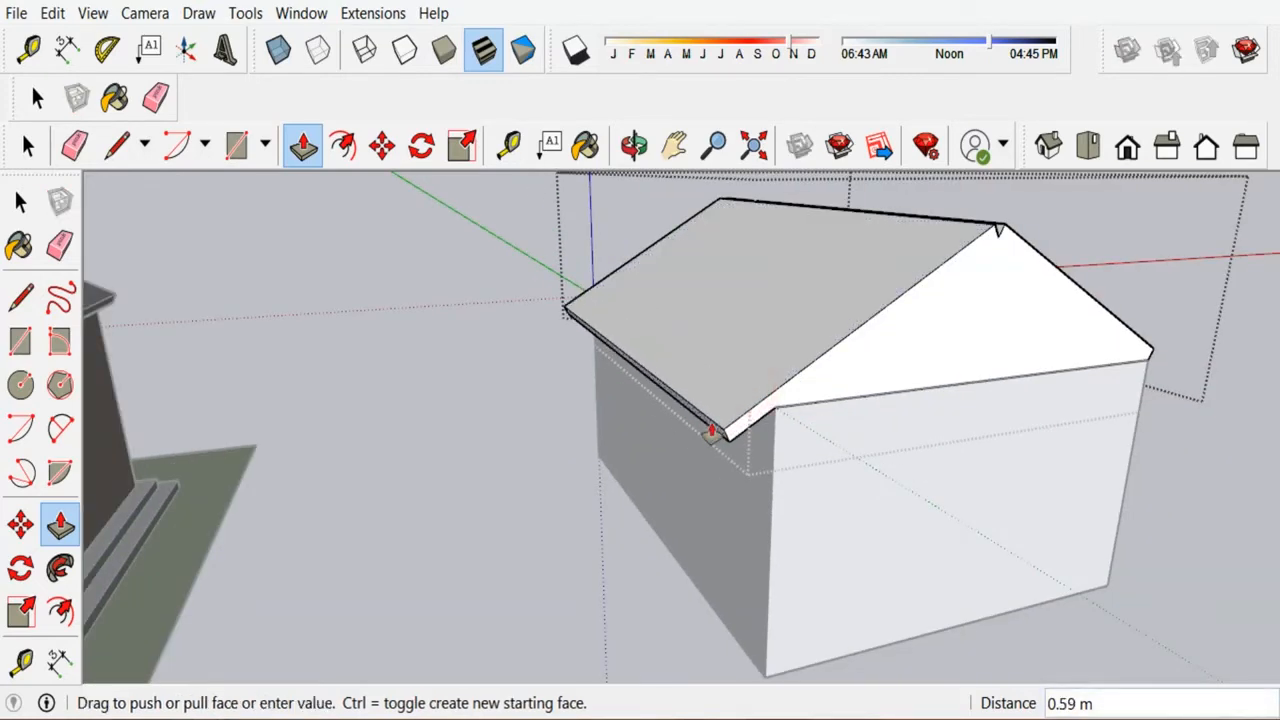
key("Return")
middle_click_drag(1240, 385, 763, 369)
left_click_drag(766, 346, 810, 390)
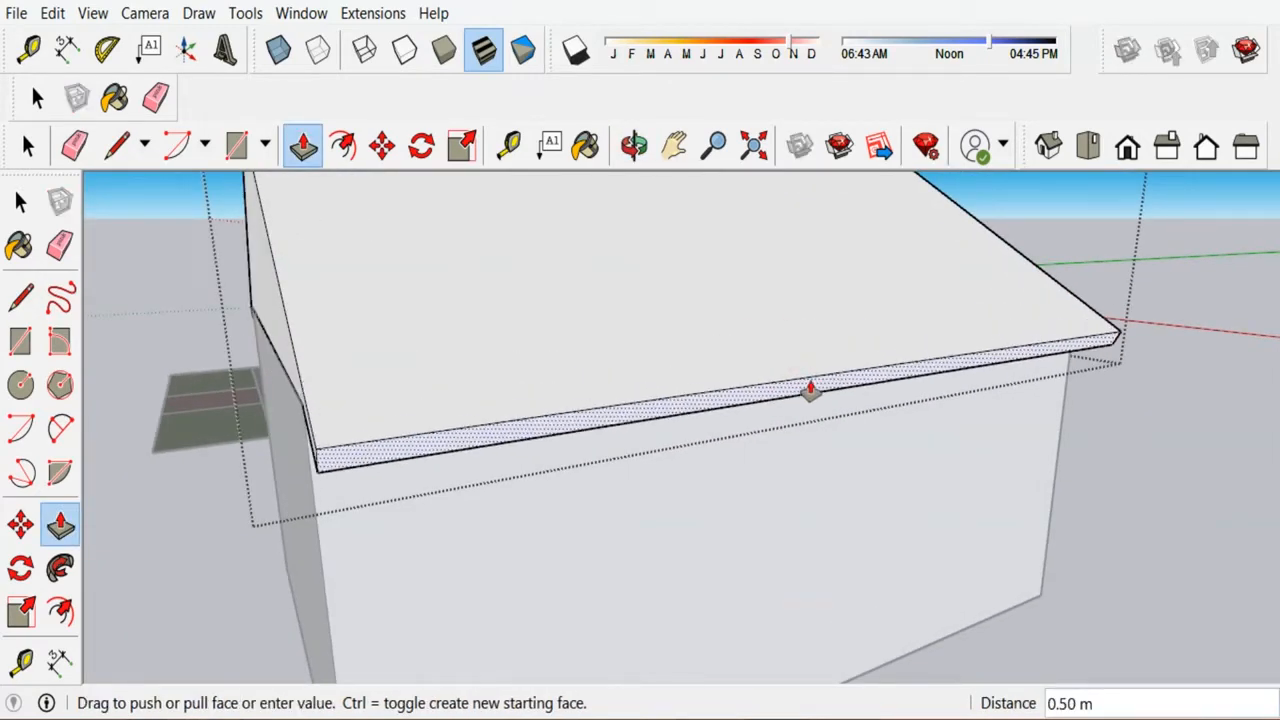
type(".3")
key("Return")
Leave the roof group and examine the open notch along the ridge from the front and back gables.
scroll(1220, 396, "down", 5)
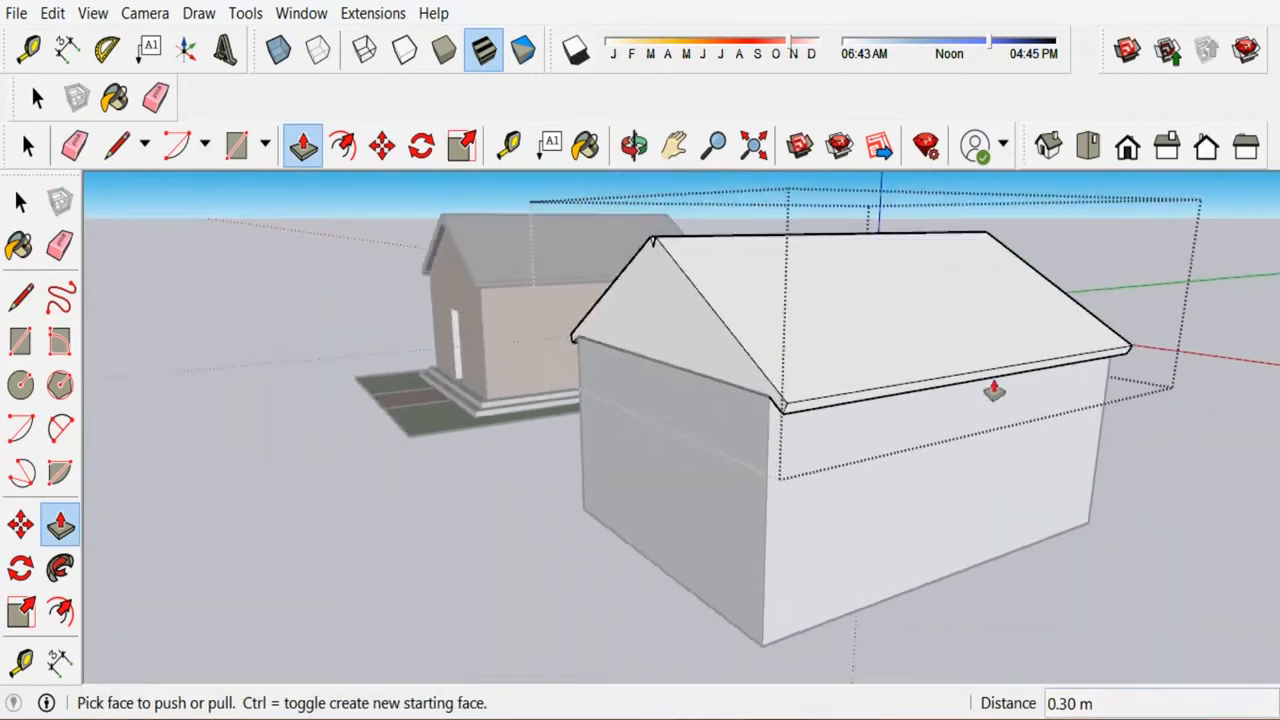
scroll(763, 292, "up", 3)
left_click(26, 198)
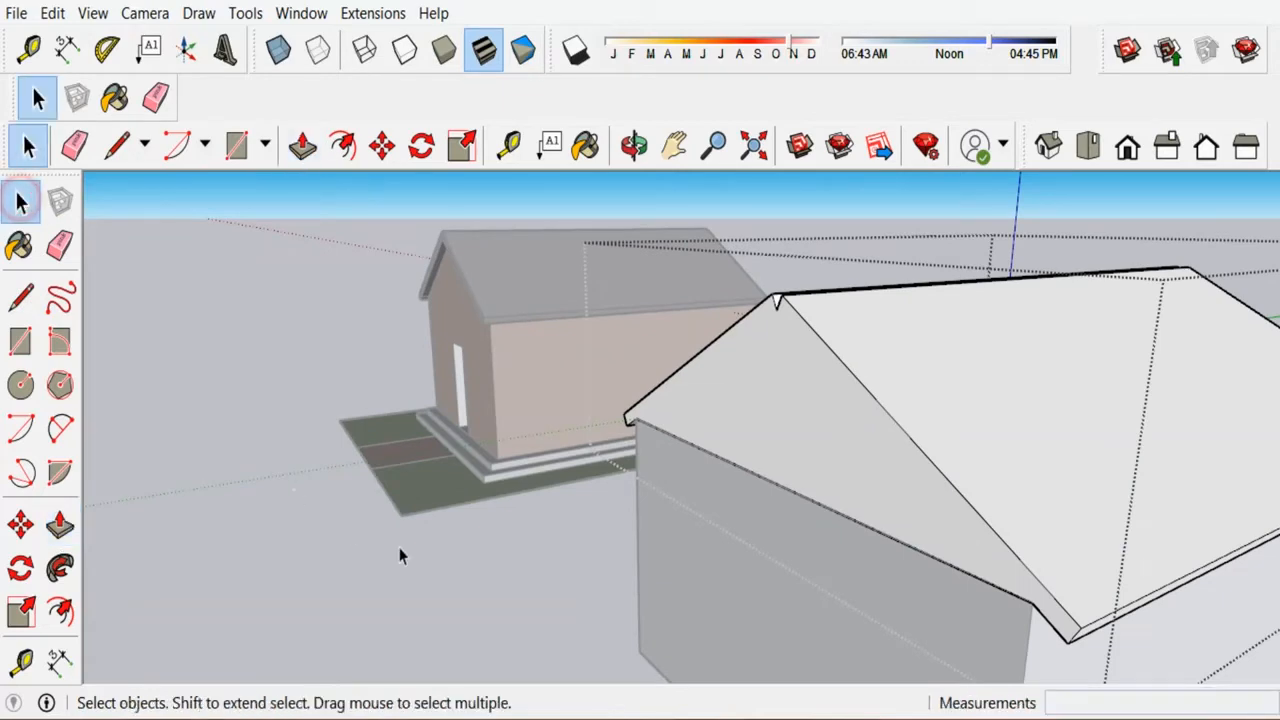
left_click(402, 550)
scroll(757, 320, "up", 4)
scroll(835, 357, "down", 3)
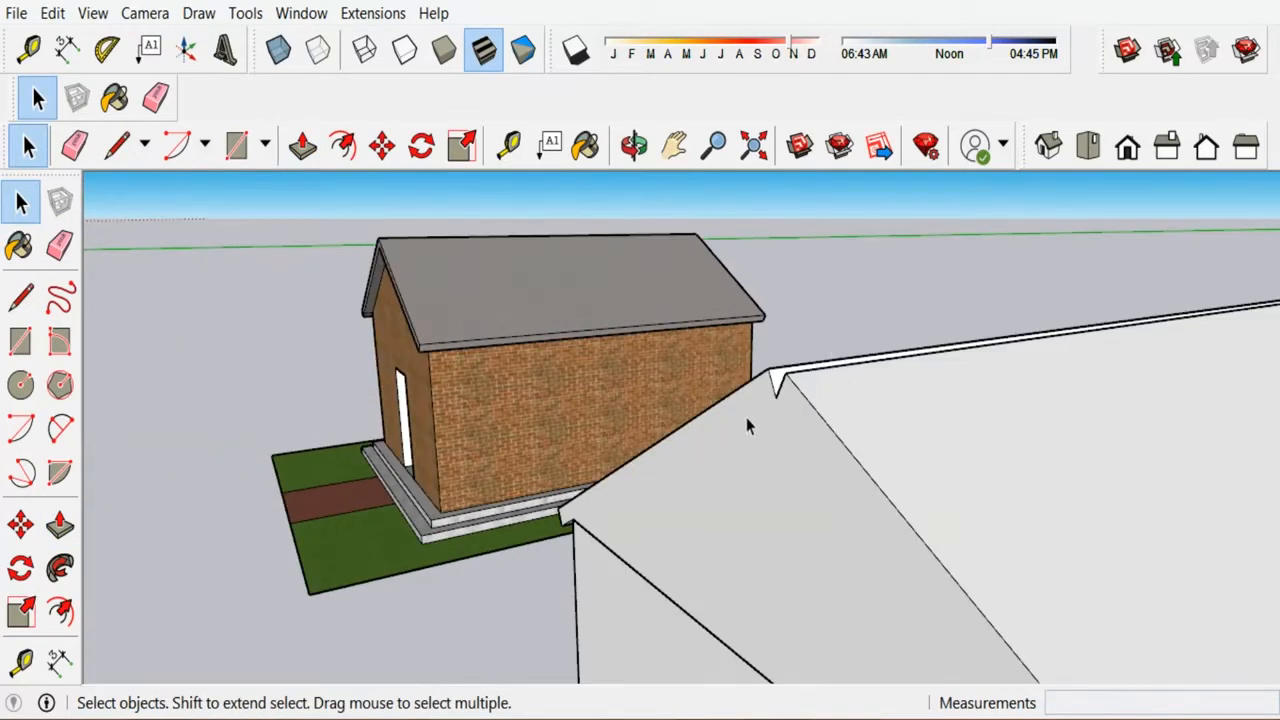
middle_click_drag(747, 420, 894, 443)
scroll(930, 410, "up", 2)
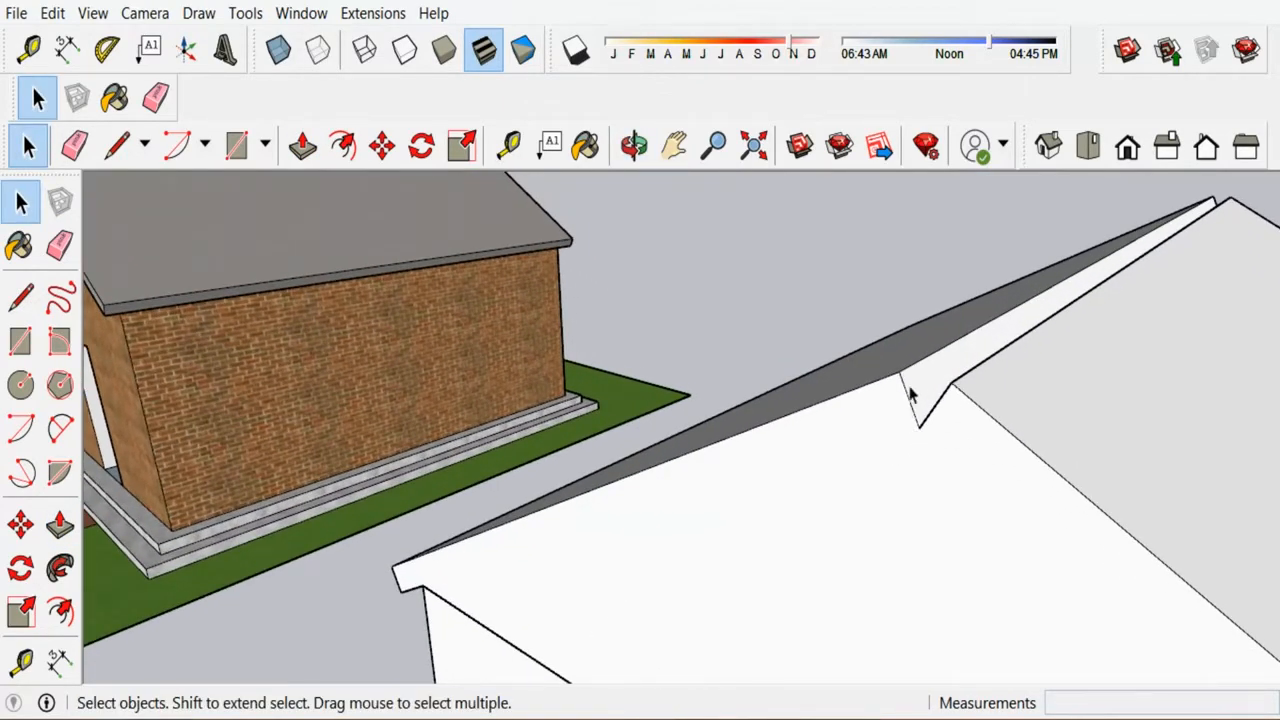
scroll(910, 395, "down", 8)
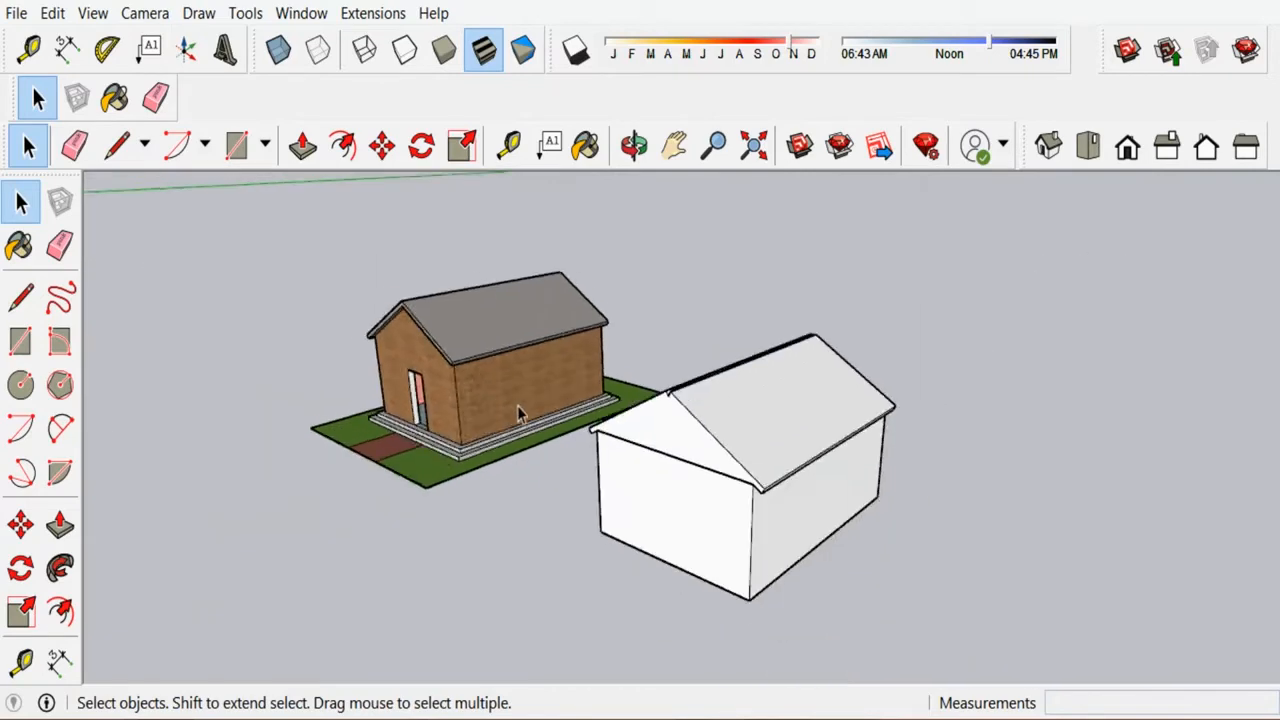
middle_click_drag(902, 357, 376, 372)
scroll(593, 368, "up", 3)
scroll(494, 443, "up", 4)
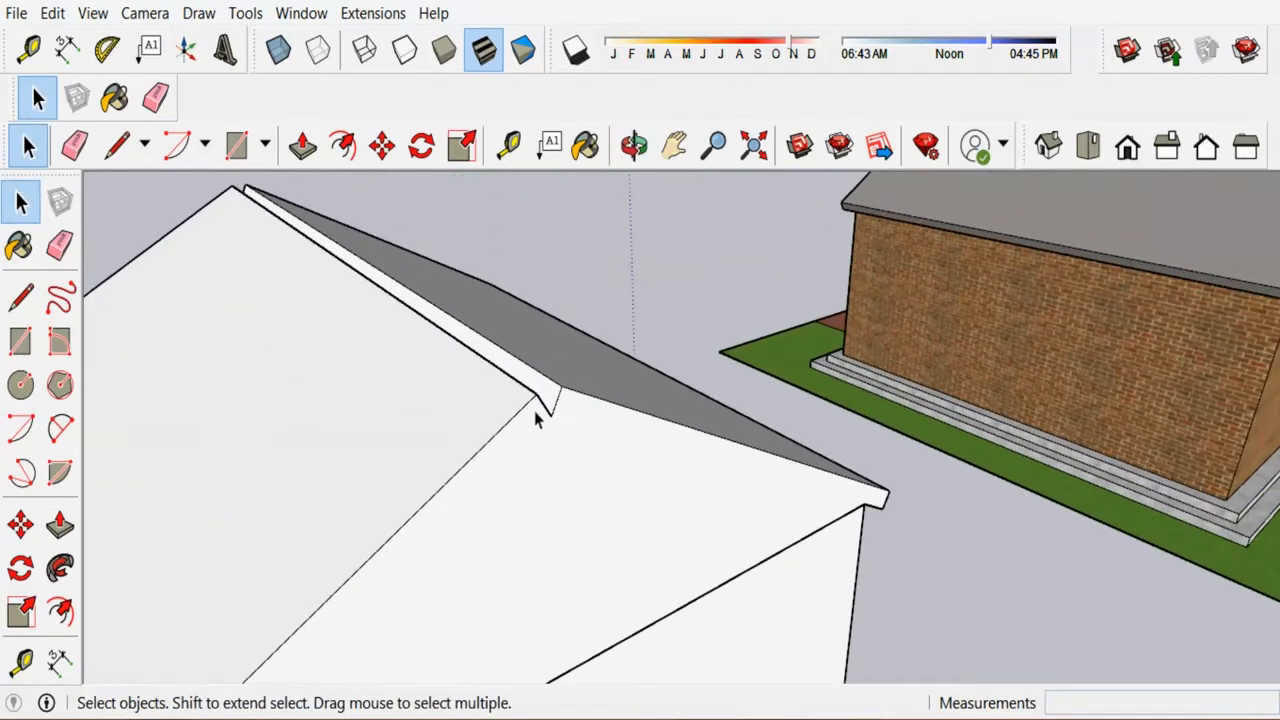
scroll(530, 410, "up", 2)
middle_click_drag(524, 404, 600, 406)
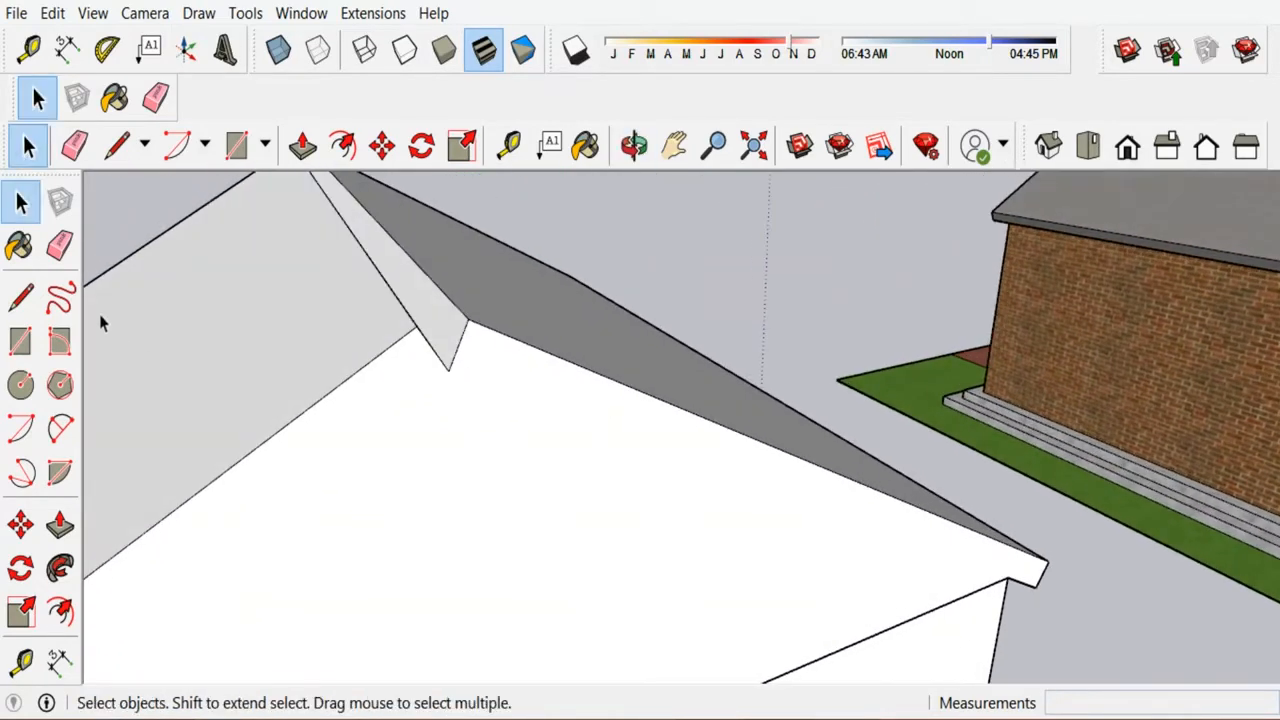
Try to close the notch at the back gable's apex with crossing lines drawn outside the roof group.
left_click(21, 297)
left_click(416, 327)
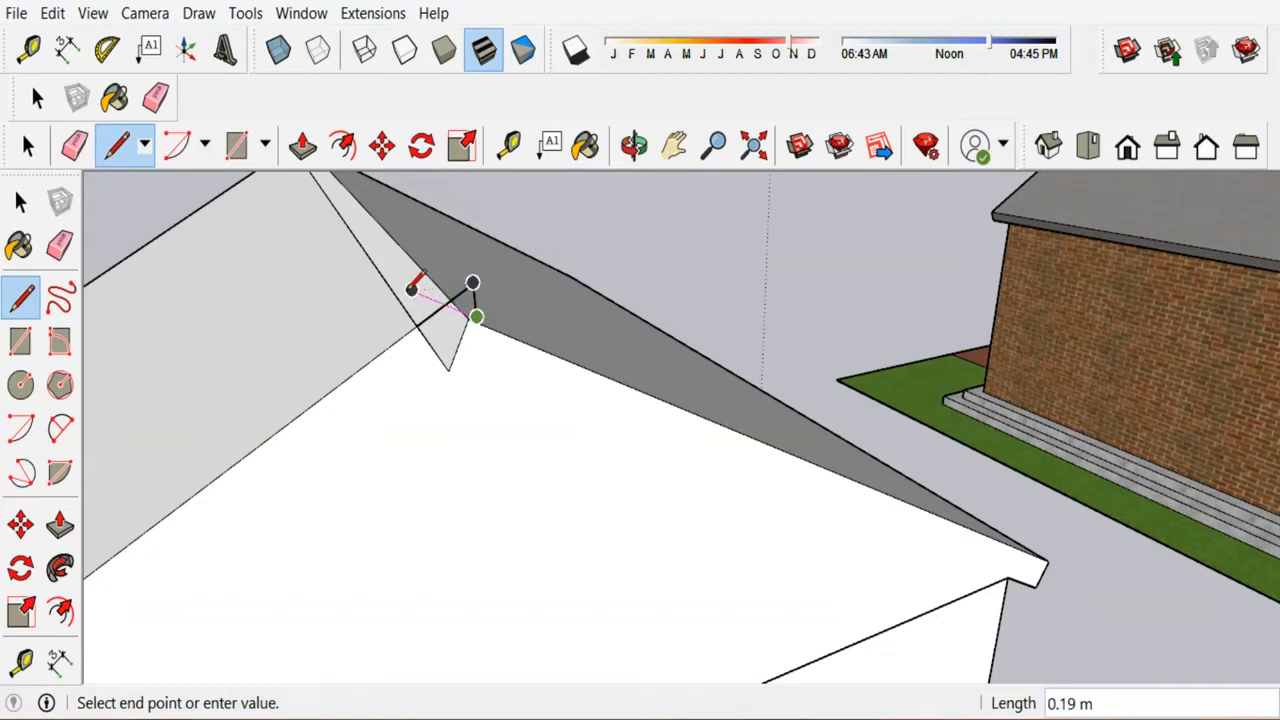
left_click(59, 245)
scroll(463, 290, "up", 2)
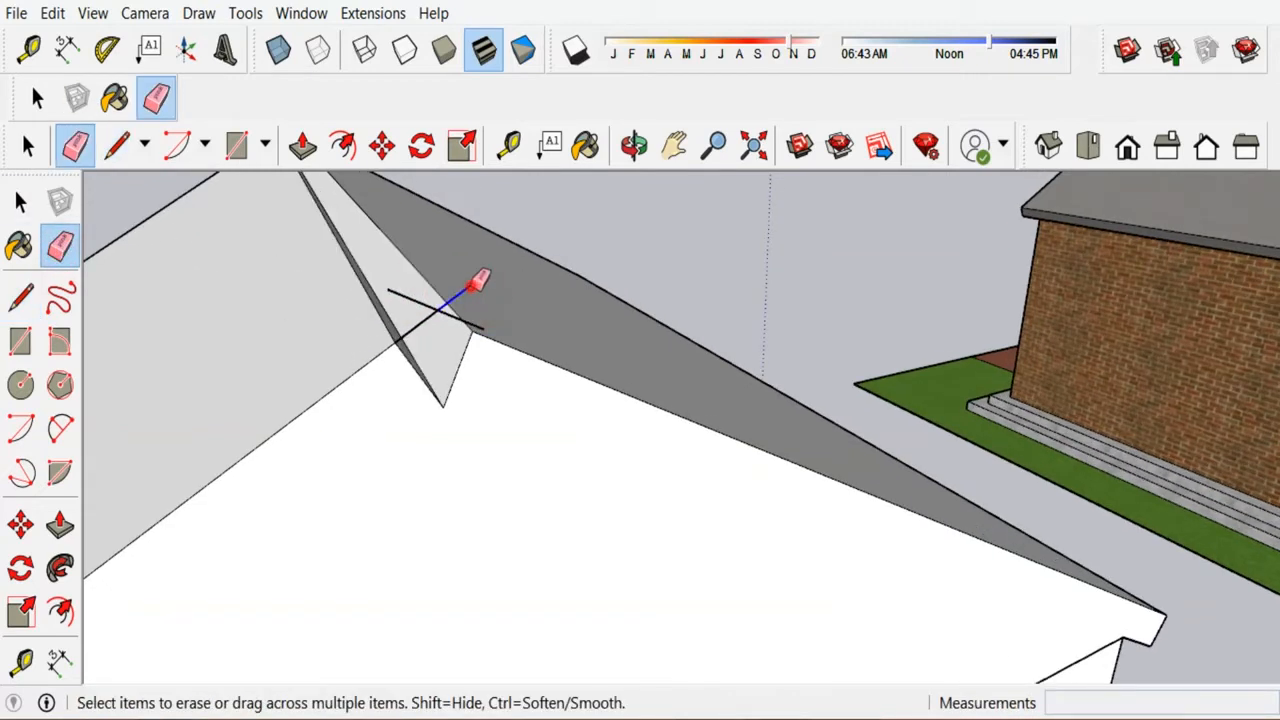
left_click(413, 286)
key("ctrl+z")
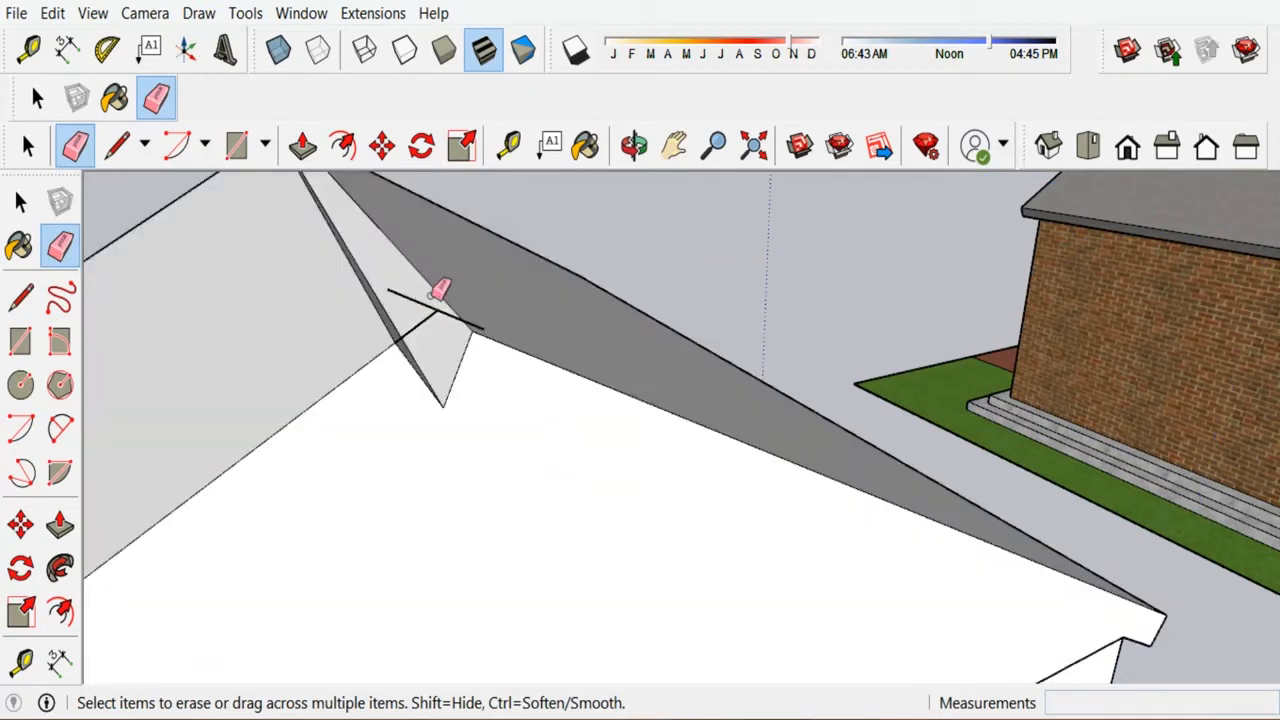
scroll(445, 302, "down", 1)
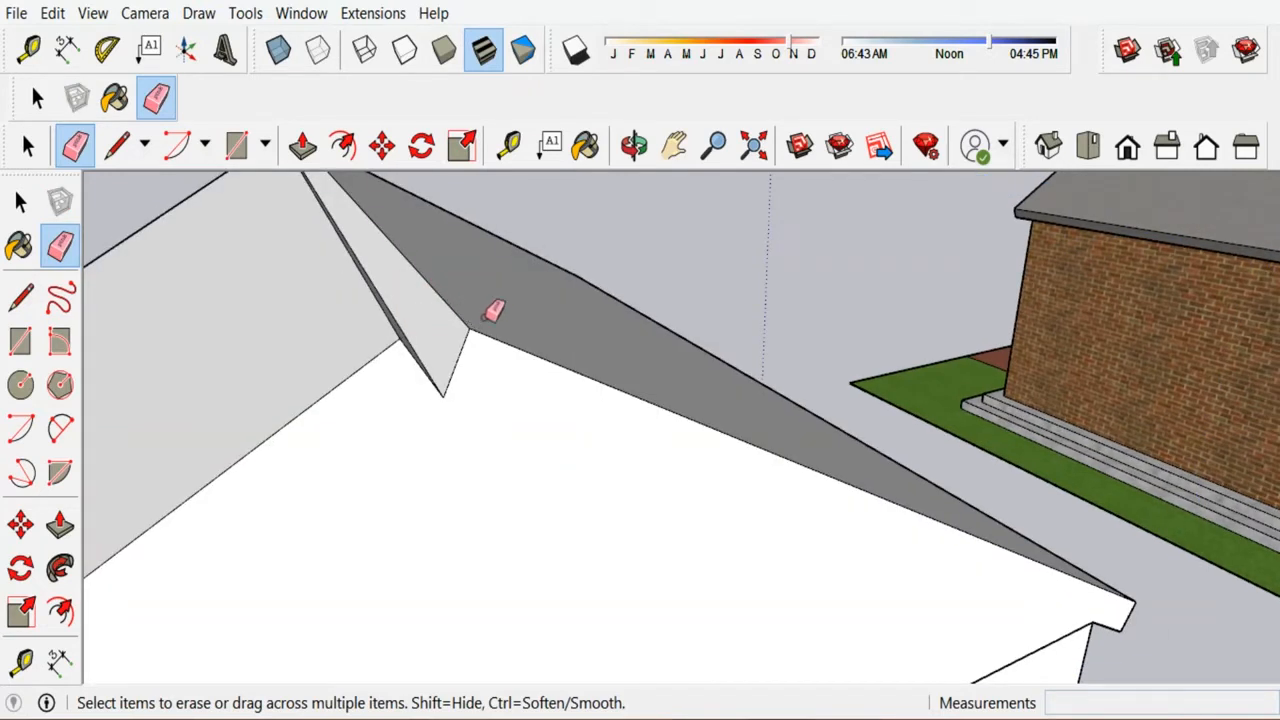
Open the roof group for editing and select its back gable face.
left_click(37, 97)
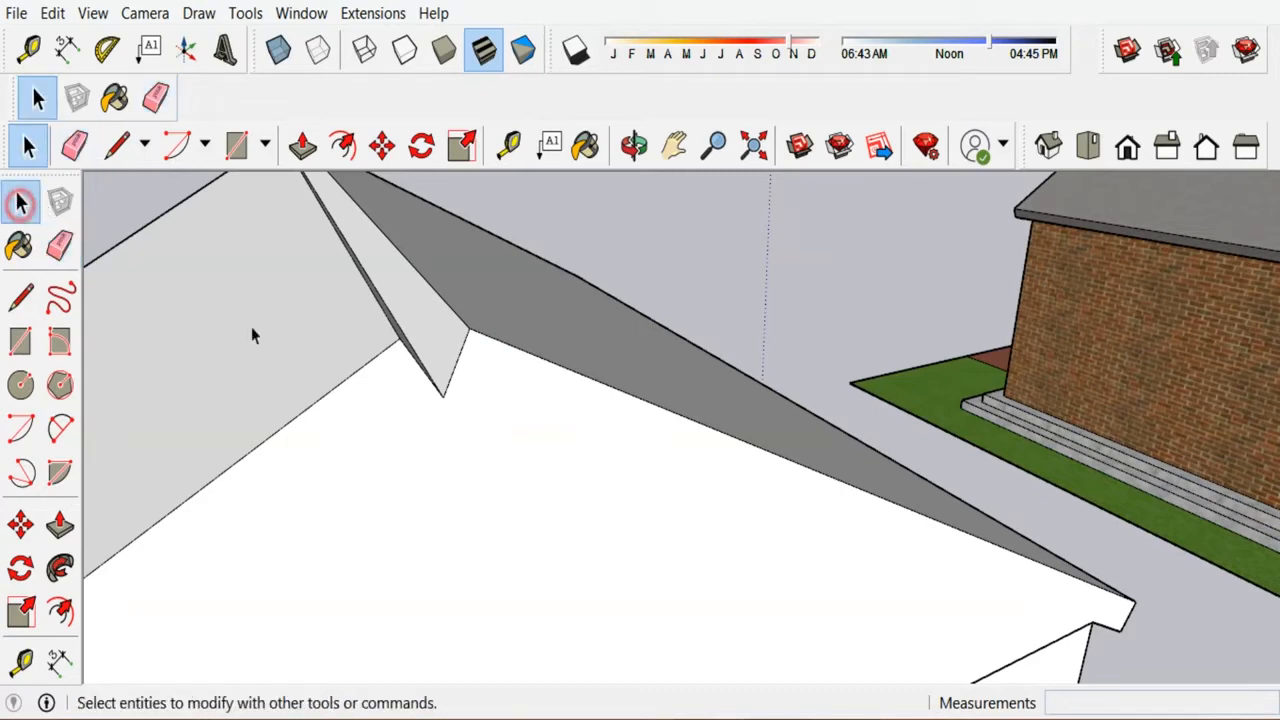
left_click(507, 475)
triple_click(507, 475)
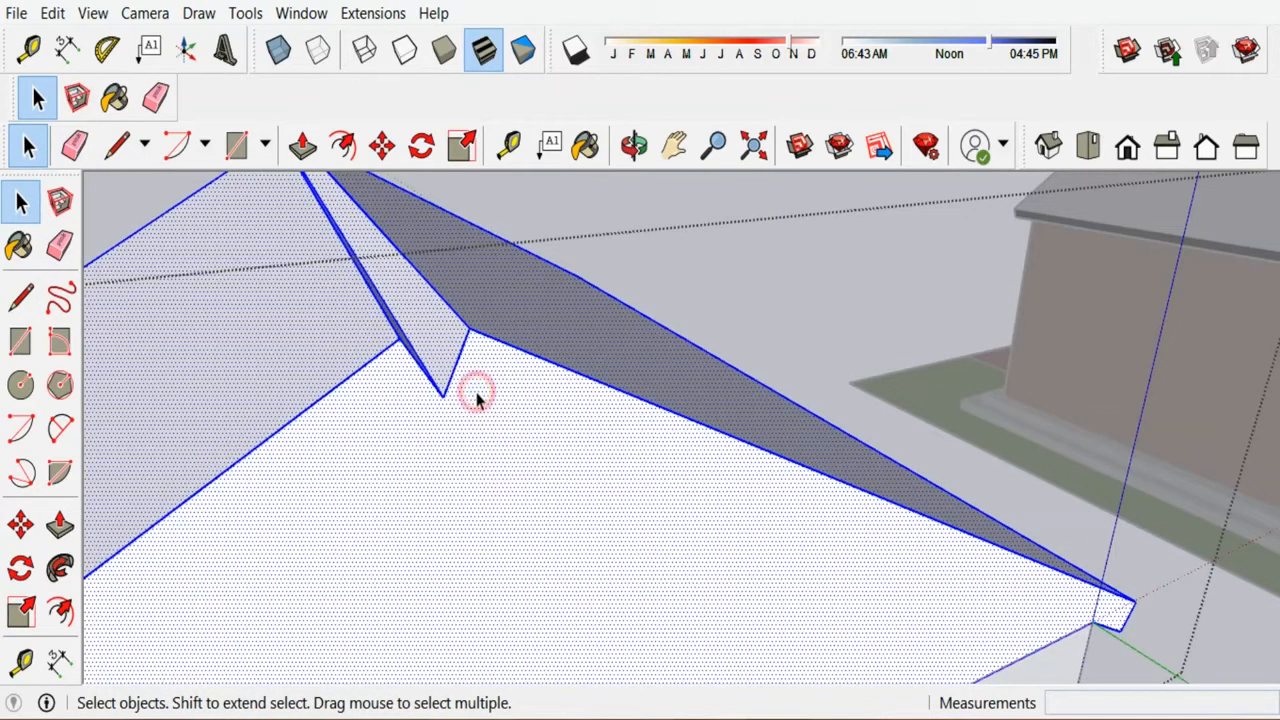
left_click(476, 397)
scroll(474, 390, "down", 3)
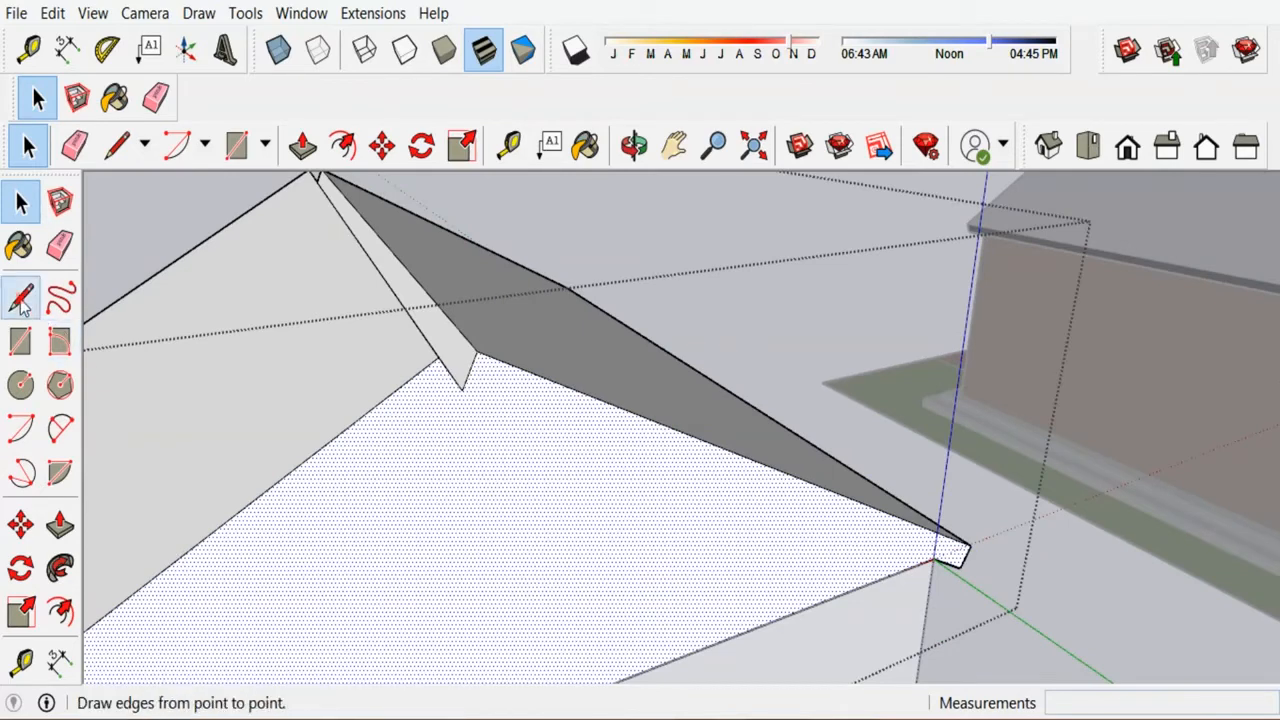
Draw two crossing lines that extend the slope edges over the back gable's apex notch, and erase their overshooting ends.
left_click(22, 300)
scroll(410, 355, "up", 3)
left_click(449, 348)
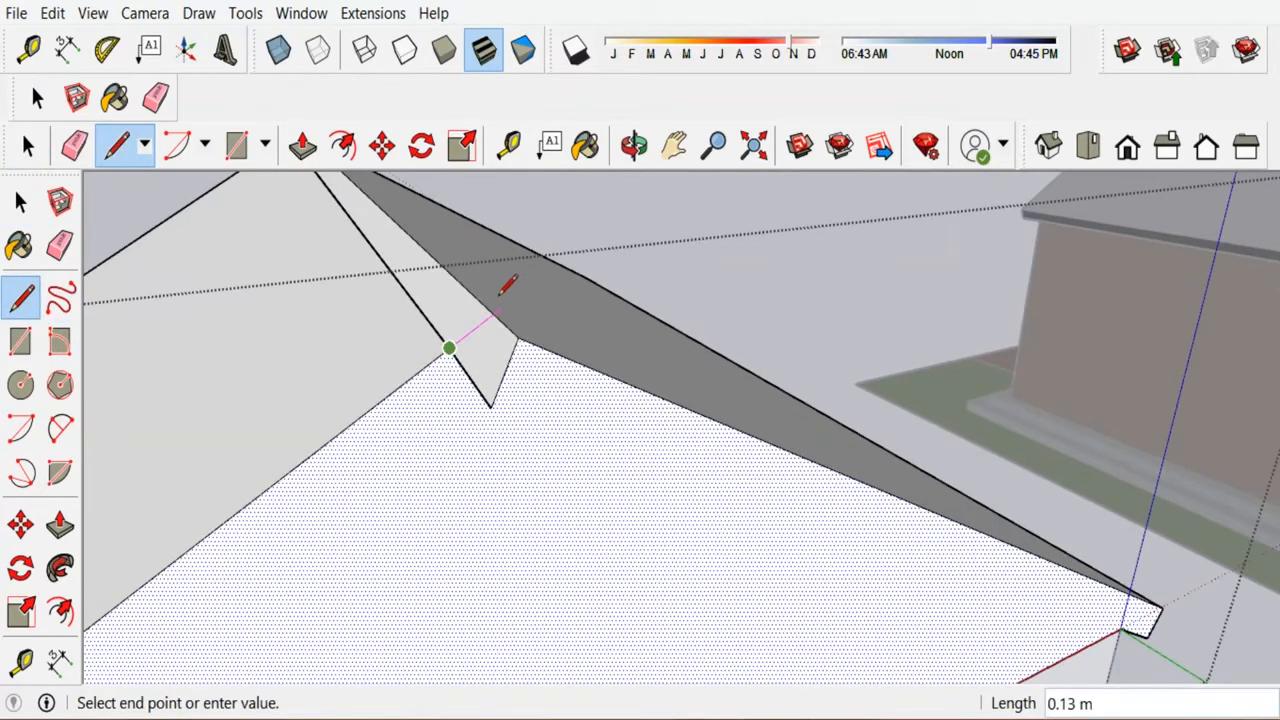
left_click(507, 296)
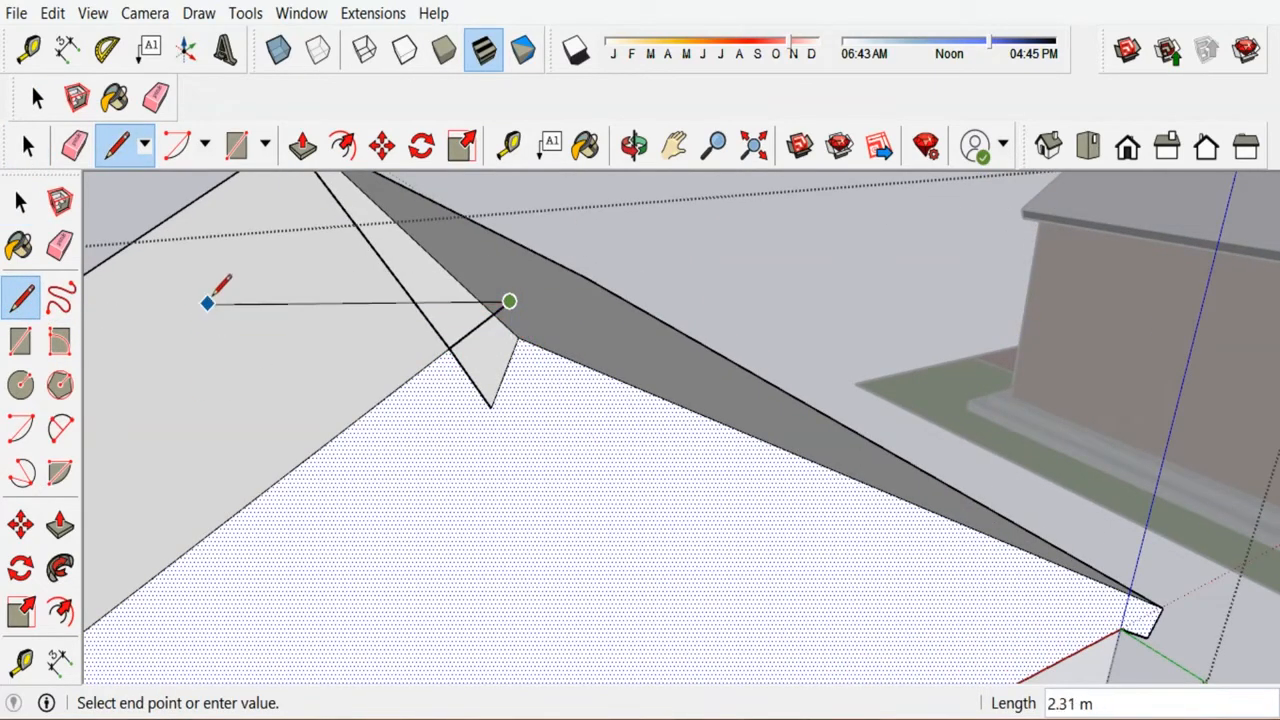
key("Escape")
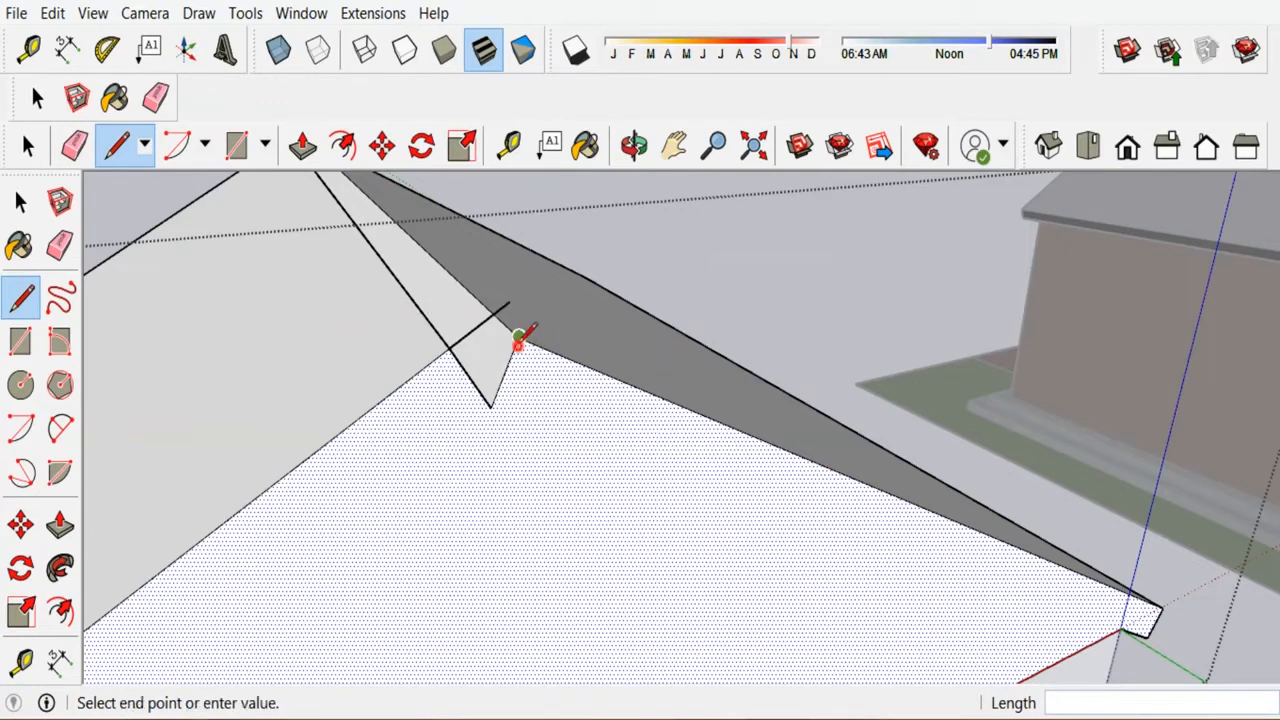
left_click(452, 309)
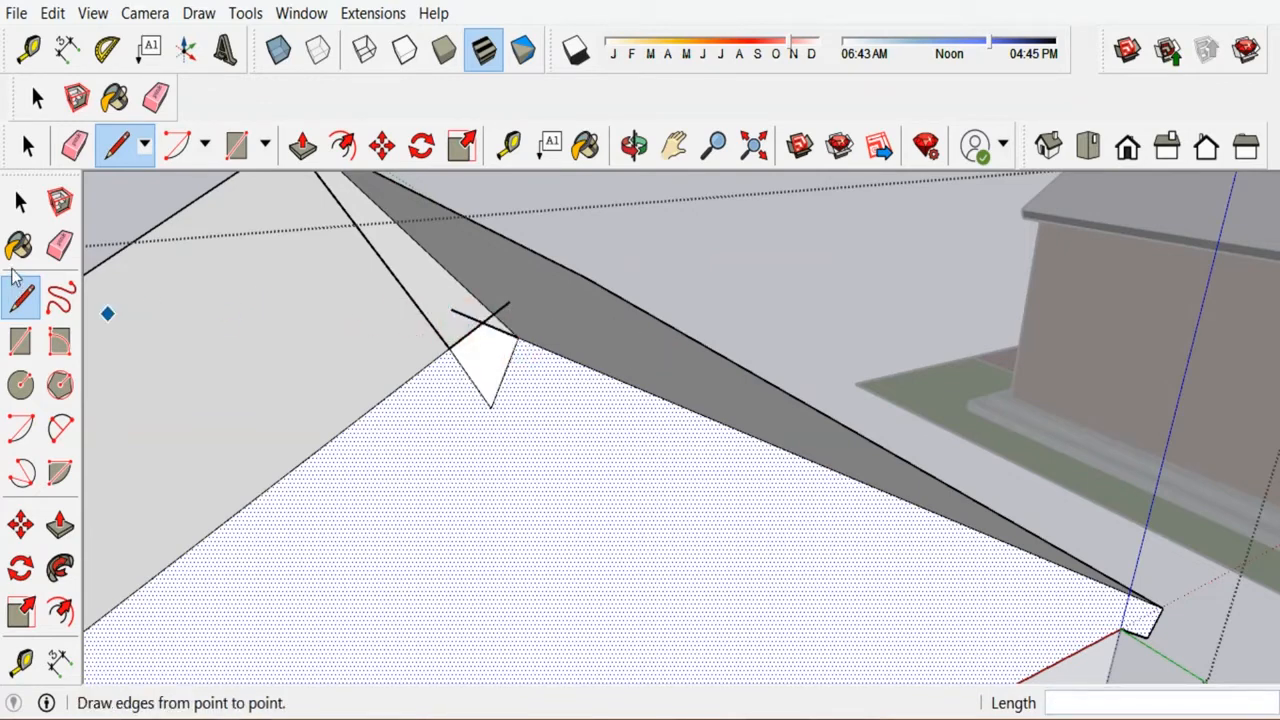
left_click(59, 245)
left_click(466, 315)
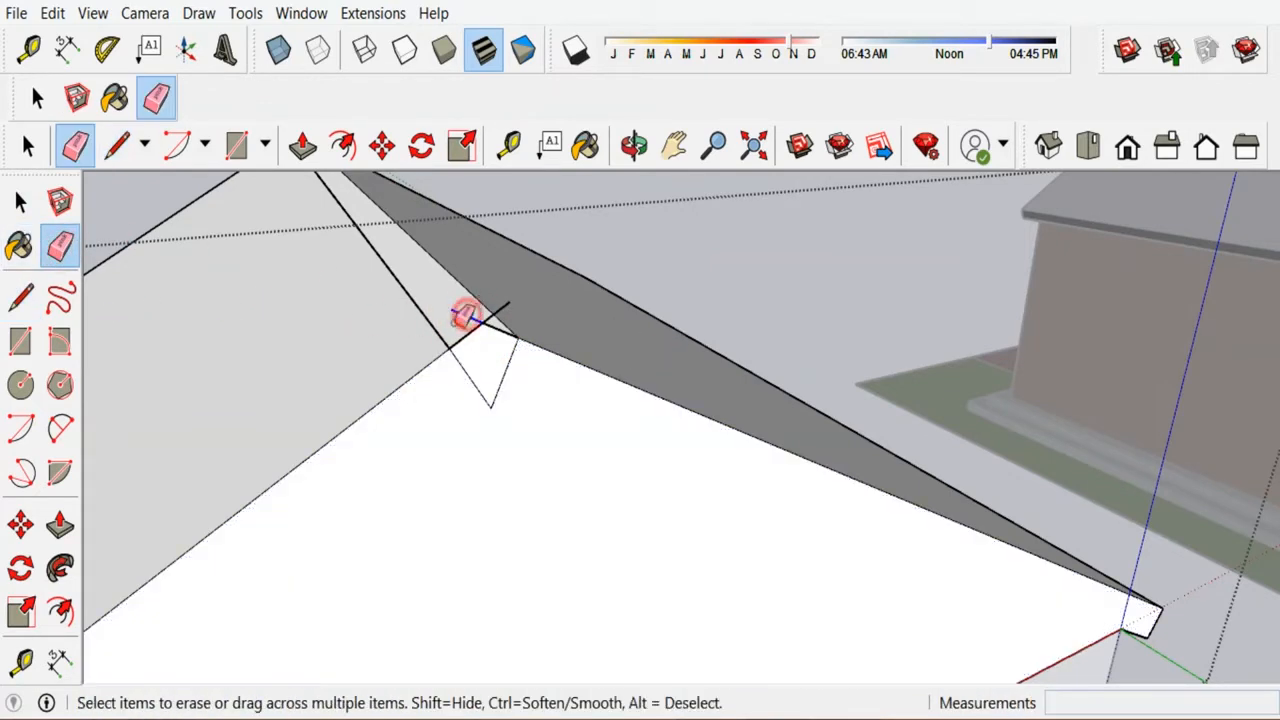
Push/Pull the closed triangular face at the back gable's apex 7.50 m along the ridge to meet the front gable.
mouse_move(517, 312)
middle_mouse_down()
mouse_move(409, 306)
mouse_move(689, 354)
mouse_move(524, 457)
mouse_move(820, 286)
middle_mouse_up()
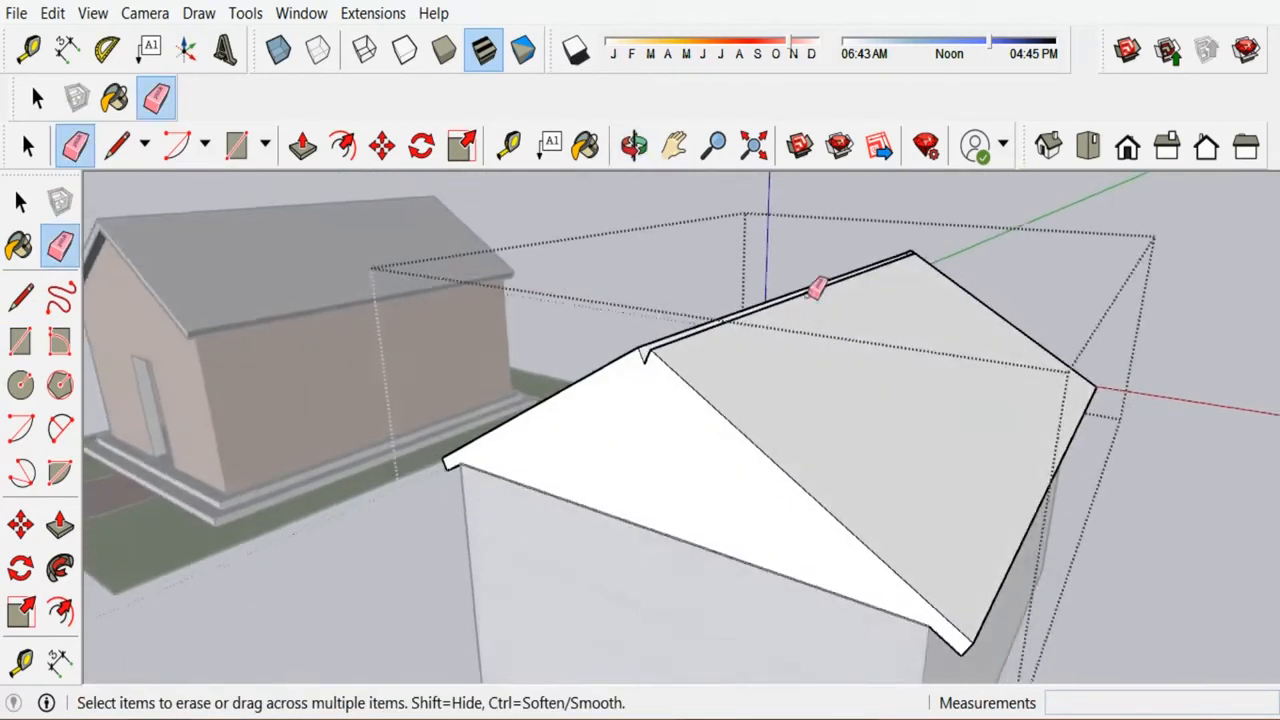
scroll(890, 265, "up", 4)
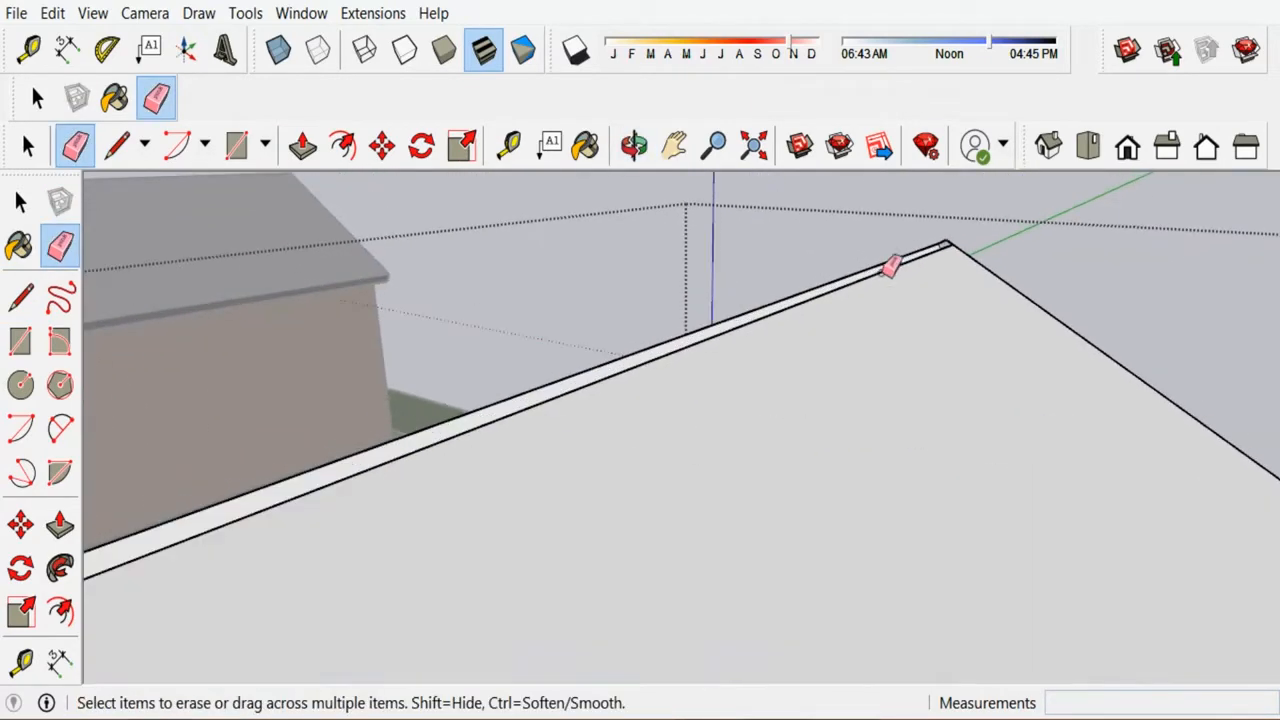
left_click(60, 521)
scroll(946, 250, "up", 4)
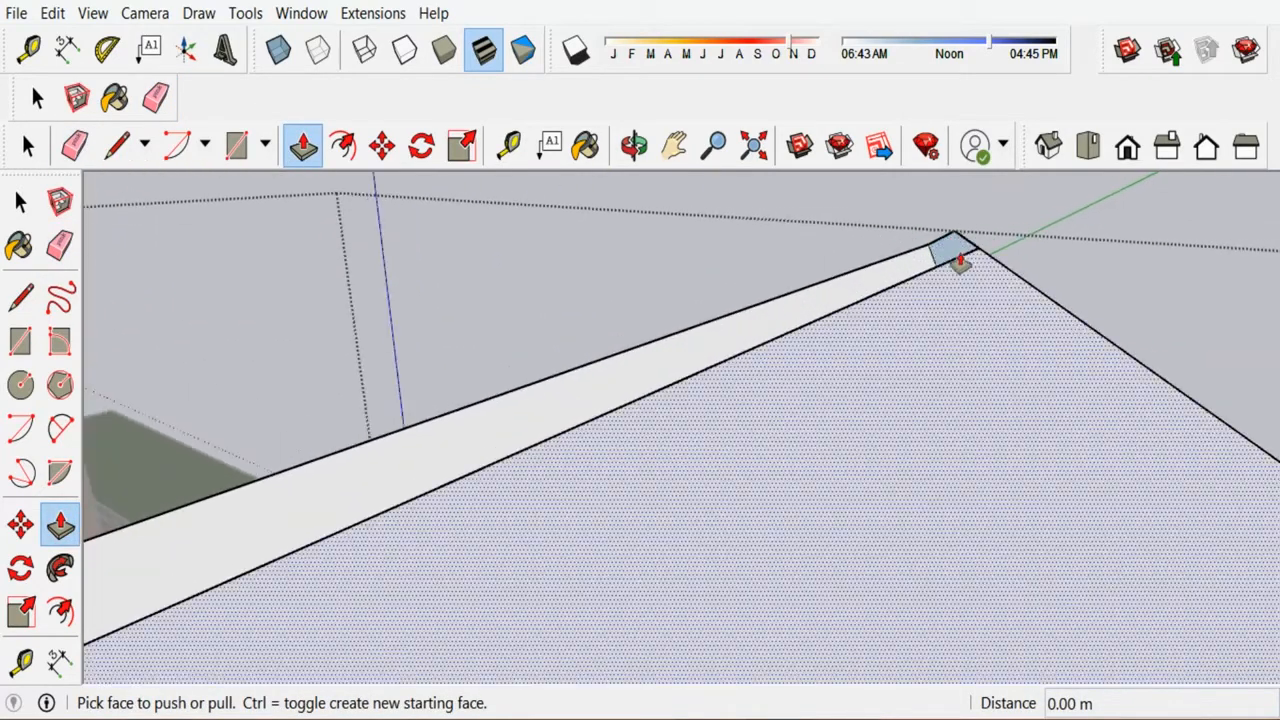
left_click(954, 250)
scroll(962, 248, "down", 3)
scroll(962, 250, "down", 3)
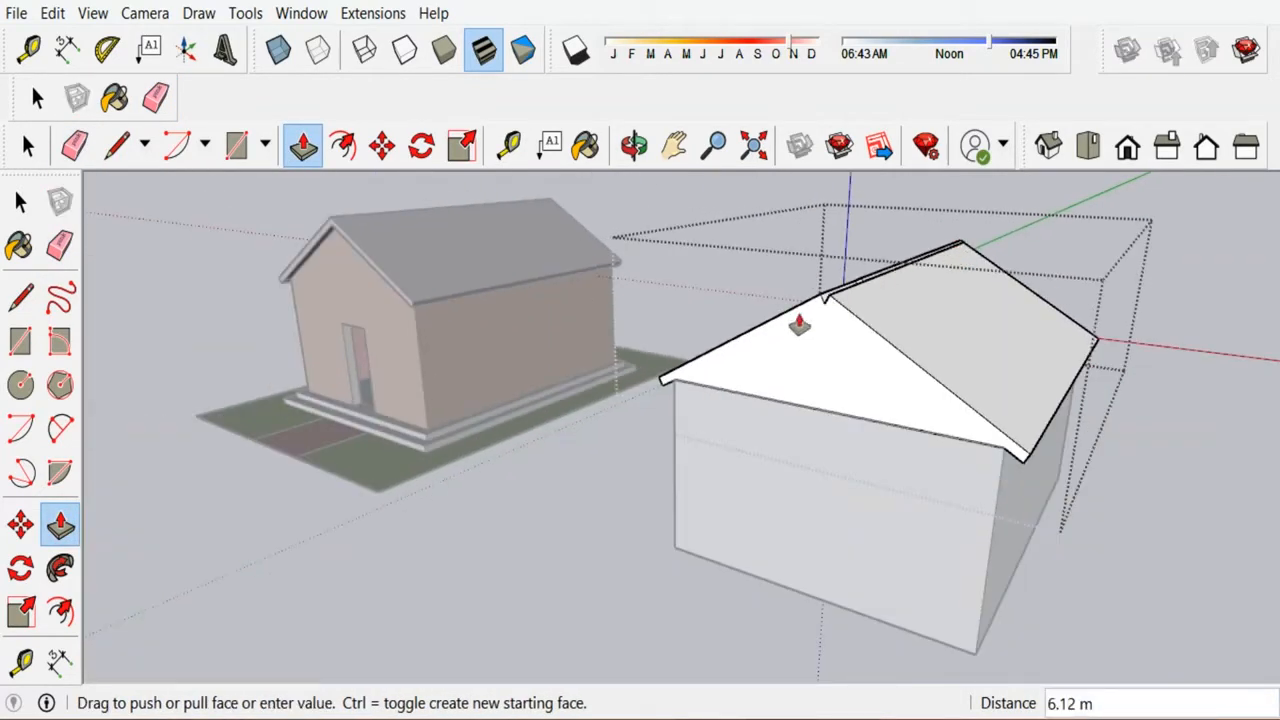
scroll(837, 289, "up", 3)
scroll(830, 306, "up", 3)
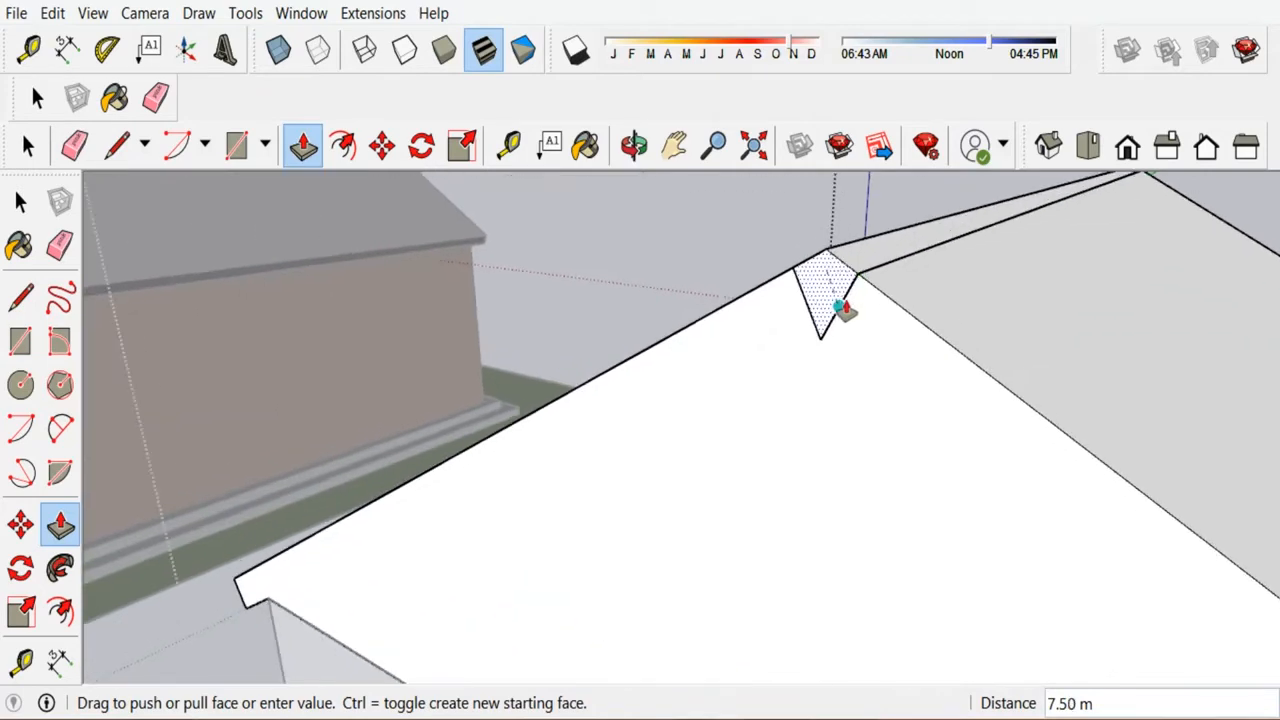
left_click(835, 305)
scroll(835, 388, "up", 2)
scroll(835, 388, "down", 2)
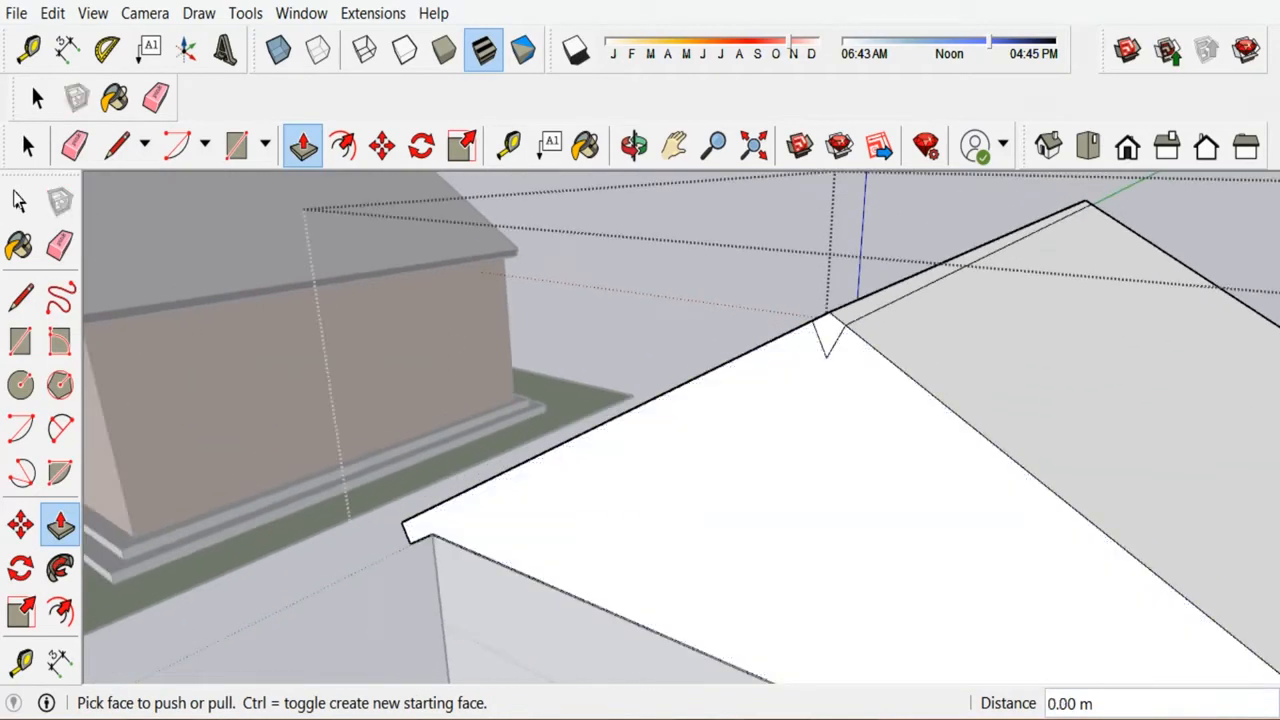
Erase the leftover notch edges on the front gable and the seam line beside the ridge.
left_click(60, 245)
scroll(826, 348, "up", 2)
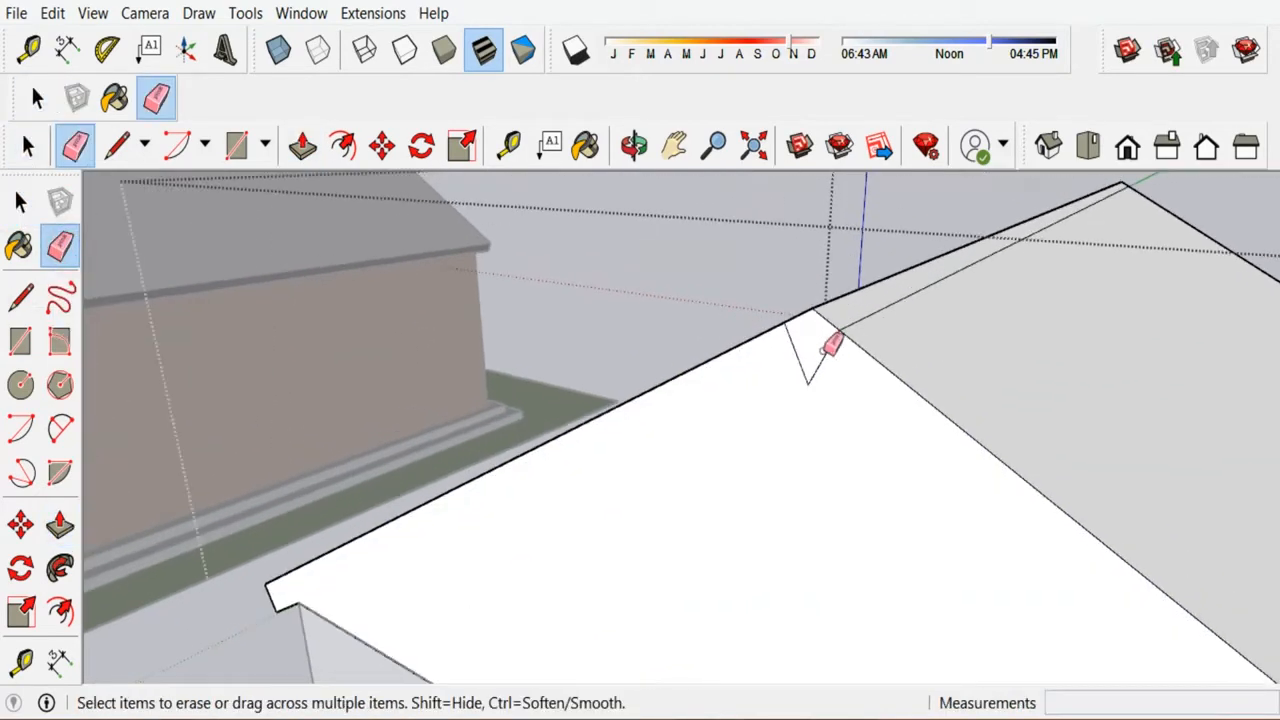
left_click(824, 351)
left_click(800, 357)
left_click_drag(857, 312, 872, 331)
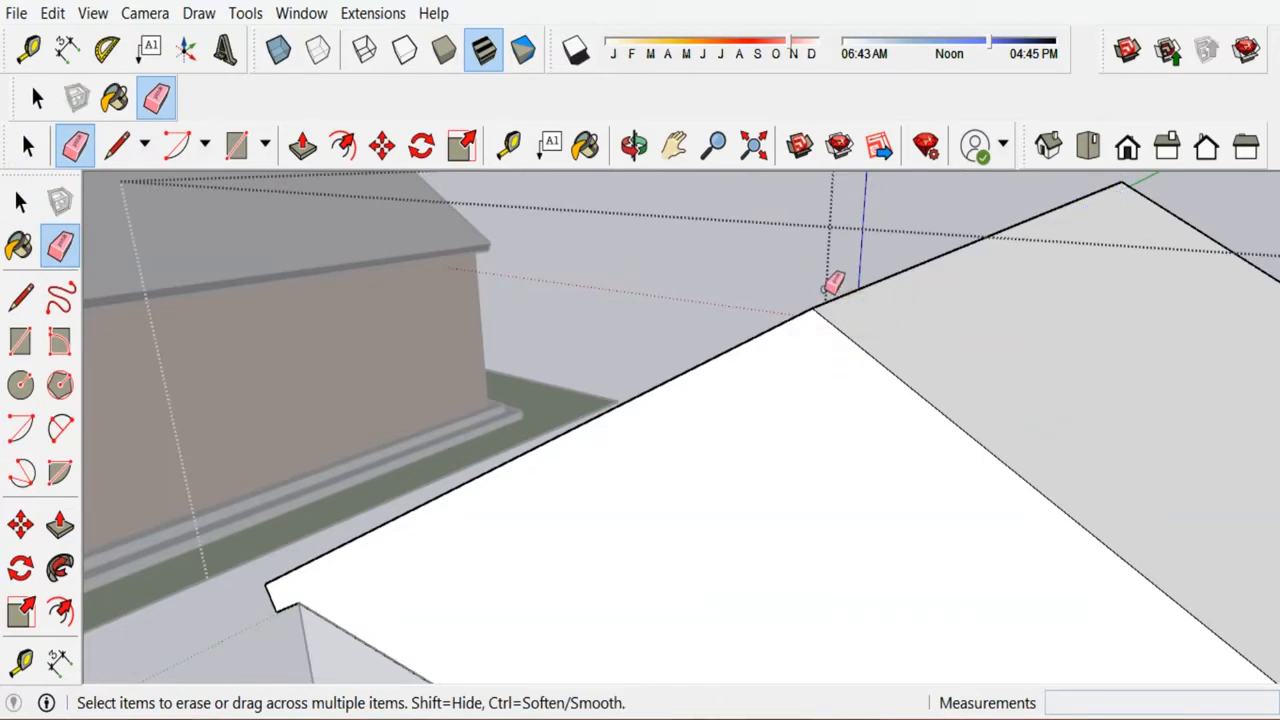
Erase the leftover notch edges at the apex of the back gable.
mouse_move(827, 290)
middle_mouse_down()
mouse_move(929, 346)
mouse_move(971, 341)
middle_mouse_up()
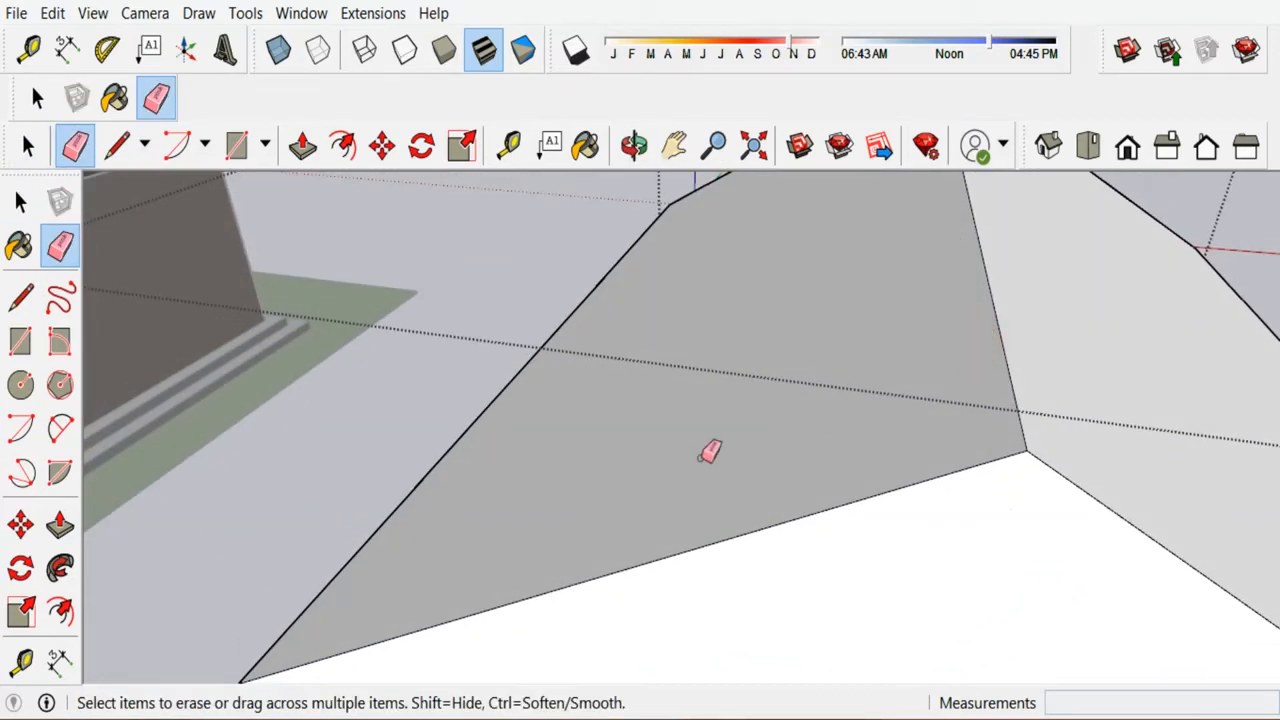
scroll(843, 380, "down", 5)
middle_click_drag(843, 380, 523, 363)
scroll(620, 360, "up", 5)
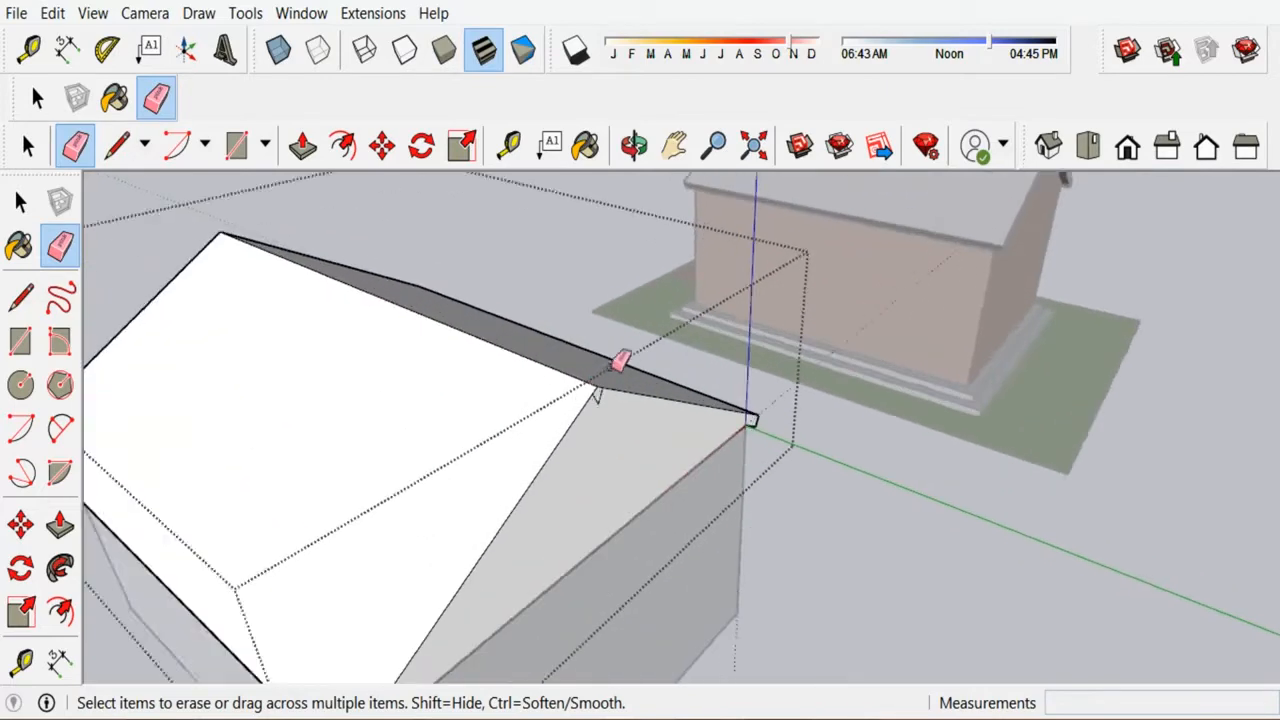
scroll(603, 400, "up", 5)
left_click(623, 378)
left_click(646, 367)
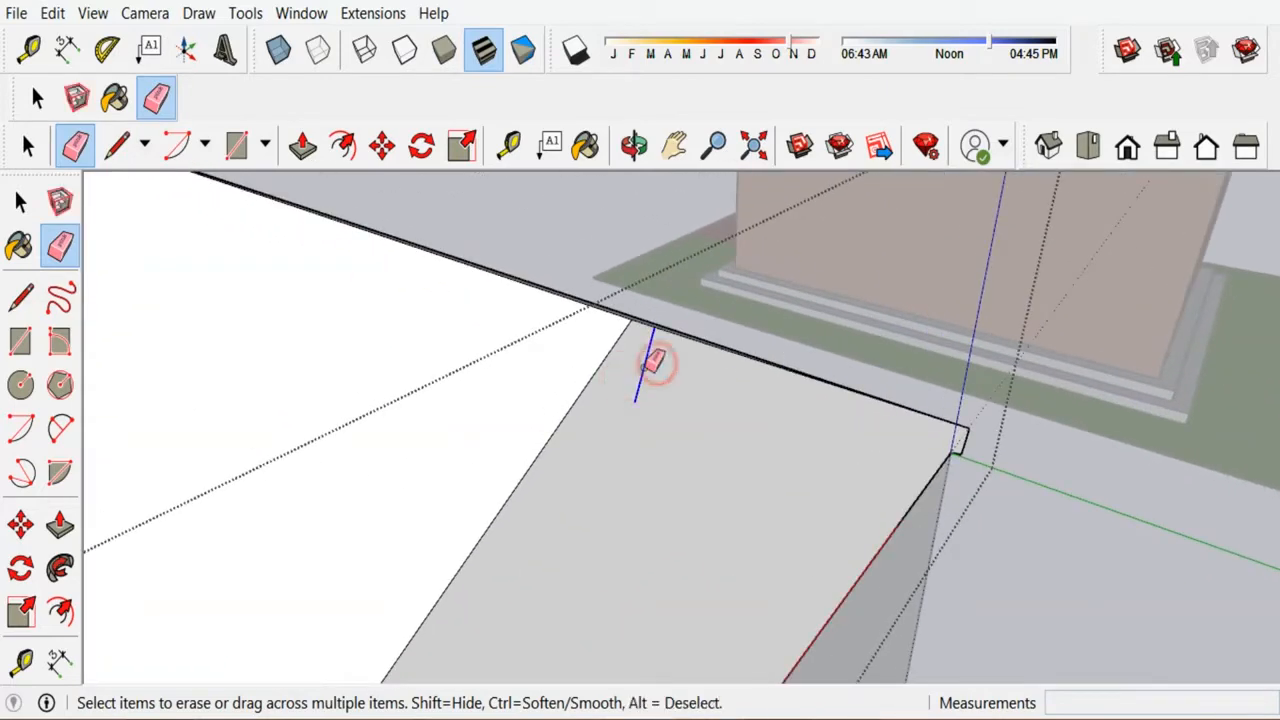
Draw two lines on the front gable from the wall's upper corners to the apex, parallel to the roof slopes.
scroll(655, 363, "down", 8)
mouse_move(371, 366)
middle_mouse_down()
mouse_move(737, 386)
mouse_move(787, 450)
middle_mouse_up()
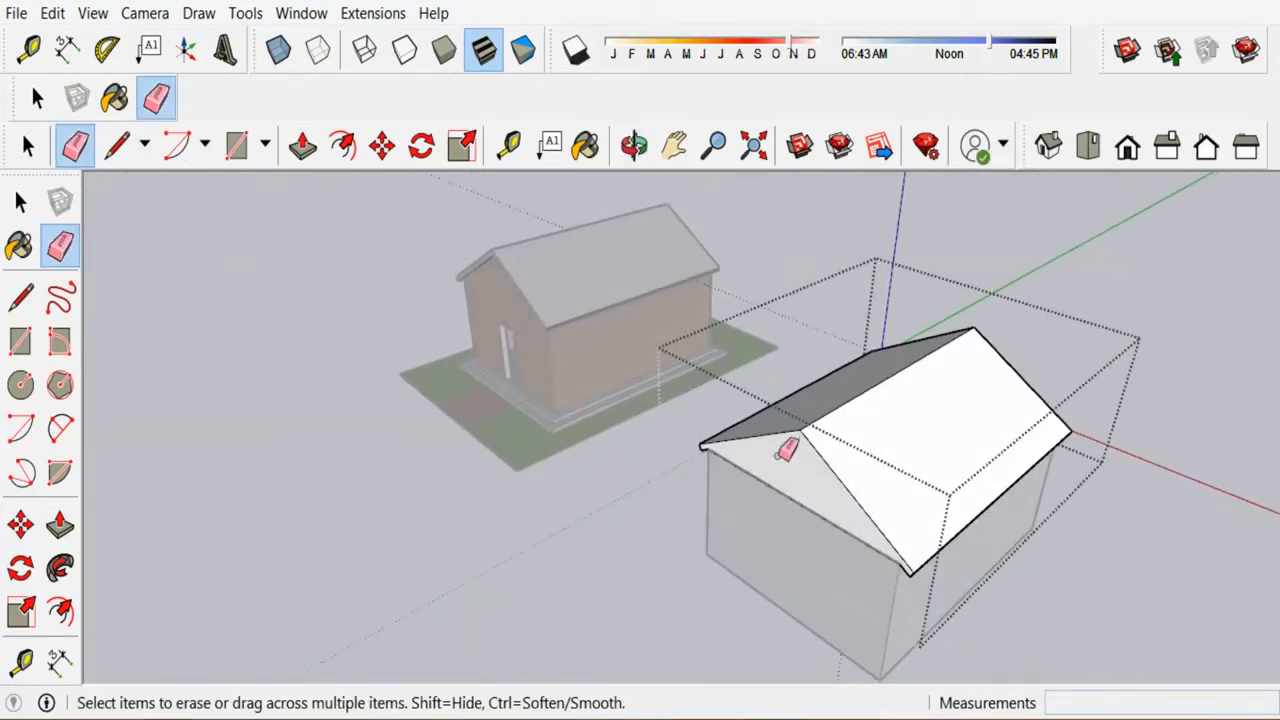
scroll(782, 453, "up", 5)
scroll(777, 414, "down", 2)
middle_click_drag(295, 524, 411, 449)
scroll(285, 560, "down", 3)
scroll(654, 405, "up", 1)
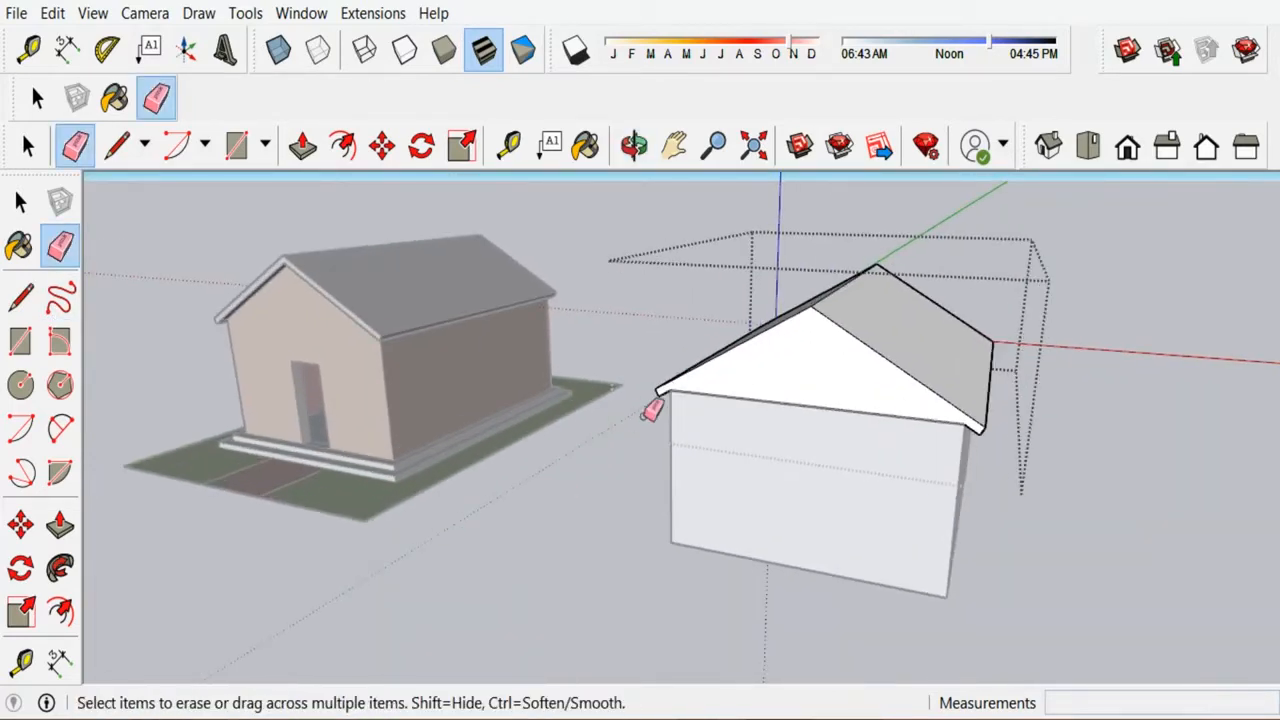
left_click(20, 297)
scroll(660, 370, "up", 2)
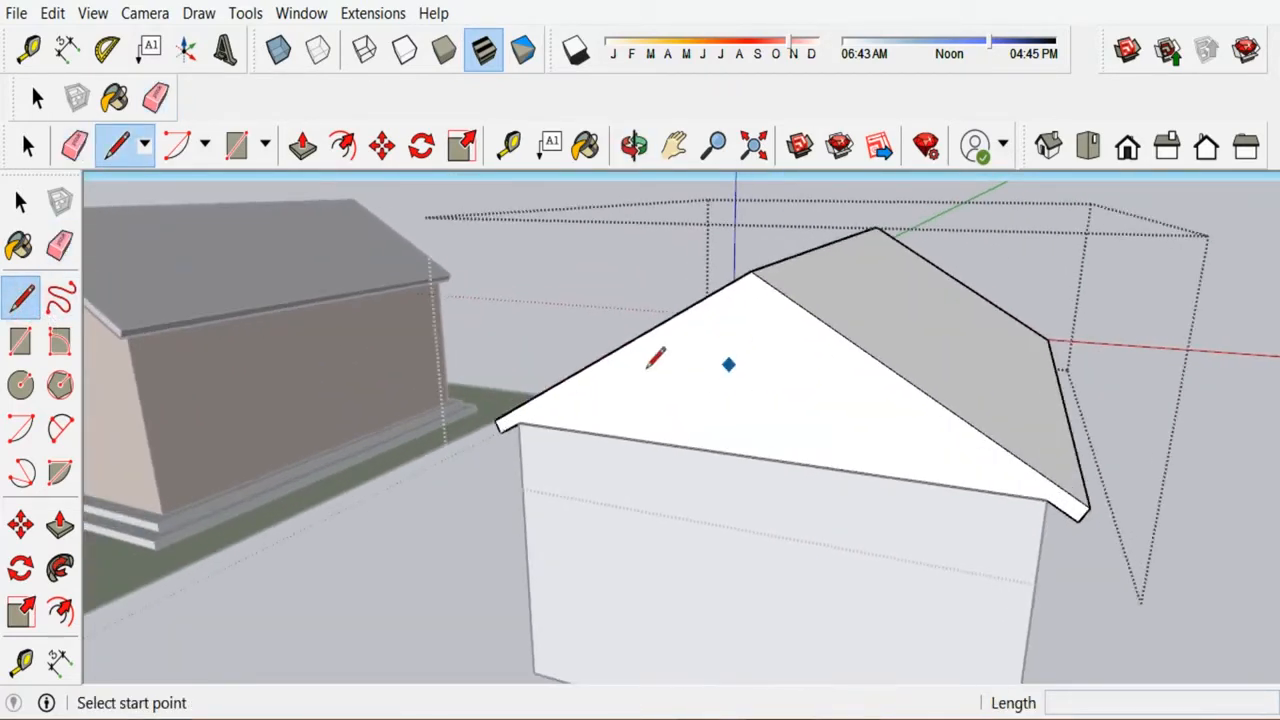
scroll(505, 415, "up", 2)
left_click(524, 421)
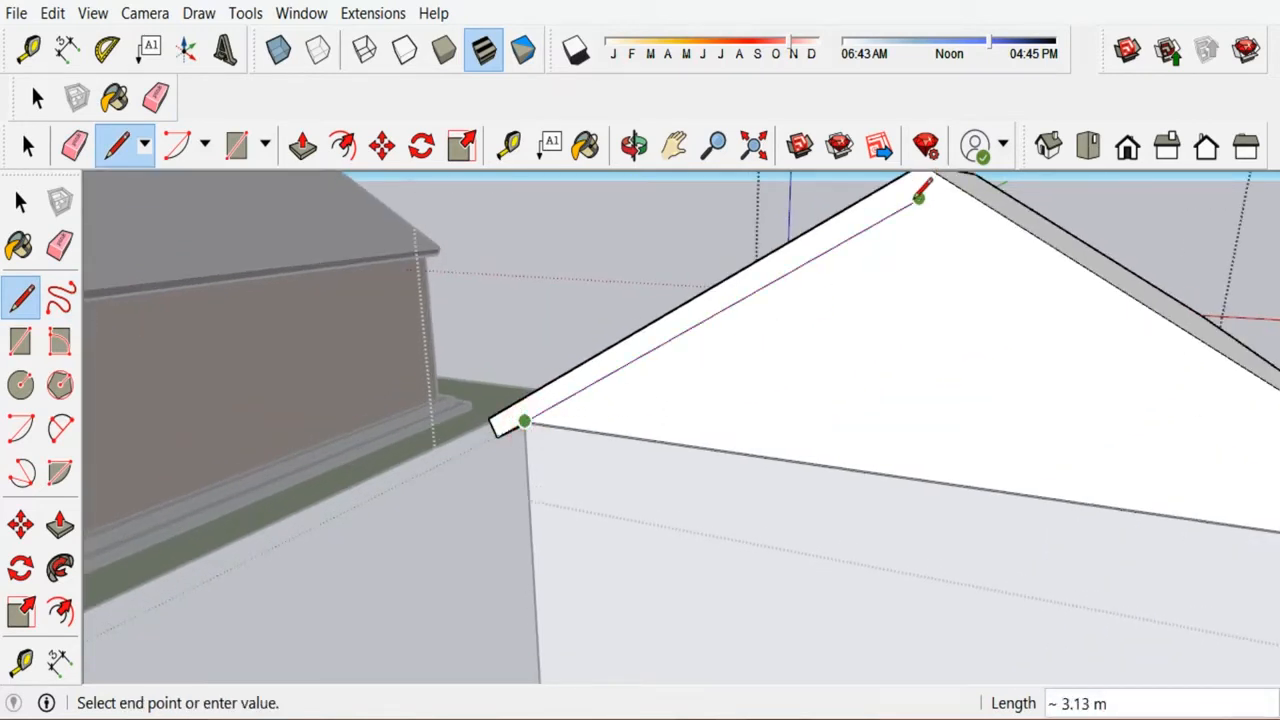
left_click(950, 178)
scroll(862, 348, "down", 3)
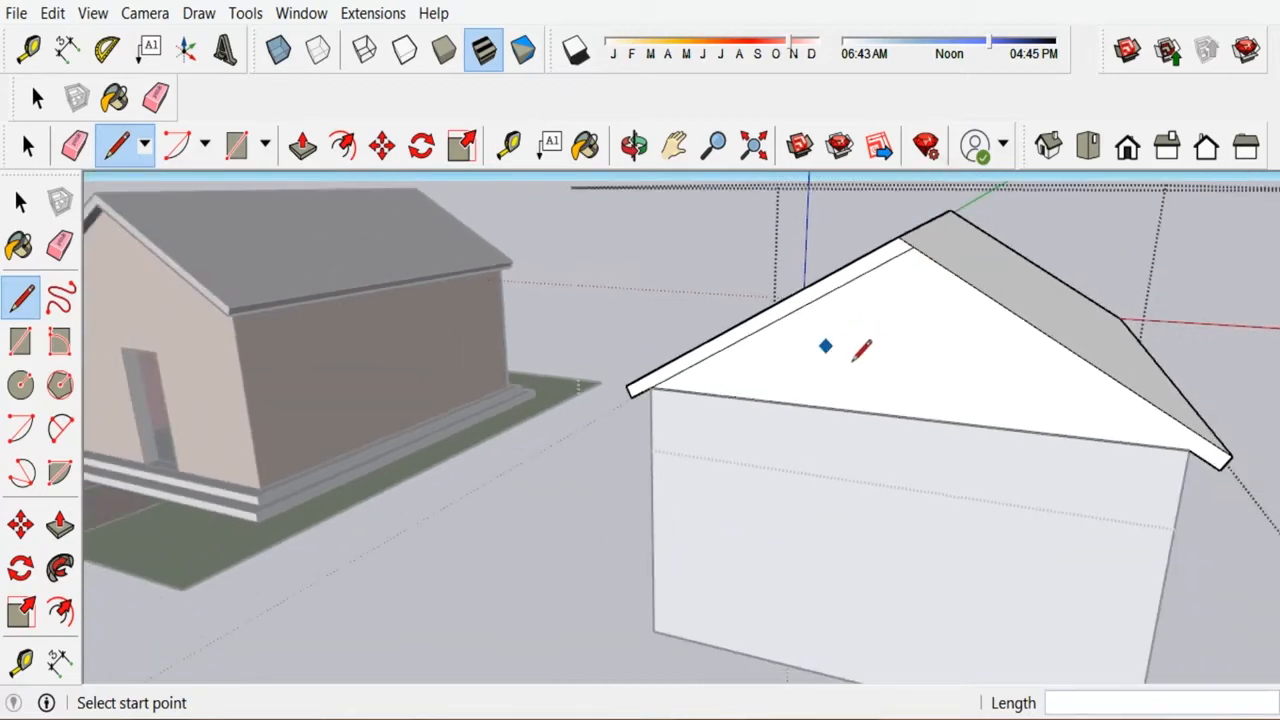
left_click(1188, 450)
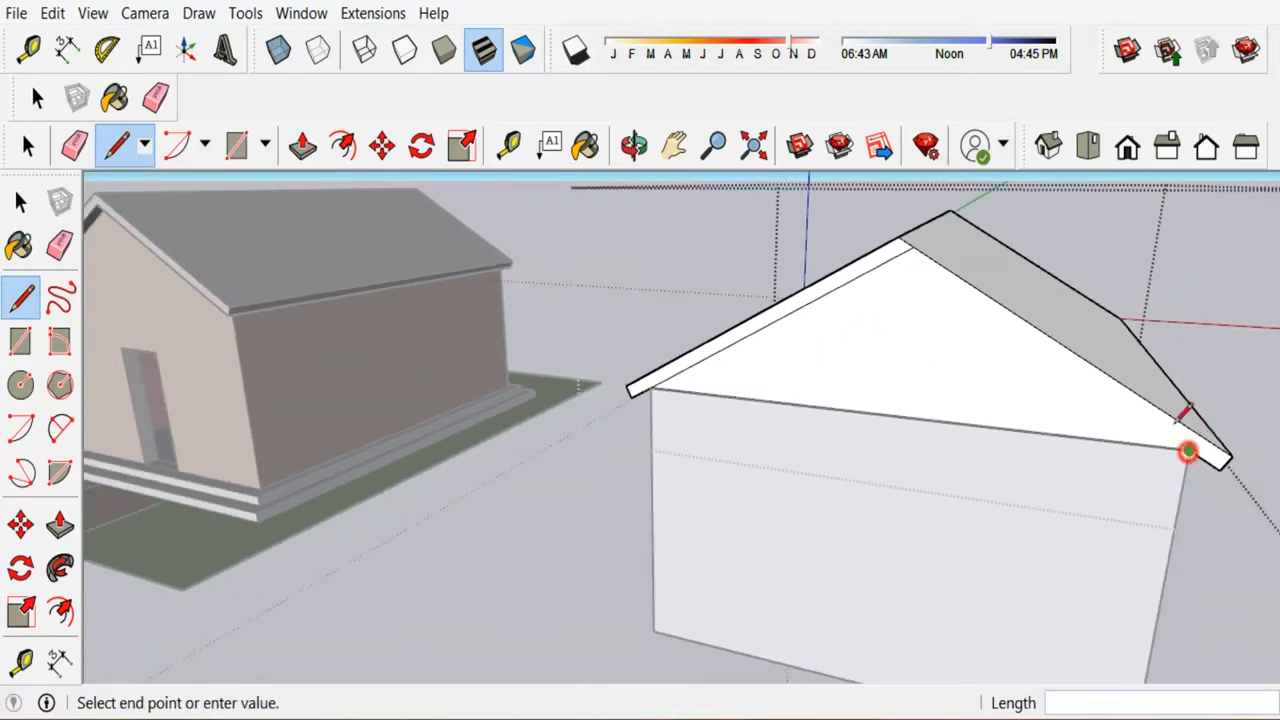
left_click(879, 247)
Erase the line ends that cross the roof band at the front gable's apex.
left_click(58, 250)
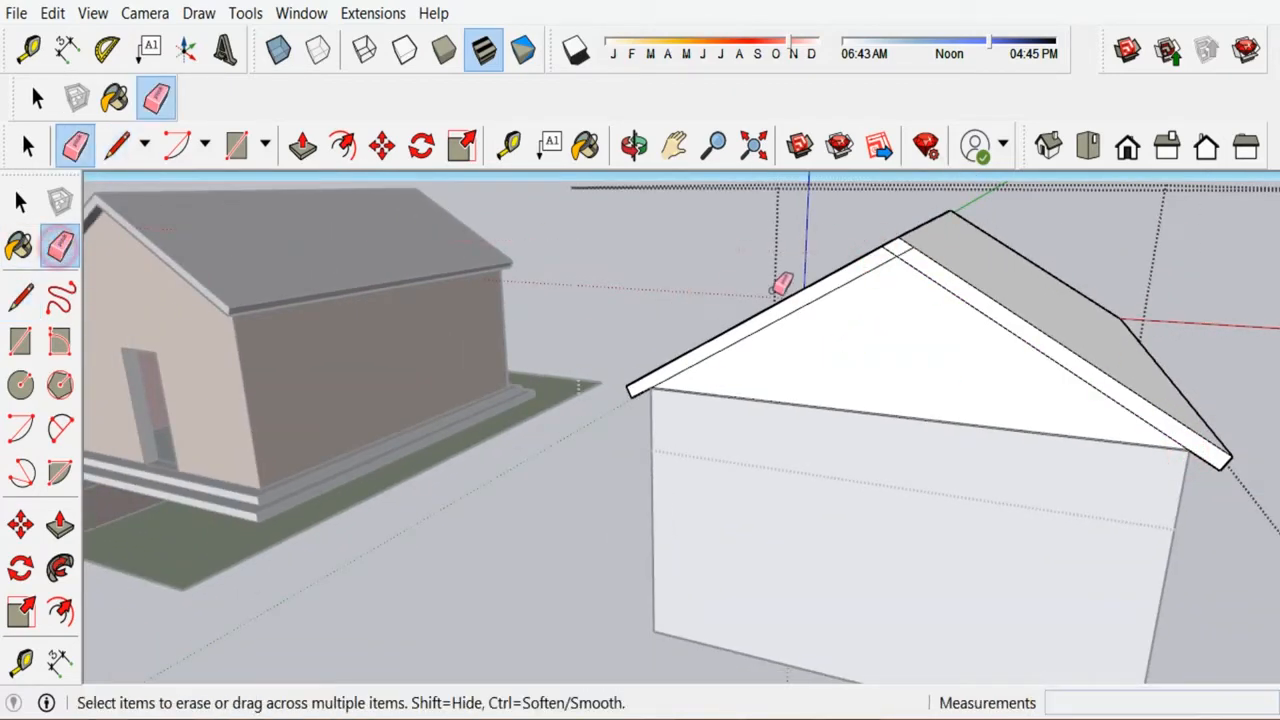
scroll(895, 240, "up", 3)
mouse_move(949, 233)
left_mouse_down()
mouse_move(986, 214)
mouse_move(986, 226)
left_mouse_up()
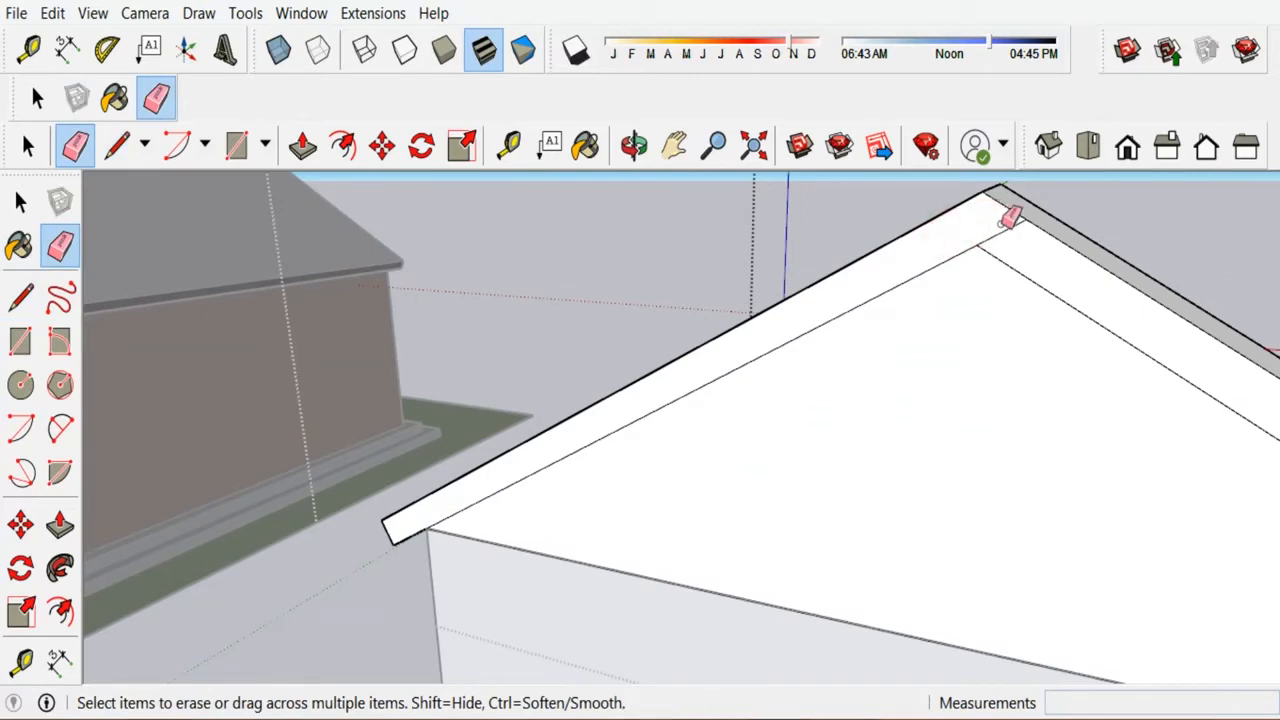
scroll(379, 391, "down", 5)
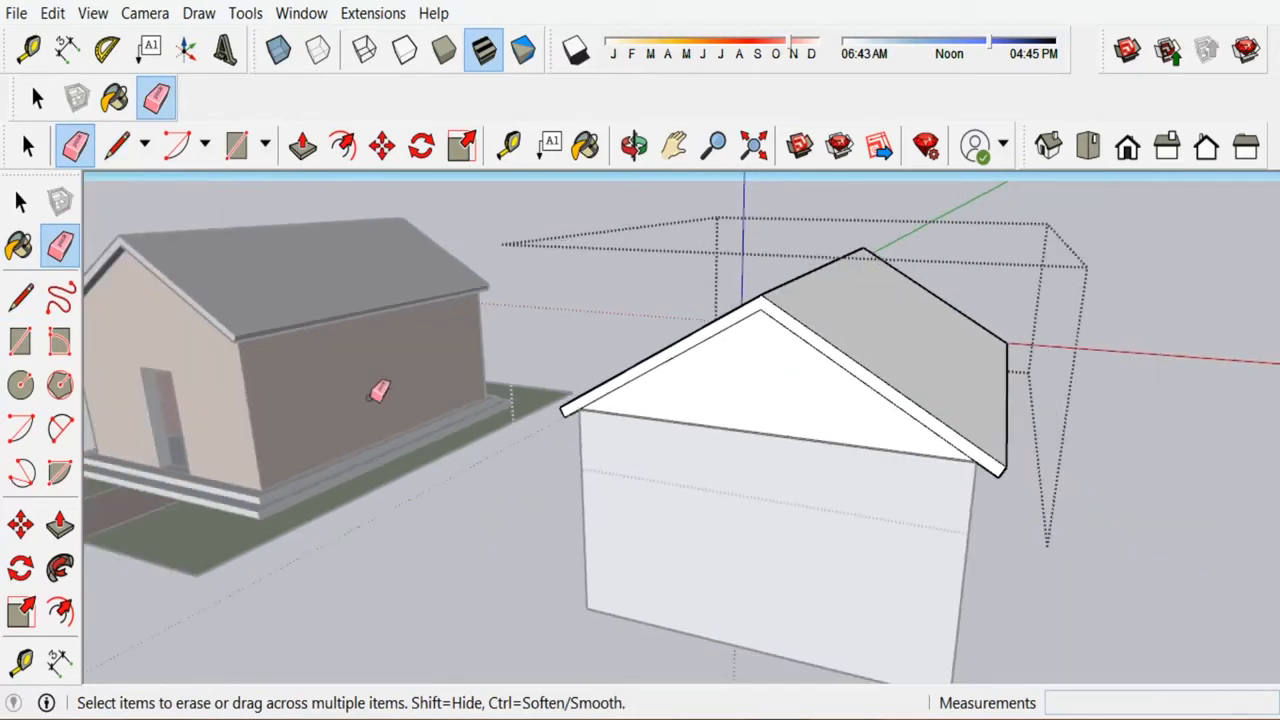
Push/Pull the sloping roof band on the front gable outward by 0.3 m as an overhang.
left_click(59, 524)
scroll(735, 330, "up", 2)
left_click(749, 314)
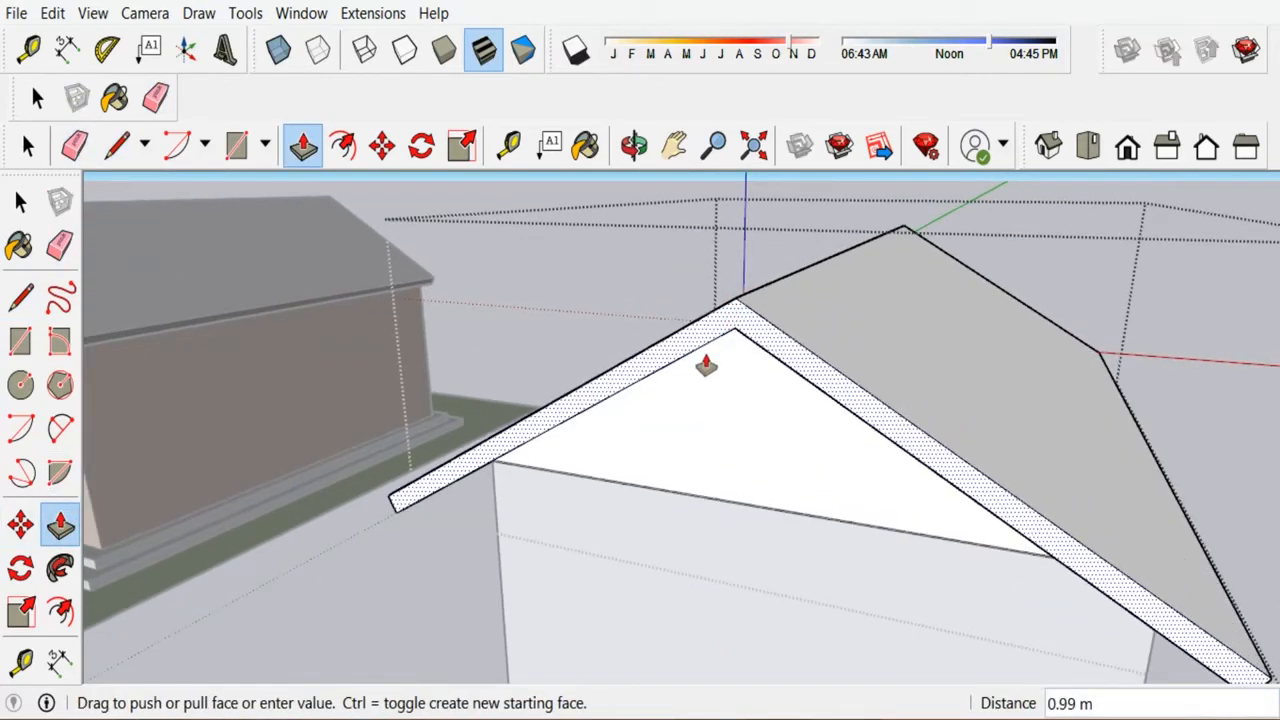
type(".3")
key("Return")
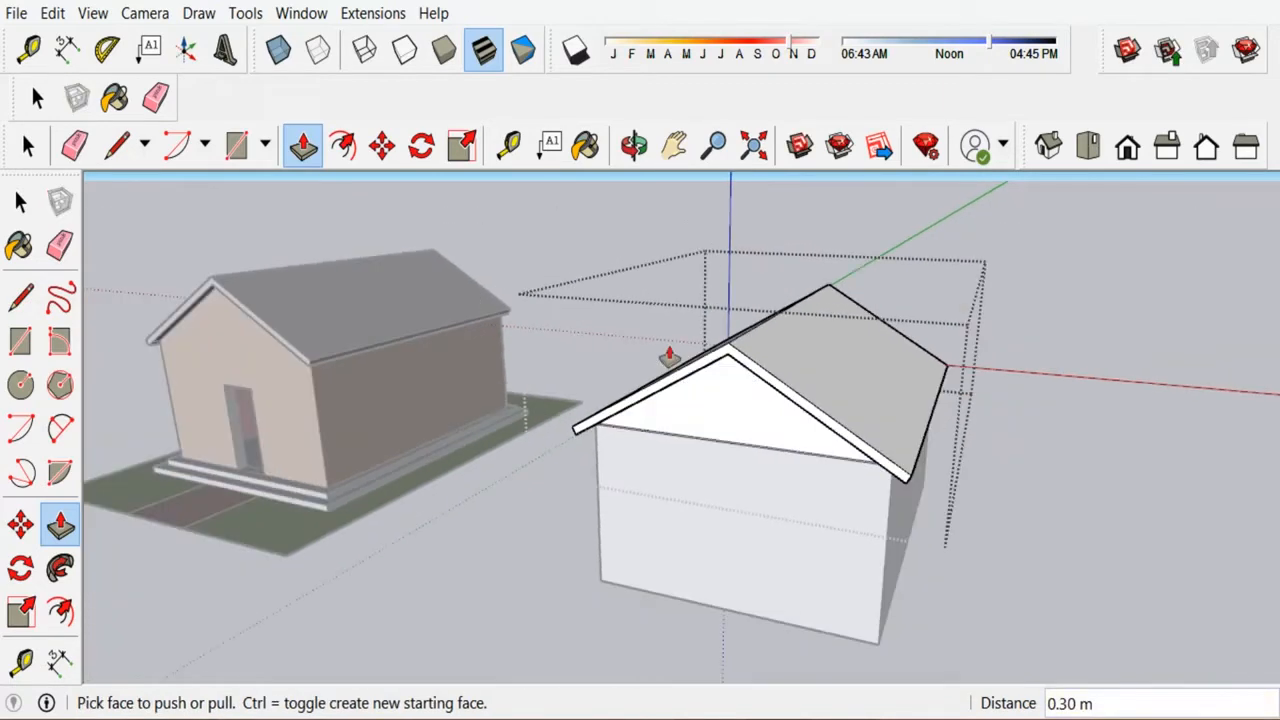
Draw two lines on the back gable from the wall's upper corners, parallel to the slopes, meeting below the apex.
scroll(723, 423, "down", 3)
middle_click_drag(665, 492, 331, 557)
middle_click_drag(914, 417, 523, 417)
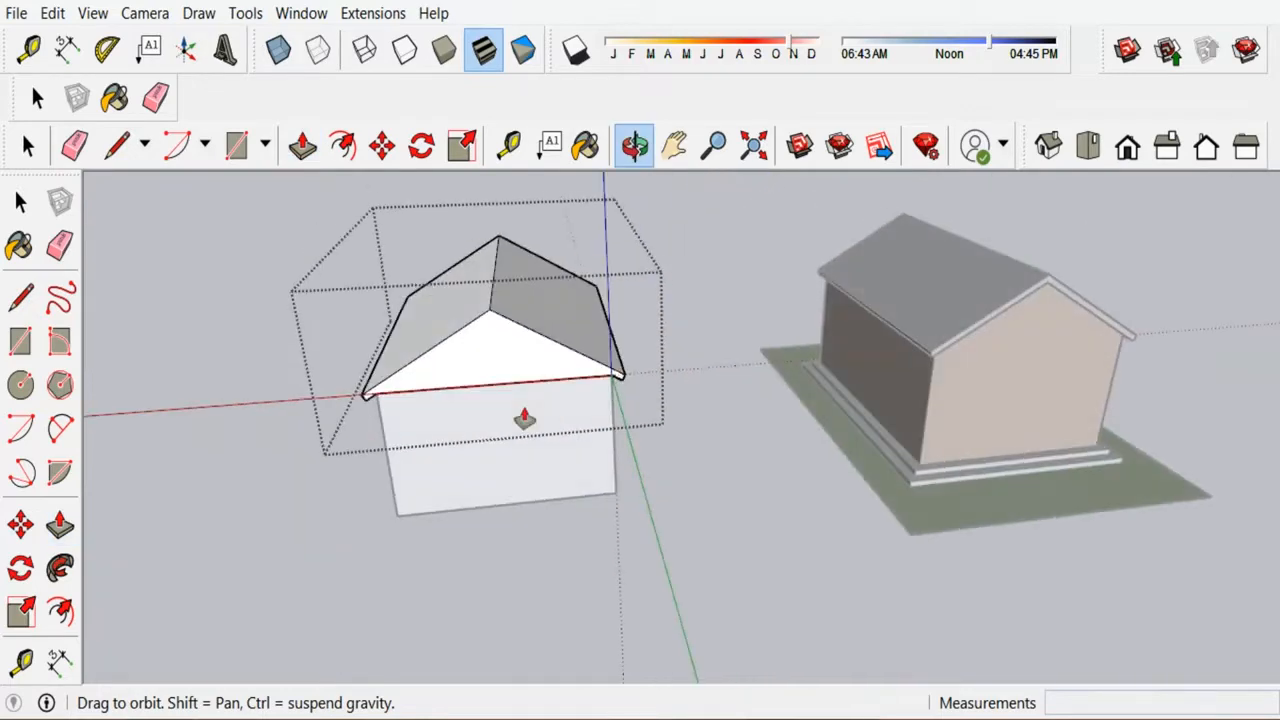
scroll(465, 330, "up", 3)
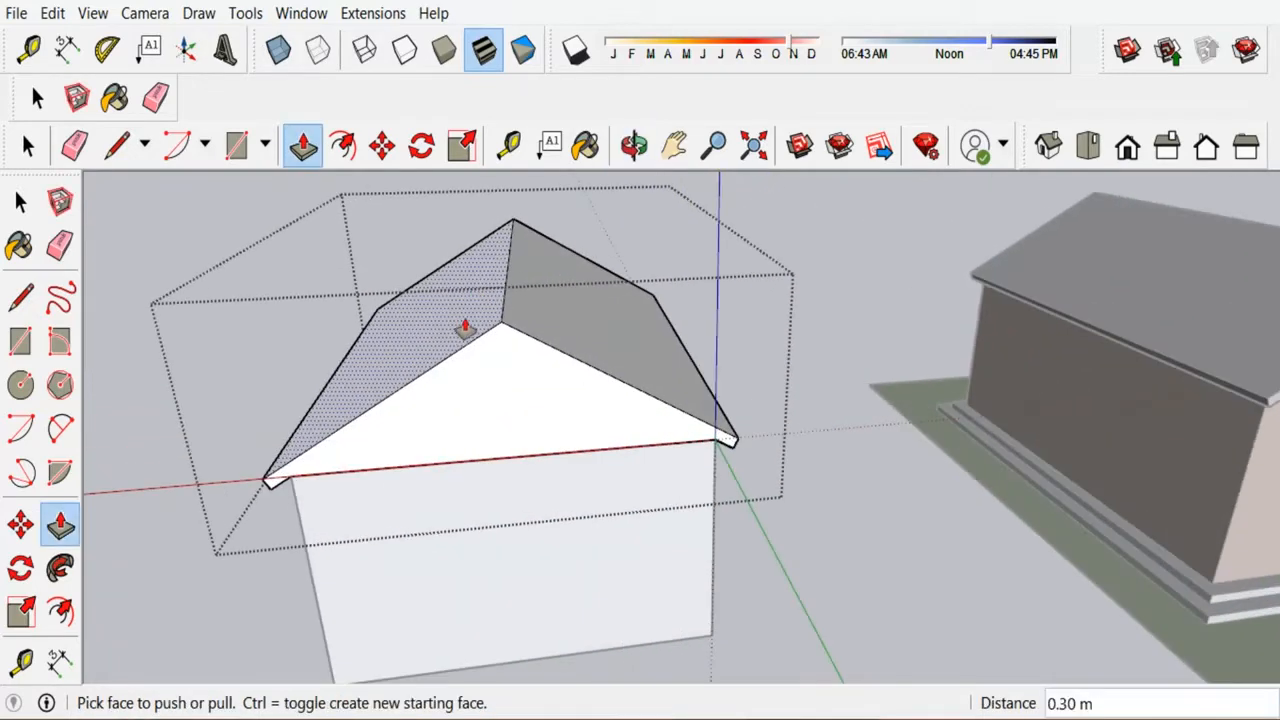
left_click(21, 297)
left_click(290, 476)
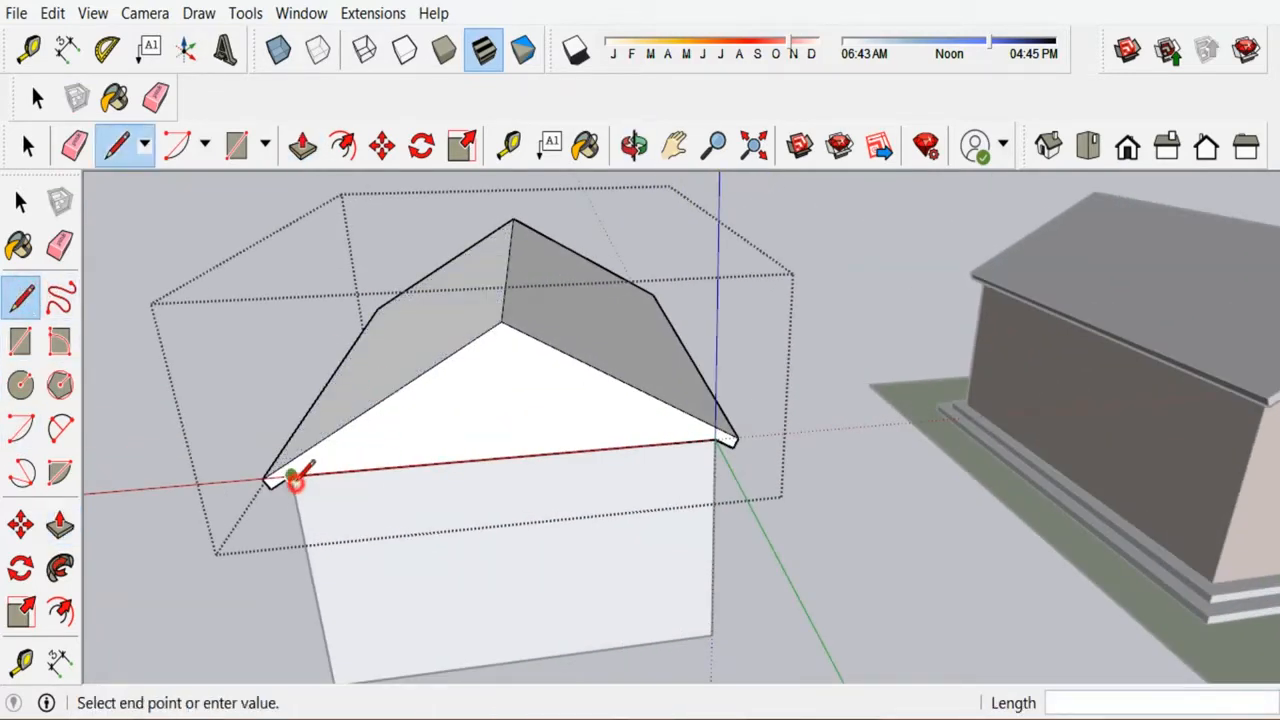
left_click(504, 337)
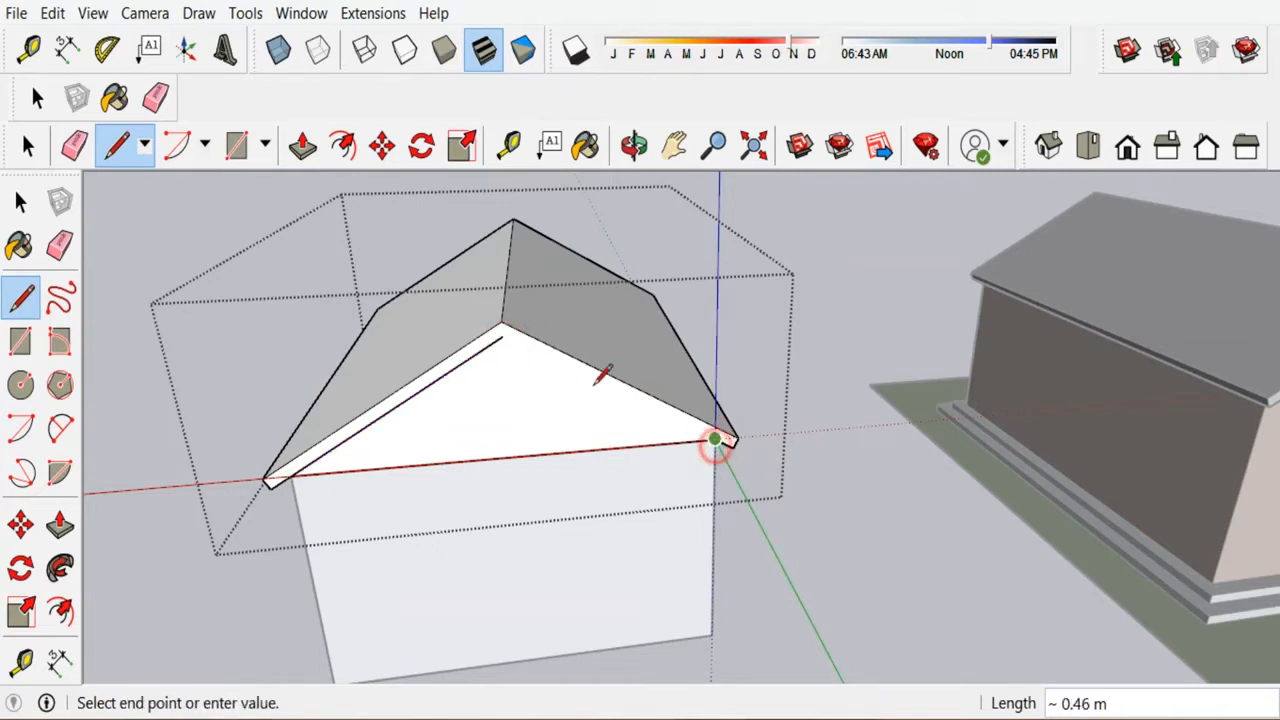
left_click(503, 340)
Push/Pull the sloping roof band on the back gable outward by 0.3 m as an overhang.
left_click(60, 525)
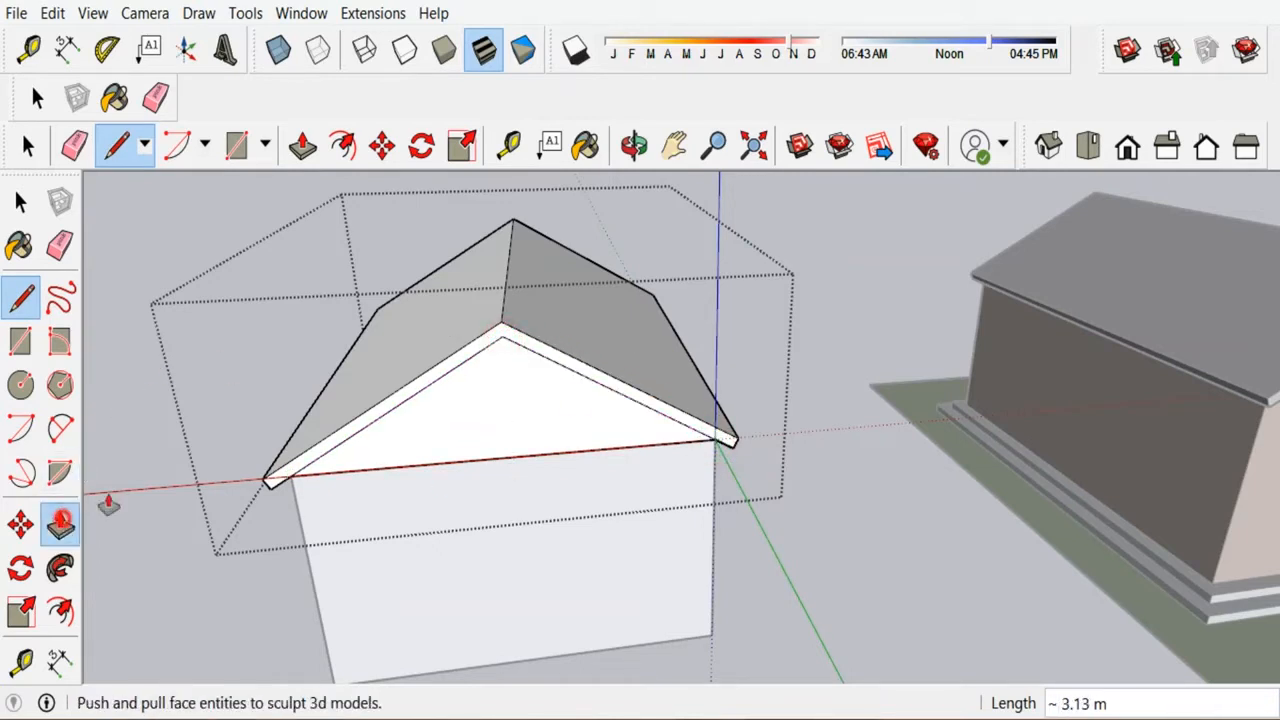
left_click(486, 354)
scroll(486, 354, "up", 3)
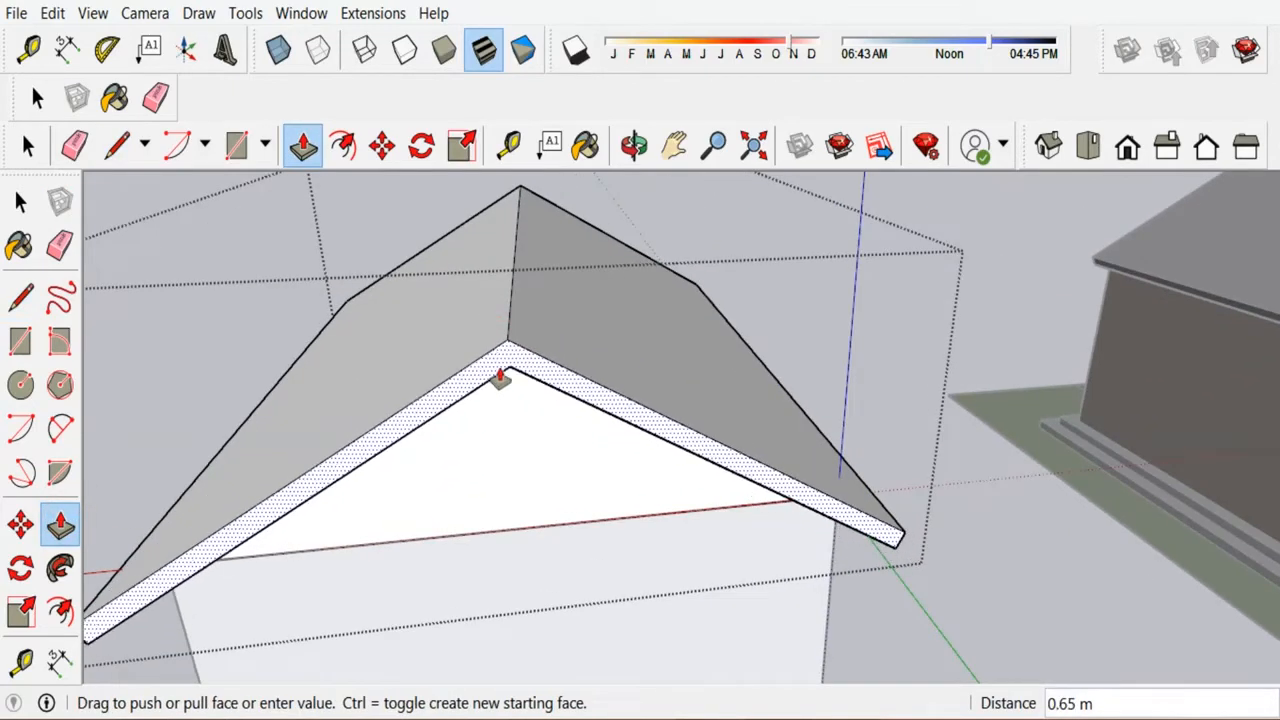
type(".3")
key("Return")
scroll(500, 375, "down", 6)
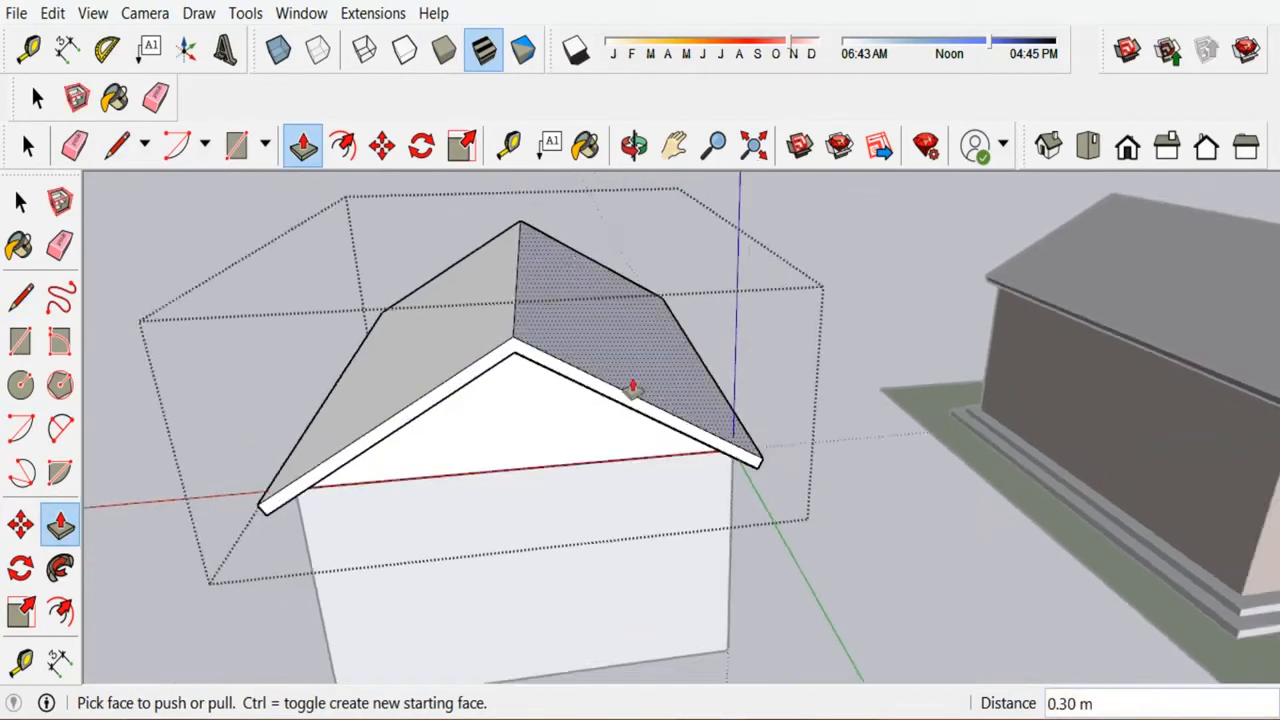
middle_click_drag(343, 434, 208, 388)
left_click(549, 566)
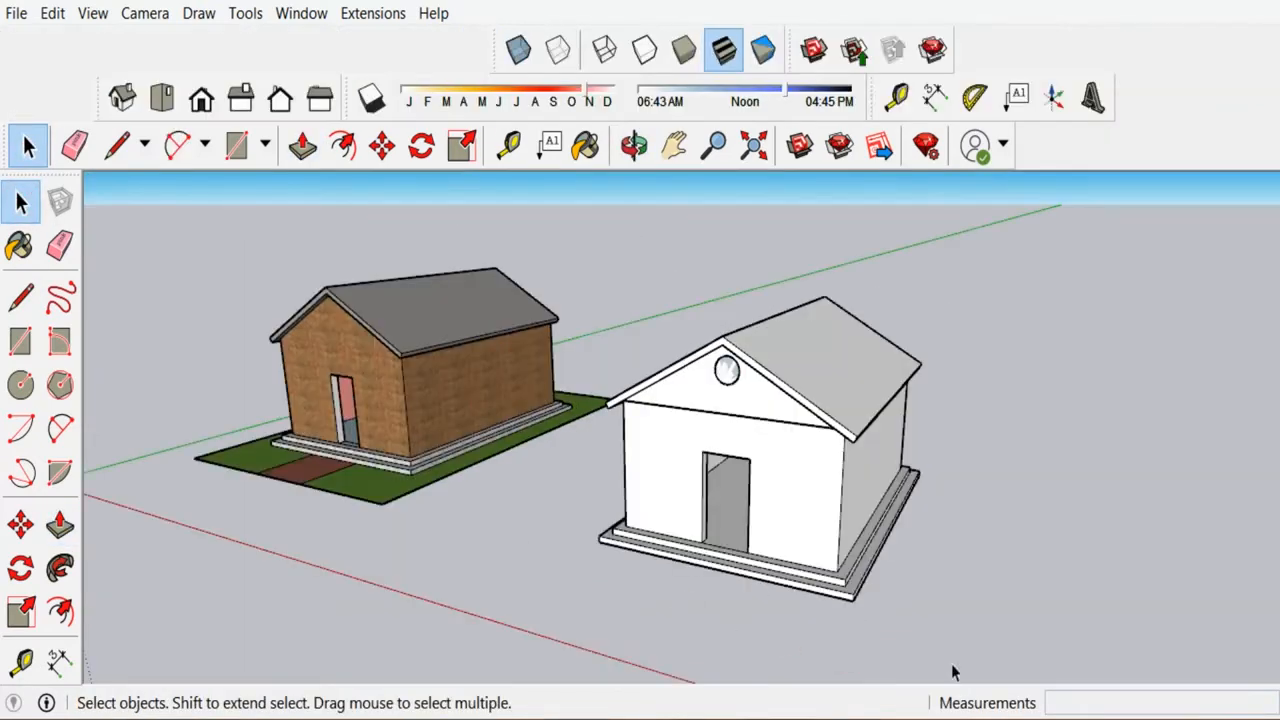
Activate the Paint Bucket tool to bring up the Materials library beside the white house.
scroll(930, 620, "down", 2)
scroll(696, 497, "up", 3)
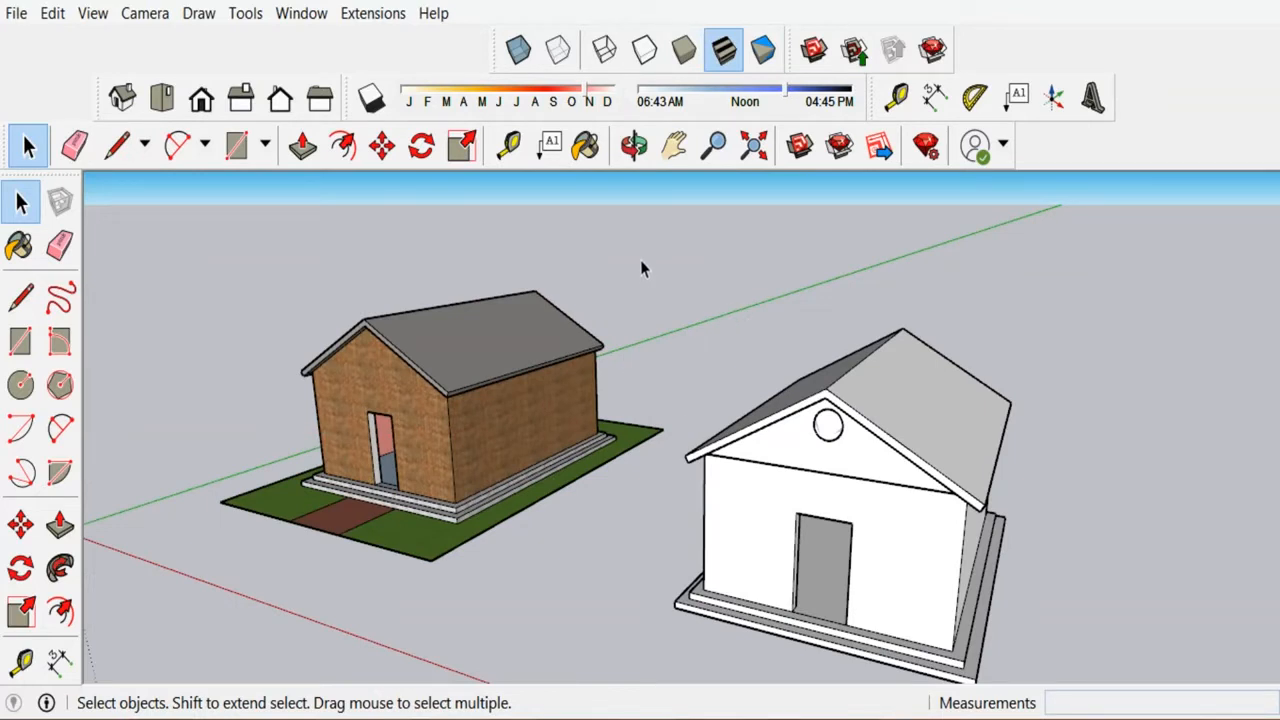
left_click(19, 249)
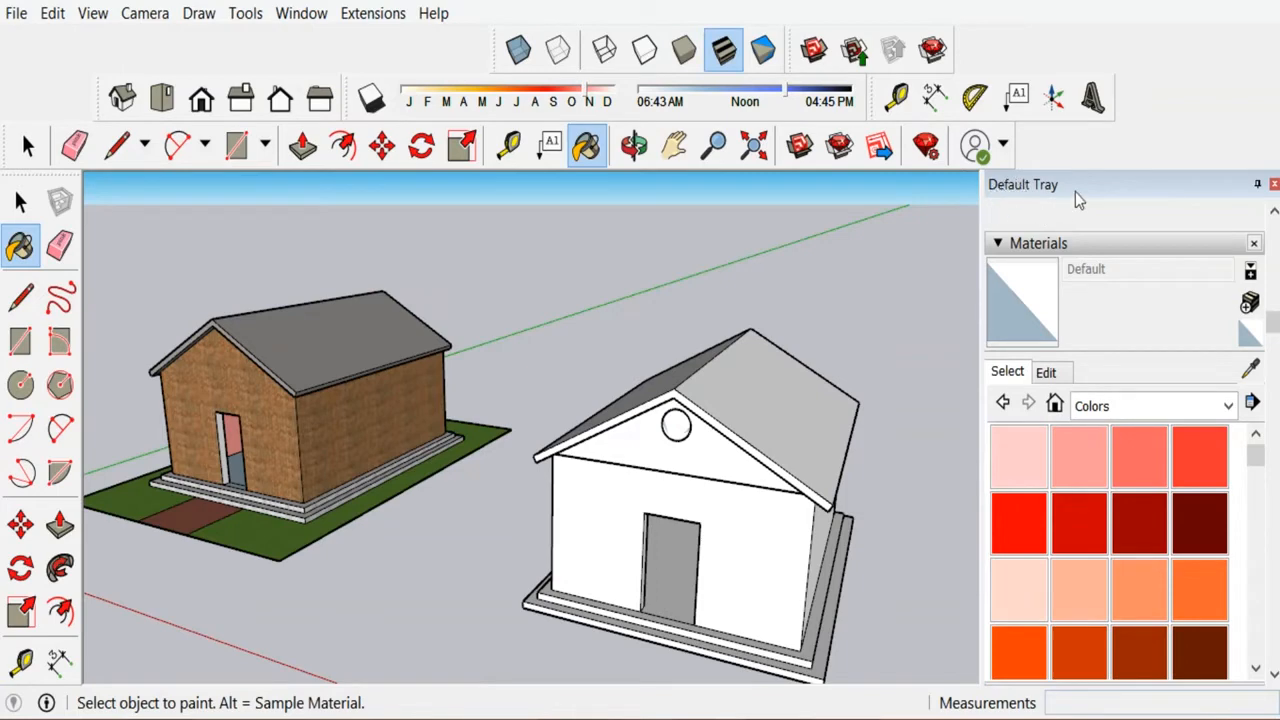
Hide the Default Tray and show it again, and collapse and re-expand its Materials section.
left_click(290, 22)
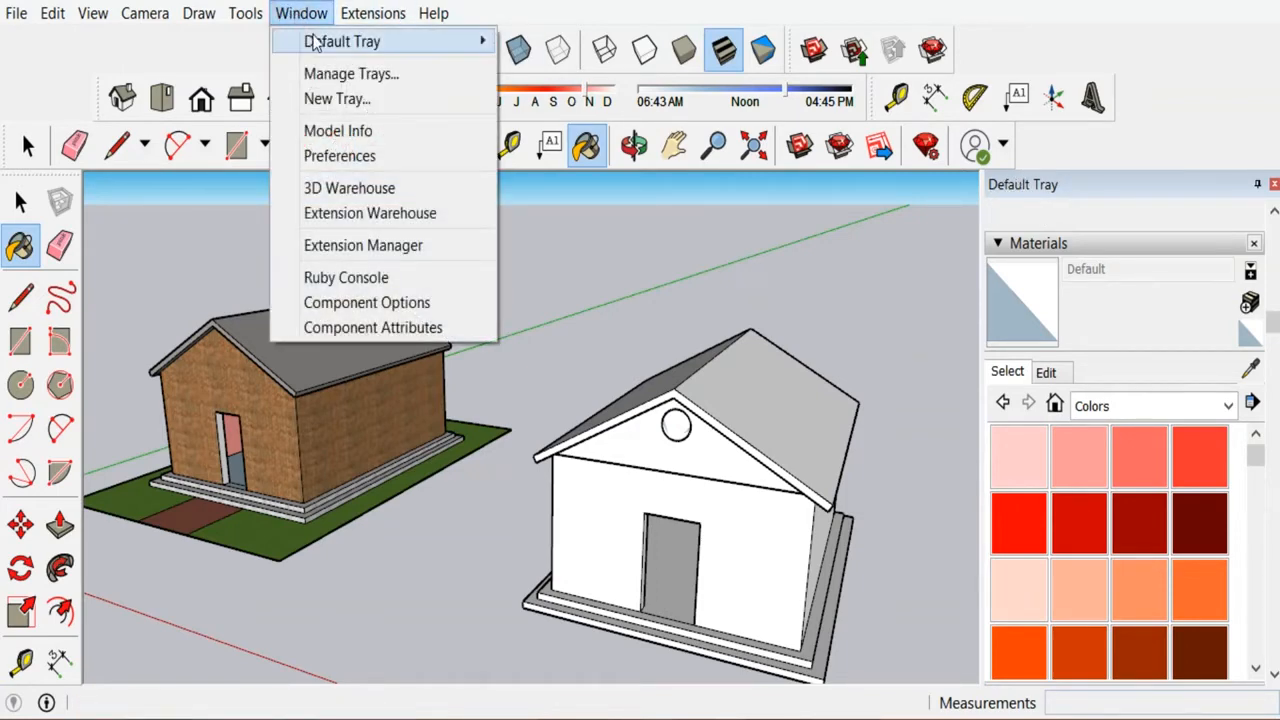
mouse_move(310, 42)
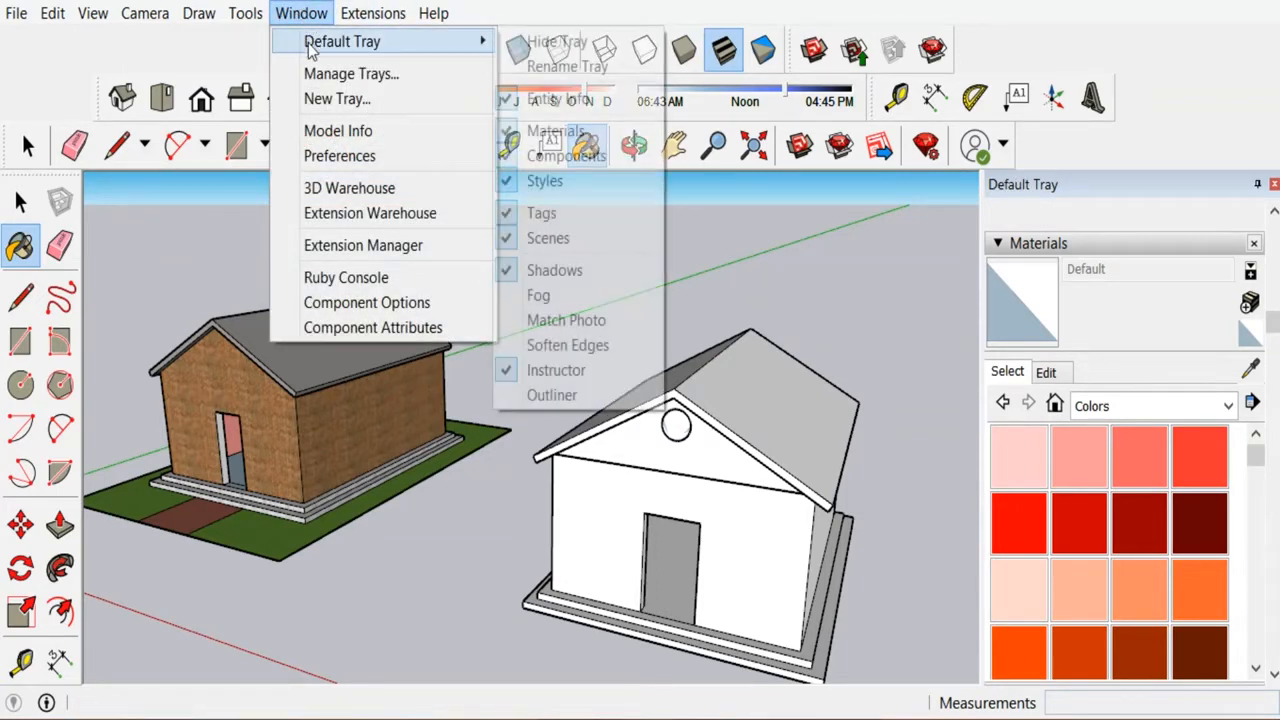
left_click(541, 42)
left_click(296, 20)
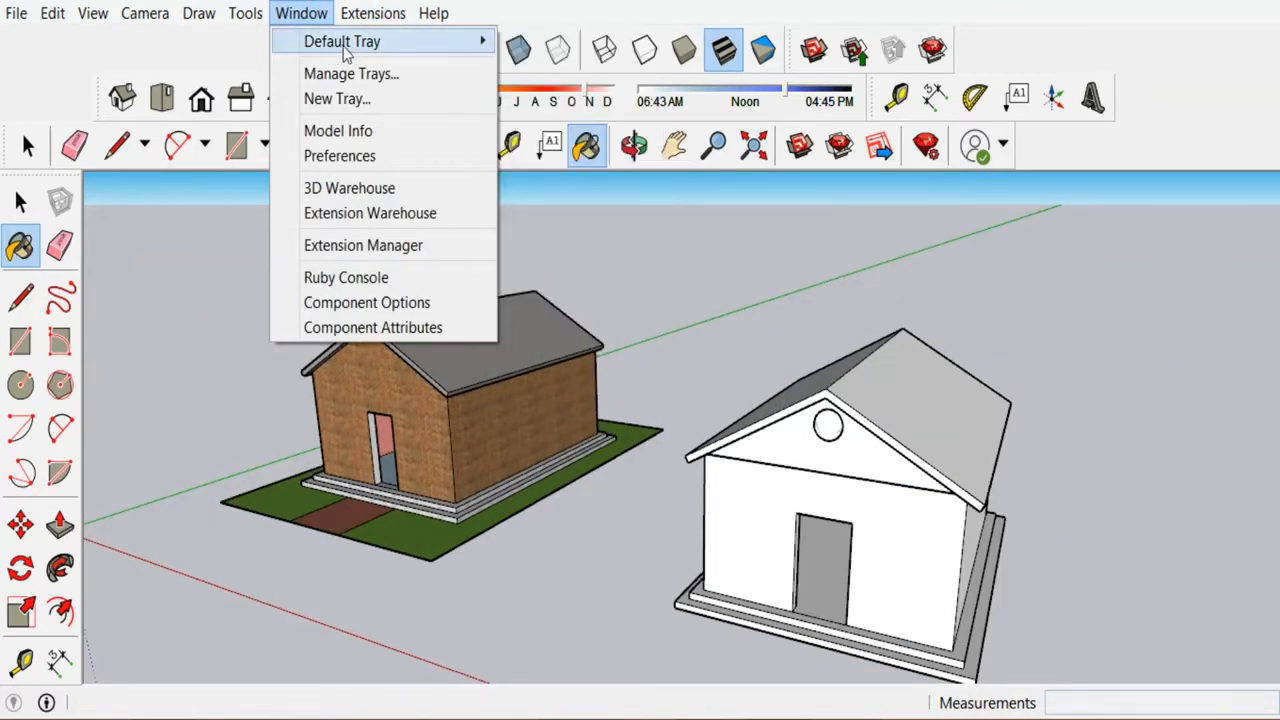
left_click(555, 40)
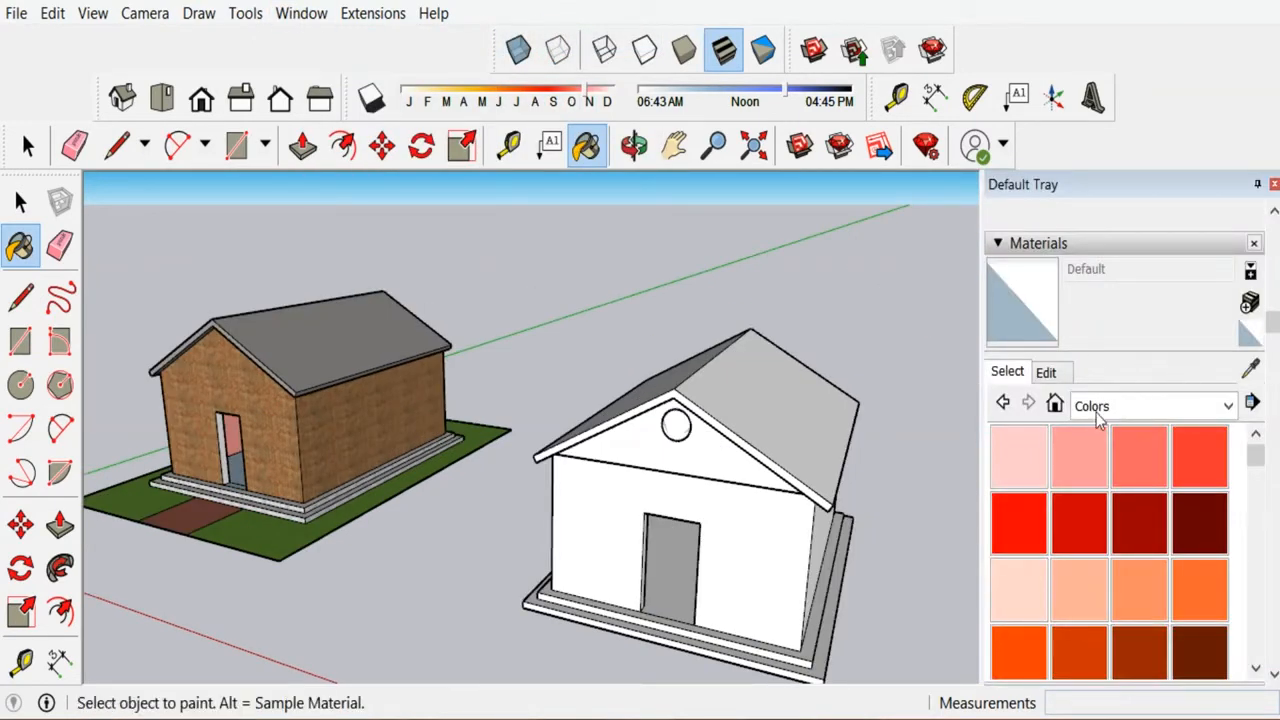
left_click(1070, 243)
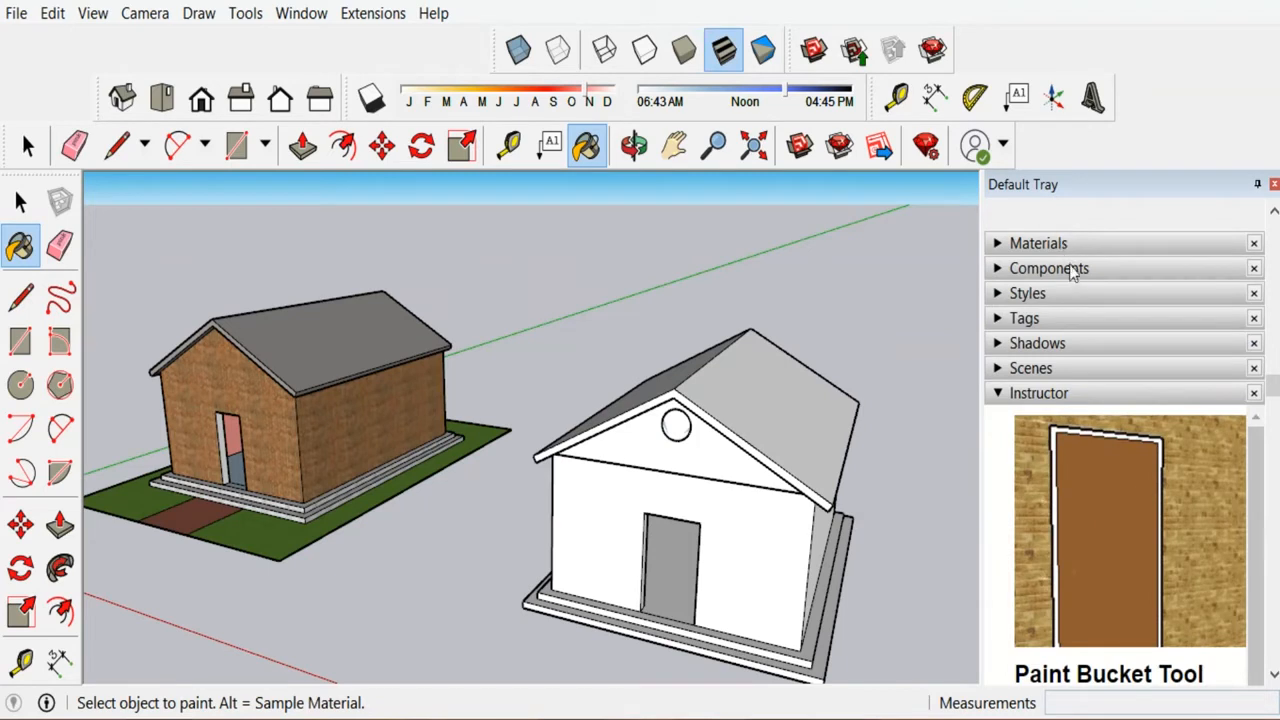
left_click(1052, 245)
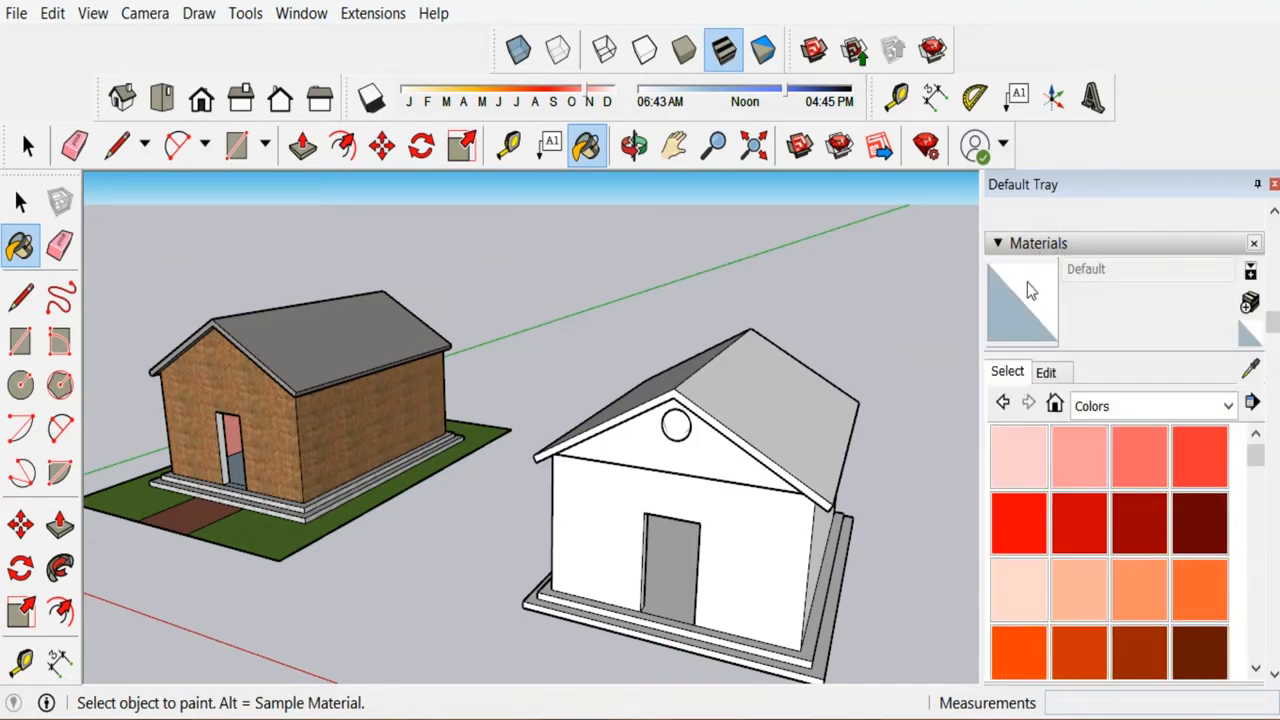
Paint the white house's roof and gable with Concrete Aggregate Smoke from the Asphalt and Concrete collection.
left_click(1230, 405)
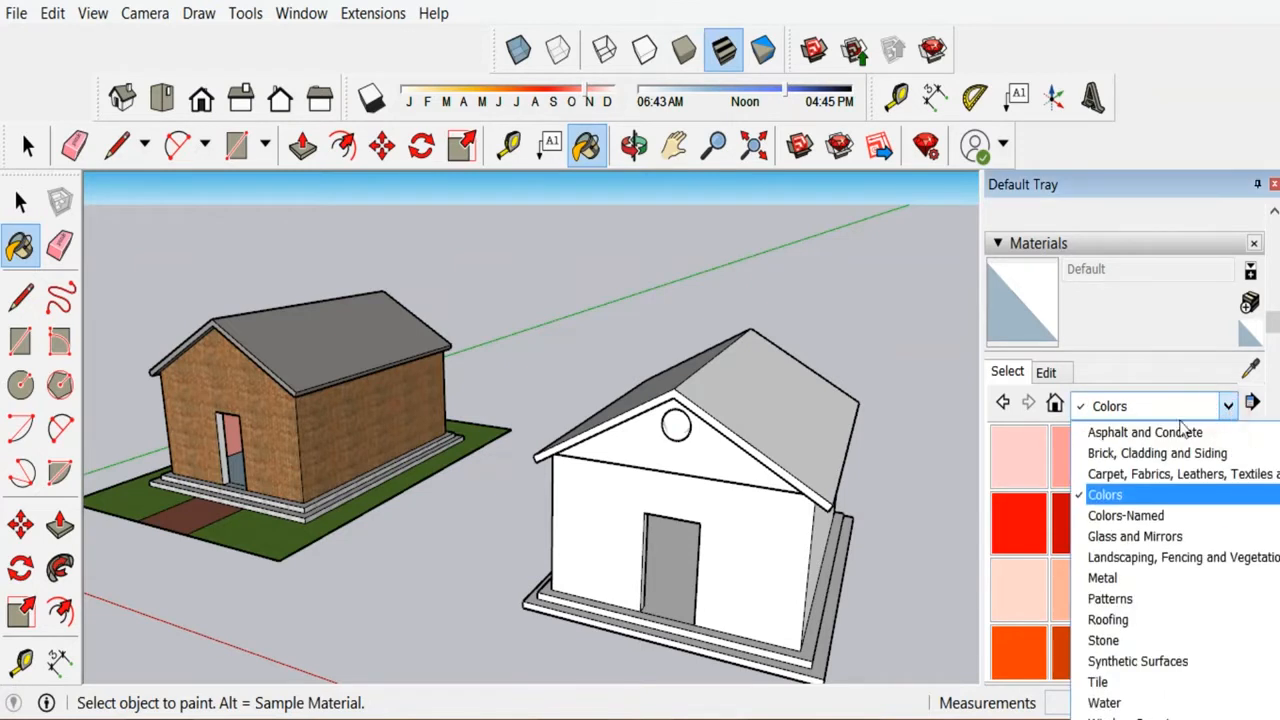
left_click(1160, 433)
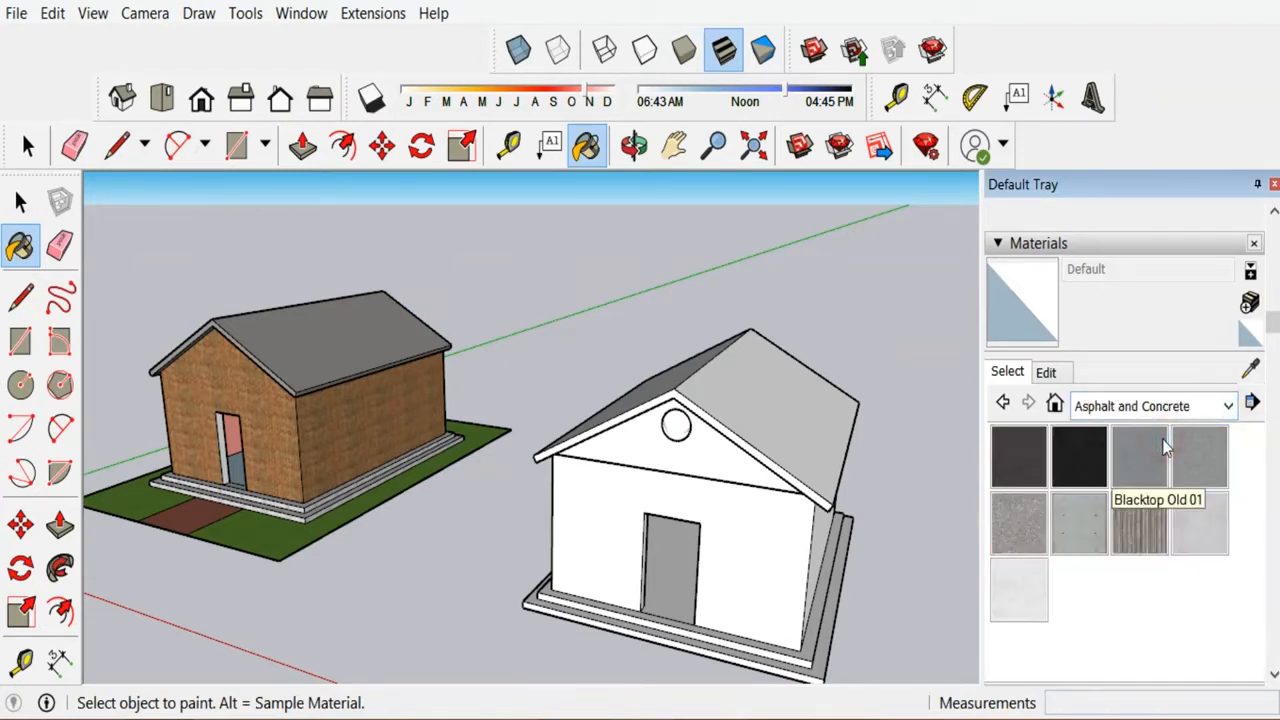
left_click(1016, 522)
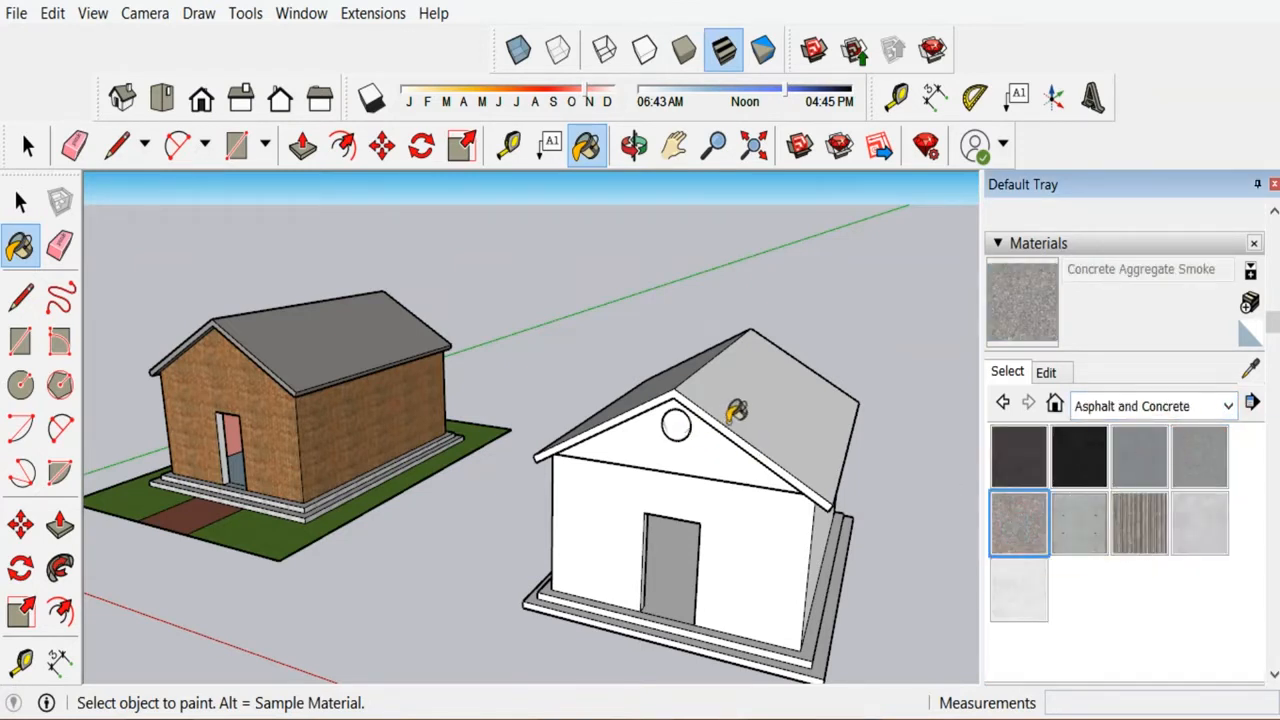
left_click(747, 405)
scroll(706, 420, "up", 2)
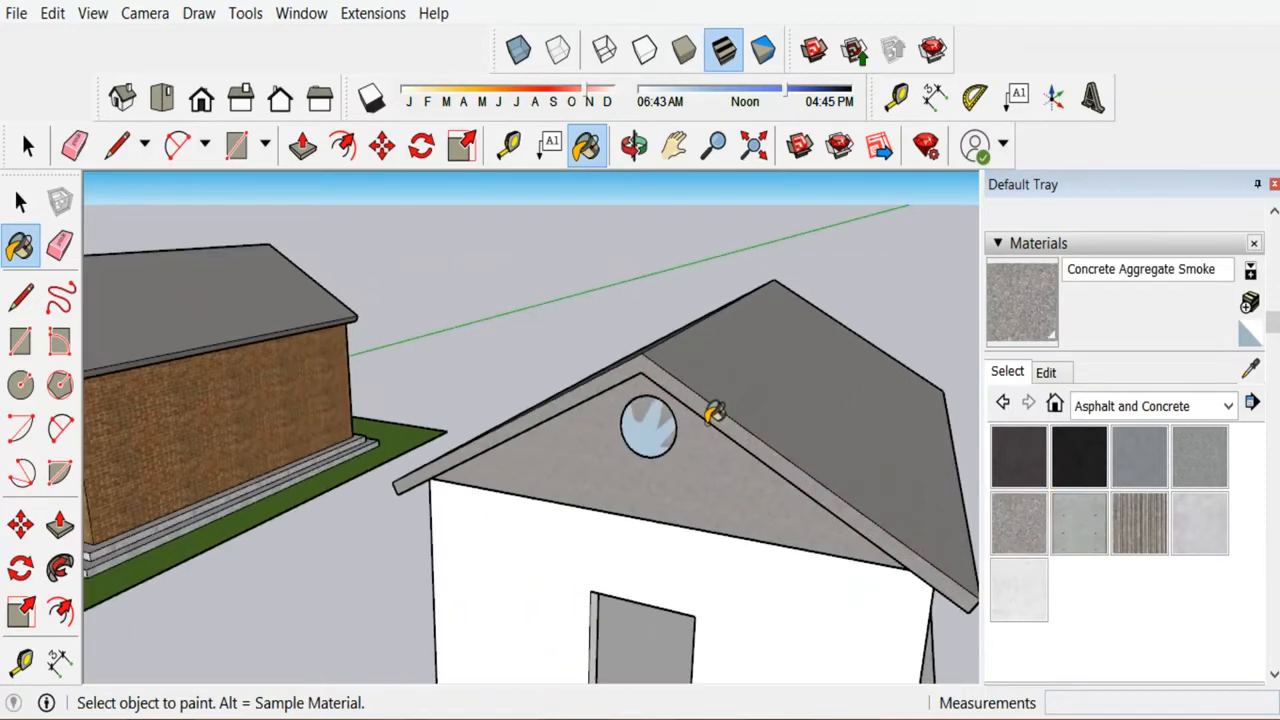
scroll(712, 420, "down", 1)
Repaint the roof and gable with Roofing Scalloped from the Roofing collection.
left_click(1226, 406)
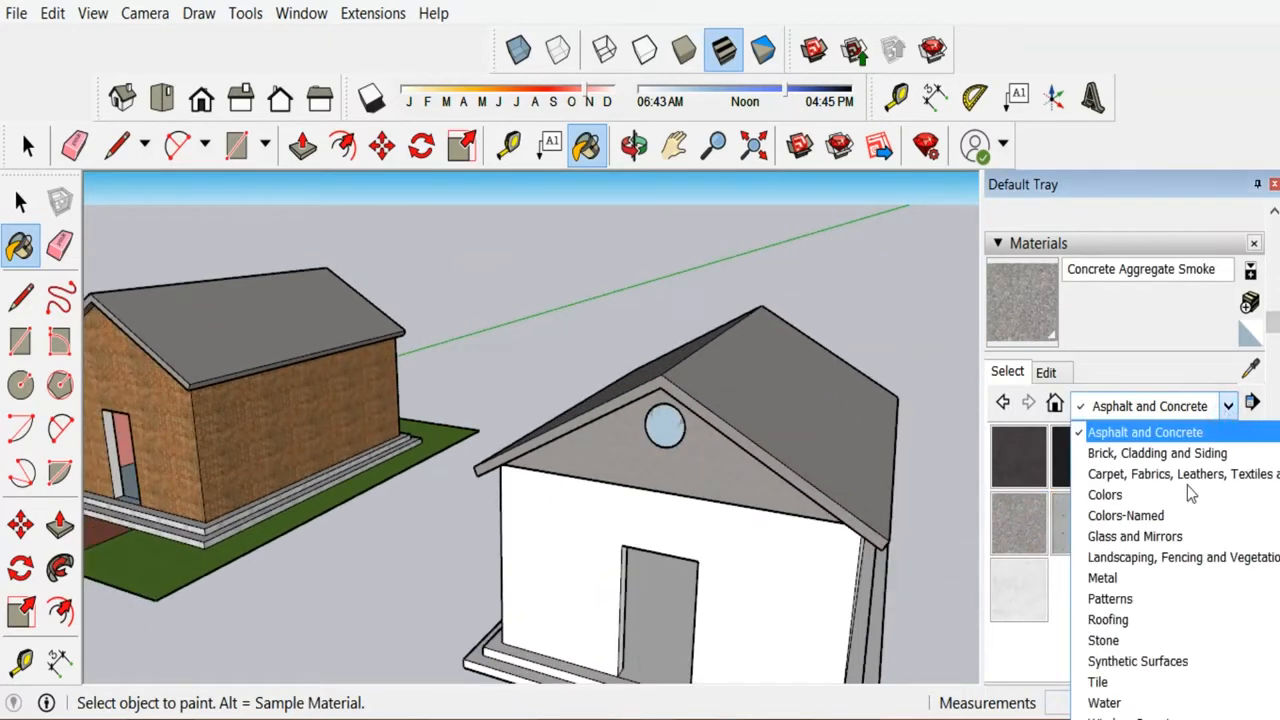
left_click(1129, 619)
left_click(1079, 457)
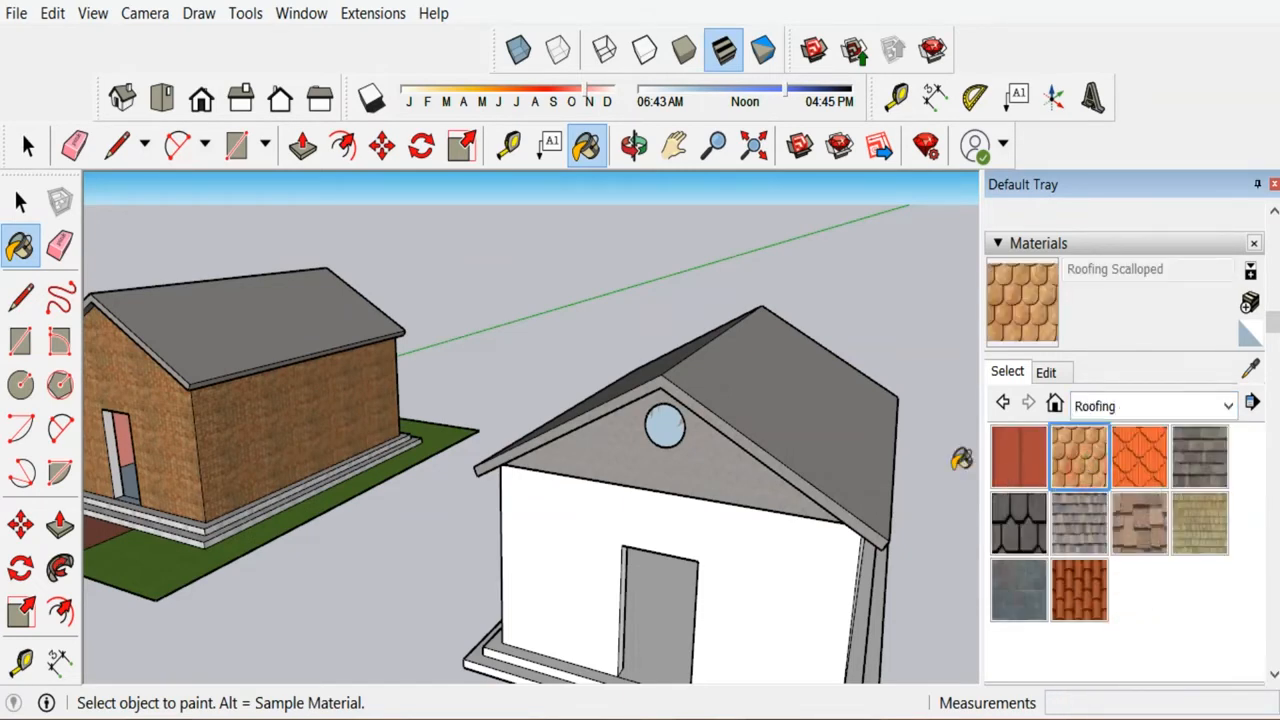
left_click(829, 429)
scroll(830, 430, "up", 2)
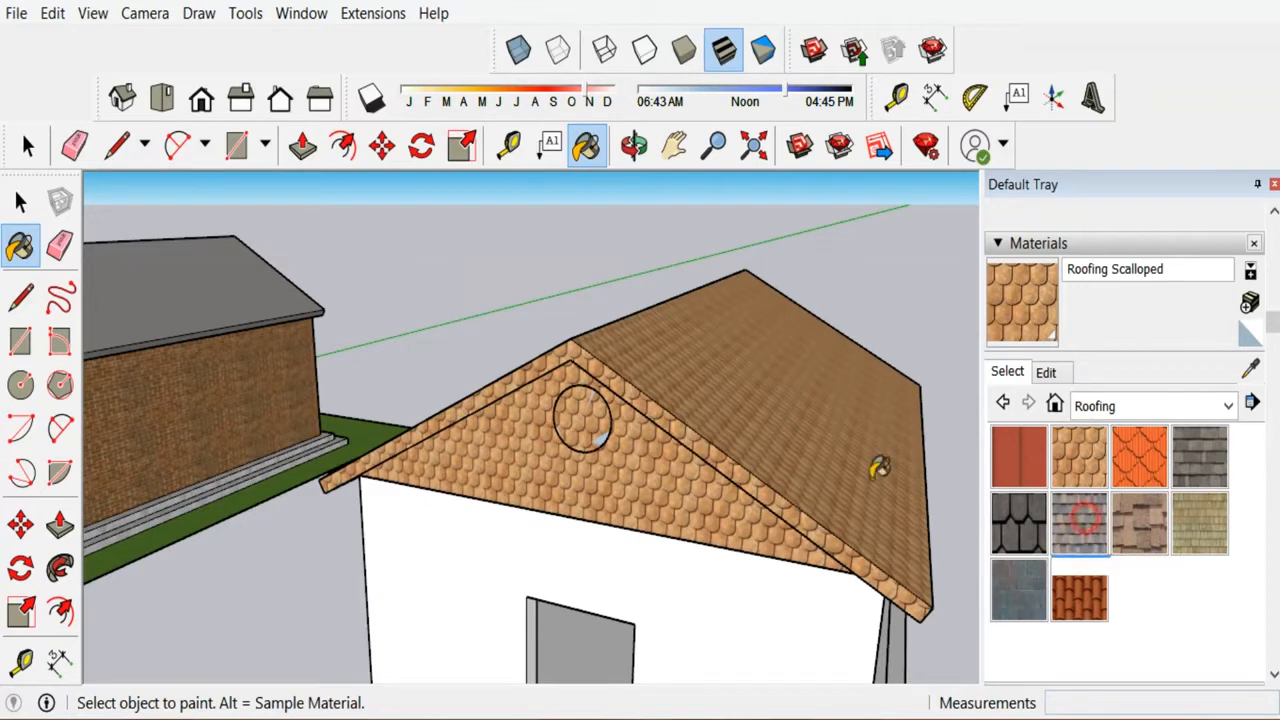
Try the Roofing Shingles Multi material on the roof and gable.
left_click(1084, 518)
left_click(774, 442)
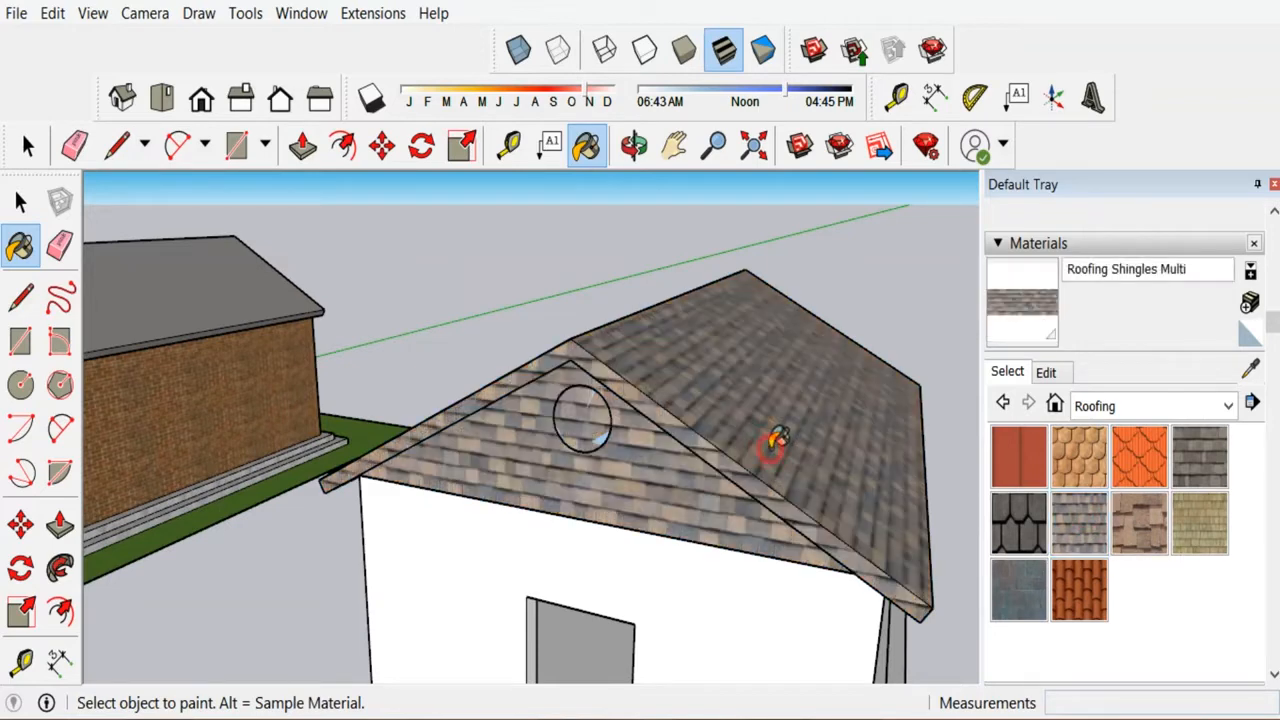
left_click(1211, 411)
left_click(1211, 411)
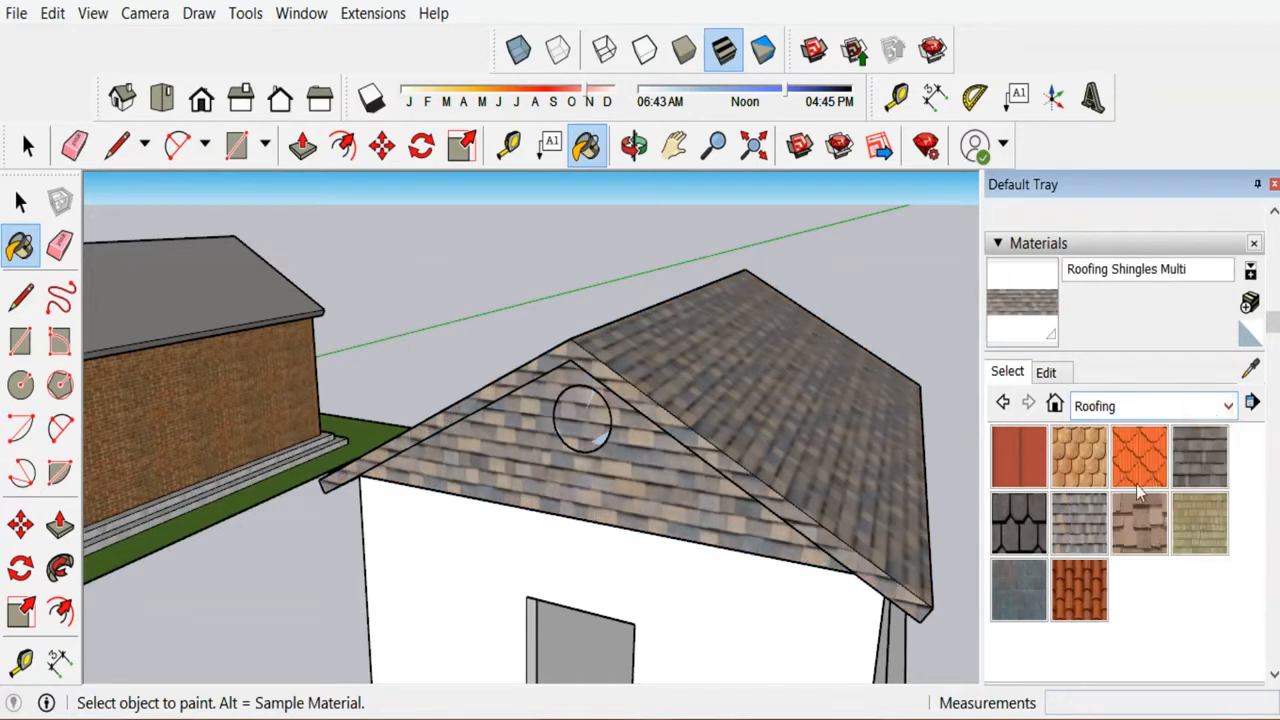
Try Roofing Shingles Asphalt and the red Roofing Metal Standing Seam material on the roof and gable.
left_click(1200, 474)
left_click(776, 443)
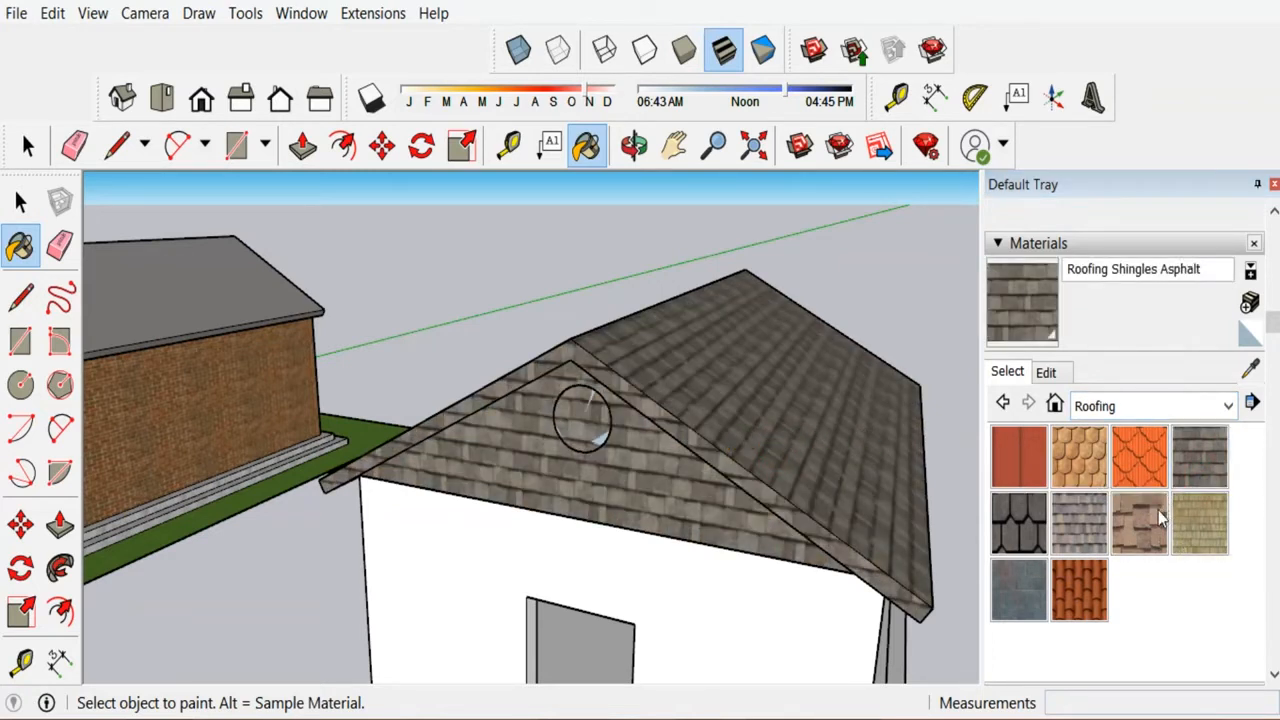
left_click(1018, 456)
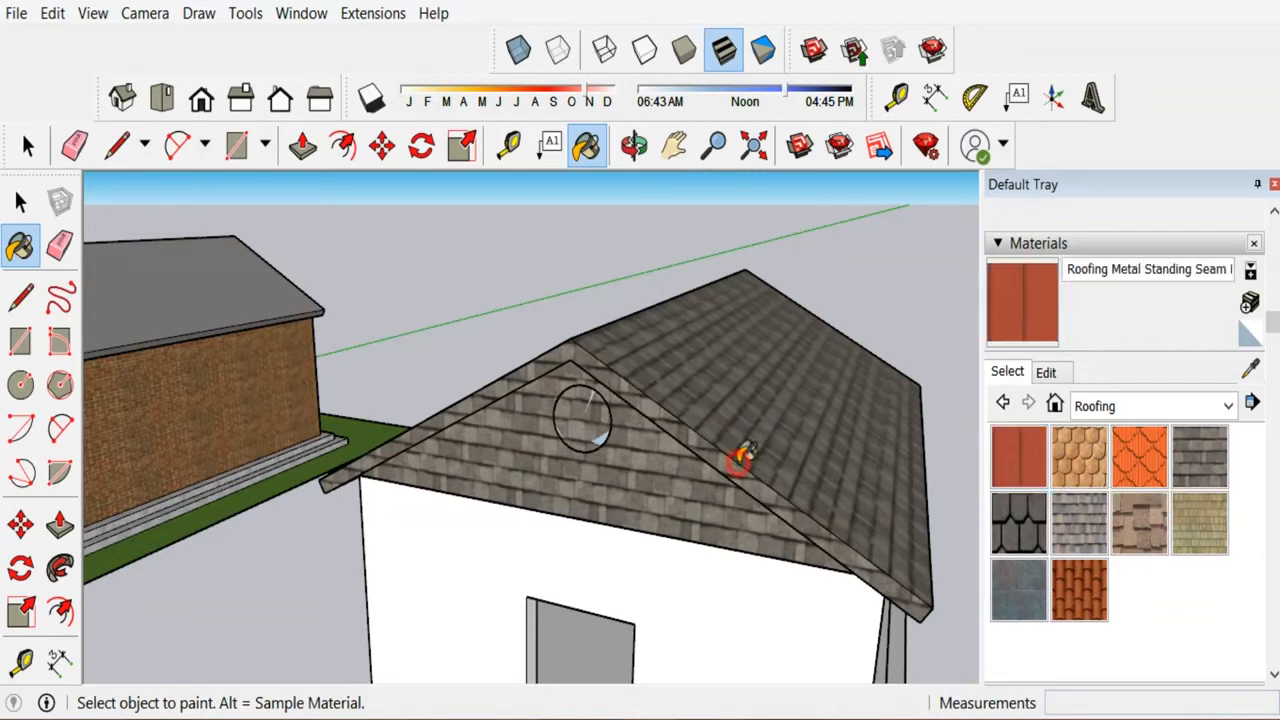
left_click(750, 447)
Paint the roof and gable with Roofing Shingles Multi and return to the Select tool.
left_click(1079, 522)
left_click(843, 455)
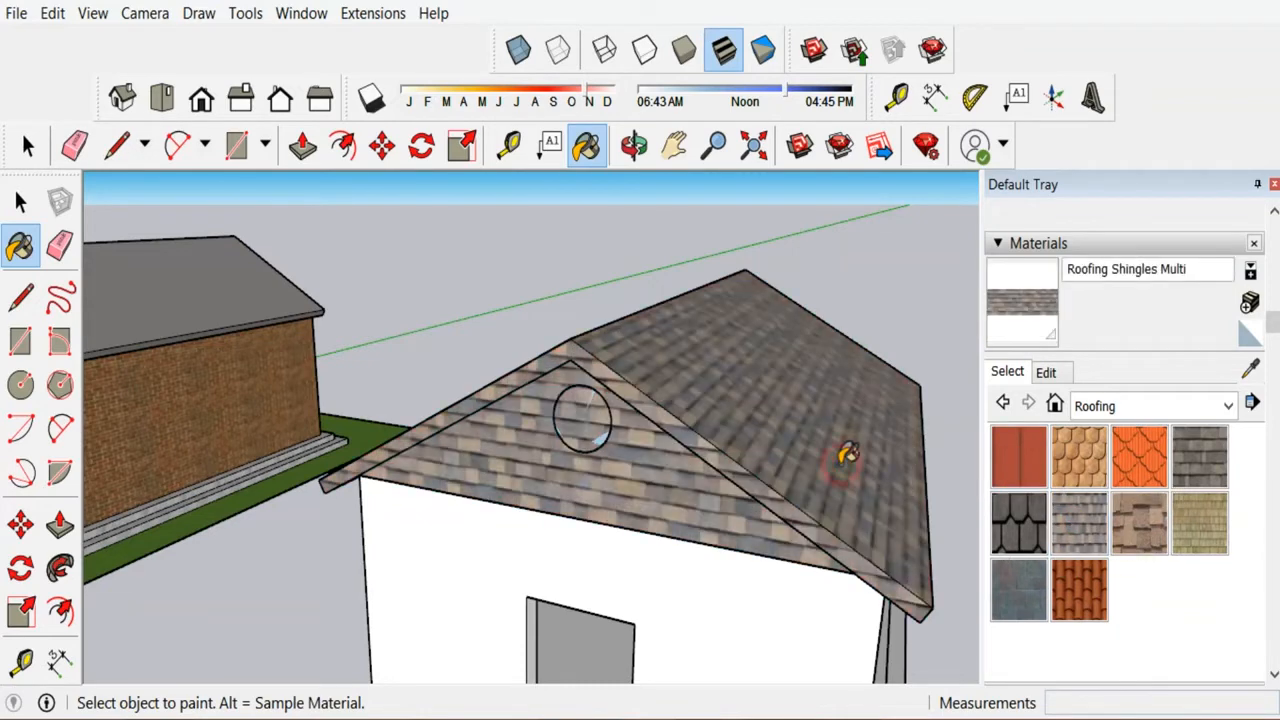
scroll(843, 455, "down", 3)
scroll(795, 443, "up", 2)
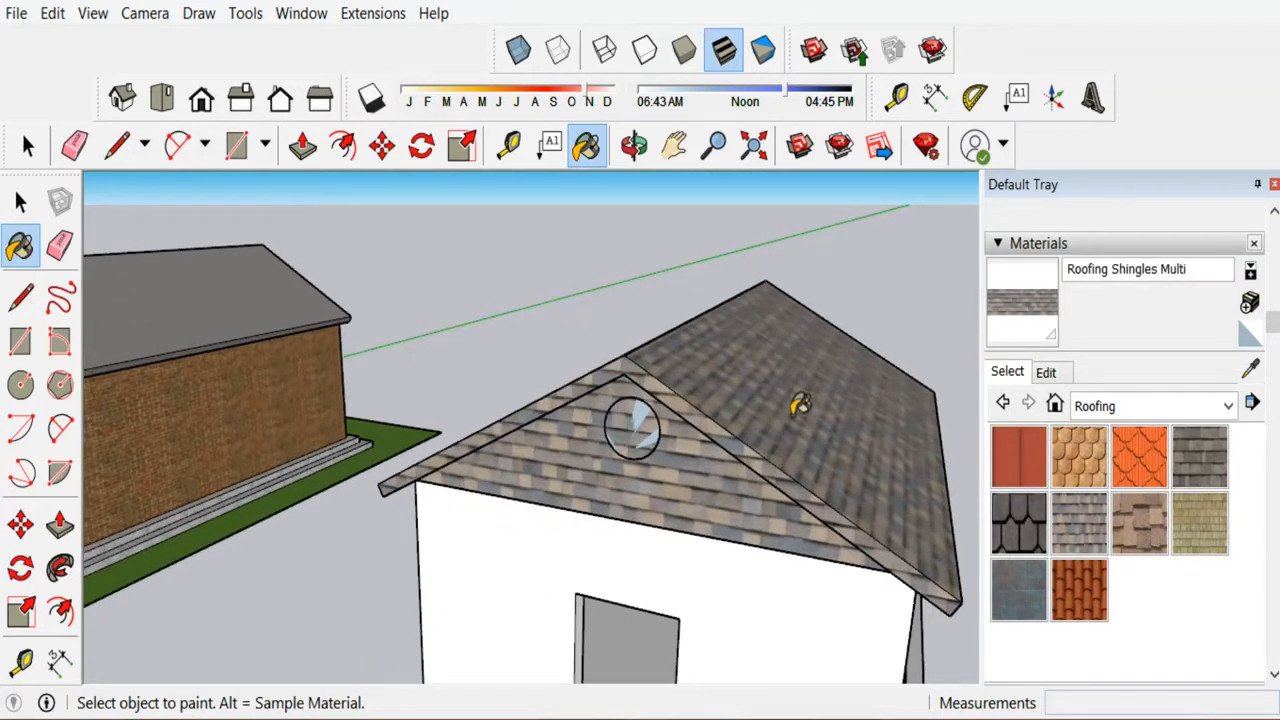
left_click(20, 200)
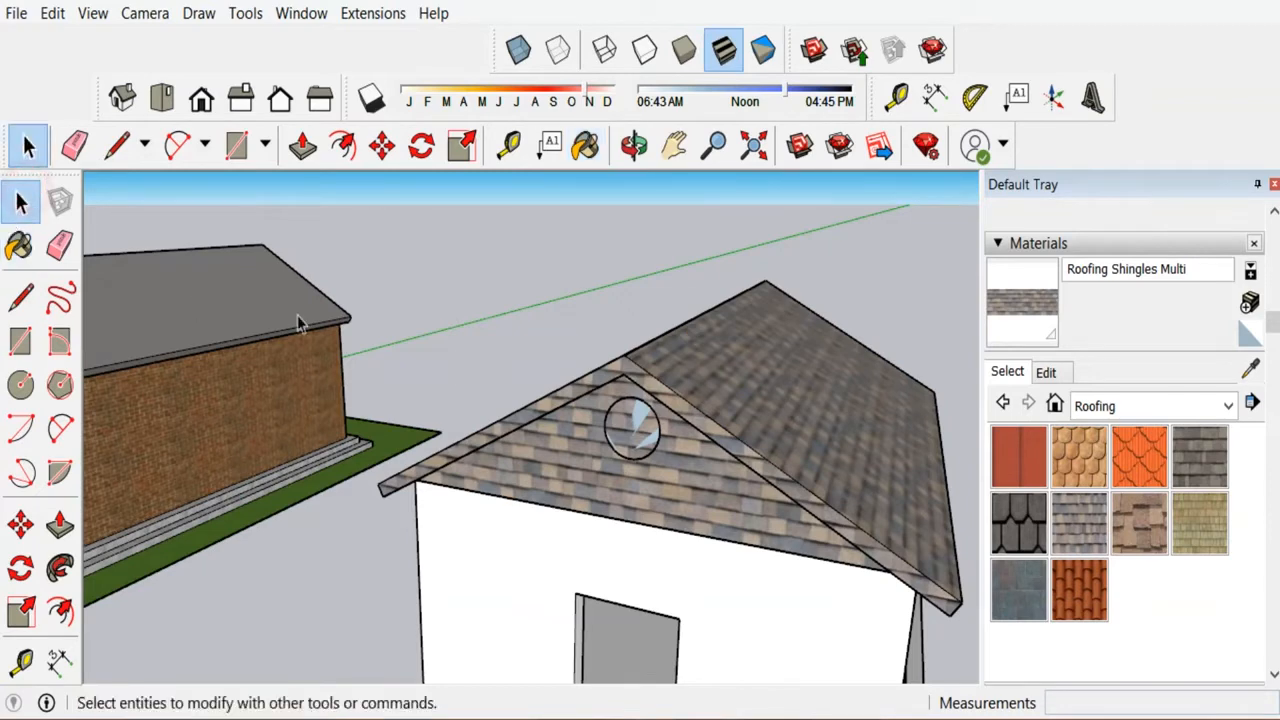
Paint the front risers and the treads of both plinth steps with Marble Carrara Gold Floor Tile from the Tile collection.
scroll(523, 340, "down", 3)
scroll(663, 590, "up", 6)
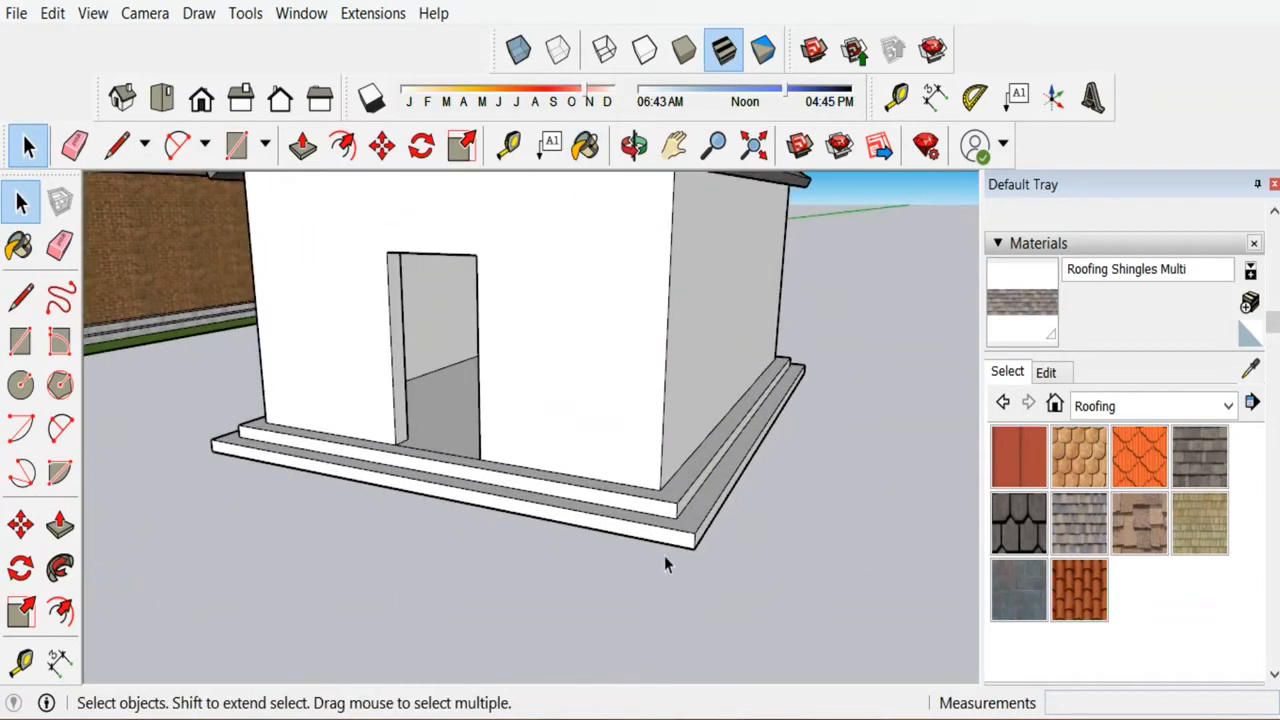
left_click(1224, 406)
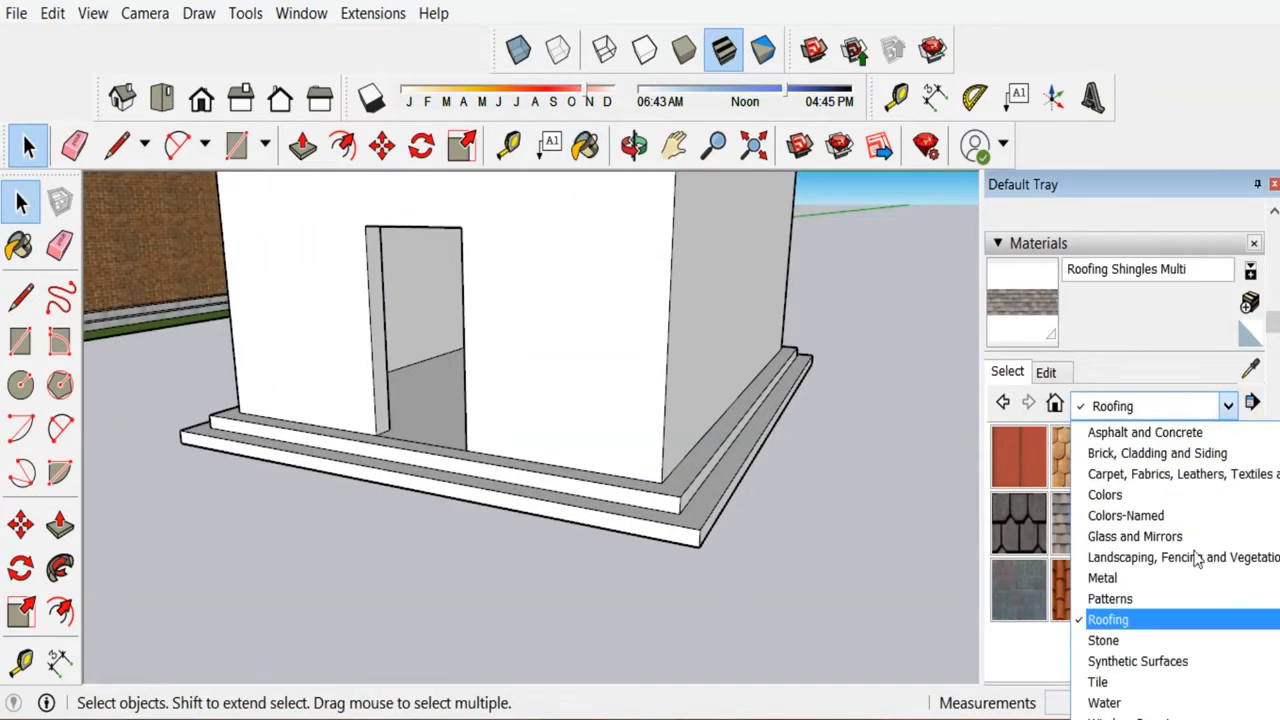
left_click(1100, 682)
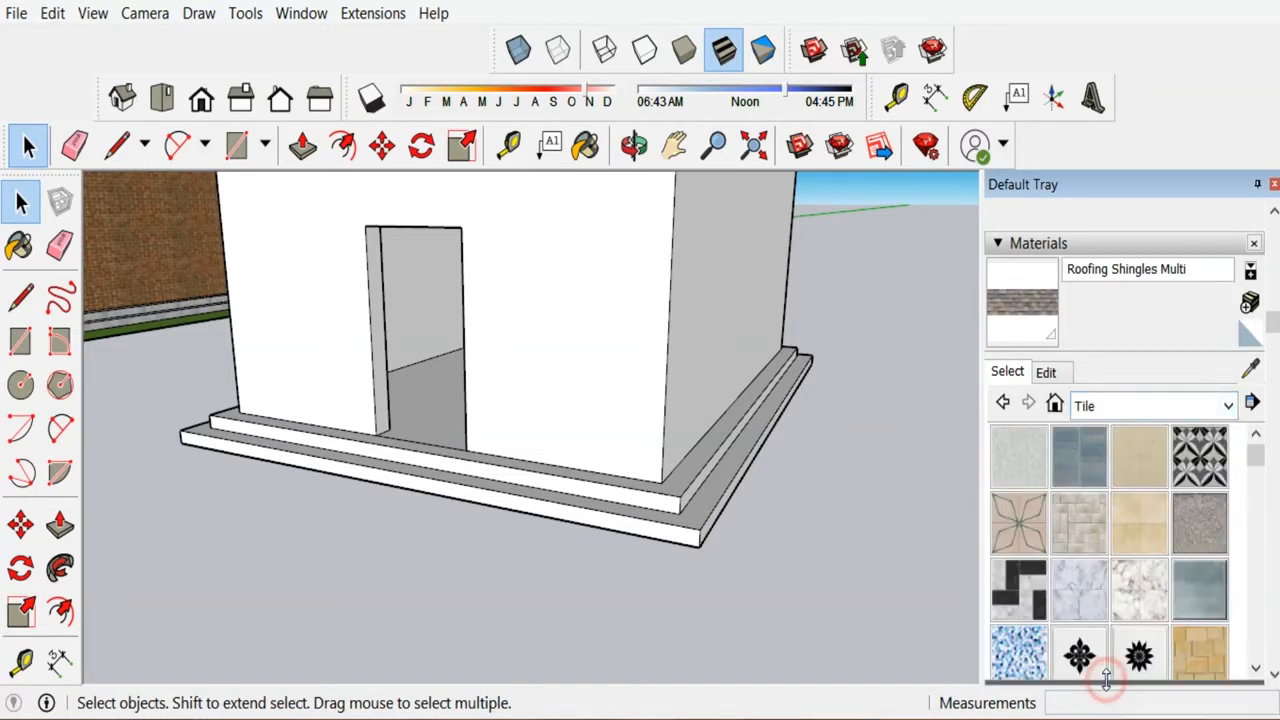
left_click(1140, 608)
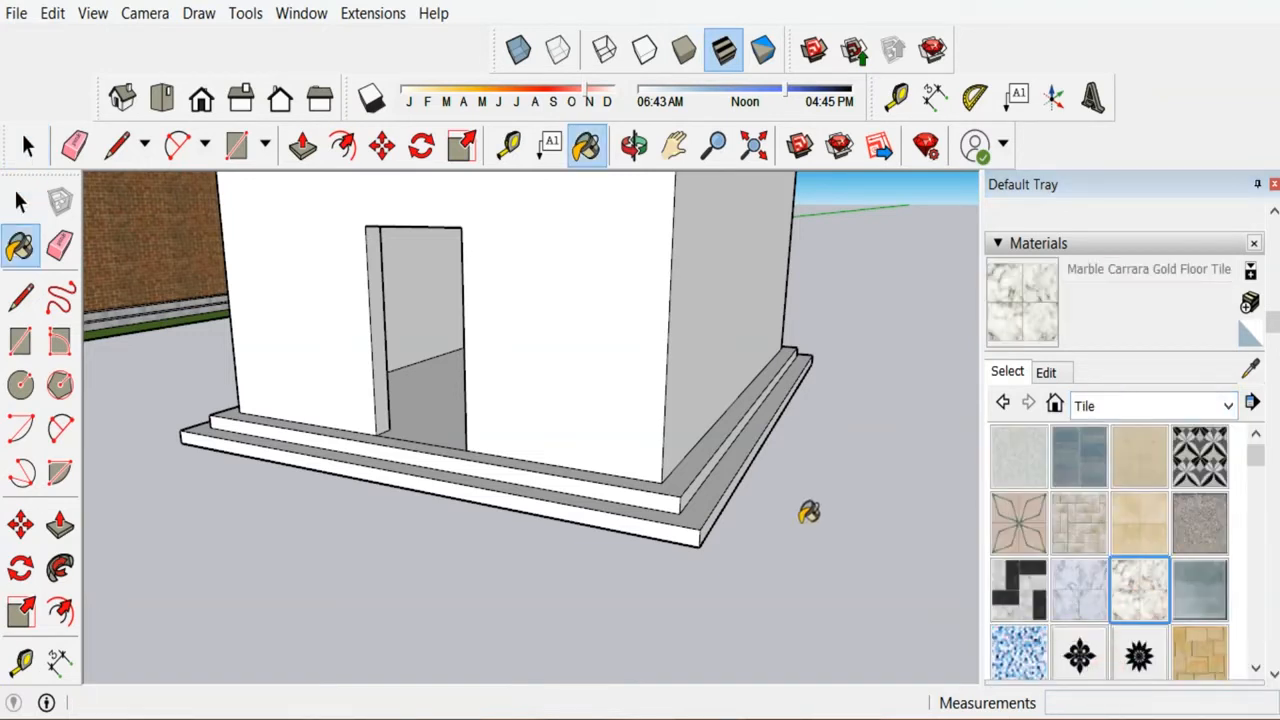
scroll(629, 491, "up", 4)
left_click(634, 492)
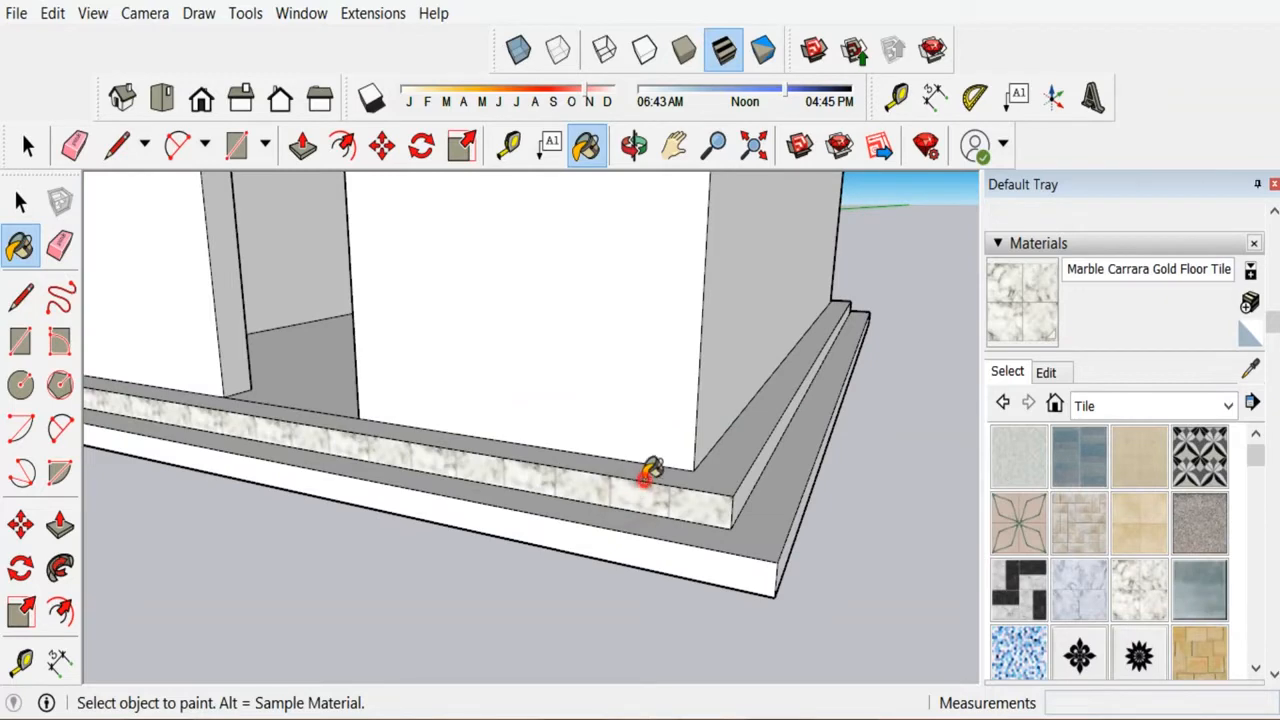
left_click(651, 466)
left_click(657, 522)
left_click(668, 558)
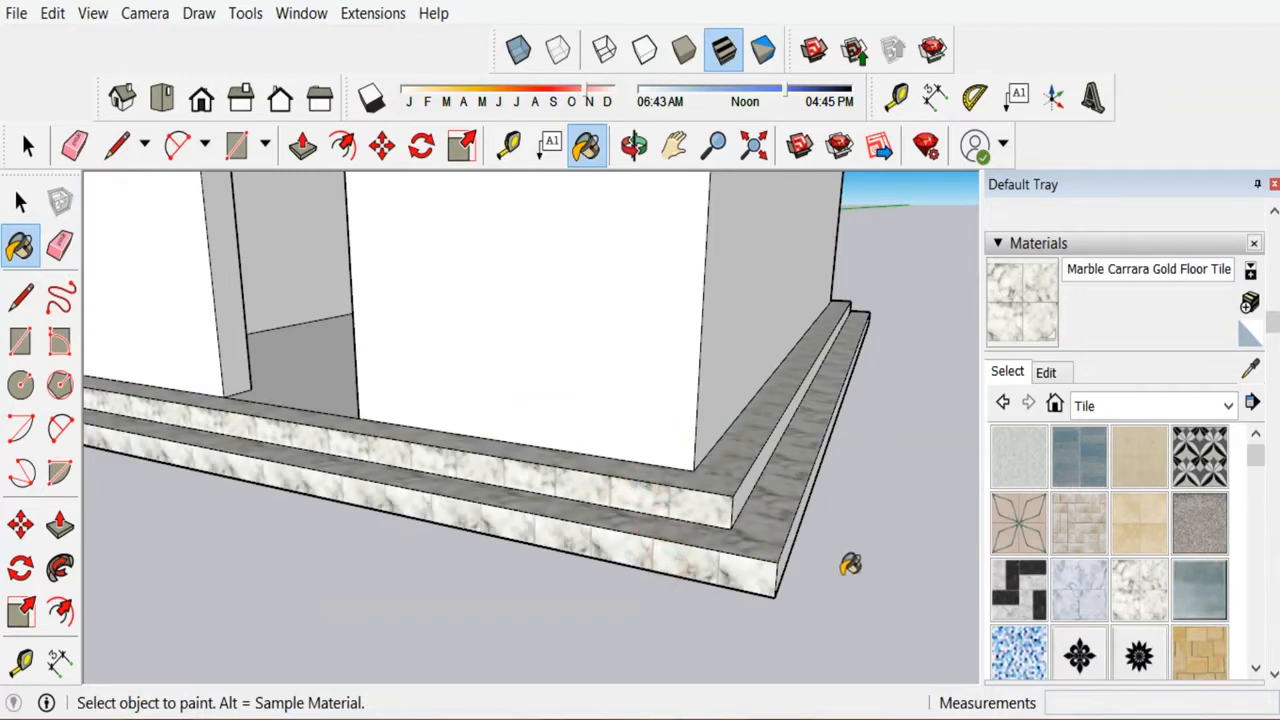
Paint both plinth step risers along the house's right-hand long wall with Marble Carrara Gold Floor Tile.
middle_click_drag(849, 563, 780, 534)
key("o")
left_click_drag(834, 551, 581, 556)
middle_click_drag(581, 556, 538, 555)
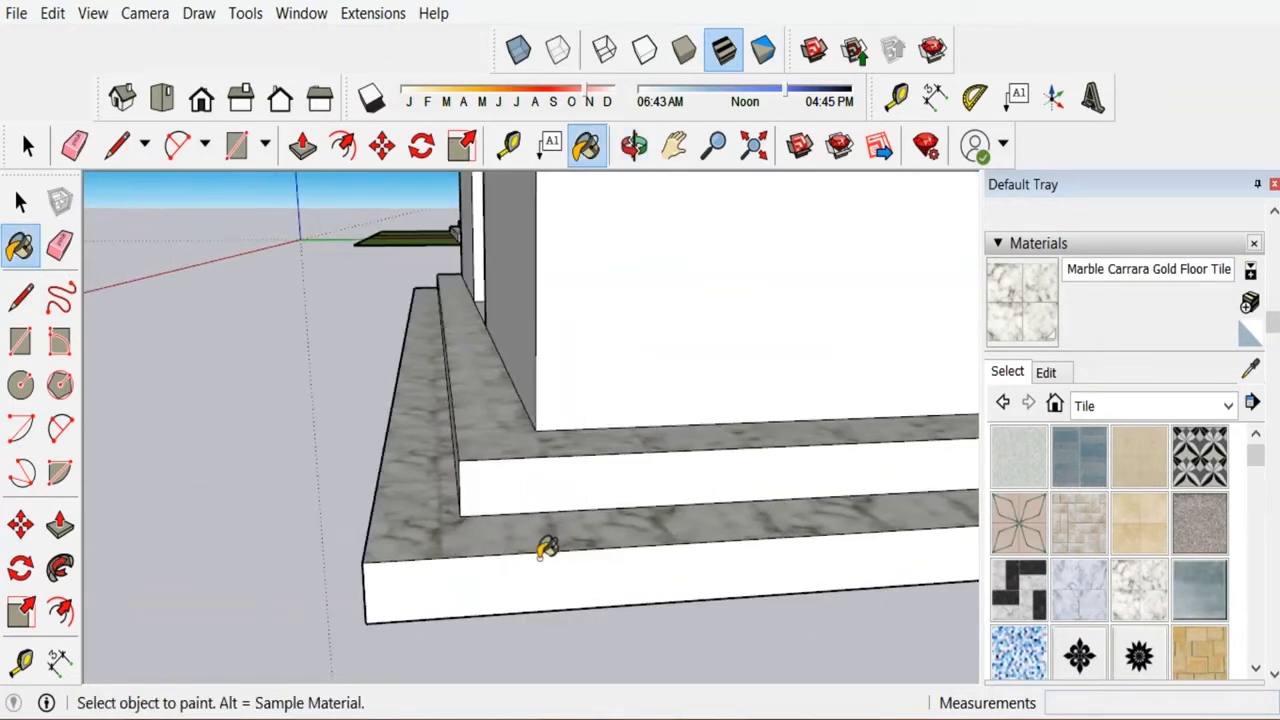
scroll(538, 555, "down", 2)
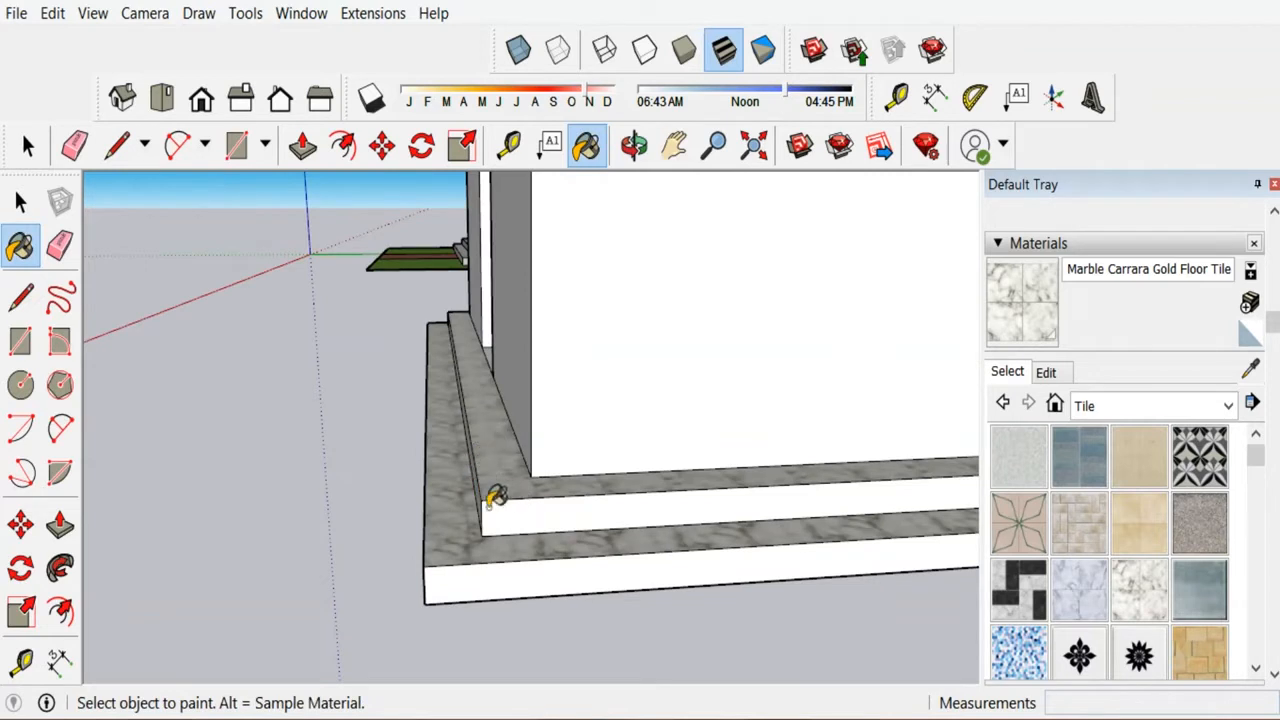
scroll(526, 538, "up", 1)
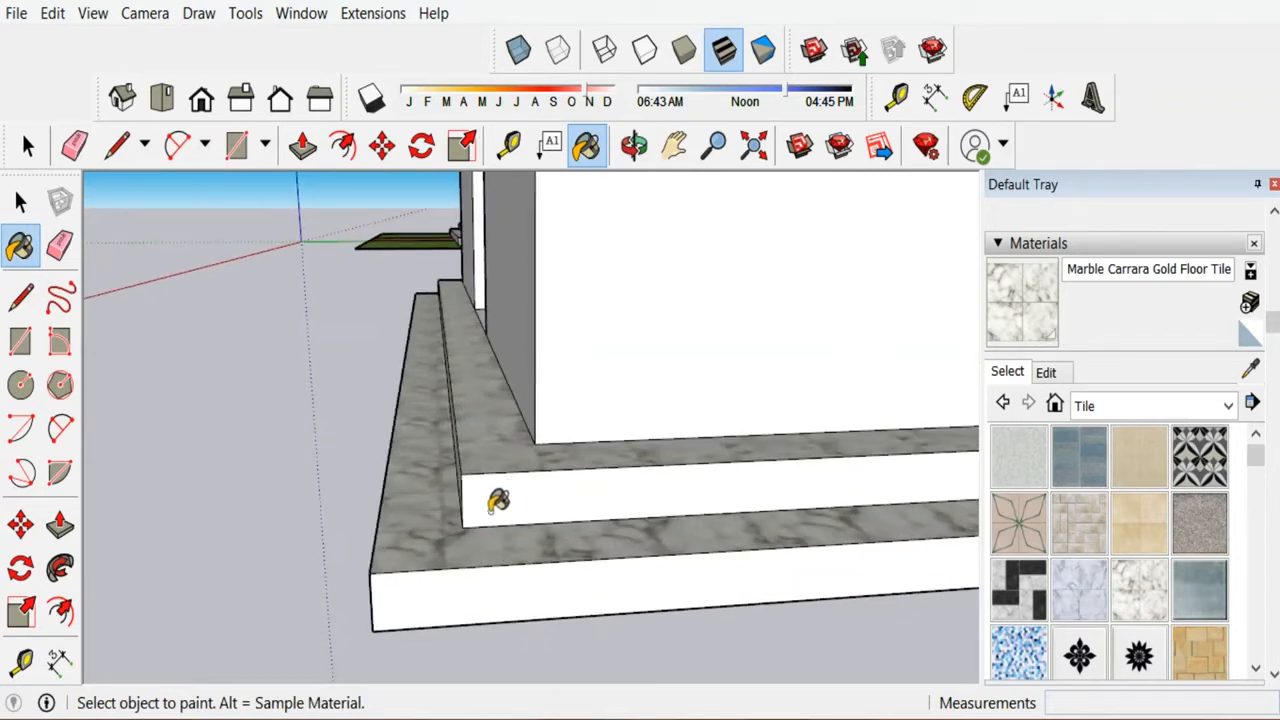
scroll(530, 492, "up", 1)
left_click(526, 481)
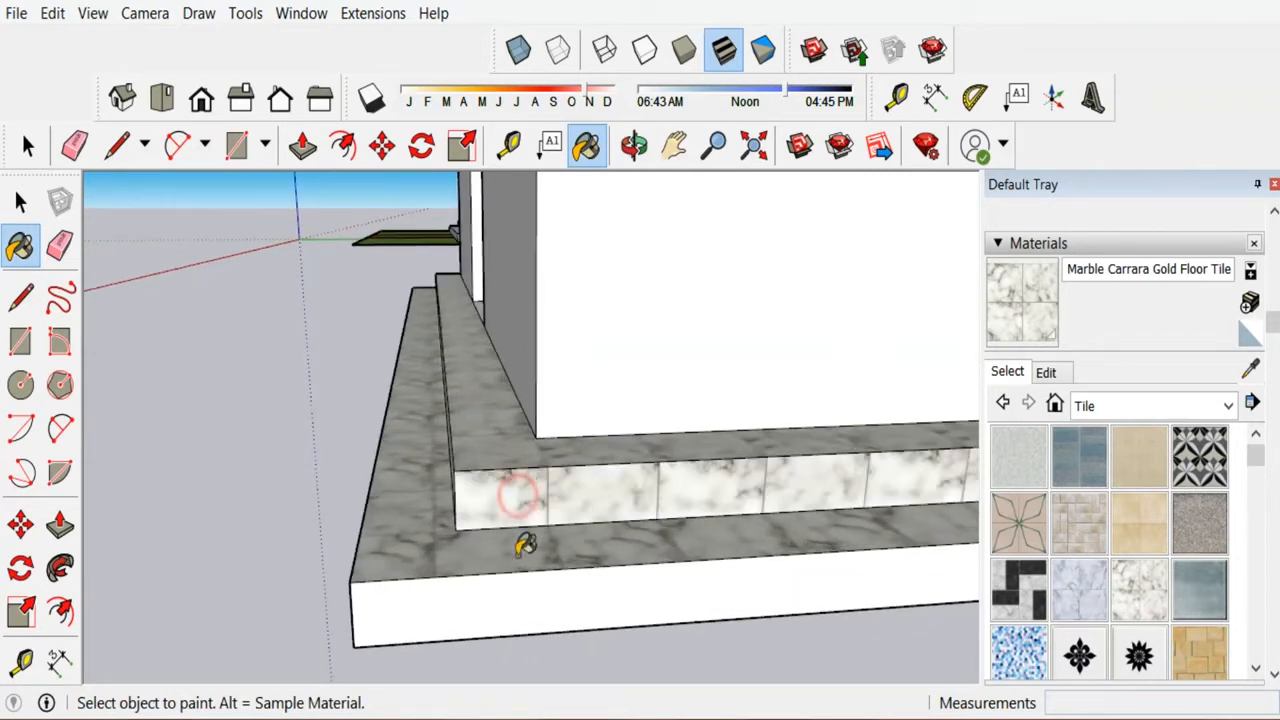
left_click(529, 586)
mouse_move(529, 586)
middle_mouse_down()
mouse_move(397, 563)
mouse_move(459, 587)
middle_mouse_up()
Paint both plinth step risers on the back of the house with Marble Carrara Gold Floor Tile.
scroll(455, 589, "down", 5)
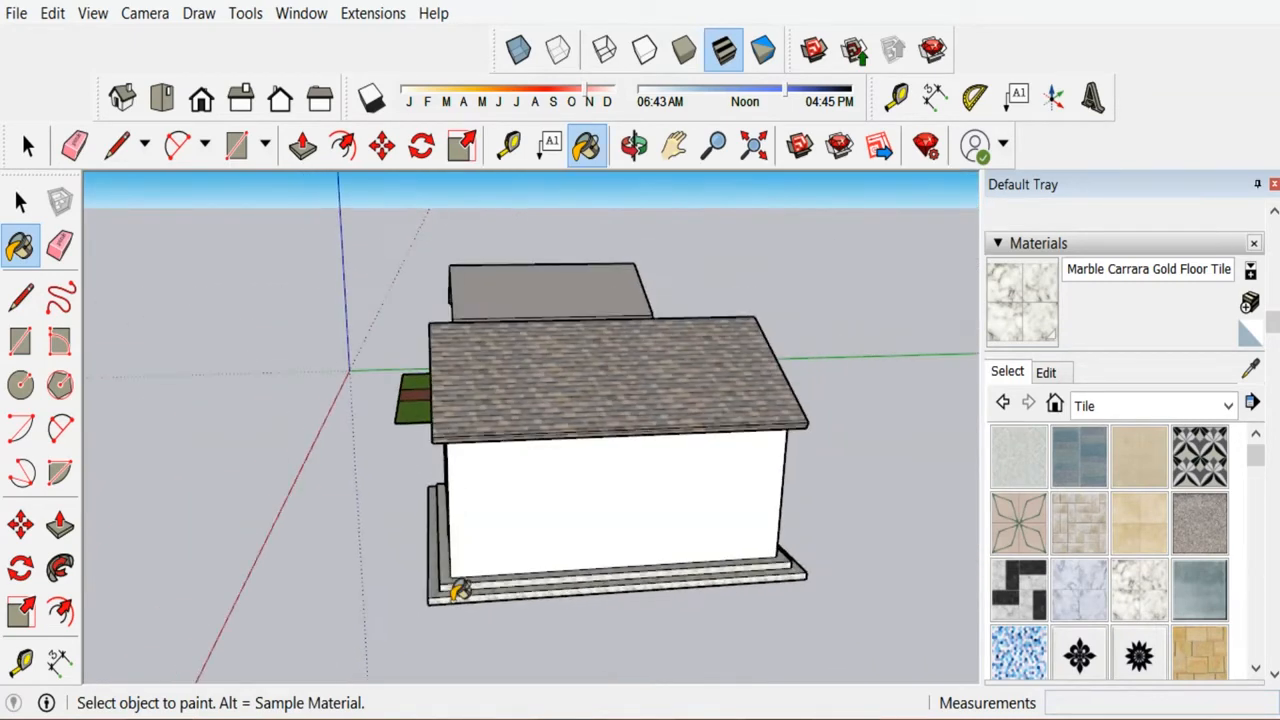
middle_click_drag(737, 574, 337, 531)
scroll(310, 515, "up", 2)
scroll(310, 515, "up", 3)
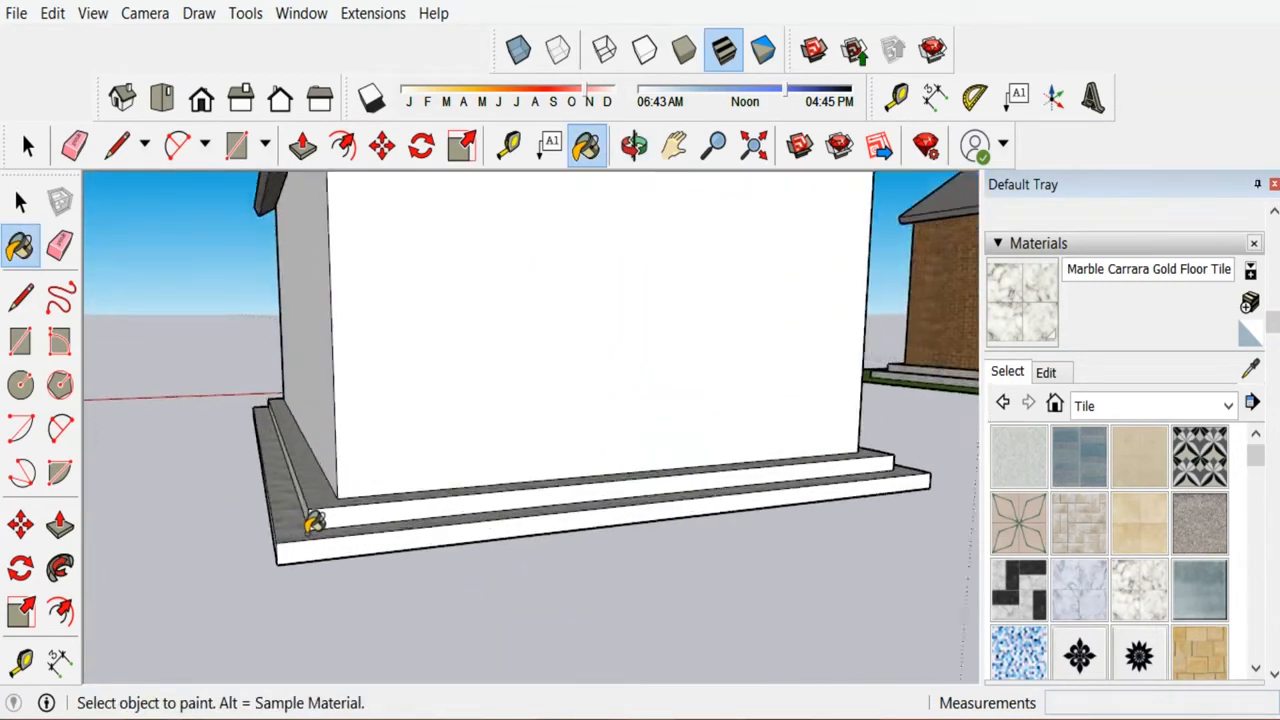
scroll(337, 509, "up", 1)
left_click(337, 509)
left_click(331, 563)
Paint both plinth step risers along the remaining long side of the house with Marble Carrara Gold Floor Tile.
scroll(334, 591, "down", 1)
scroll(334, 591, "down", 2)
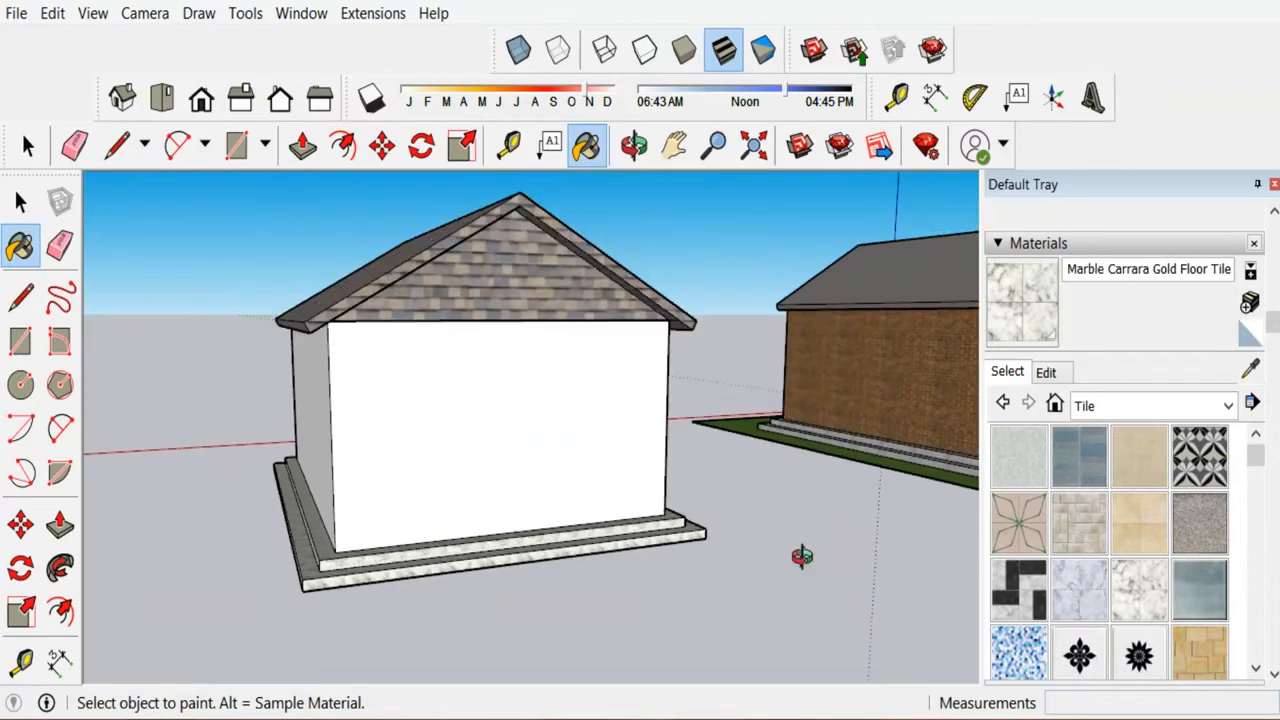
middle_click_drag(803, 551, 374, 543)
scroll(283, 503, "up", 4)
left_click(314, 486)
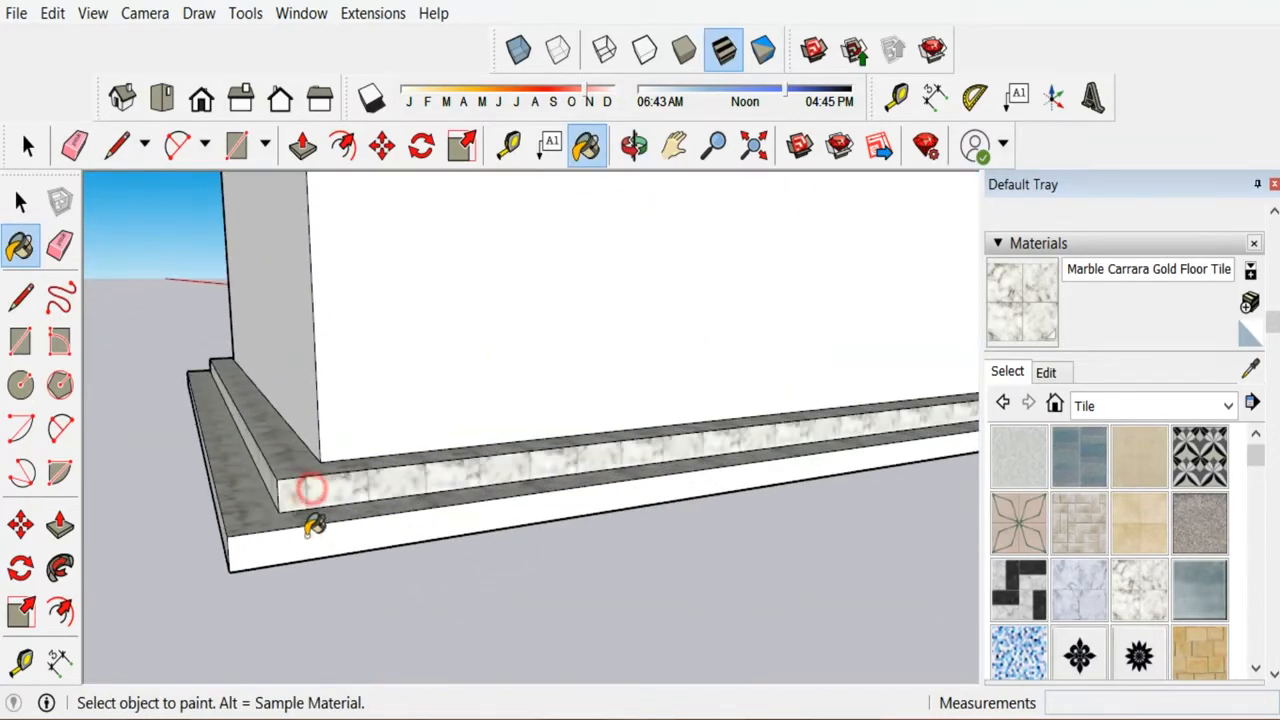
left_click(306, 537)
scroll(649, 514, "down", 1)
middle_click_drag(649, 514, 192, 545)
scroll(343, 491, "down", 3)
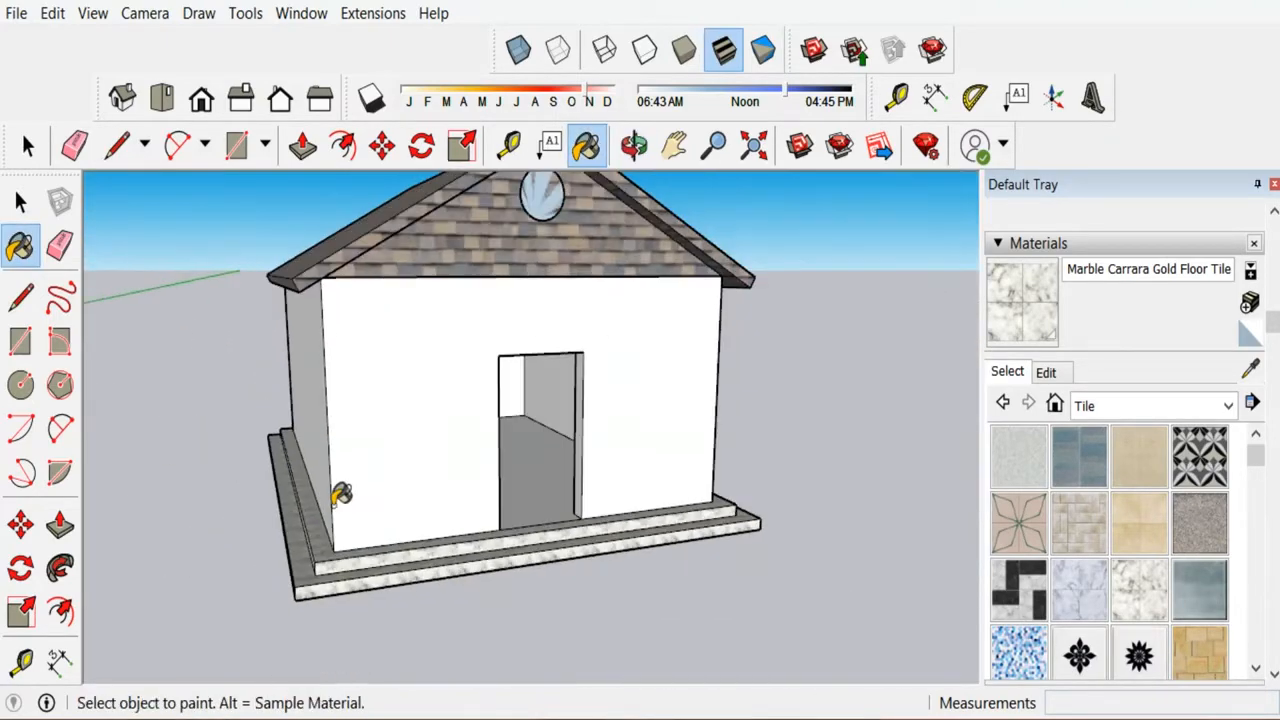
Select the shingled roof group of the white-walled house.
scroll(731, 563, "up", 2)
scroll(718, 533, "down", 4)
middle_click_drag(868, 472, 520, 521)
left_click(20, 202)
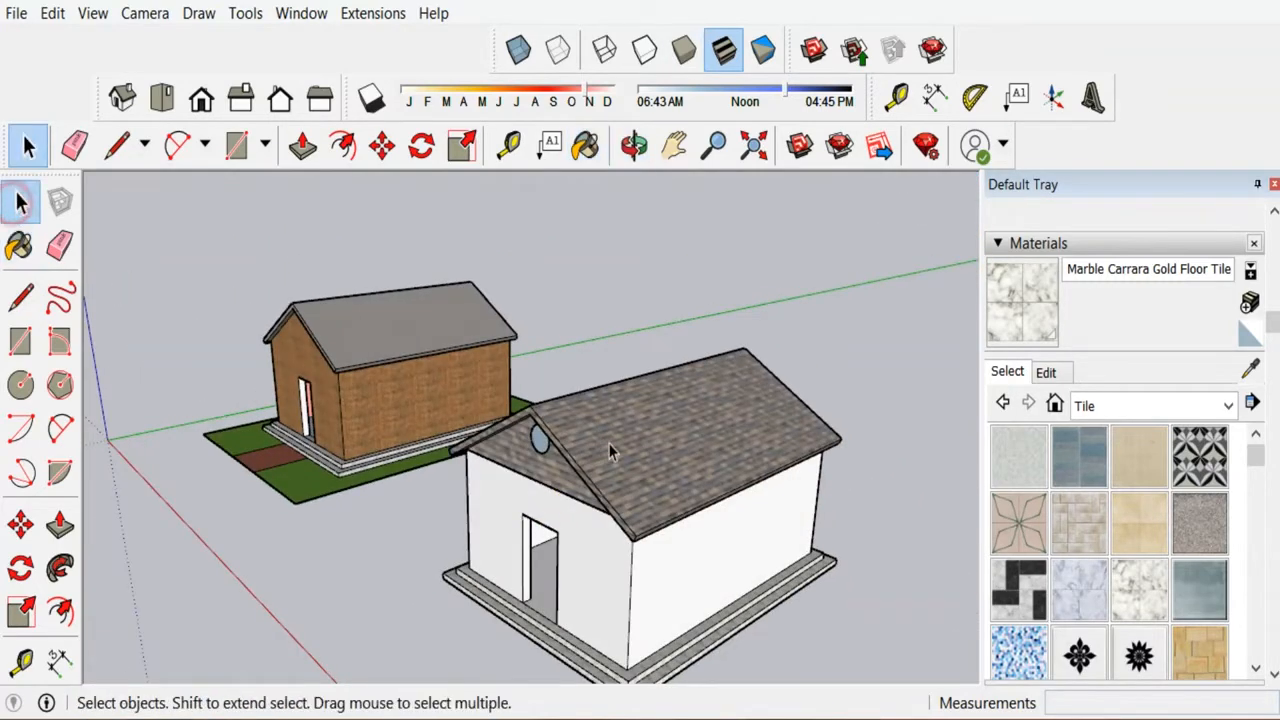
left_click(612, 450)
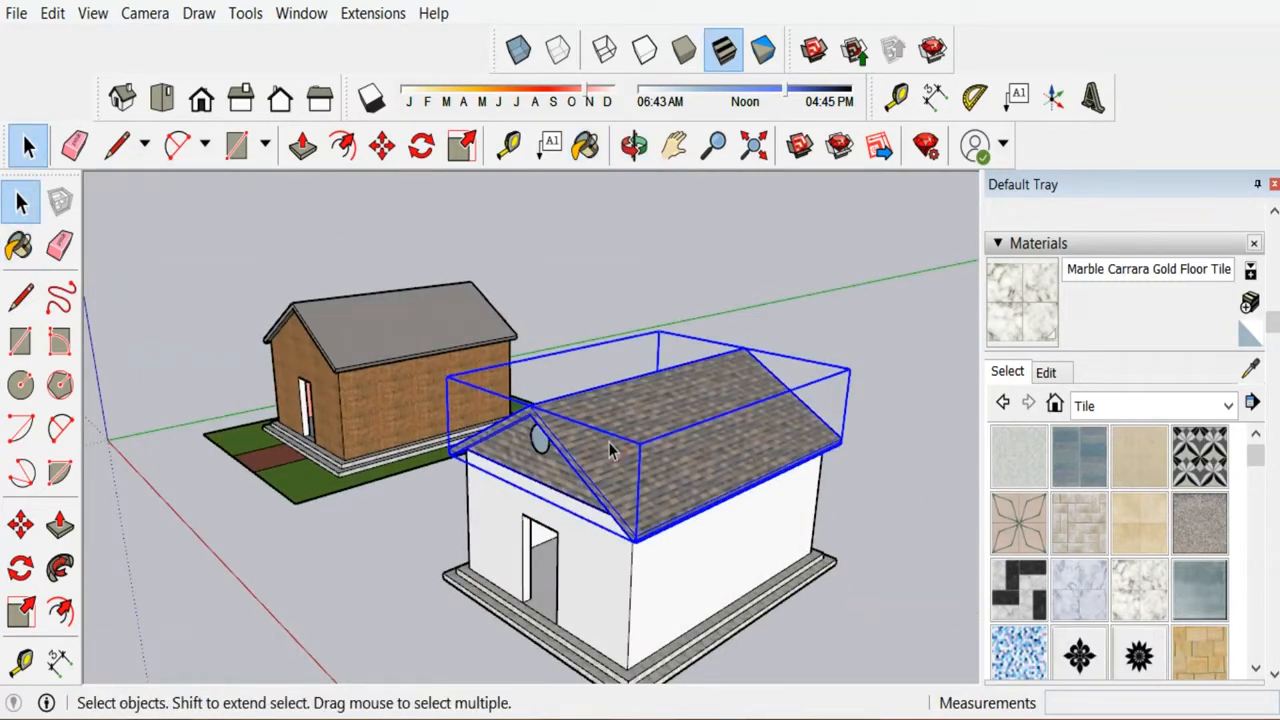
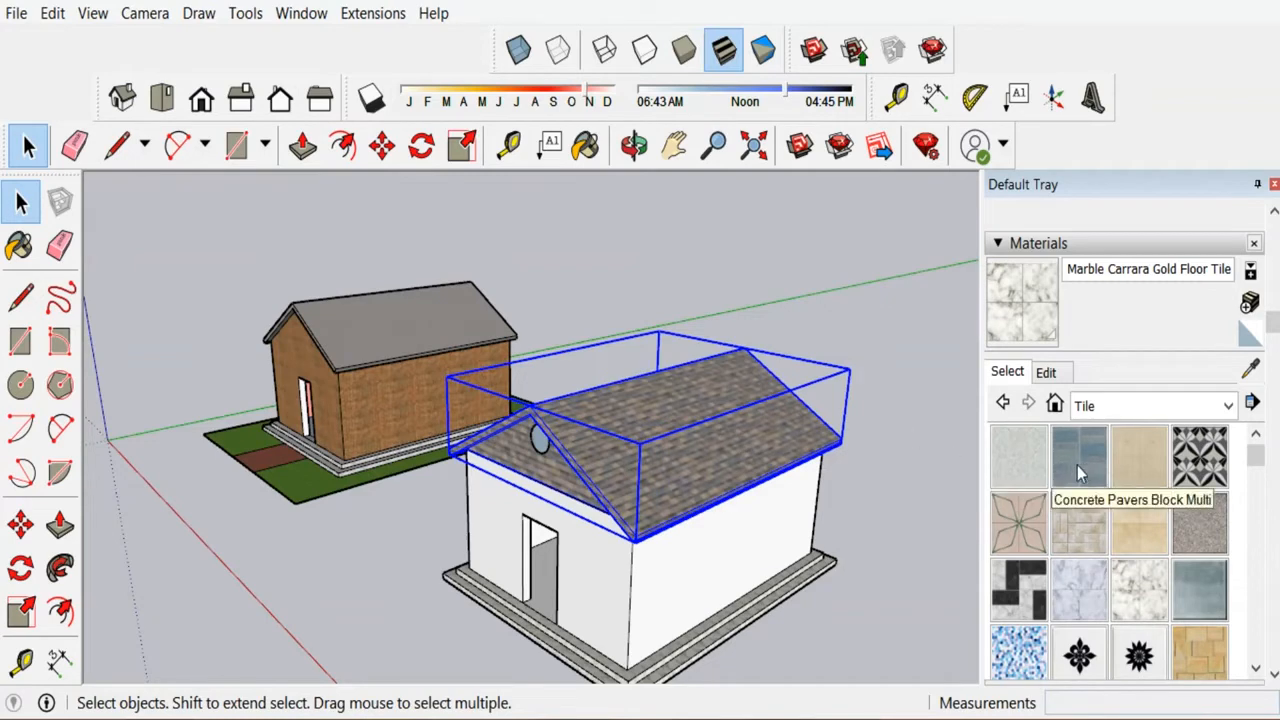
scroll(645, 457, "up", 2)
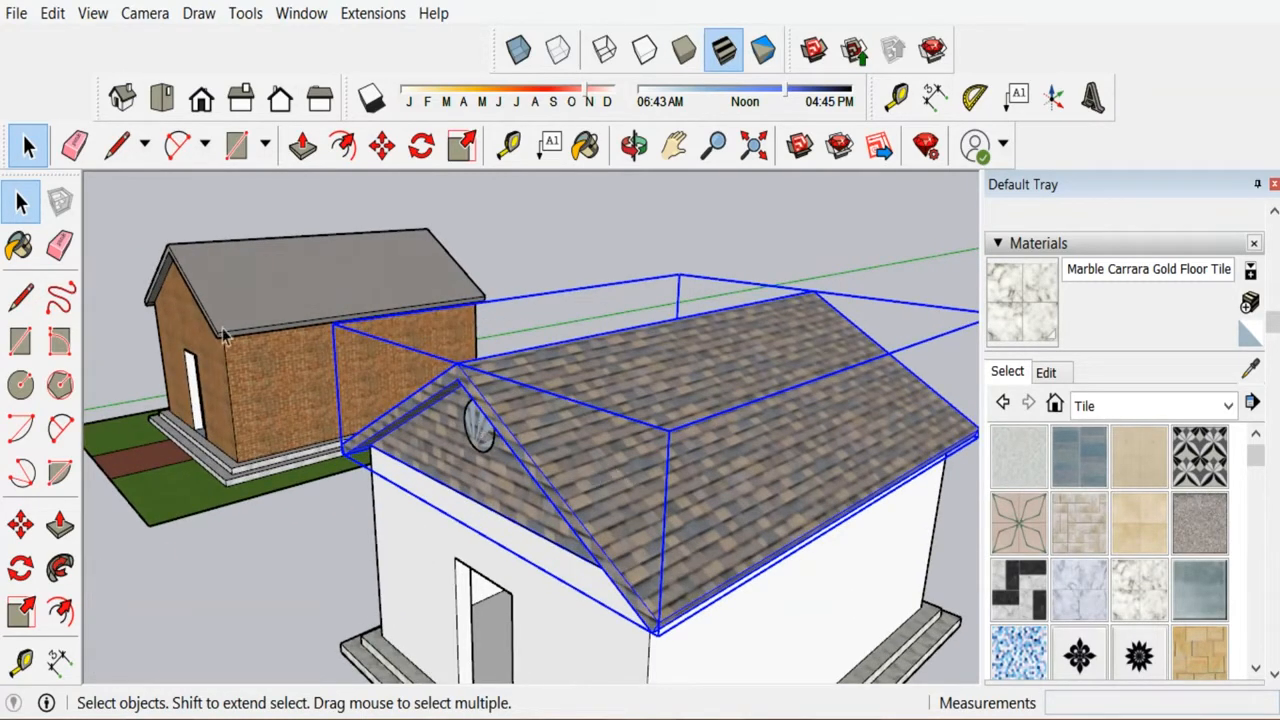
scroll(437, 455, "up", 3)
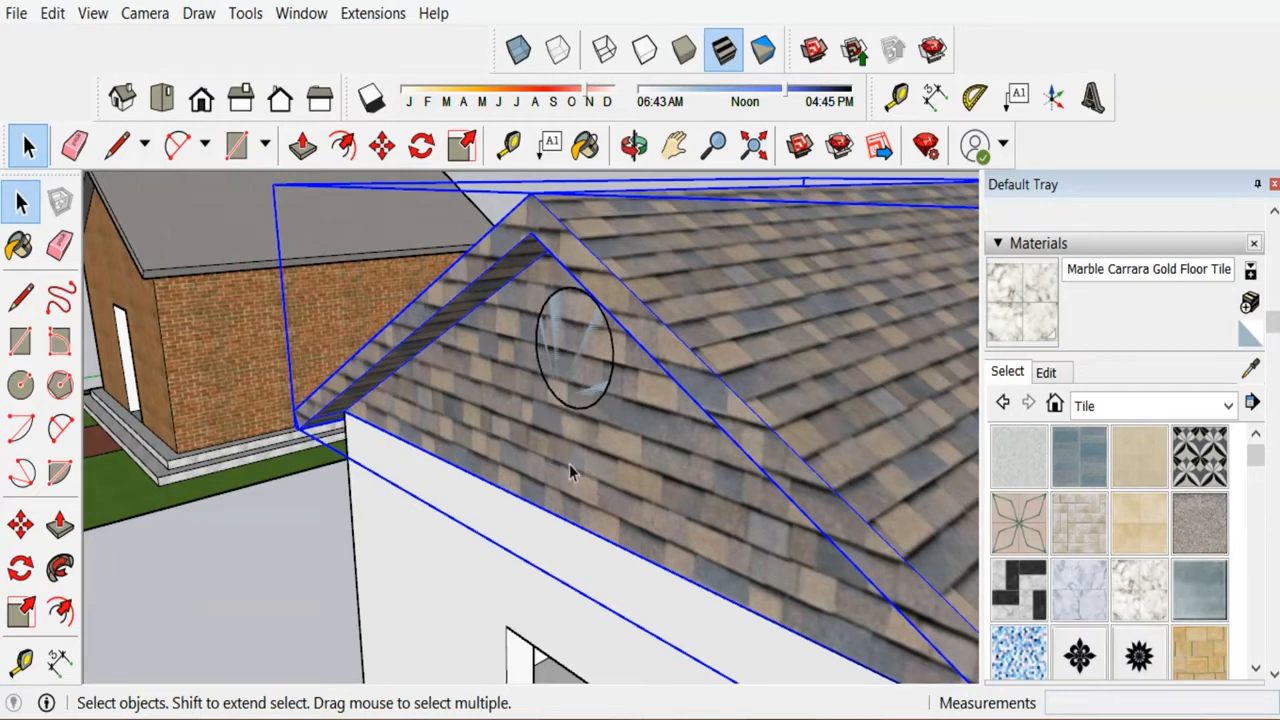
Open the roof group for editing and select its front gable face.
left_click(20, 245)
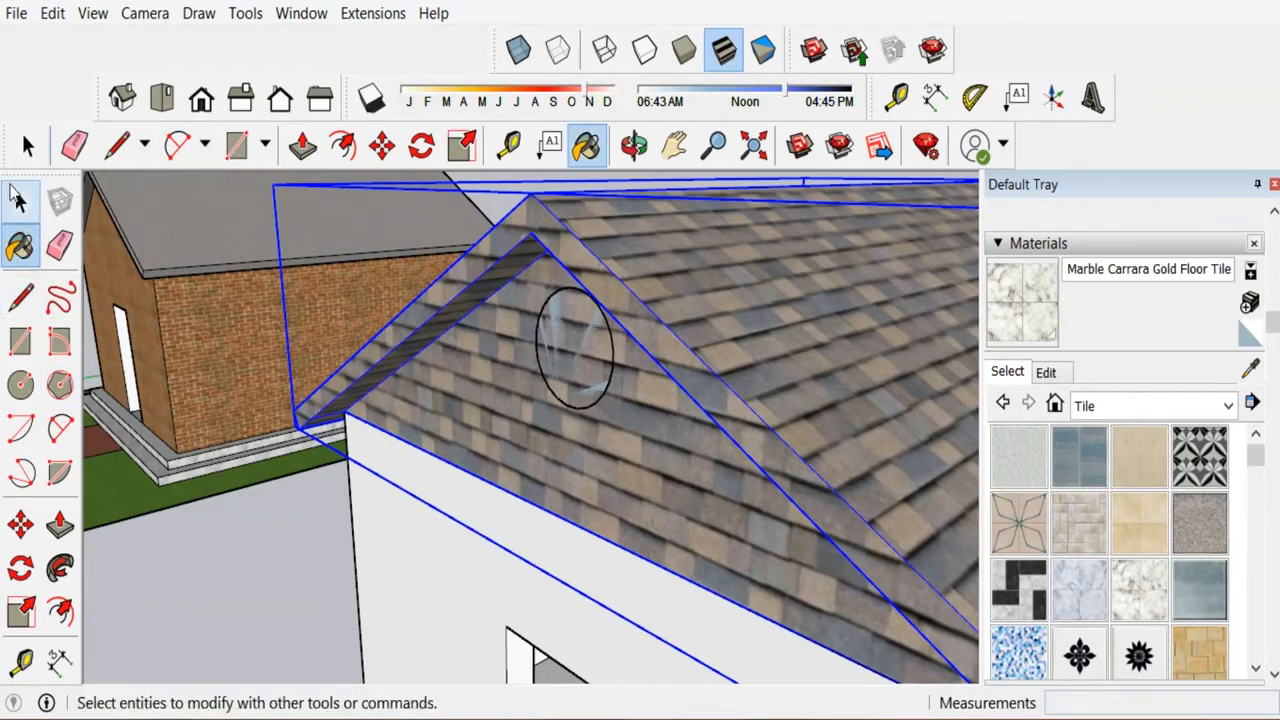
left_click(19, 200)
double_click(535, 443)
middle_click_drag(506, 504, 554, 476)
left_click(518, 455)
left_click(575, 378)
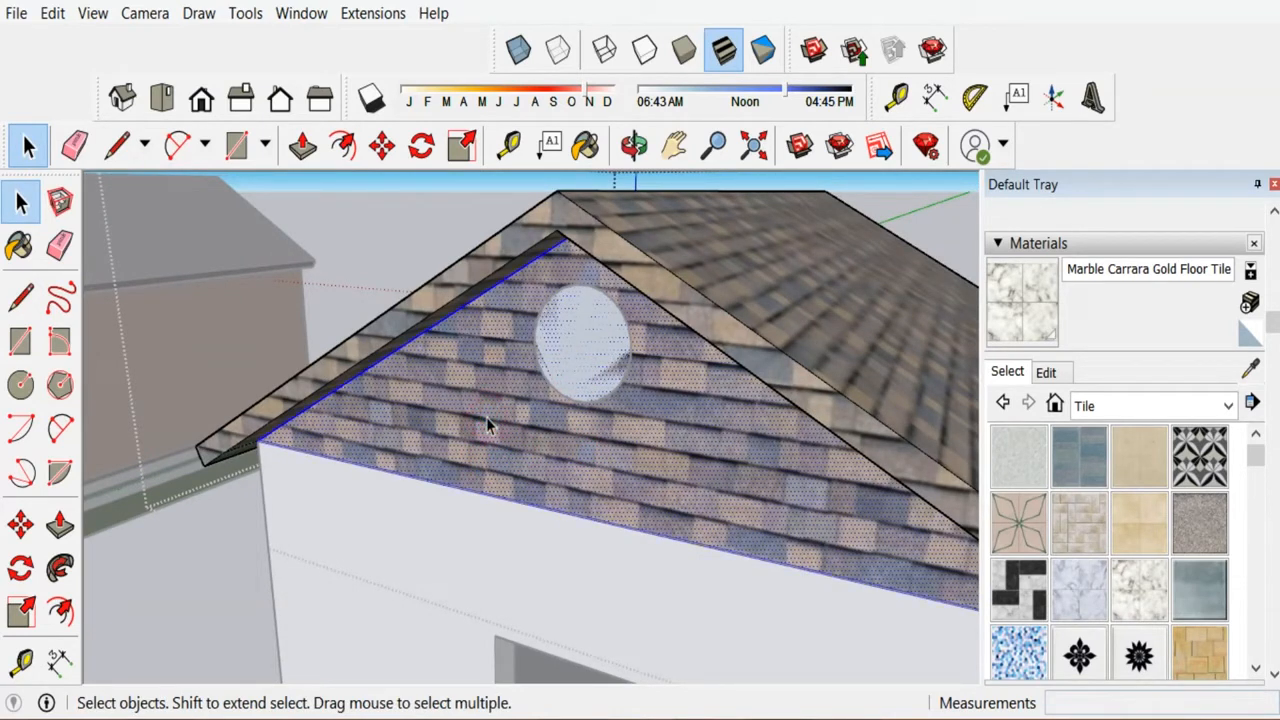
Paint the front gable face with Brick Antique 01 from the Brick, Cladding and Siding collection.
left_click(1228, 406)
left_click(1158, 455)
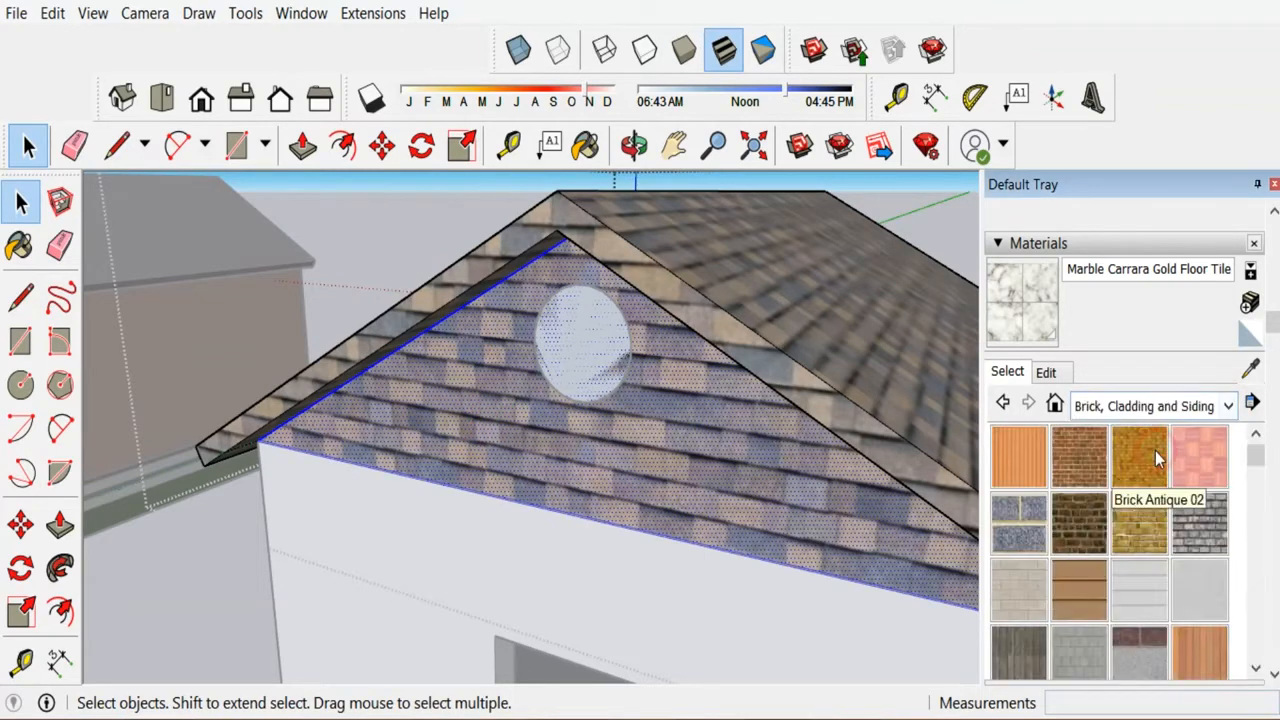
left_click(1082, 462)
left_click(800, 475)
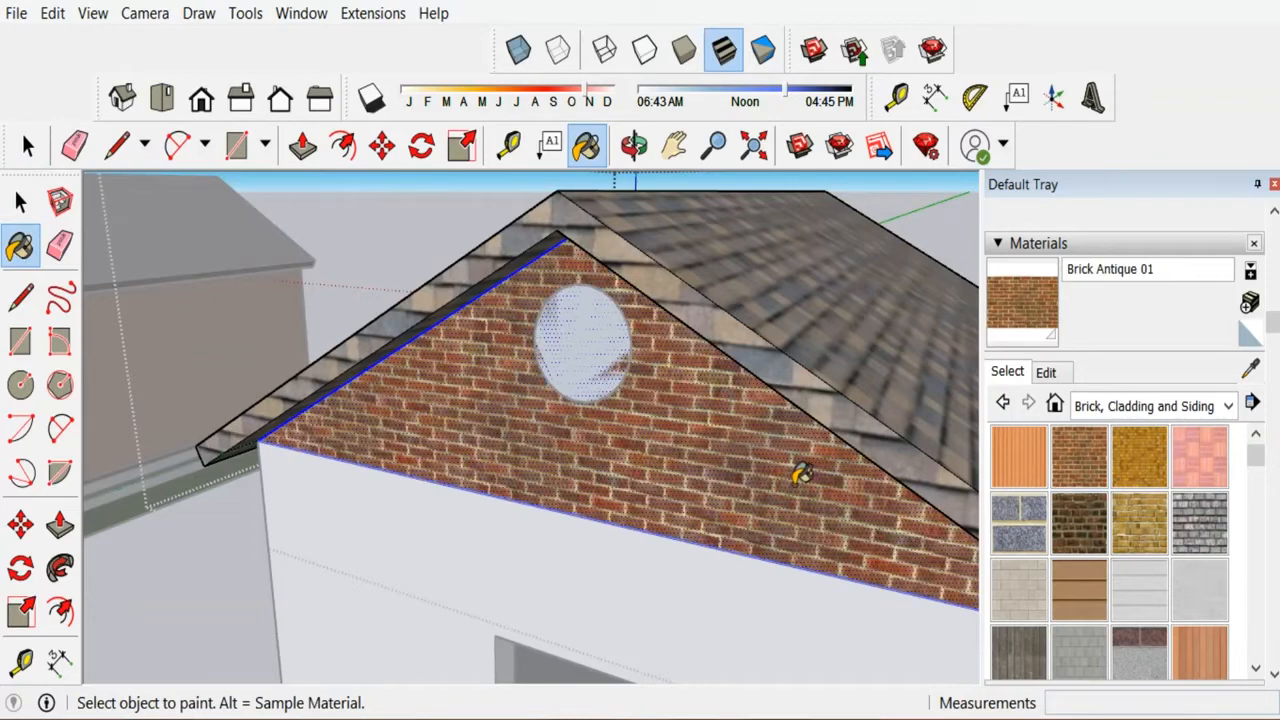
scroll(1120, 490, "up", 2)
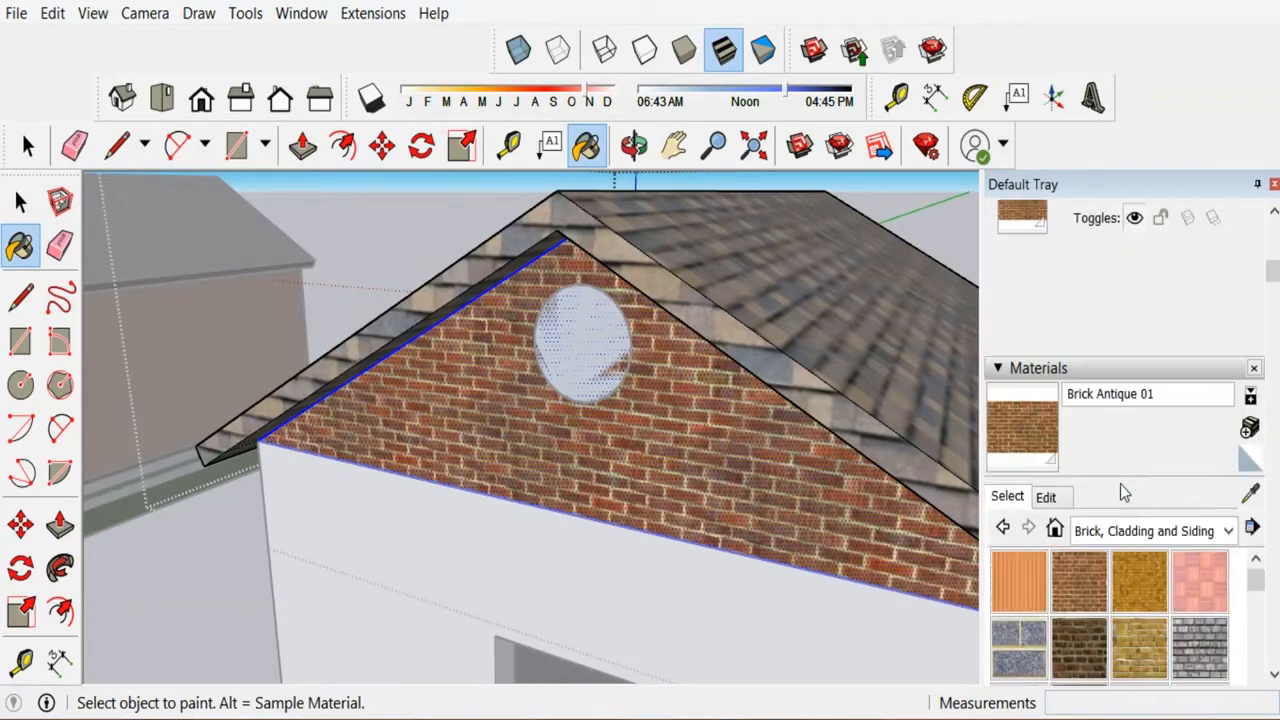
Paint the rear gable face inside the roof group with Brick Antique 01.
scroll(945, 478, "down", 4)
scroll(626, 443, "down", 2)
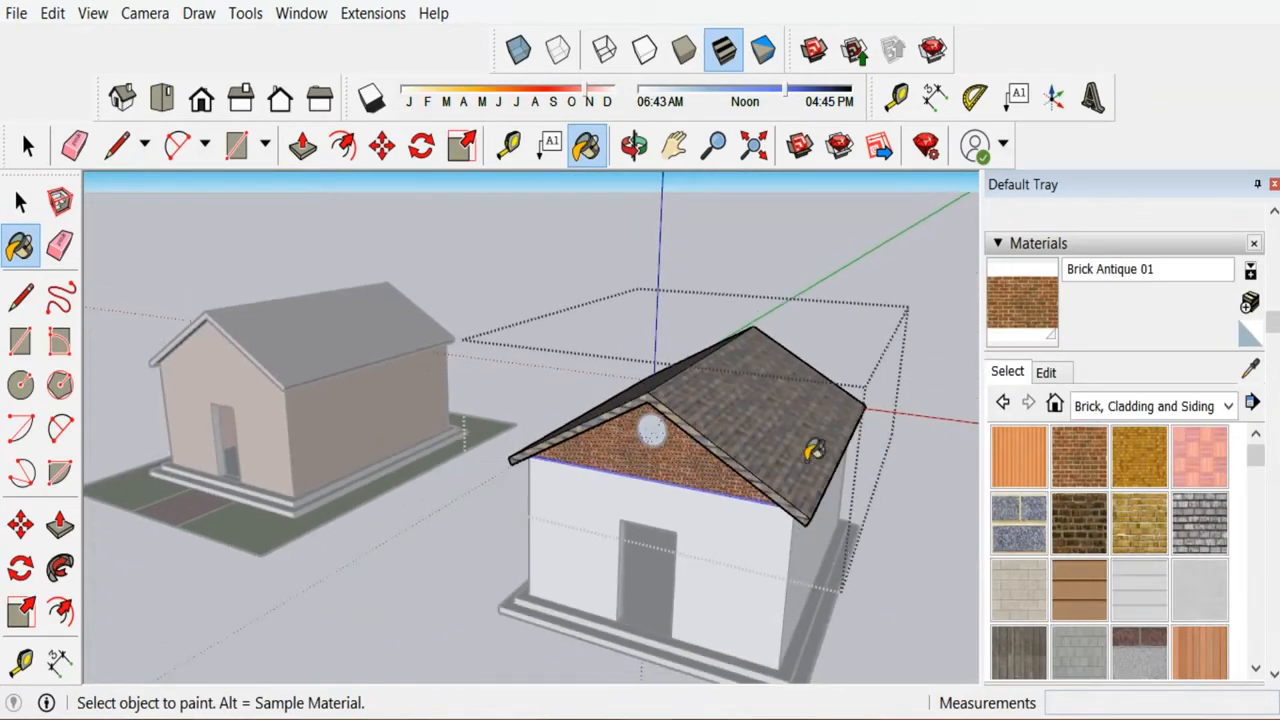
mouse_move(849, 469)
middle_mouse_down()
mouse_move(380, 400)
mouse_move(529, 366)
middle_mouse_up()
scroll(529, 366, "up", 4)
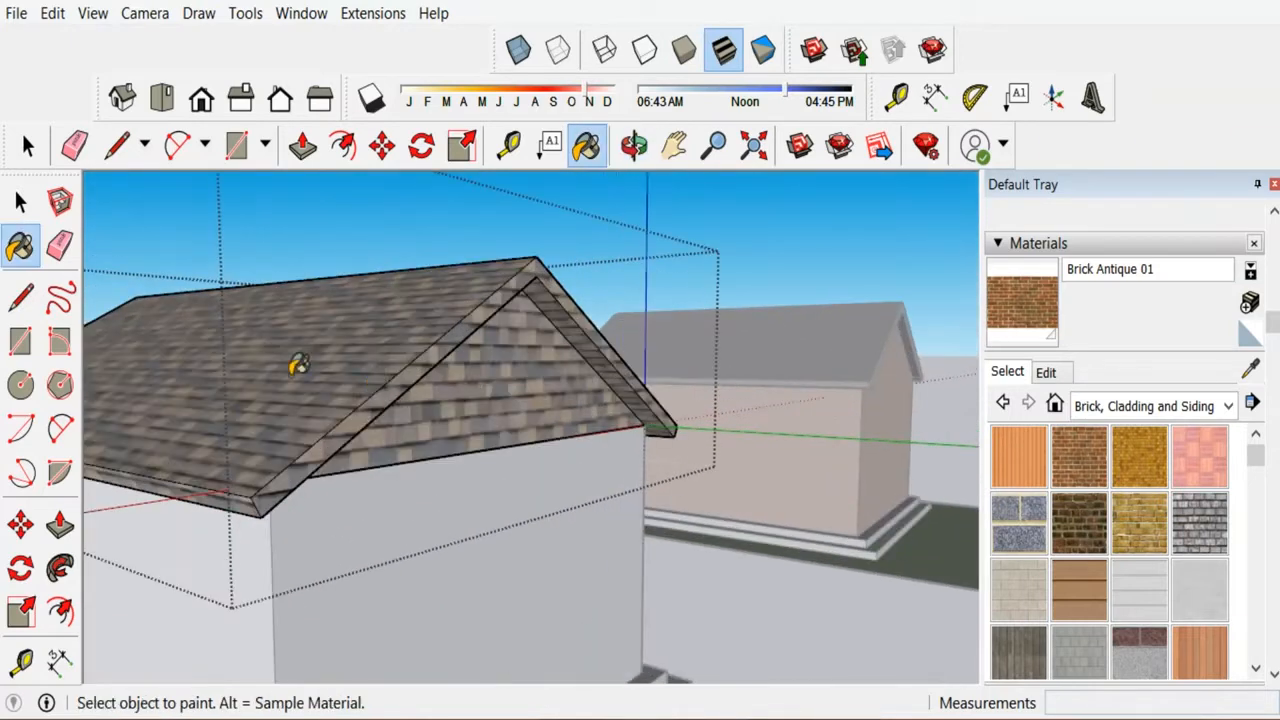
left_click(20, 201)
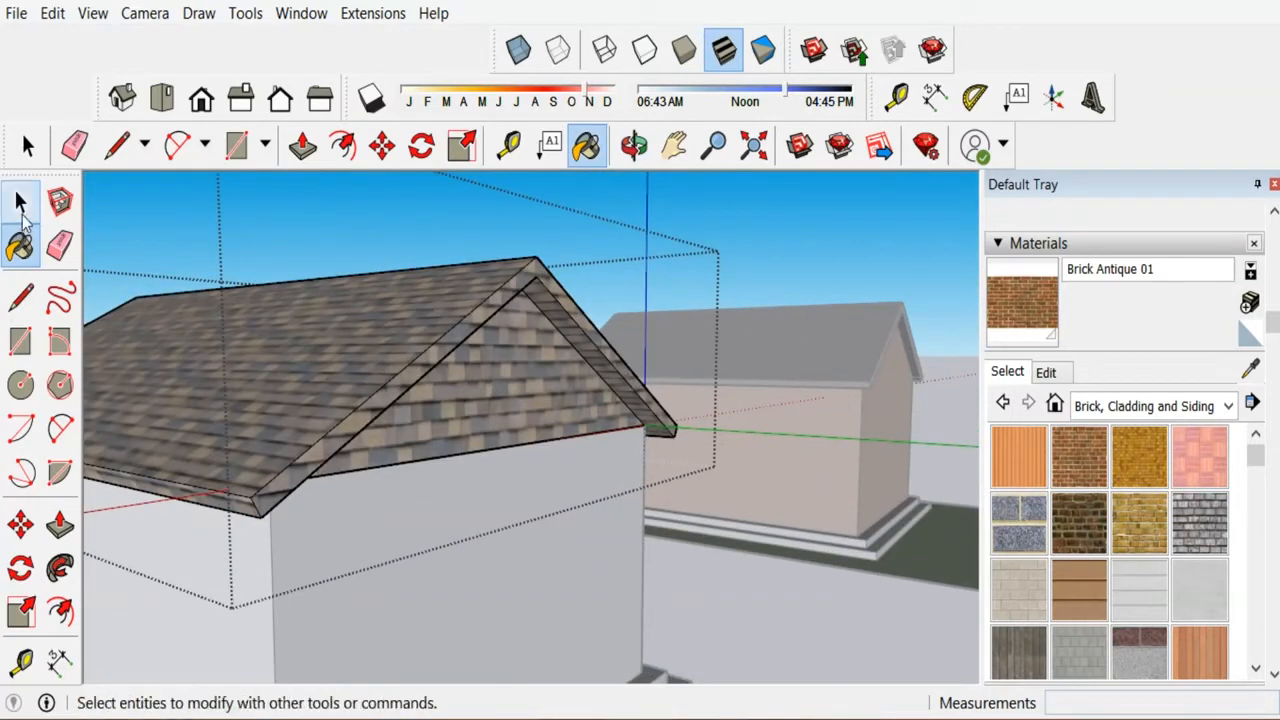
triple_click(457, 398)
left_click(471, 398)
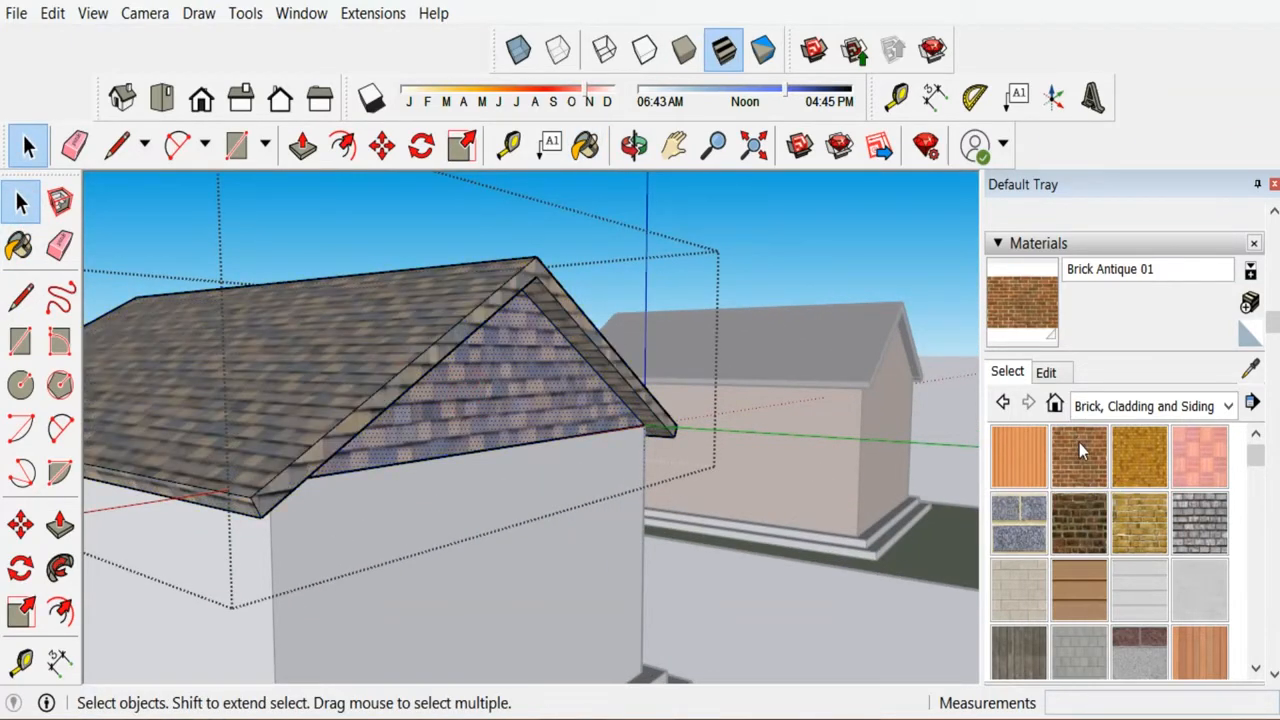
left_click(1079, 450)
left_click(522, 380)
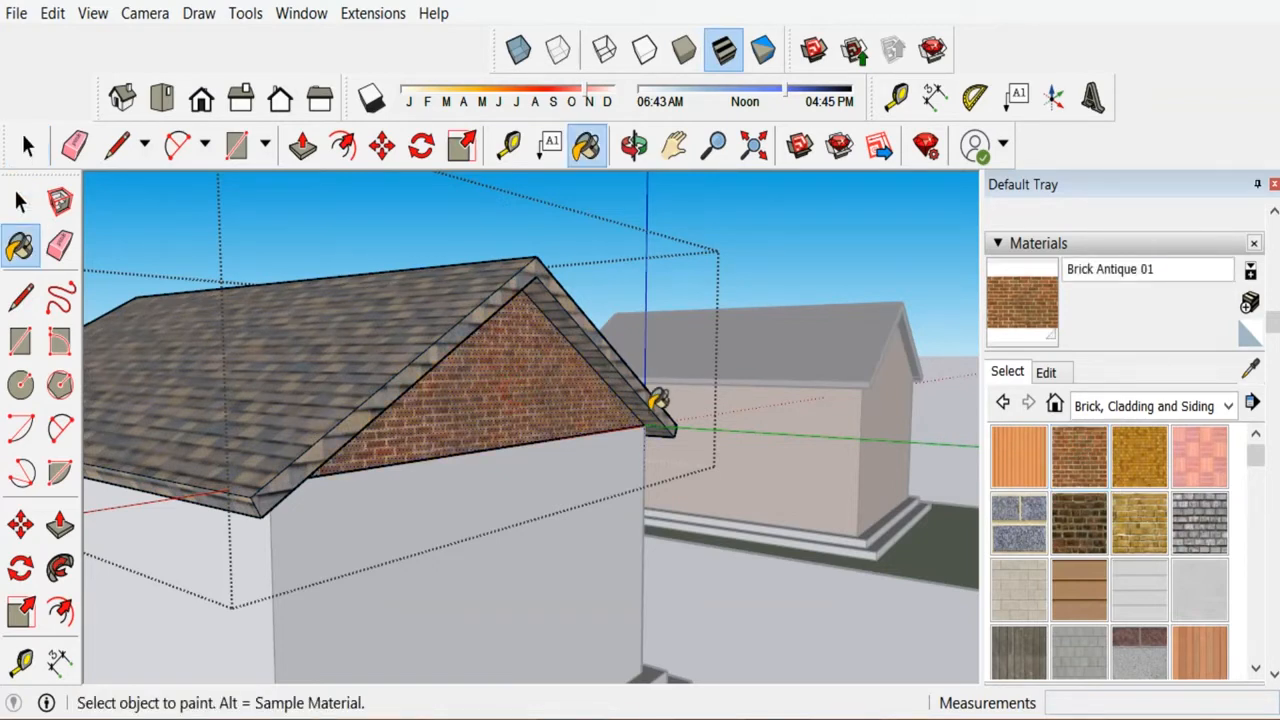
Finish editing the roof group and return to the whole model.
scroll(657, 401, "down", 5)
middle_click_drag(366, 457, 733, 473)
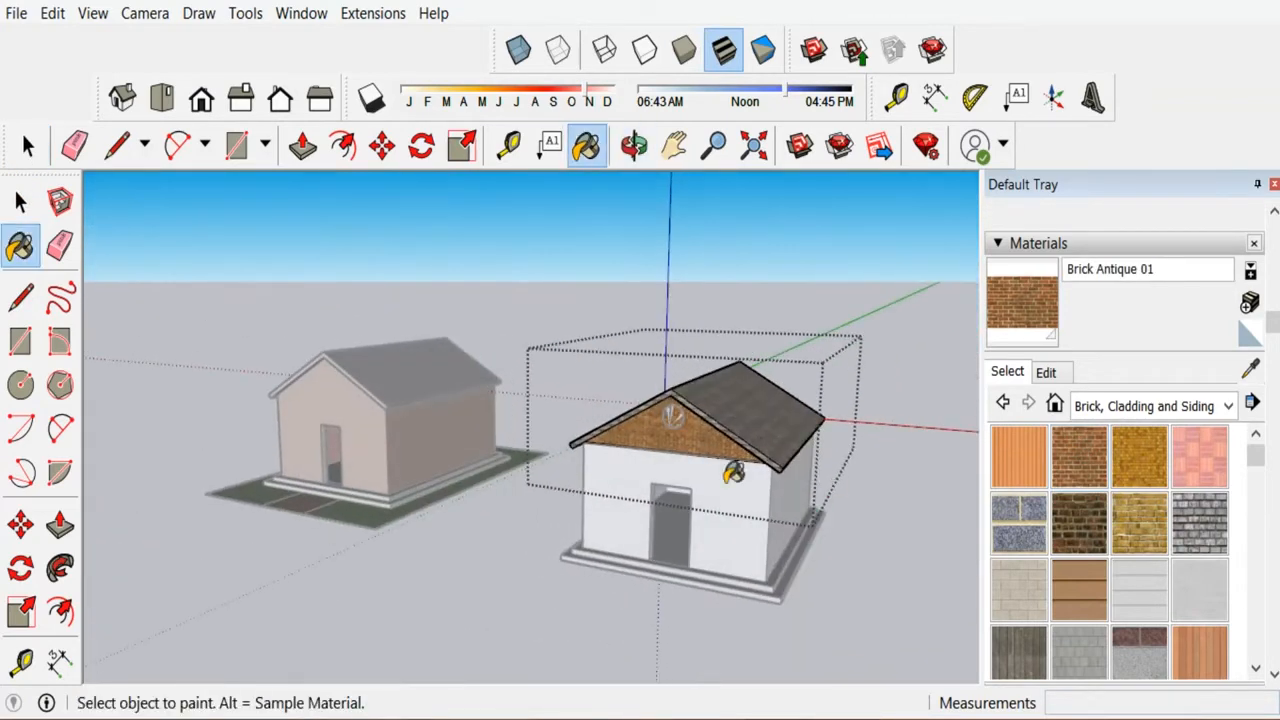
left_click(20, 205)
left_click(475, 572)
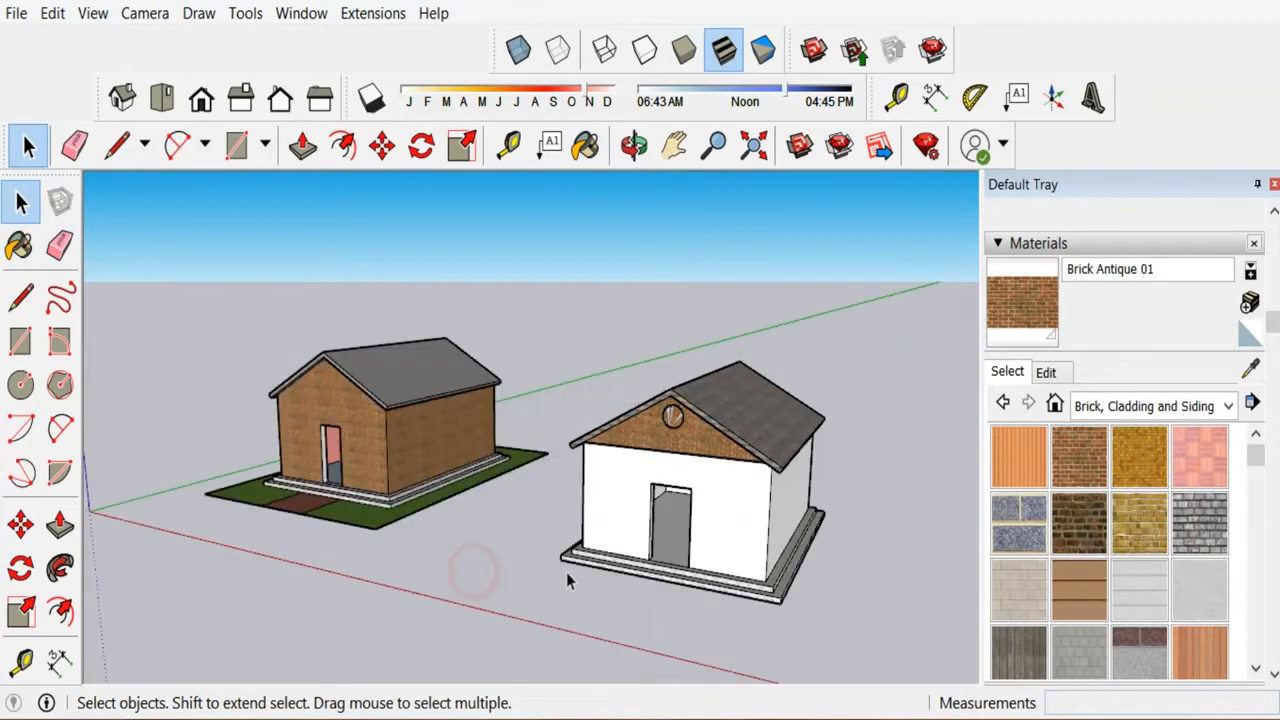
Paint the front wall and the adjoining right-hand long wall with Brick Antique 01.
scroll(661, 492, "up", 4)
left_click(1079, 462)
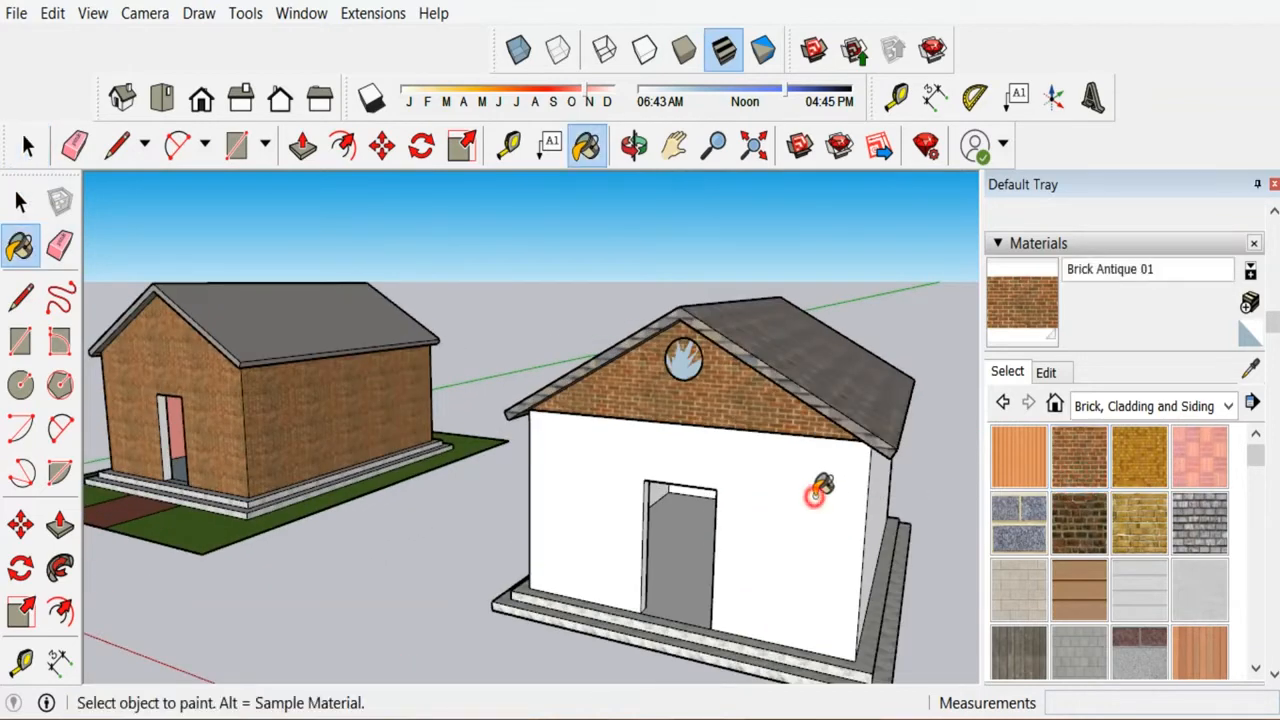
left_click(815, 495)
middle_click_drag(748, 507, 590, 474)
left_click(683, 480)
scroll(557, 565, "down", 3)
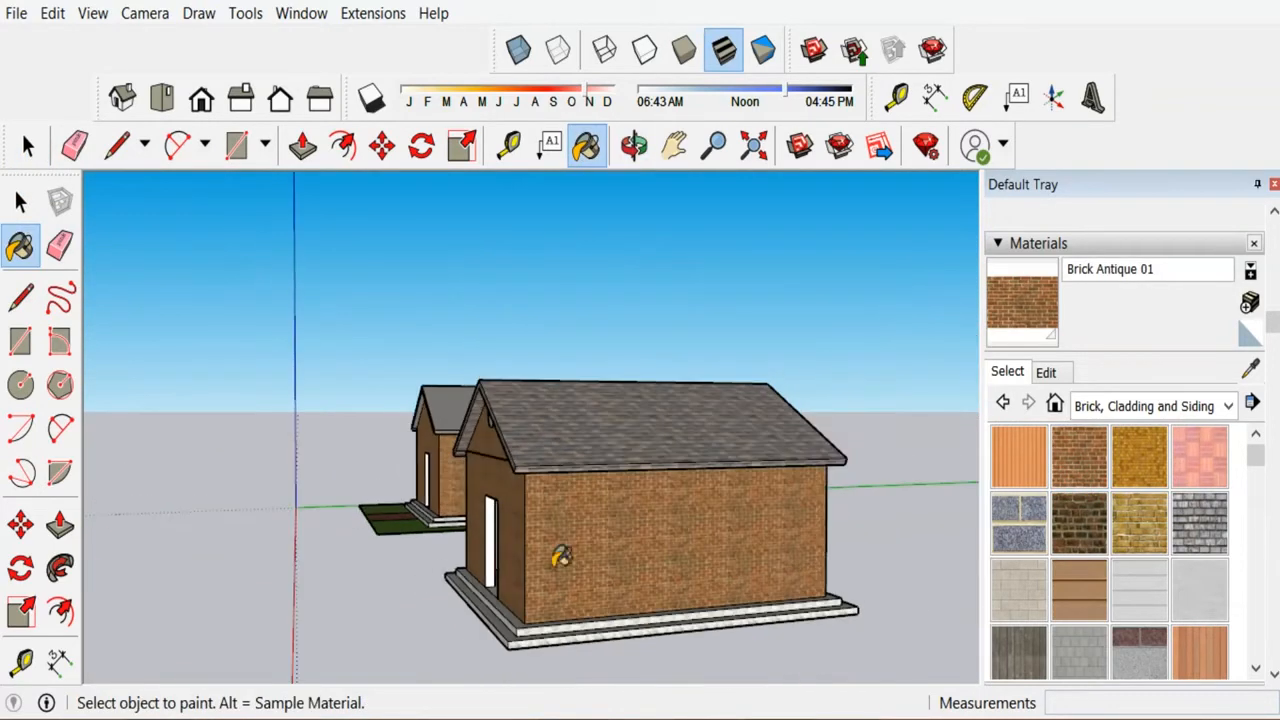
Paint the back wall and the remaining long wall of the house with Brick Antique 01.
middle_click_drag(752, 540, 480, 523)
left_click(470, 528)
mouse_move(643, 531)
middle_mouse_down()
mouse_move(229, 563)
mouse_move(367, 492)
middle_mouse_up()
left_click(367, 492)
scroll(240, 529, "down", 3)
mouse_move(240, 529)
middle_mouse_down()
mouse_move(674, 580)
mouse_move(815, 560)
middle_mouse_up()
scroll(700, 580, "up", 10)
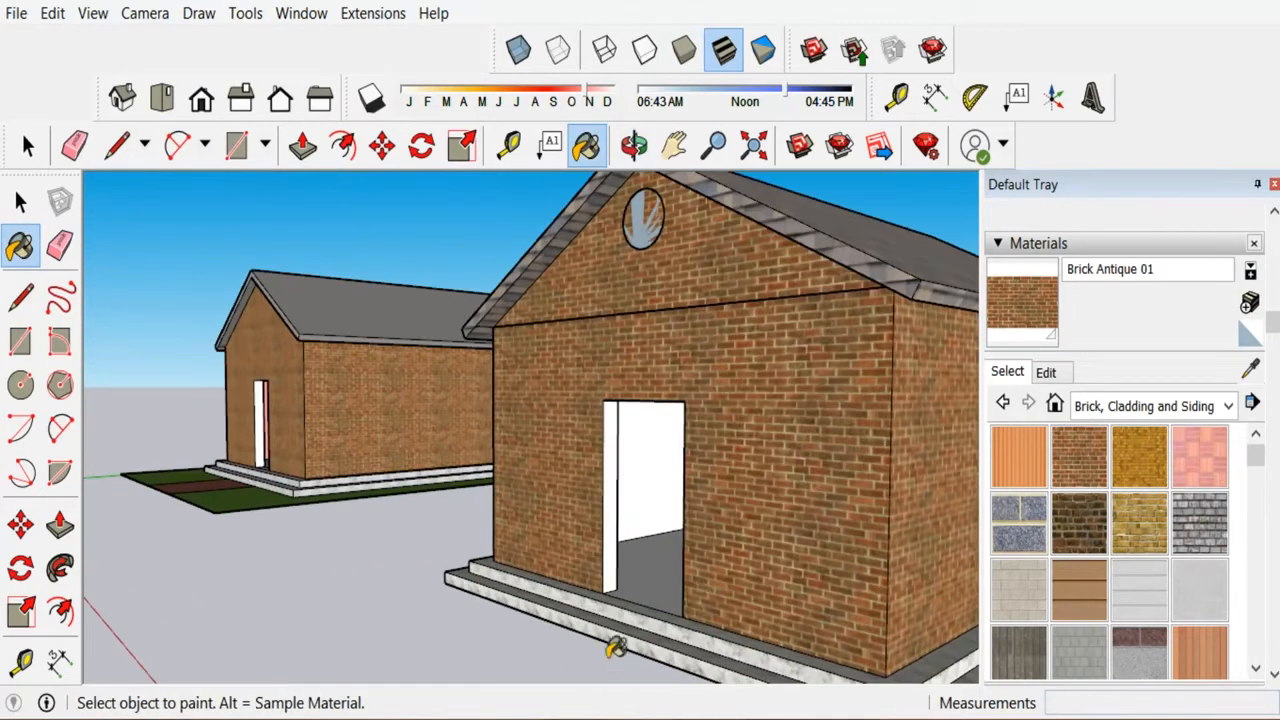
scroll(366, 363, "up", 3)
Select the front wall face just below the gable.
left_click(20, 200)
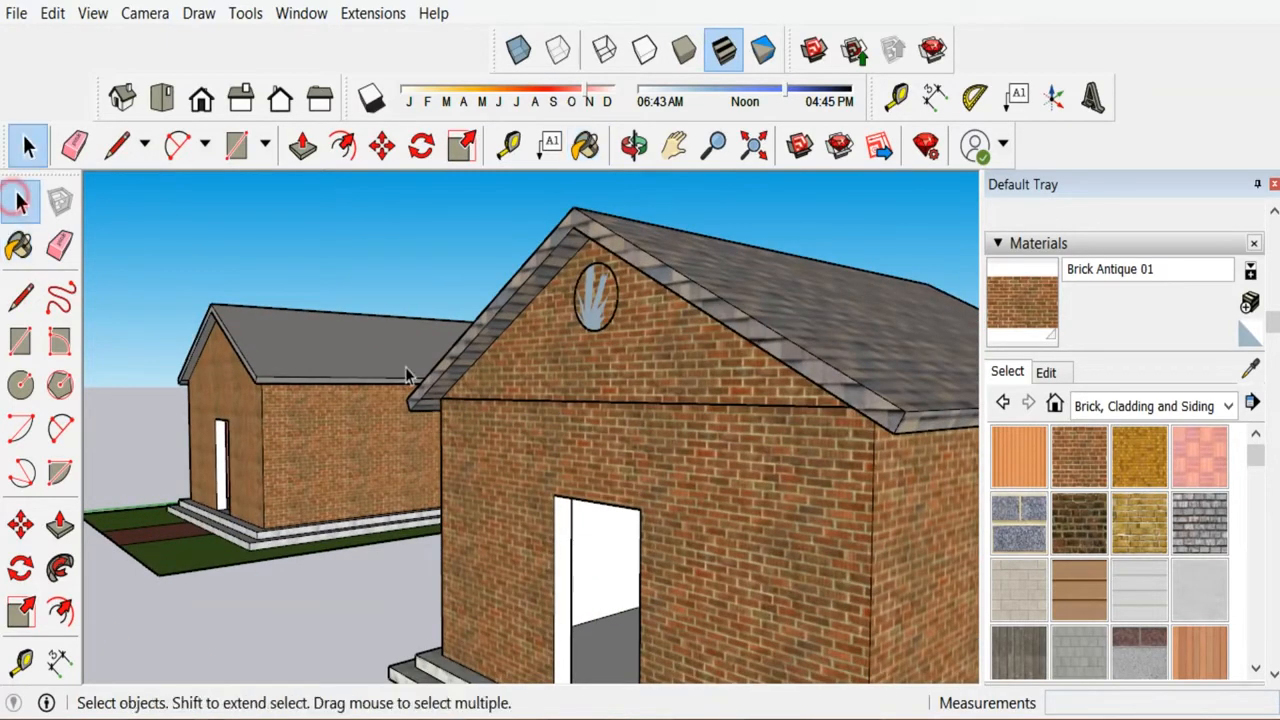
scroll(613, 399, "up", 3)
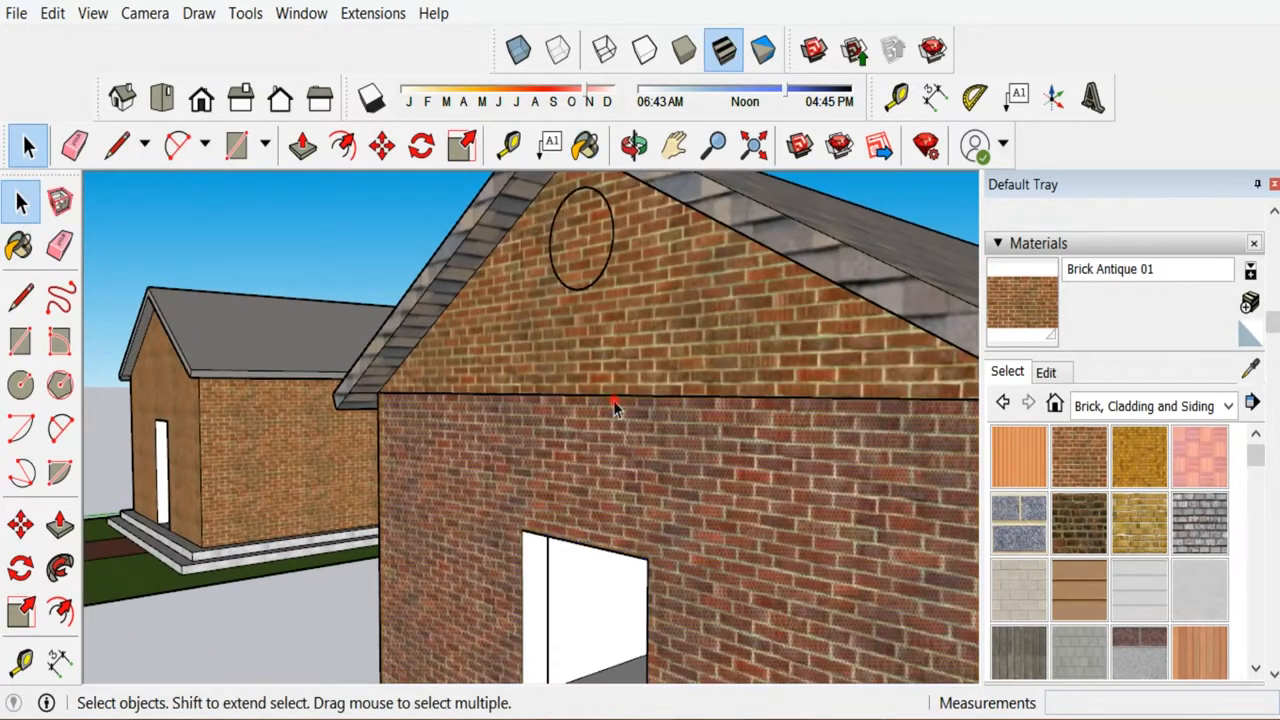
Open the roof group and hide the horizontal edge along the base of the front brick gable.
left_click(613, 400)
left_click(632, 380)
double_click(647, 370)
scroll(650, 380, "up", 5)
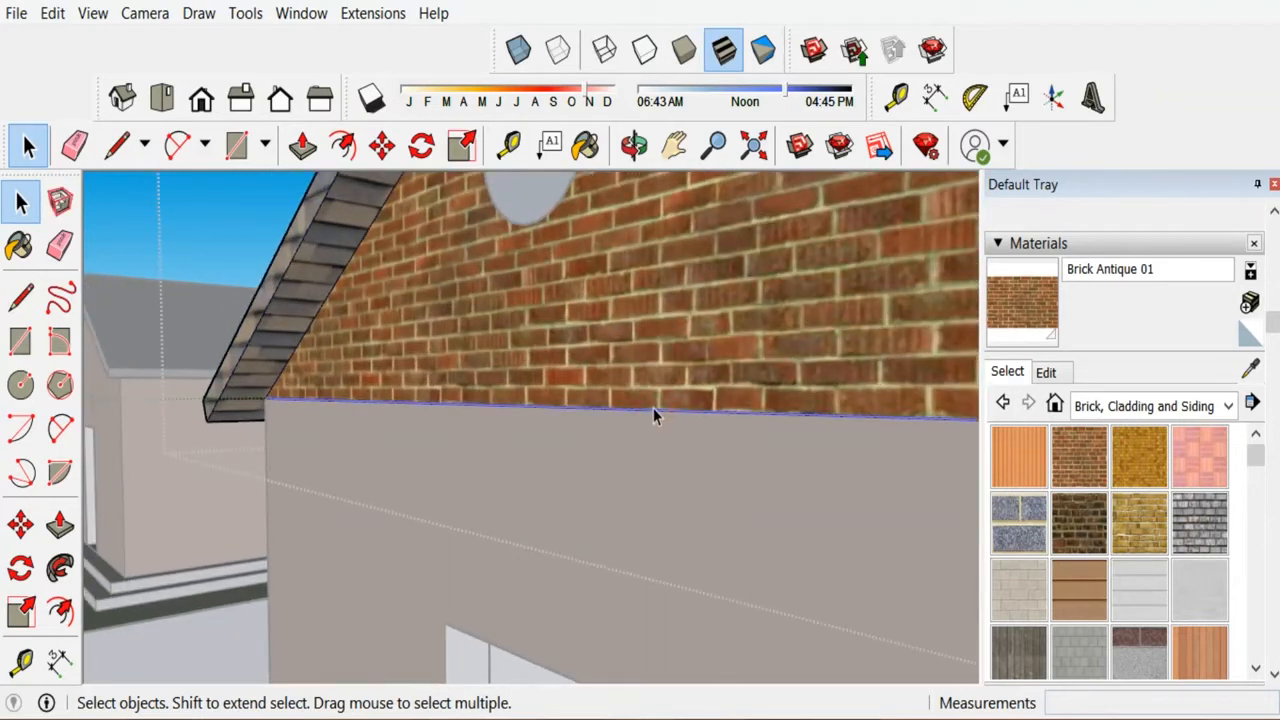
right_click(653, 408)
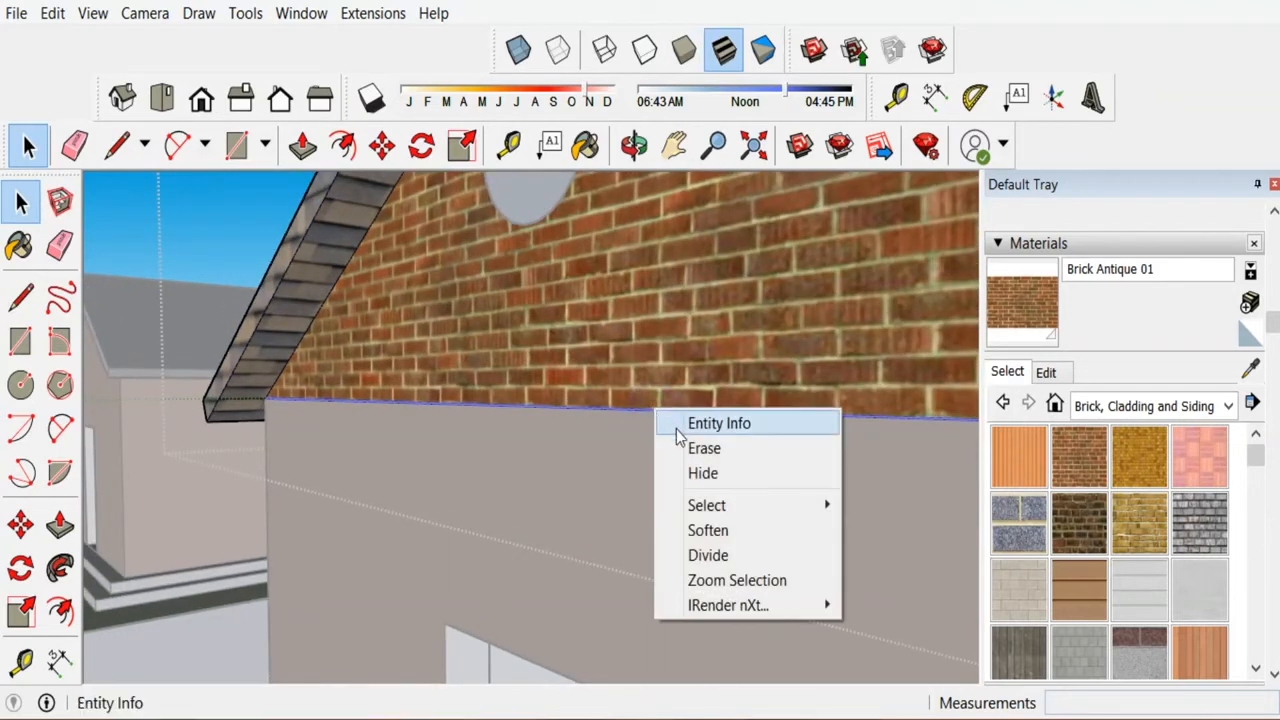
left_click(697, 472)
scroll(696, 478, "down", 1)
scroll(650, 485, "down", 5)
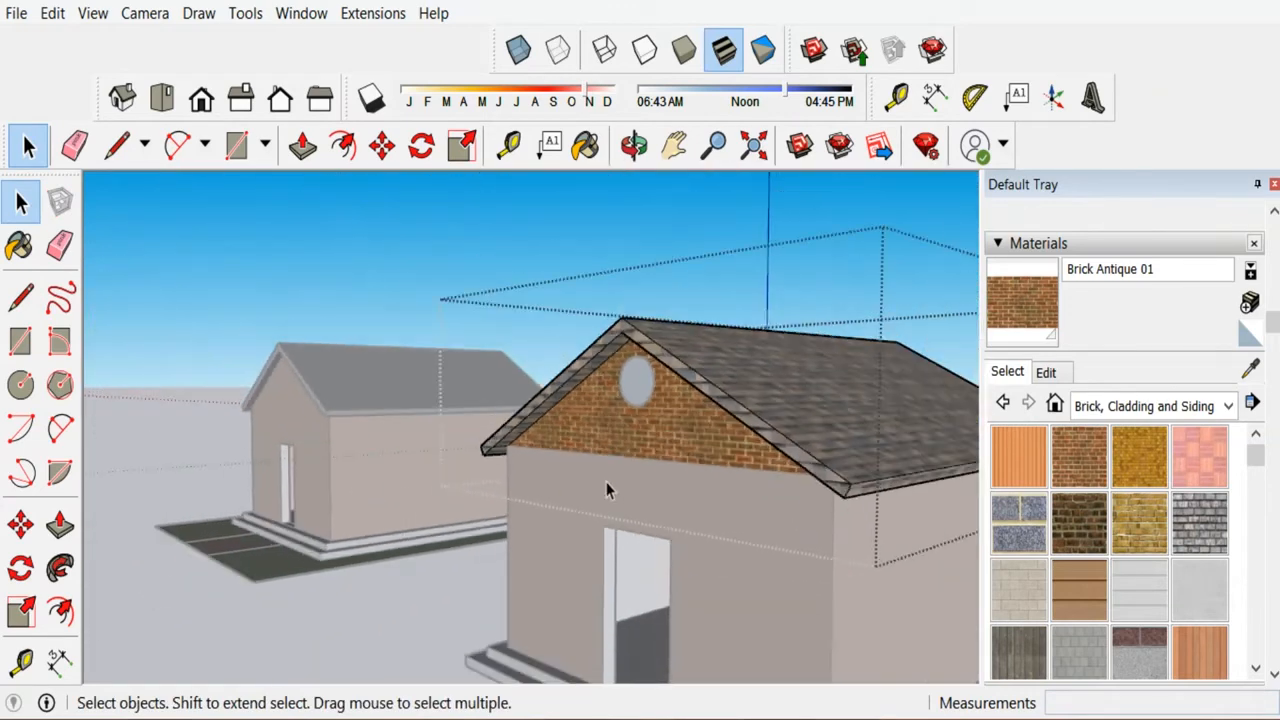
Leave the roof group and hide the top edge of the front wall below the gable.
left_click(24, 204)
left_click(380, 258)
scroll(677, 475, "up", 3)
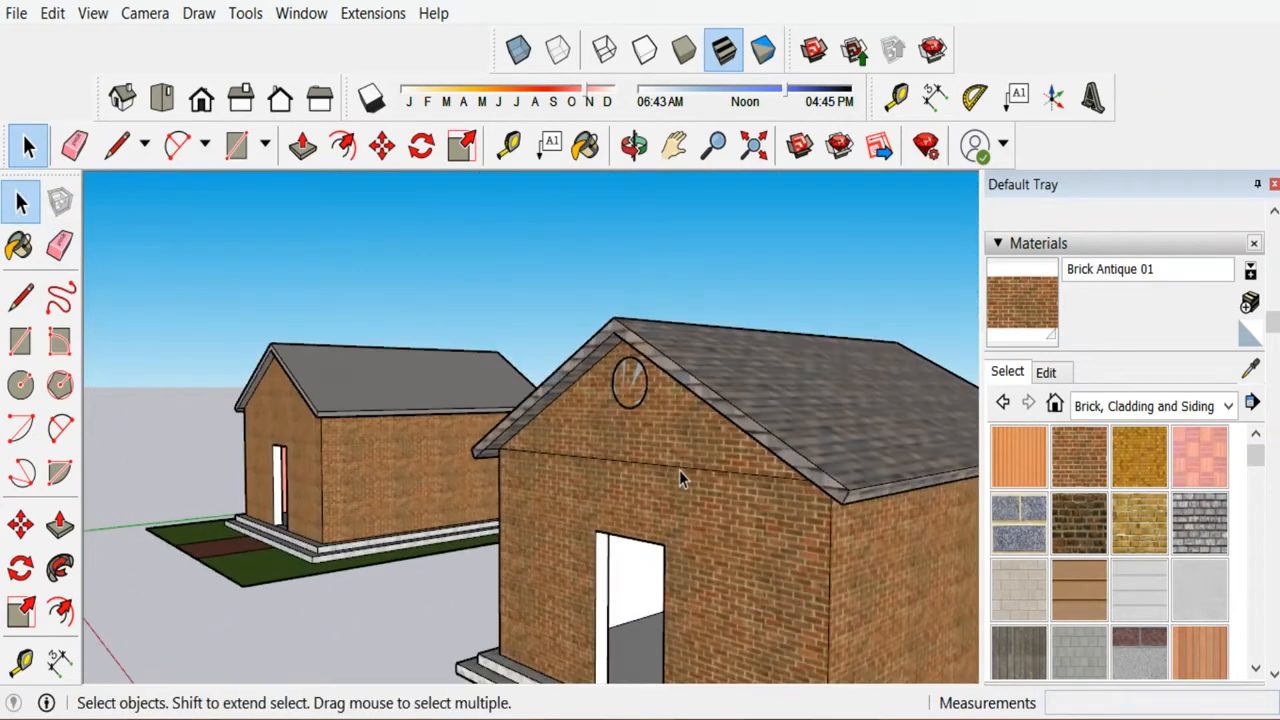
left_click(678, 466)
right_click(678, 467)
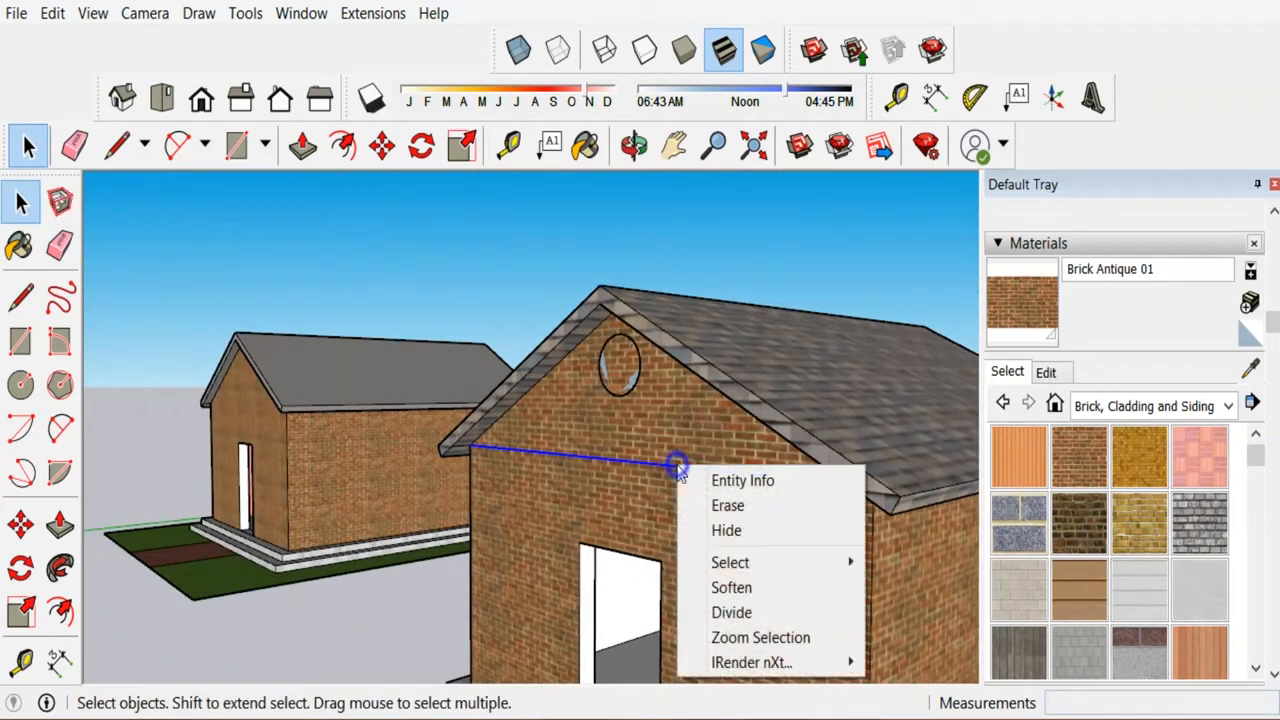
left_click(727, 530)
Hide the top edge of the rear wall where it meets the gable.
scroll(760, 515, "down", 5)
middle_click_drag(779, 503, 369, 505)
scroll(395, 490, "up", 5)
left_click(403, 485)
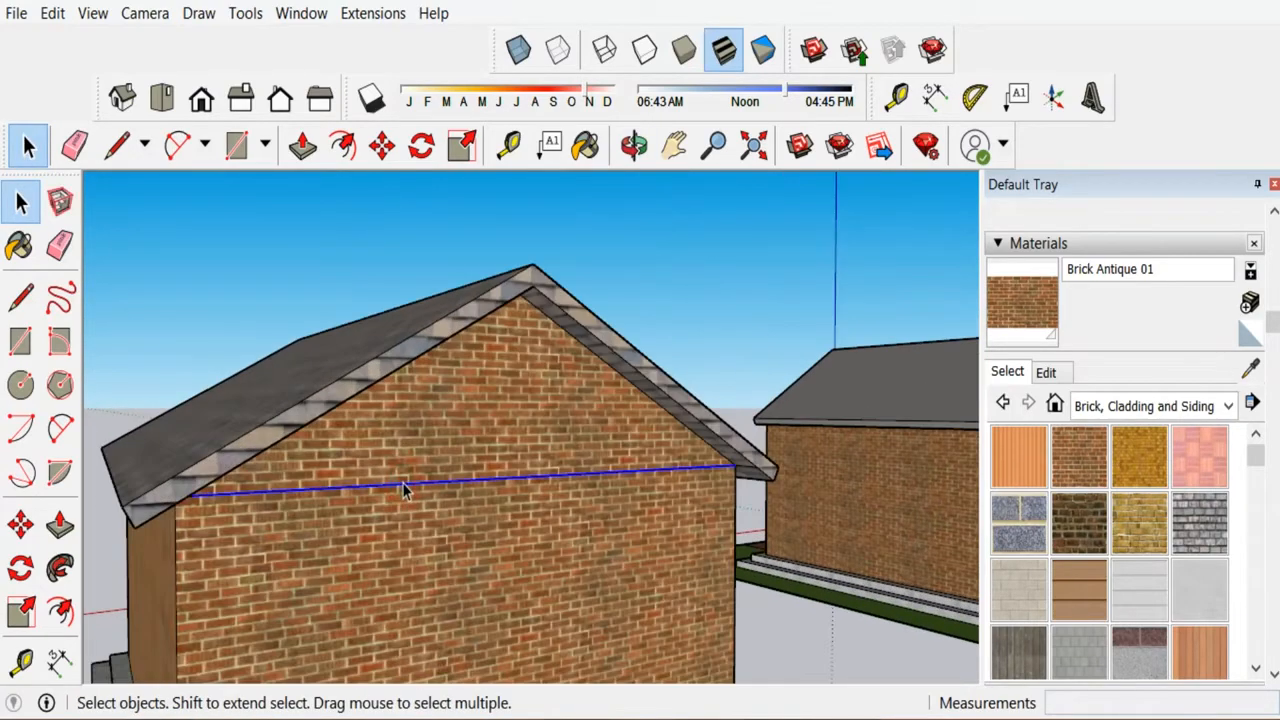
right_click(405, 488)
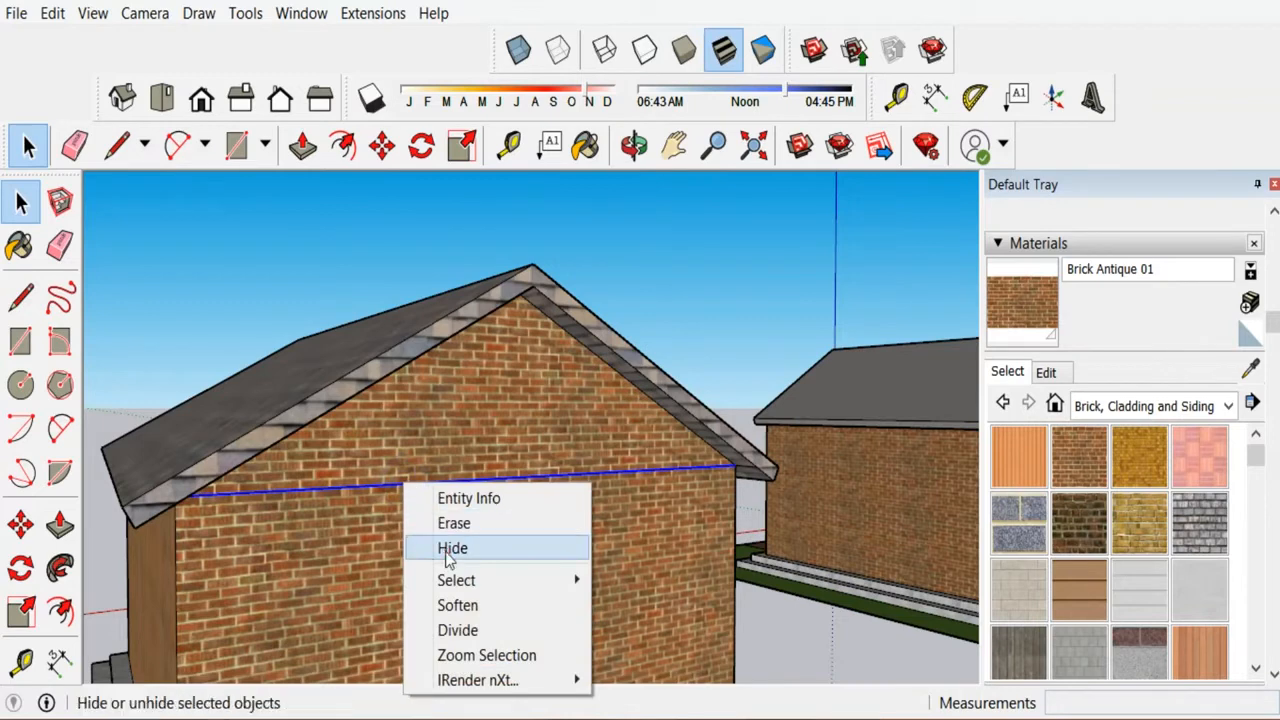
left_click(451, 545)
Open the roof group and hide the edge along the base of the rear brick gable.
double_click(425, 475)
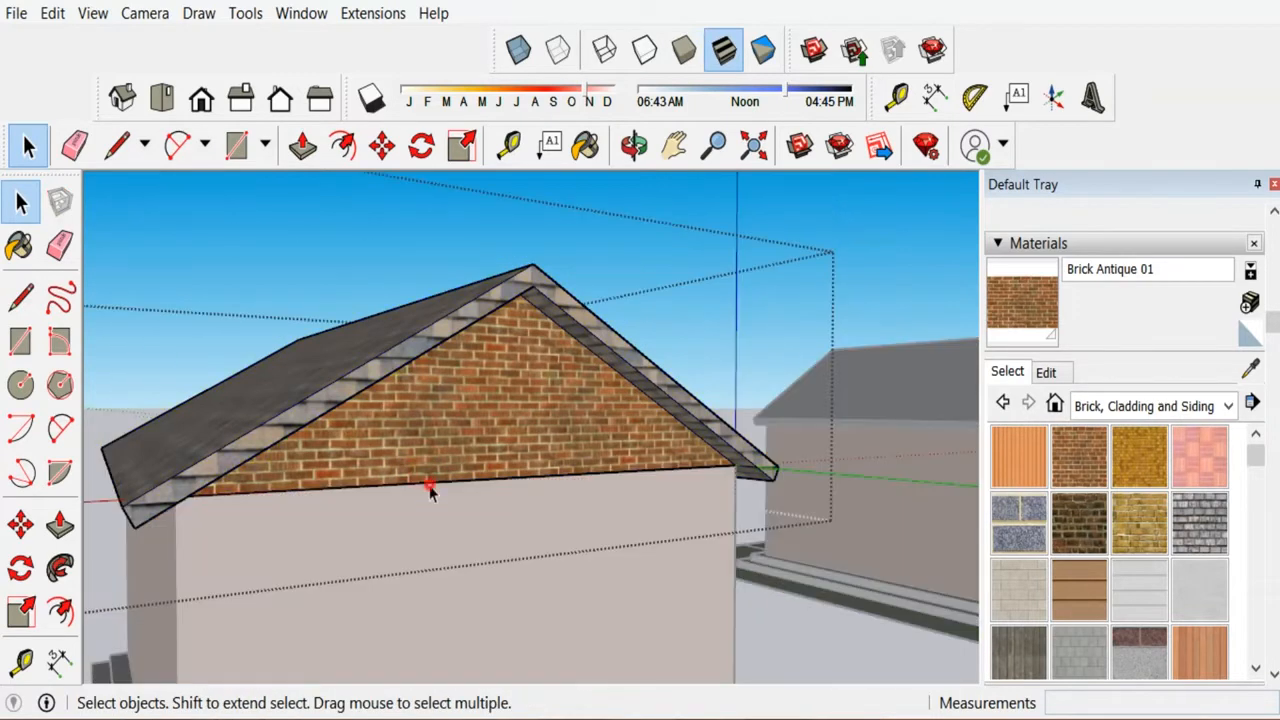
left_click(430, 487)
right_click(434, 486)
left_click(455, 545)
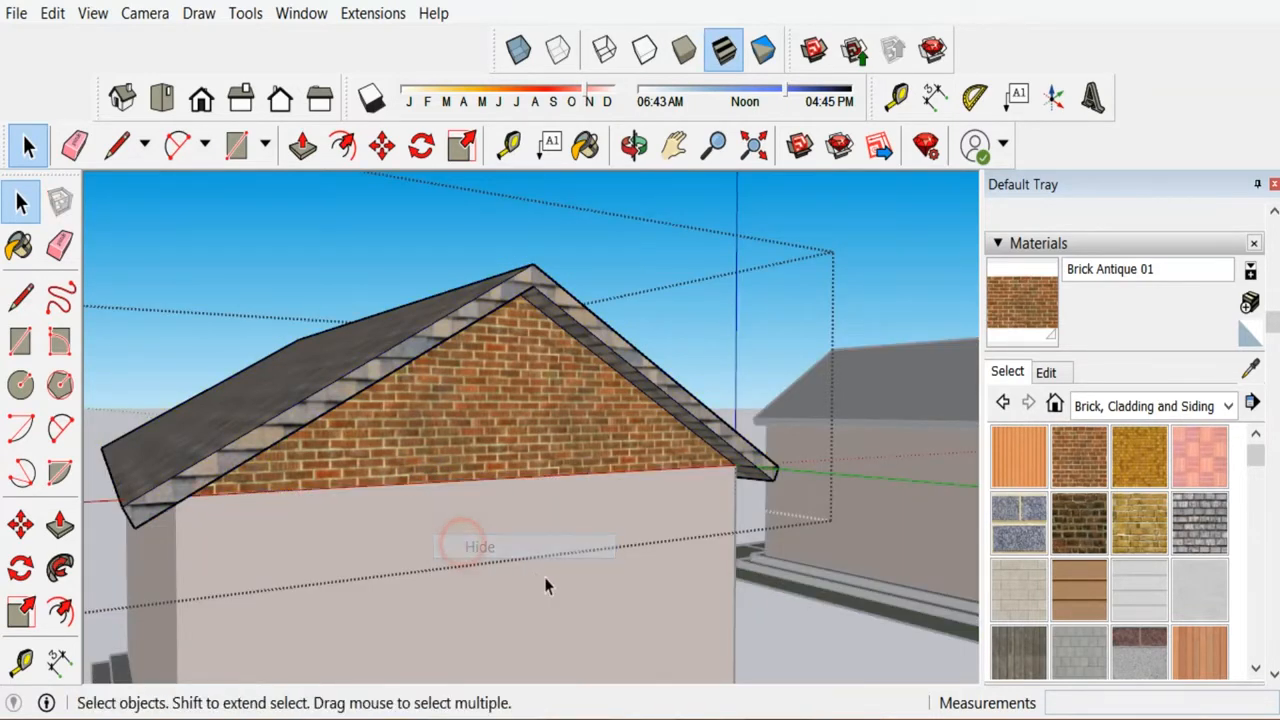
scroll(544, 587, "down", 5)
mouse_move(234, 289)
middle_mouse_down()
mouse_move(287, 518)
mouse_move(749, 529)
middle_mouse_up()
scroll(610, 522, "up", 3)
scroll(752, 460, "down", 4)
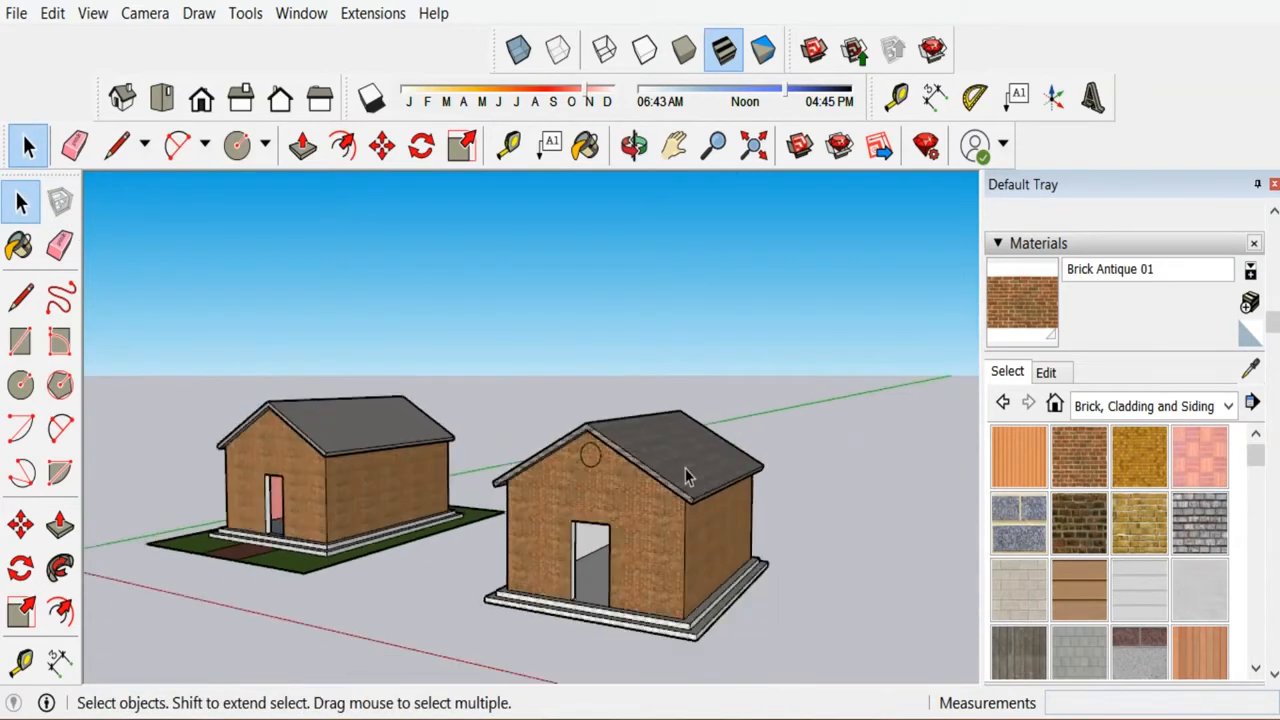
Display the Glass and Mirrors material collection for the circular window in the front gable.
scroll(685, 468, "up", 5)
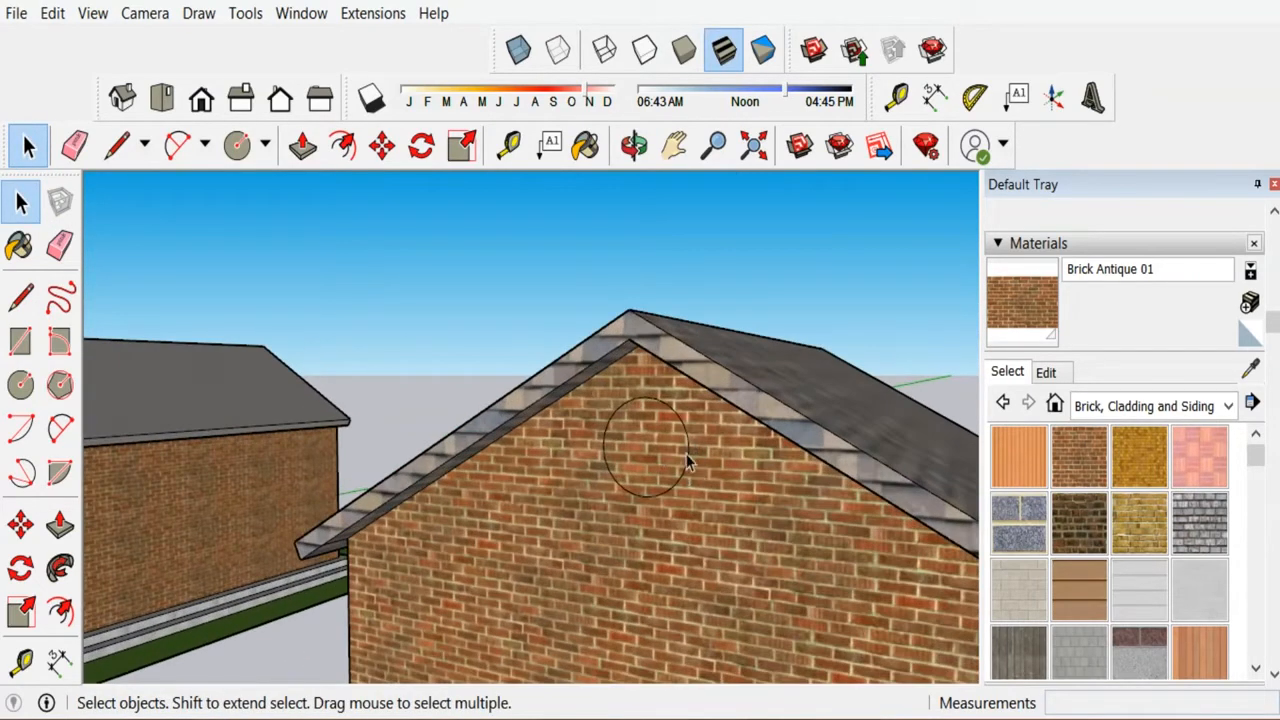
scroll(687, 457, "up", 2)
scroll(488, 460, "down", 4)
scroll(611, 460, "up", 1)
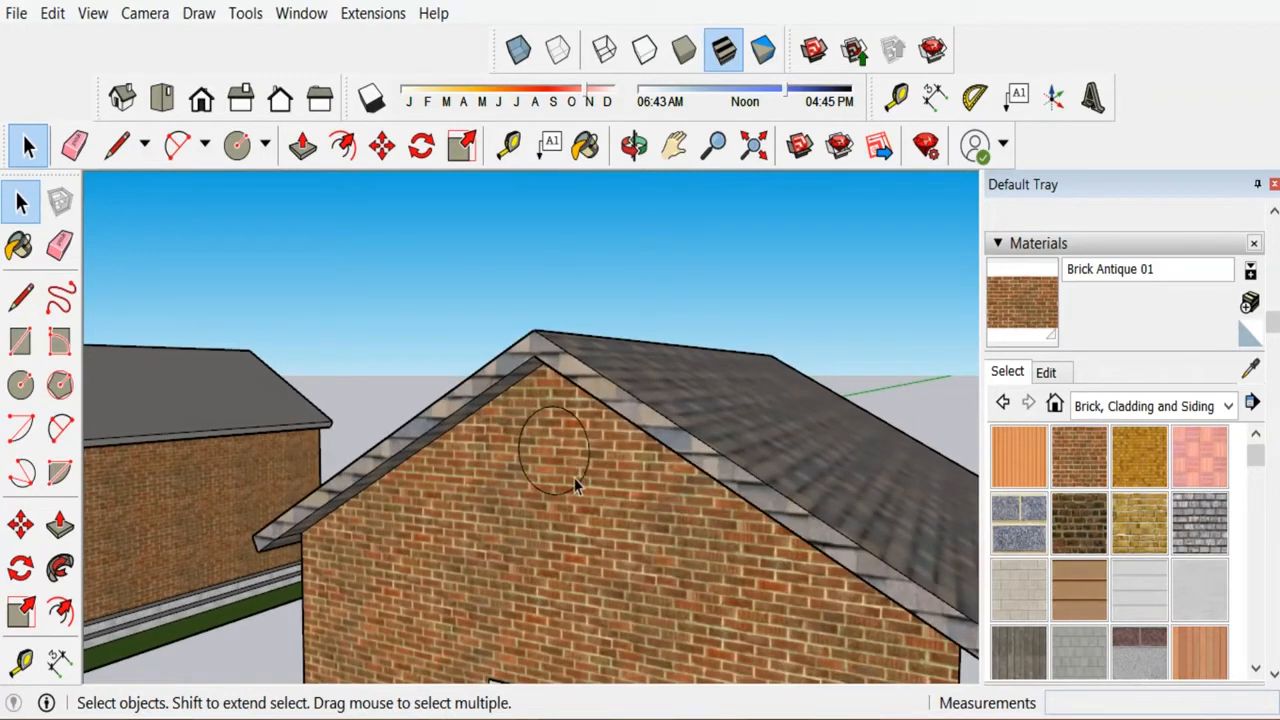
scroll(573, 482, "up", 2)
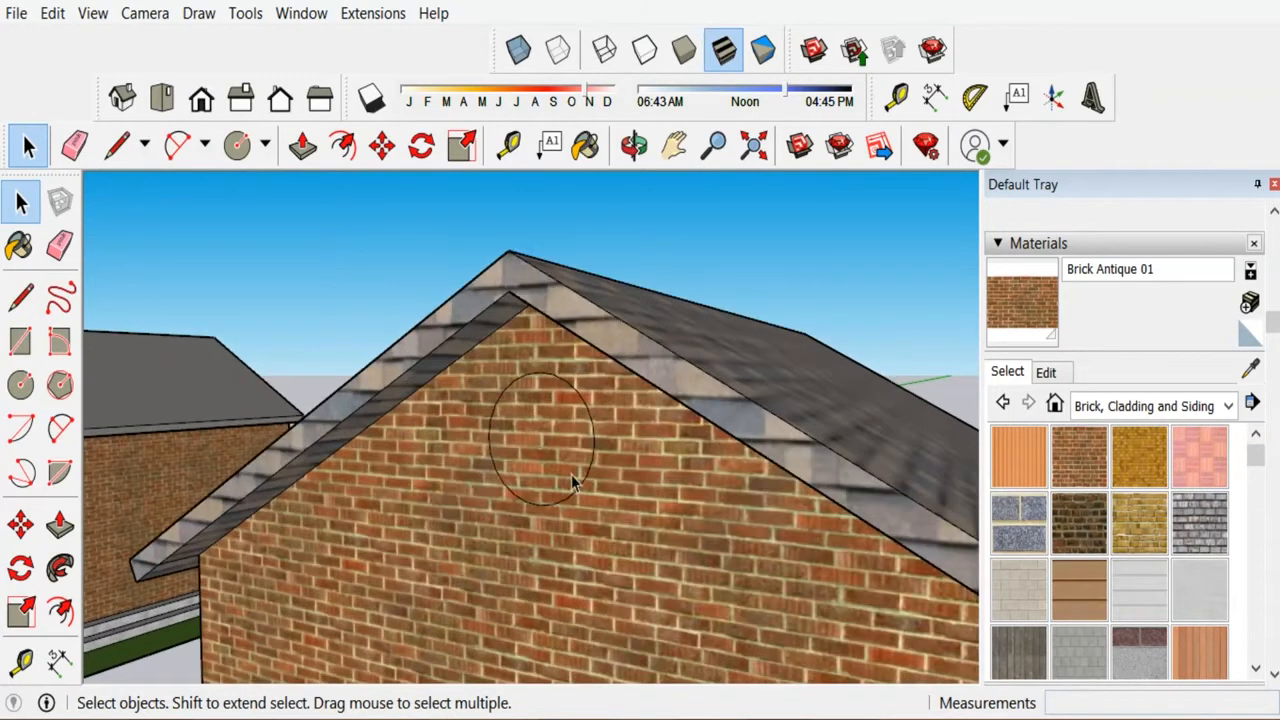
left_click(1228, 408)
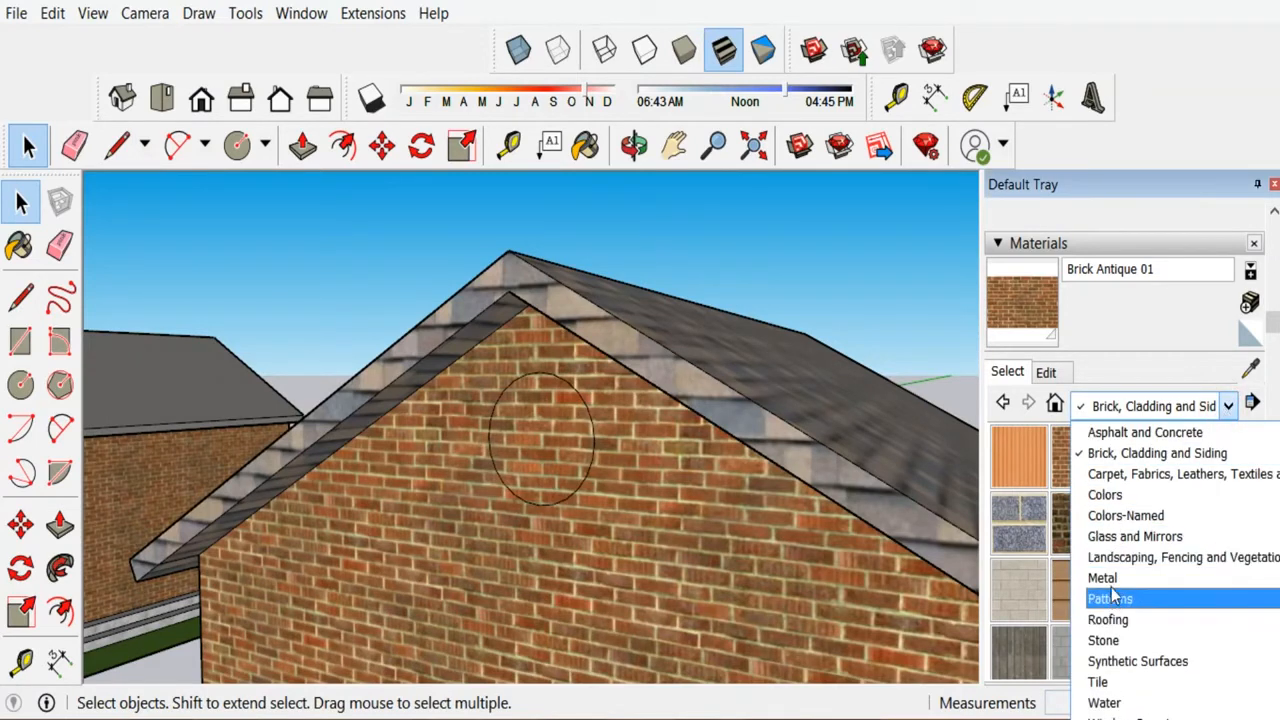
left_click(1135, 538)
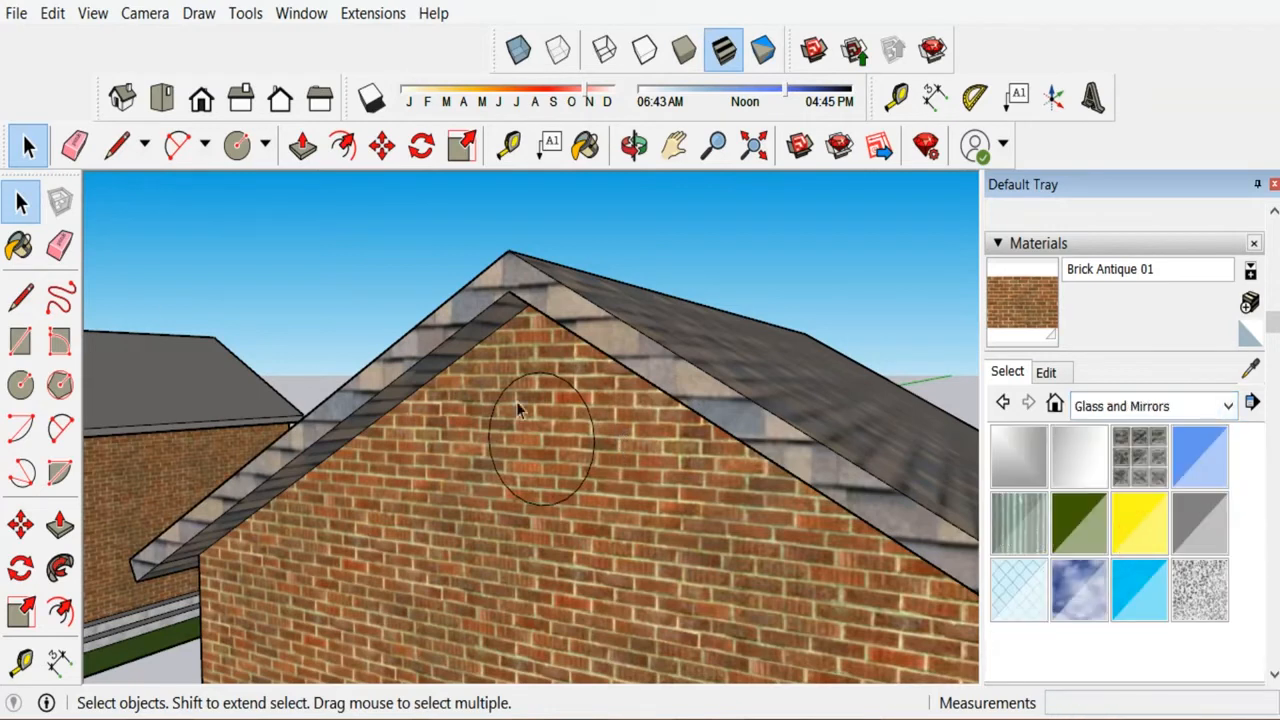
Select the circular face inside the roof group and paint it with Translucent Glass Blue.
left_click(21, 203)
left_click(455, 395)
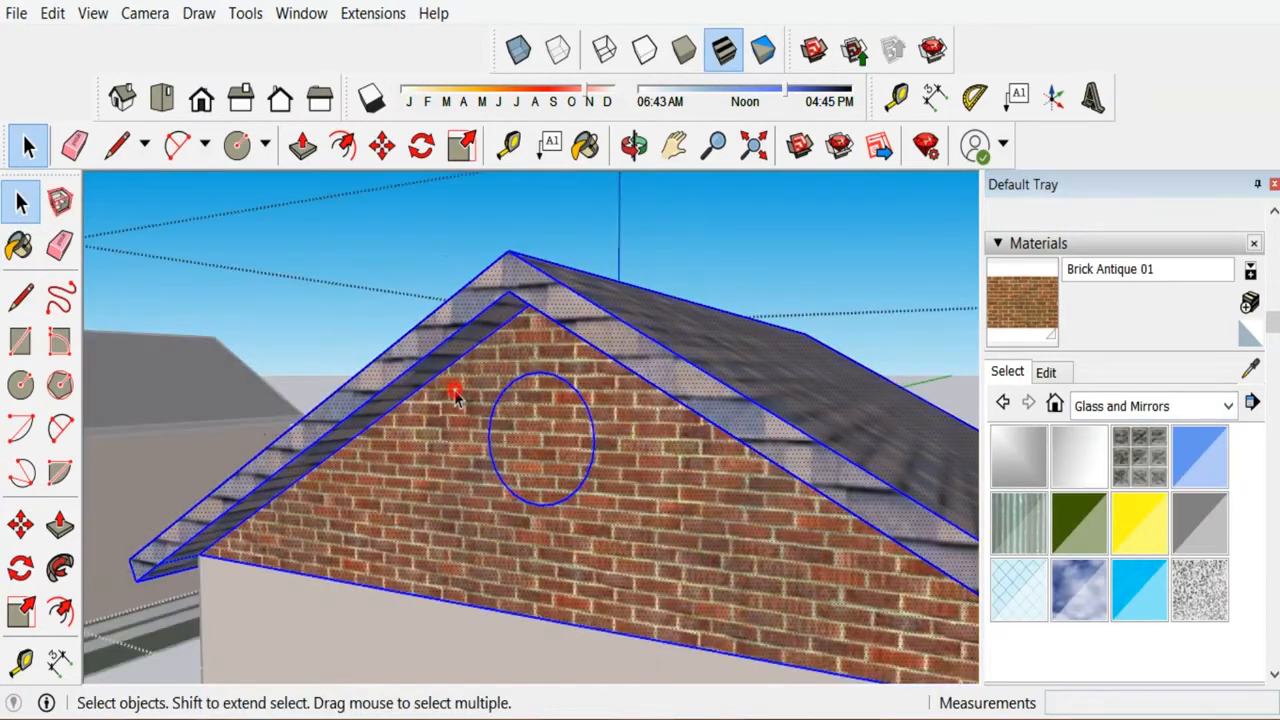
double_click(556, 434)
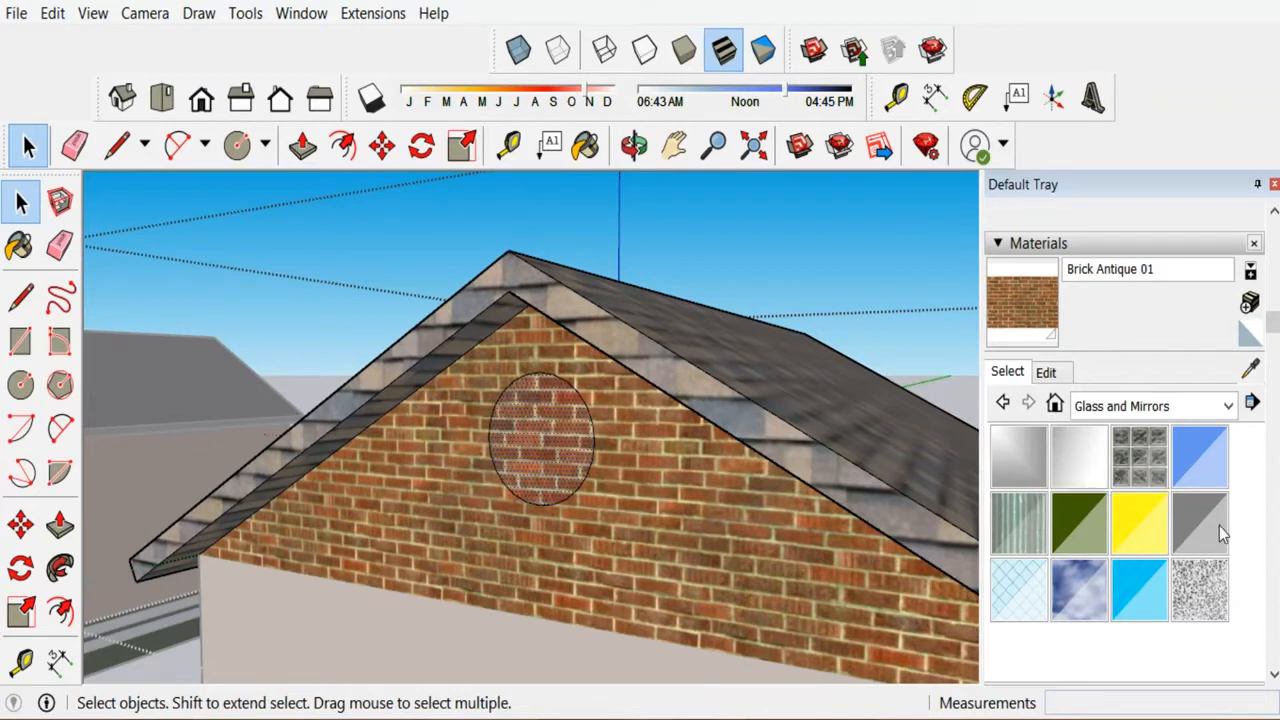
left_click(1199, 456)
scroll(551, 429, "up", 2)
left_click(546, 437)
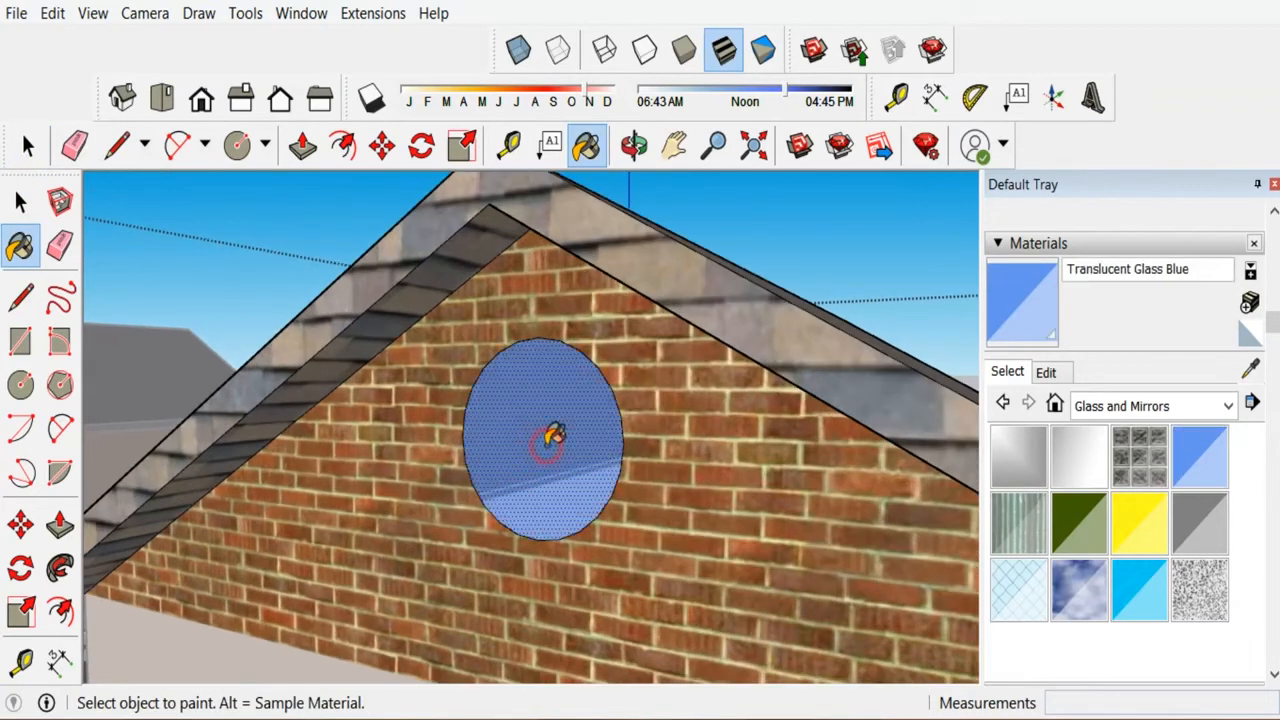
scroll(554, 449, "down", 2)
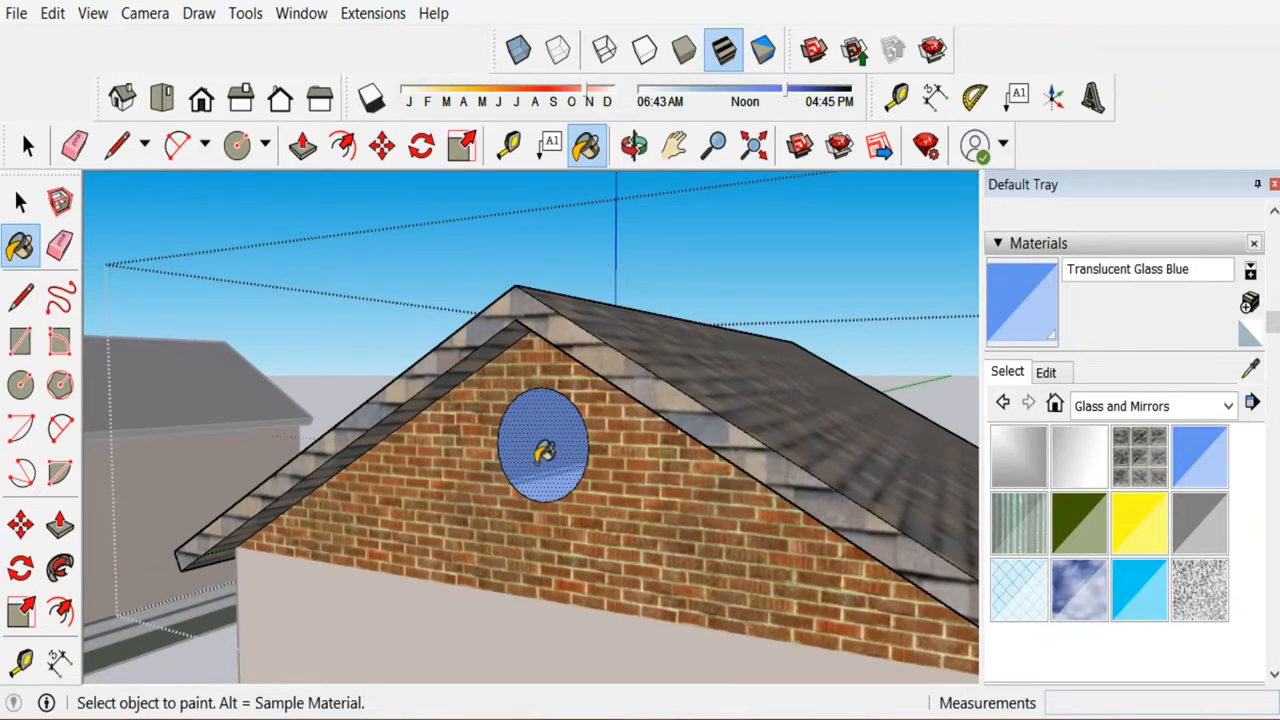
Create a darker blue glass material with an opacity of 88 and paint the circular gable window with it.
left_click(1249, 303)
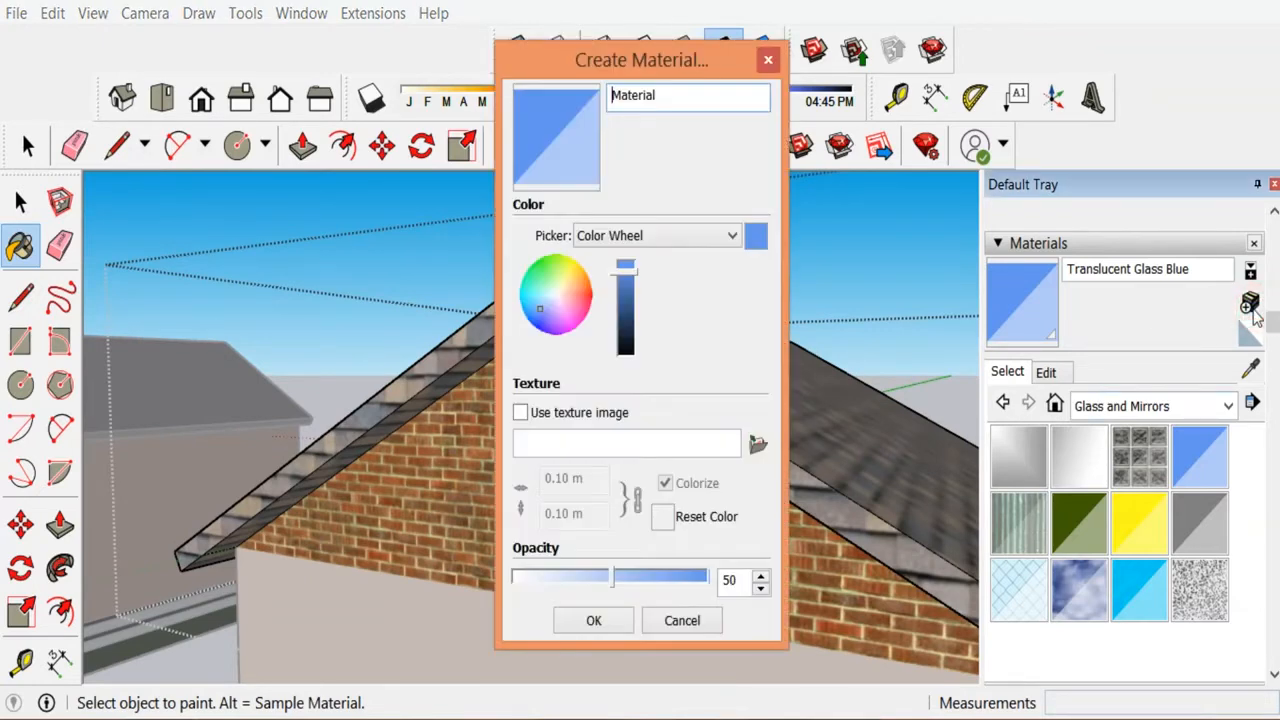
left_click_drag(683, 62, 994, 75)
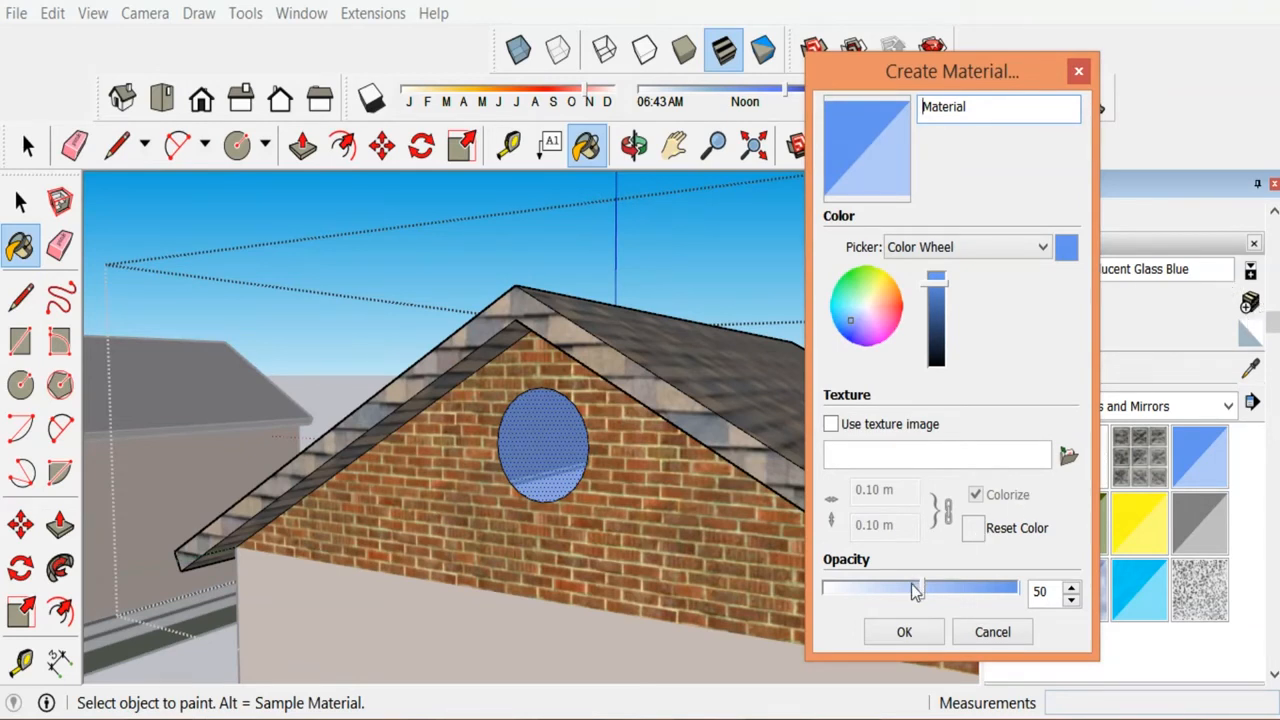
mouse_move(922, 590)
left_mouse_down()
mouse_move(858, 590)
mouse_move(946, 594)
left_mouse_up()
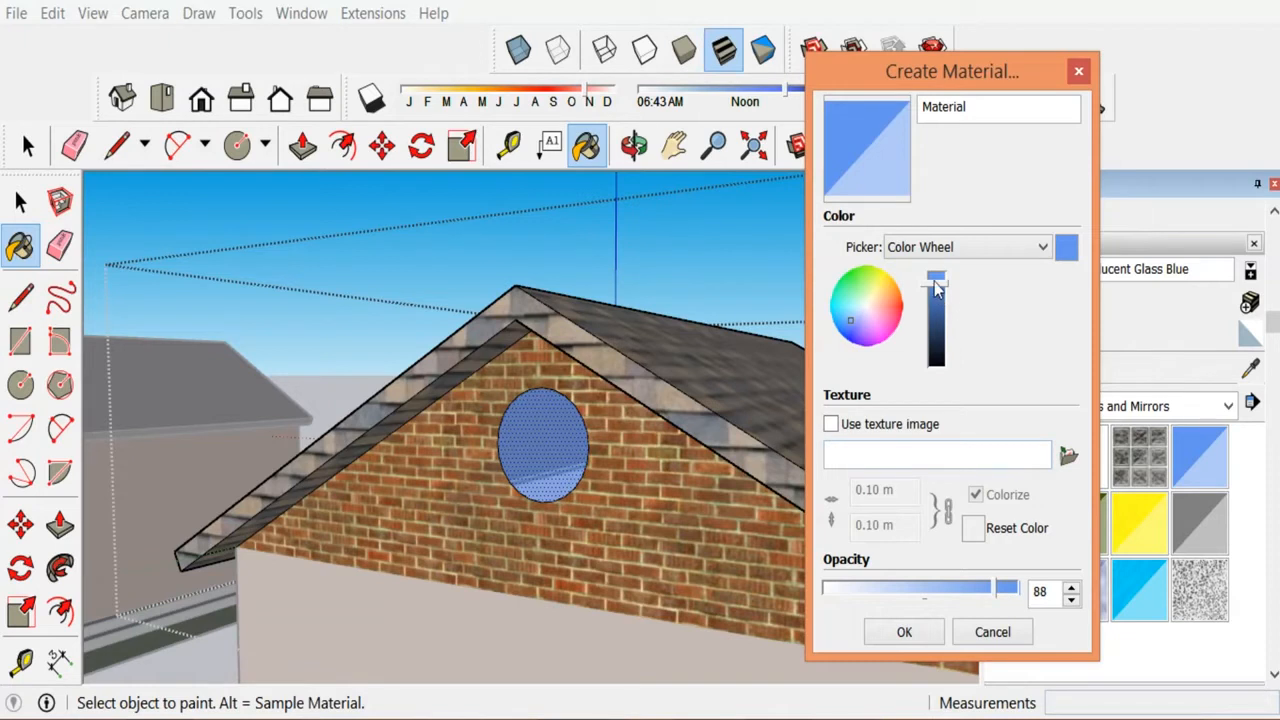
left_click_drag(936, 287, 947, 332)
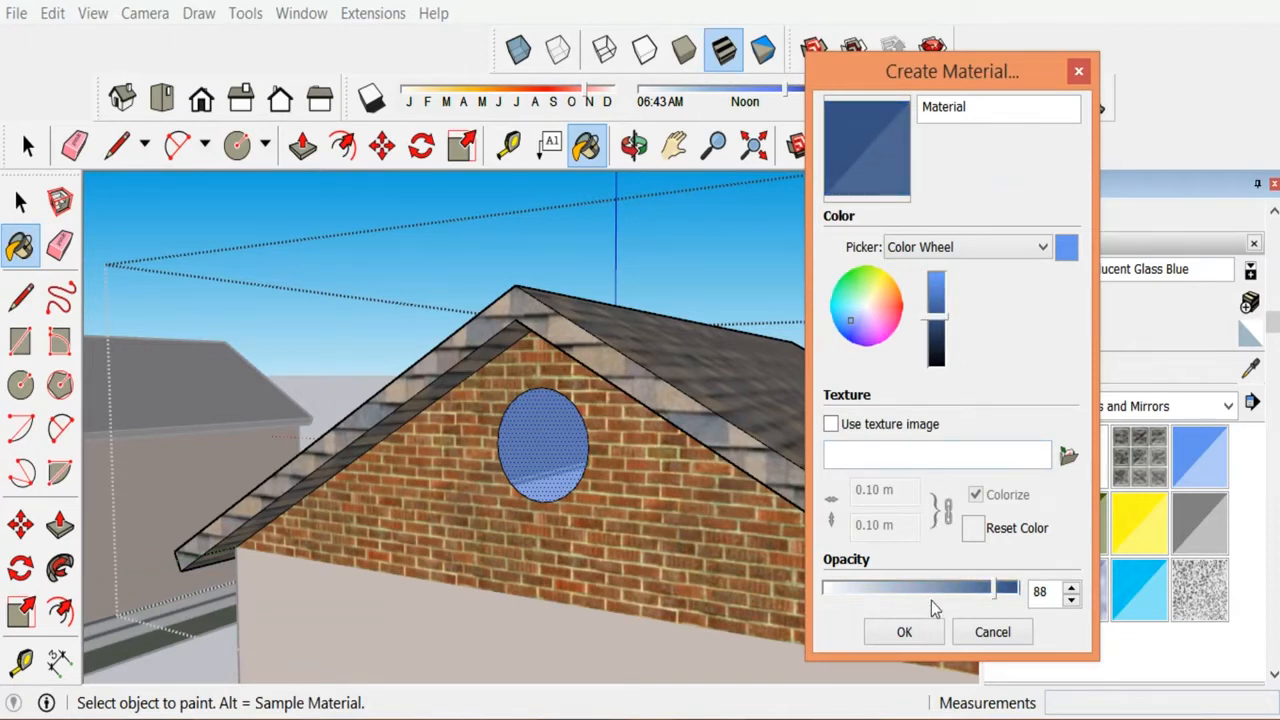
left_click(904, 631)
left_click(557, 443)
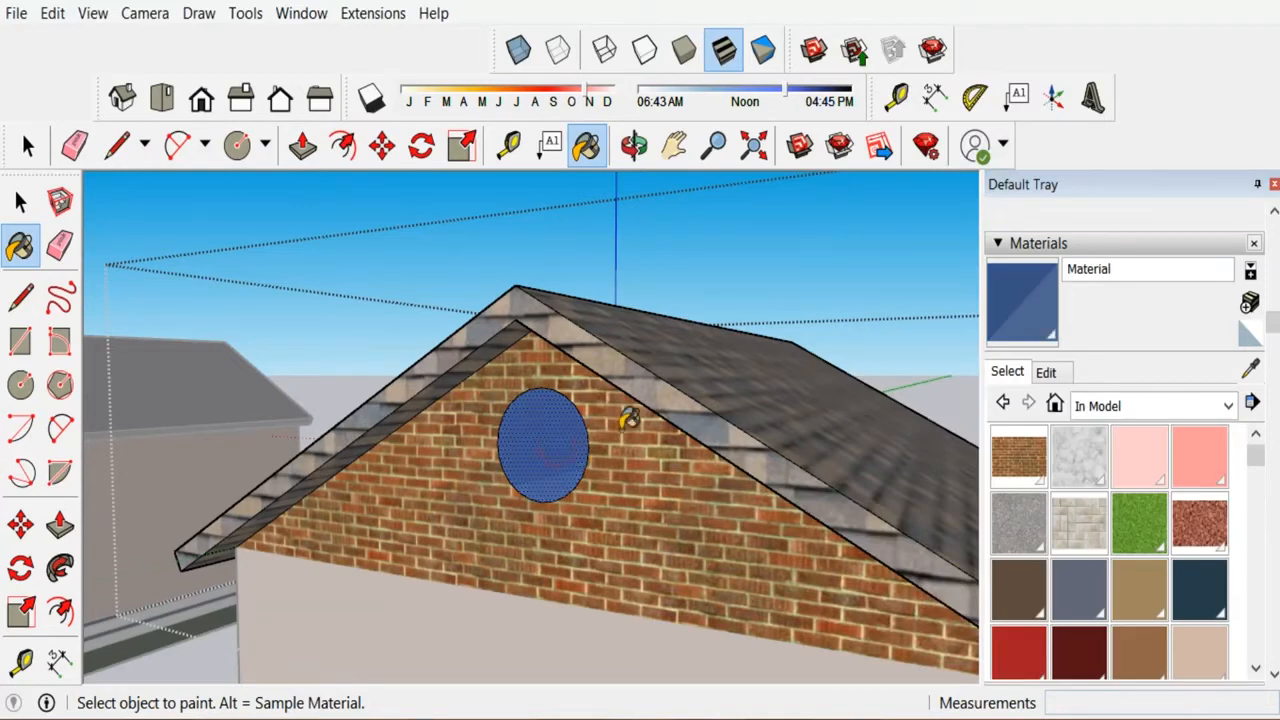
Create another glass material in a brighter blue with lower opacity and paint the circular gable window with it.
scroll(790, 365, "up", 2)
scroll(431, 484, "up", 4)
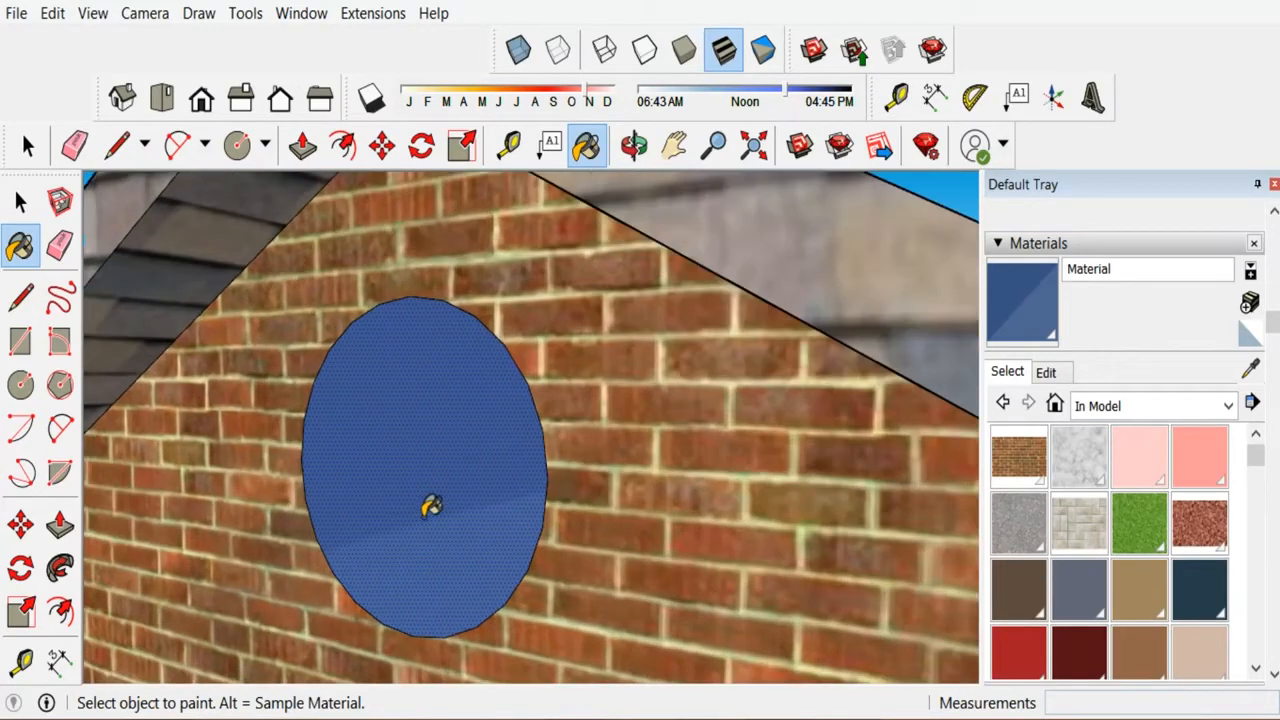
left_click(1250, 302)
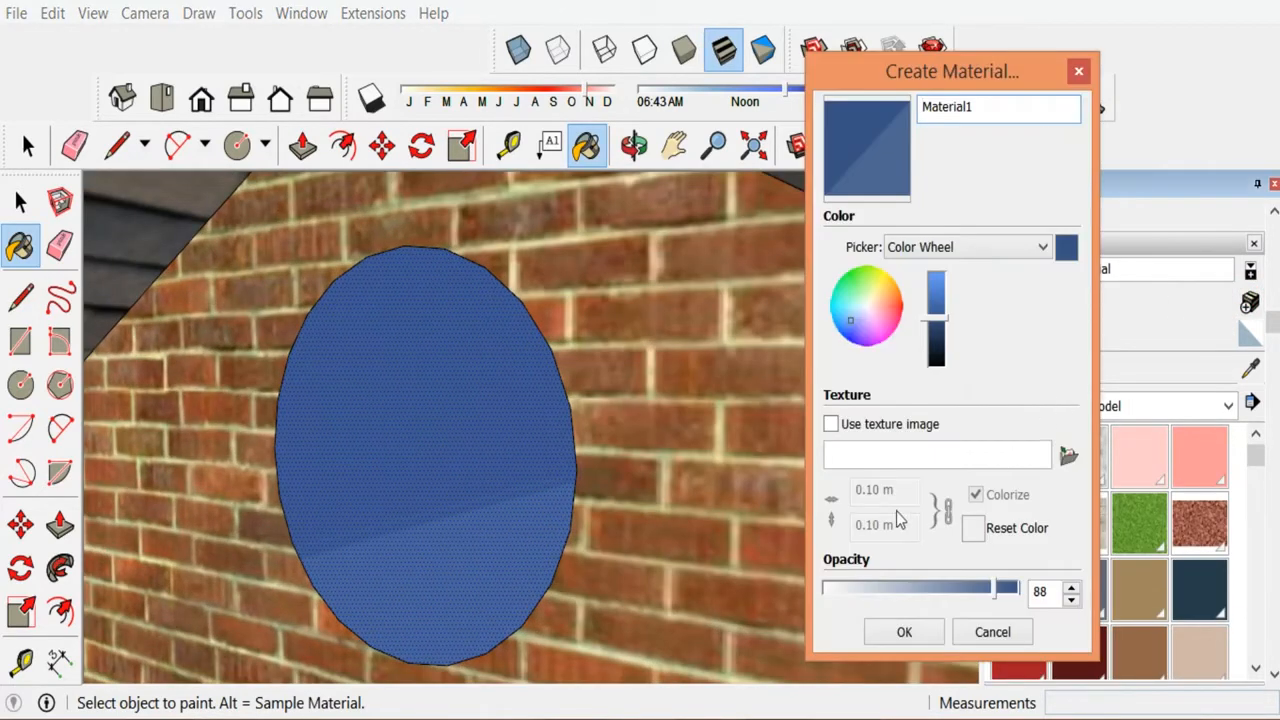
left_click_drag(940, 330, 943, 278)
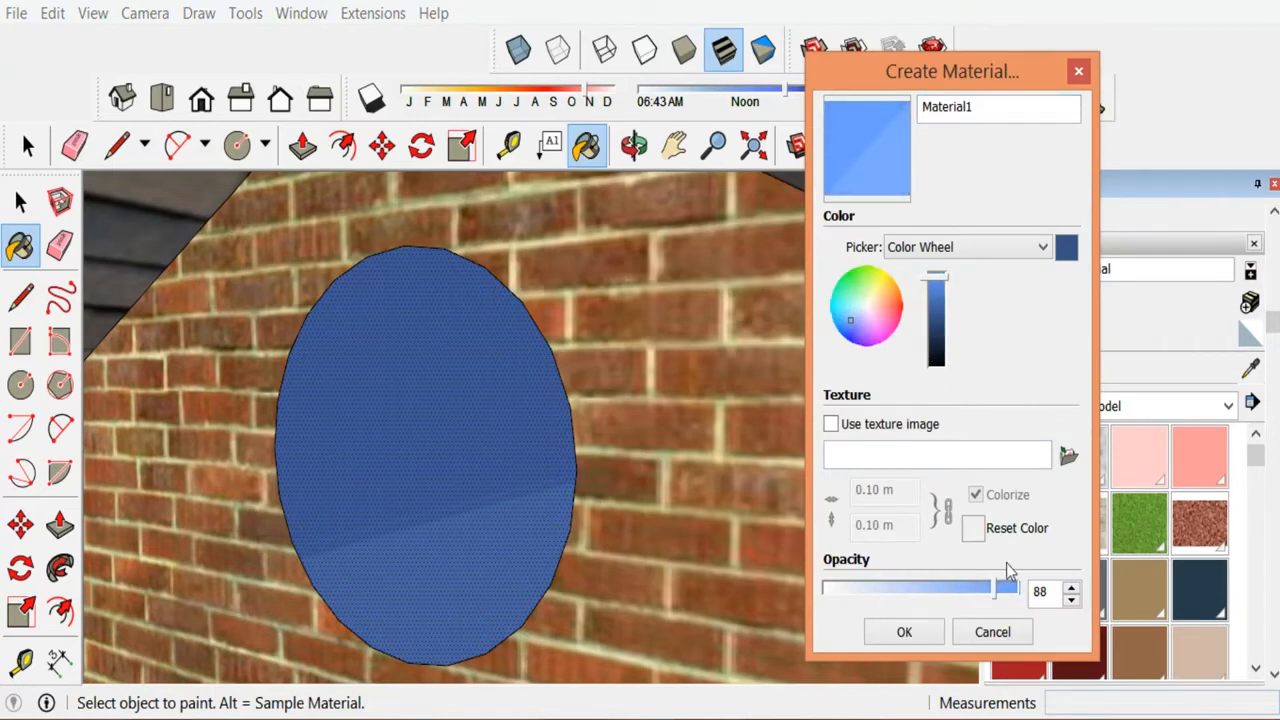
left_click_drag(993, 590, 940, 594)
left_click(904, 632)
left_click(514, 466)
mouse_move(514, 466)
middle_mouse_down()
mouse_move(526, 494)
mouse_move(578, 503)
mouse_move(826, 517)
mouse_move(551, 514)
mouse_move(509, 486)
mouse_move(477, 497)
mouse_move(366, 404)
middle_mouse_up()
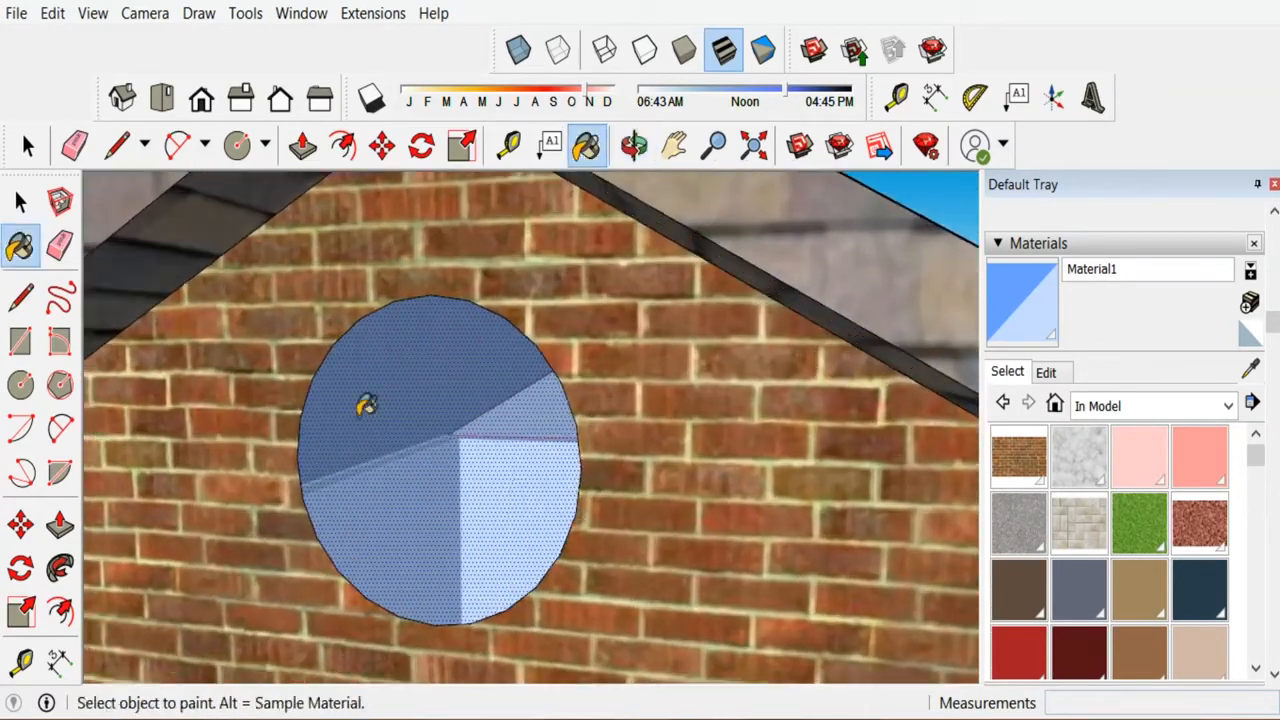
Examine the transparency of the circular window's glass up close and leave the roof group.
left_click(20, 201)
left_click(423, 222)
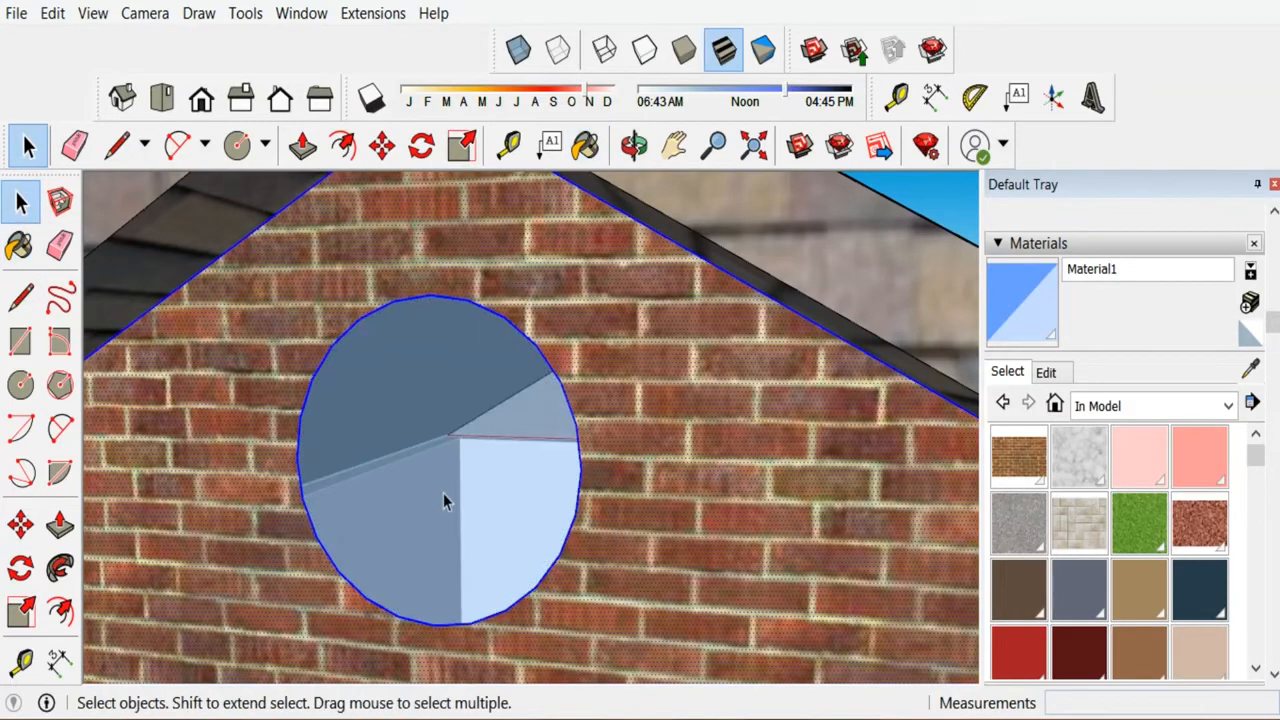
scroll(446, 492, "up", 3)
middle_click_drag(466, 486, 610, 486)
scroll(412, 480, "down", 4)
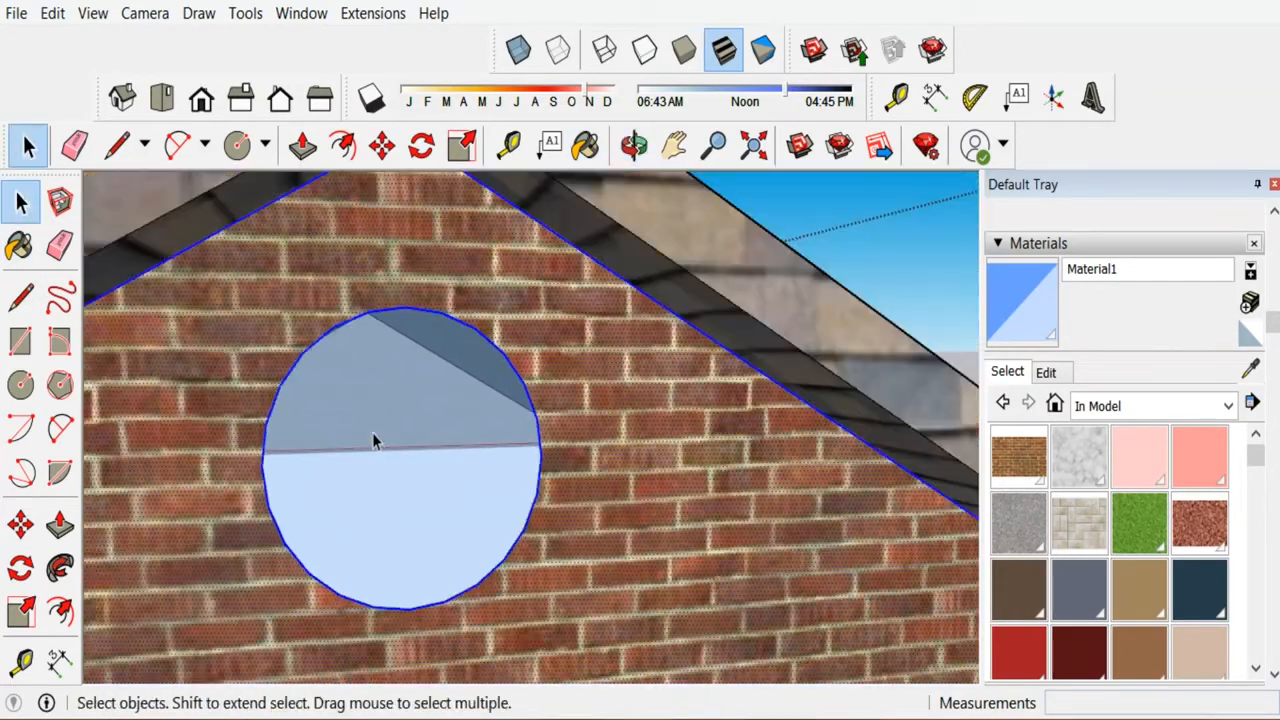
scroll(375, 440, "down", 7)
left_click(854, 434)
Examine the house's front wall, doorway, marble steps and roof from outside.
scroll(717, 516, "down", 3)
middle_click_drag(783, 492, 609, 490)
scroll(432, 498, "down", 3)
scroll(422, 602, "up", 6)
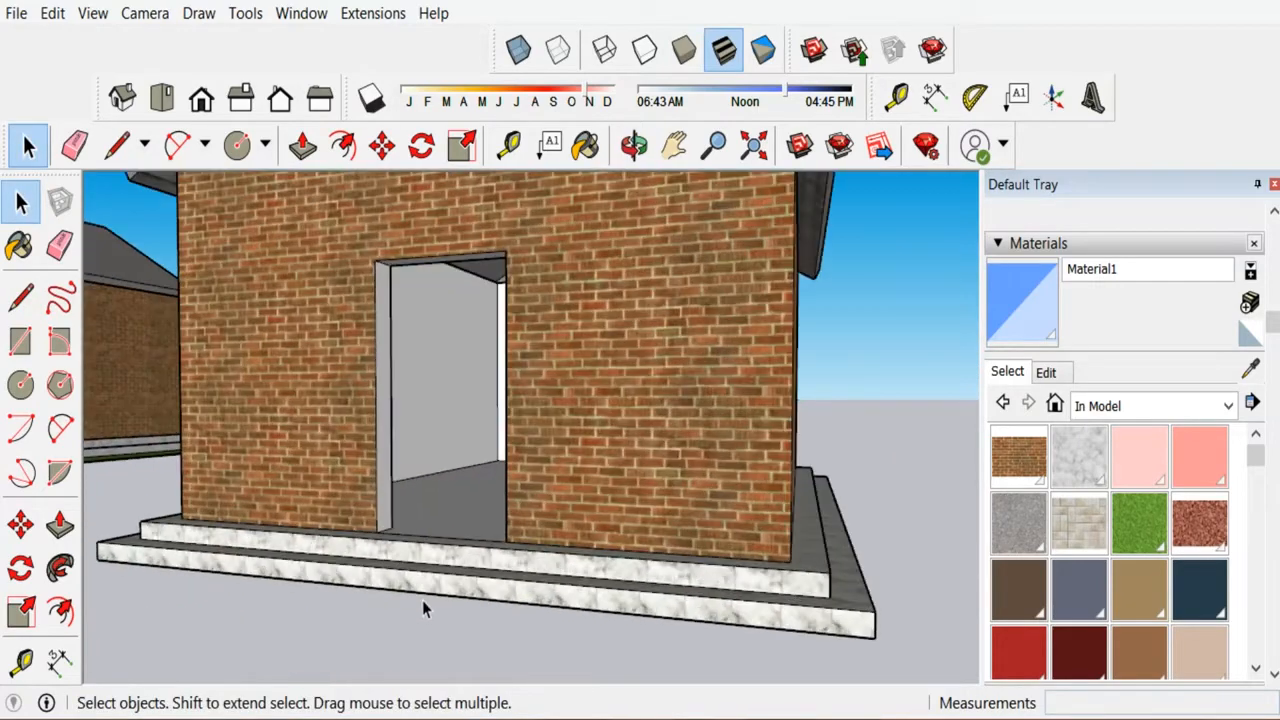
scroll(430, 580, "down", 5)
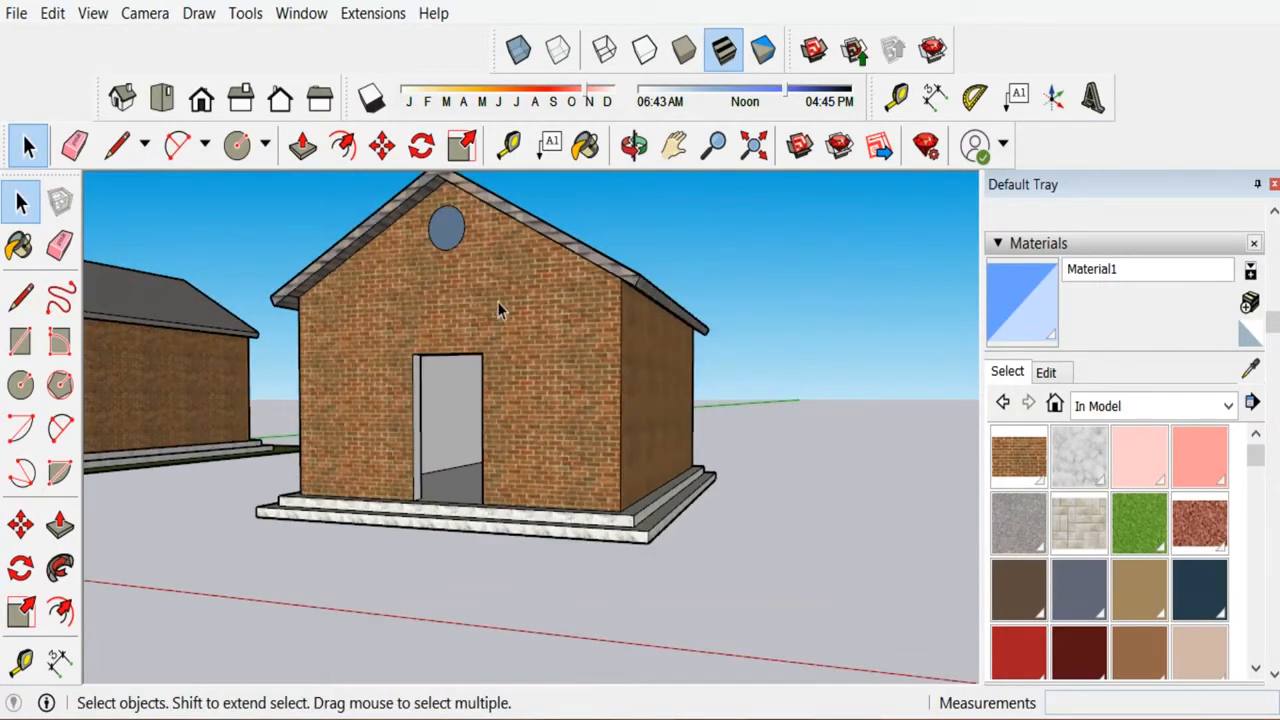
middle_click_drag(497, 310, 491, 337)
scroll(523, 294, "down", 3)
scroll(677, 358, "up", 4)
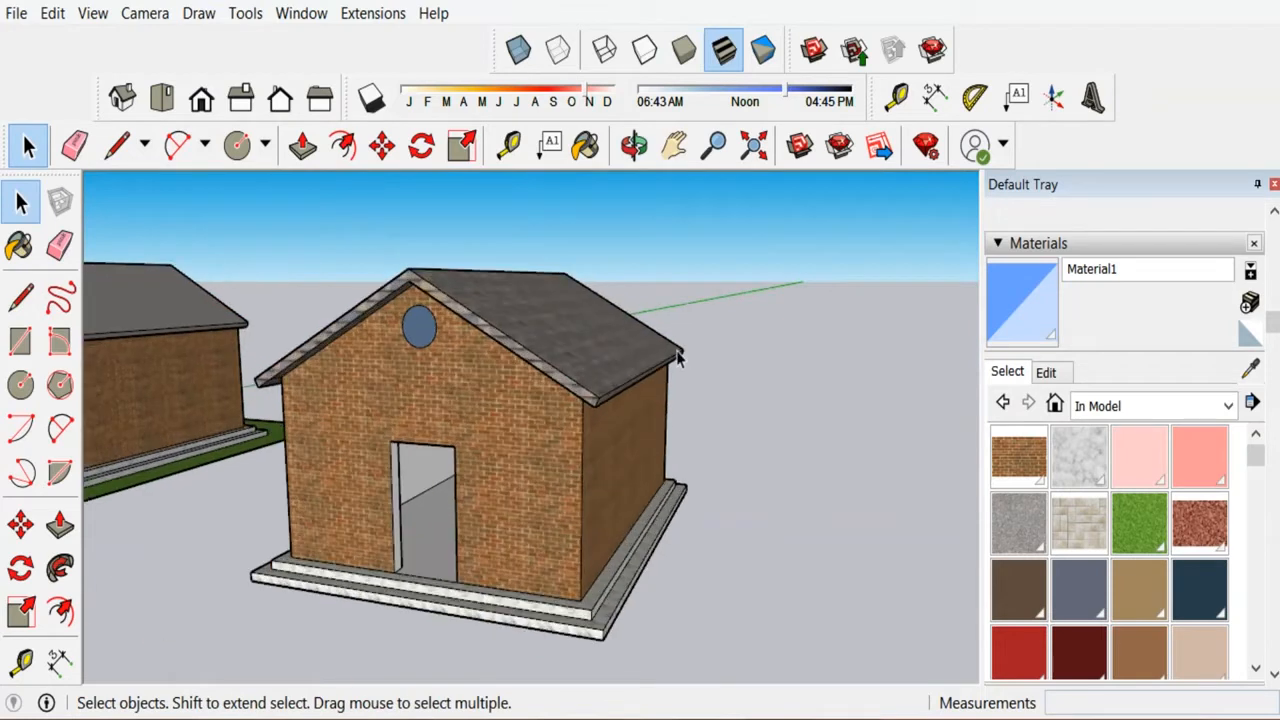
Turn on X-ray display and view the house interior from the front doorway.
left_click(520, 50)
scroll(412, 430, "up", 6)
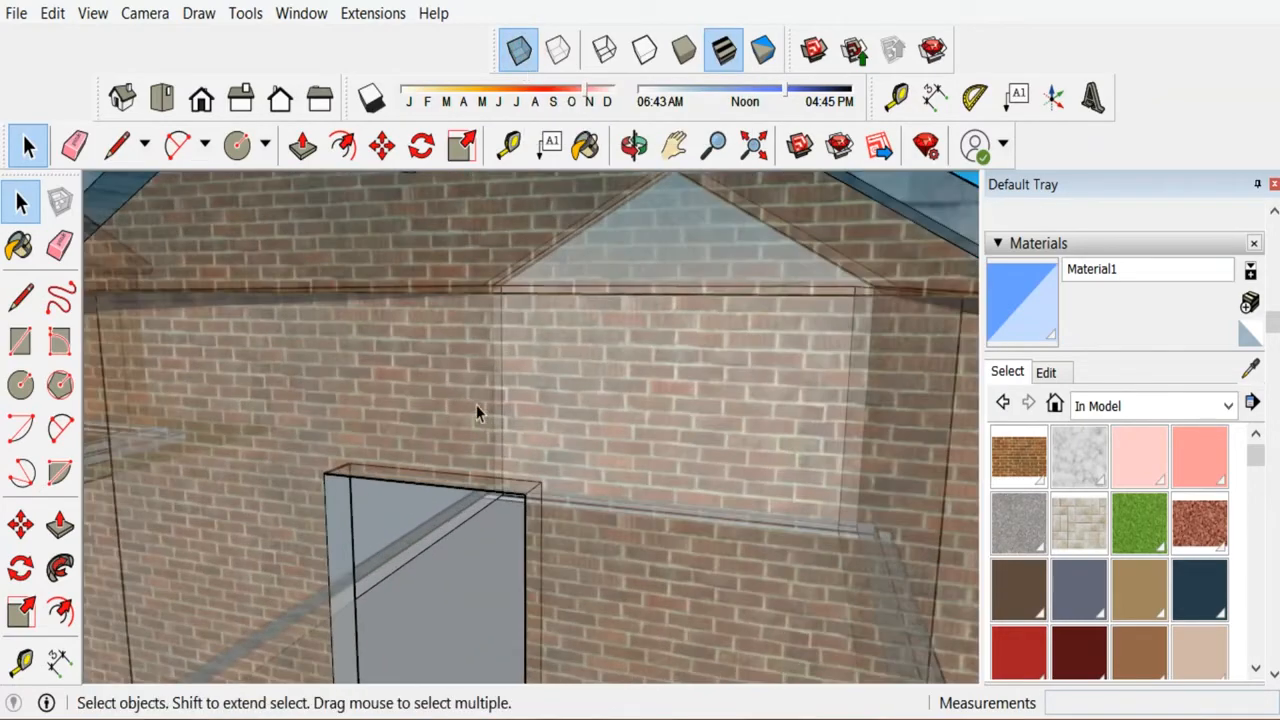
middle_click_drag(441, 517, 698, 425)
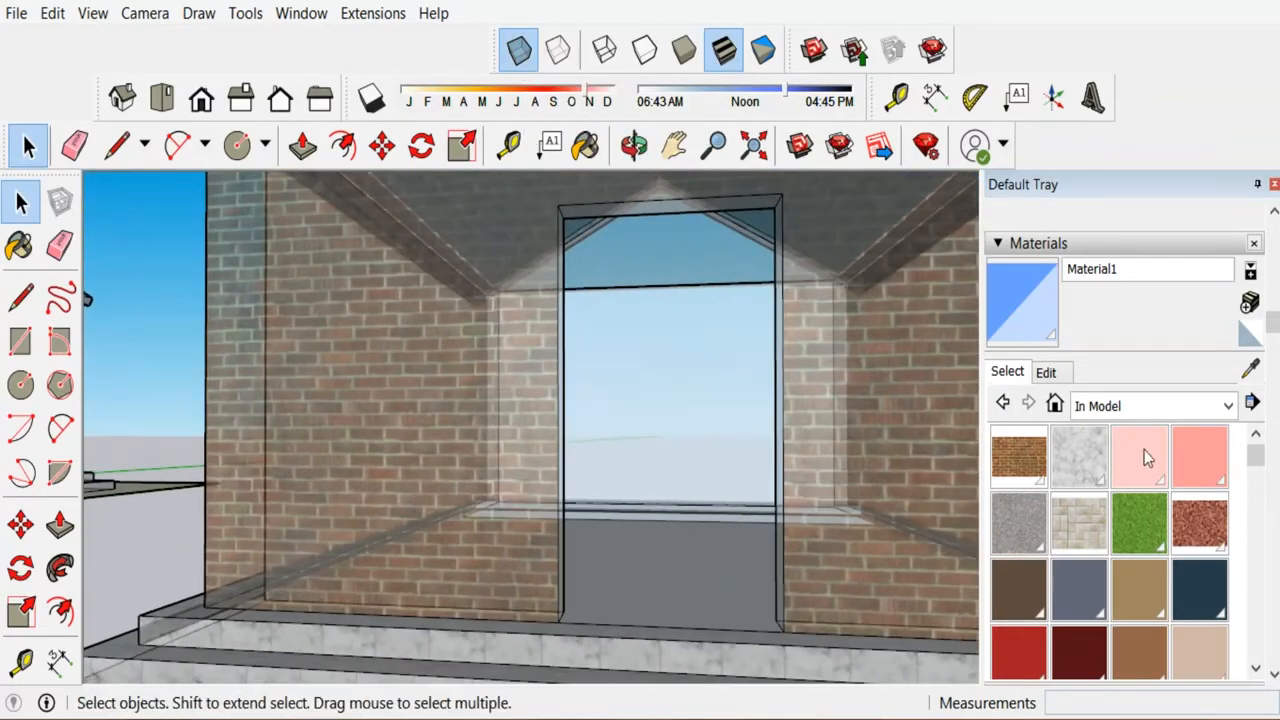
Compare the house front in the Hidden Line and Shaded face styles, then turn off X-ray display.
scroll(766, 380, "down", 8)
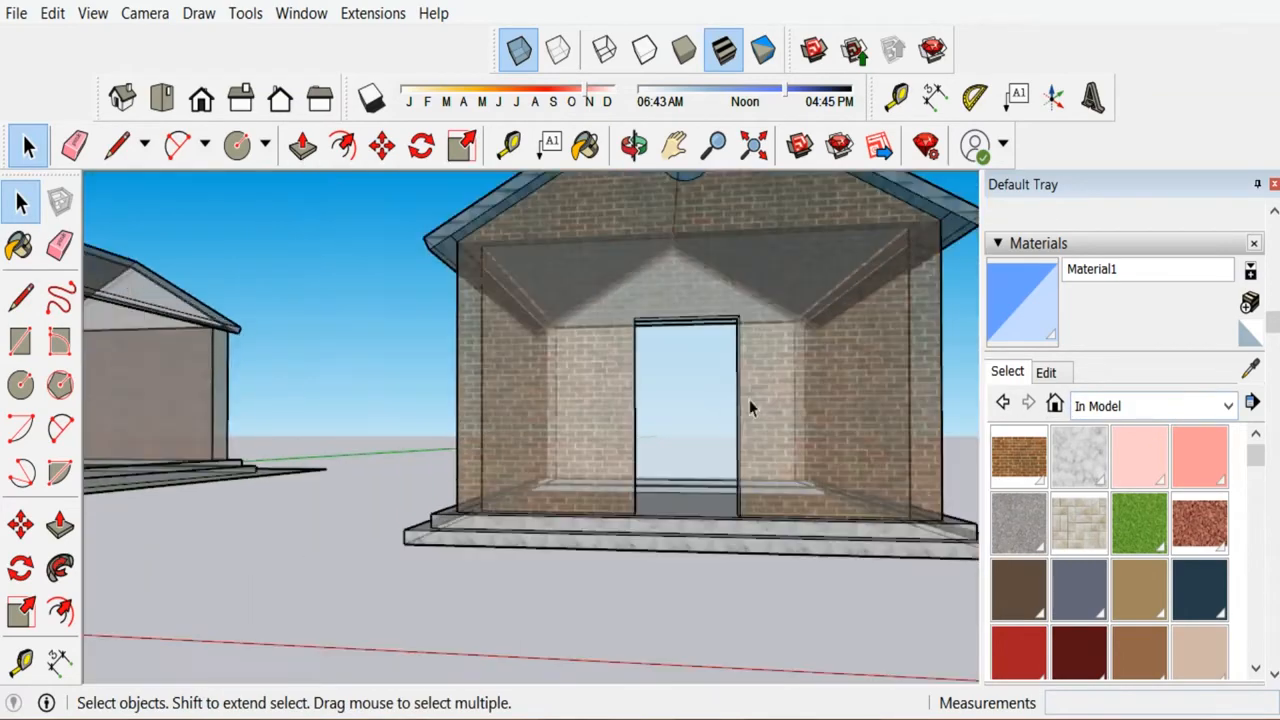
middle_click_drag(751, 406, 729, 357)
scroll(720, 360, "up", 3)
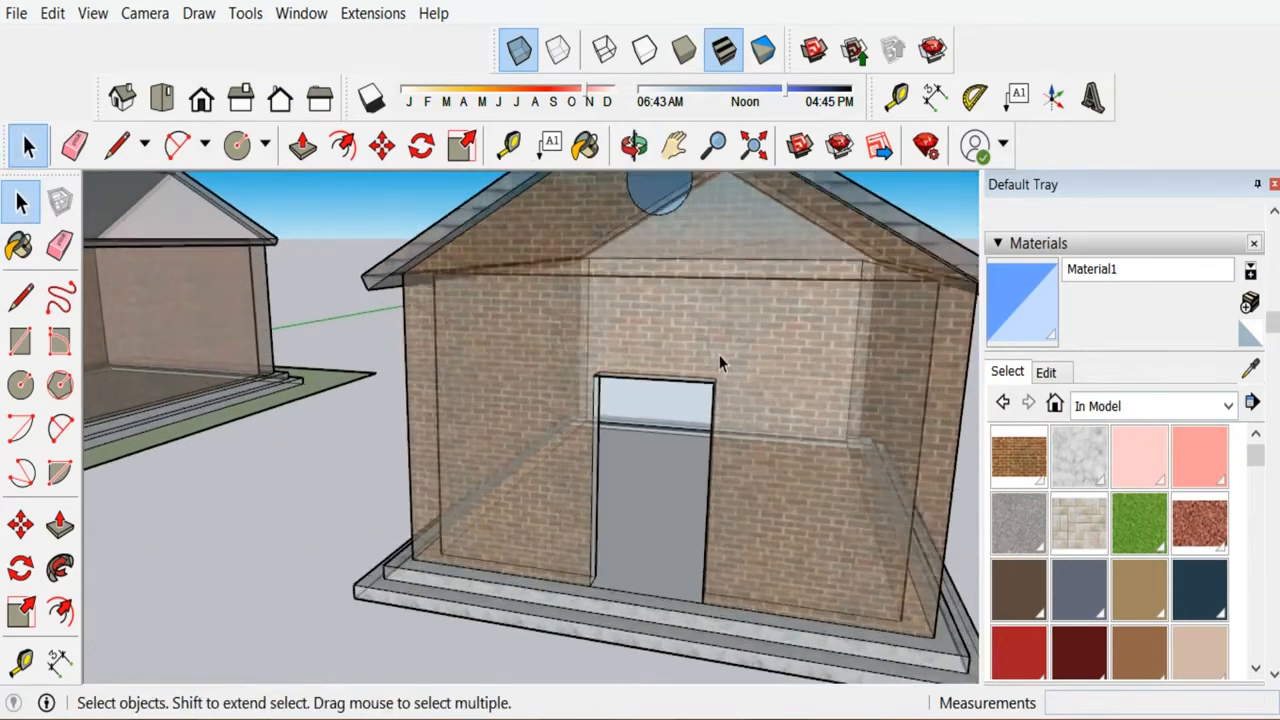
left_click(645, 52)
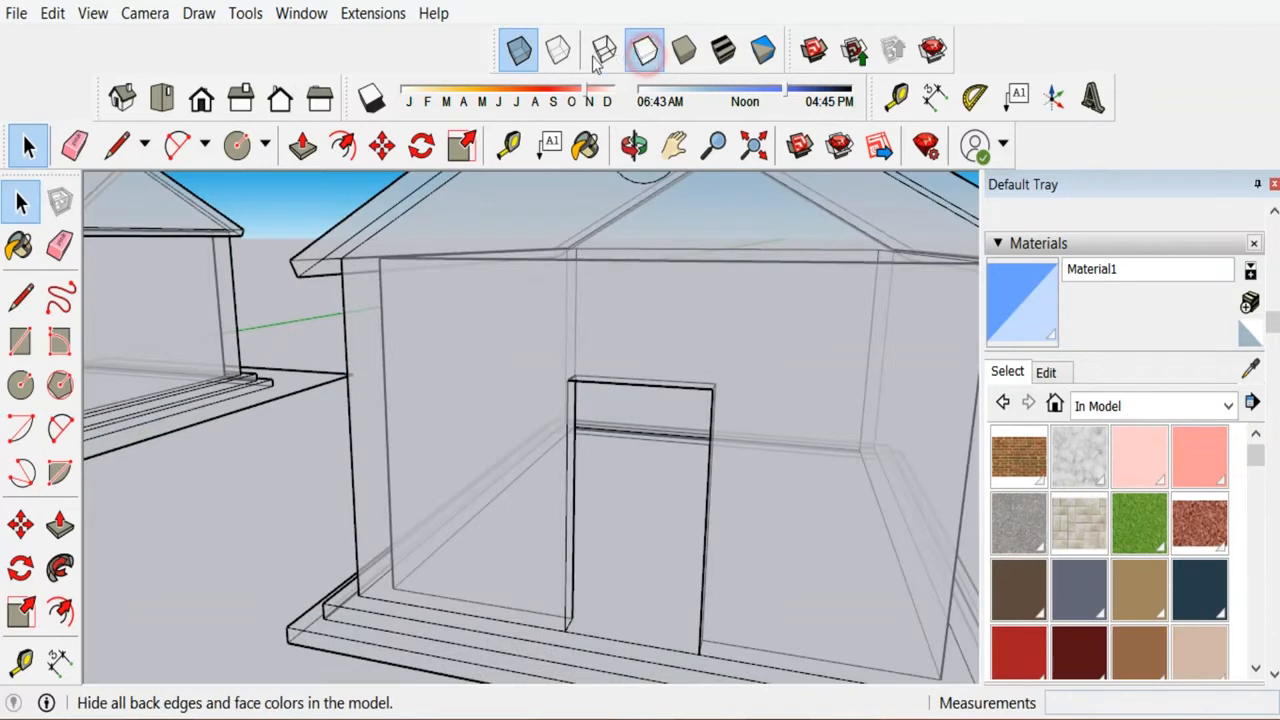
left_click(684, 50)
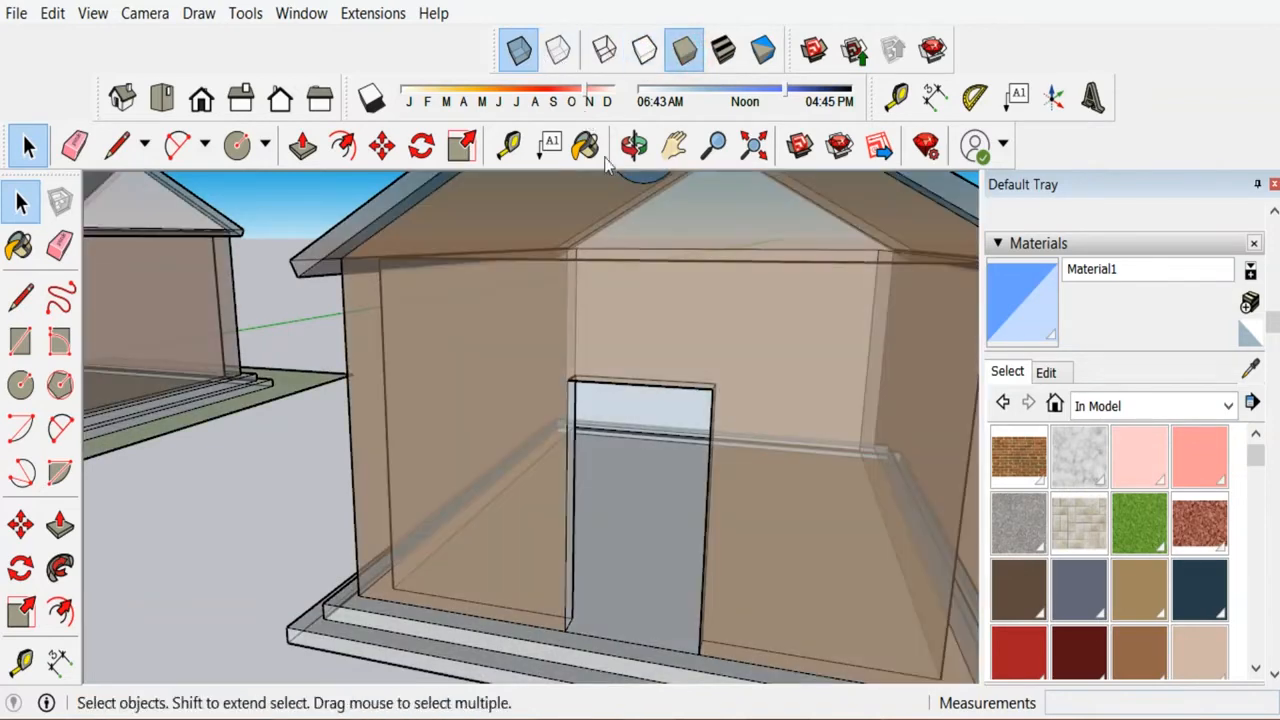
left_click(518, 50)
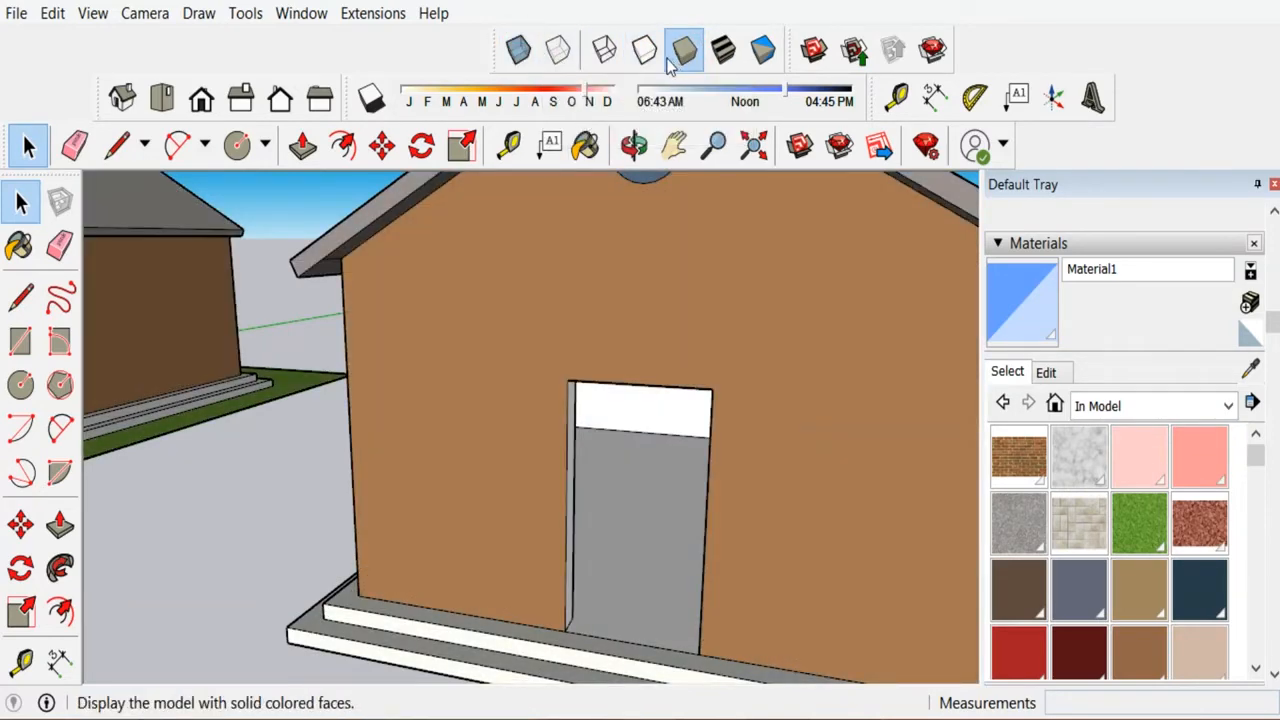
scroll(660, 270, "down", 5)
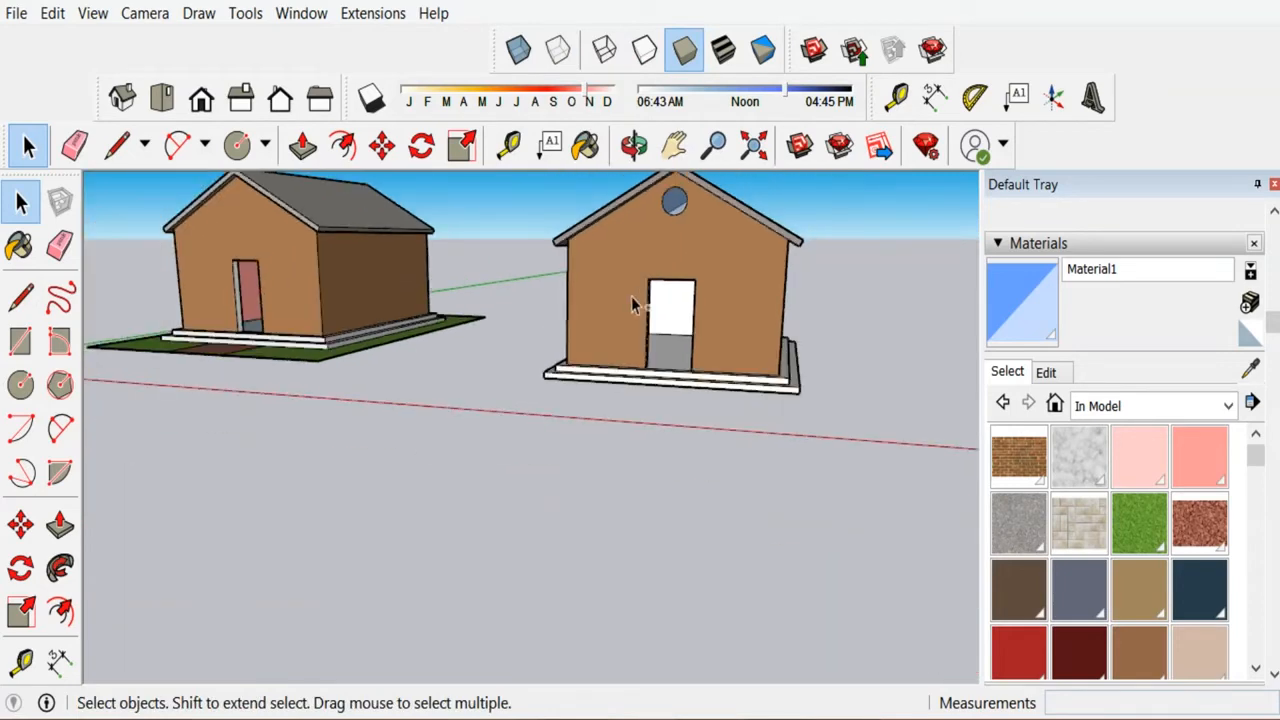
double_click(632, 300)
scroll(690, 420, "down", 3)
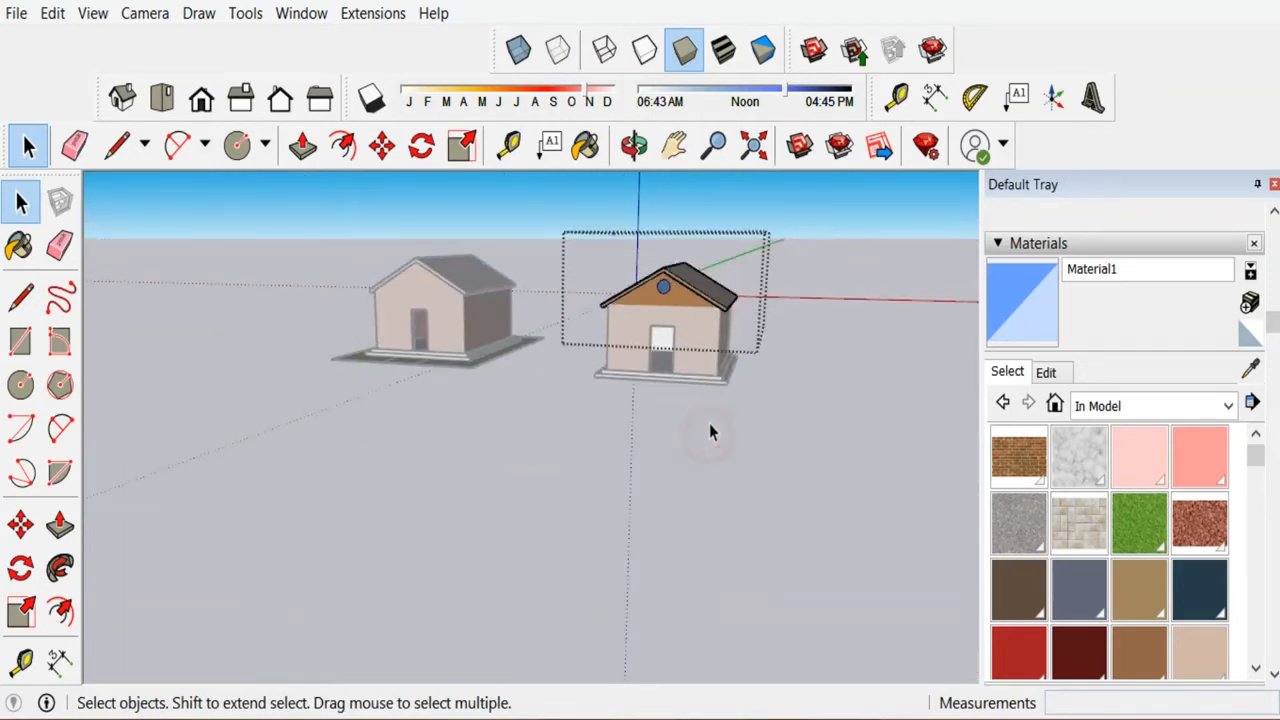
left_click(709, 425)
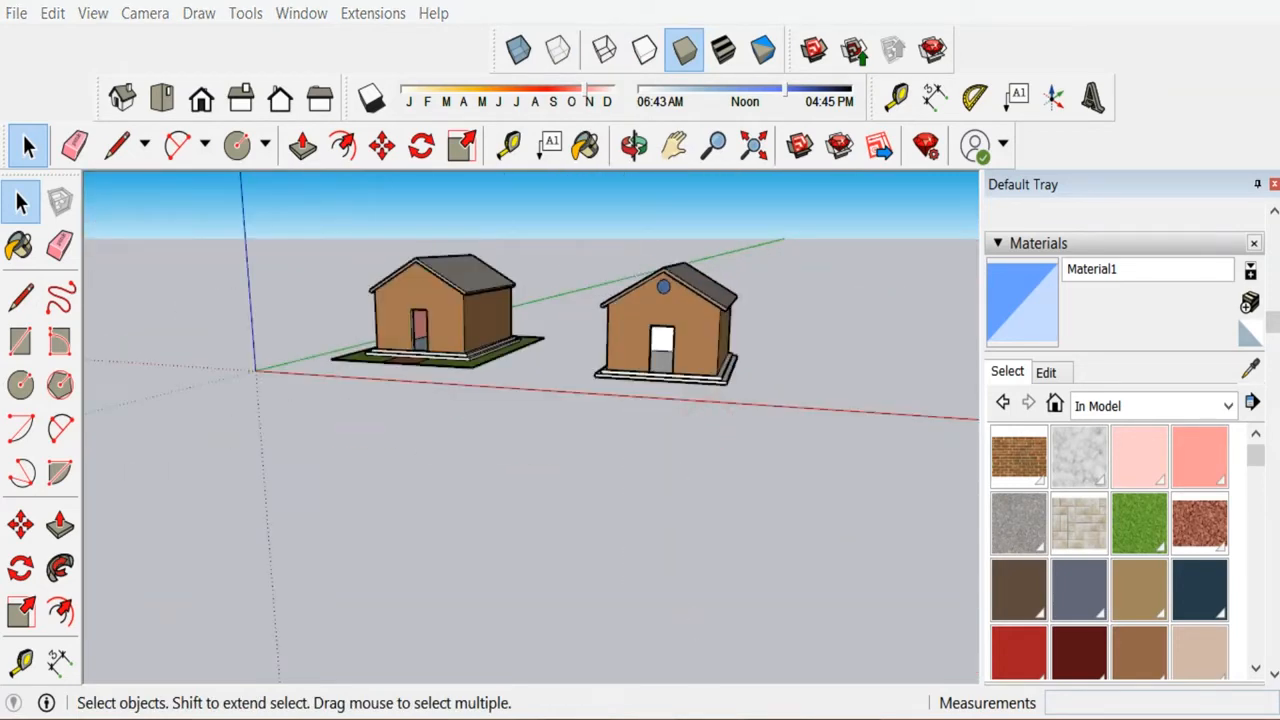
left_click(875, 651)
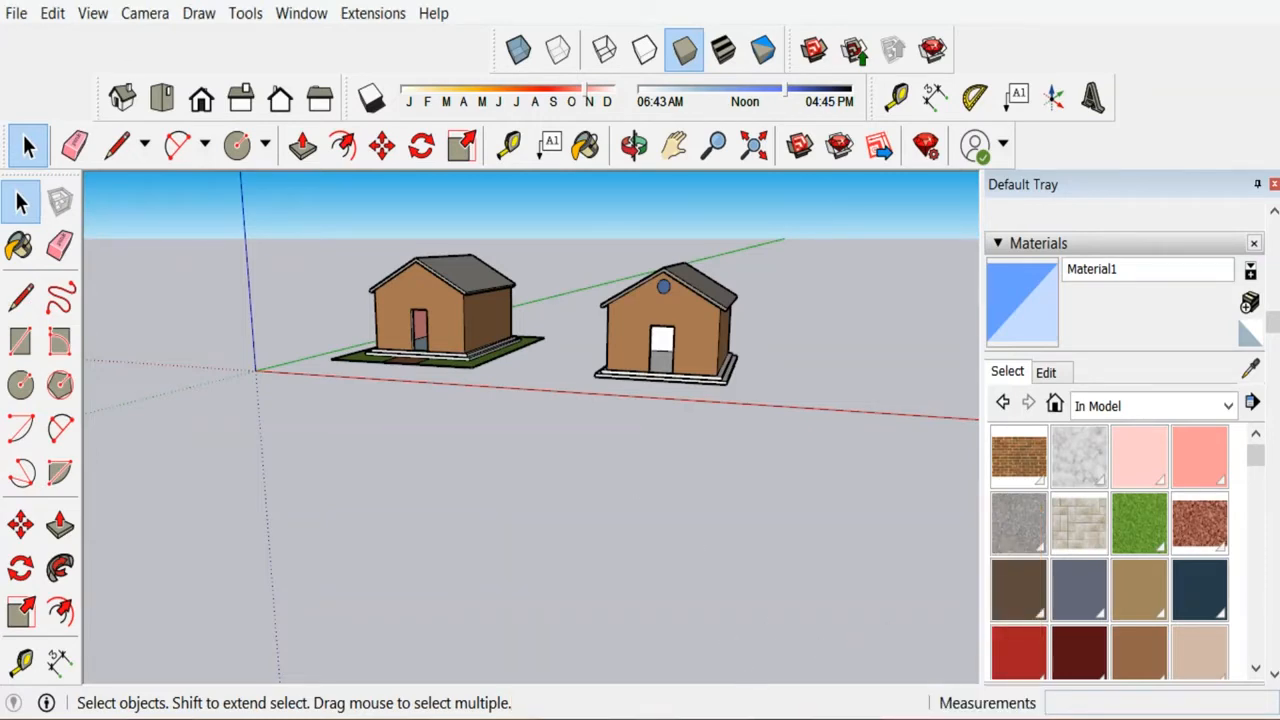
left_click(785, 718)
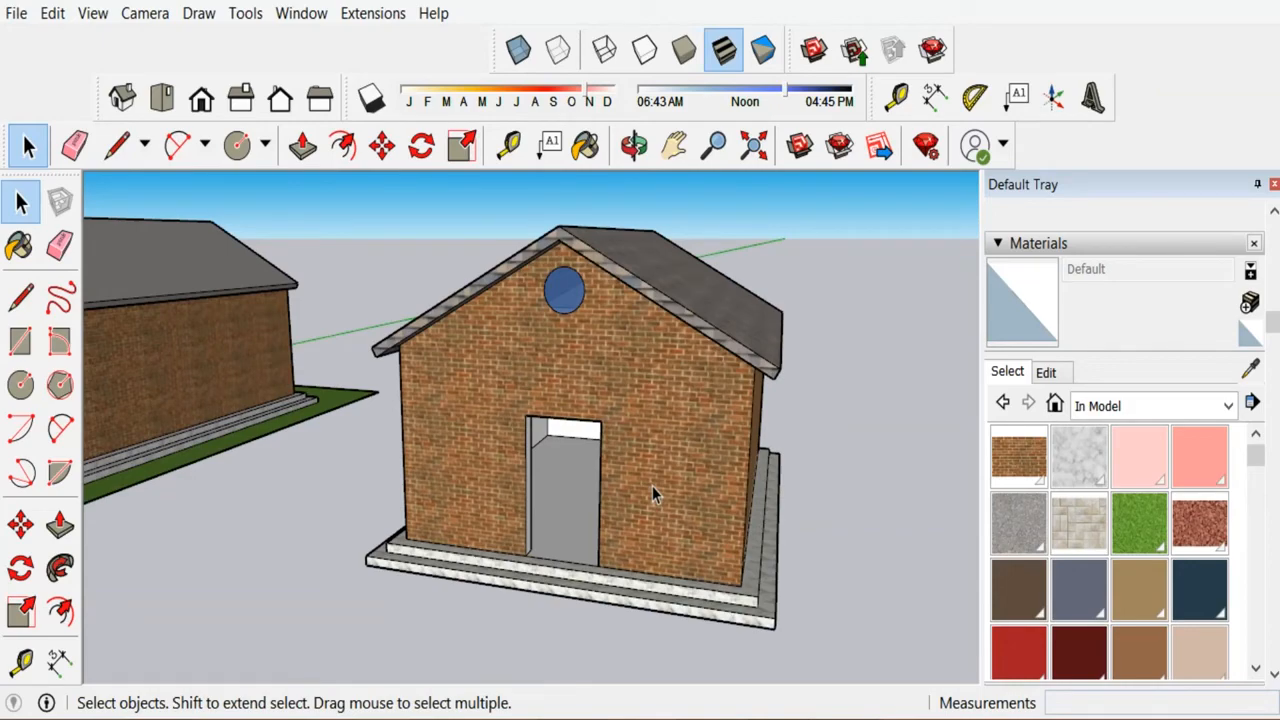
Examine the round gable window, the brick front wall and the unpainted interior visible through the front doorway.
scroll(640, 480, "up", 10)
middle_click_drag(595, 458, 662, 343)
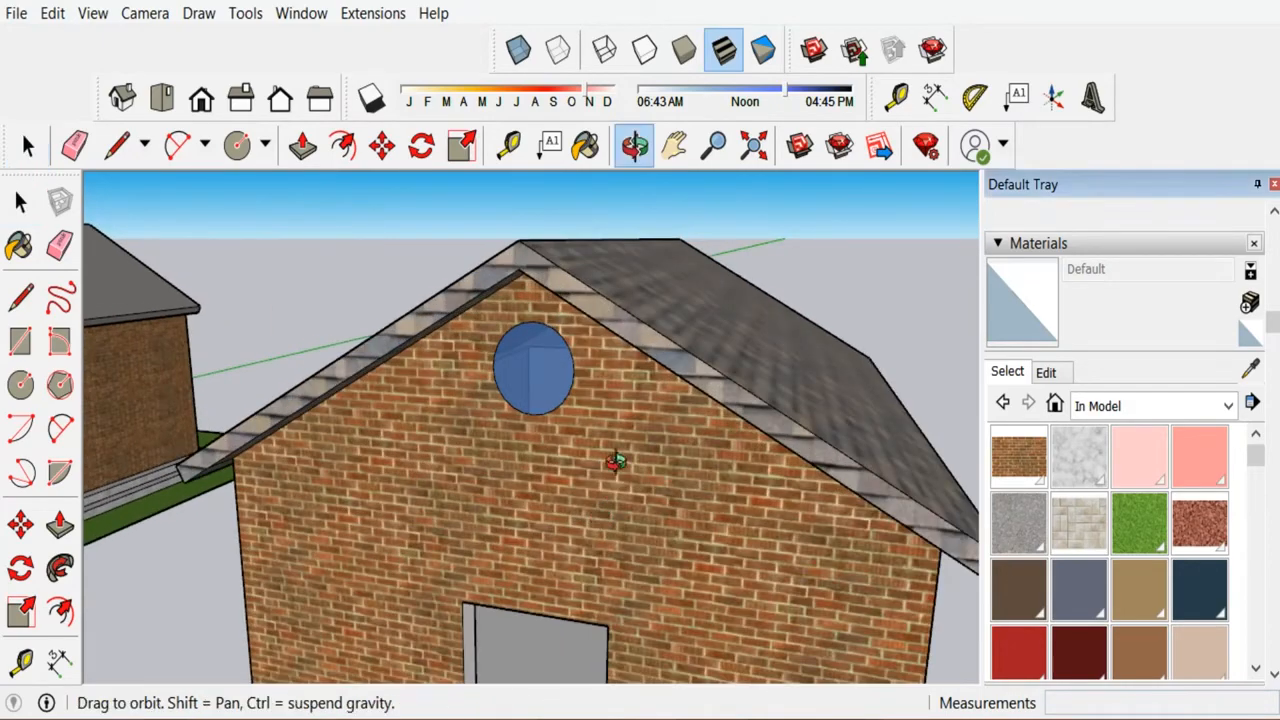
scroll(662, 343, "down", 4)
scroll(633, 481, "up", 6)
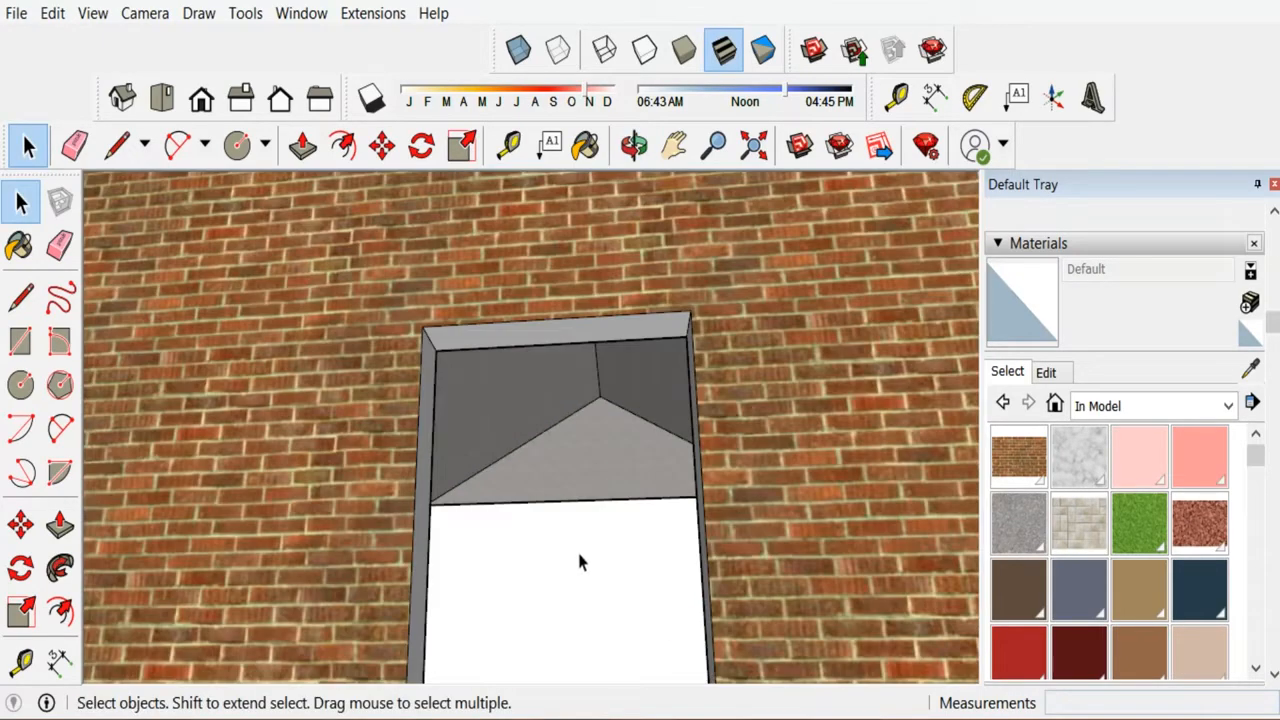
scroll(610, 565, "up", 3)
scroll(640, 570, "down", 5)
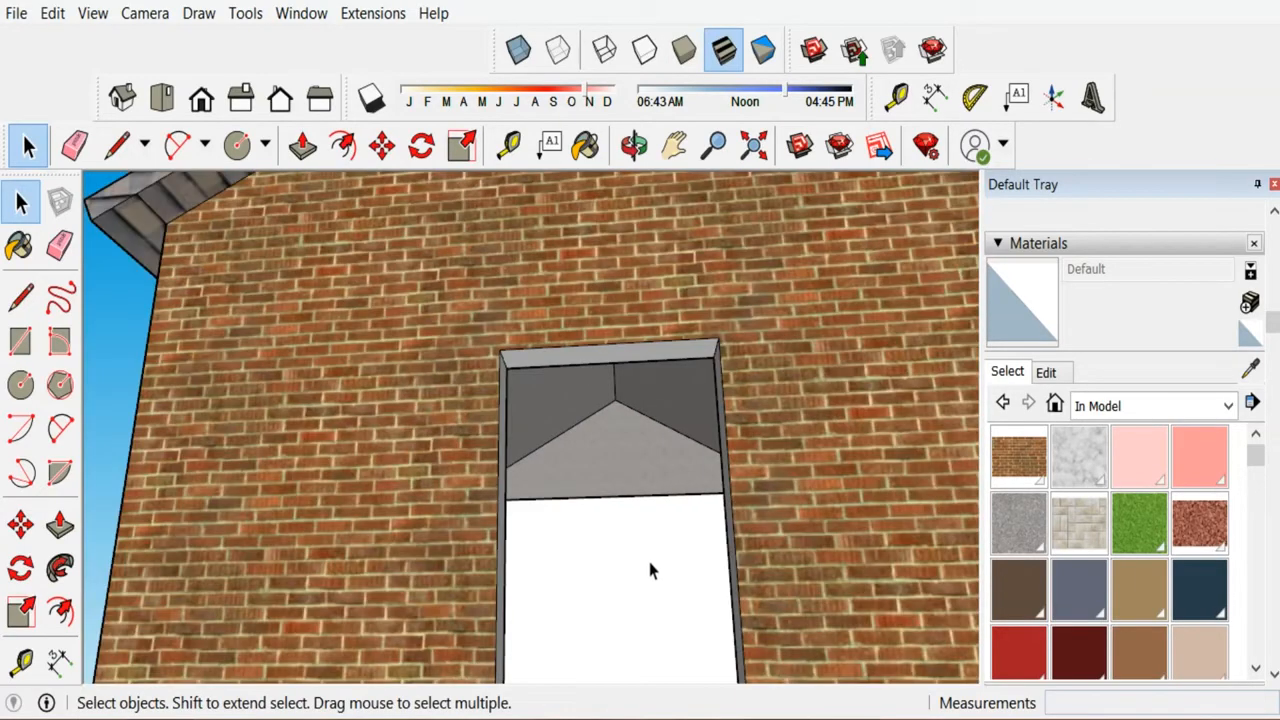
middle_click_drag(650, 570, 603, 526)
scroll(603, 526, "down", 6)
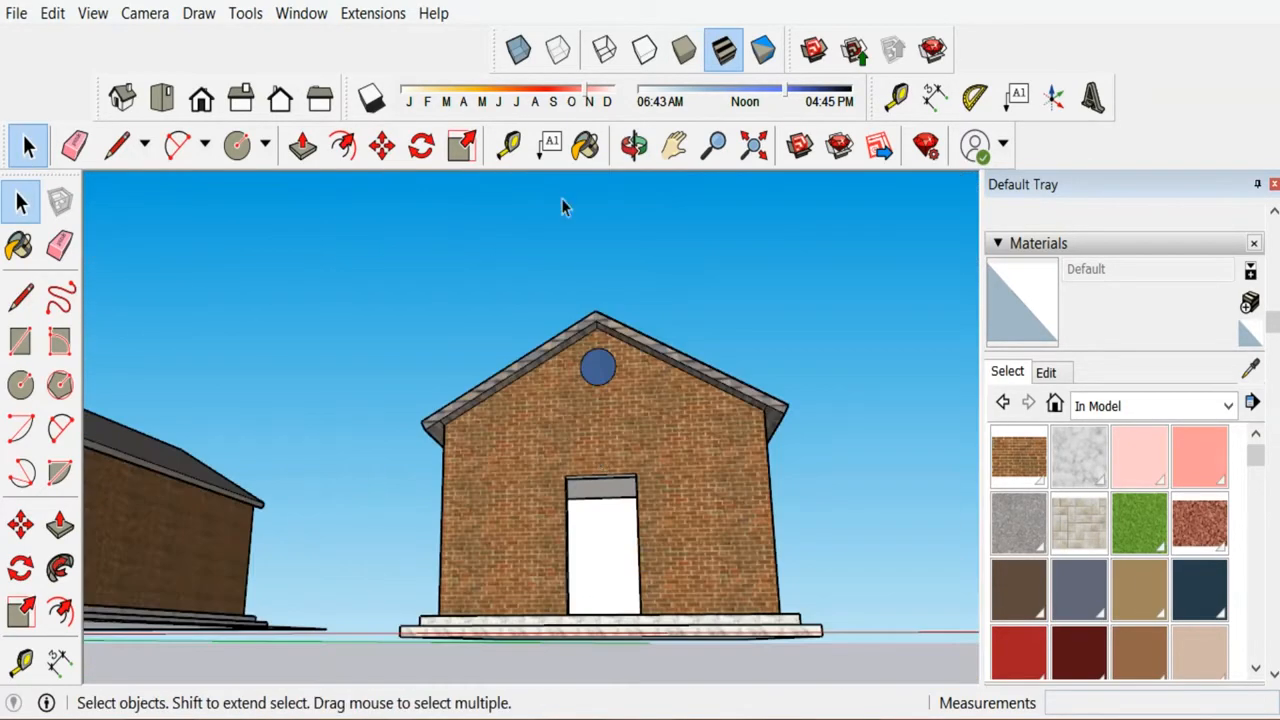
Turn on X-ray display and view the interior through the front wall and gable.
left_click(518, 50)
middle_click_drag(640, 274, 560, 580)
scroll(560, 580, "up", 5)
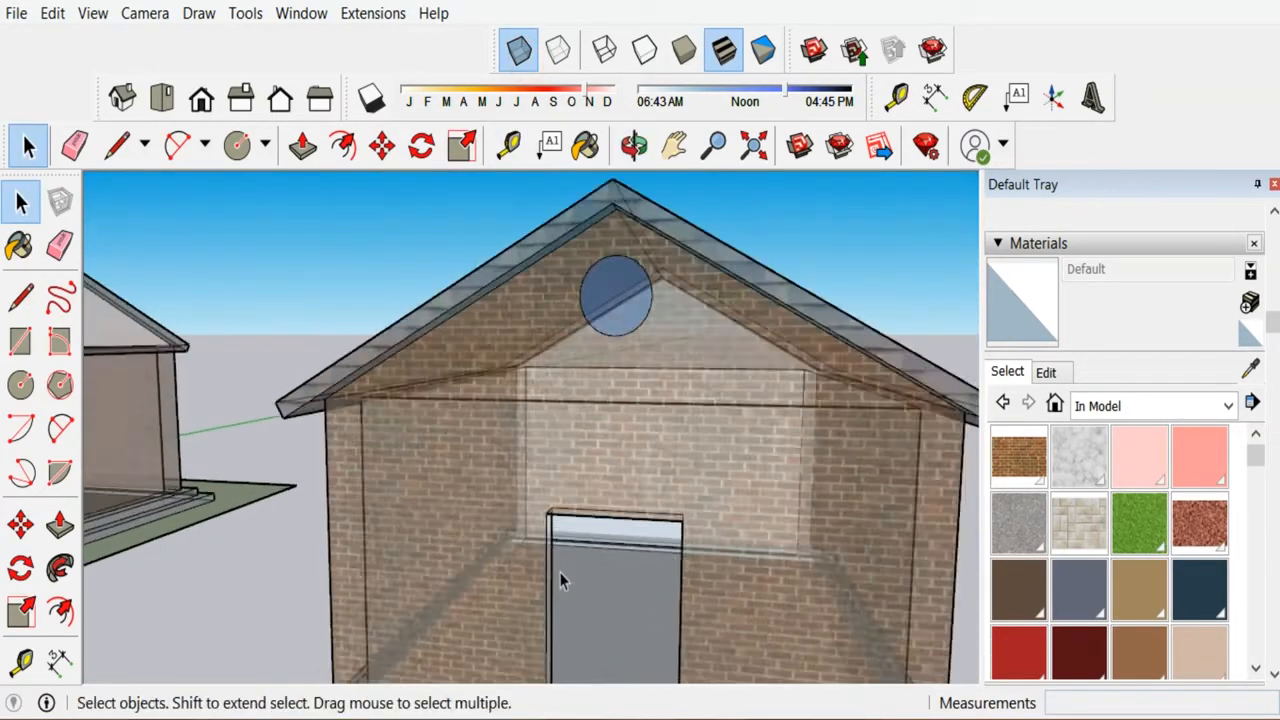
scroll(560, 580, "down", 4)
Paint the interior back and side walls with Color A01 from the Colors collection.
left_click(1229, 407)
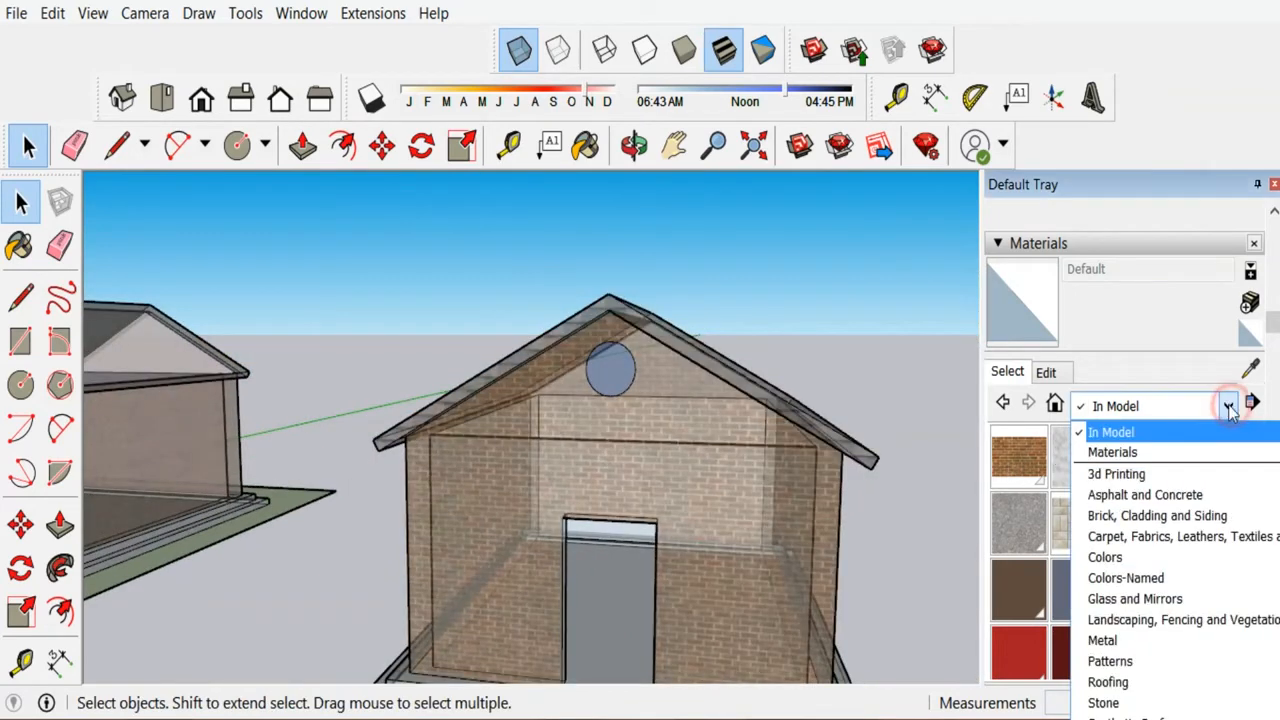
left_click(1106, 557)
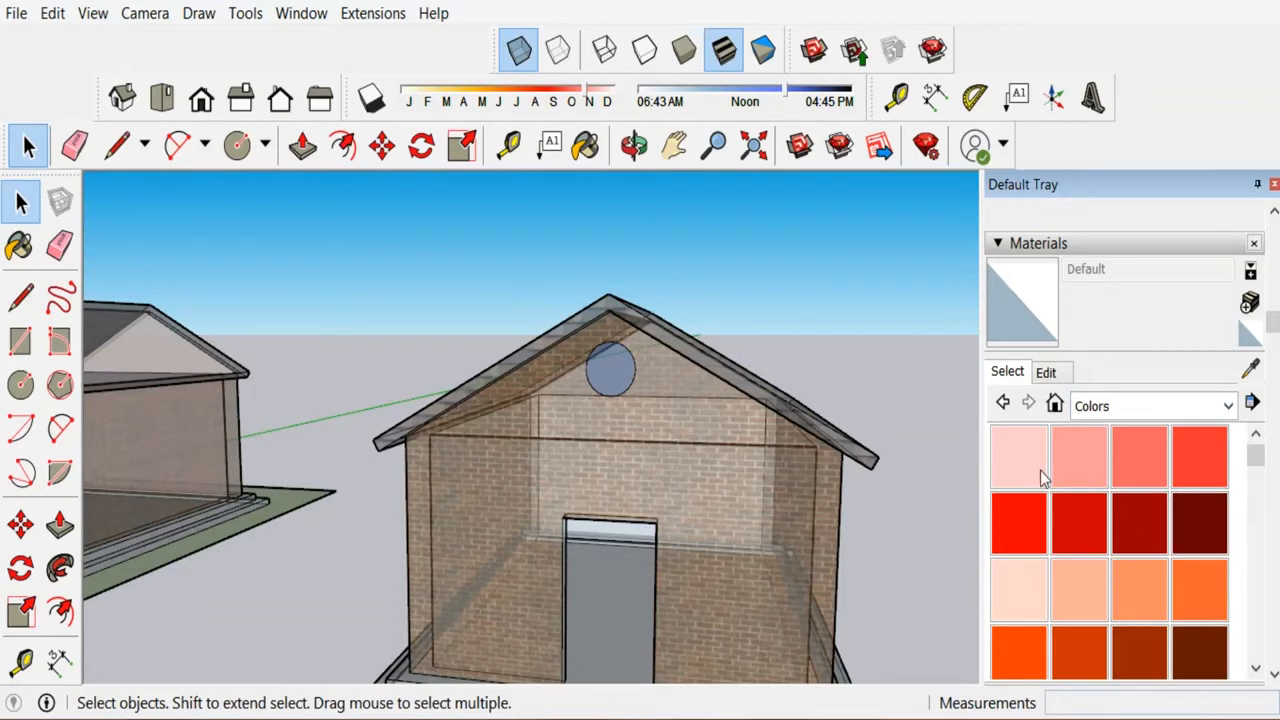
left_click(1040, 474)
scroll(580, 570, "up", 6)
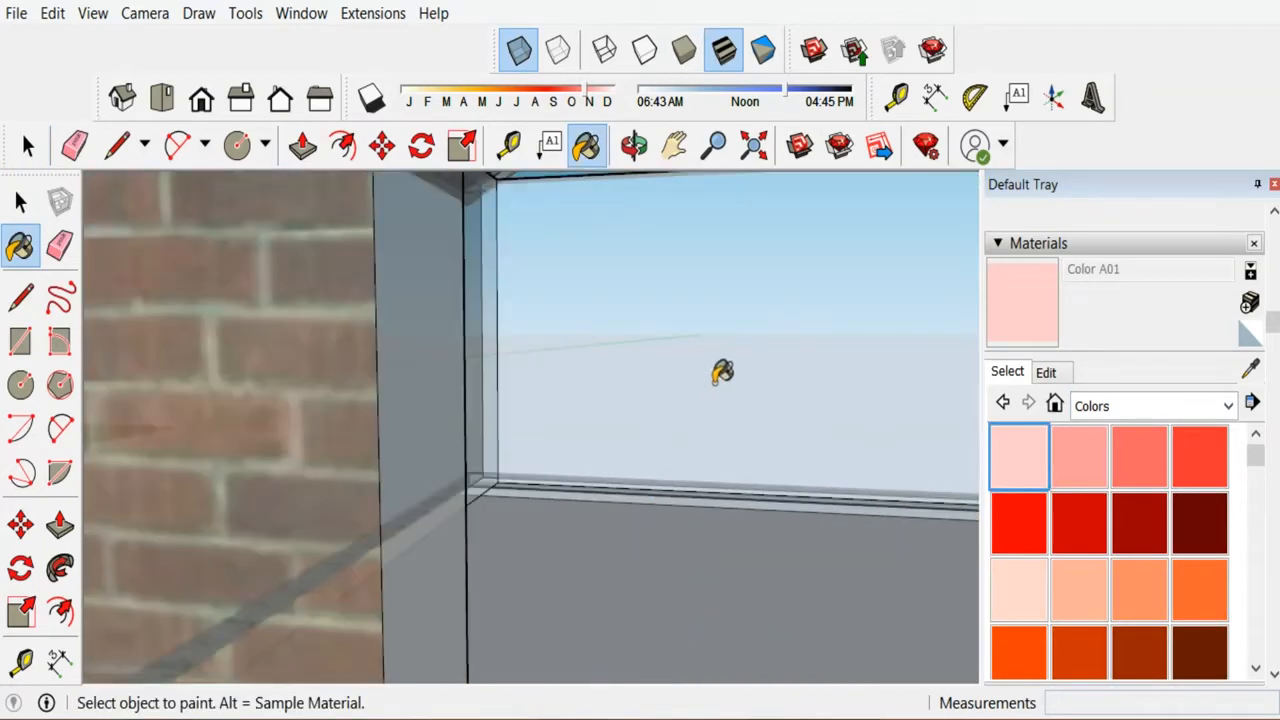
left_click(714, 383)
middle_click_drag(740, 418, 592, 417)
left_click(420, 410)
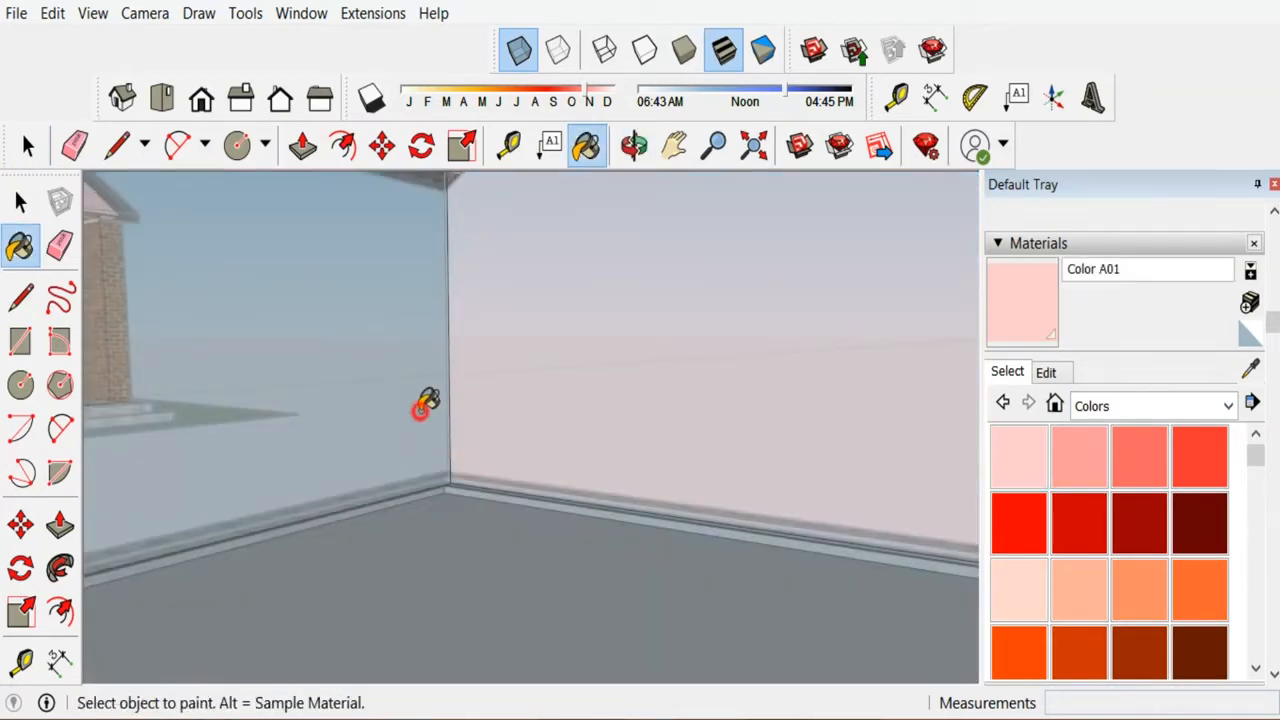
scroll(414, 392, "down", 1)
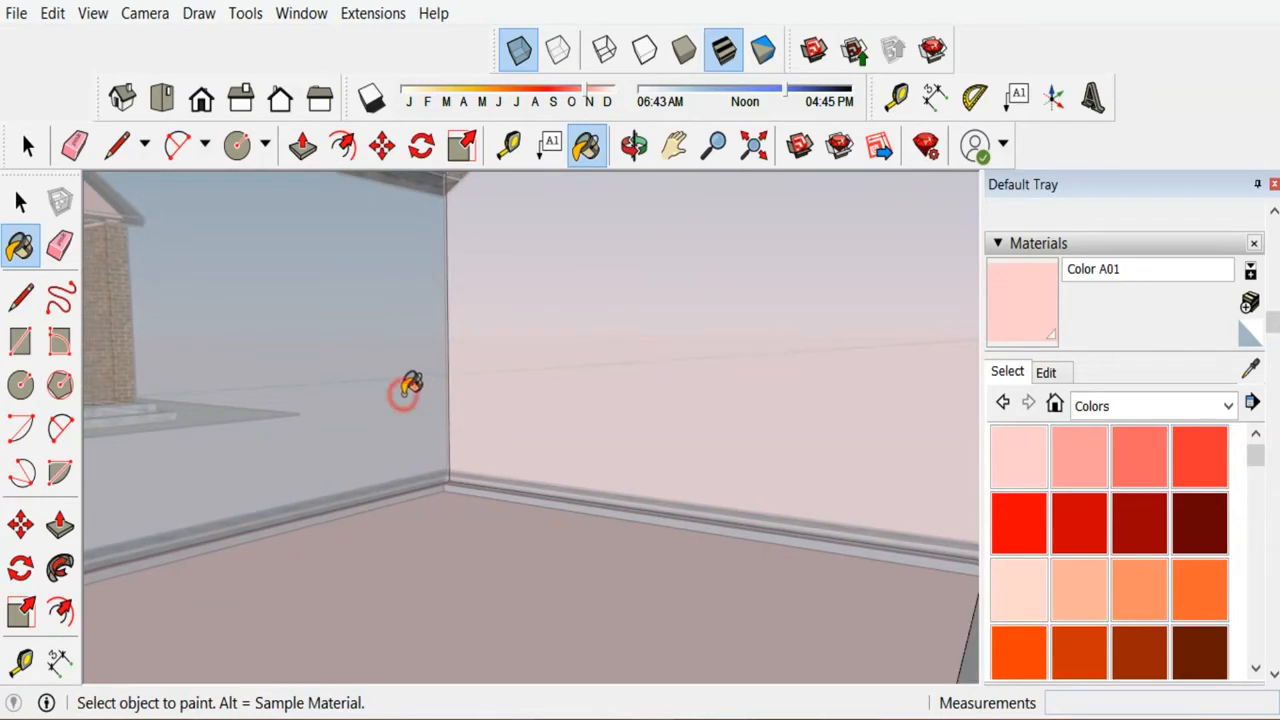
key("ctrl")
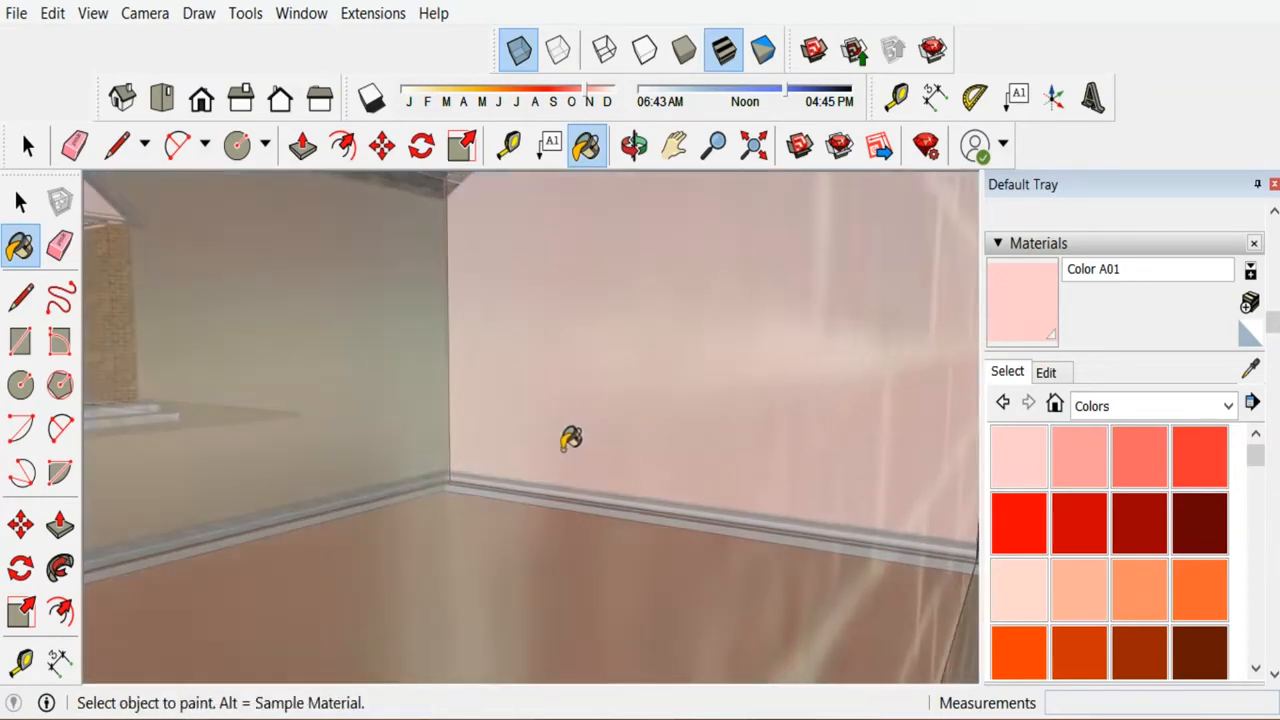
Paint the inner face of the front wall around the doorway with Color A01.
scroll(570, 438, "down", 6)
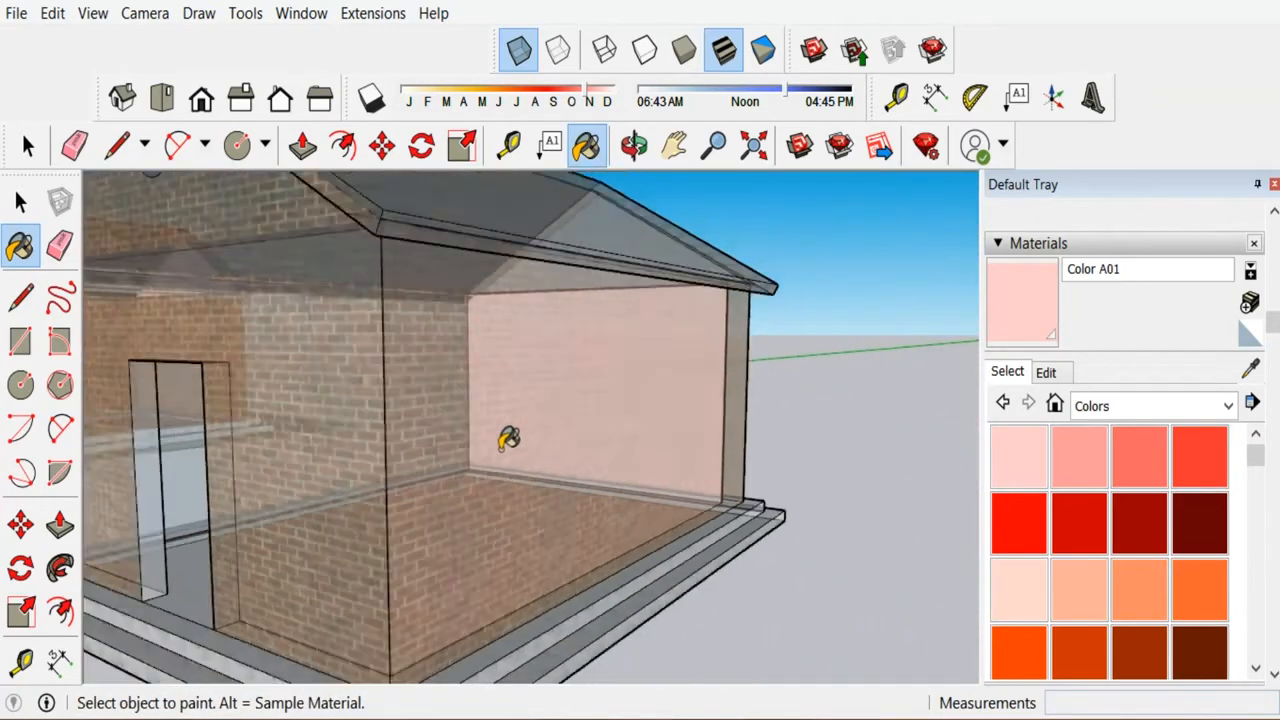
scroll(509, 440, "down", 3)
middle_click_drag(509, 440, 597, 457)
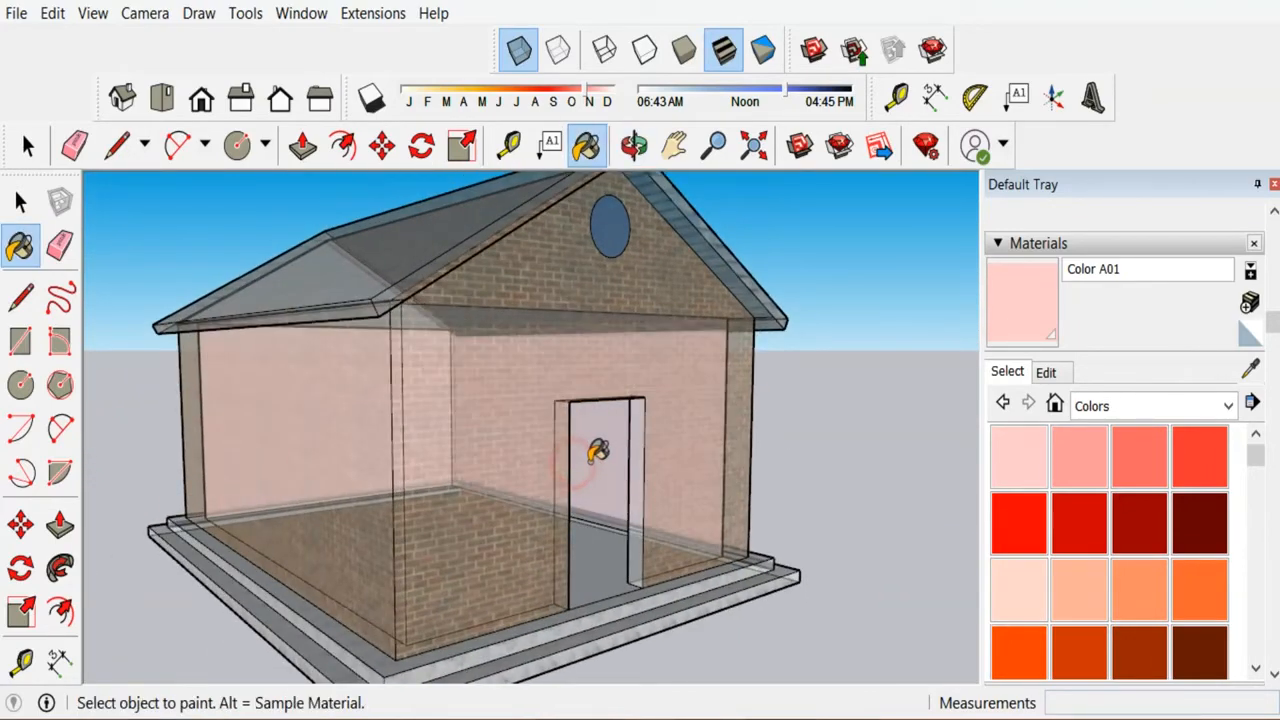
scroll(597, 452, "down", 3)
middle_click_drag(651, 491, 440, 458)
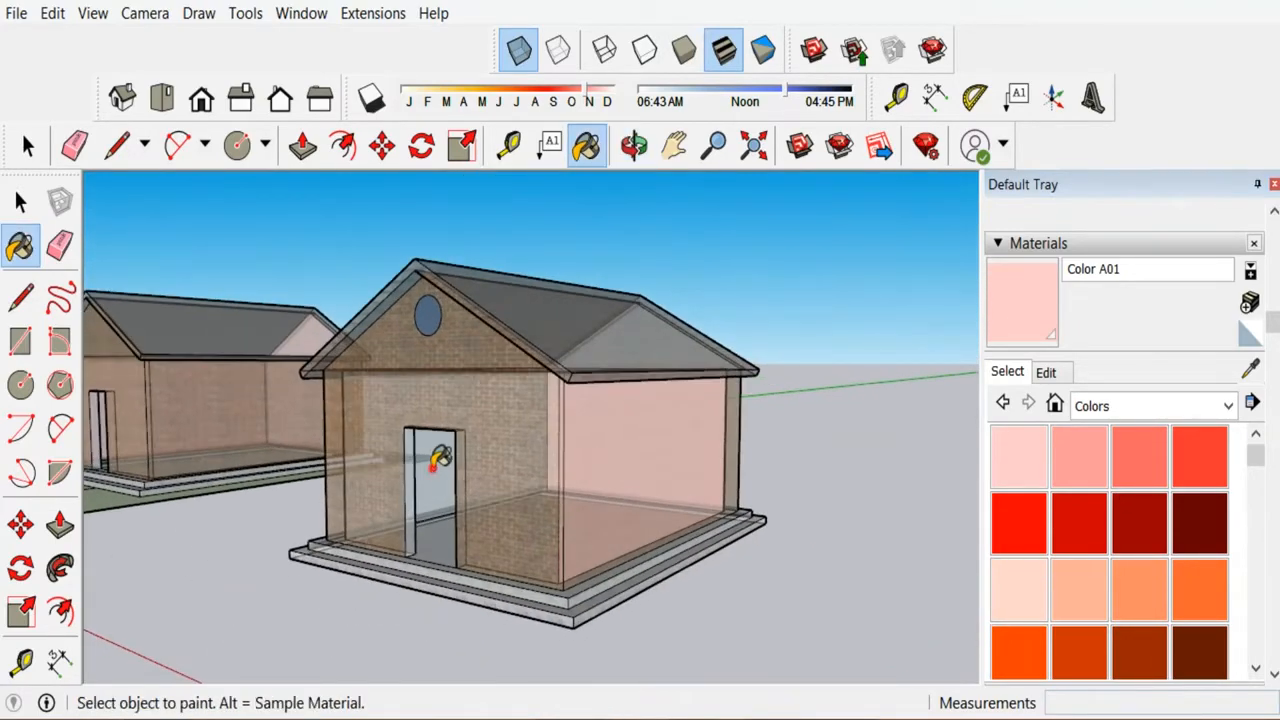
left_click(436, 462)
scroll(453, 467, "up", 5)
middle_click_drag(586, 500, 634, 526)
left_click(524, 366)
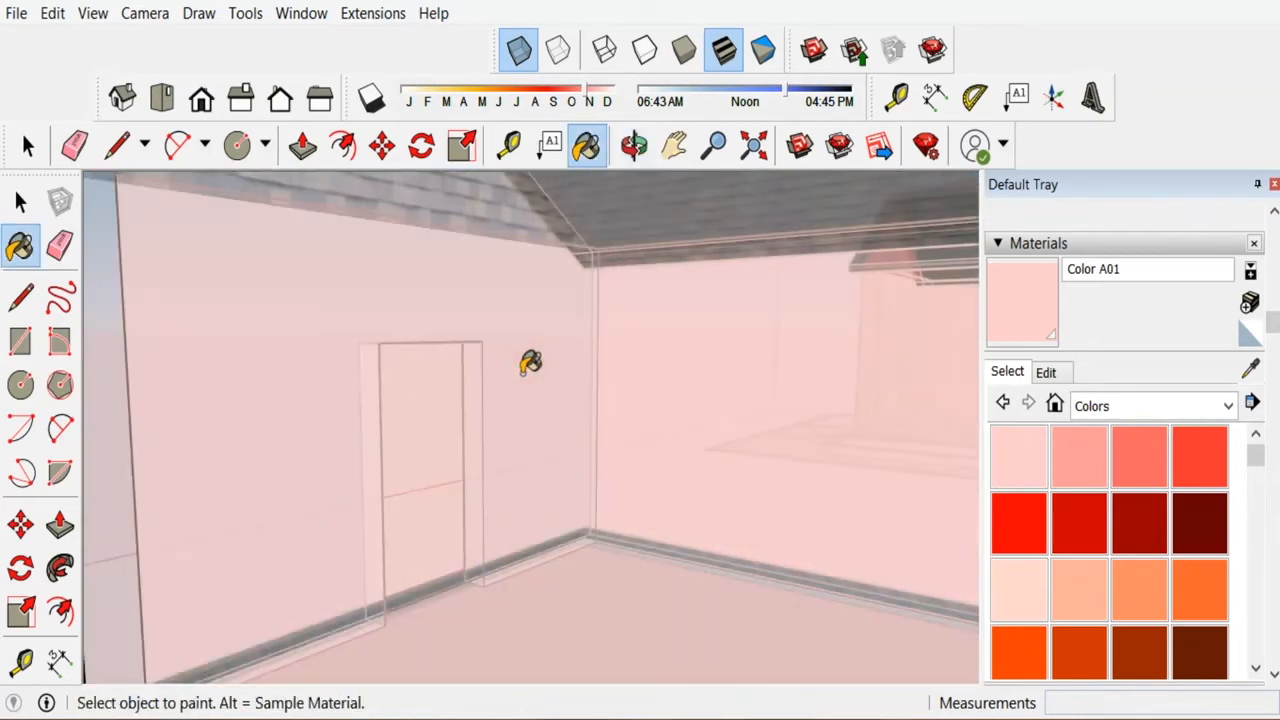
scroll(547, 370, "down", 5)
Check the paint on the front wall's inner face and around the door opening from inside and outside.
key("ctrl+z")
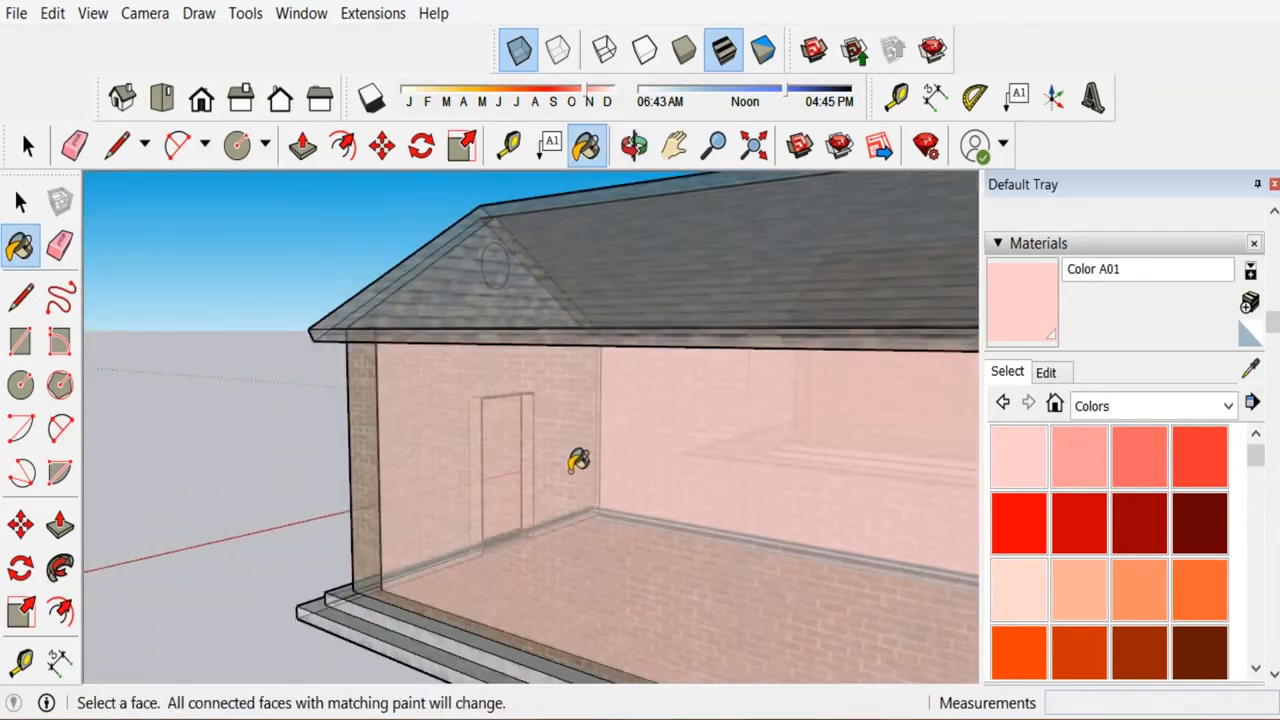
scroll(540, 421, "up", 6)
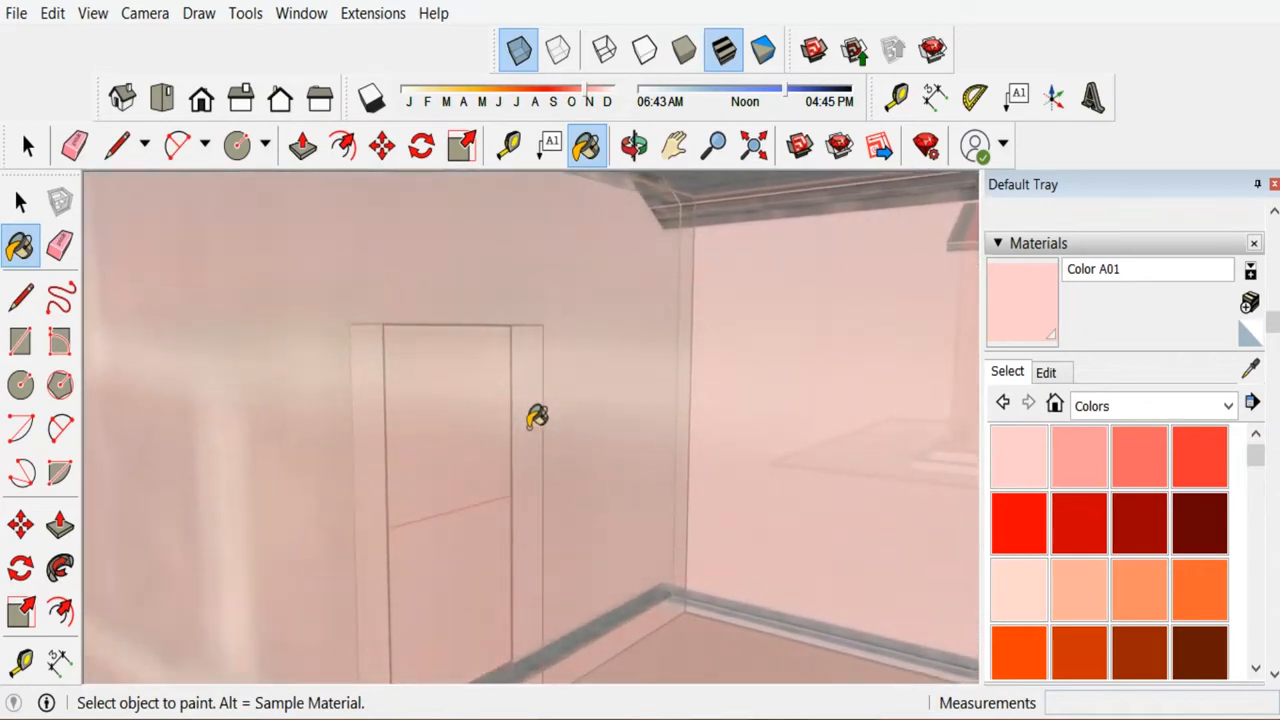
scroll(537, 417, "up", 1)
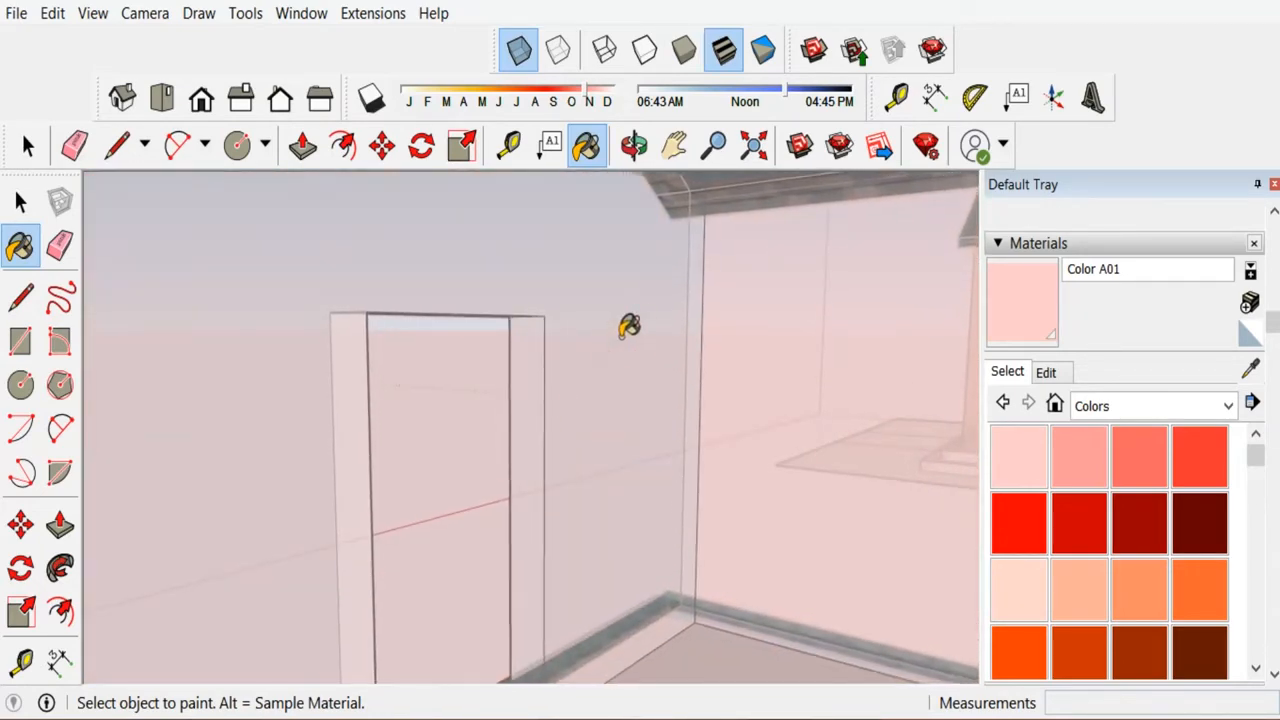
mouse_move(704, 343)
middle_mouse_down()
mouse_move(591, 323)
mouse_move(567, 332)
middle_mouse_up()
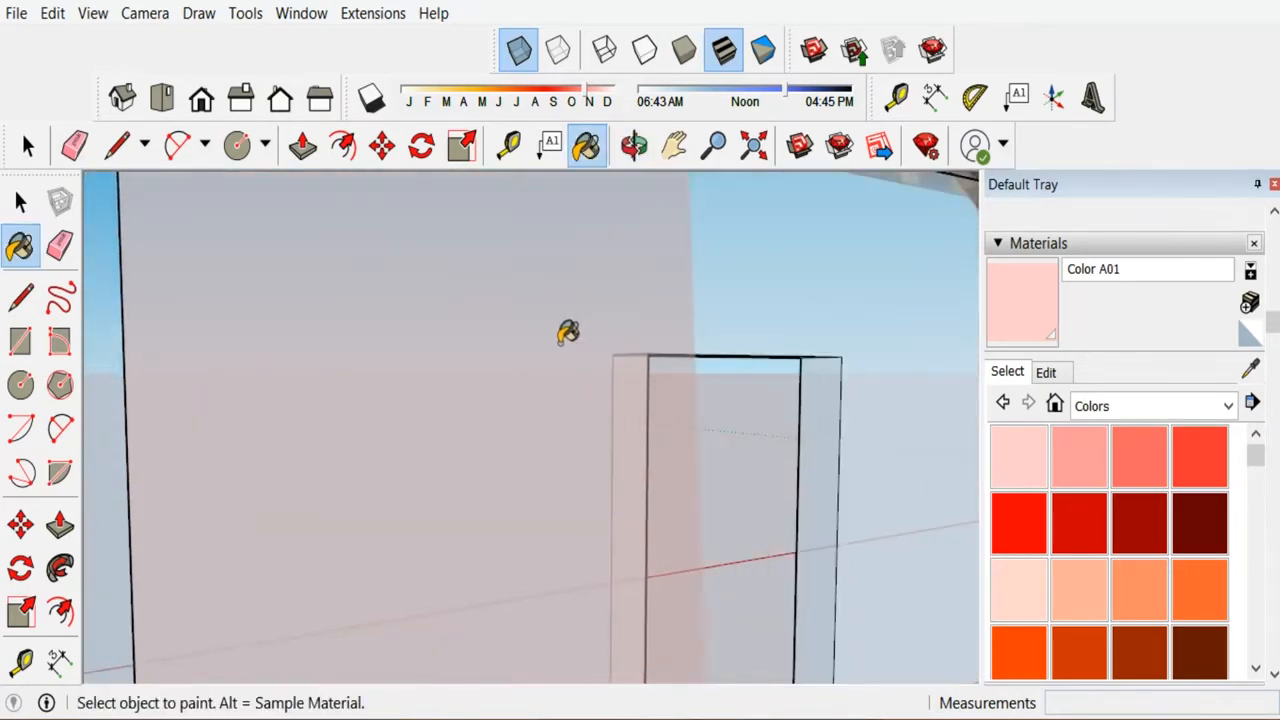
scroll(563, 343, "up", 3)
left_click(612, 338)
scroll(640, 360, "down", 4)
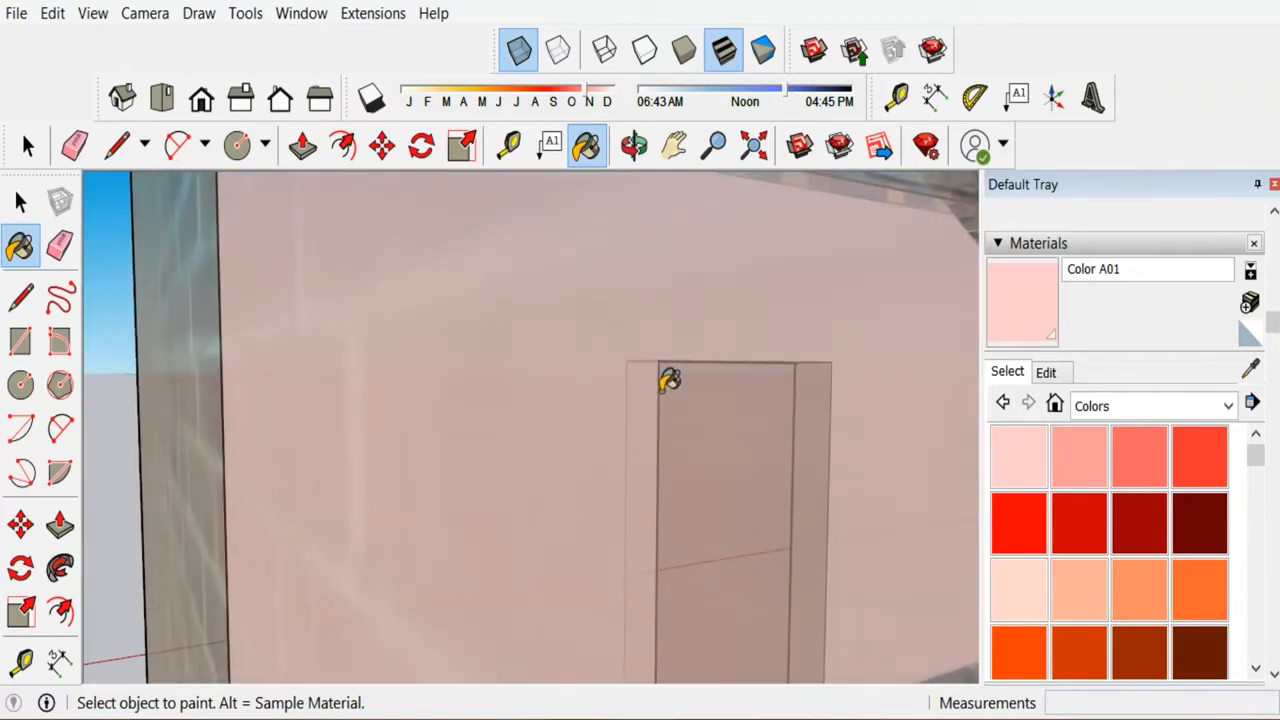
scroll(320, 394, "down", 8)
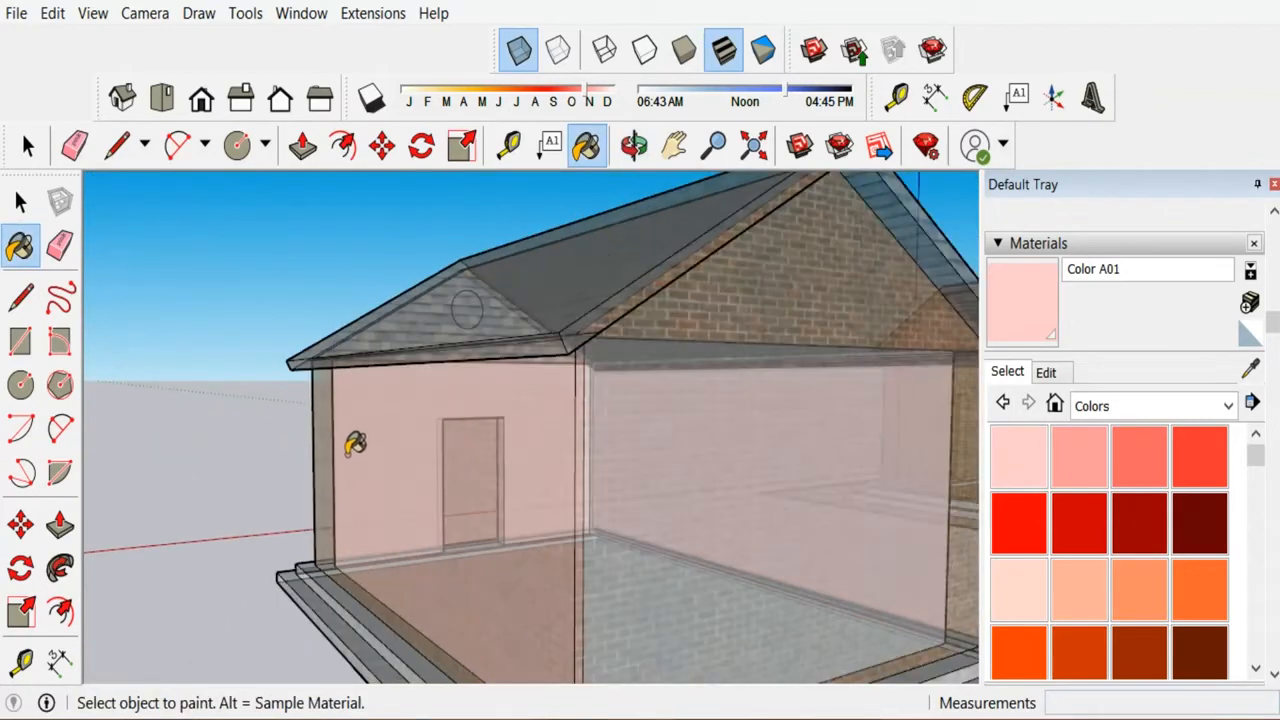
Try to select the inner face of the front gable above the doorway wall.
scroll(360, 440, "up", 4)
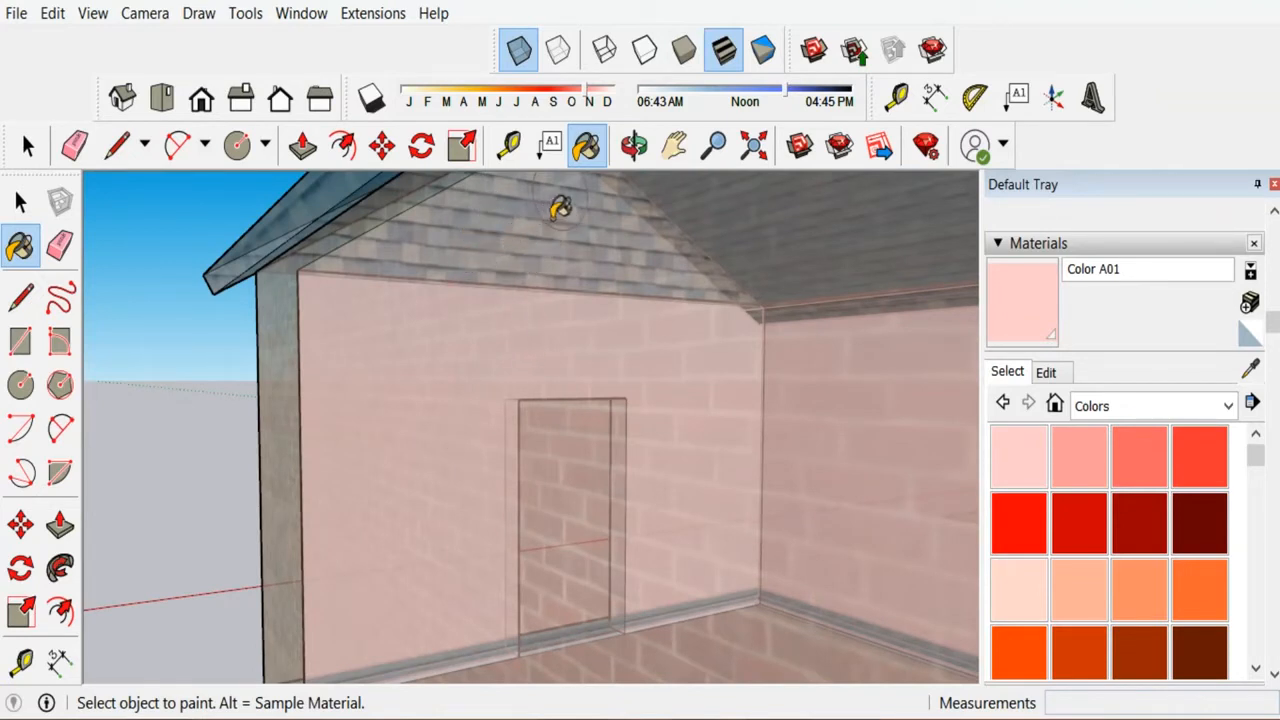
scroll(521, 257, "up", 2)
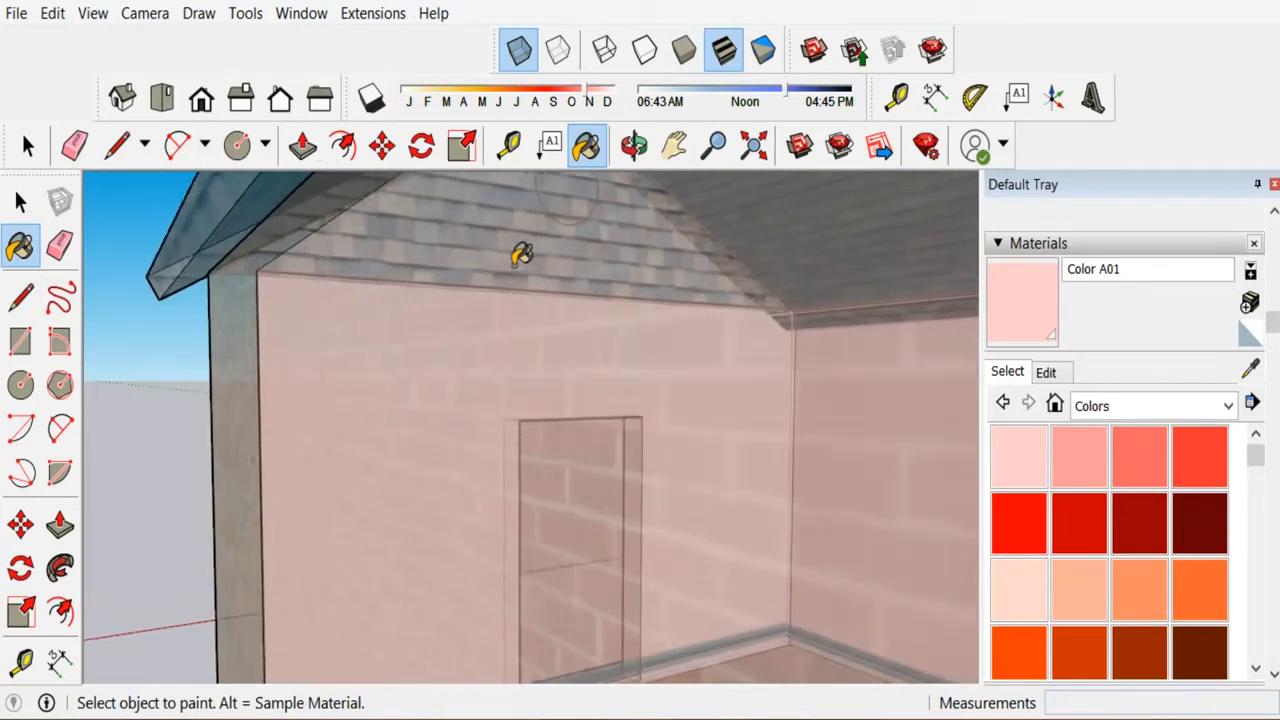
scroll(521, 257, "up", 3)
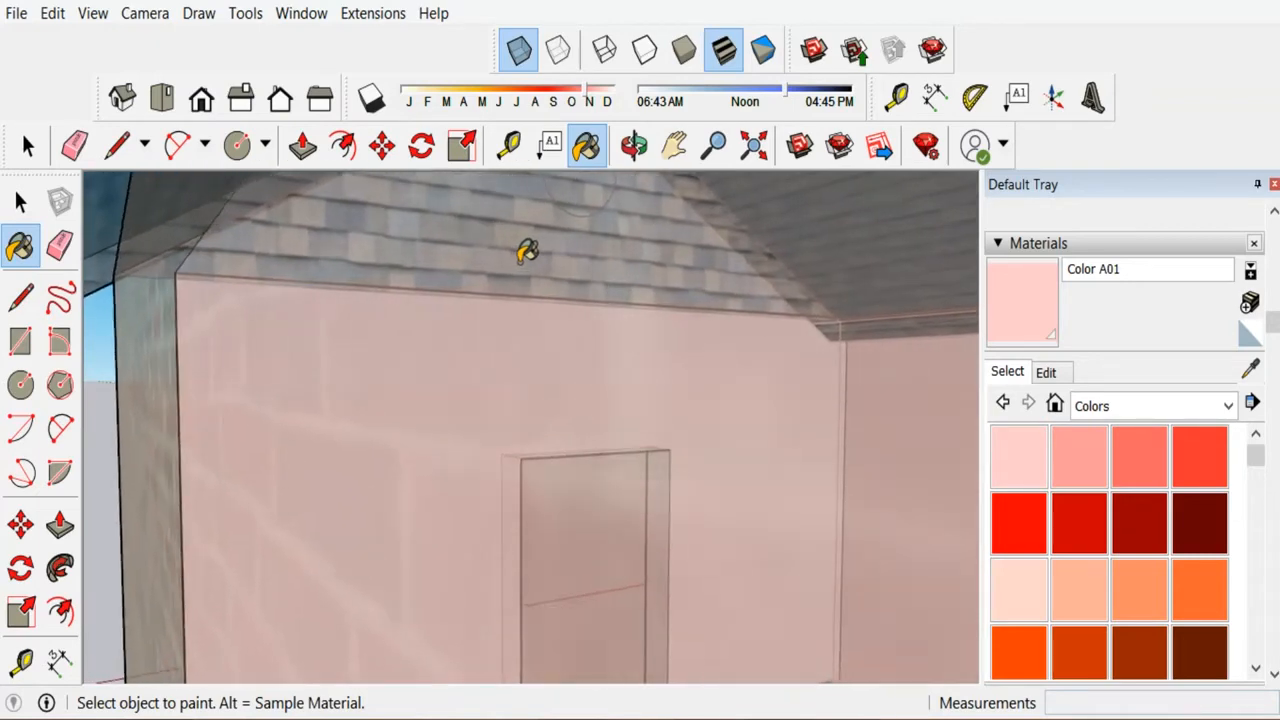
scroll(521, 257, "up", 1)
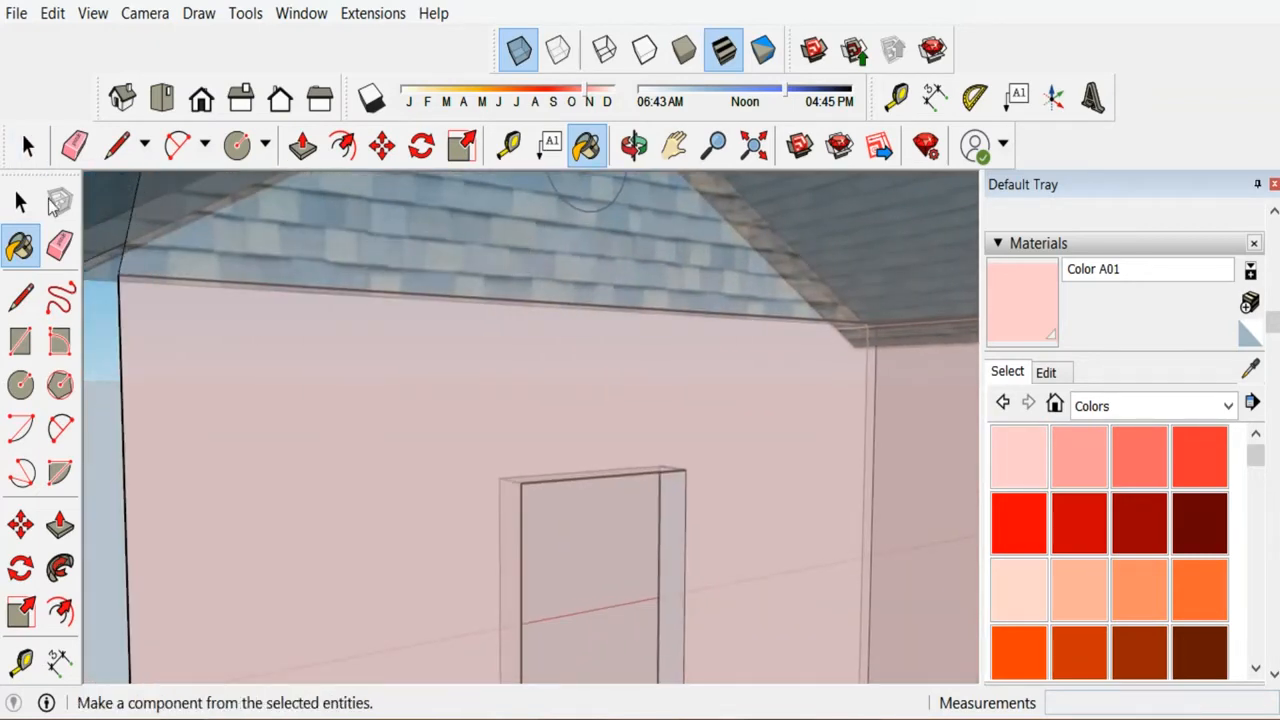
left_click(22, 204)
triple_click(511, 241)
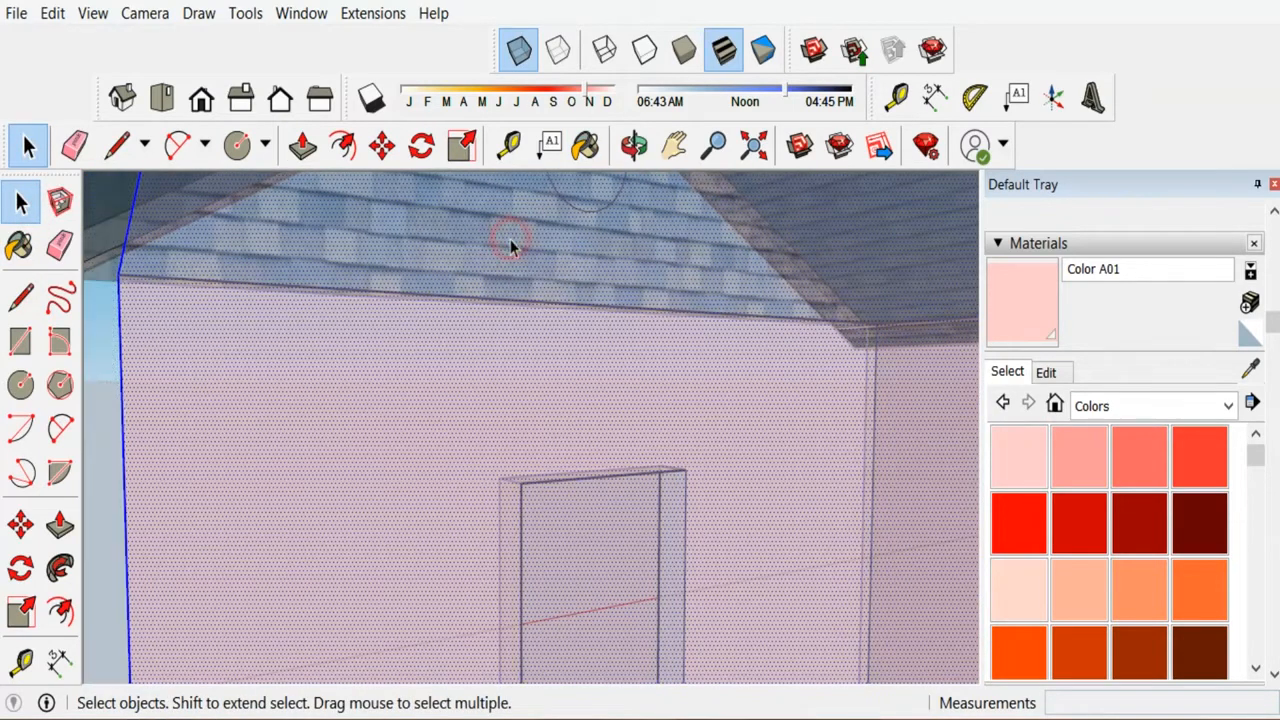
triple_click(510, 241)
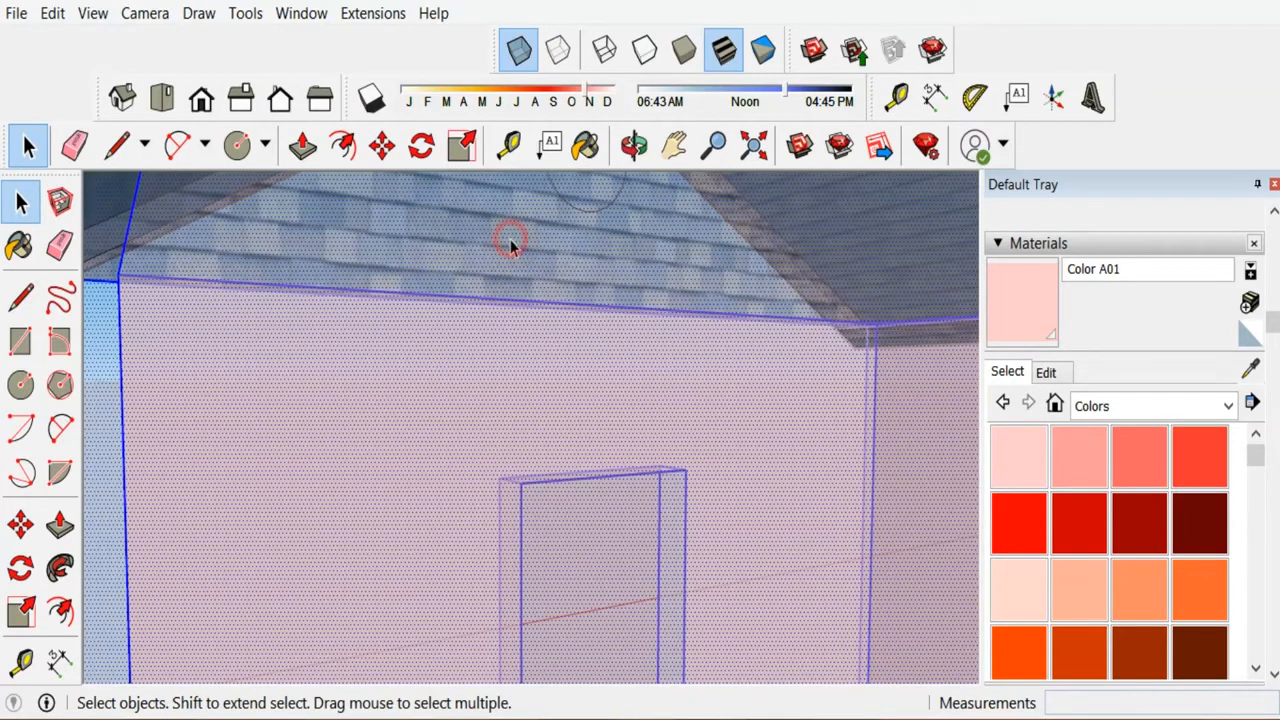
scroll(578, 340, "down", 1)
left_click(567, 286)
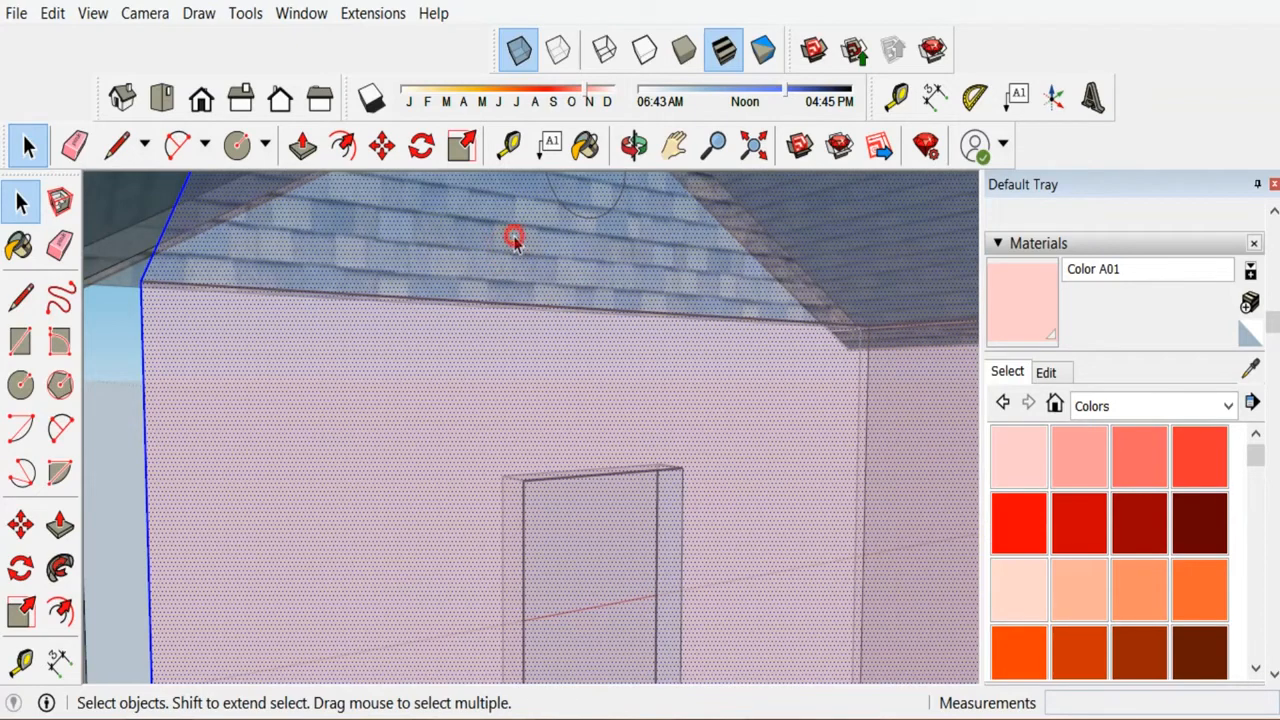
scroll(601, 367, "down", 1)
scroll(494, 345, "down", 1)
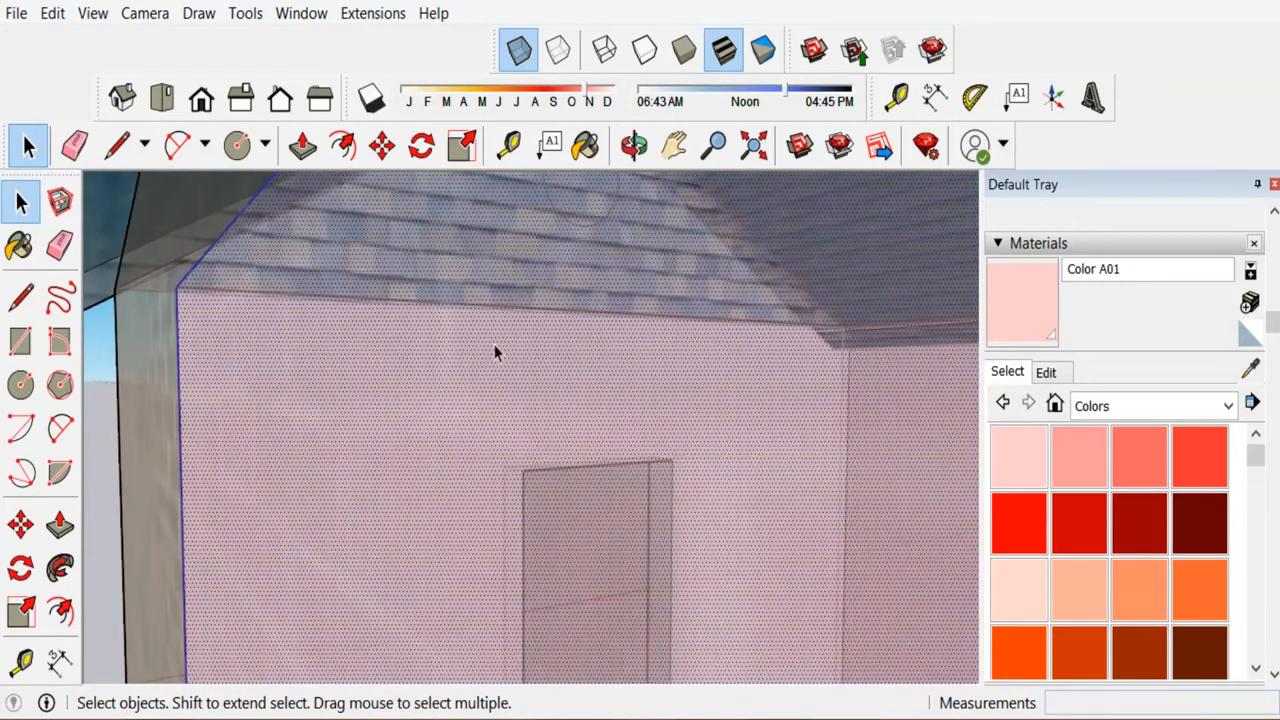
scroll(494, 345, "down", 2)
scroll(391, 441, "down", 2)
scroll(418, 316, "up", 2)
Open the roof group for editing and paint the front gable's inner face with Color A01.
left_click(341, 276)
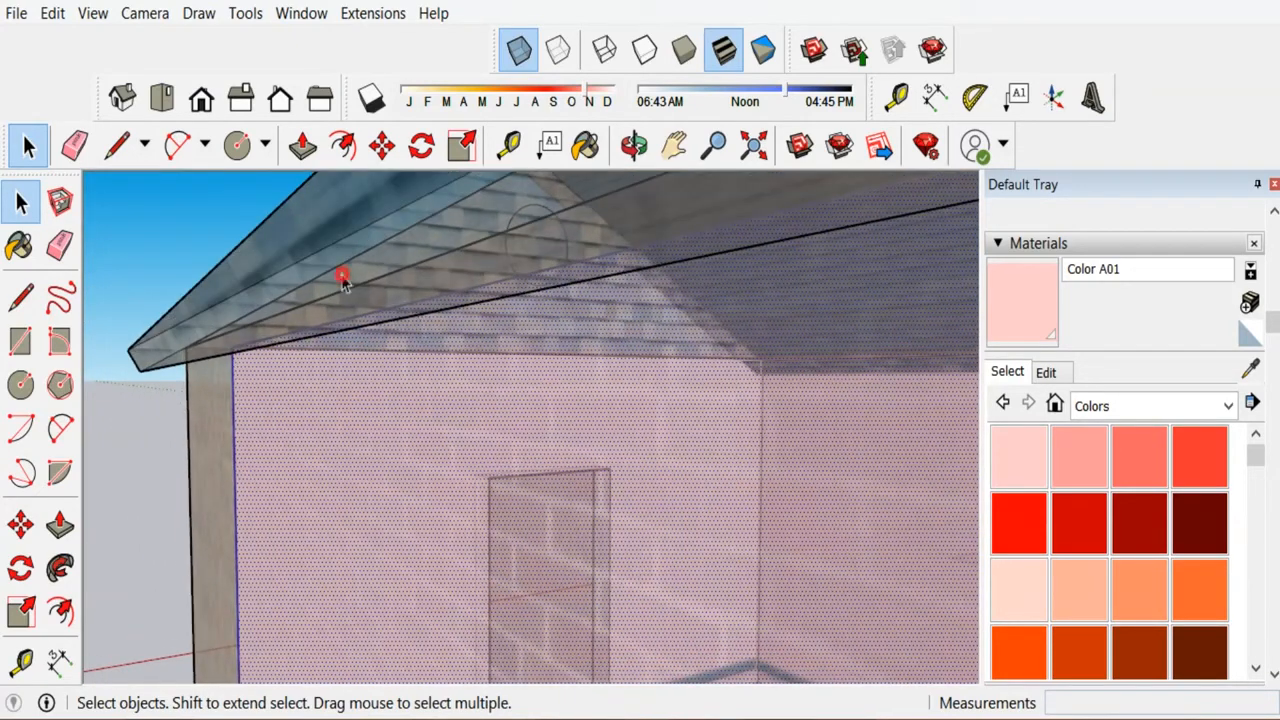
left_click(321, 263)
left_click(421, 334)
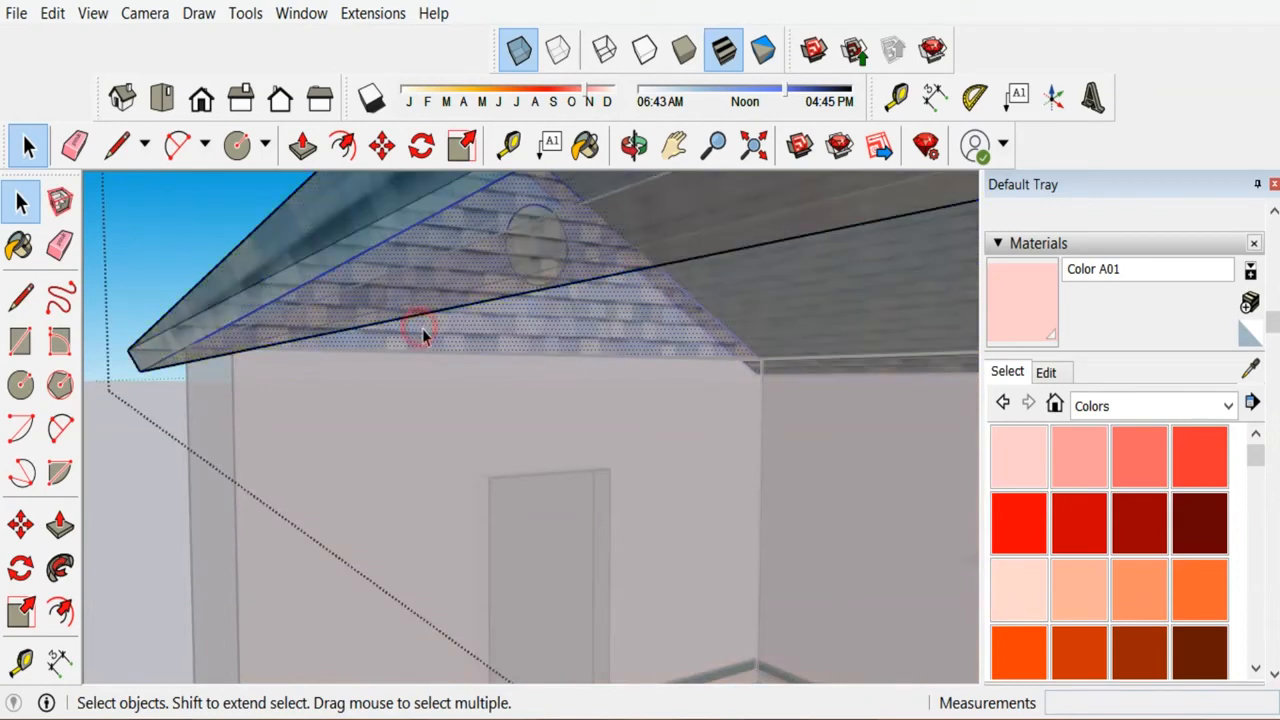
scroll(455, 335, "up", 1)
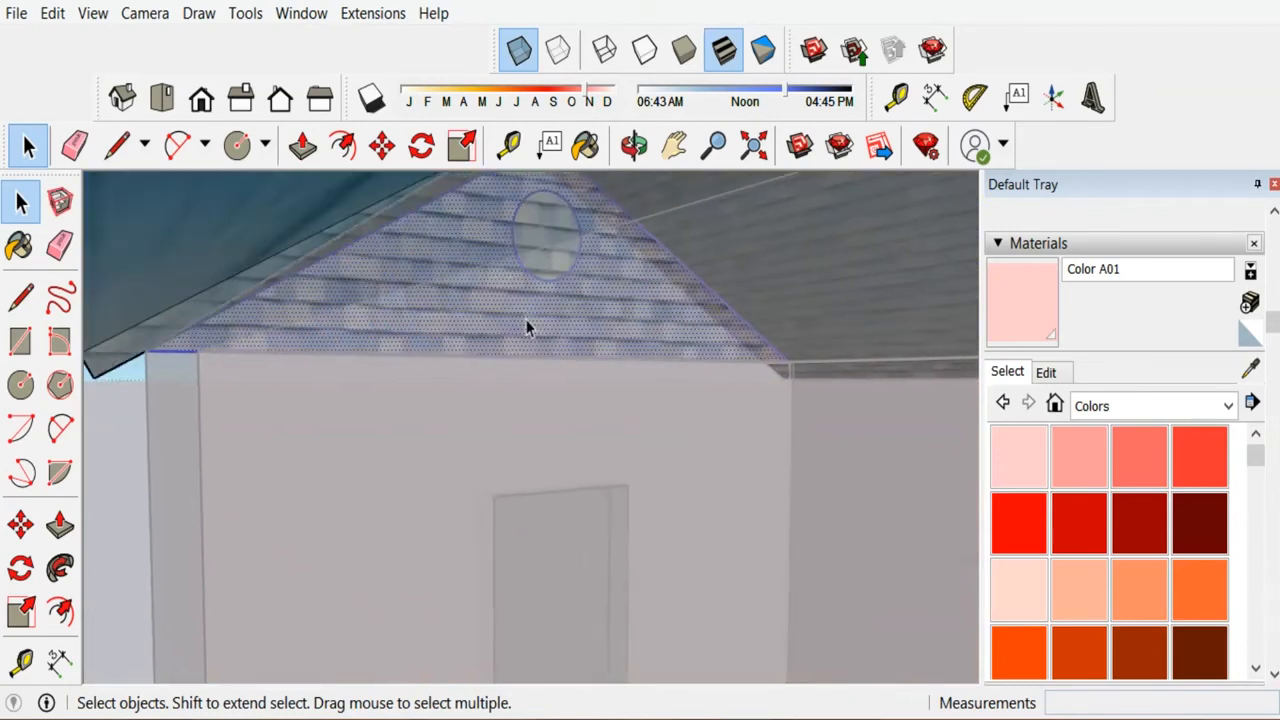
left_click(1065, 468)
left_click(1025, 464)
left_click(671, 314)
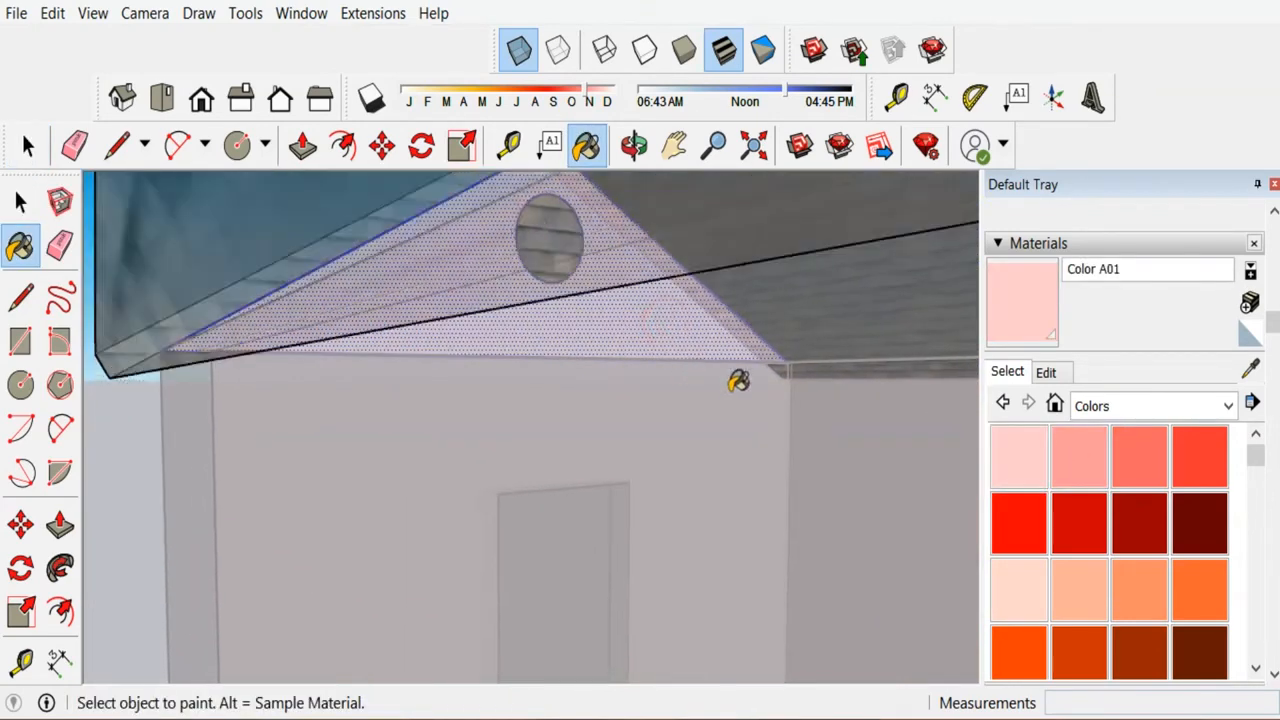
Select the rear gable's inner face within the roof group and paint it with Color A01.
scroll(680, 390, "down", 2)
middle_click_drag(521, 398, 957, 436)
scroll(800, 412, "down", 1)
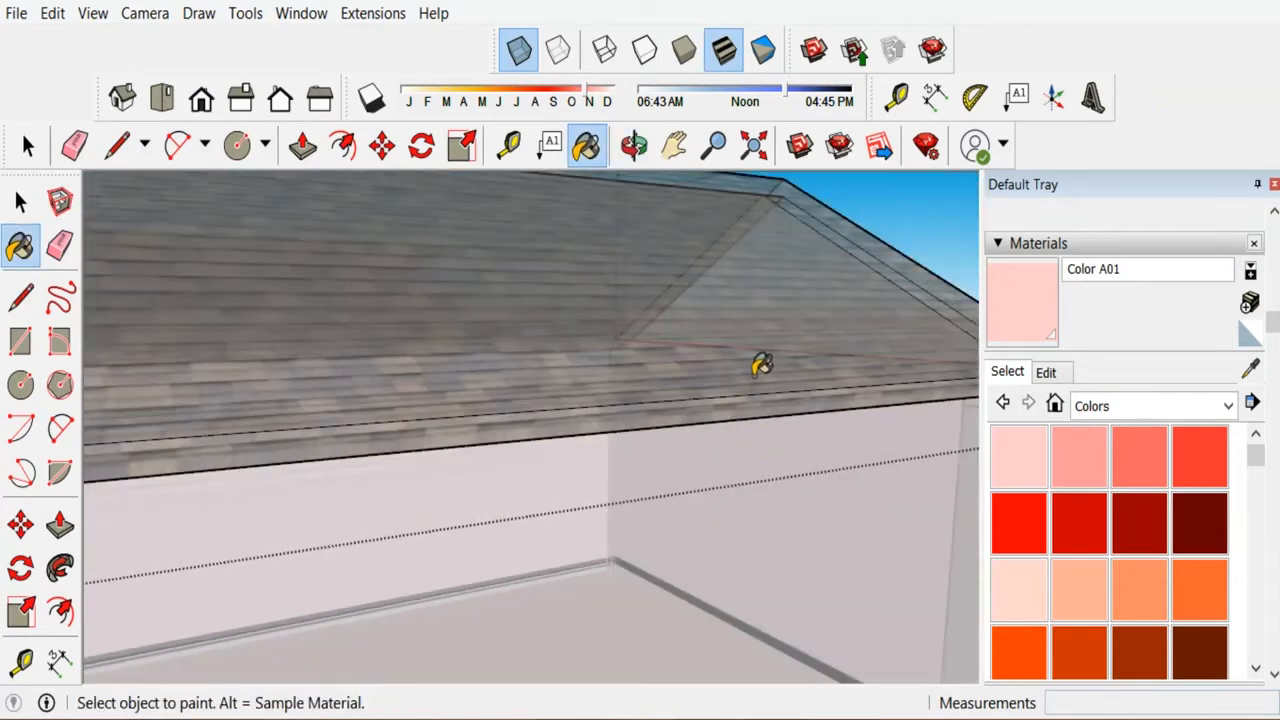
middle_click_drag(762, 366, 745, 335)
left_click(20, 201)
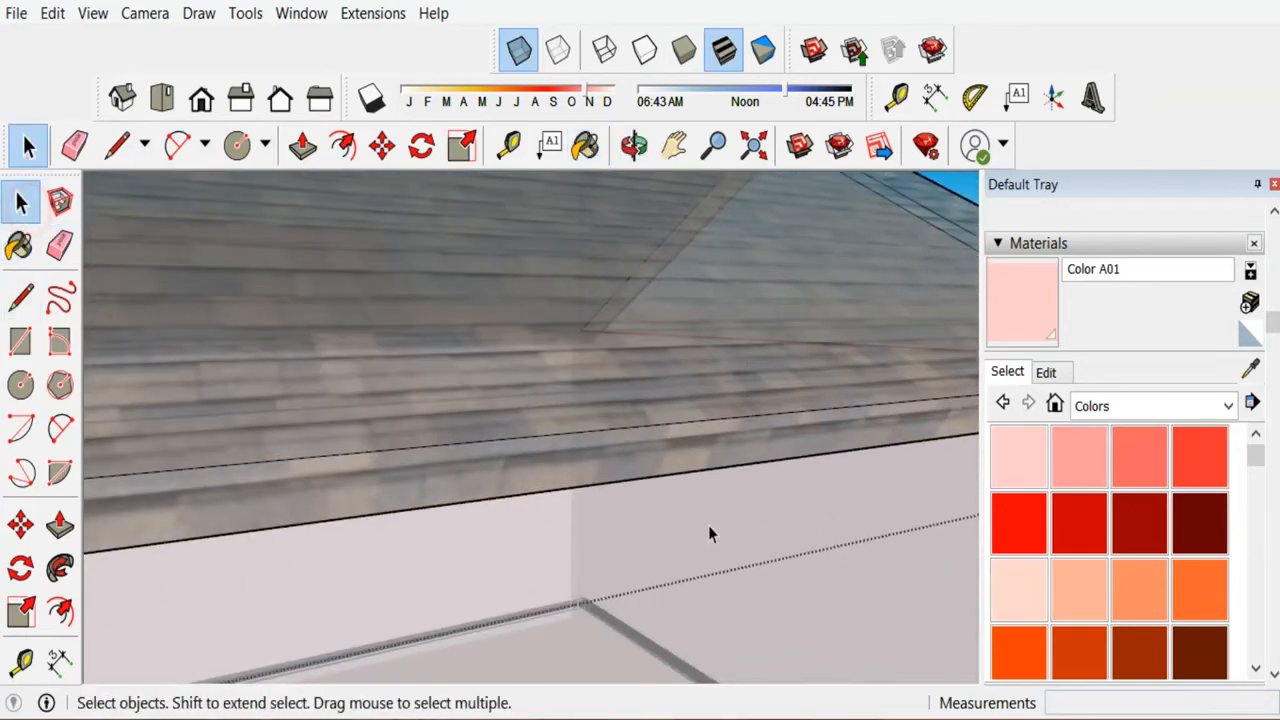
middle_click_drag(708, 533, 660, 383)
scroll(660, 383, "up", 3)
double_click(694, 388)
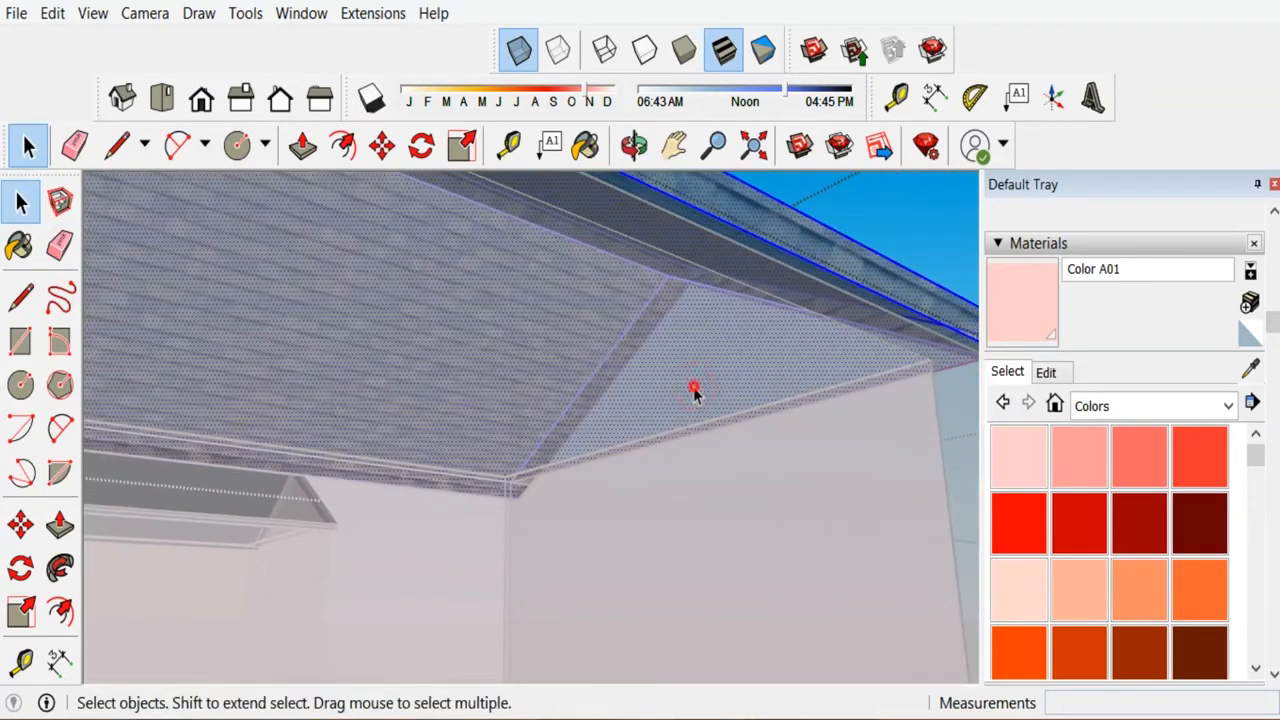
left_click(695, 392)
left_click(793, 220)
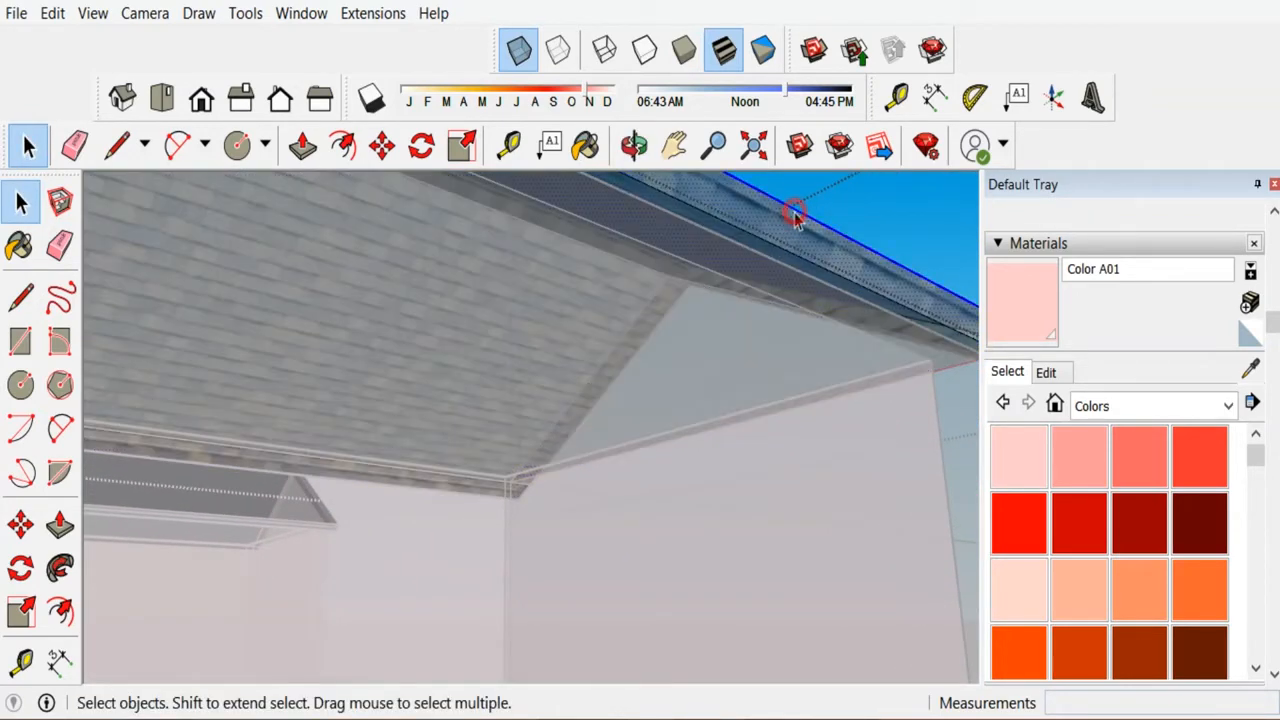
left_click(737, 350)
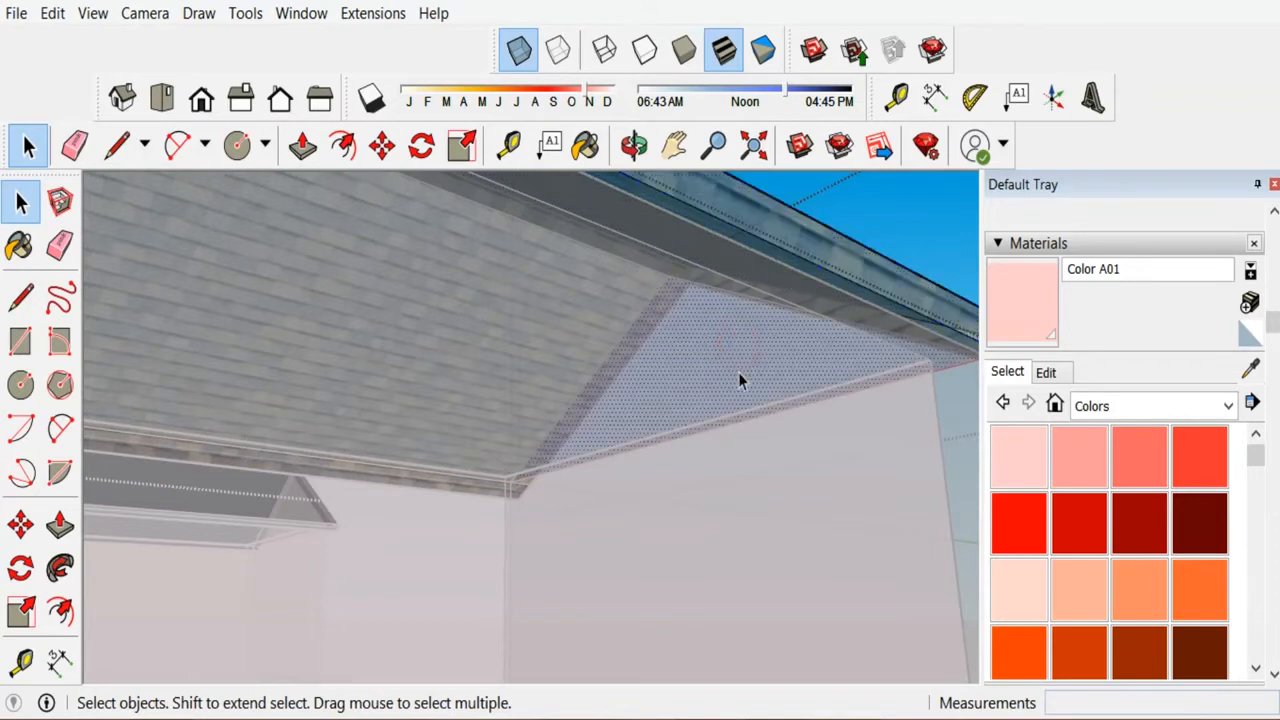
middle_click_drag(740, 374, 924, 403)
left_click(1024, 455)
left_click(737, 366)
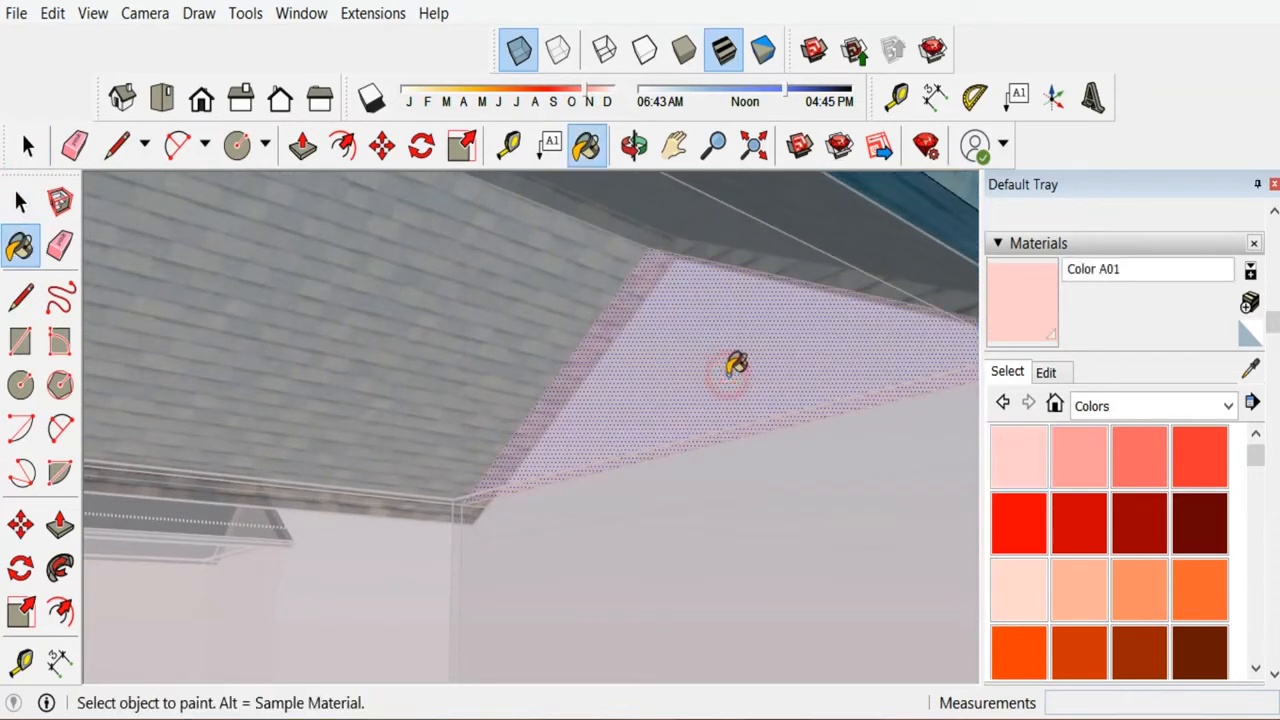
View the house from the front and turn off the X-ray display.
scroll(626, 389, "down", 5)
scroll(688, 397, "down", 4)
middle_click_drag(463, 405, 578, 420)
scroll(586, 514, "up", 4)
scroll(610, 550, "up", 2)
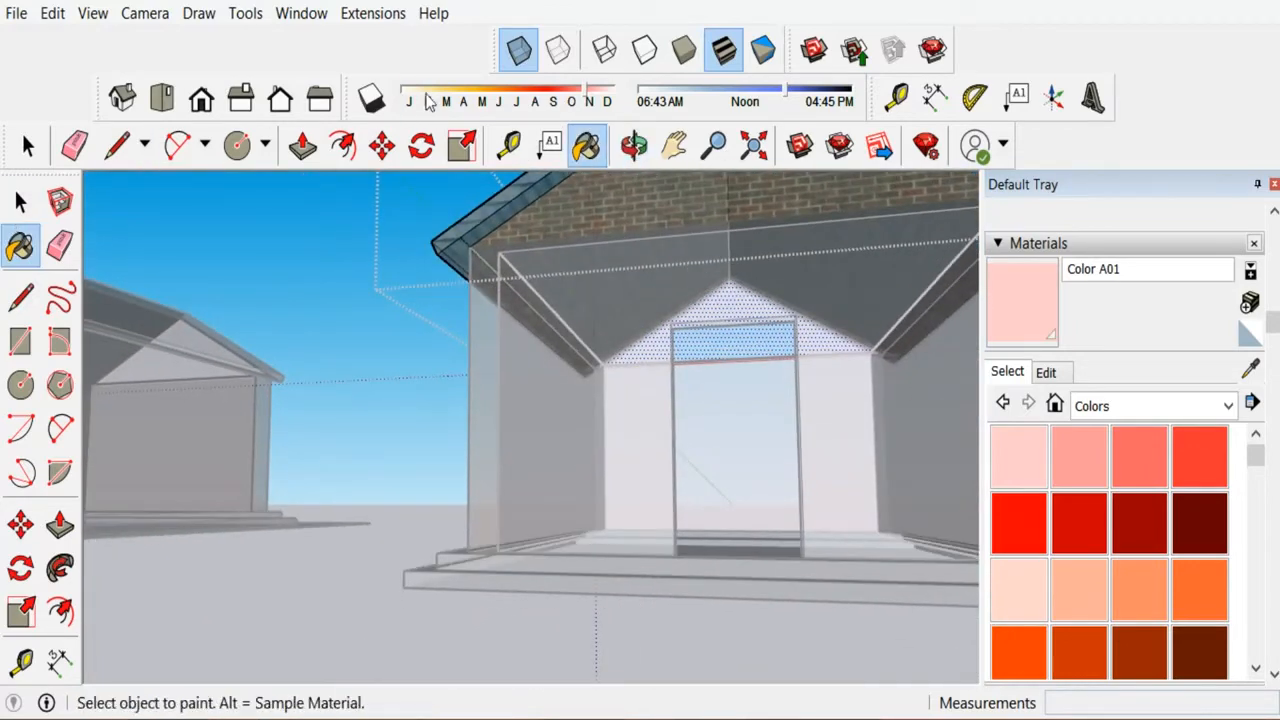
left_click(519, 52)
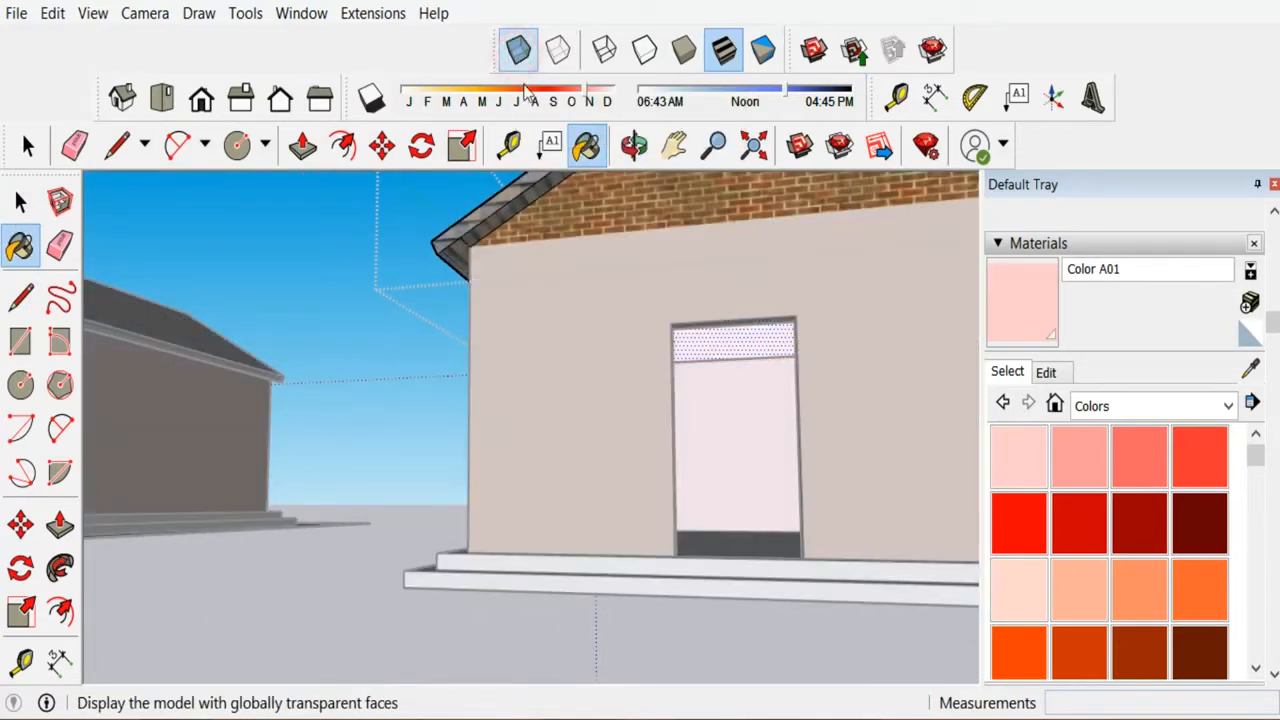
Undo the rear gable paint and inspect the gable through the doorway.
scroll(586, 343, "down", 5)
mouse_move(630, 368)
middle_mouse_down()
mouse_move(609, 440)
mouse_move(660, 394)
mouse_move(611, 420)
mouse_move(684, 402)
mouse_move(817, 437)
mouse_move(789, 449)
mouse_move(694, 437)
mouse_move(688, 380)
middle_mouse_up()
key("ctrl+z")
scroll(645, 440, "up", 5)
scroll(686, 309, "up", 6)
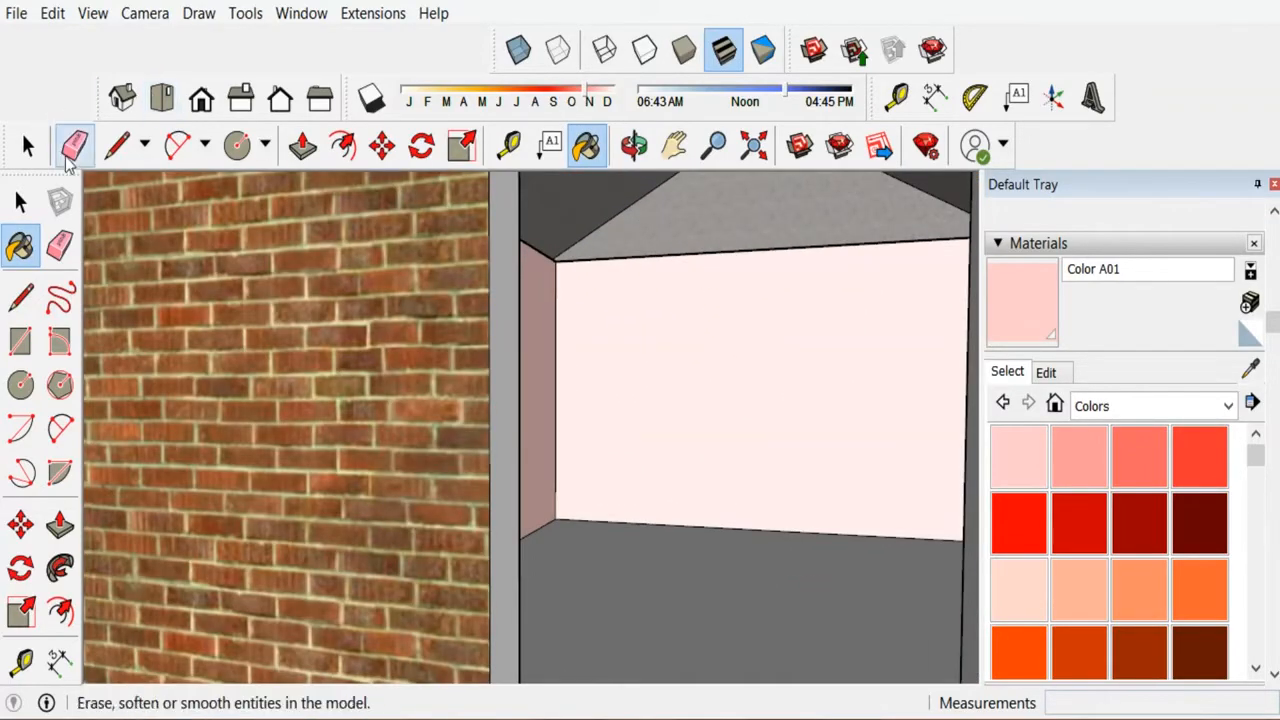
left_click(28, 145)
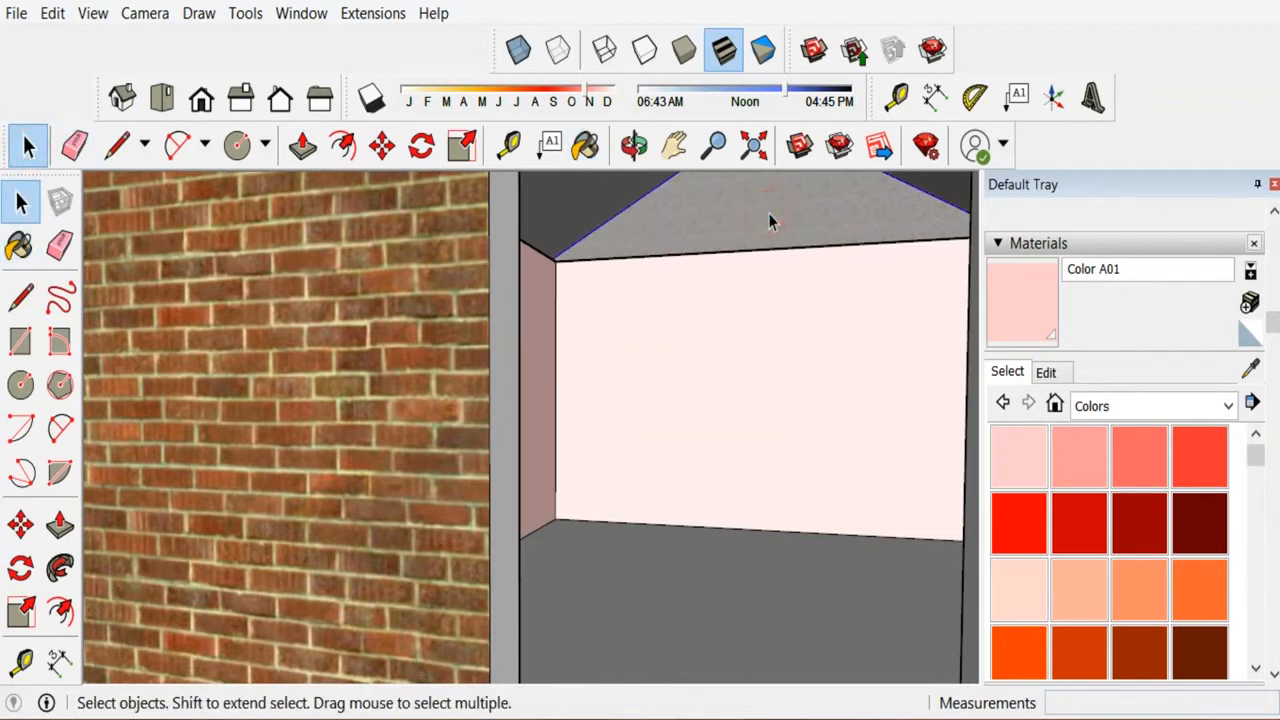
double_click(769, 214)
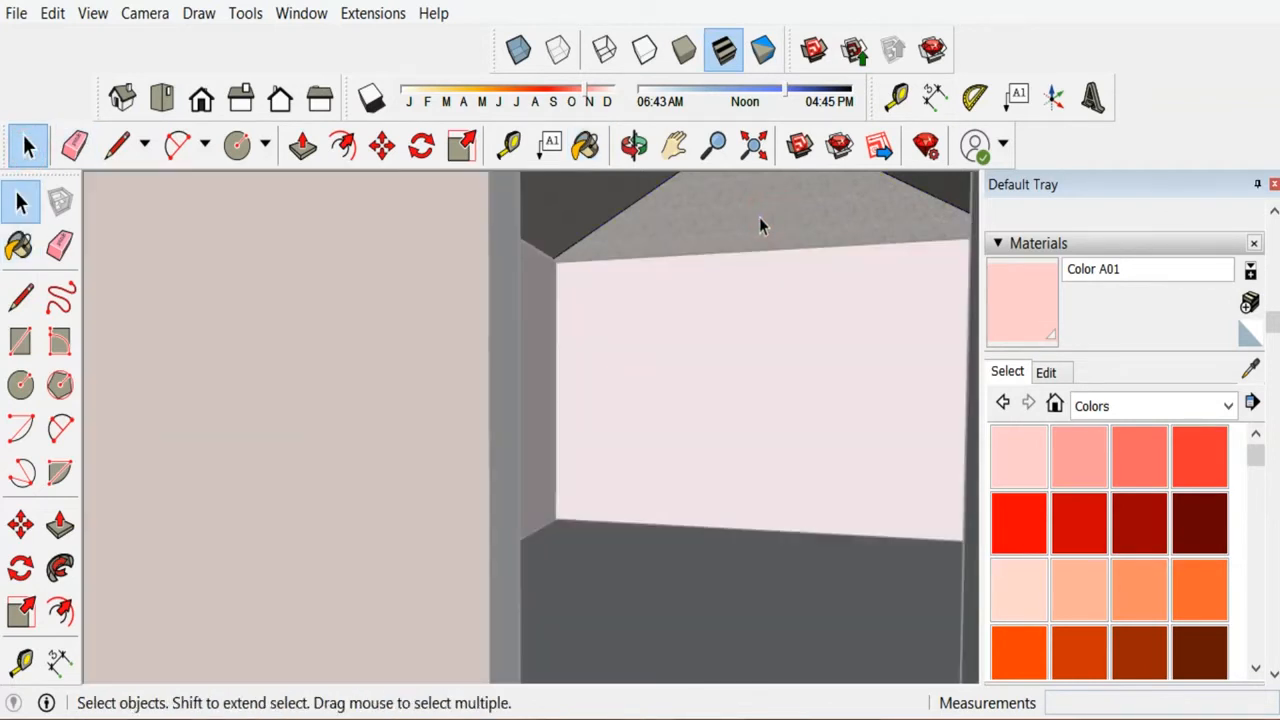
scroll(757, 243, "down", 5)
left_click(757, 235)
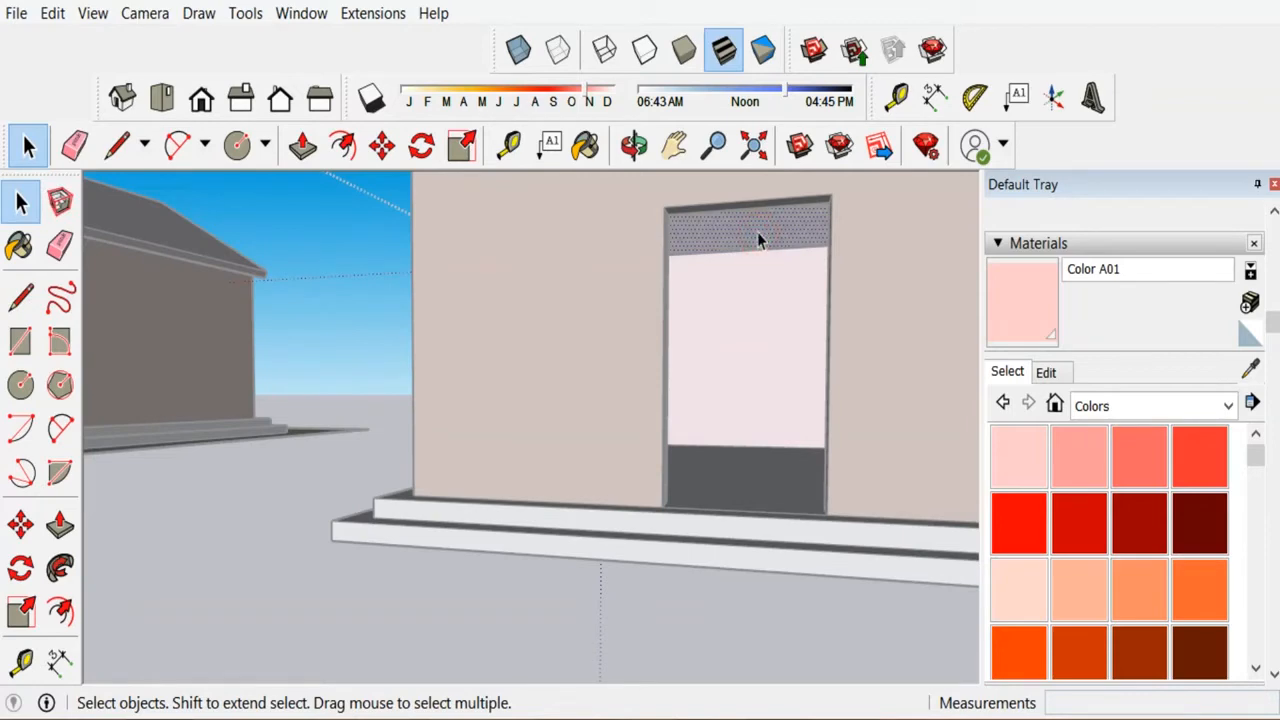
scroll(757, 232, "up", 5)
left_click(738, 354)
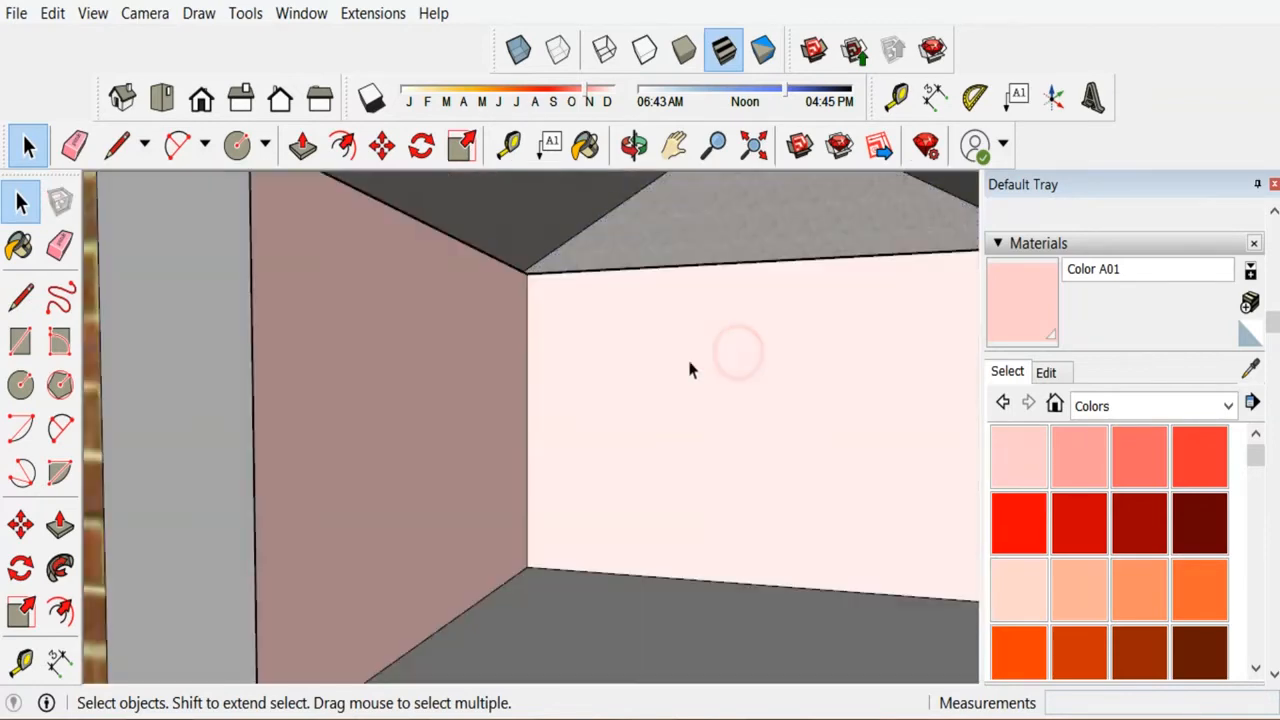
Reopen the group containing the rear gable, paint its inner face with Color A01 through the doorway, and close the group.
double_click(731, 243)
scroll(740, 272, "down", 5)
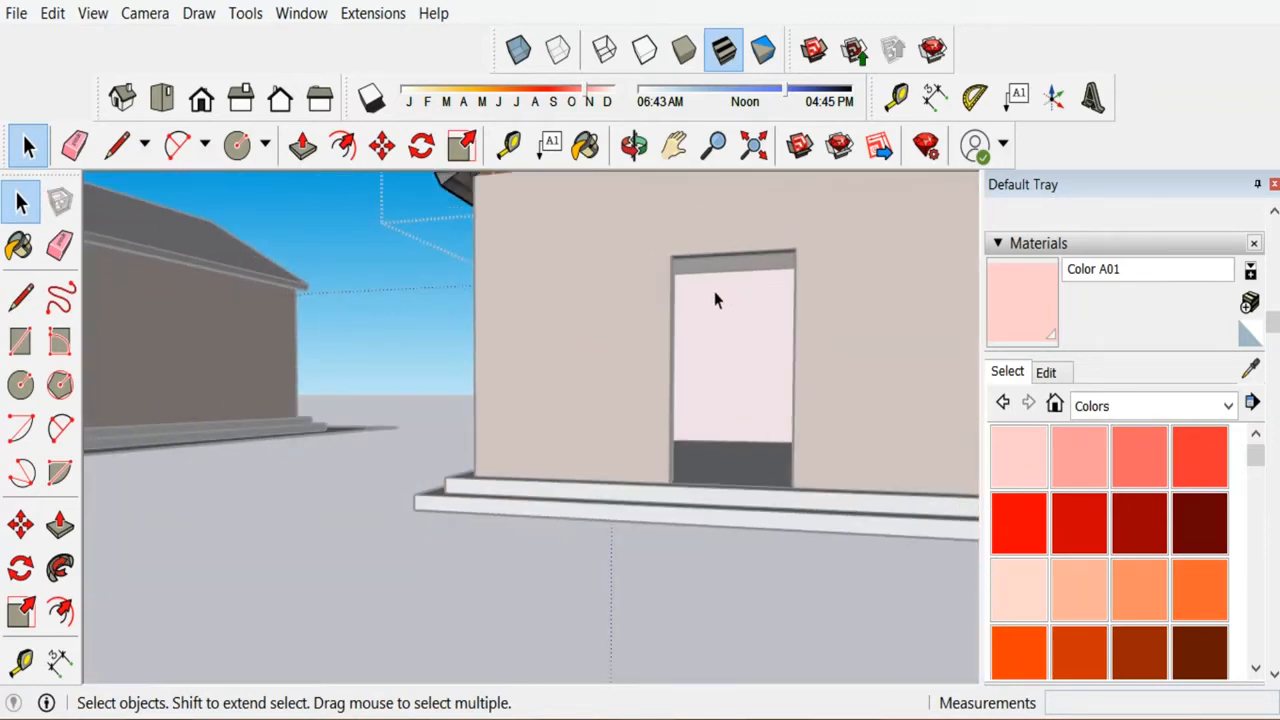
scroll(536, 418, "down", 1)
scroll(711, 334, "up", 6)
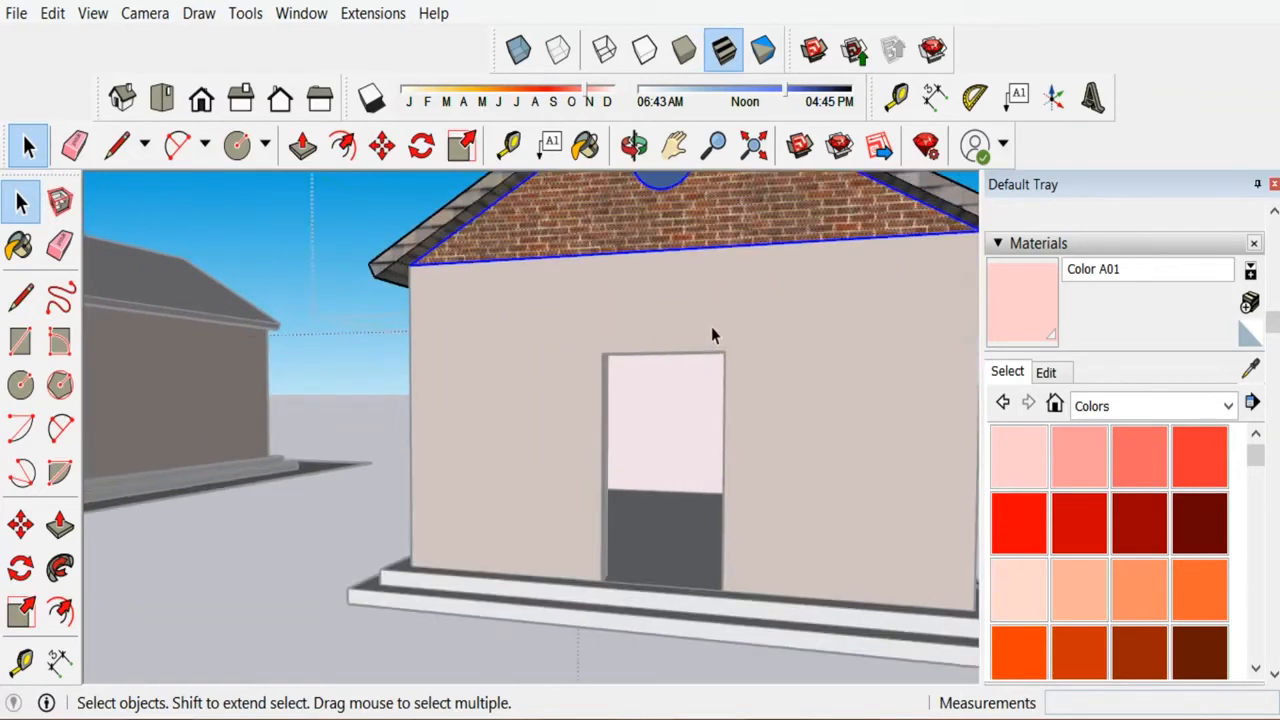
middle_click_drag(663, 423, 663, 371)
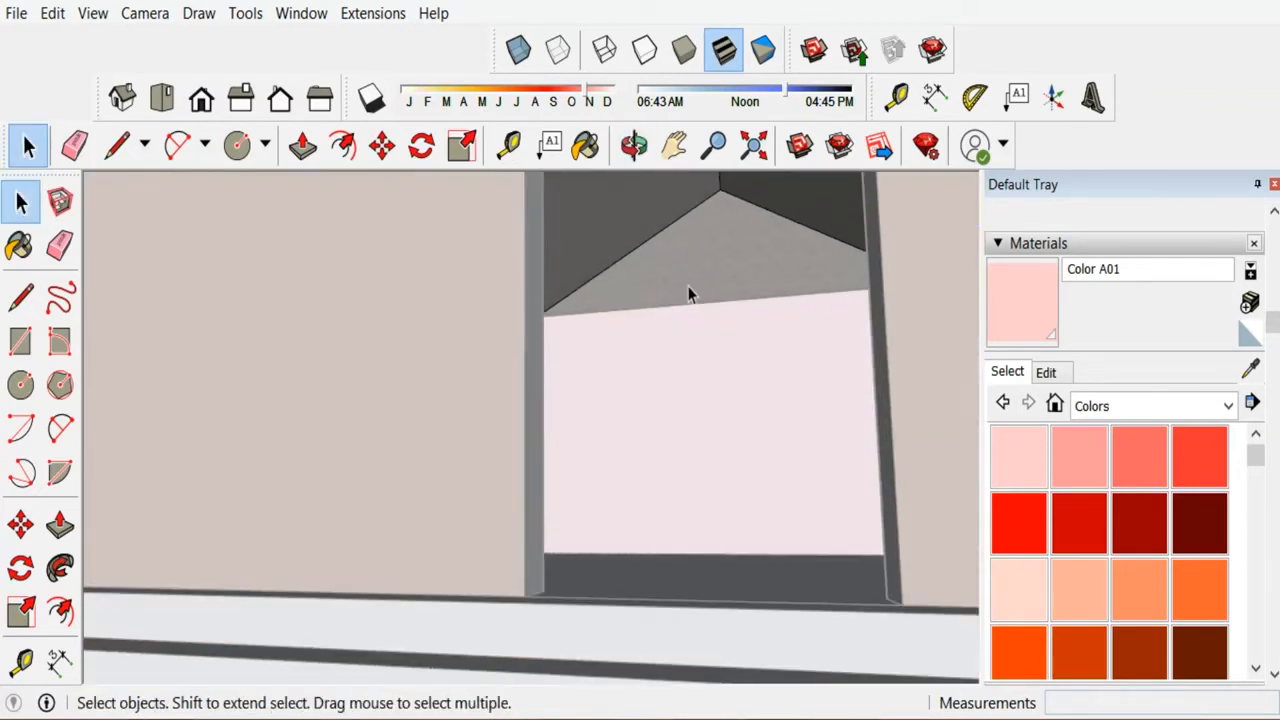
left_click(696, 290)
left_click(1087, 448)
left_click(1020, 460)
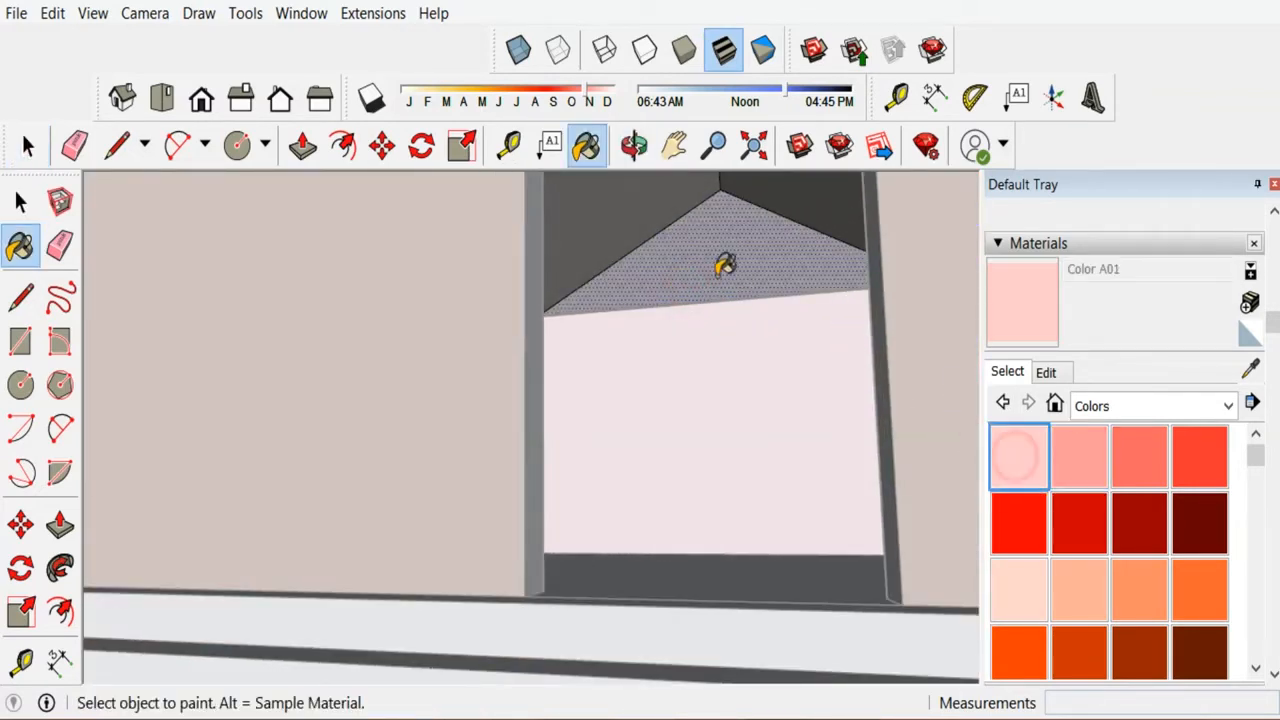
left_click(716, 276)
scroll(760, 340, "down", 5)
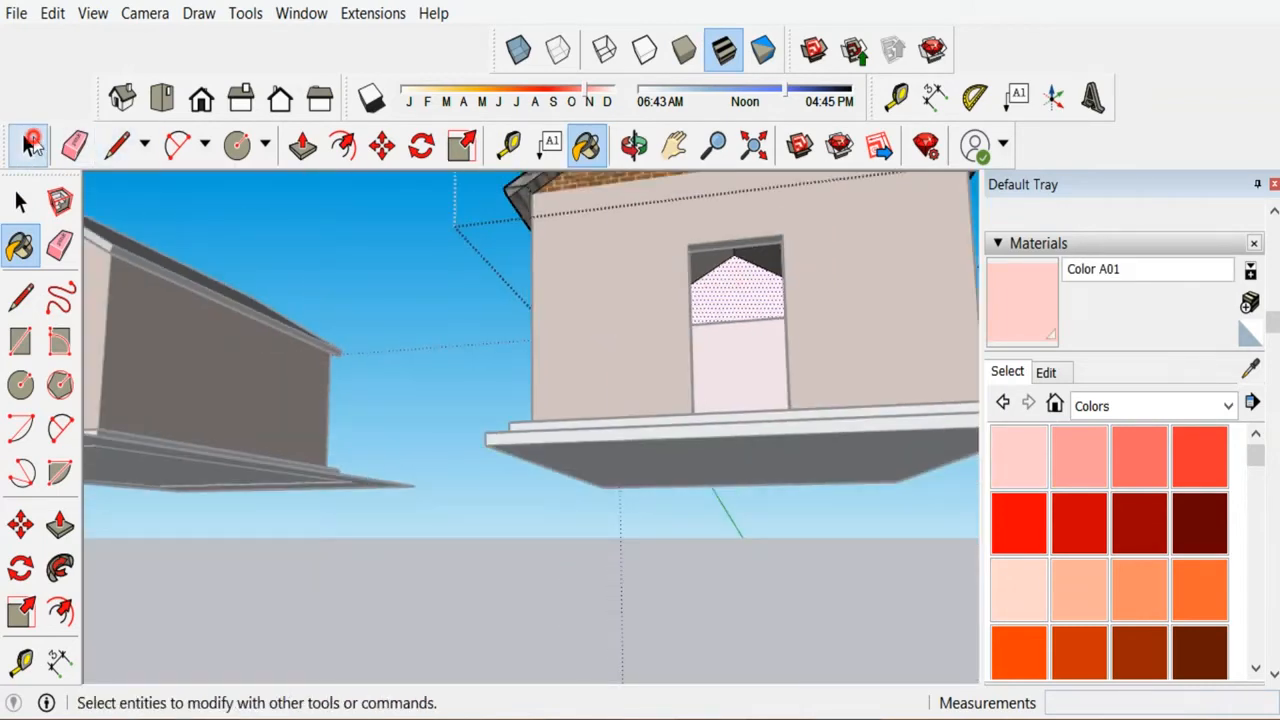
left_click(28, 146)
left_click(436, 345)
Hide the horizontal edge between the rear gable and the back wall inside the house.
scroll(737, 305, "up", 5)
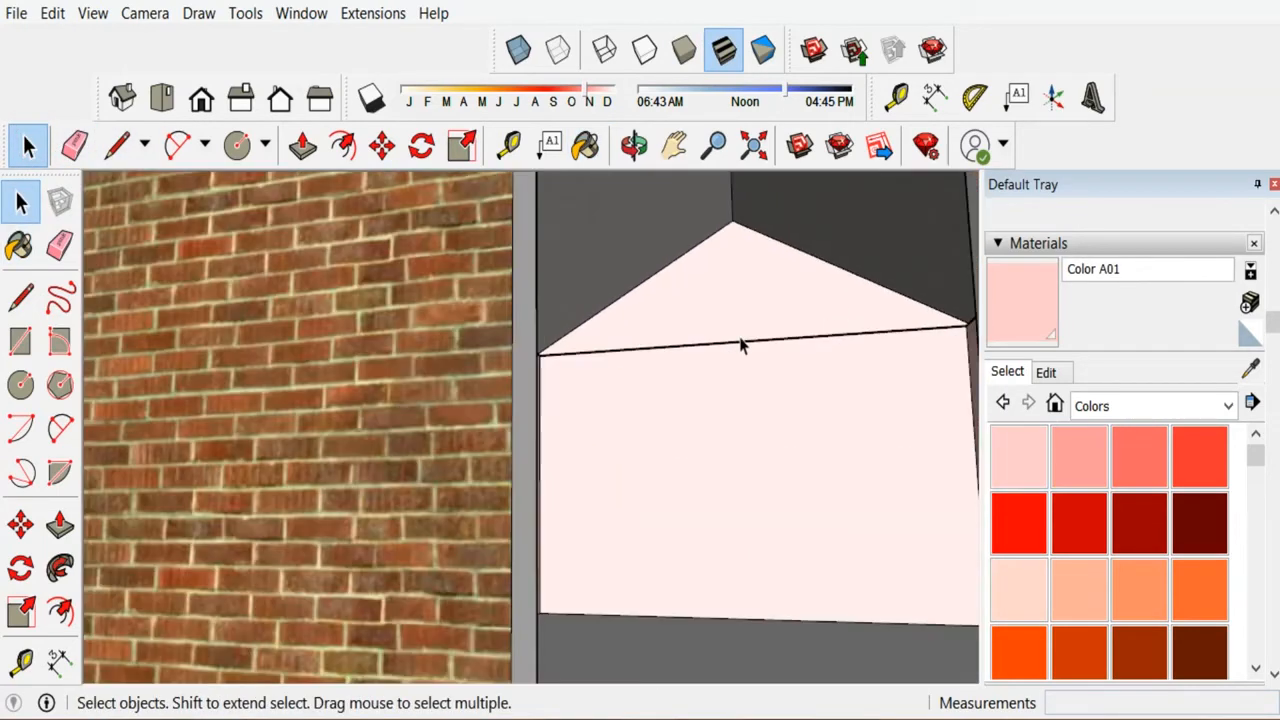
left_click(739, 342)
right_click(741, 346)
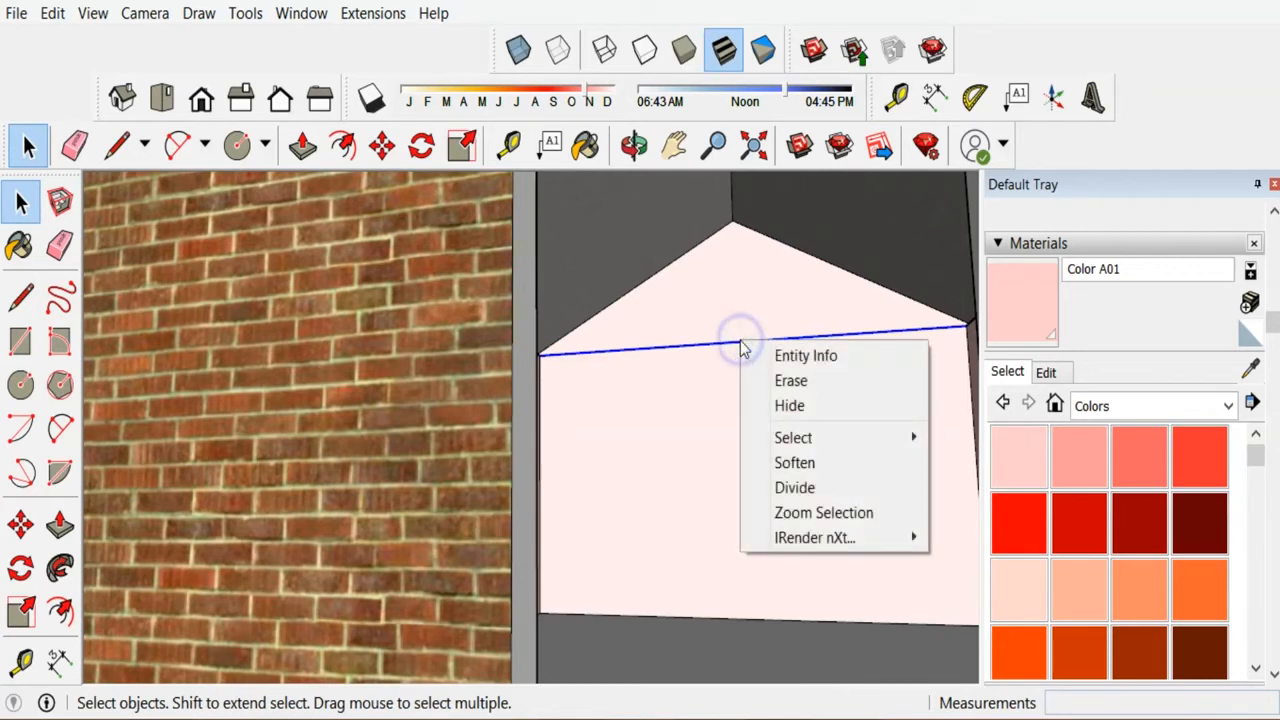
left_click(786, 405)
left_click(780, 408)
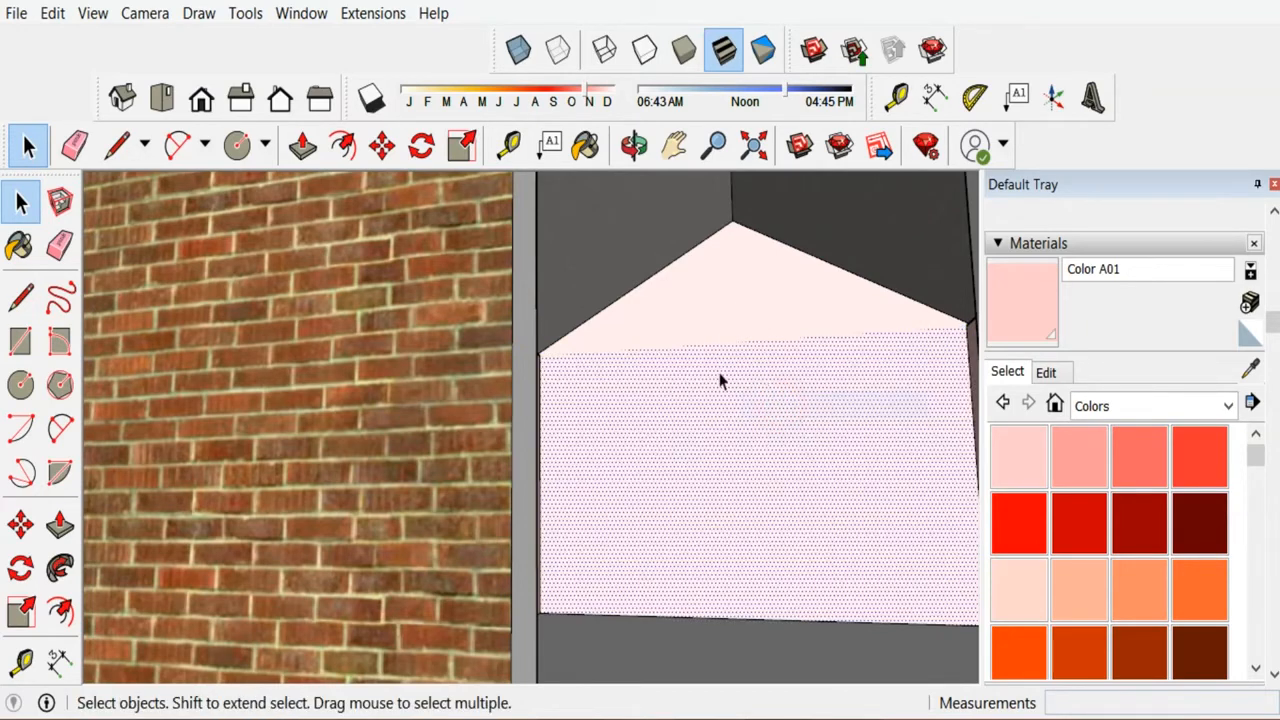
scroll(643, 366, "down", 5)
scroll(437, 366, "down", 3)
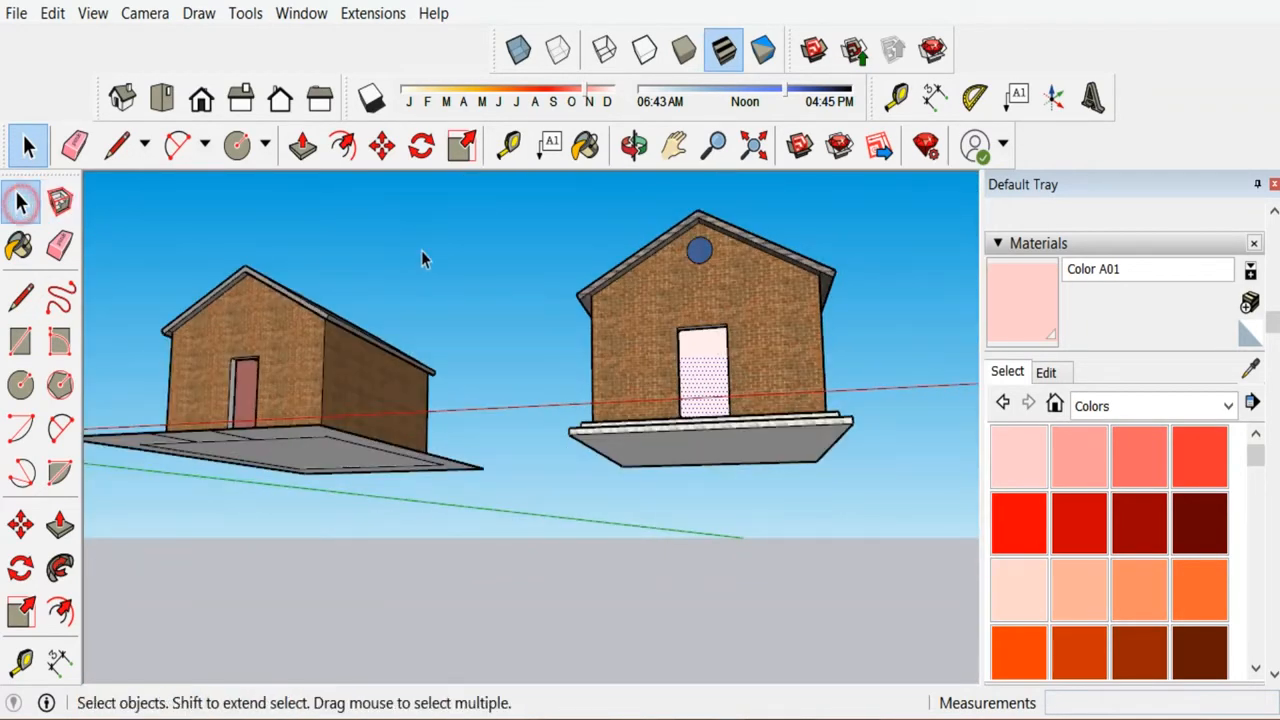
scroll(749, 271, "down", 3)
middle_click_drag(749, 271, 700, 395)
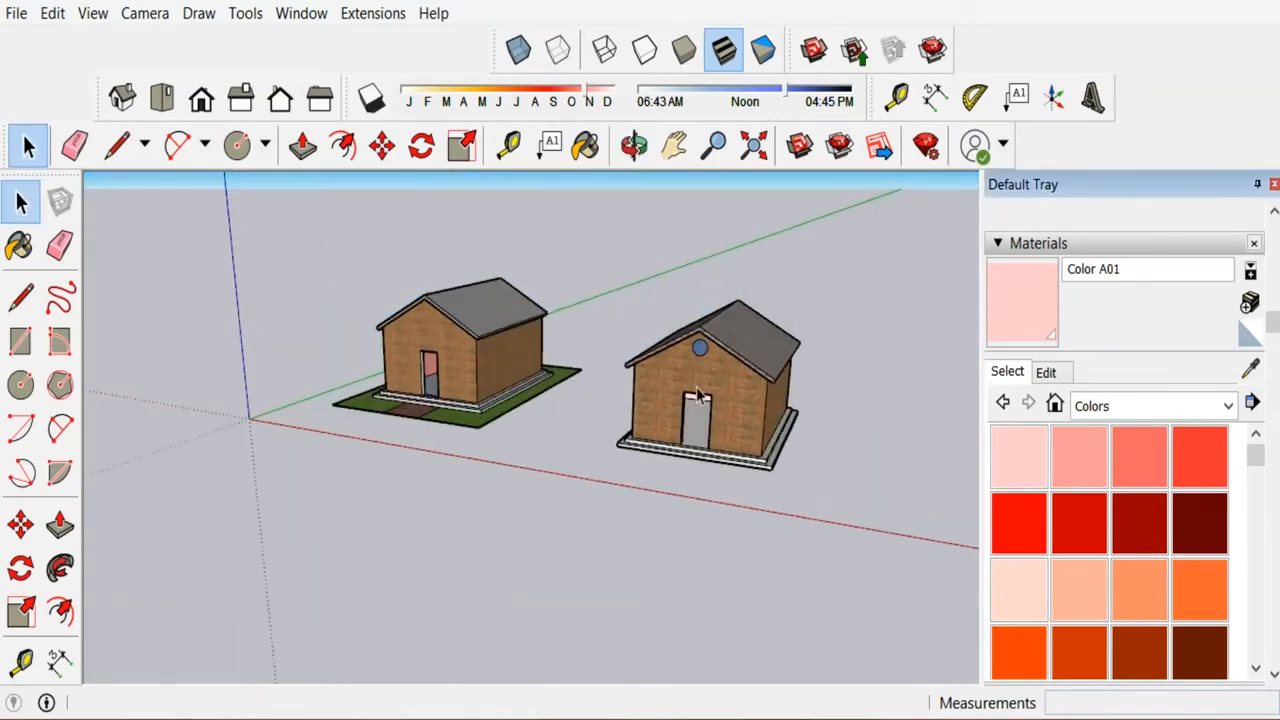
Inspect the painted interior through the doorway and check the exterior of the house from outside.
scroll(700, 400, "up", 5)
scroll(578, 403, "down", 2)
scroll(640, 370, "up", 4)
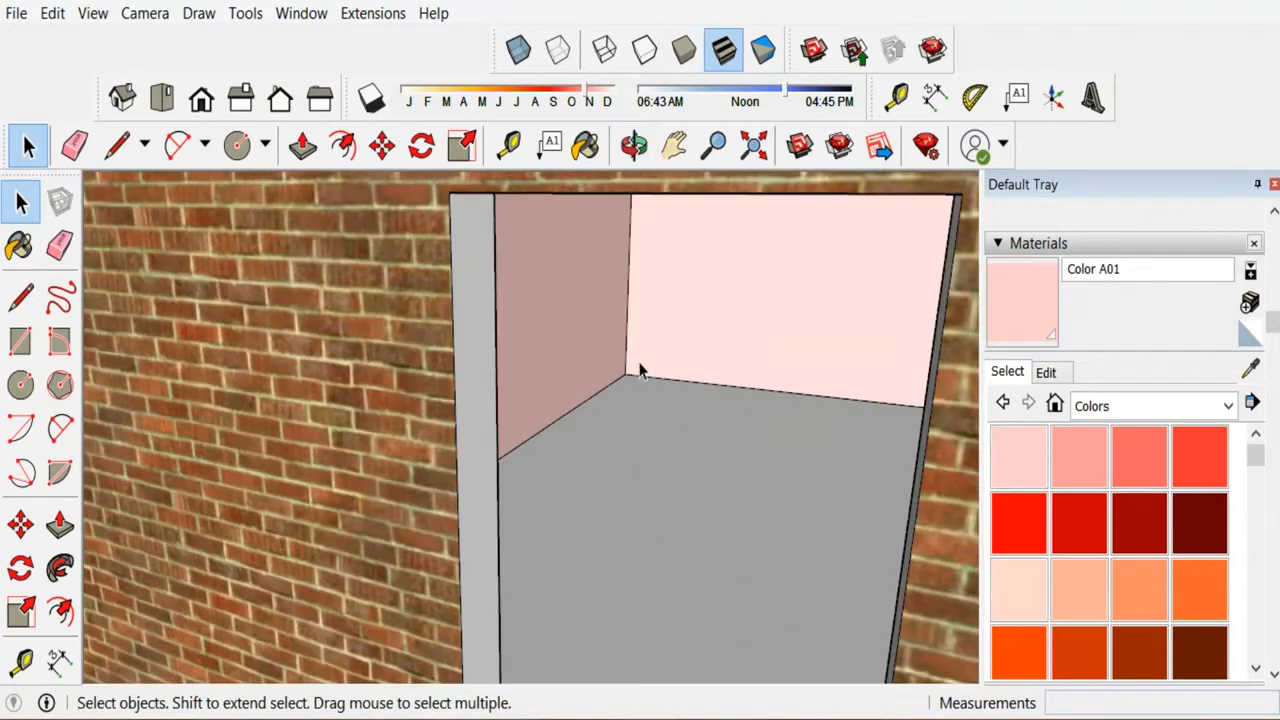
middle_click_drag(686, 366, 677, 337)
scroll(492, 423, "down", 4)
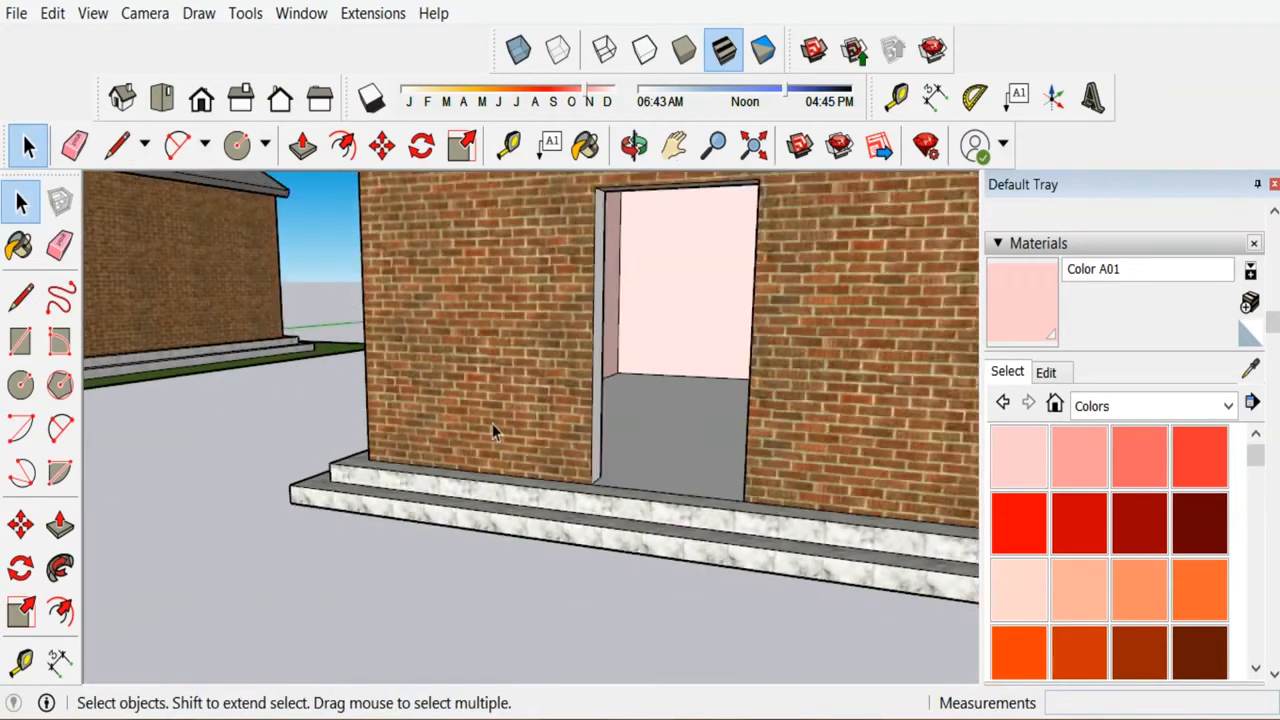
scroll(488, 420, "down", 5)
middle_click_drag(629, 240, 528, 342)
scroll(530, 343, "up", 1)
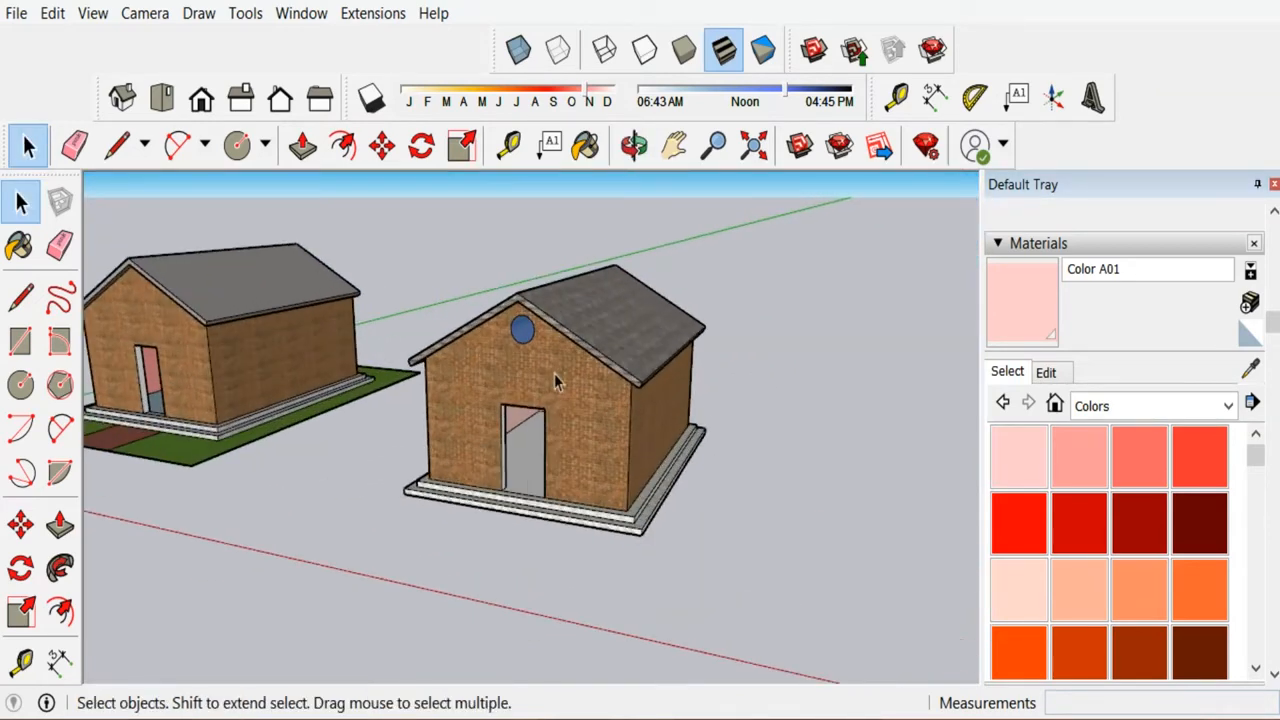
scroll(585, 372, "down", 2)
scroll(614, 326, "down", 1)
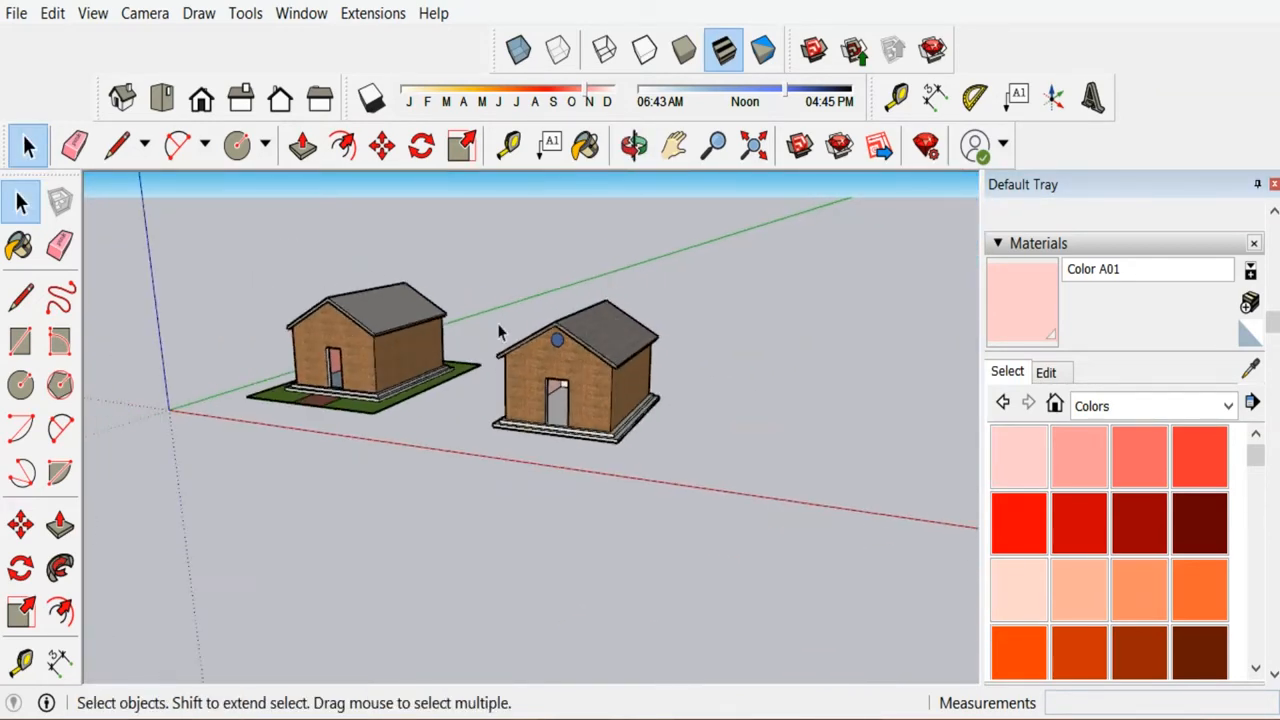
From below the model, place a guide parallel to the newer house base's long edge, outside it towards the other house.
scroll(520, 320, "down", 1)
middle_click_drag(540, 274, 540, 355)
middle_click_drag(549, 537, 560, 350)
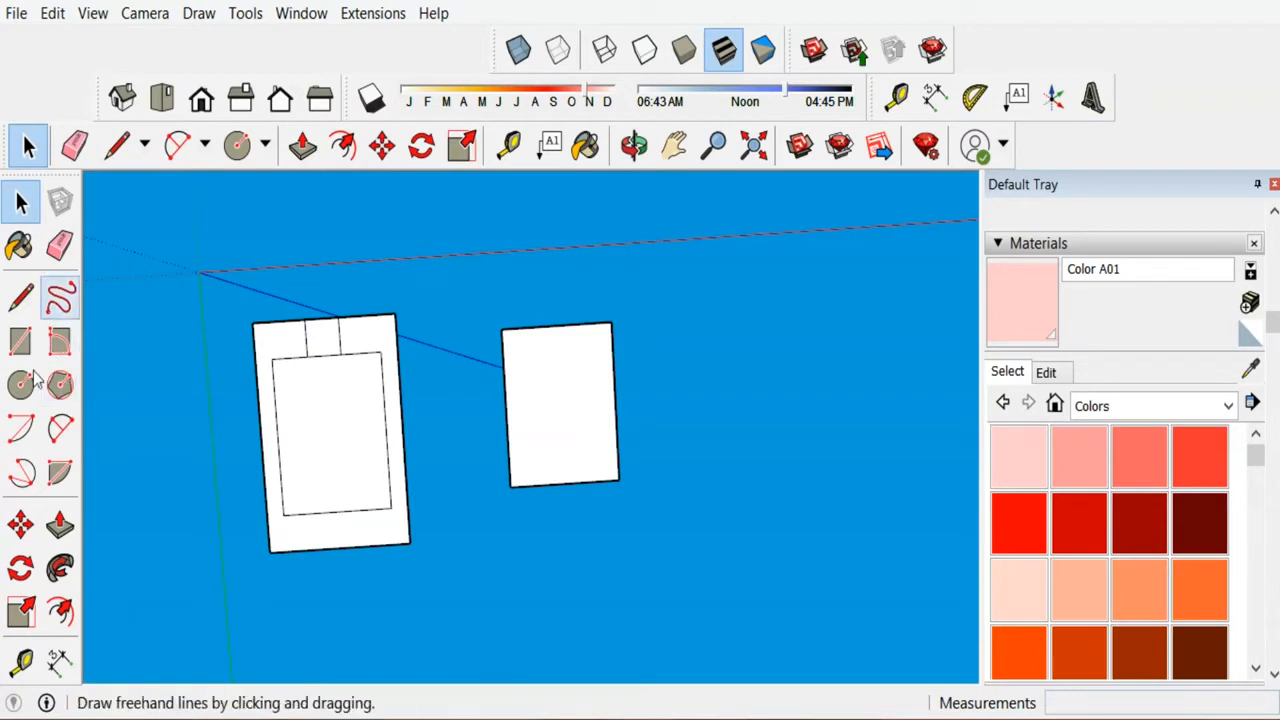
left_click(20, 660)
scroll(517, 380, "up", 4)
left_click(514, 398)
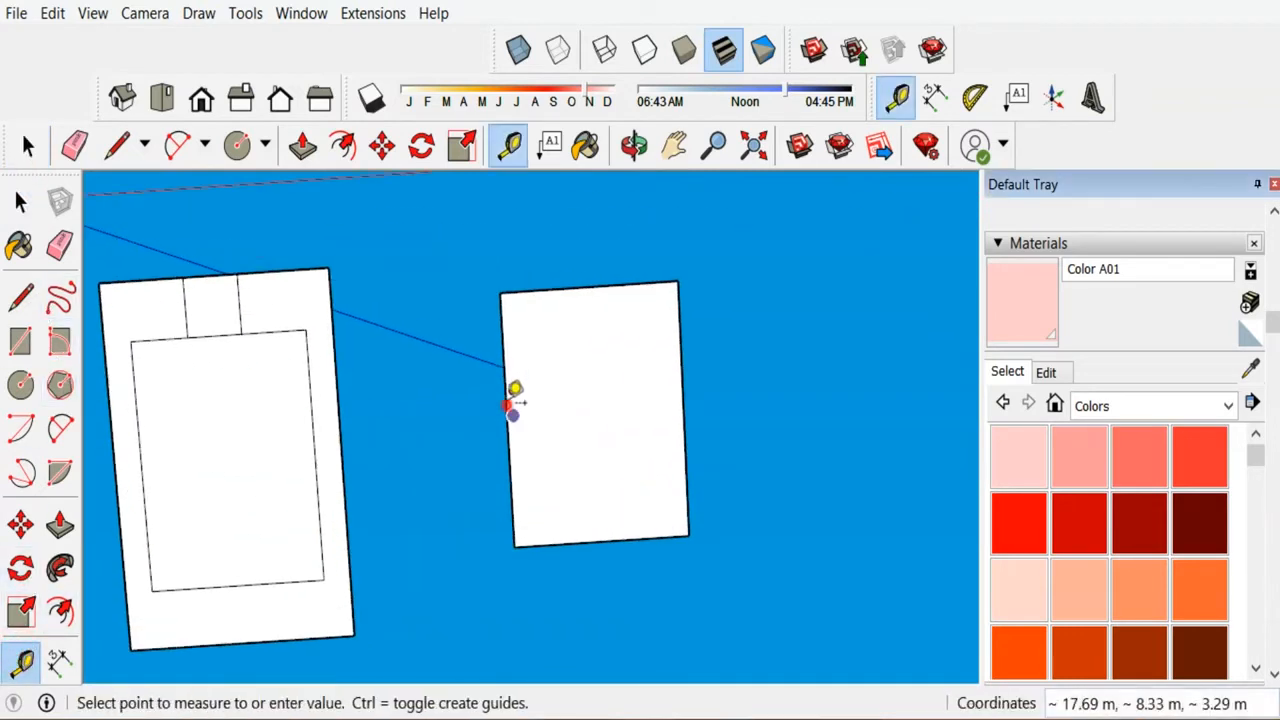
left_click(506, 373)
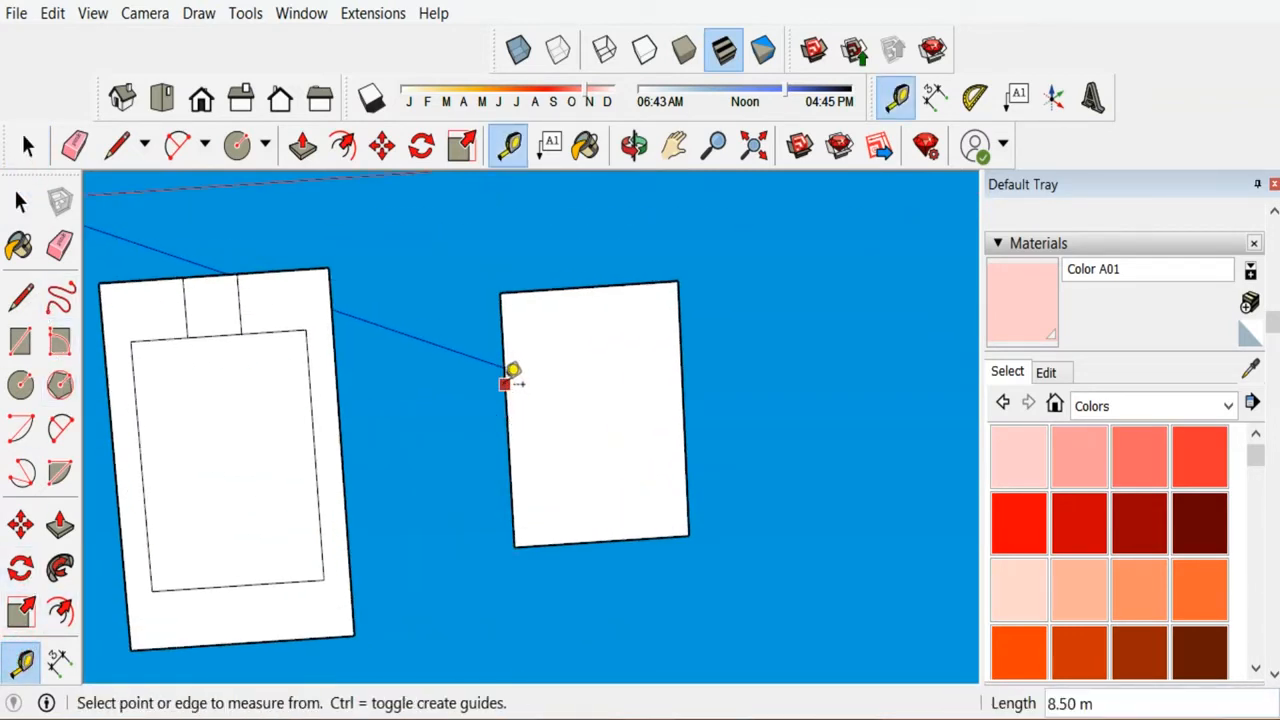
left_click(505, 385)
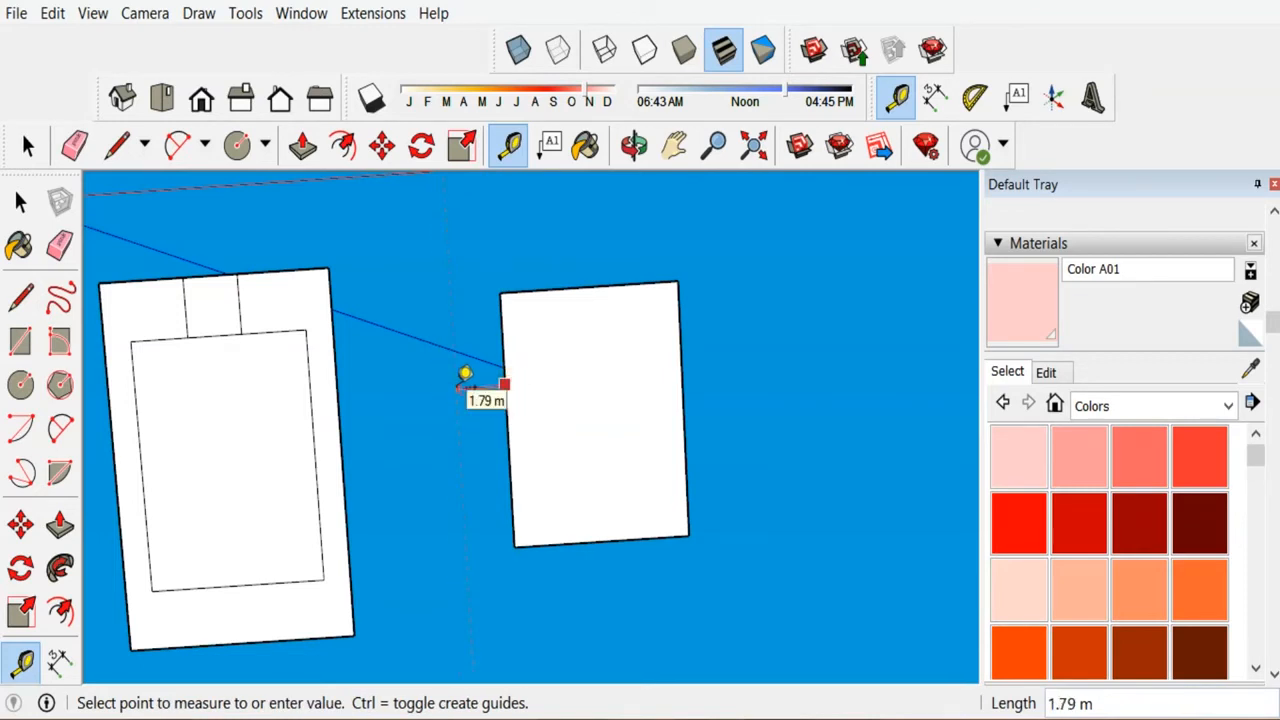
scroll(468, 385, "up", 2)
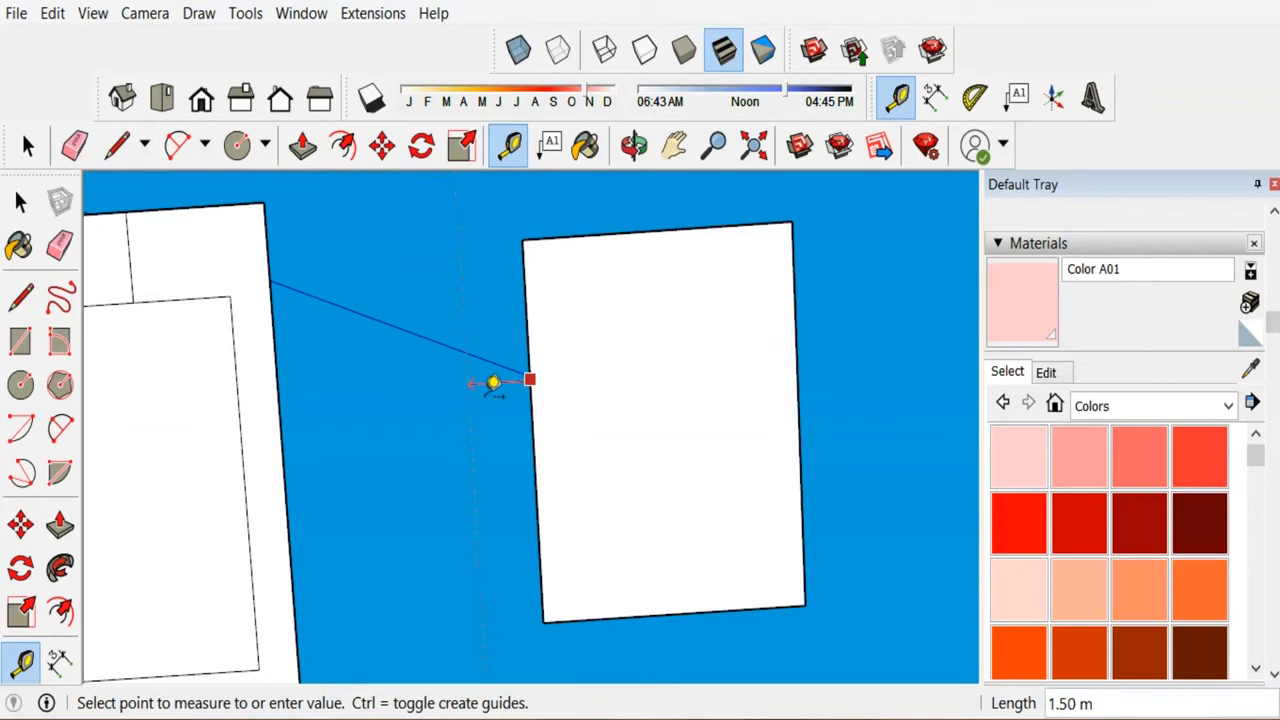
left_click(527, 377)
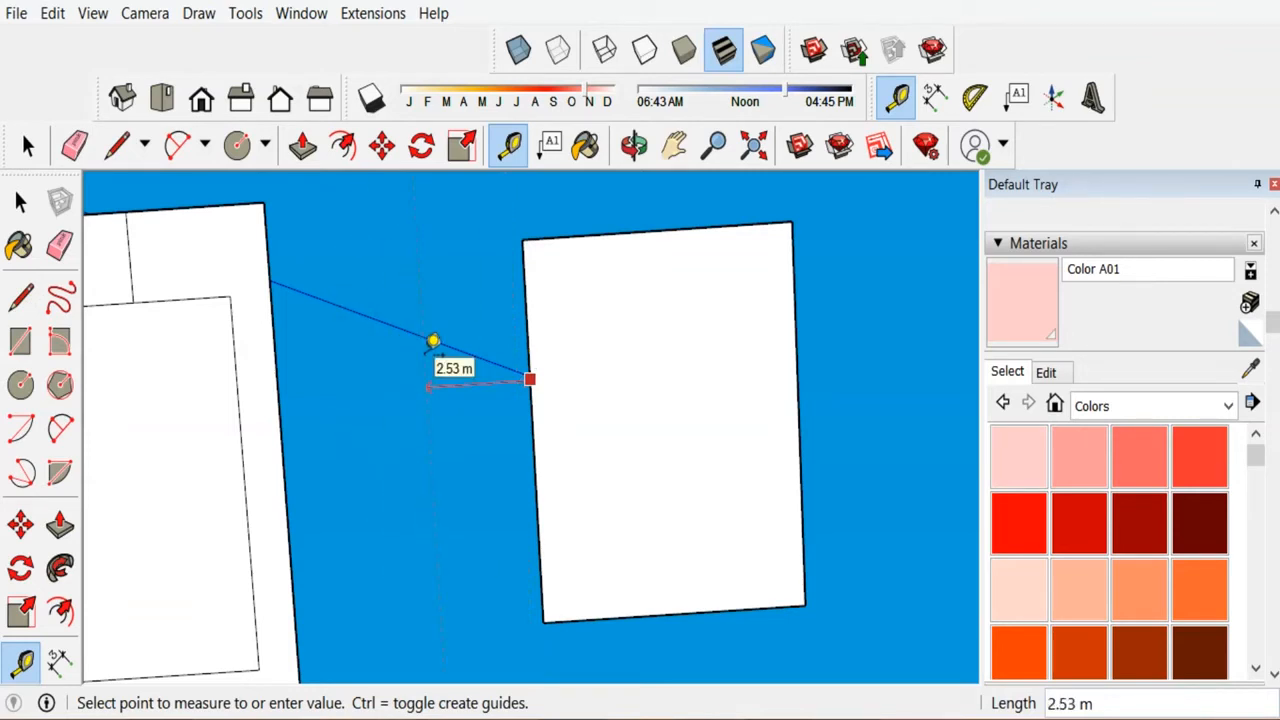
scroll(495, 397, "down", 2)
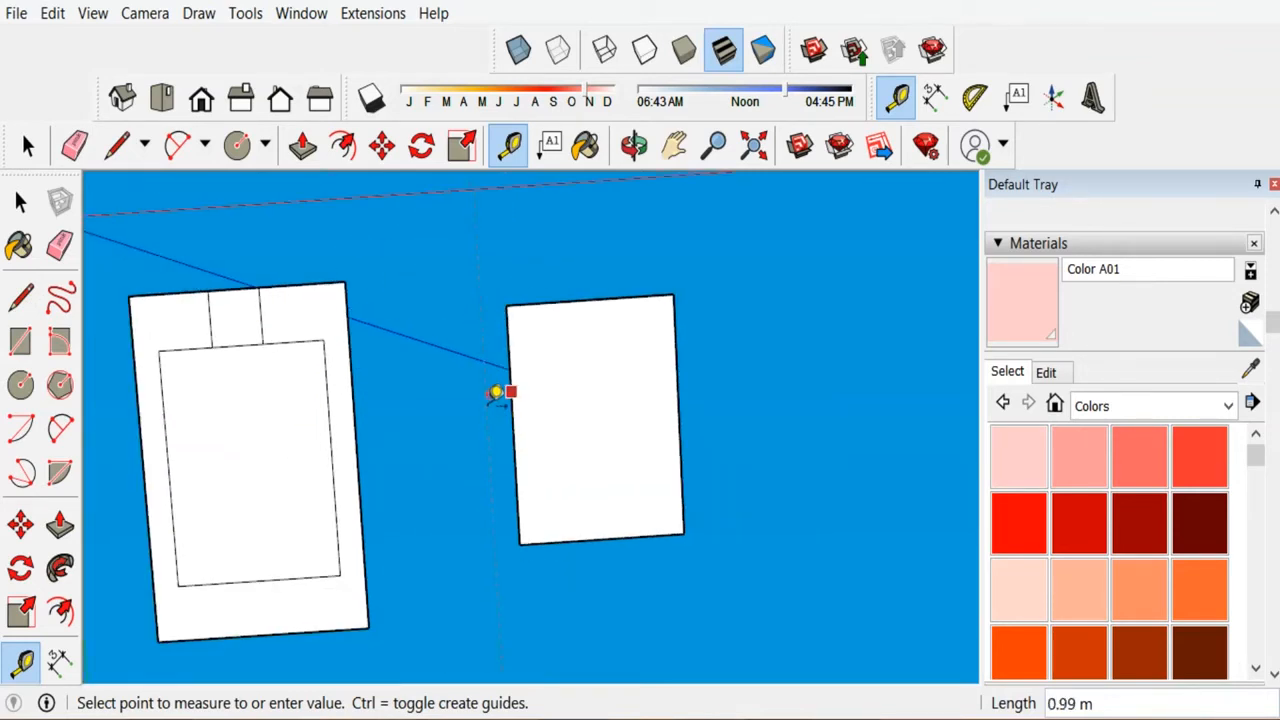
scroll(500, 390, "up", 2)
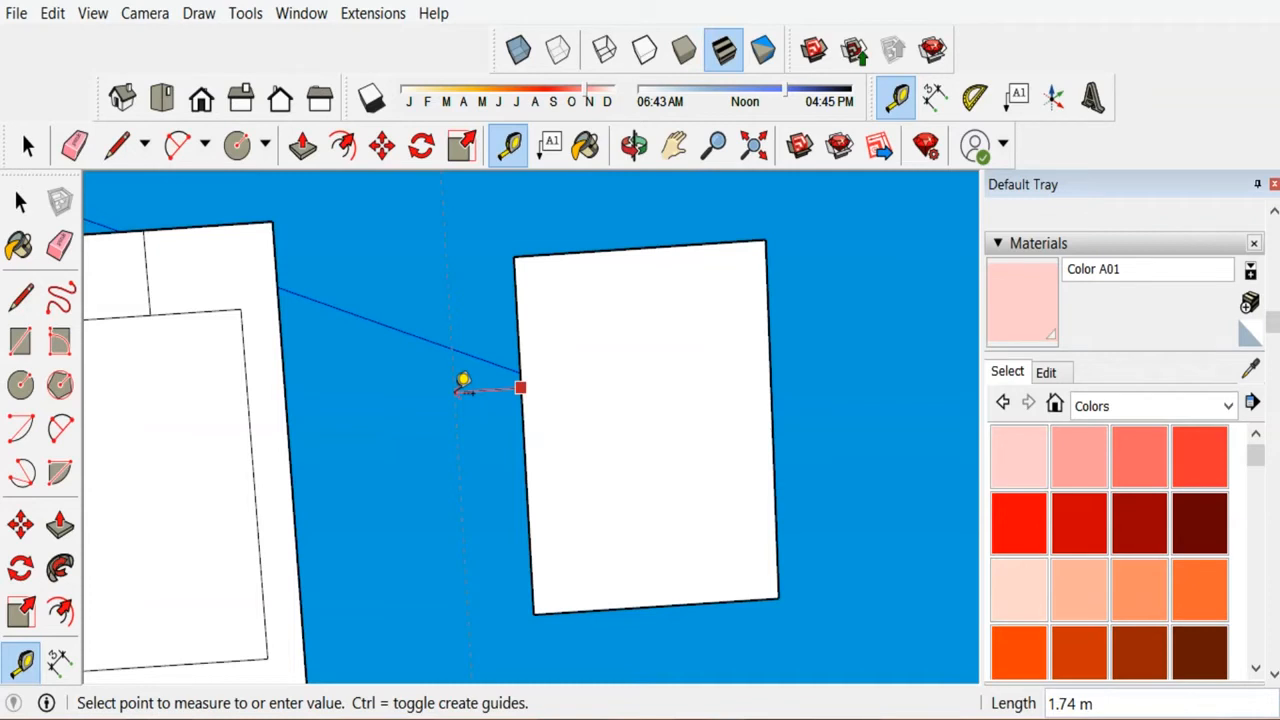
key("Return")
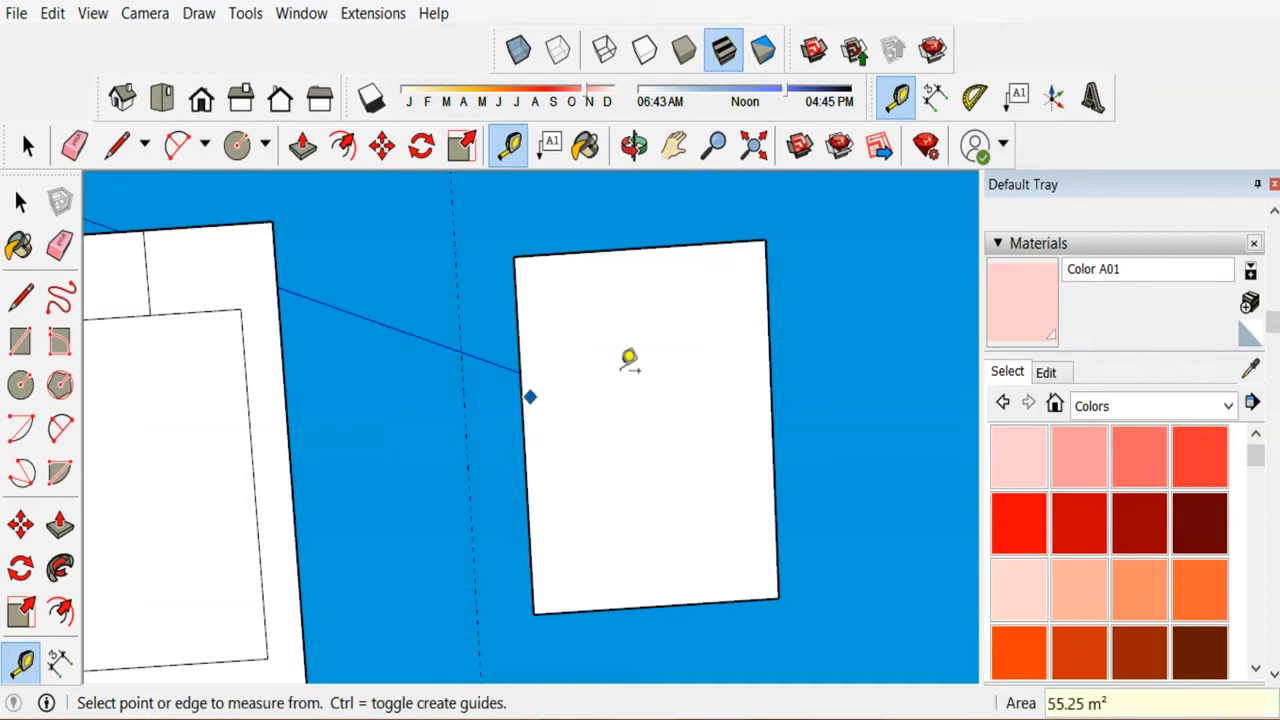
Try to place a guide 0.15 m outside the base's long edge facing away from the other house.
double_click(772, 361)
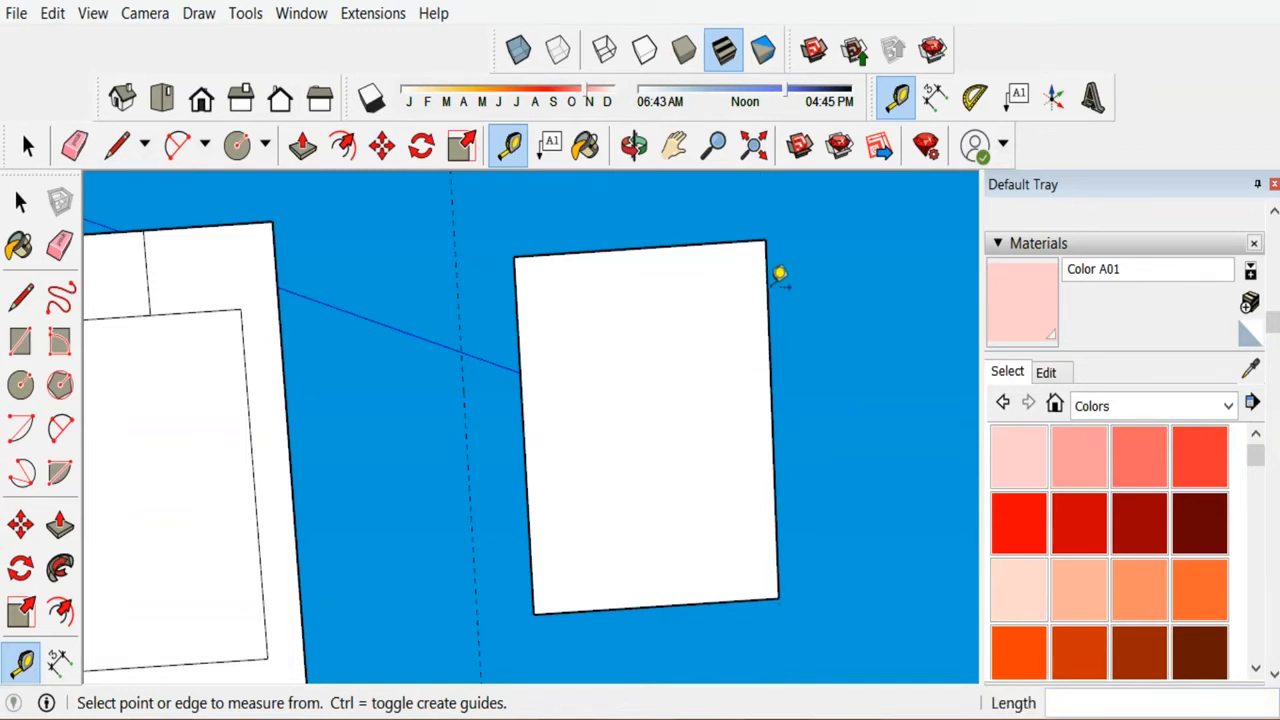
left_click(766, 289)
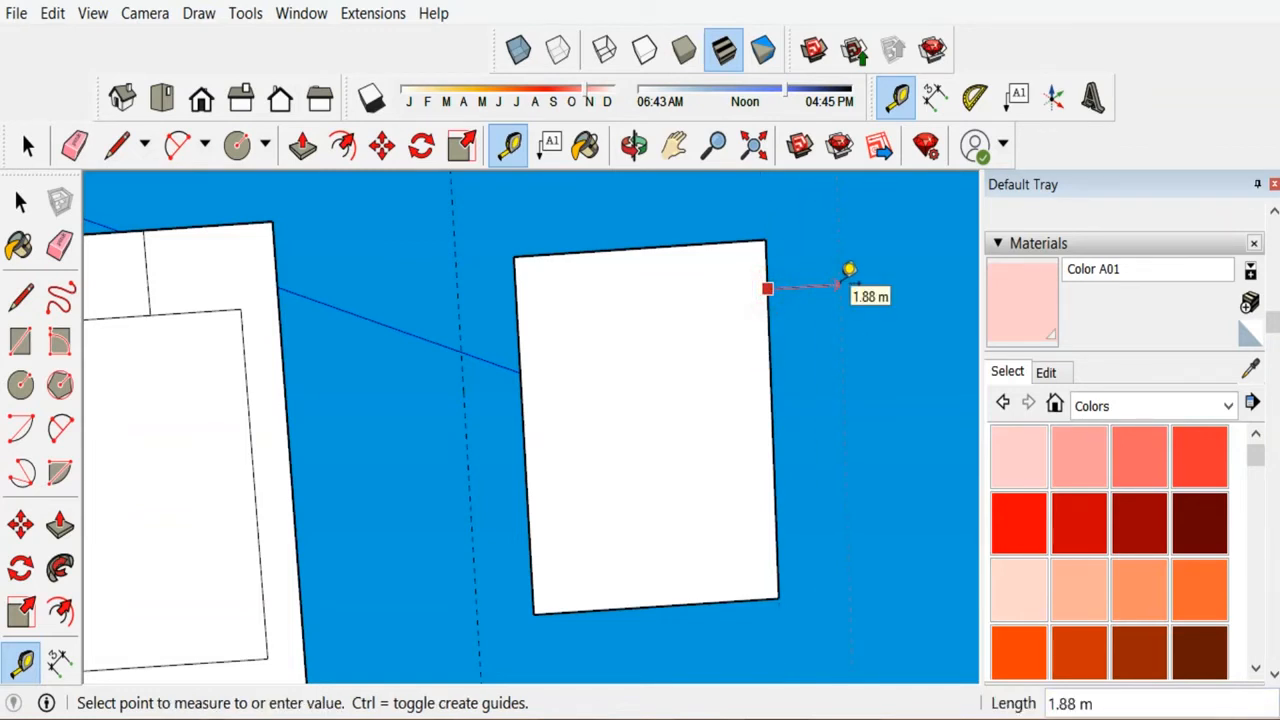
type(".15")
key("Return")
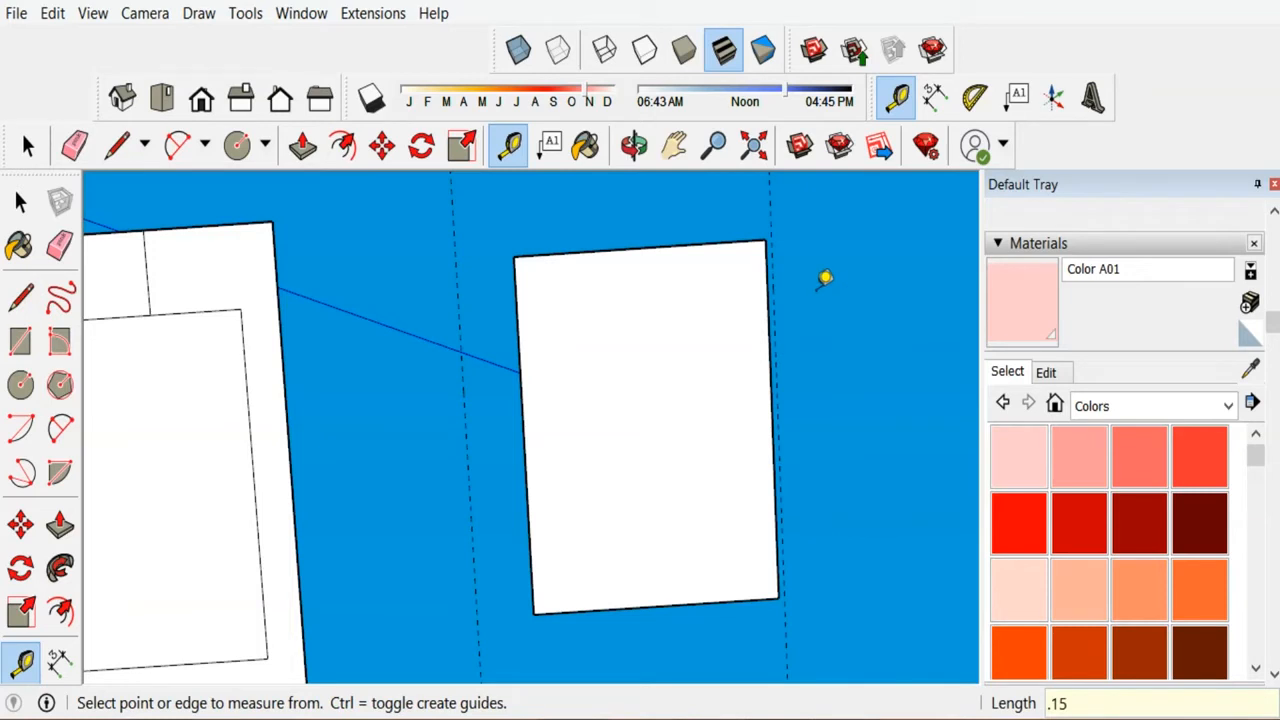
Place the remaining guides around the house base: beyond its far long edge, 2.5 m beyond its front edge, and beyond its rear edge.
left_click(768, 308)
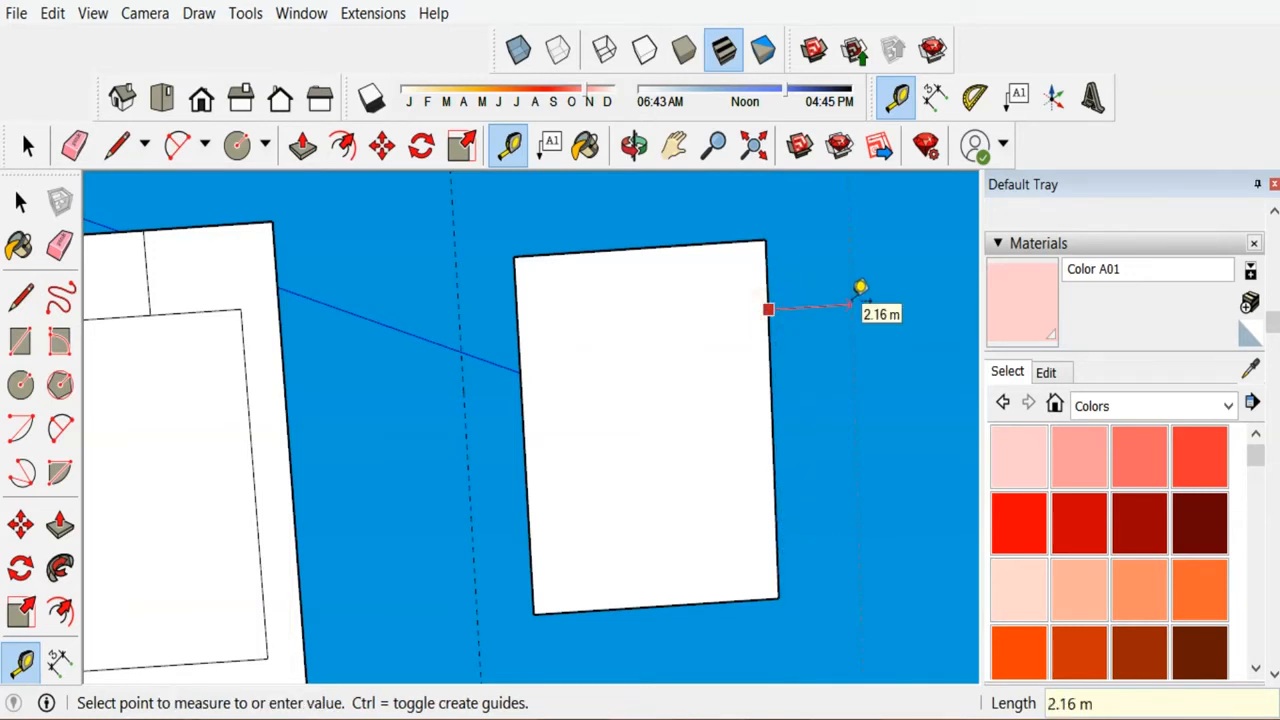
key("Return")
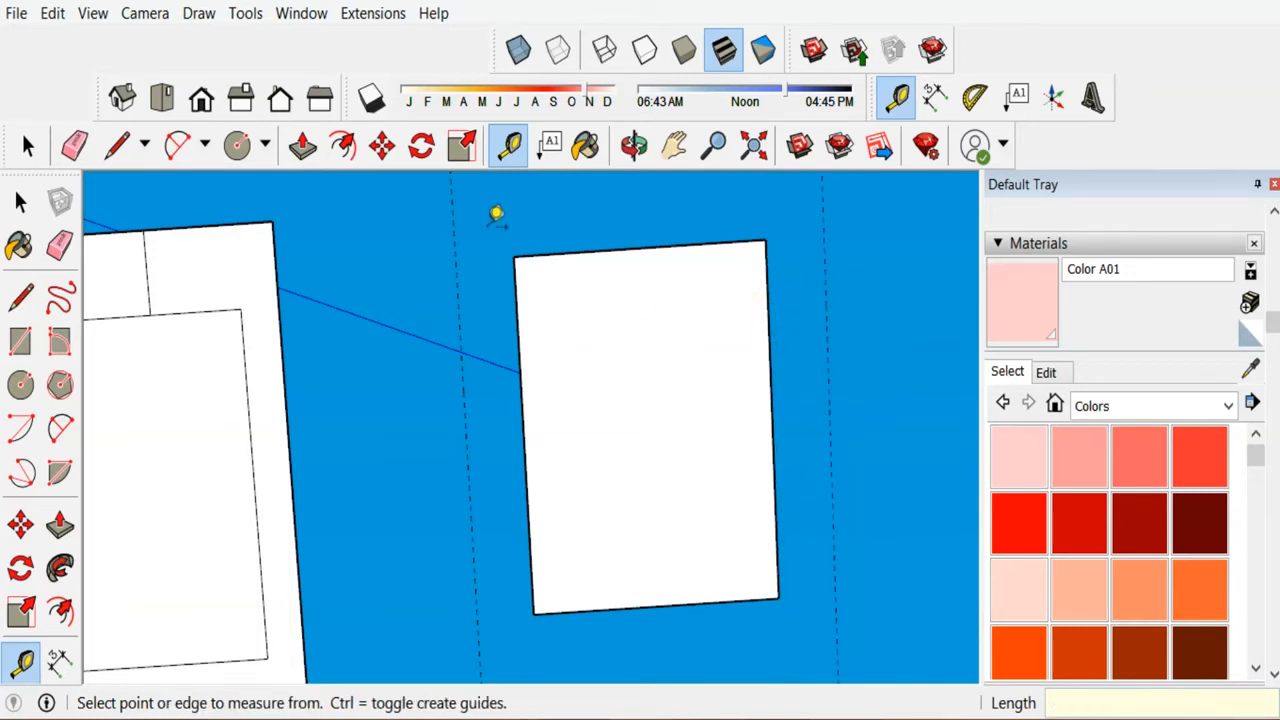
scroll(551, 396, "down", 3)
left_click(581, 302)
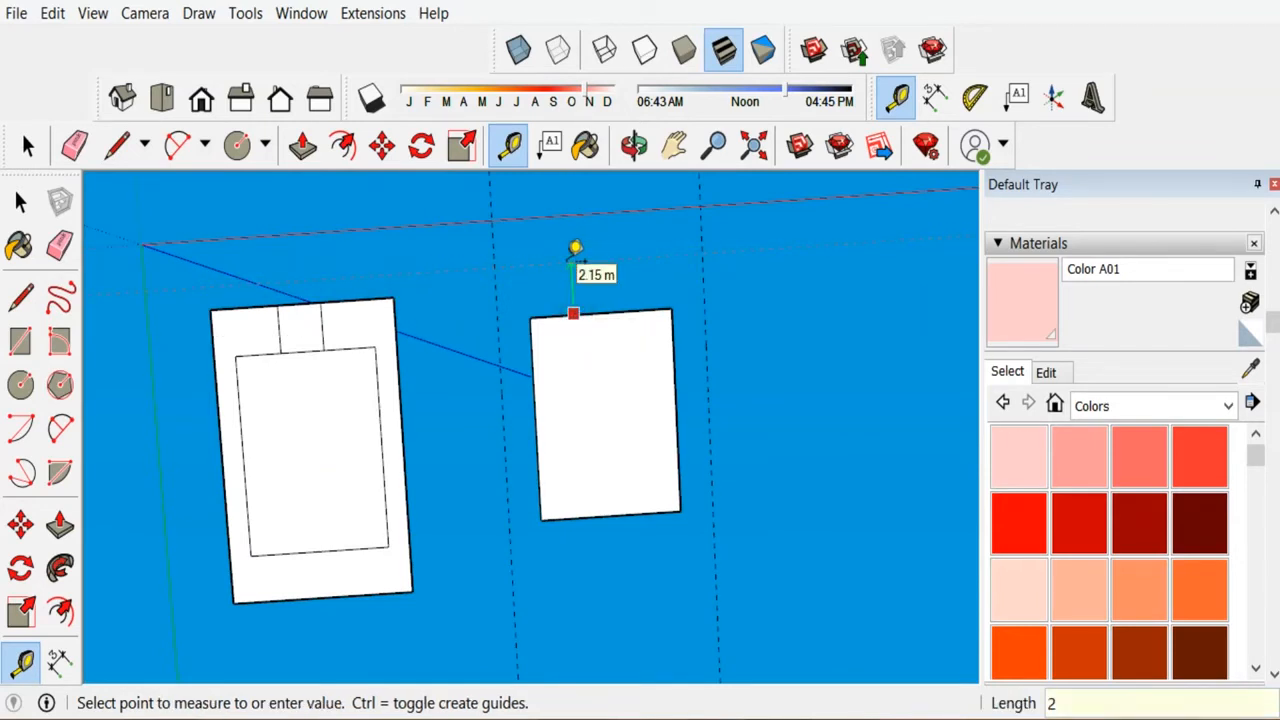
type("2.5")
key("Return")
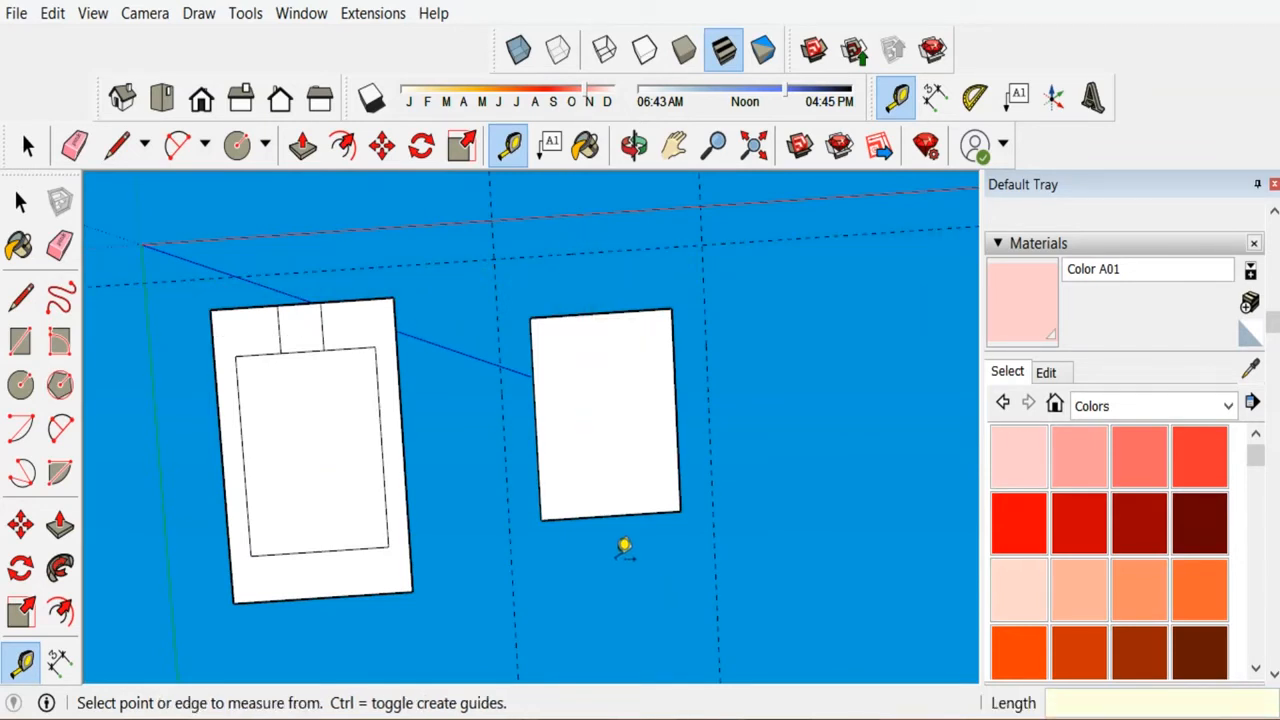
left_click(630, 511)
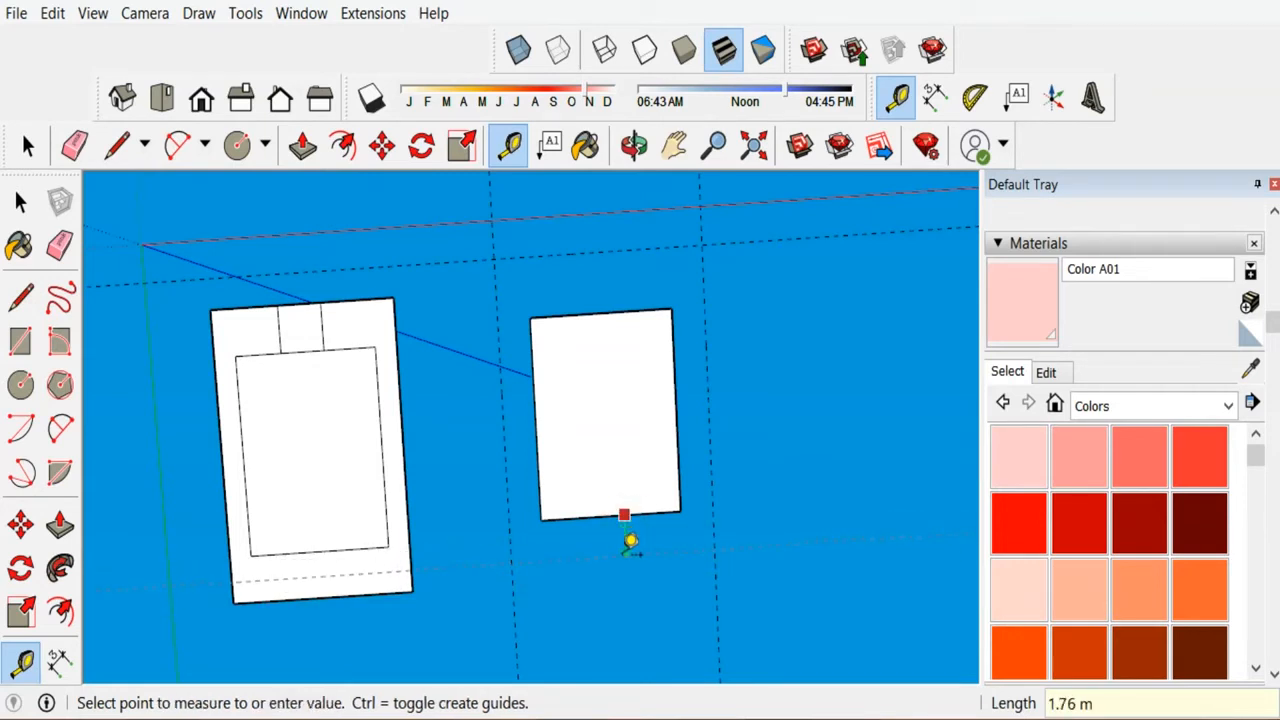
key("Return")
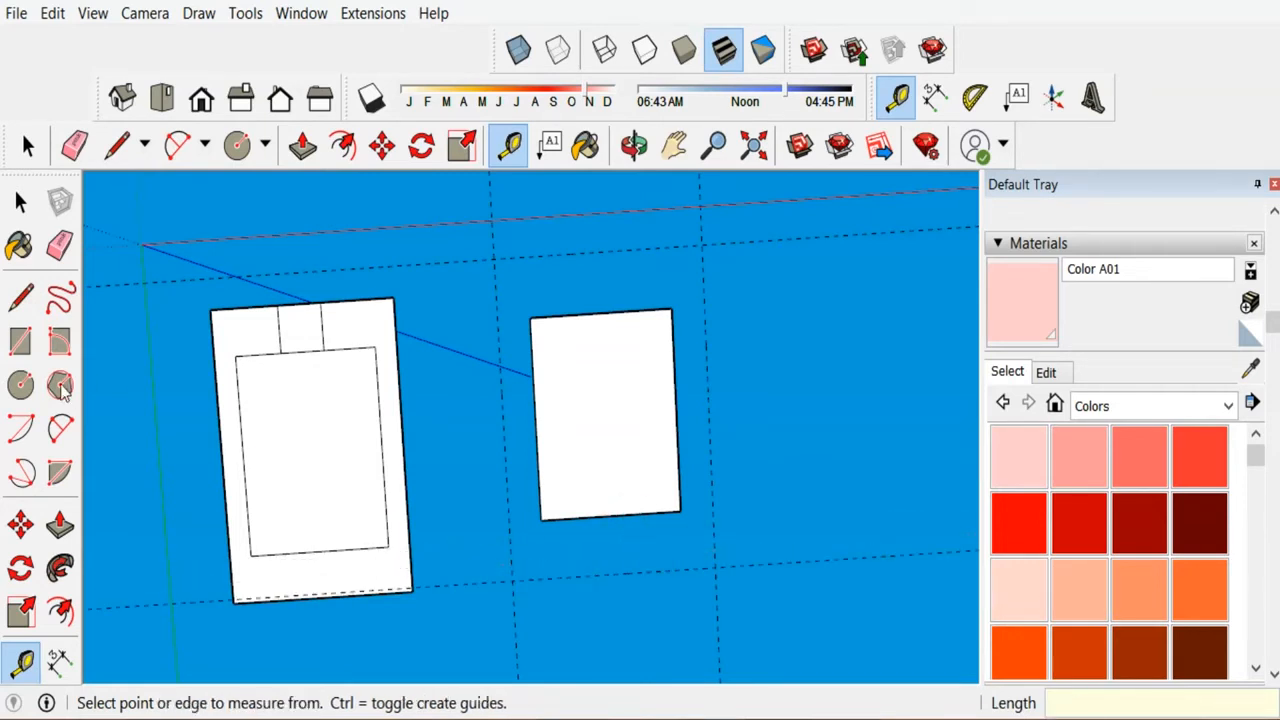
Draw a ground rectangle around the house base between opposite intersections of the four guides.
left_click(20, 341)
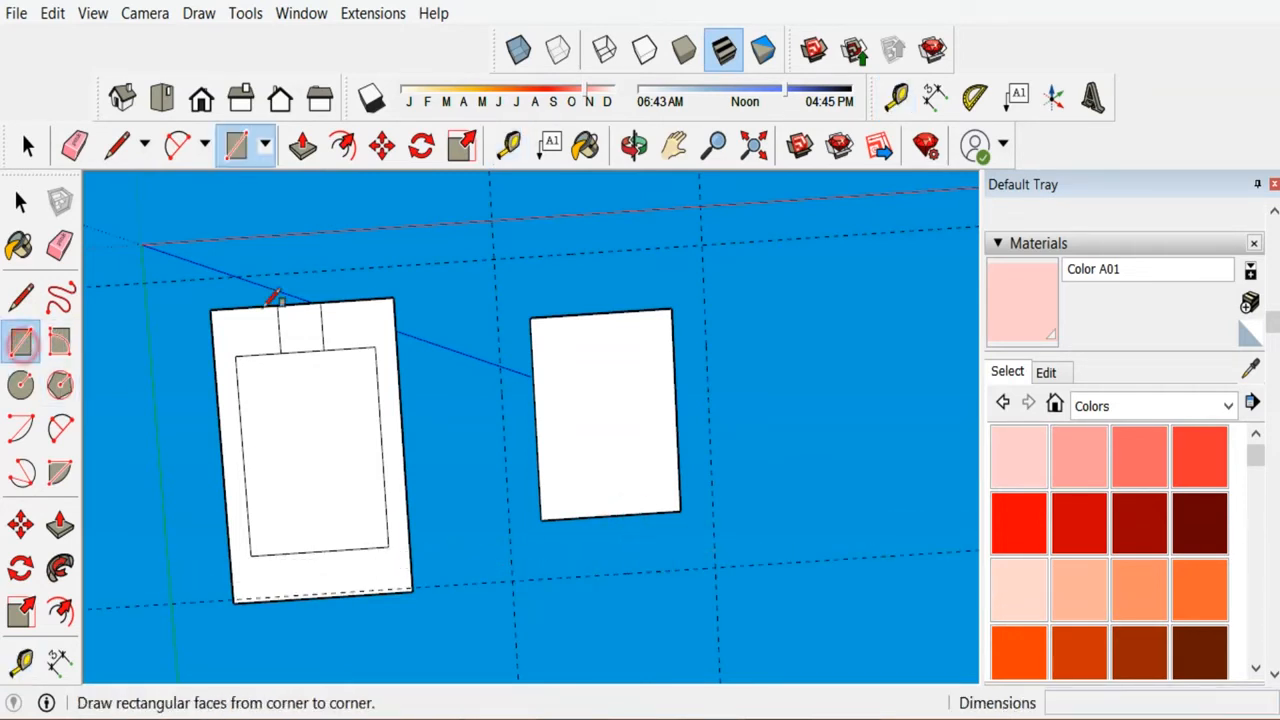
left_click(494, 258)
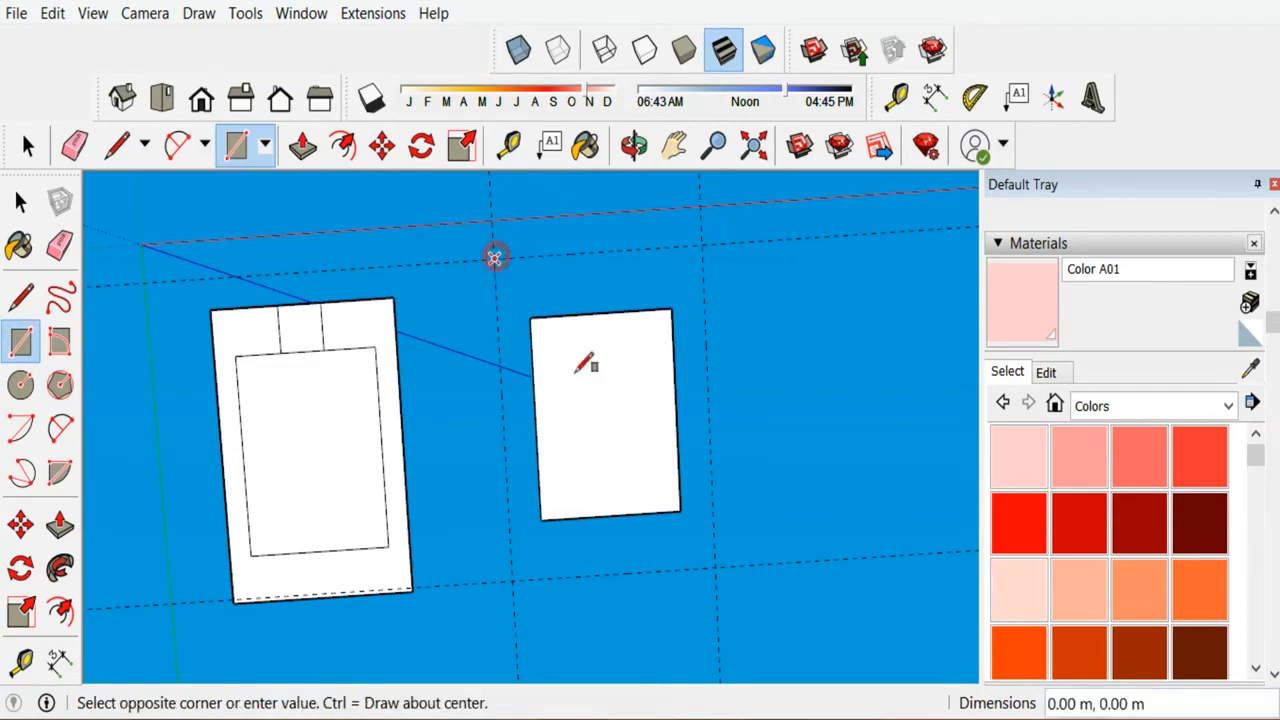
left_click(716, 567)
scroll(768, 648, "down", 3)
middle_click_drag(709, 277, 714, 508)
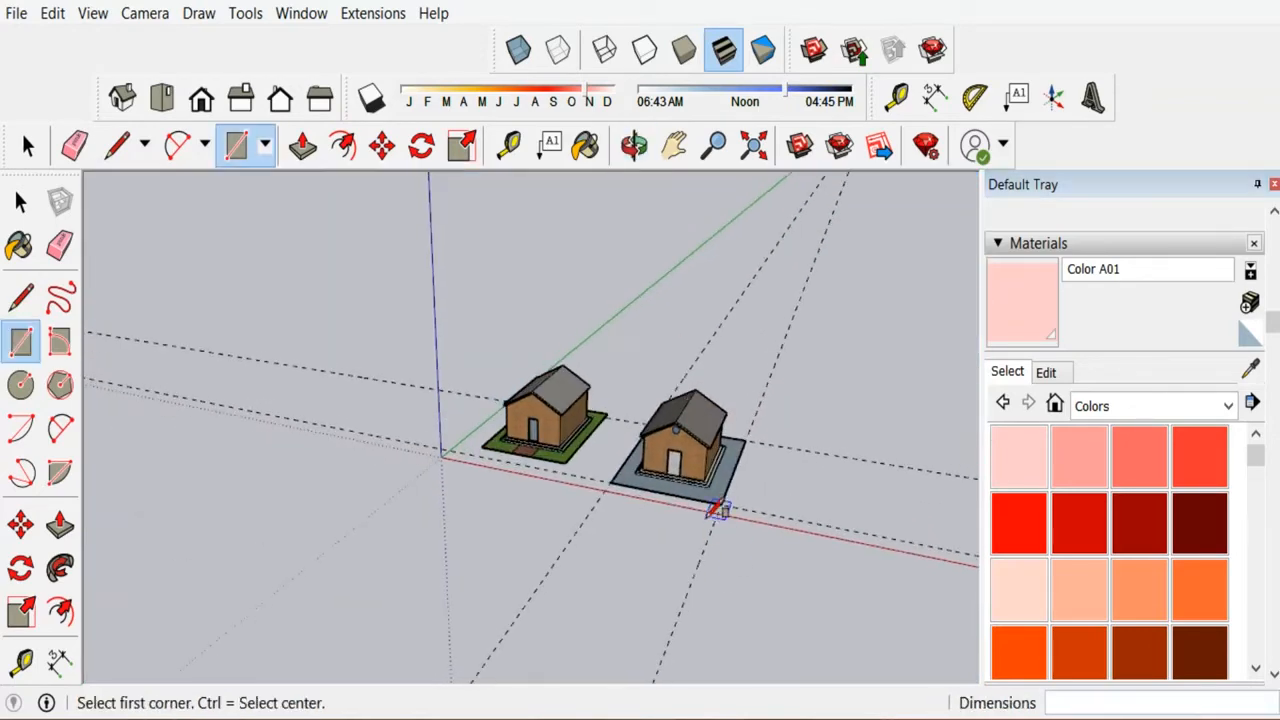
Erase the four guide lines around the new ground rectangle.
scroll(714, 508, "up", 2)
left_click(59, 245)
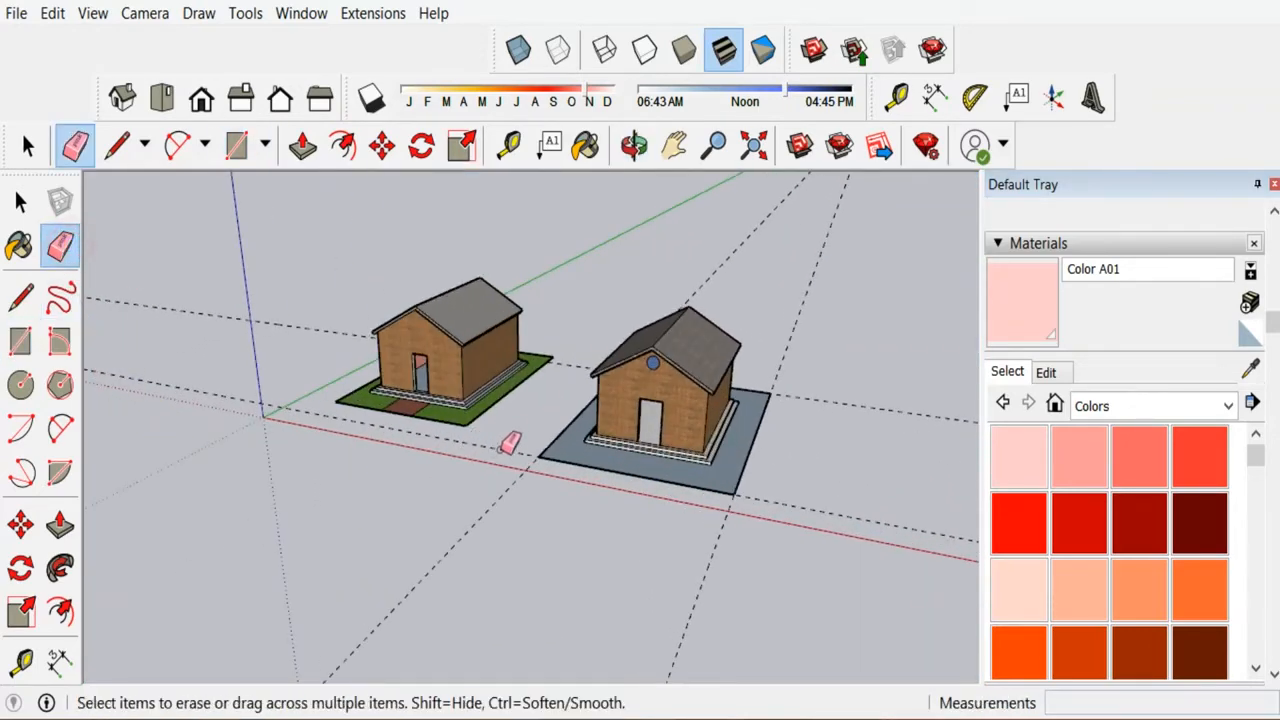
mouse_move(510, 487)
left_mouse_down()
mouse_move(509, 424)
mouse_move(568, 362)
left_mouse_up()
left_click_drag(800, 277, 825, 322)
scroll(627, 505, "up", 2)
scroll(627, 505, "down", 2)
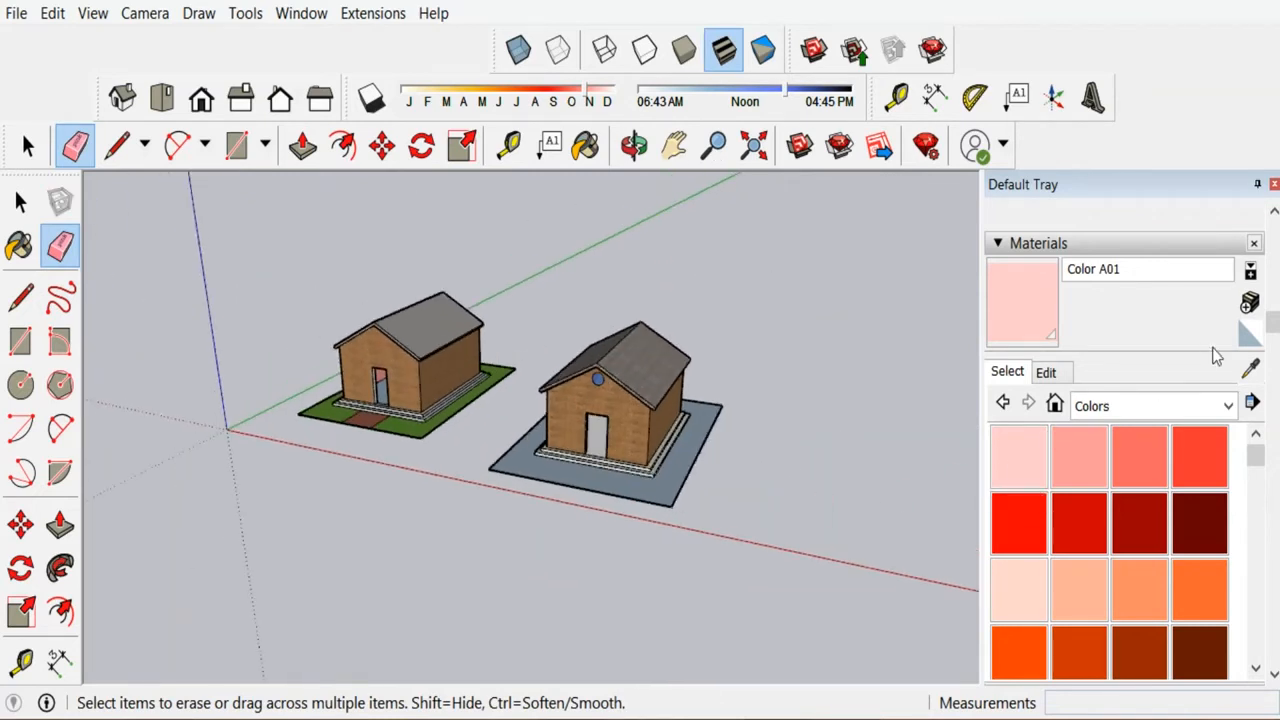
Paint the ground rectangle around the house with Grass Dark Green from the Landscaping, Fencing and Vegetation materials.
left_click(1228, 405)
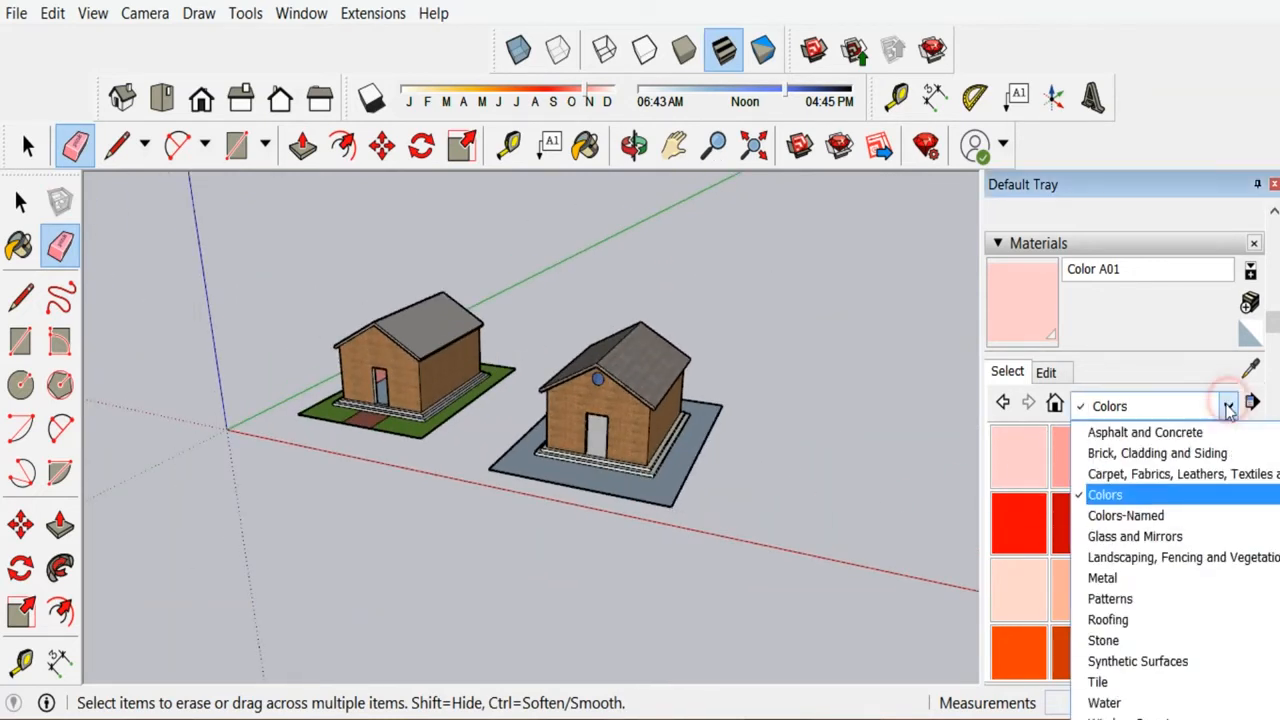
left_click(1188, 566)
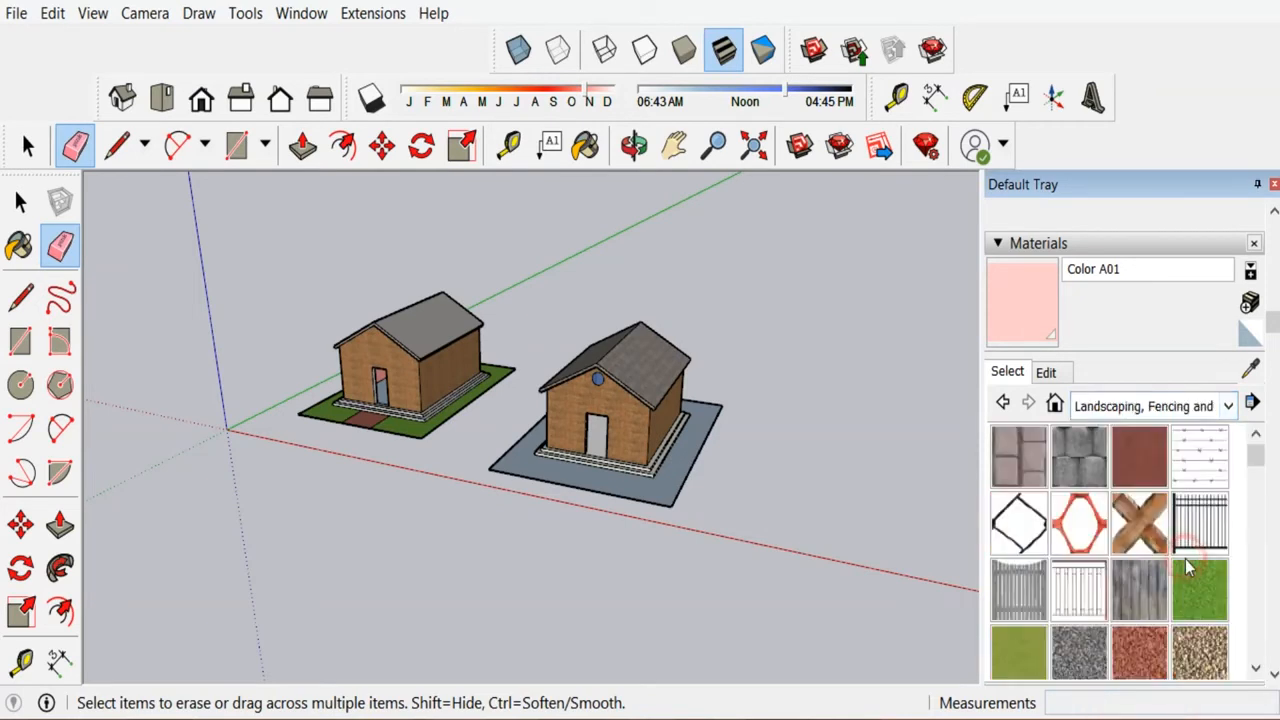
left_click(1198, 598)
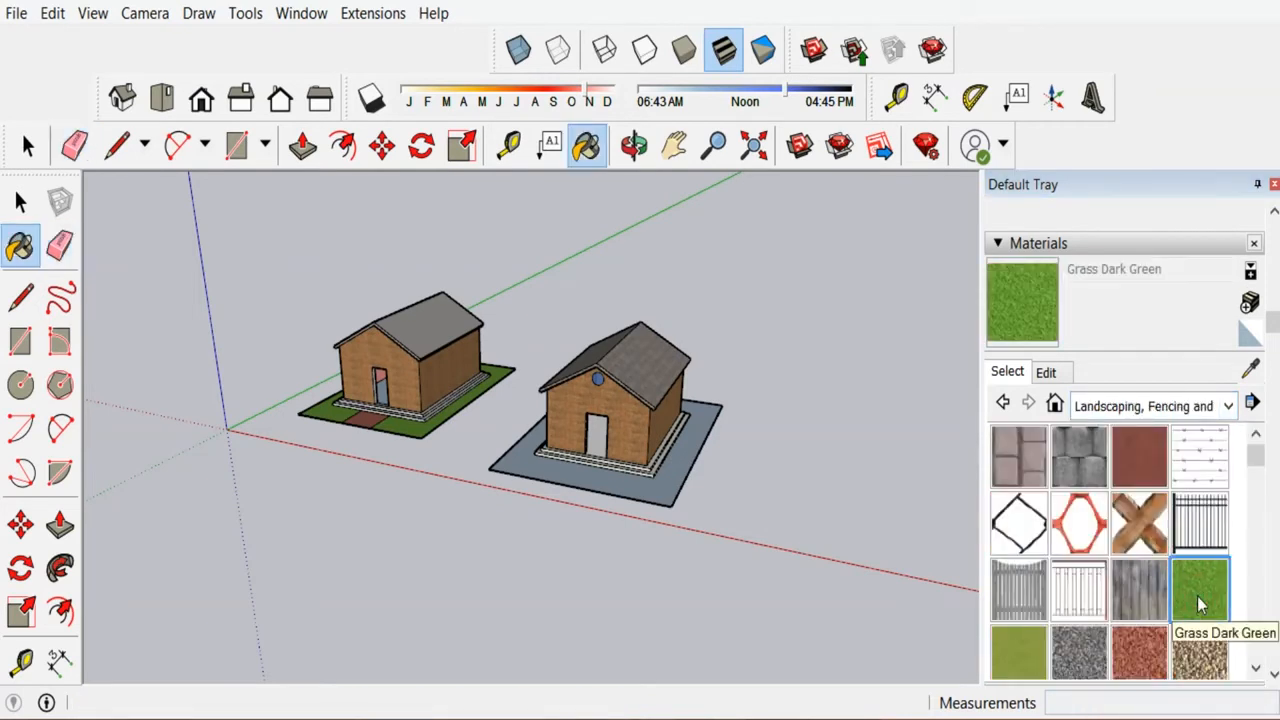
left_click(678, 484)
scroll(665, 482, "up", 4)
scroll(662, 476, "down", 5)
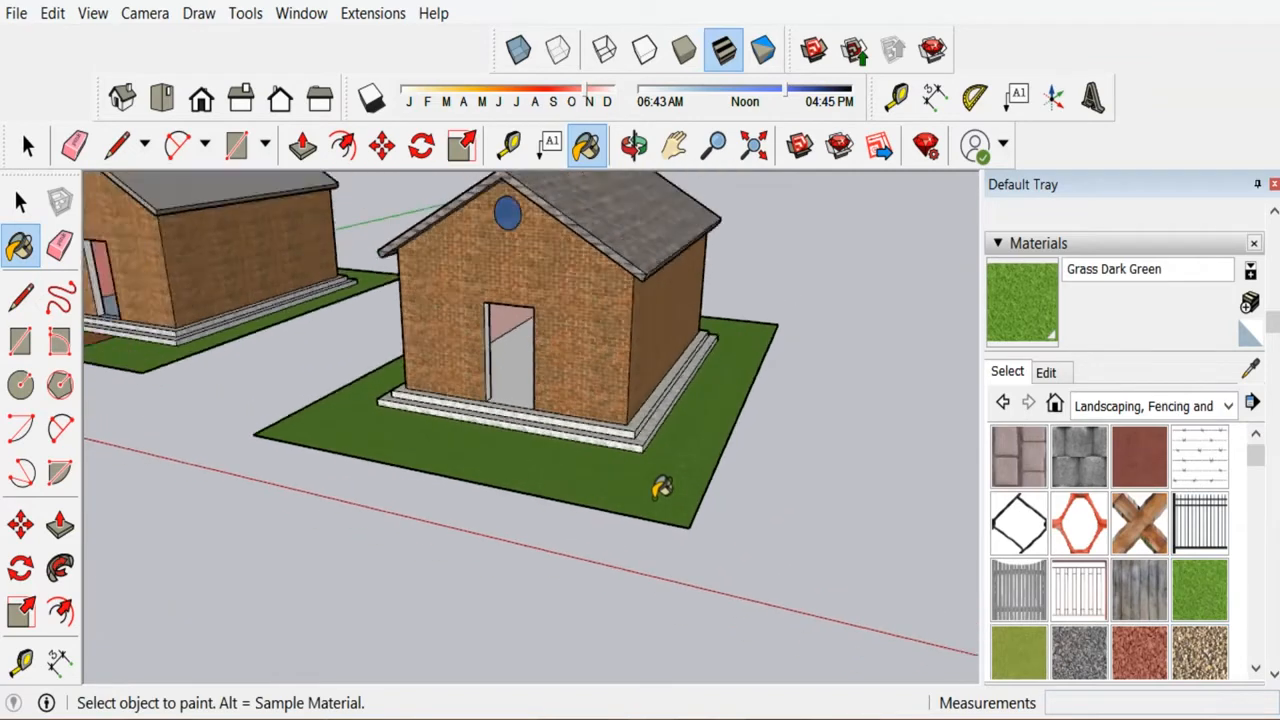
middle_click_drag(834, 349, 806, 425)
scroll(975, 412, "down", 2)
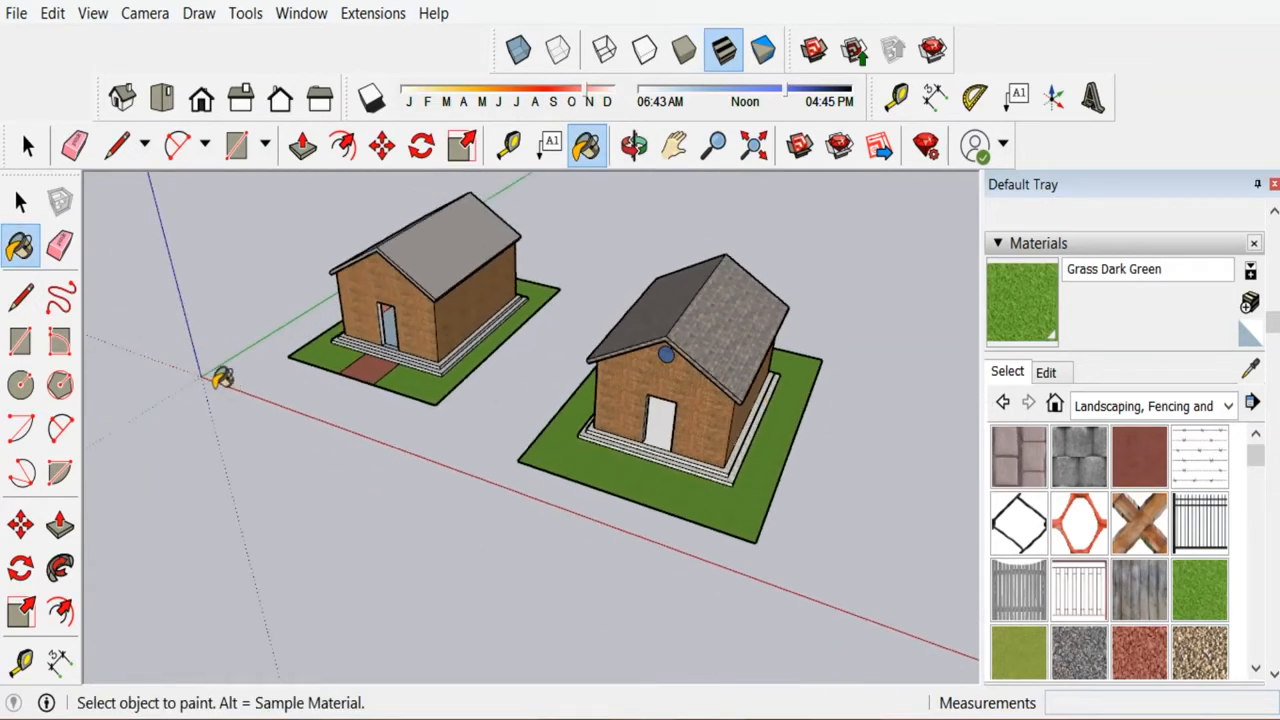
Draw a path rectangle about 1.94 m by 2.50 m on the grass, from the step before the doorway to the lawn's front edge.
left_click(20, 340)
scroll(618, 393, "up", 3)
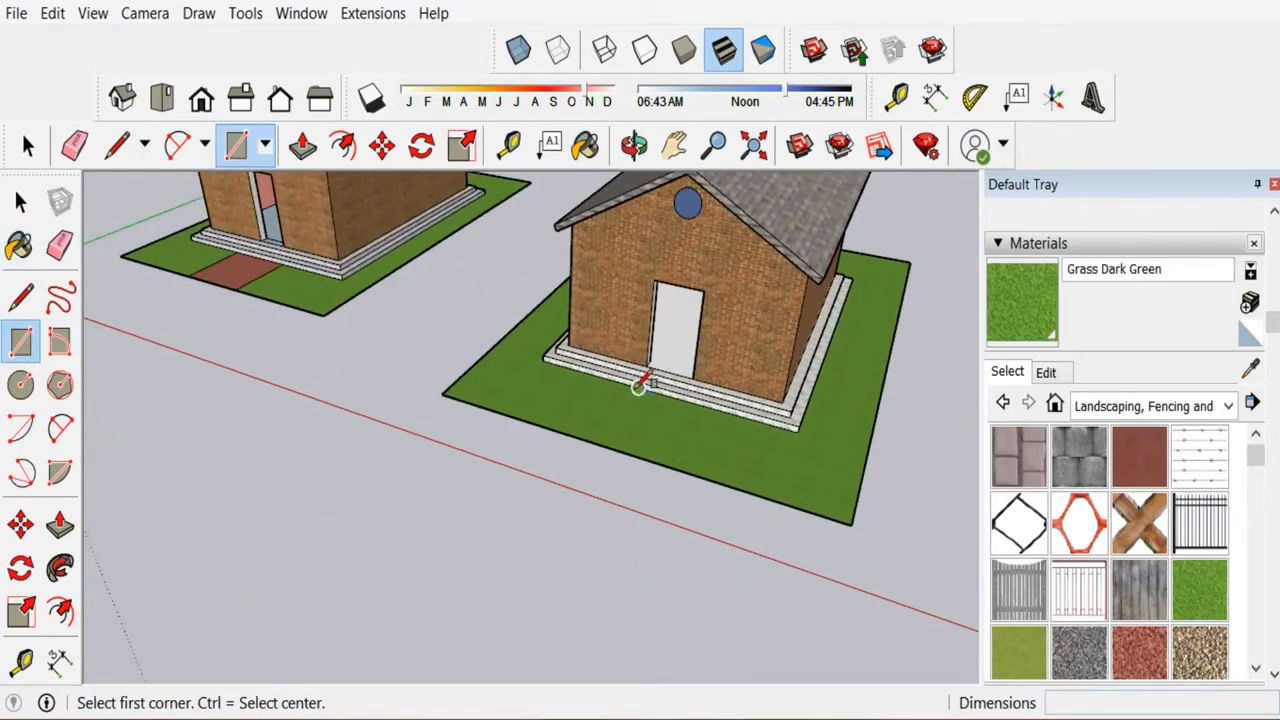
scroll(640, 386, "up", 4)
left_click(617, 367)
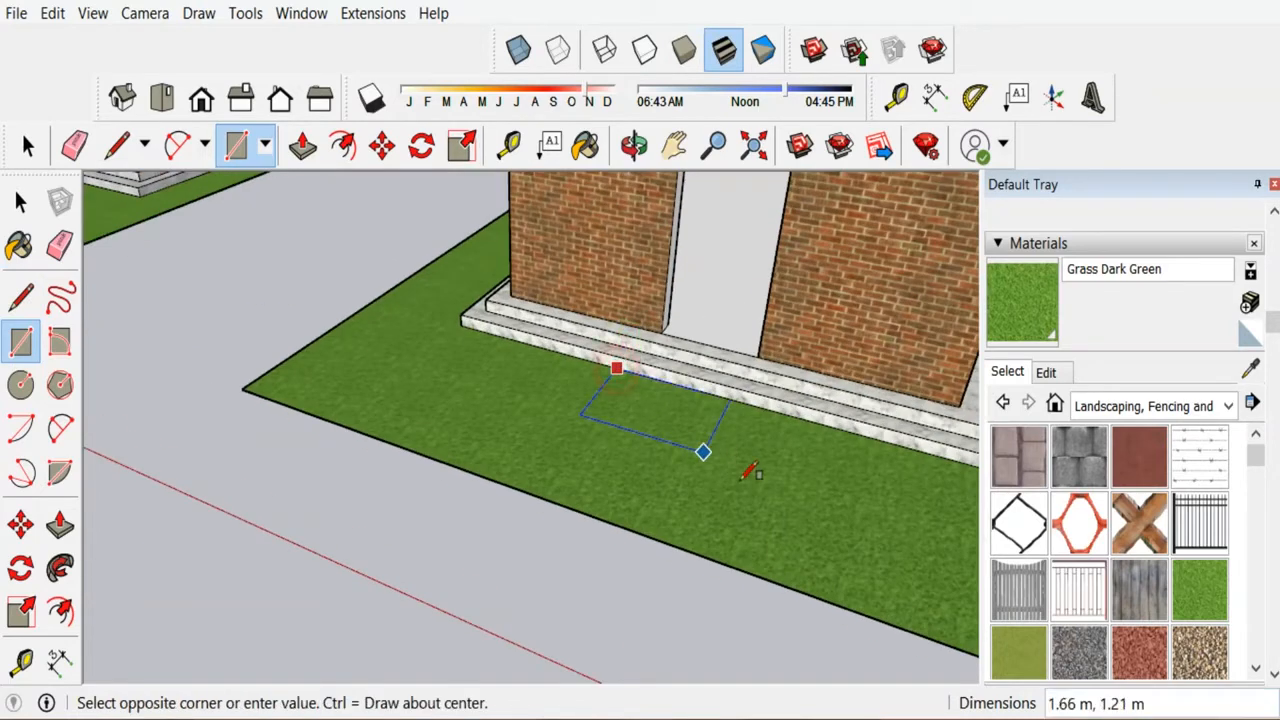
left_click(713, 558)
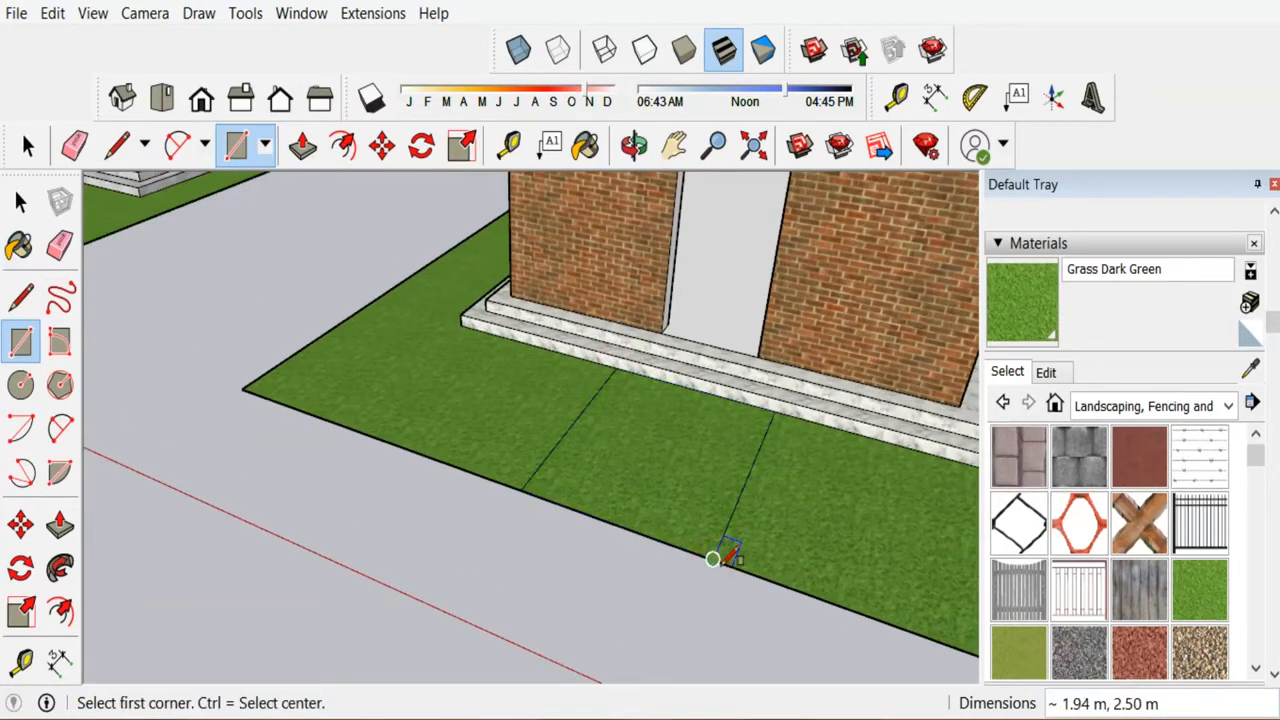
Paint the path rectangle in front of the doorway with the Concrete Stamped Ashlar material.
left_click(1139, 458)
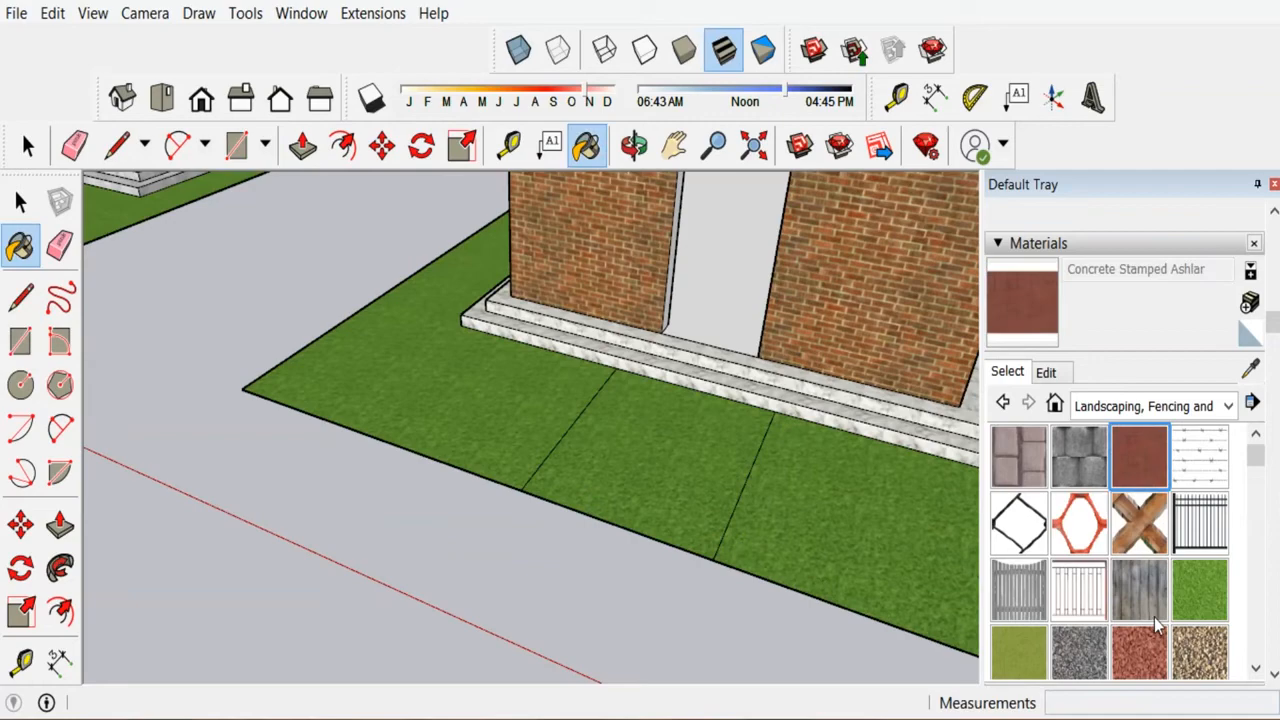
left_click(688, 489)
scroll(697, 506, "up", 5)
scroll(600, 498, "down", 10)
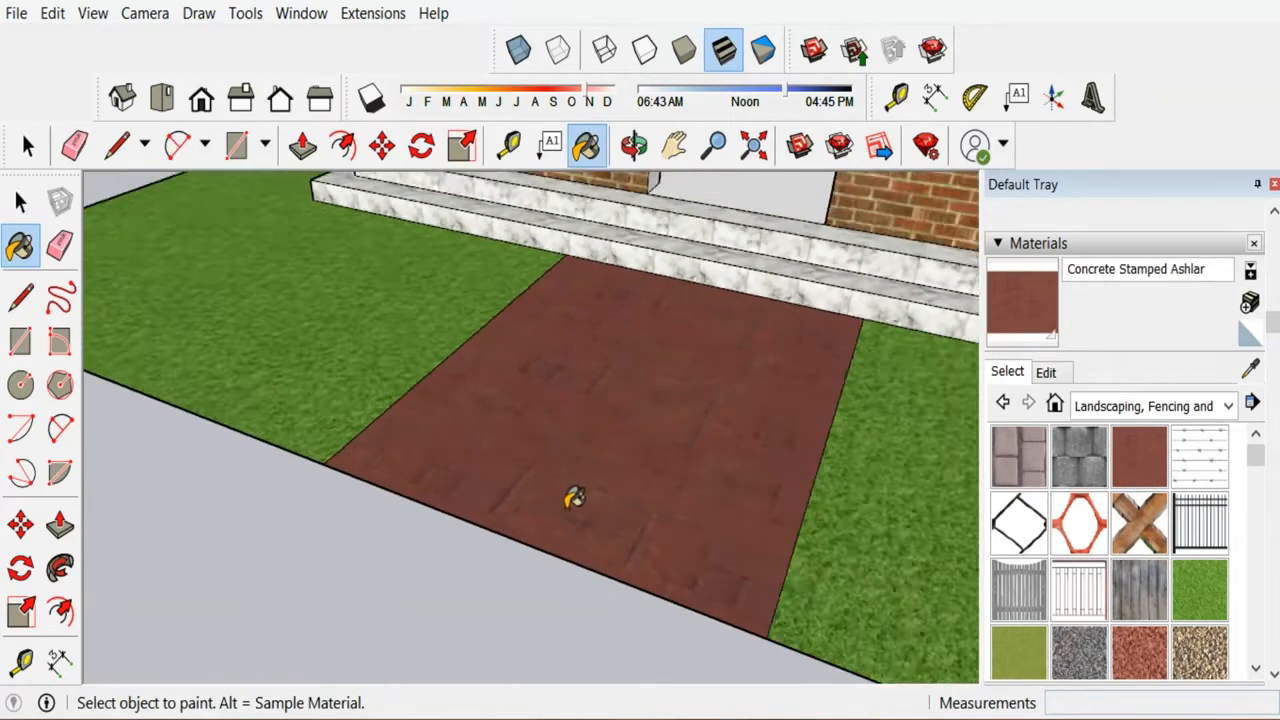
scroll(538, 503, "up", 3)
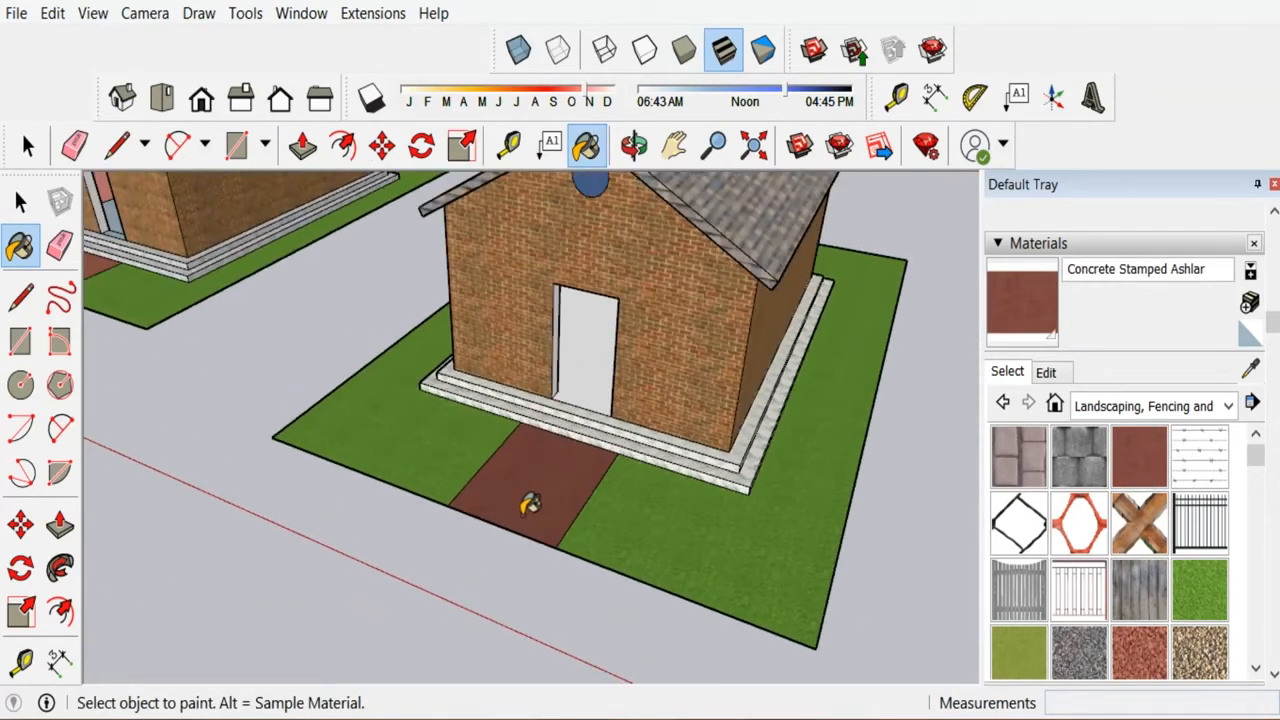
scroll(530, 500, "down", 6)
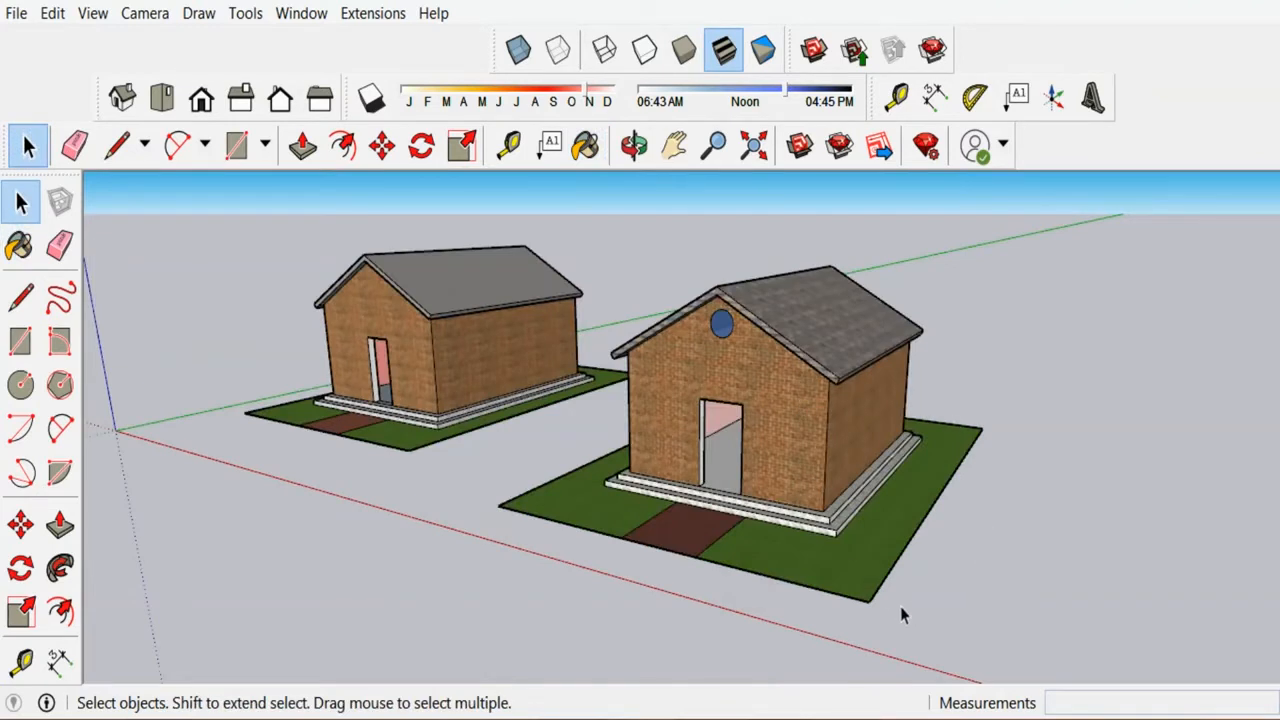
Look up the Shadows entry in the list of available toolbars and close the list without changes.
scroll(900, 606, "down", 2)
scroll(888, 495, "up", 2)
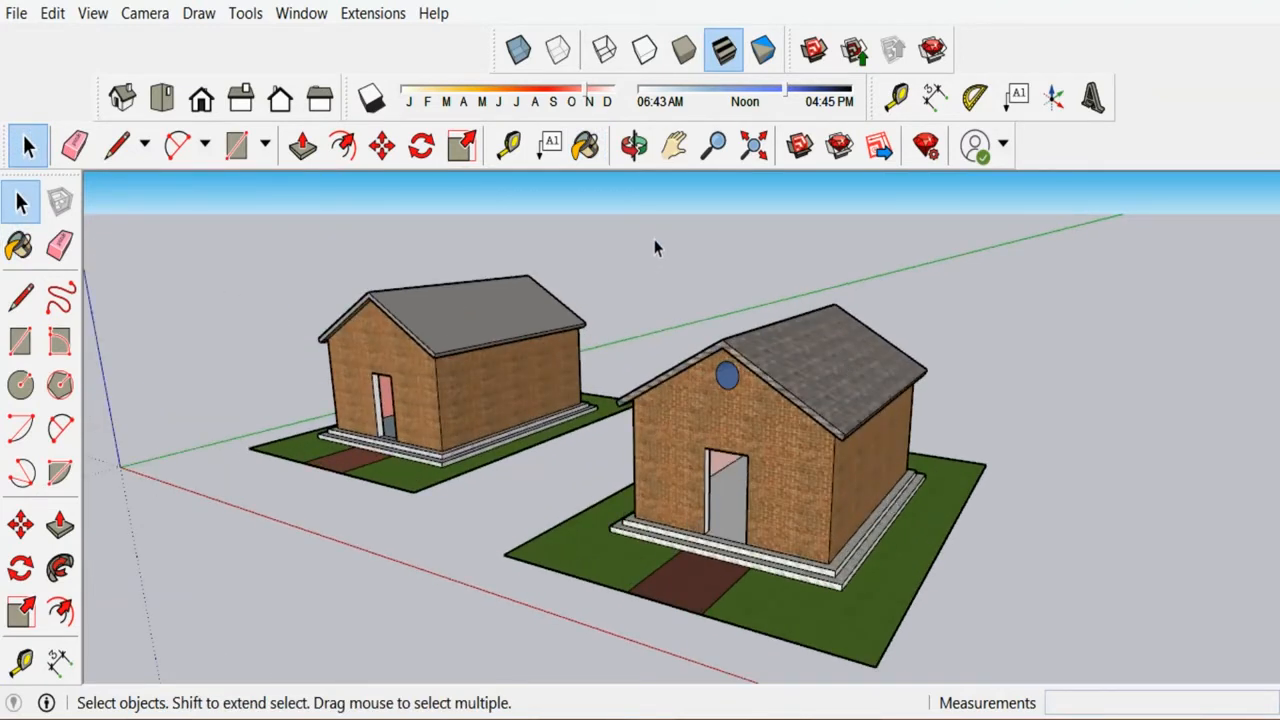
scroll(727, 340, "down", 2)
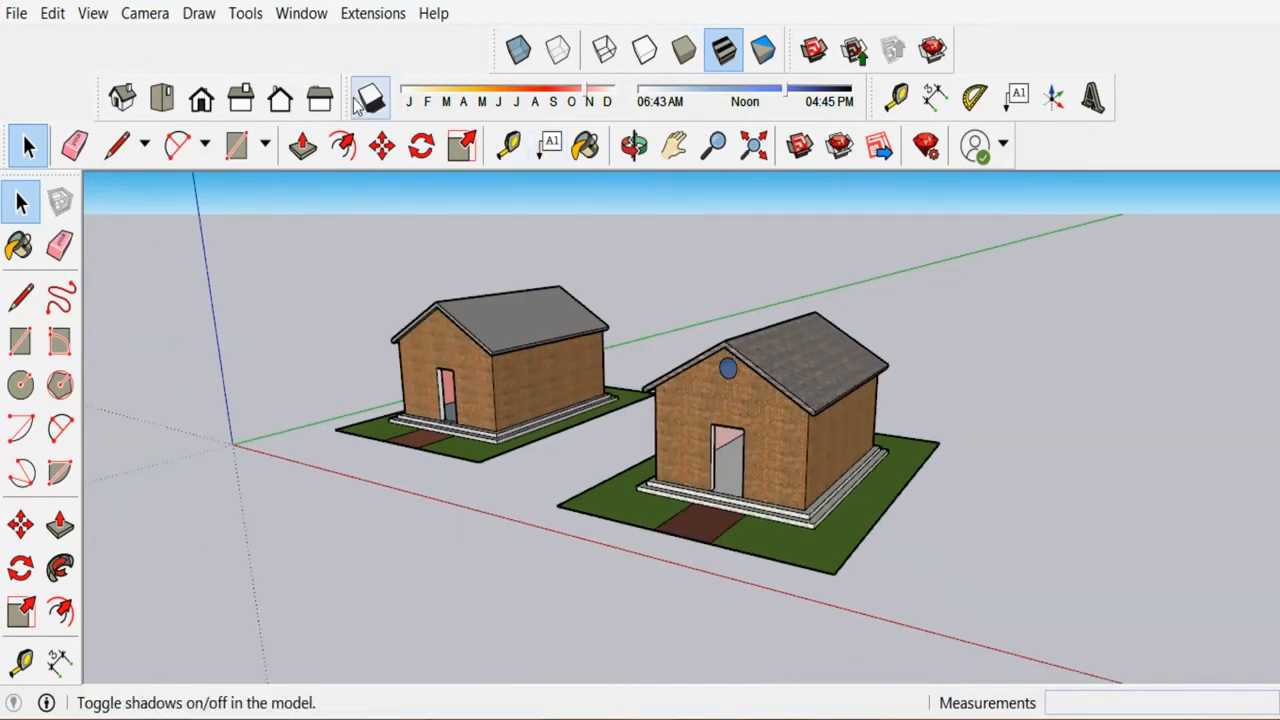
right_click(1172, 76)
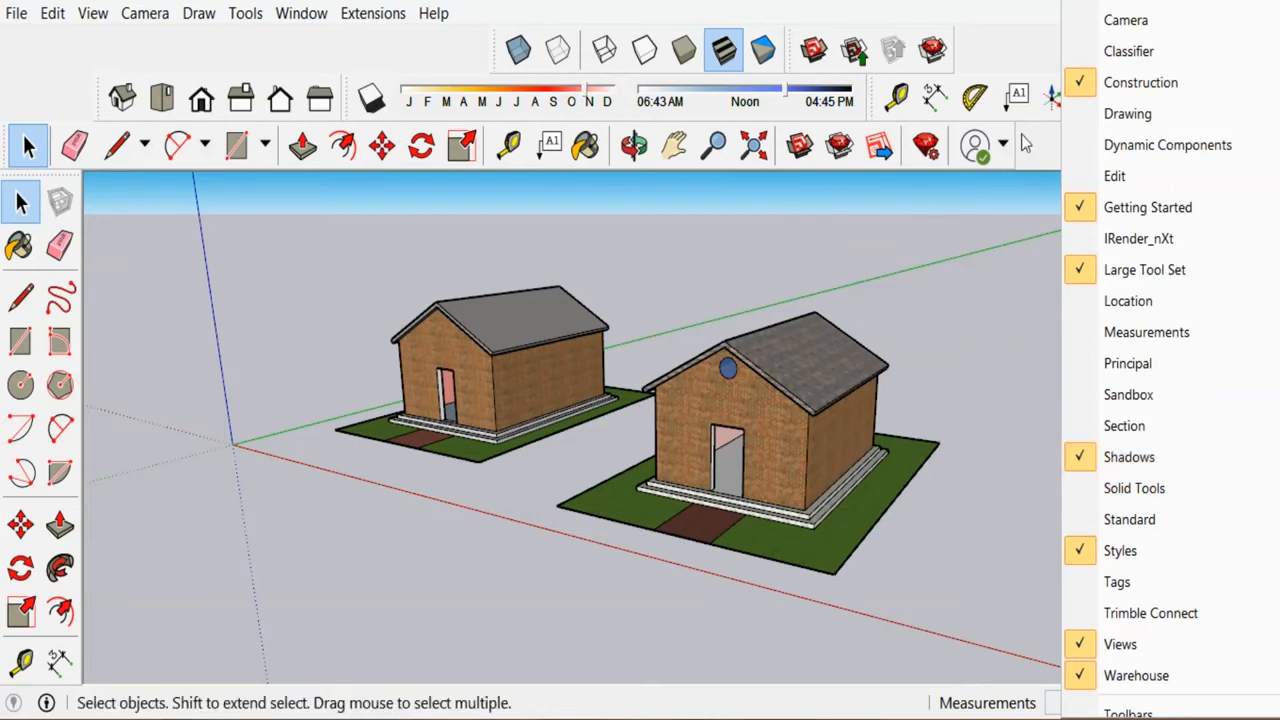
left_click(1008, 34)
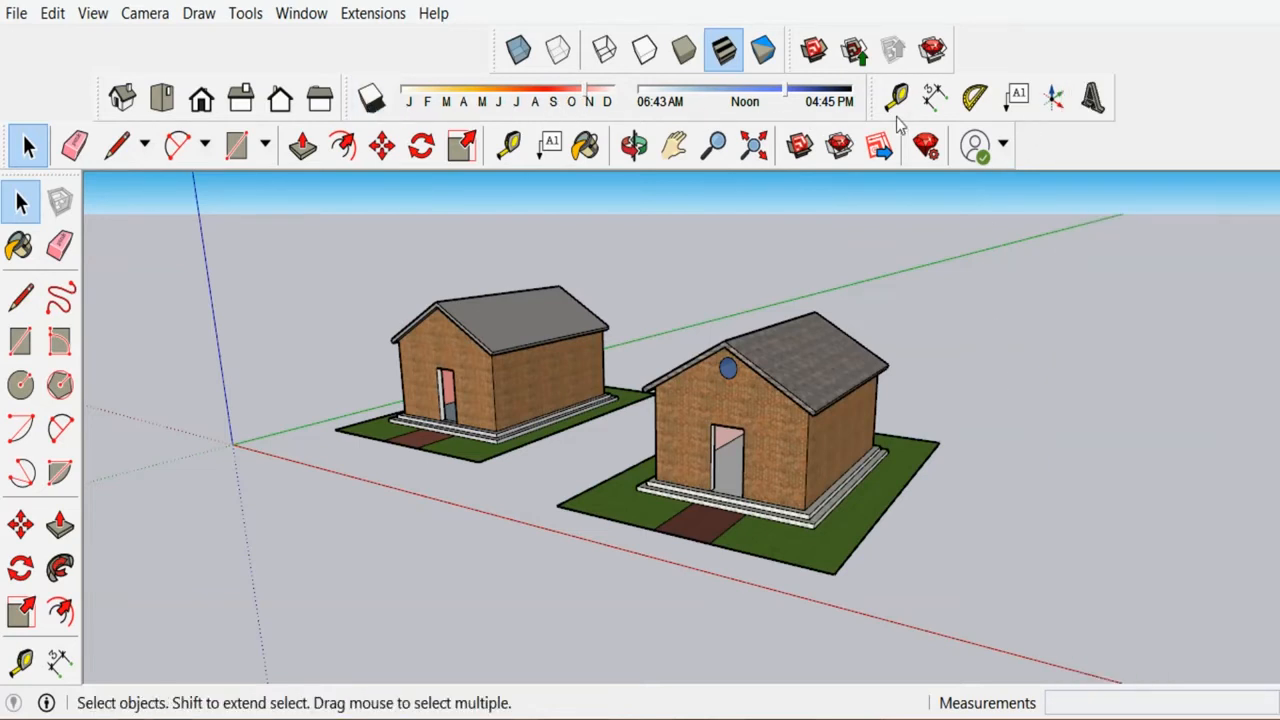
scroll(978, 490, "down", 2)
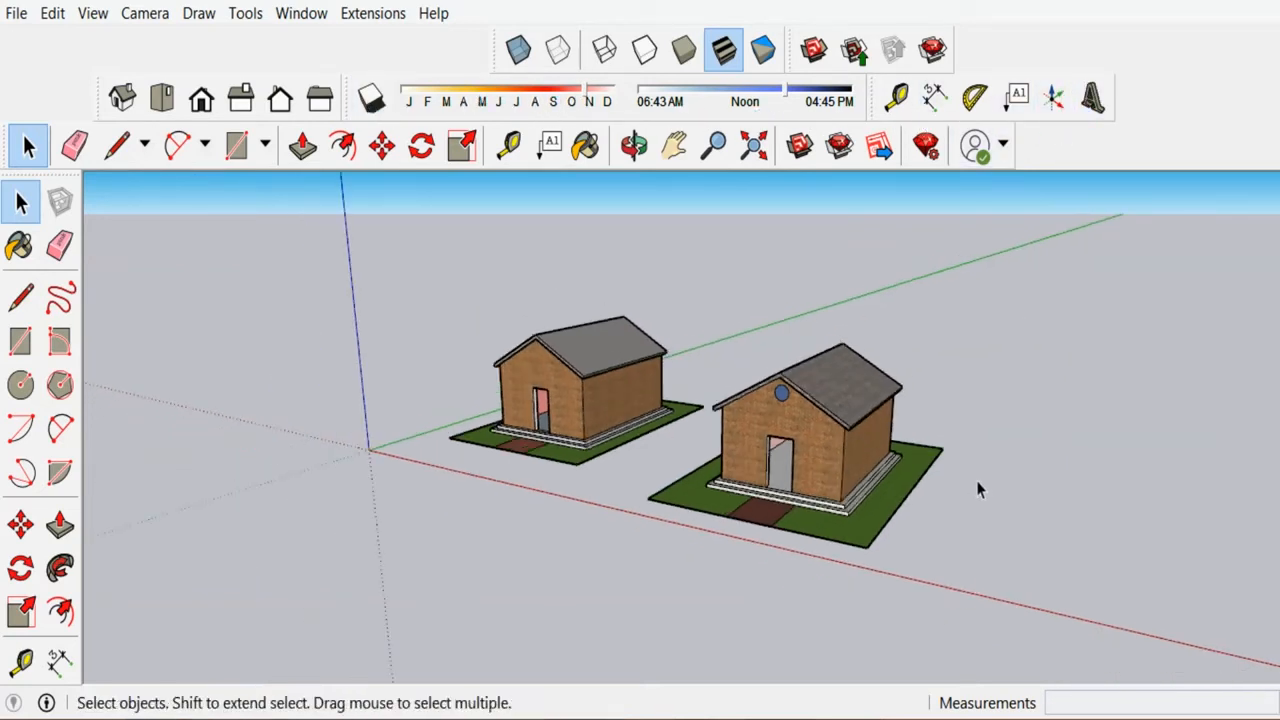
scroll(945, 452, "up", 3)
scroll(945, 452, "down", 3)
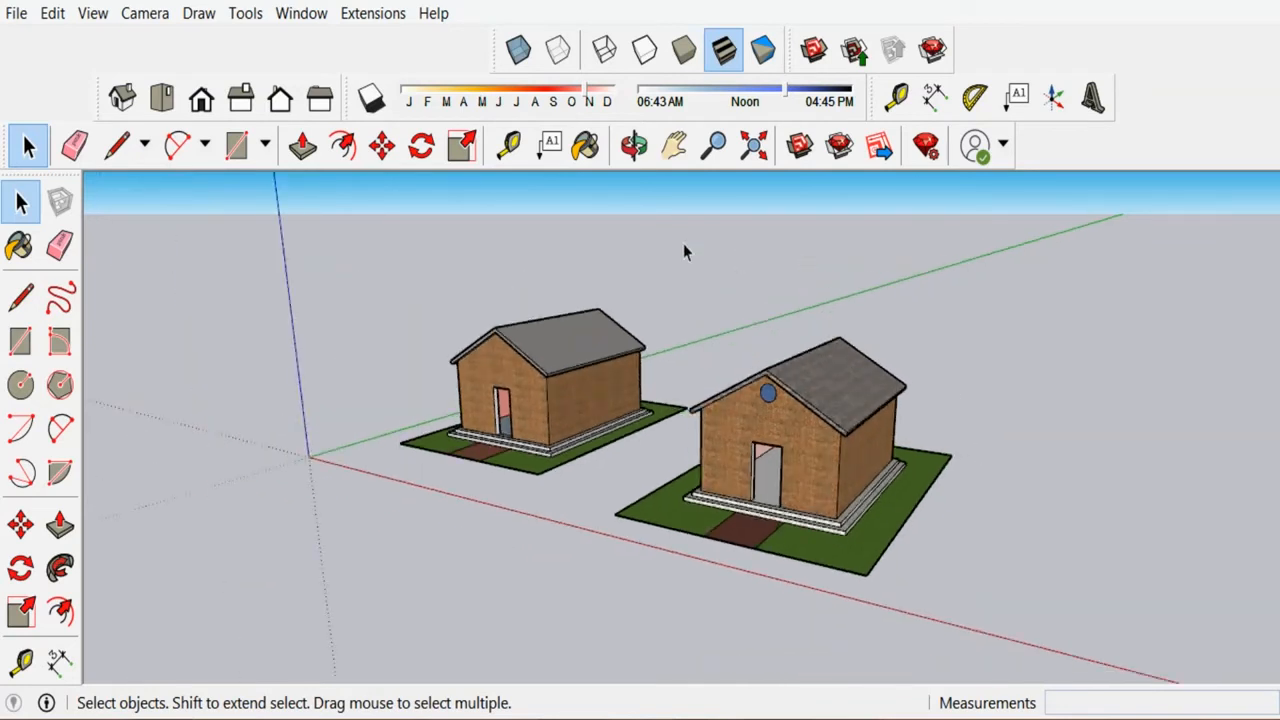
Turn on the model's shadows and inspect how they fall around both houses.
left_click(377, 108)
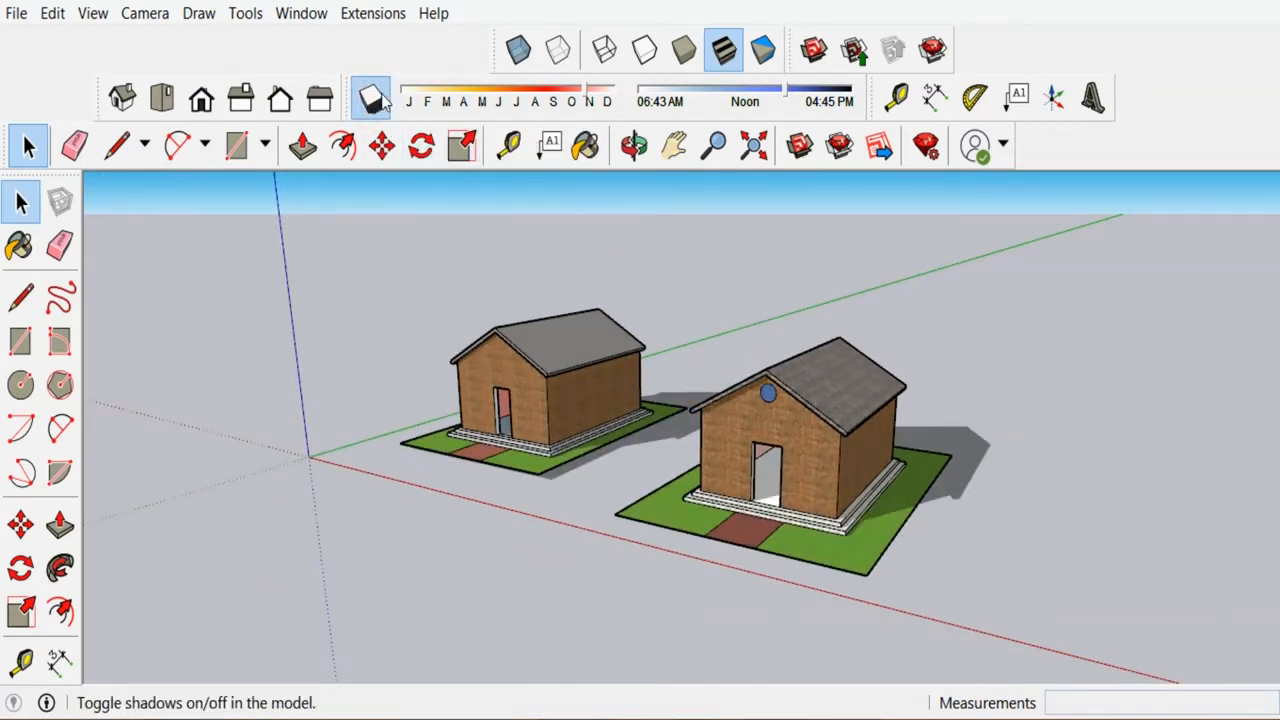
middle_click_drag(1026, 337, 982, 448)
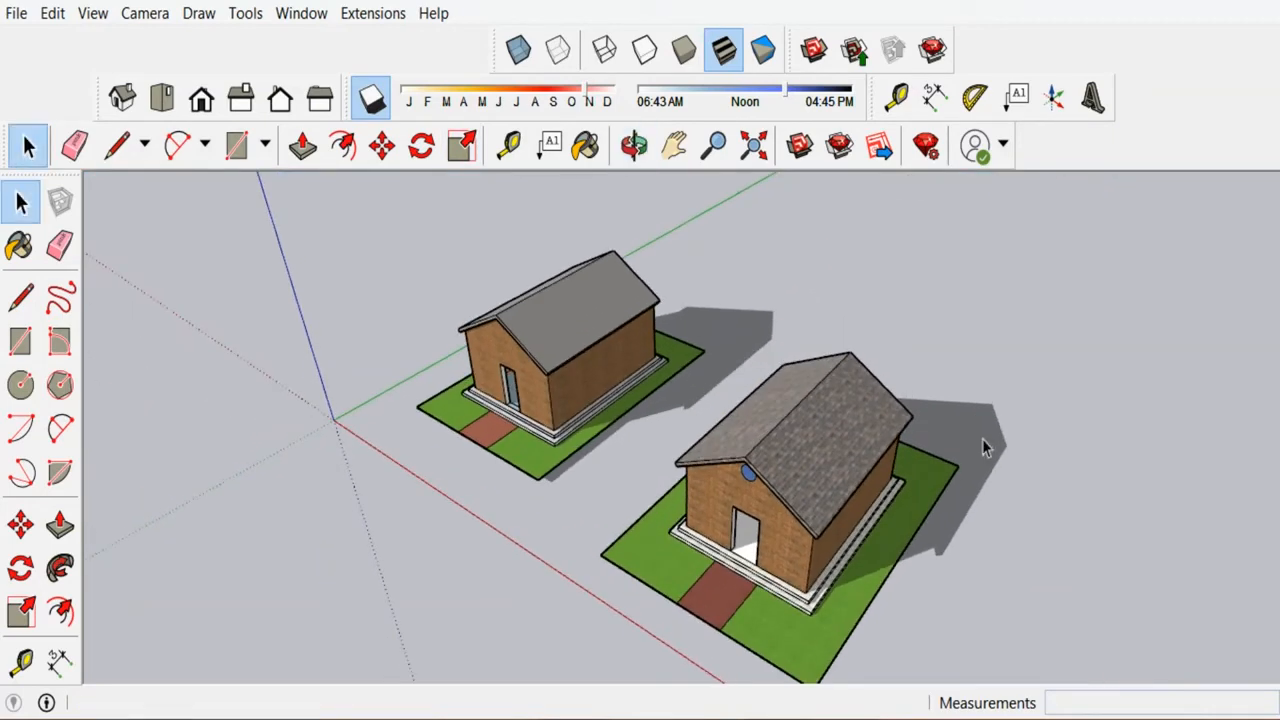
scroll(942, 519, "up", 2)
scroll(952, 503, "down", 4)
middle_click_drag(976, 583, 808, 560)
scroll(808, 540, "up", 3)
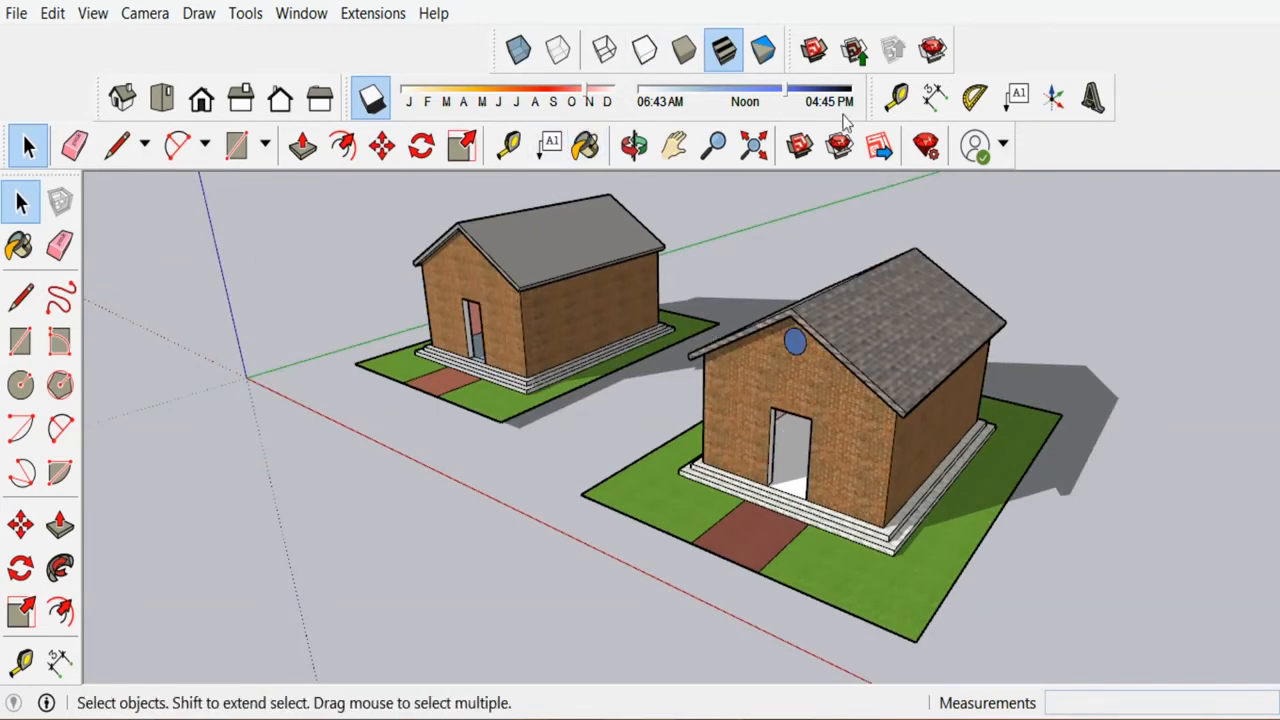
Vary the shadow time of day between early morning and late afternoon, and turn the shadows off.
left_click_drag(858, 90, 828, 96)
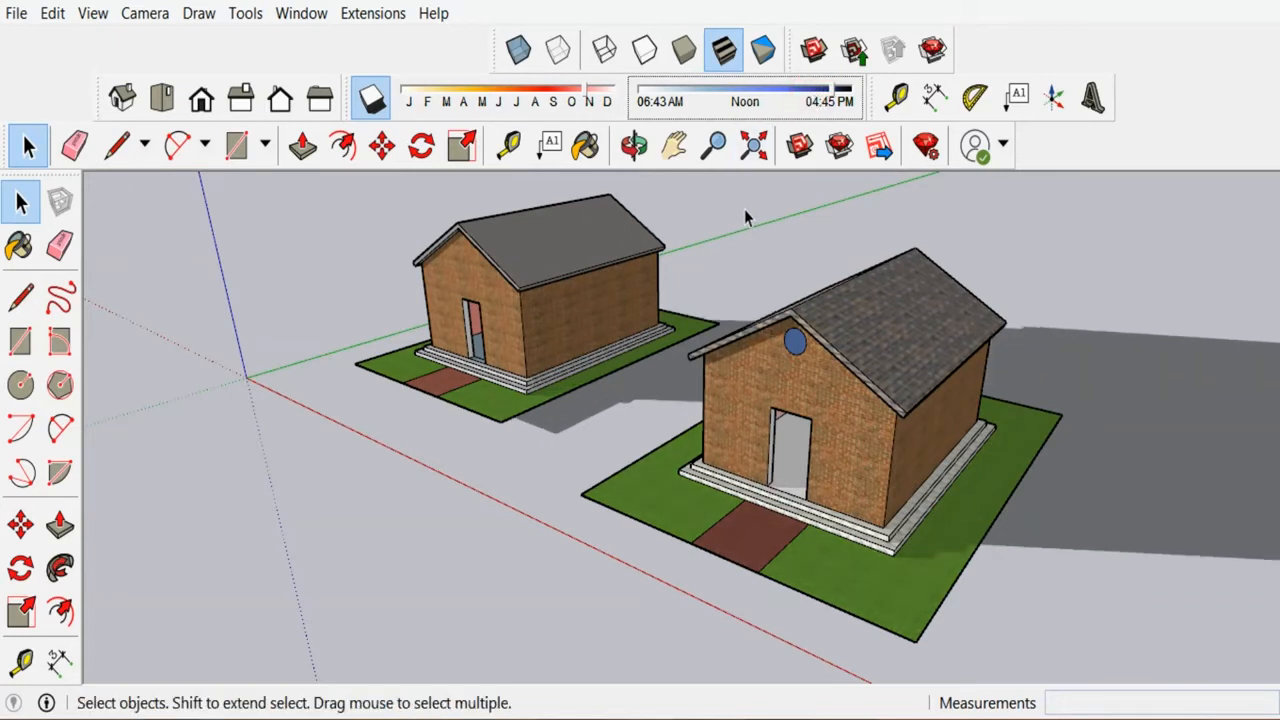
scroll(760, 112, "up", 8)
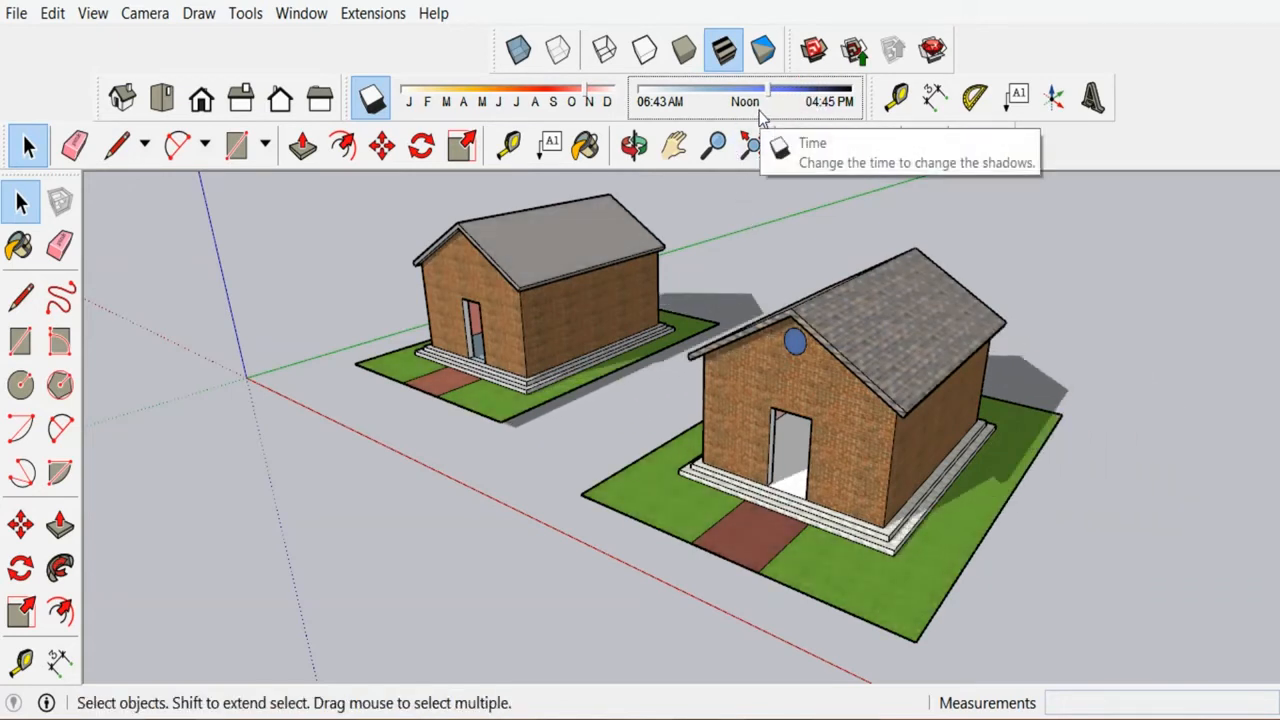
scroll(760, 118, "up", 12)
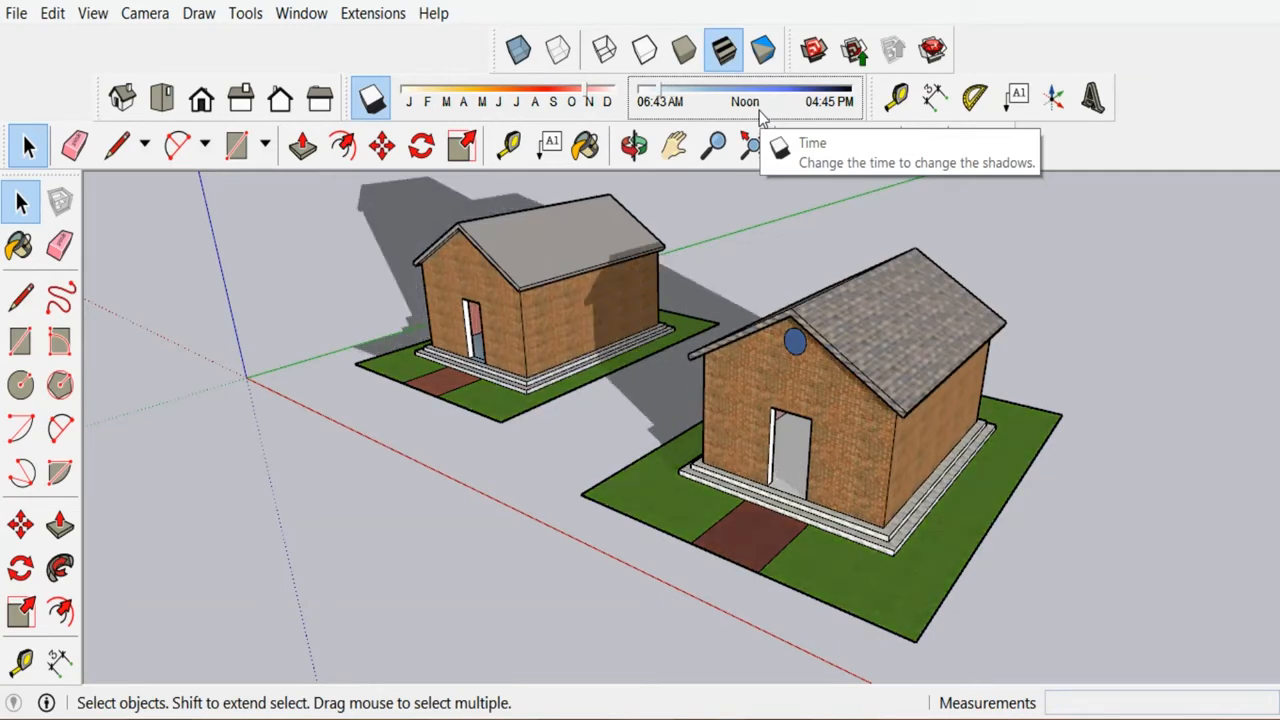
scroll(760, 118, "up", 3)
scroll(760, 118, "down", 5)
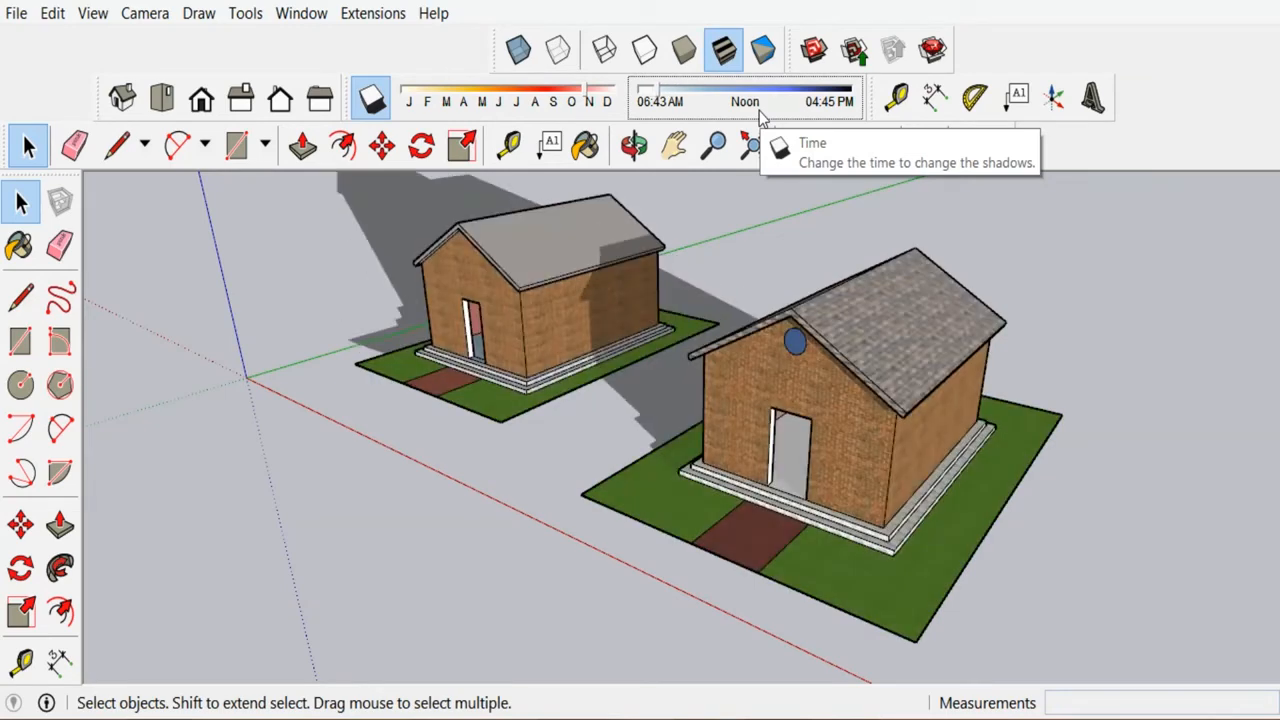
scroll(760, 118, "down", 6)
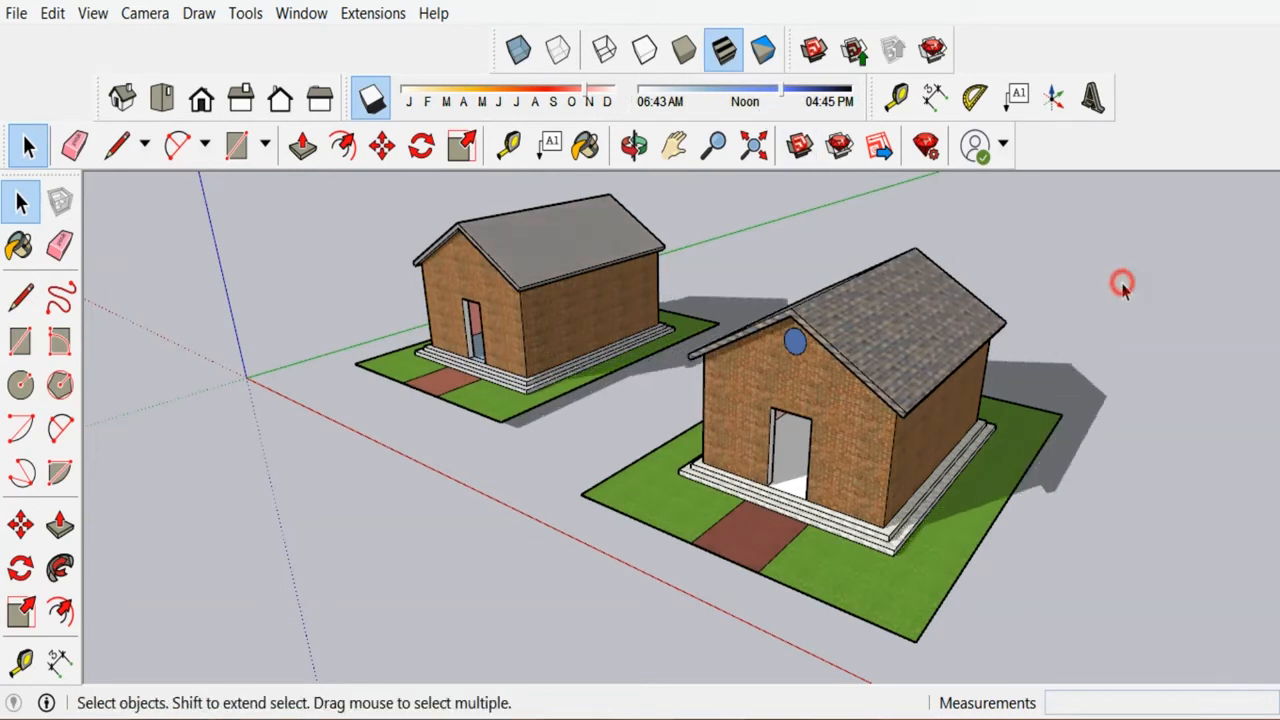
left_click(371, 101)
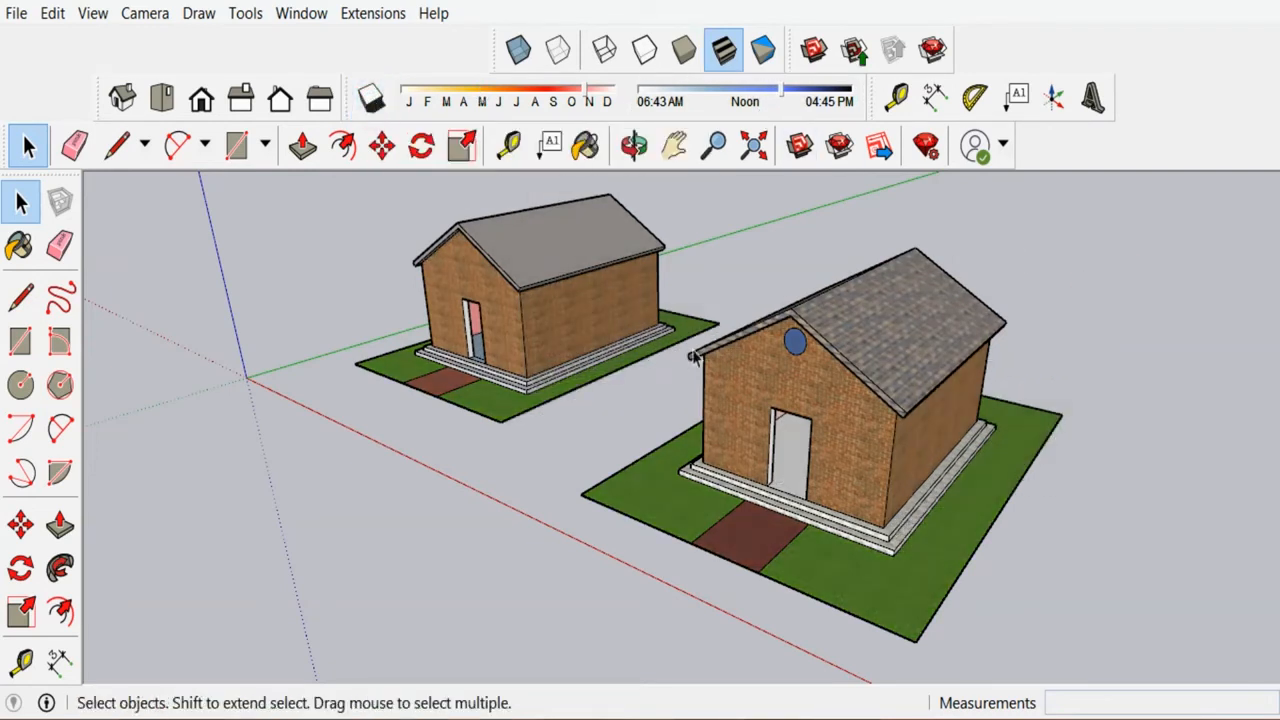
scroll(826, 362, "down", 2)
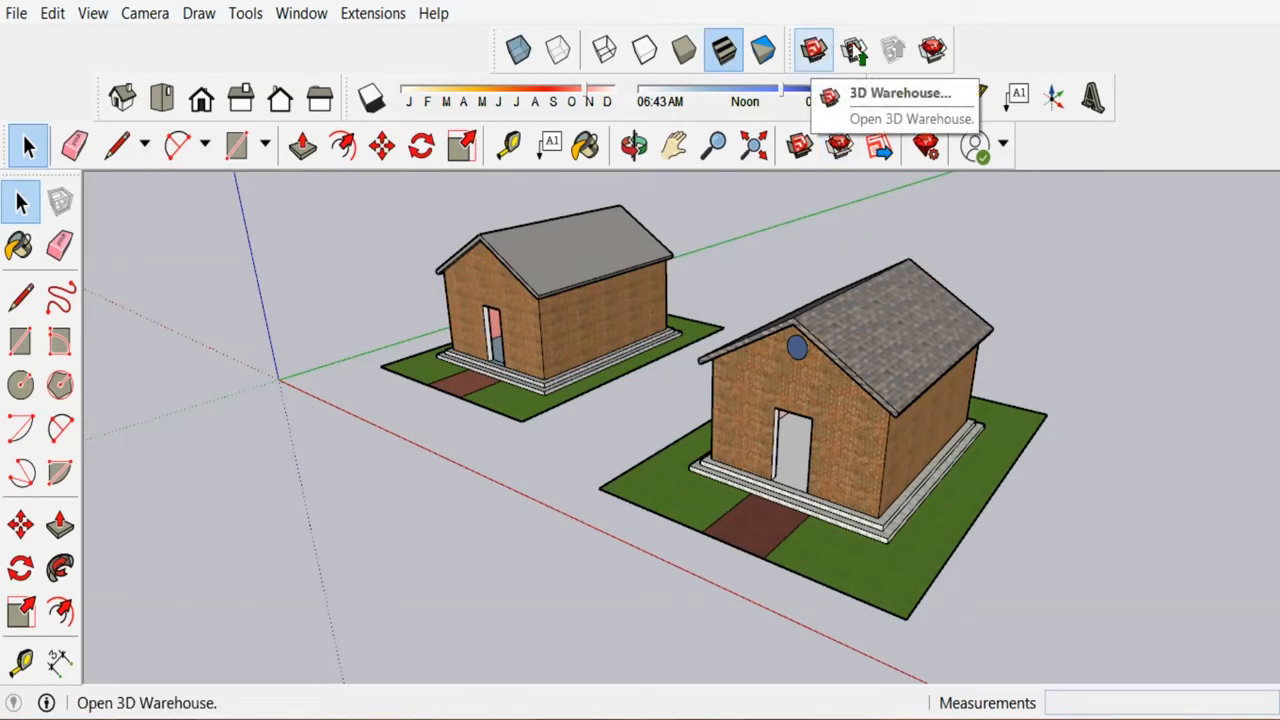
Open 3D Warehouse and enlarge its window to fill the screen.
left_click(813, 50)
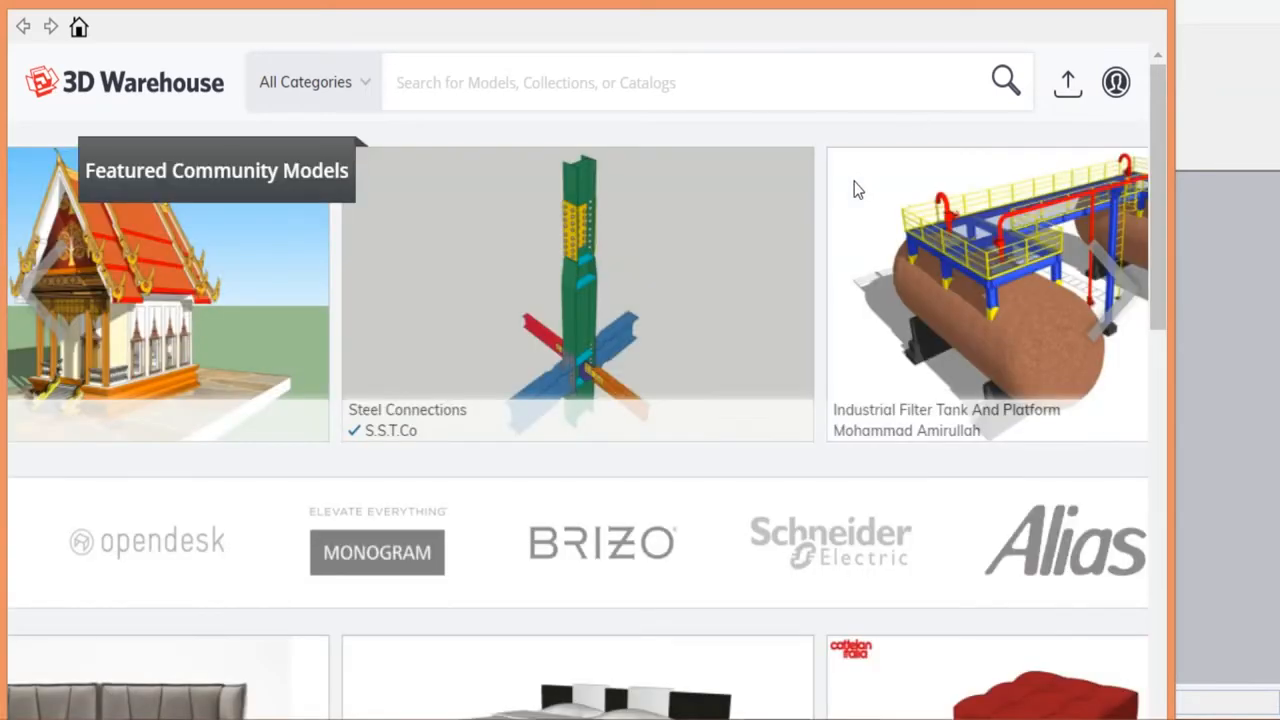
scroll(912, 325, "down", 3)
scroll(911, 330, "down", 2)
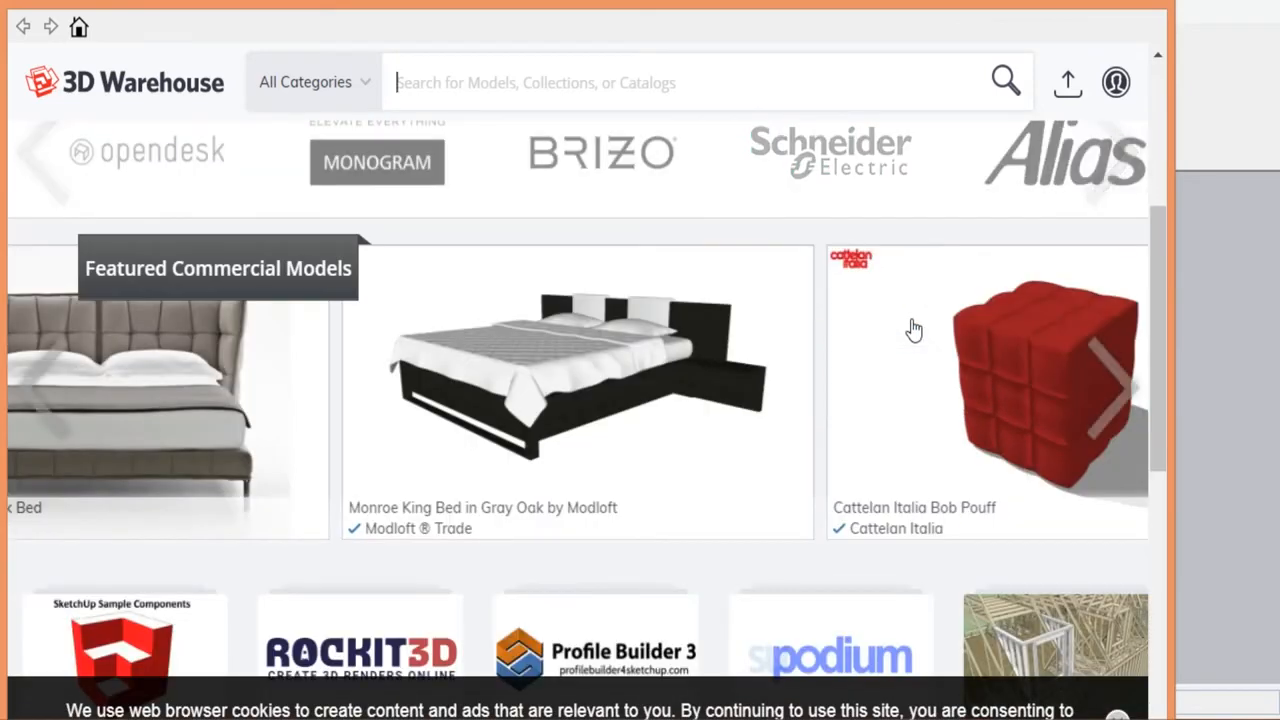
scroll(1108, 256, "down", 2)
left_click(1116, 82)
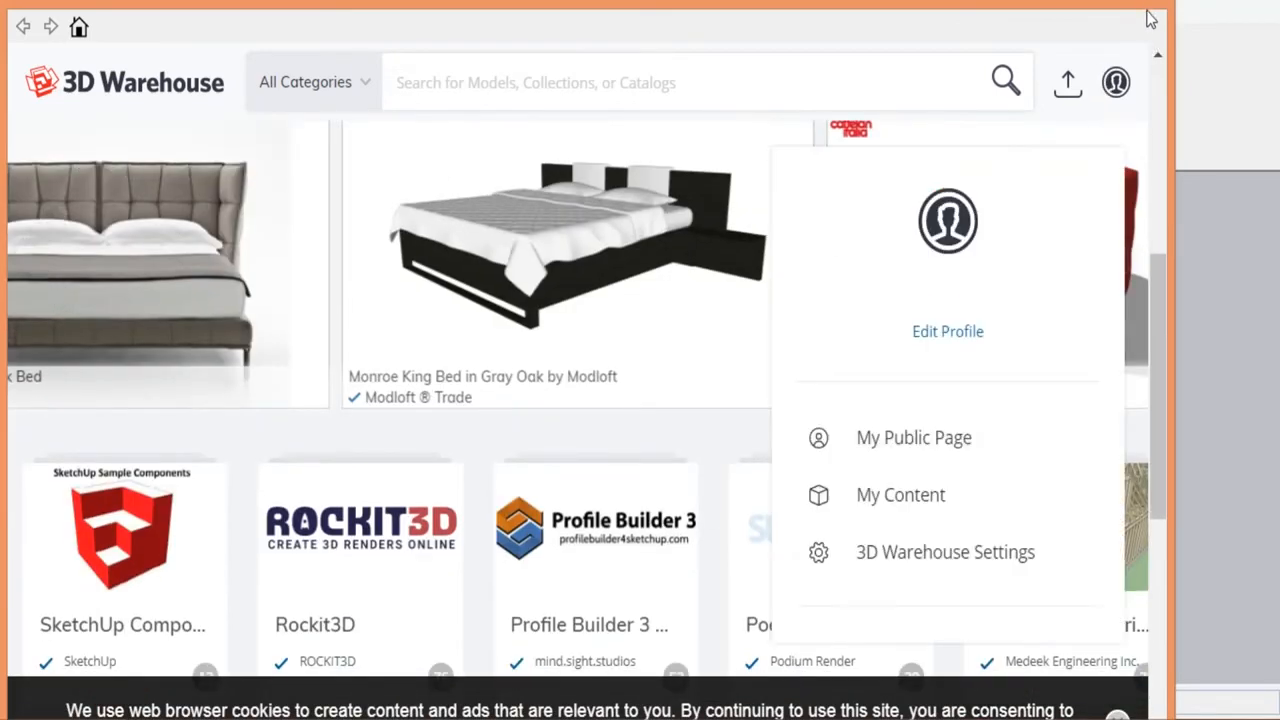
left_click(1153, 12)
left_click(1109, 37)
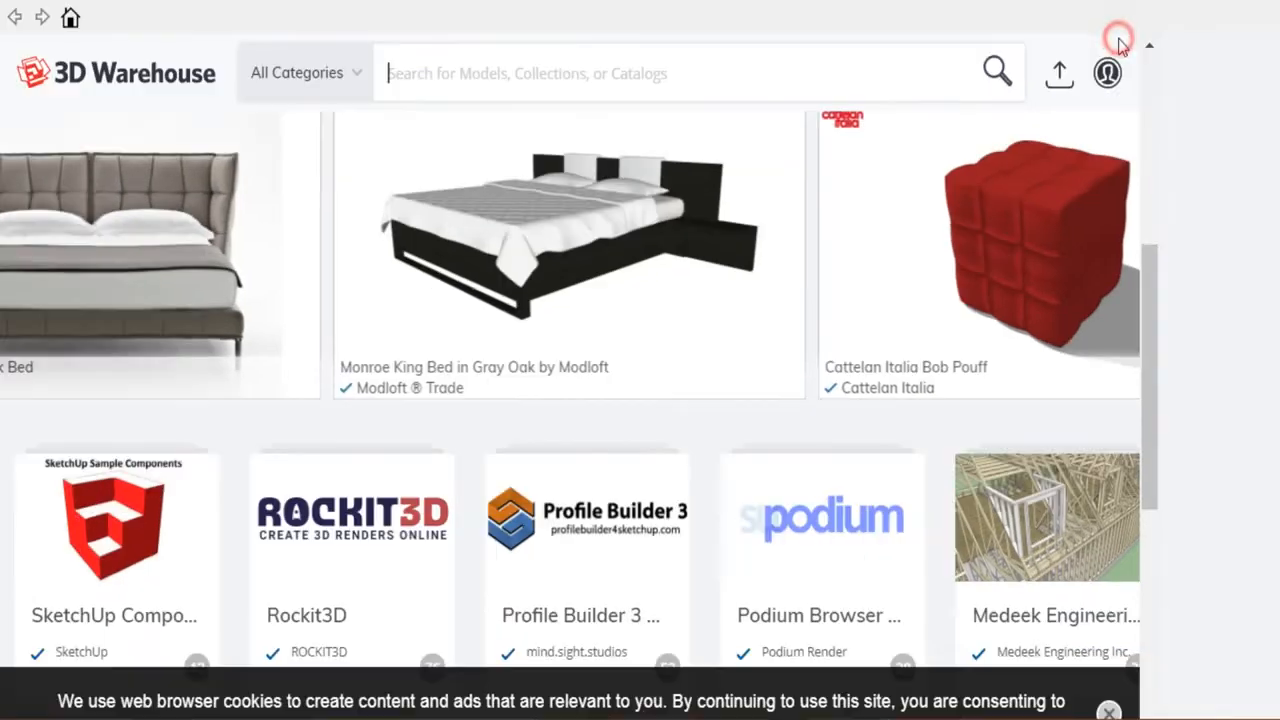
Browse the Featured Commercial Models and open the Mercer Dining Chair in Silver Birch Fabric by Modloft.
scroll(1151, 191, "down", 3)
scroll(1048, 329, "up", 1)
scroll(1048, 329, "up", 4)
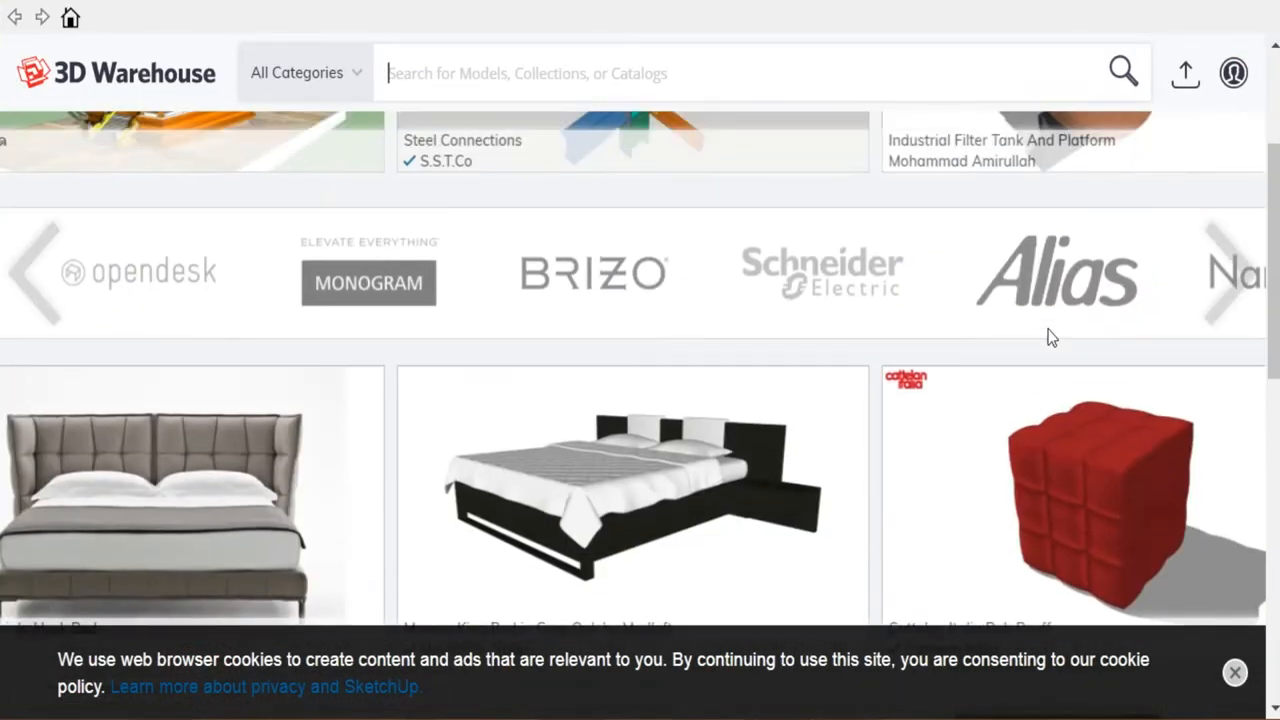
scroll(1040, 333, "down", 1)
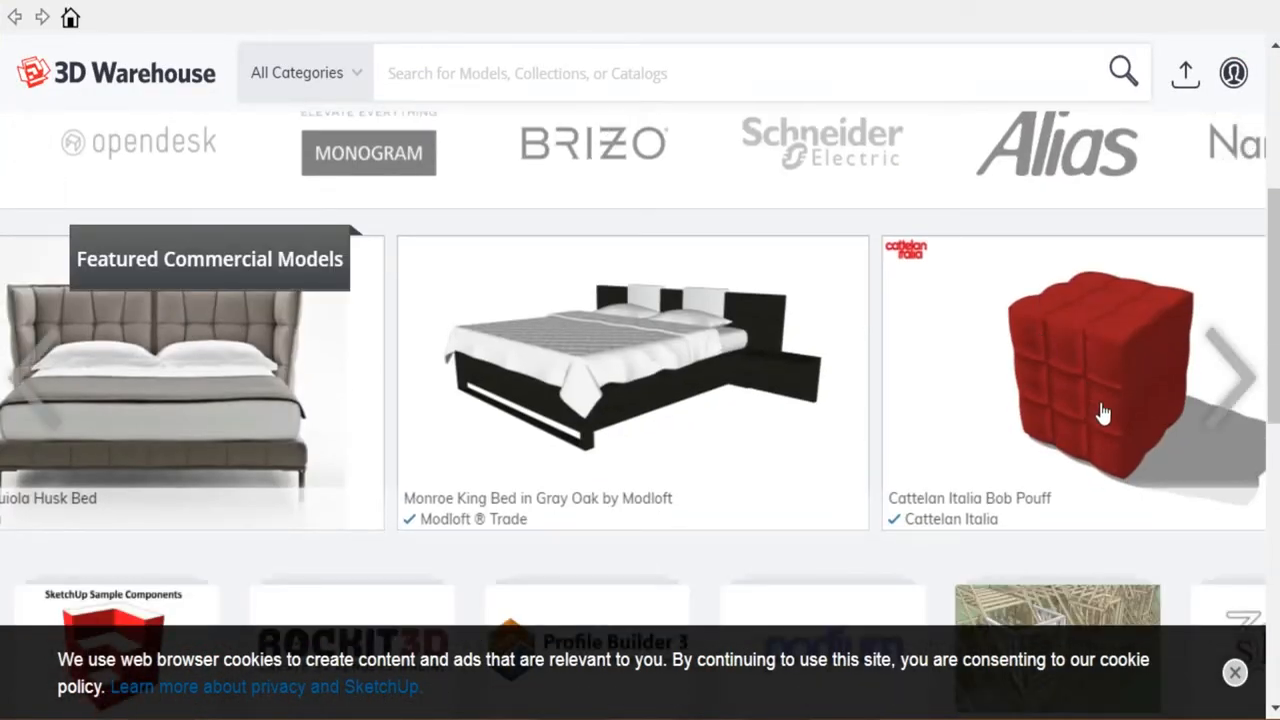
left_click(1226, 378)
left_click(1228, 378)
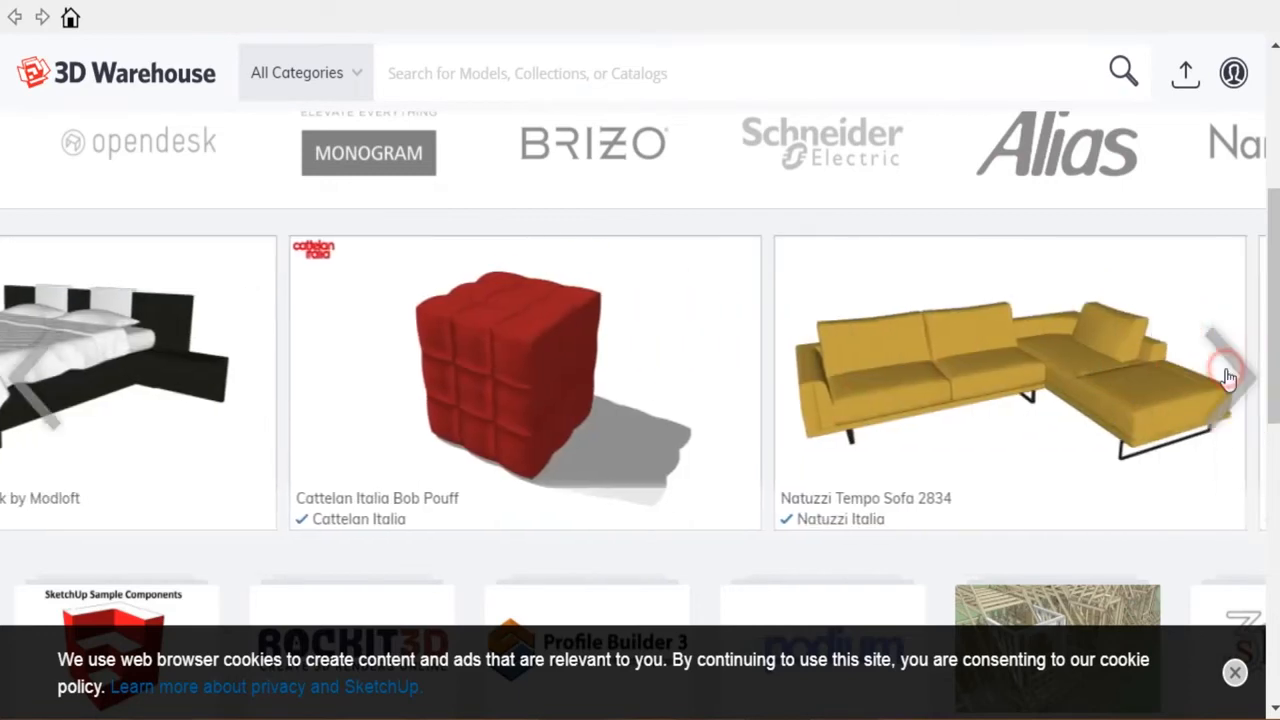
left_click(1228, 376)
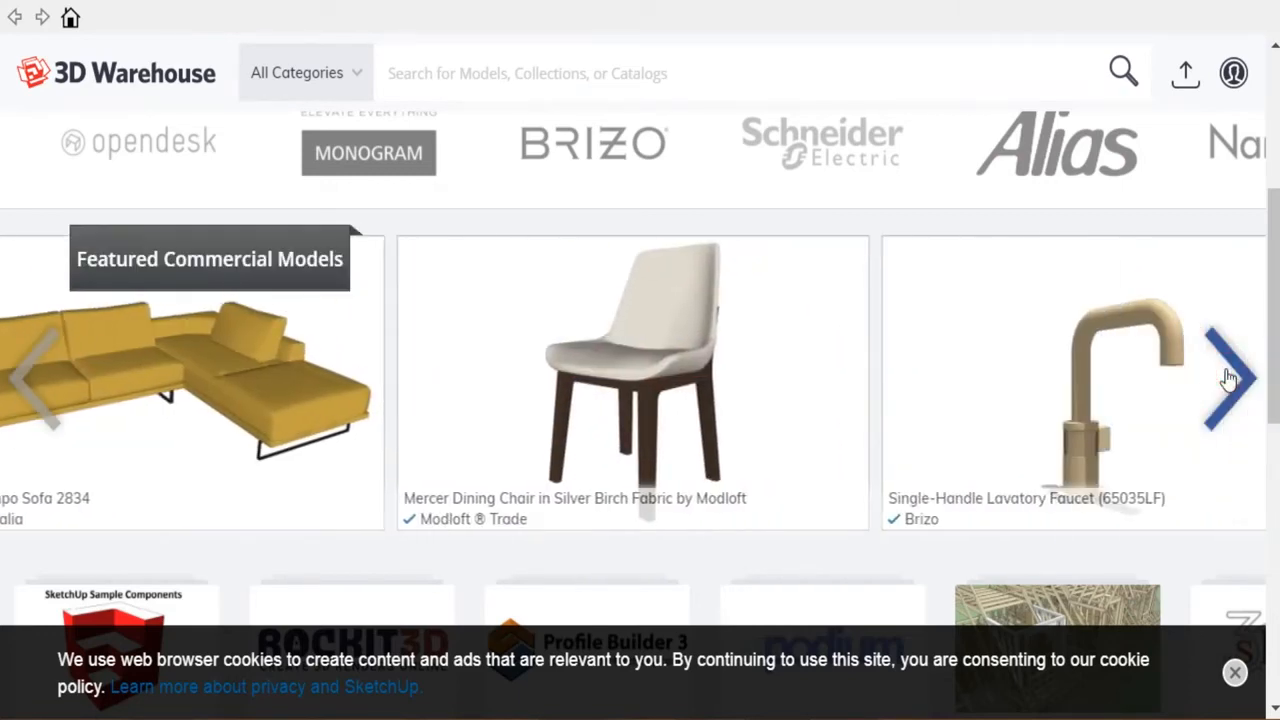
scroll(1226, 378, "down", 1)
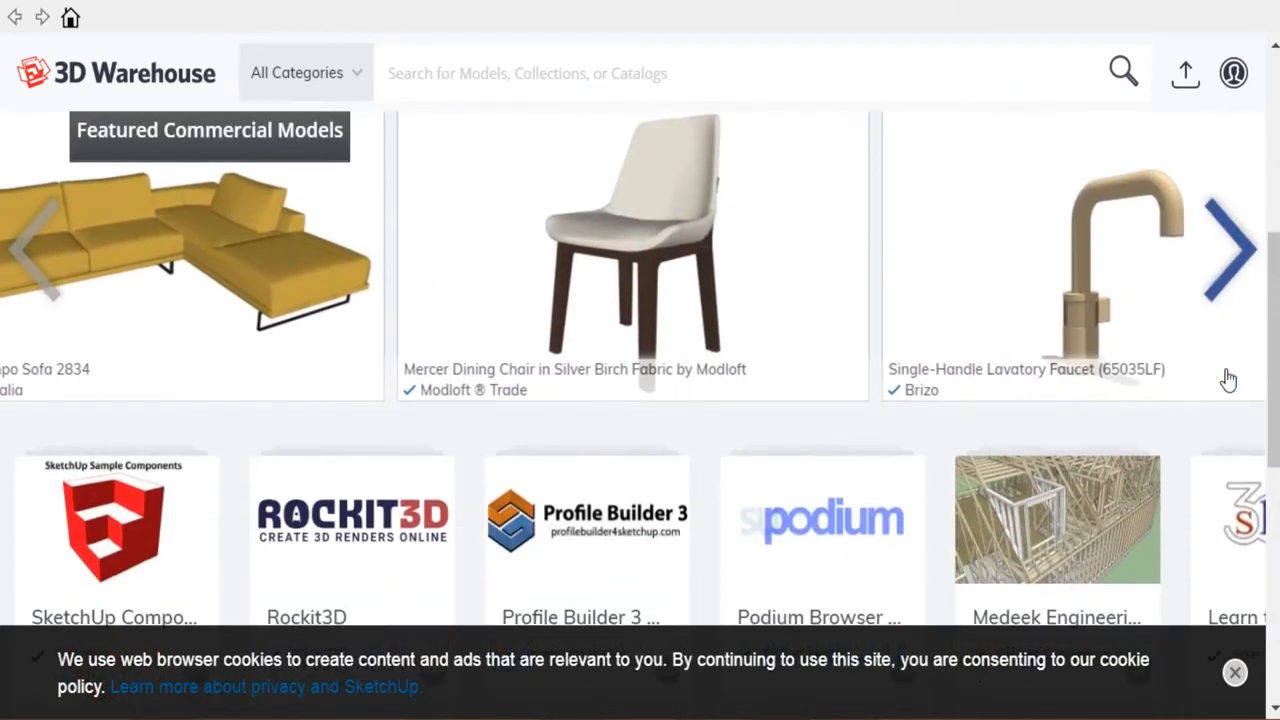
scroll(1200, 378, "up", 1)
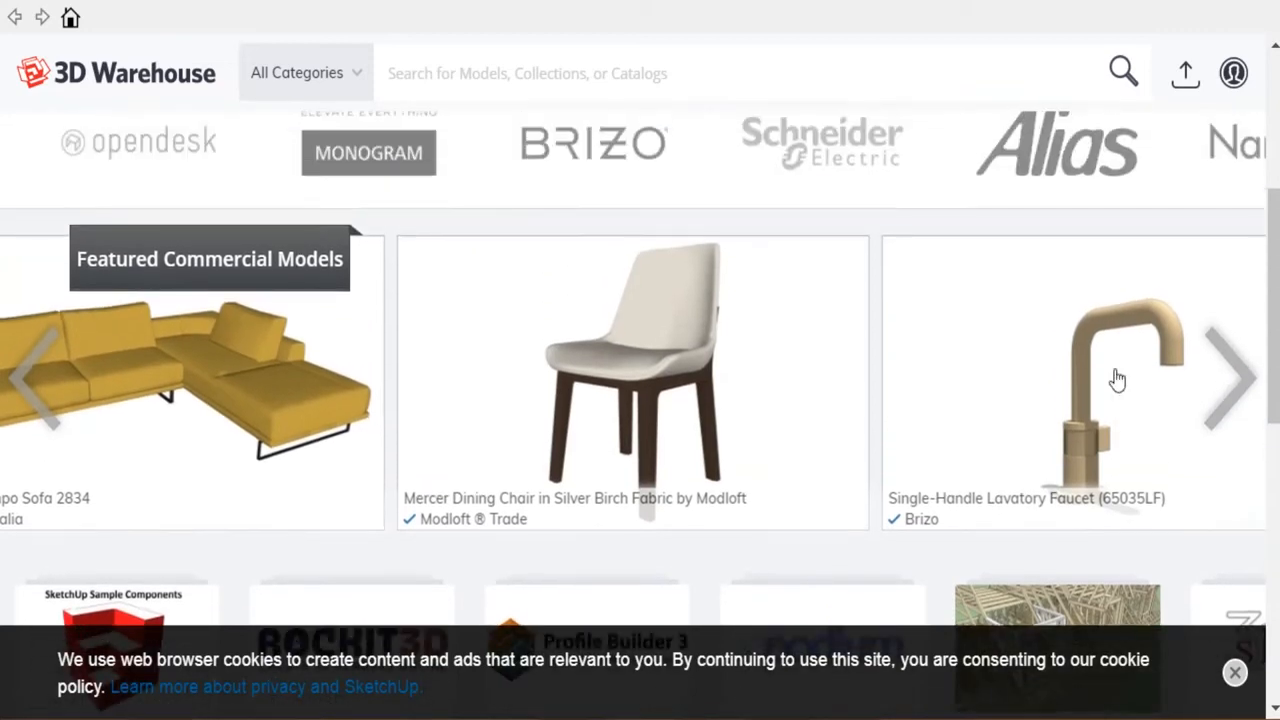
left_click(643, 381)
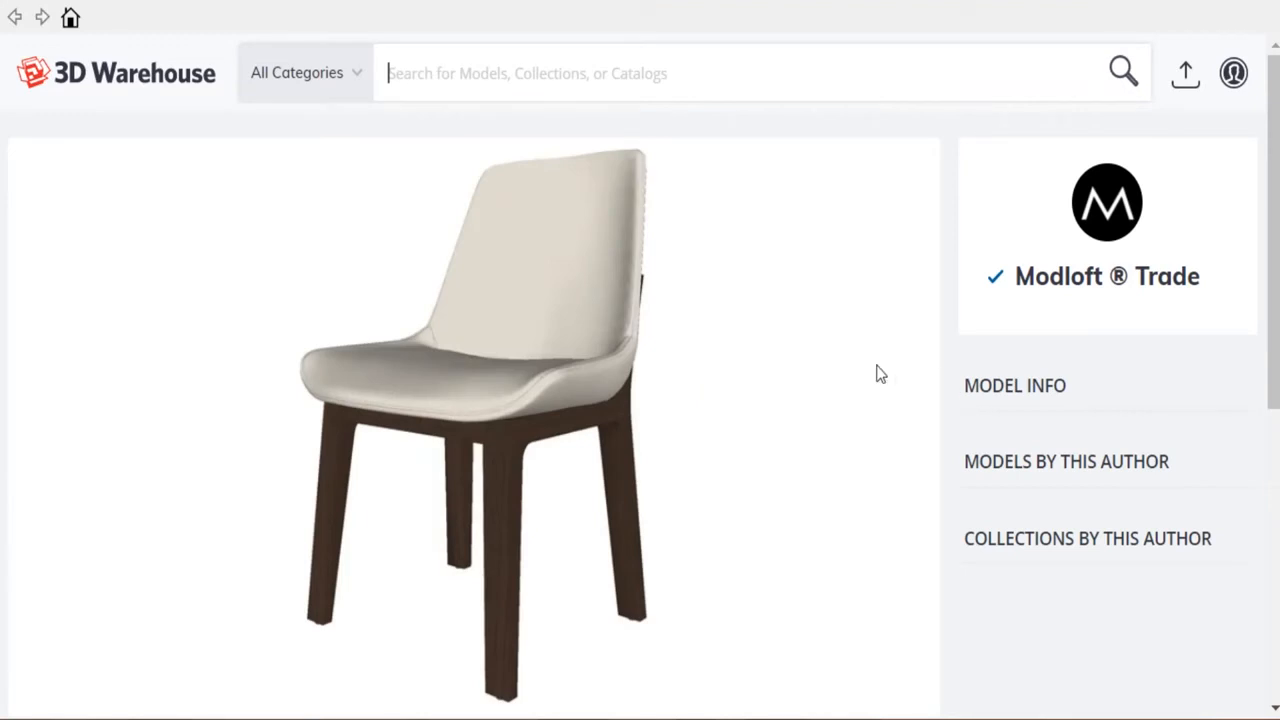
Download the Mercer Dining Chair directly into the model and place it on the lawn near the front house's corner.
scroll(918, 391, "down", 8)
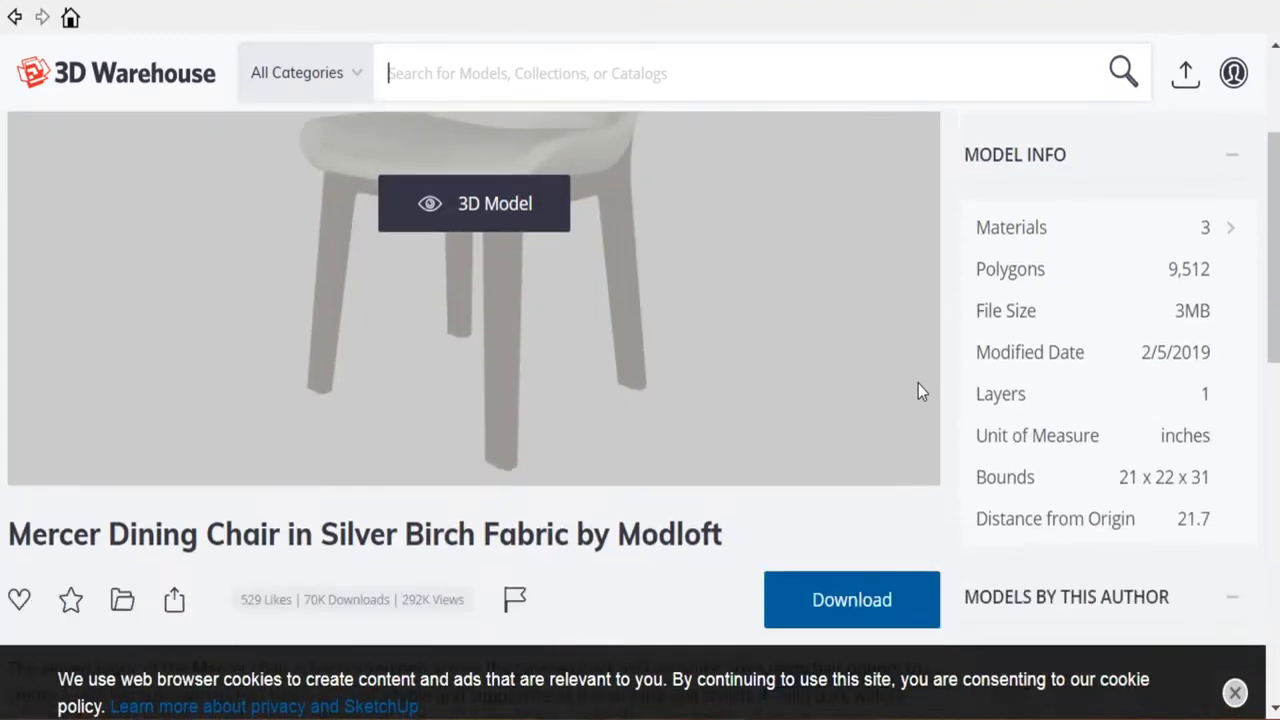
scroll(846, 383, "up", 3)
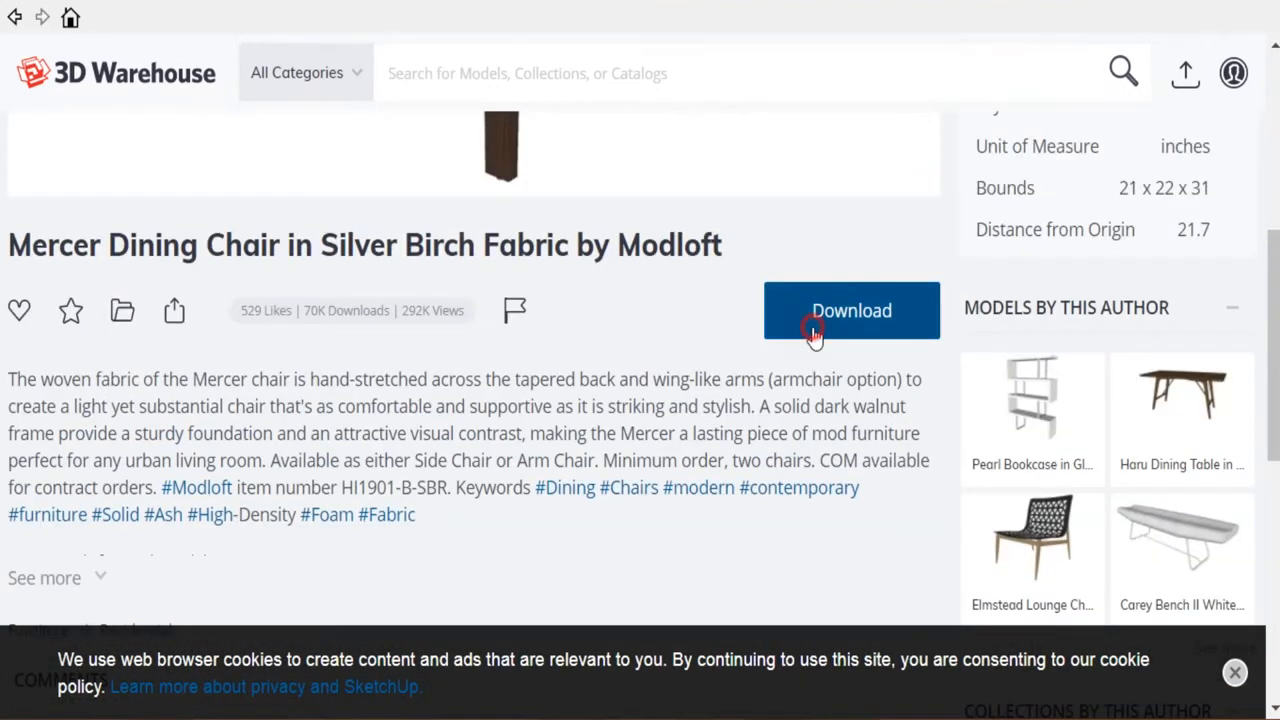
left_click(815, 340)
left_click(550, 423)
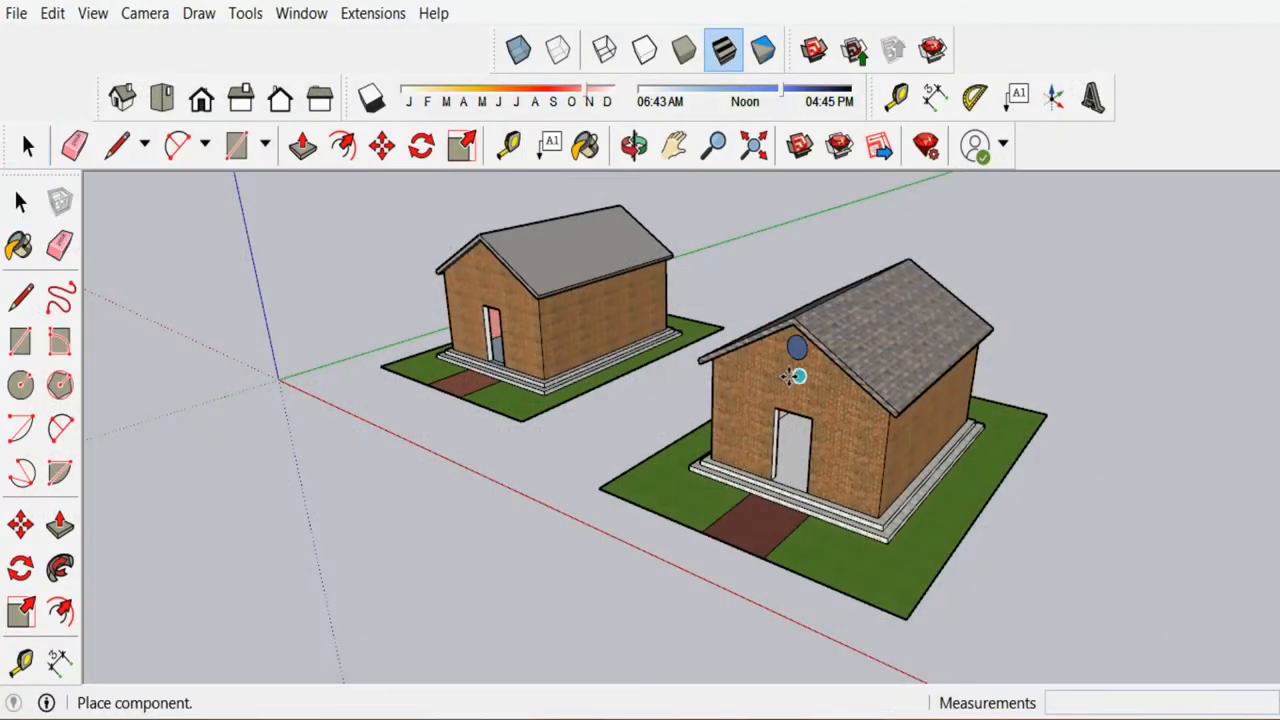
scroll(872, 632, "up", 4)
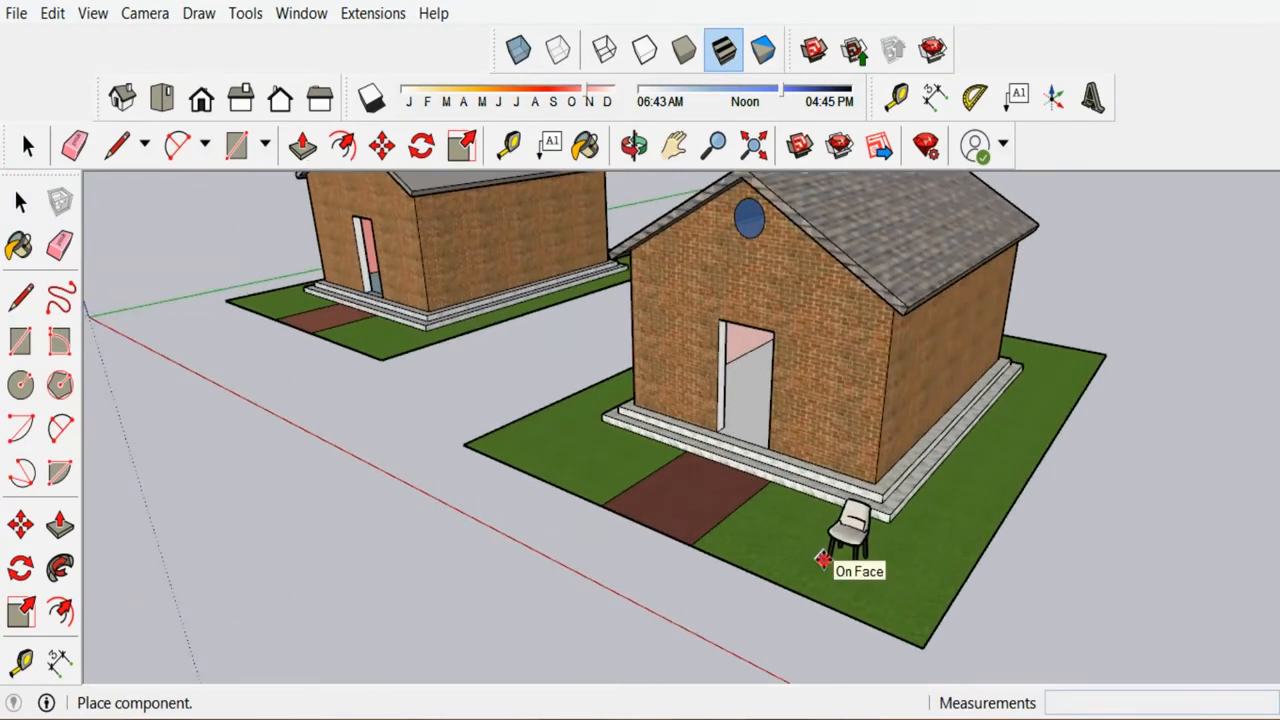
left_click(824, 558)
Enlarge the placed chair with the Scale tool by pulling a corner grip outward.
scroll(861, 541, "up", 4)
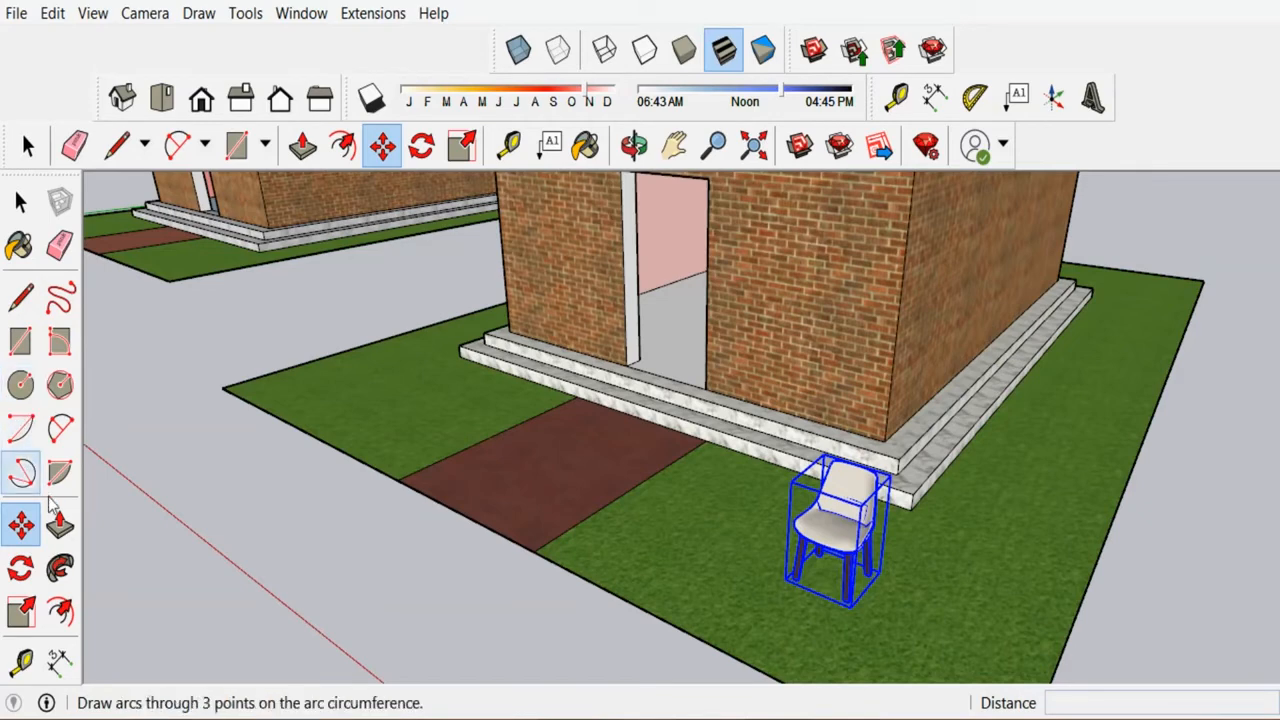
left_click(21, 611)
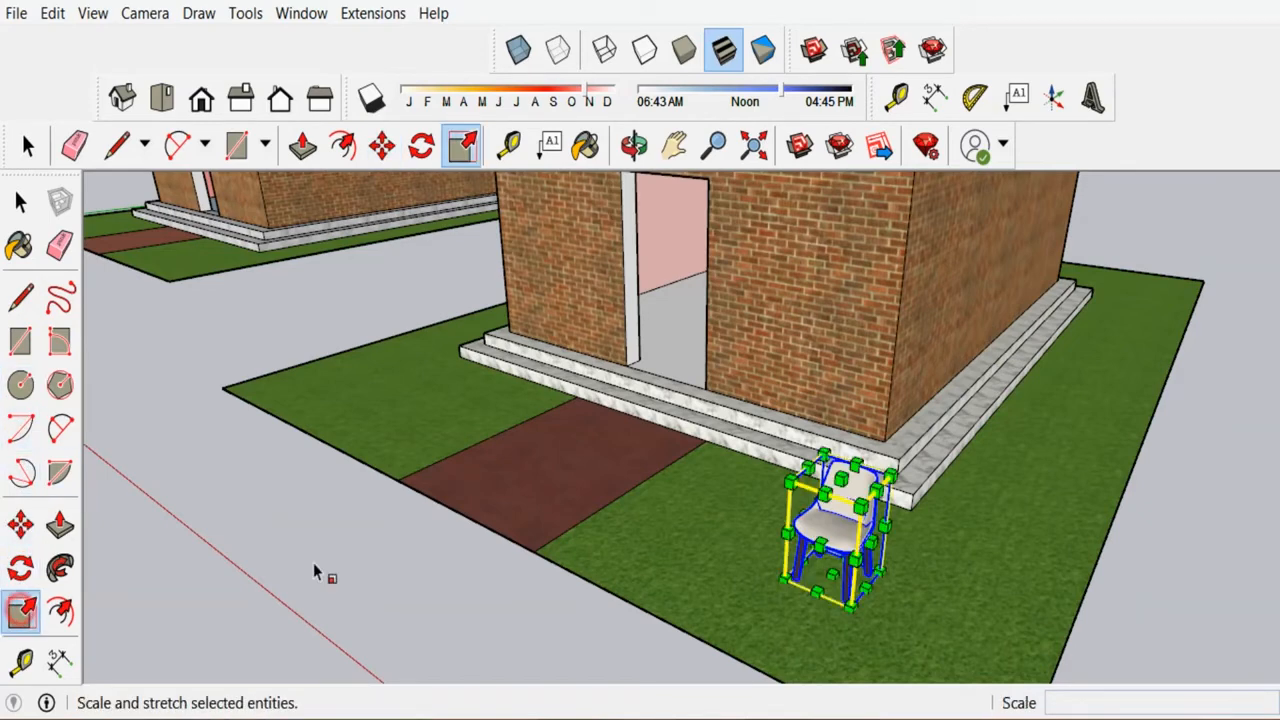
scroll(909, 463, "up", 3)
left_click_drag(877, 491, 966, 445)
scroll(762, 460, "down", 1)
scroll(762, 460, "down", 5)
left_click(21, 201)
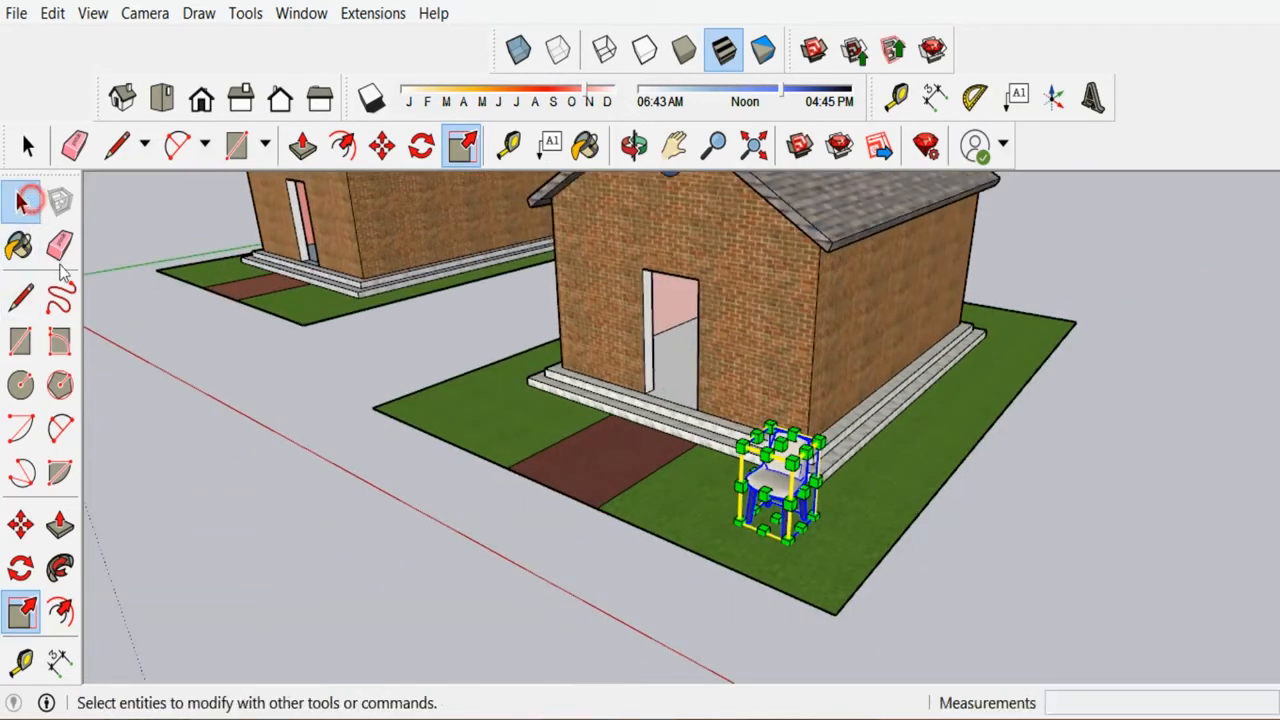
left_click(463, 596)
Rotate the chair horizontally about the middle of its seat so that it faces the paved path.
scroll(866, 528, "up", 1)
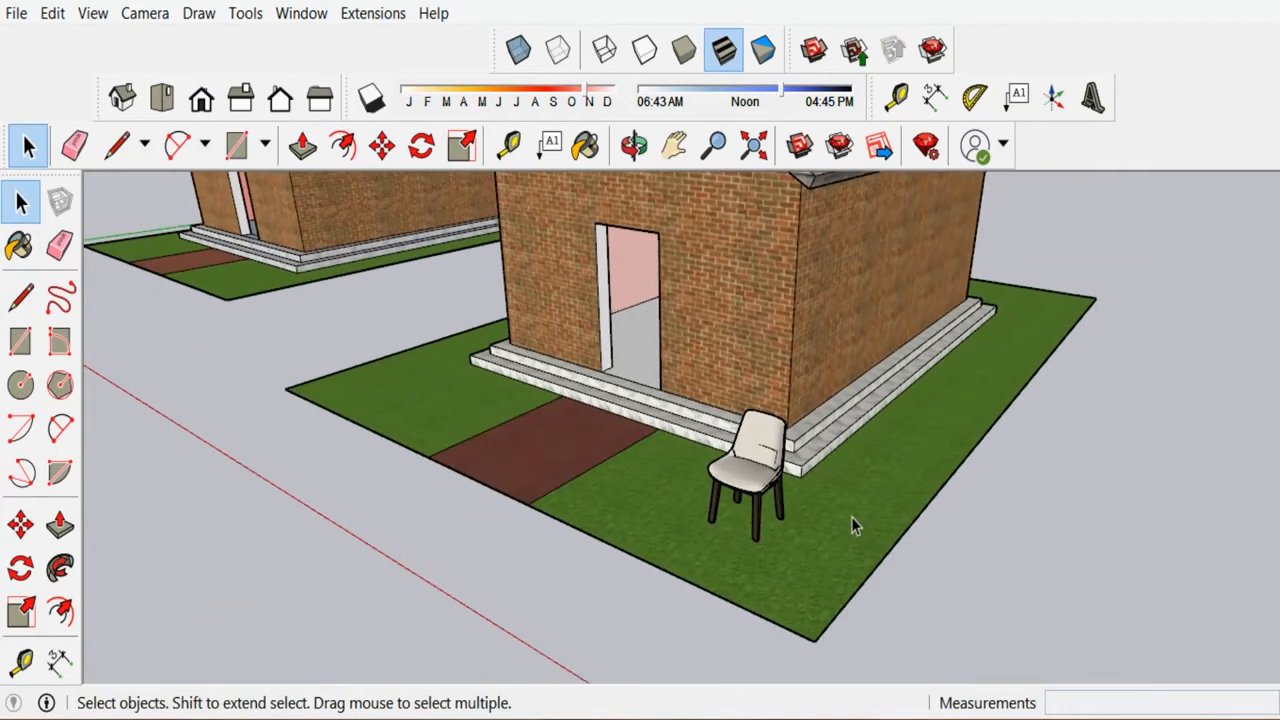
double_click(765, 473)
left_click(217, 632)
left_click(760, 482)
left_click(421, 145)
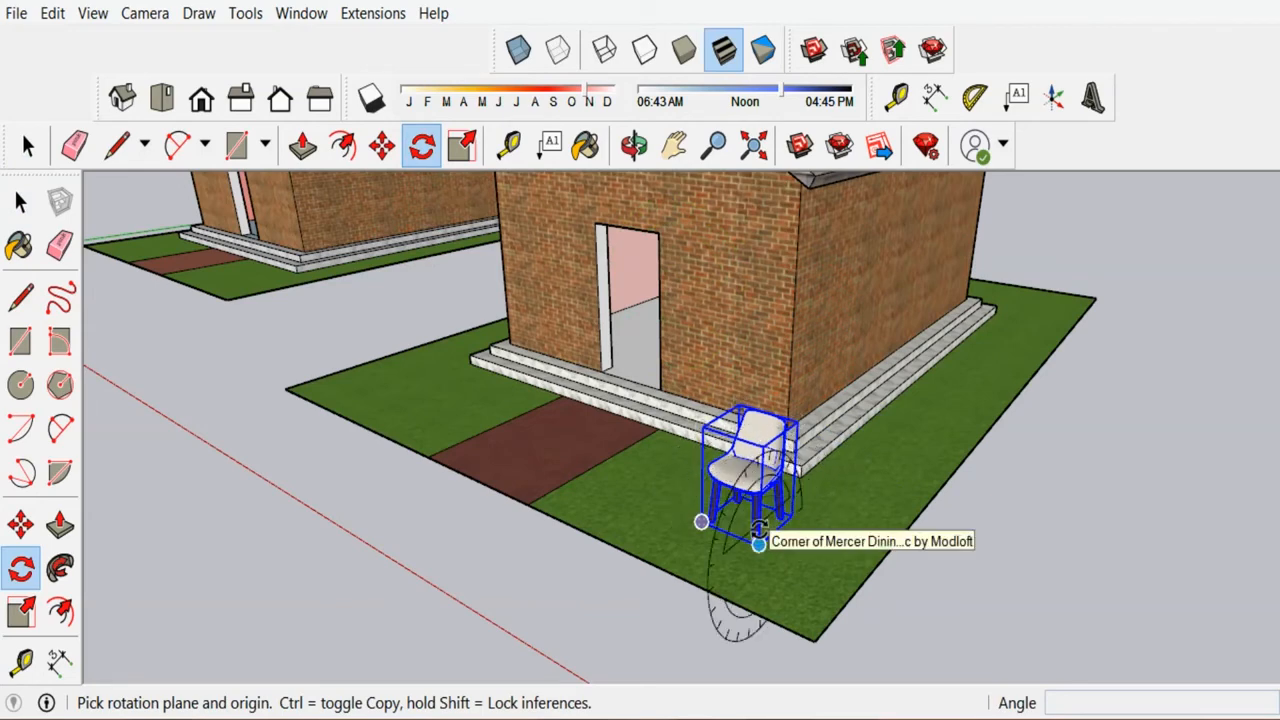
scroll(736, 440, "up", 4)
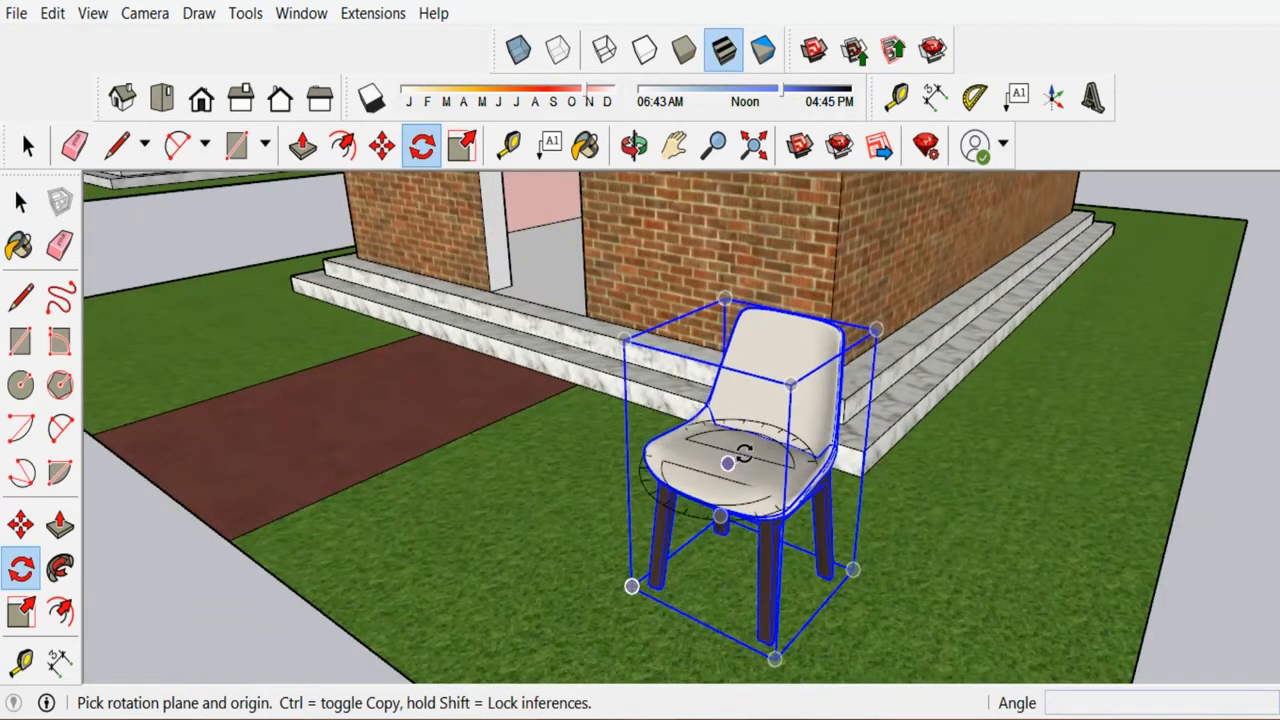
left_click(742, 459)
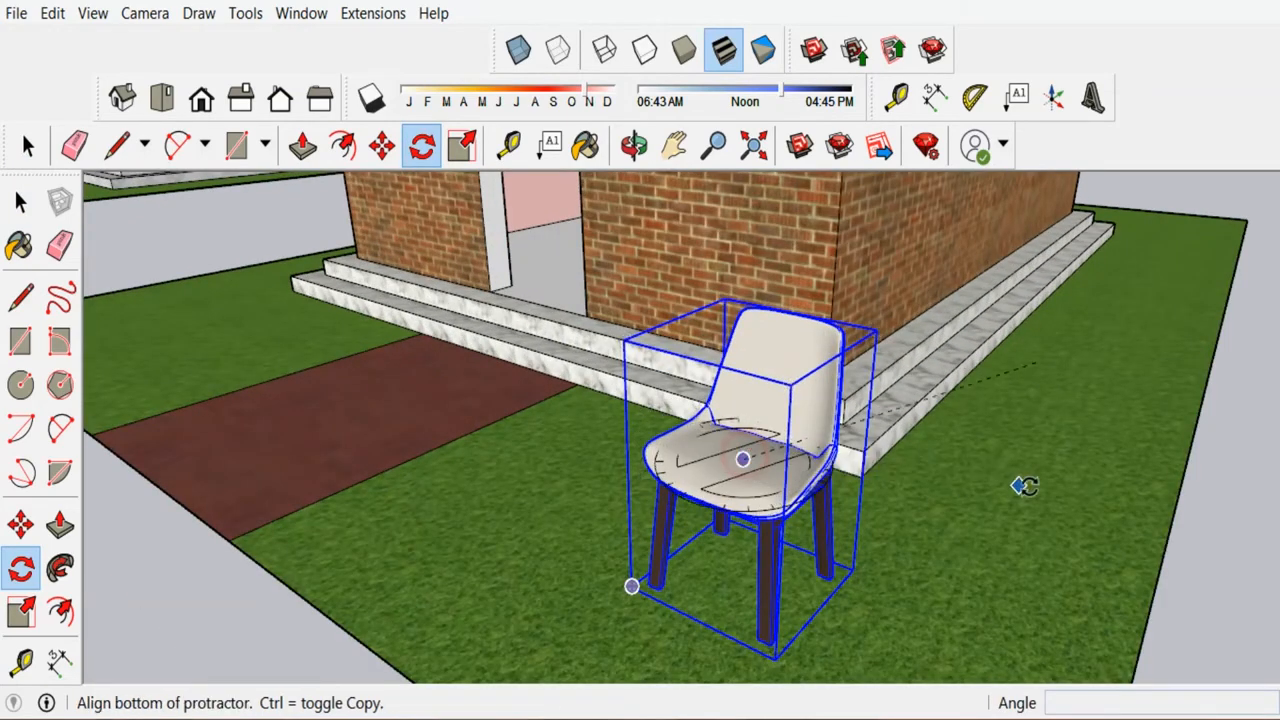
left_click(1081, 491)
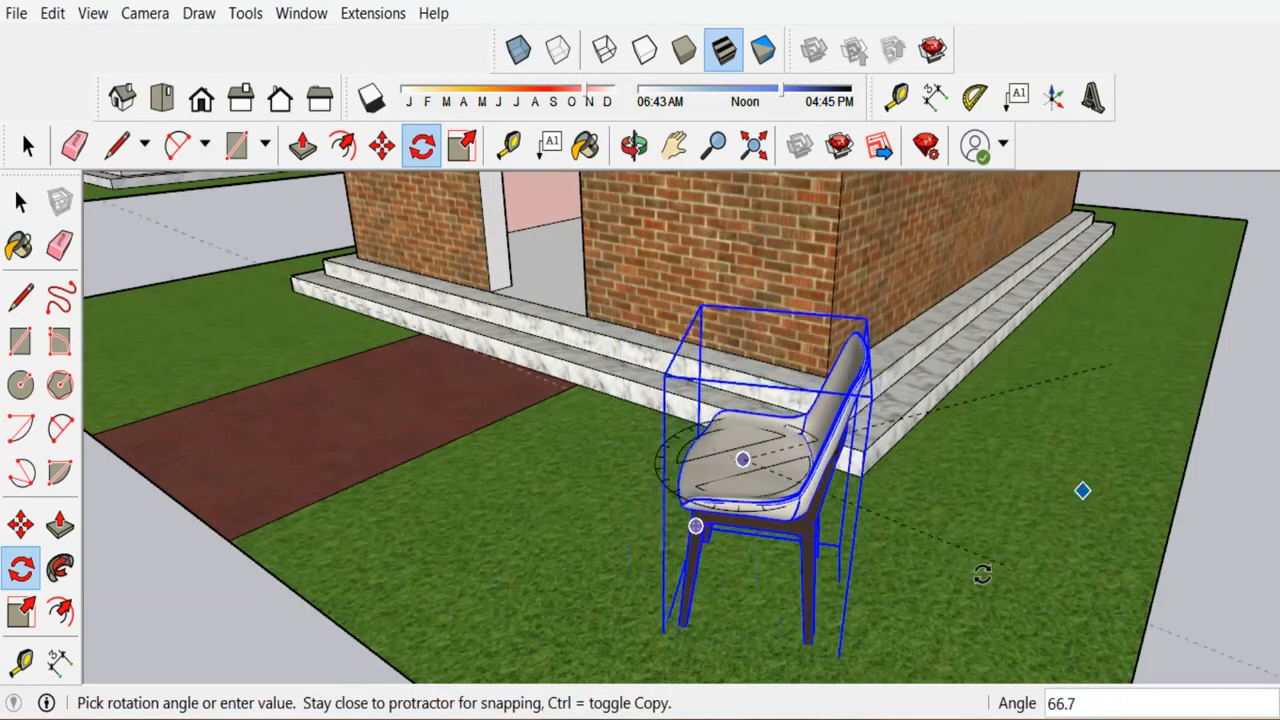
left_click(866, 591)
scroll(857, 589, "down", 5)
scroll(848, 585, "down", 4)
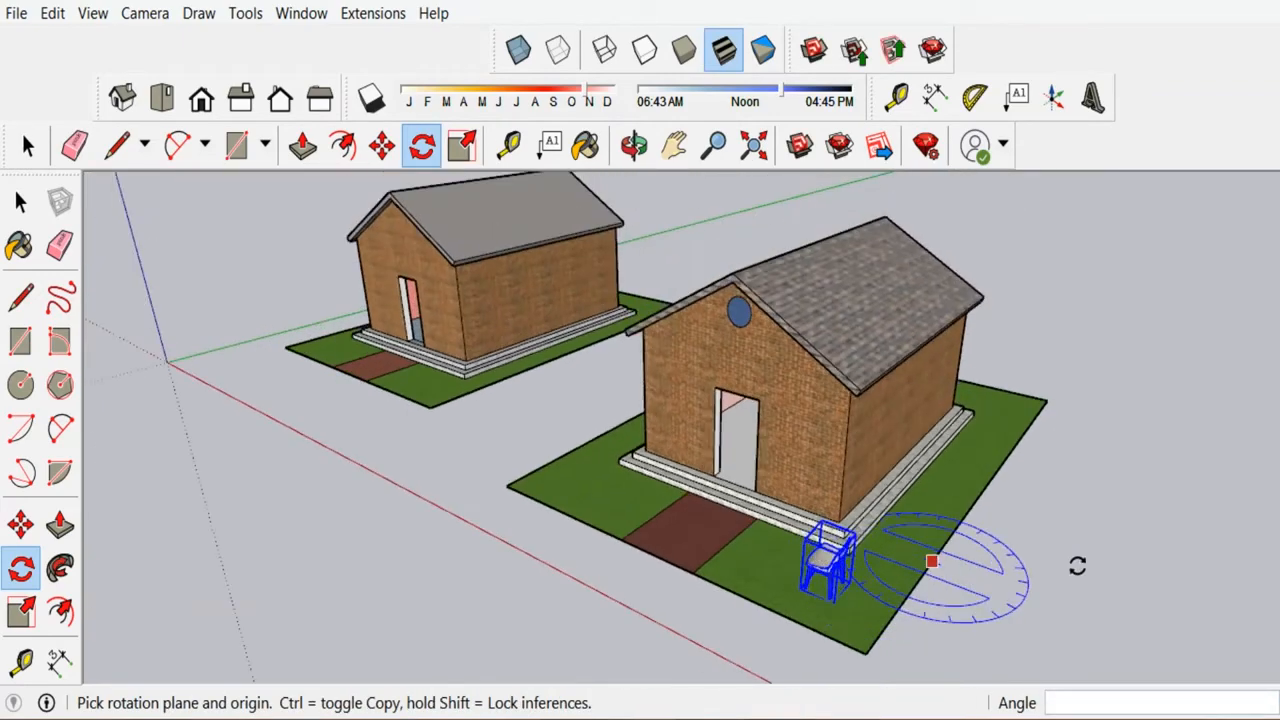
left_click(22, 203)
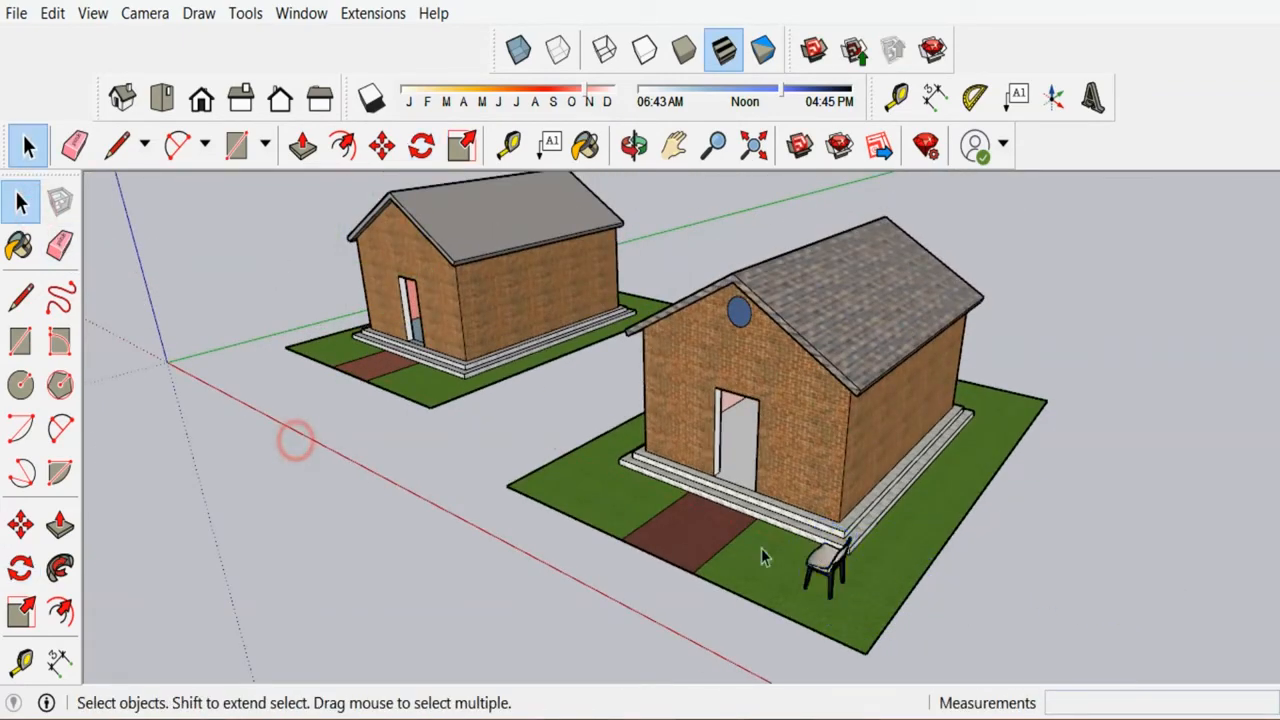
Copy the chair and paste the duplicate on the lawn on the other side of the paved path.
scroll(829, 578, "up", 2)
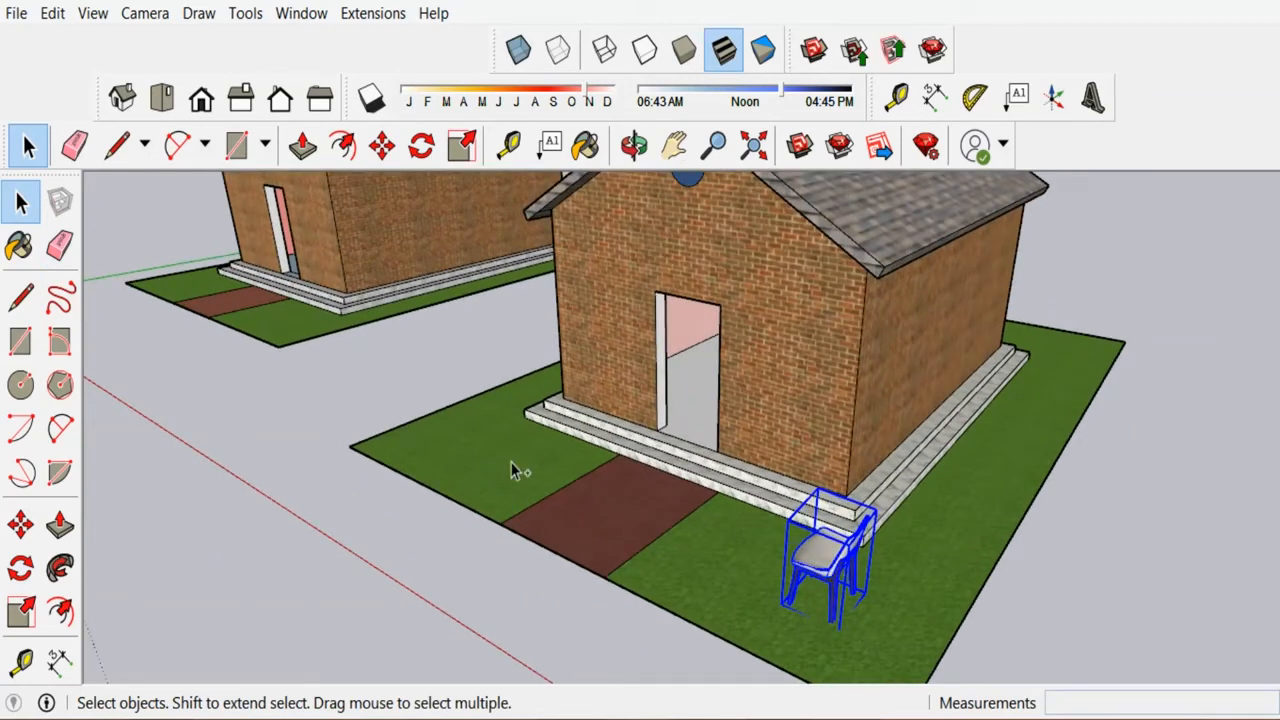
key("ctrl+v")
scroll(514, 475, "down", 2)
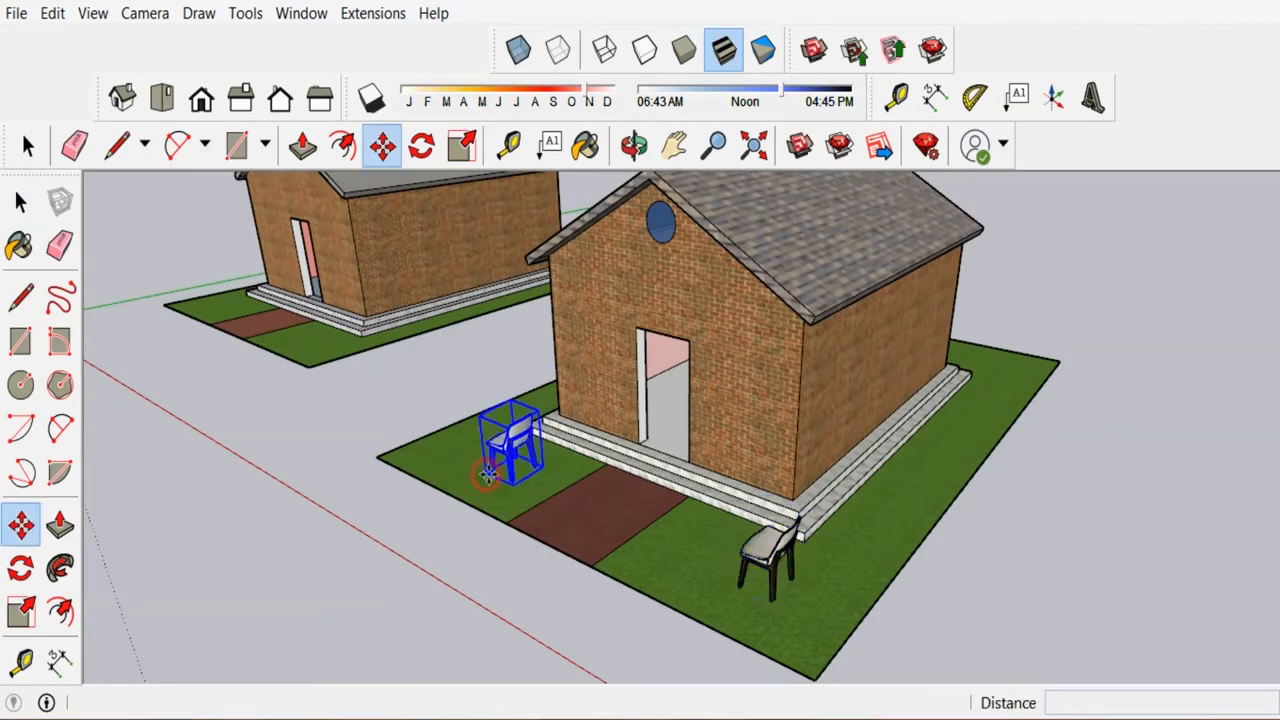
left_click(487, 474)
Try flipping the copied chair along the component's blue axis, and undo the flip.
scroll(500, 458, "up", 5)
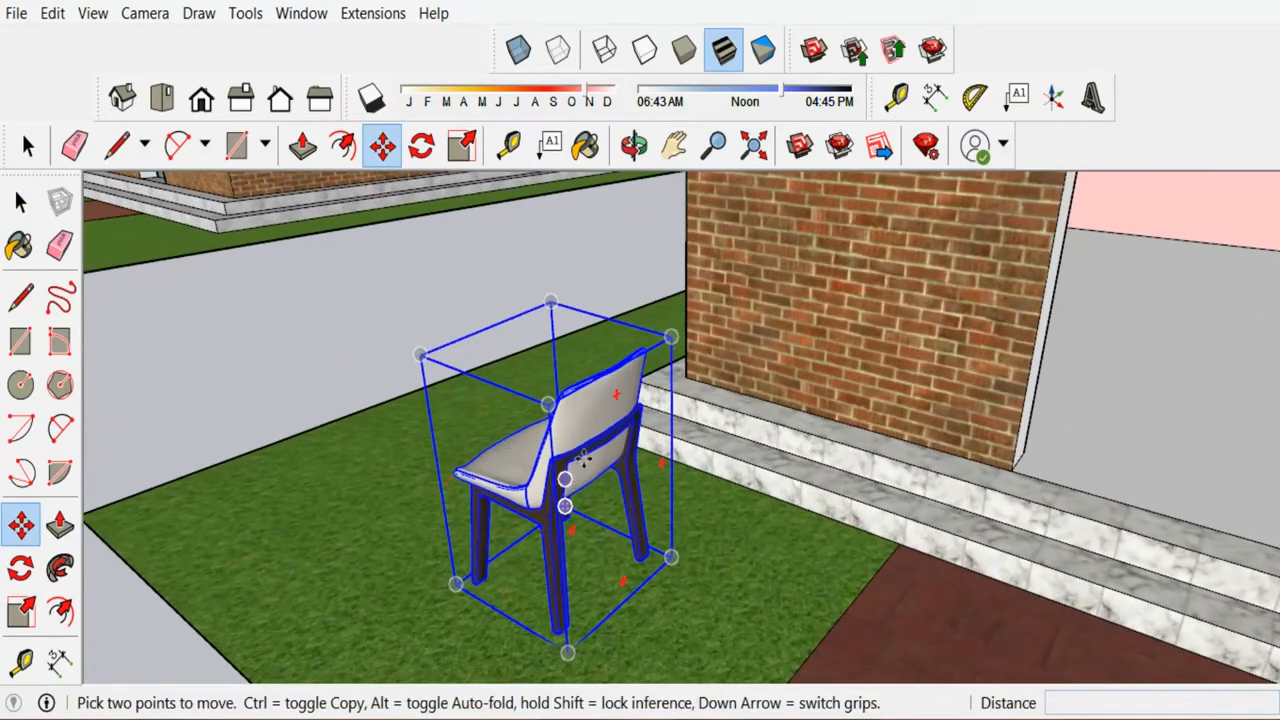
right_click(530, 449)
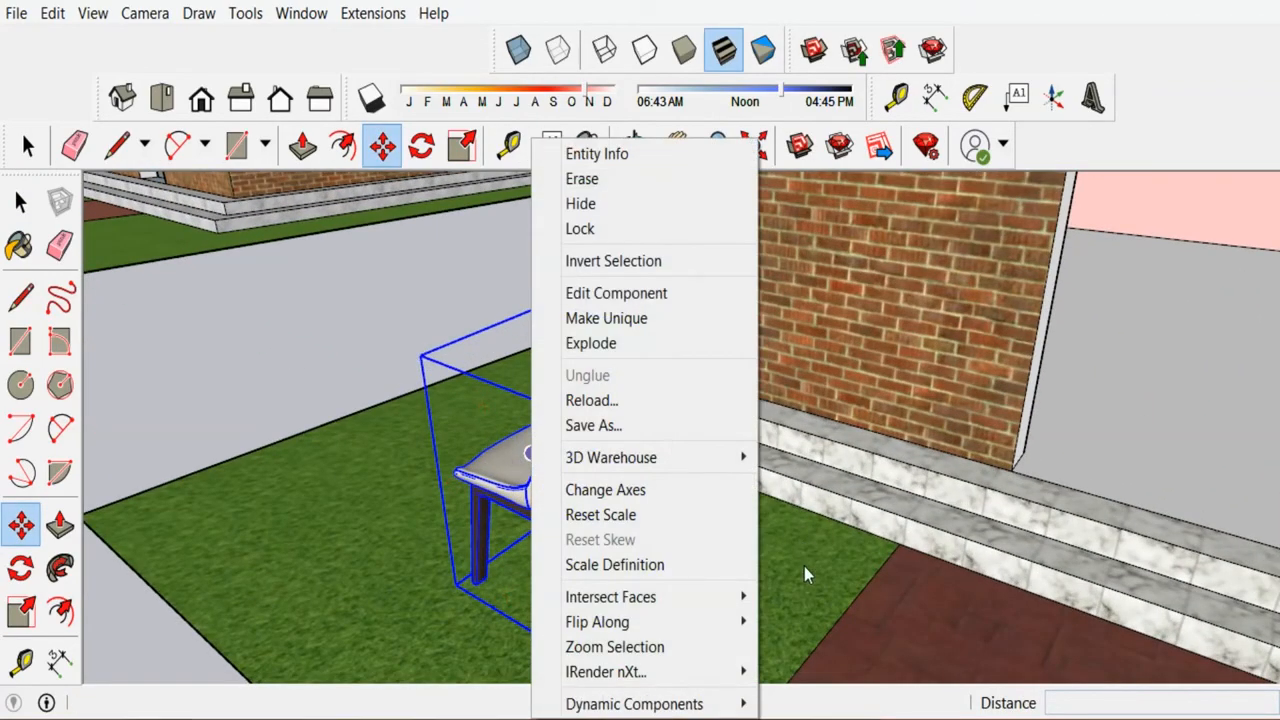
mouse_move(723, 622)
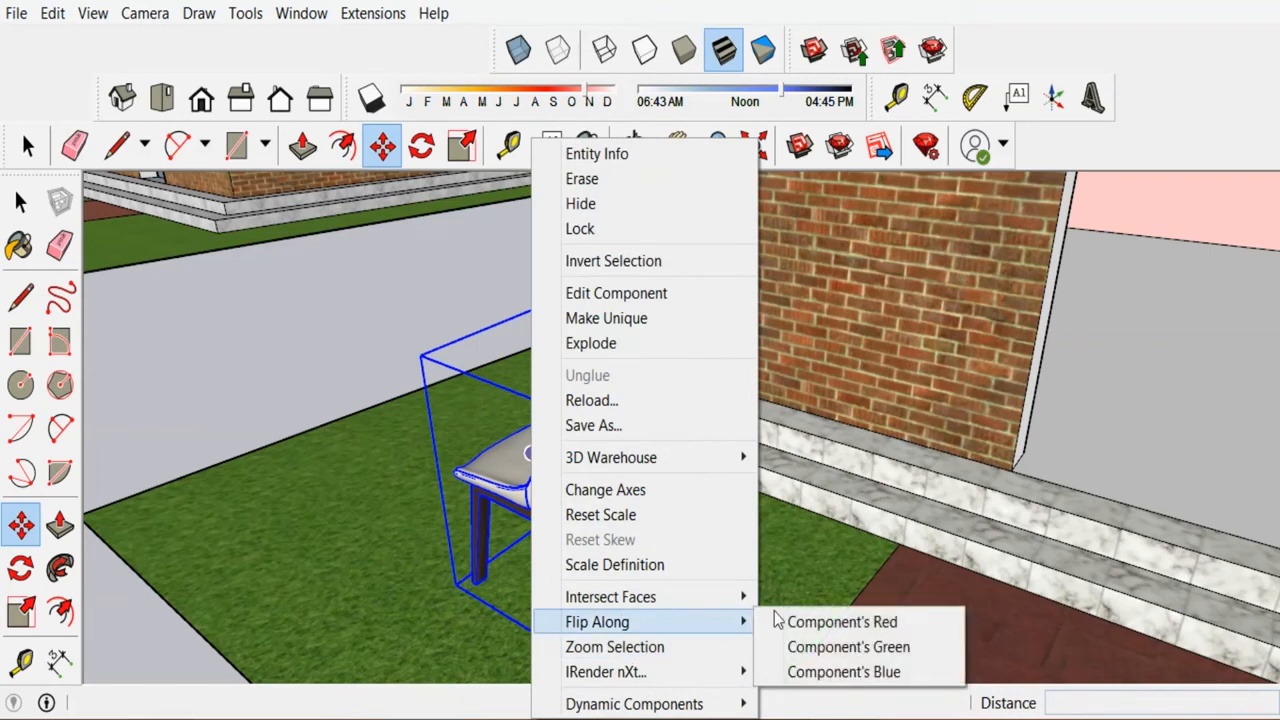
left_click(866, 674)
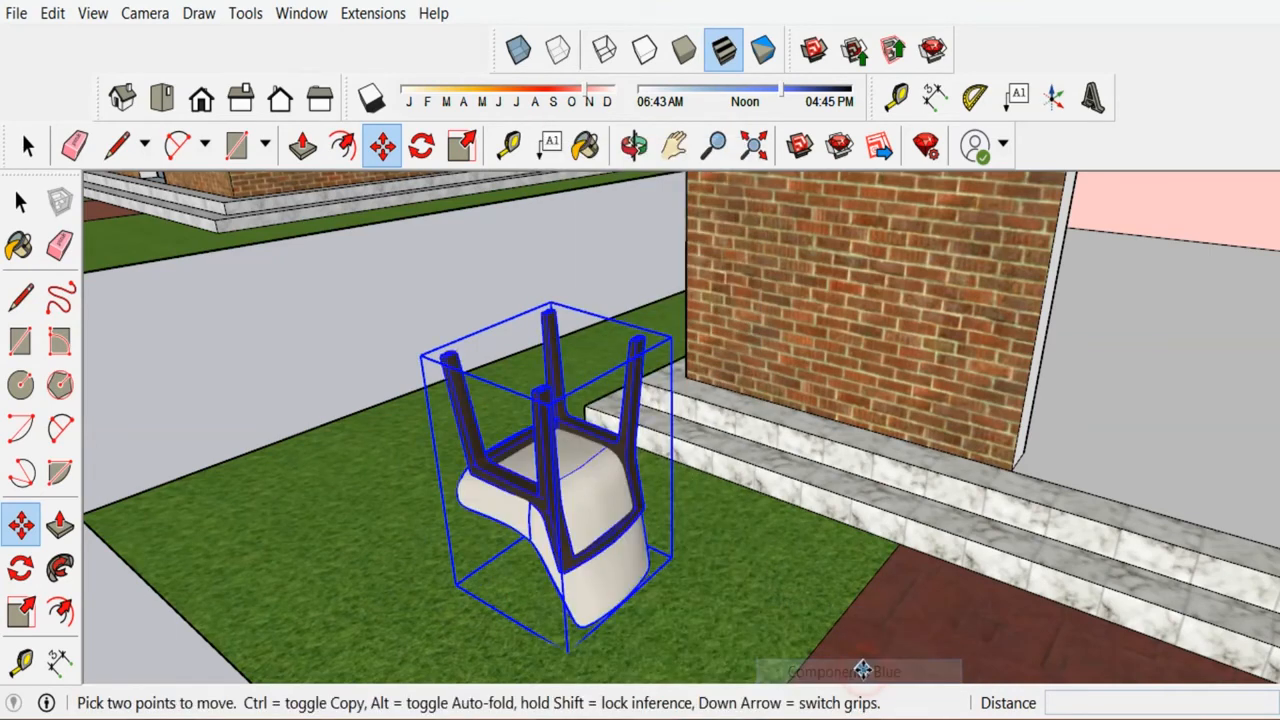
key("ctrl+z")
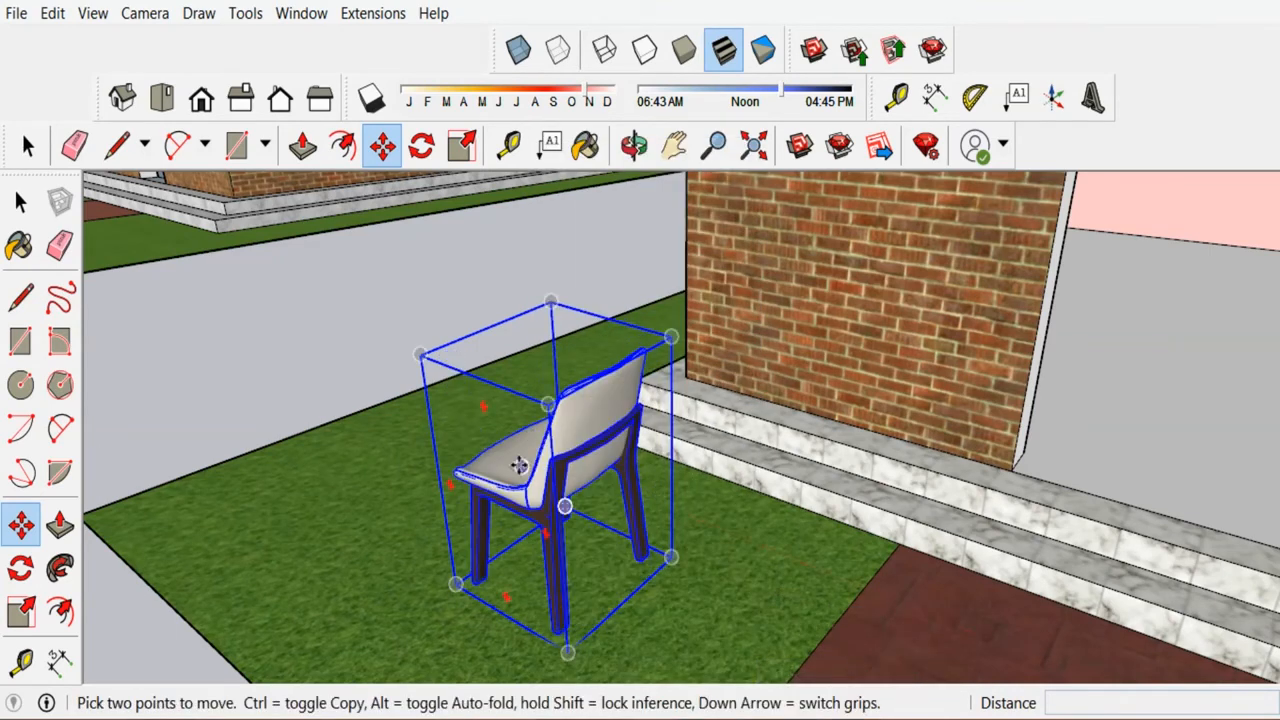
Flip the copied chair along the component's red axis and along its green axis.
right_click(519, 465)
mouse_move(729, 624)
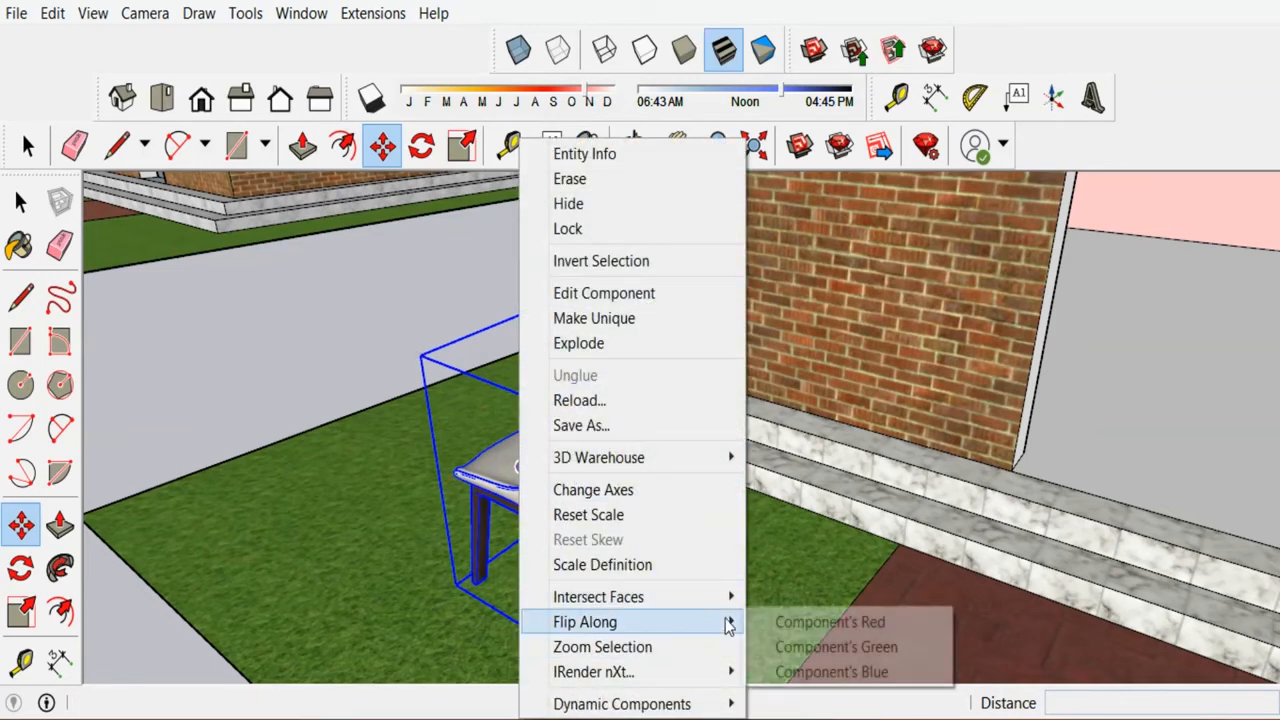
left_click(806, 621)
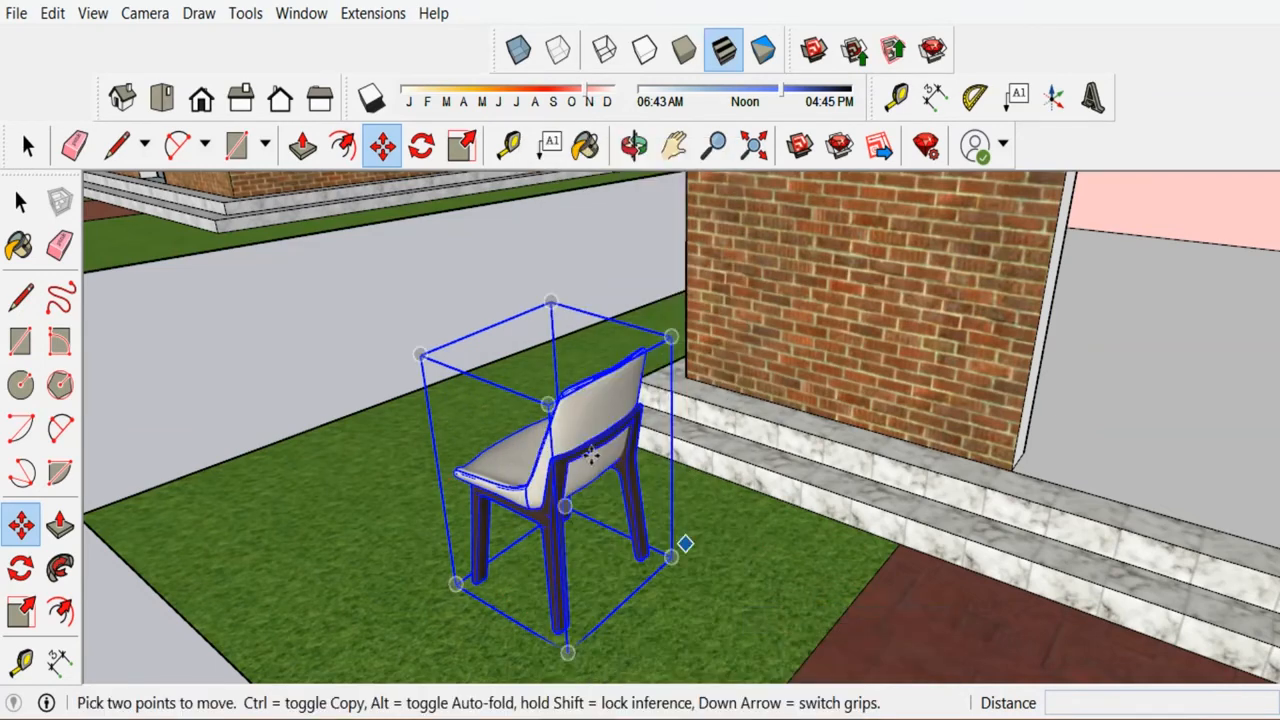
right_click(525, 462)
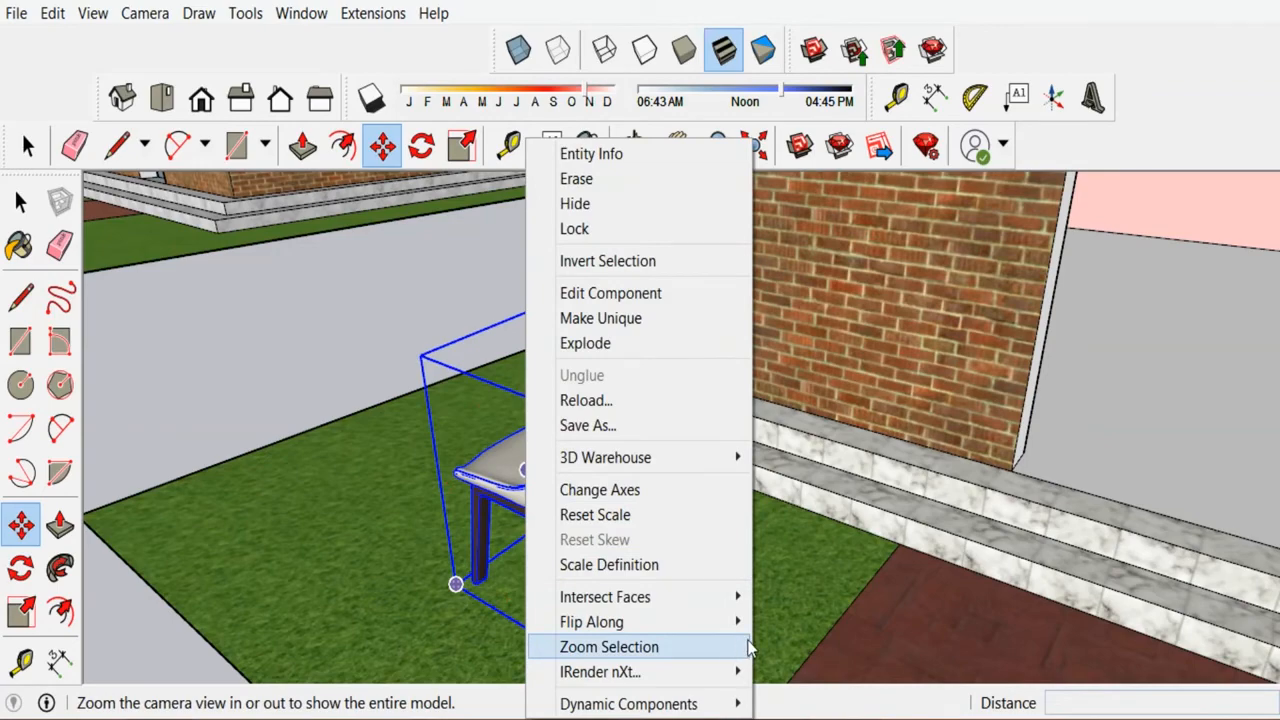
mouse_move(731, 621)
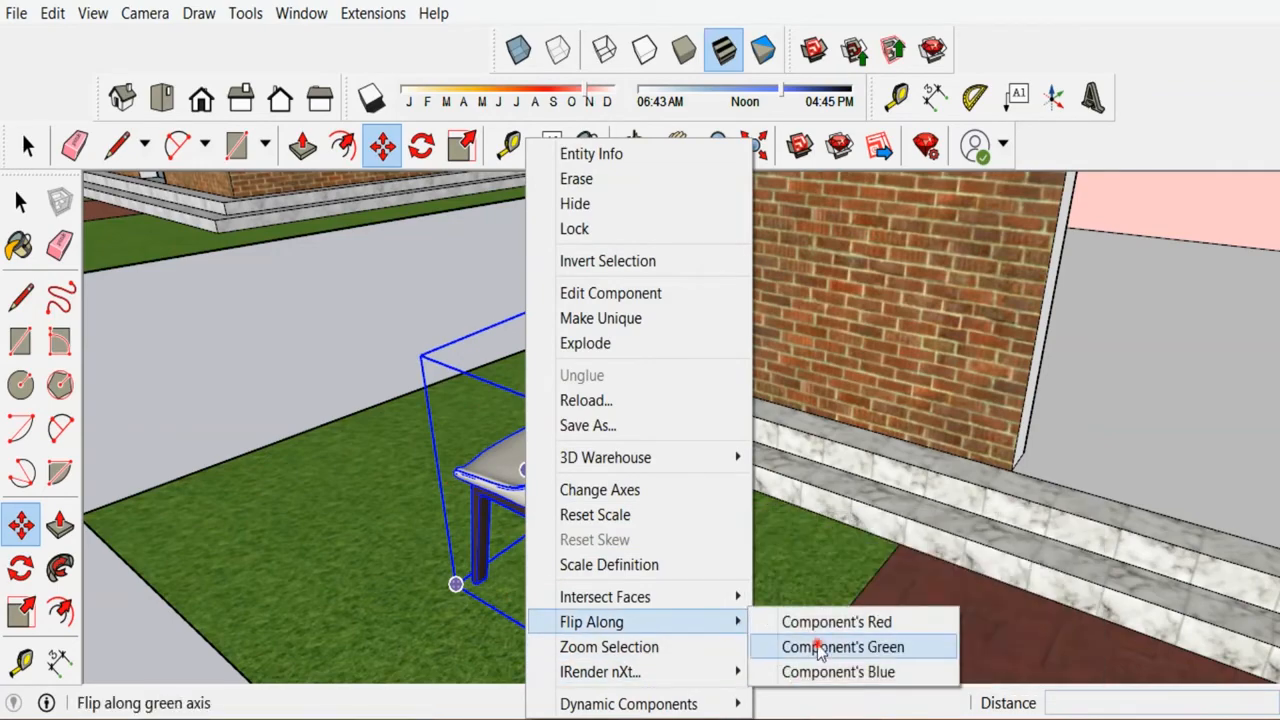
left_click(818, 648)
scroll(588, 460, "down", 5)
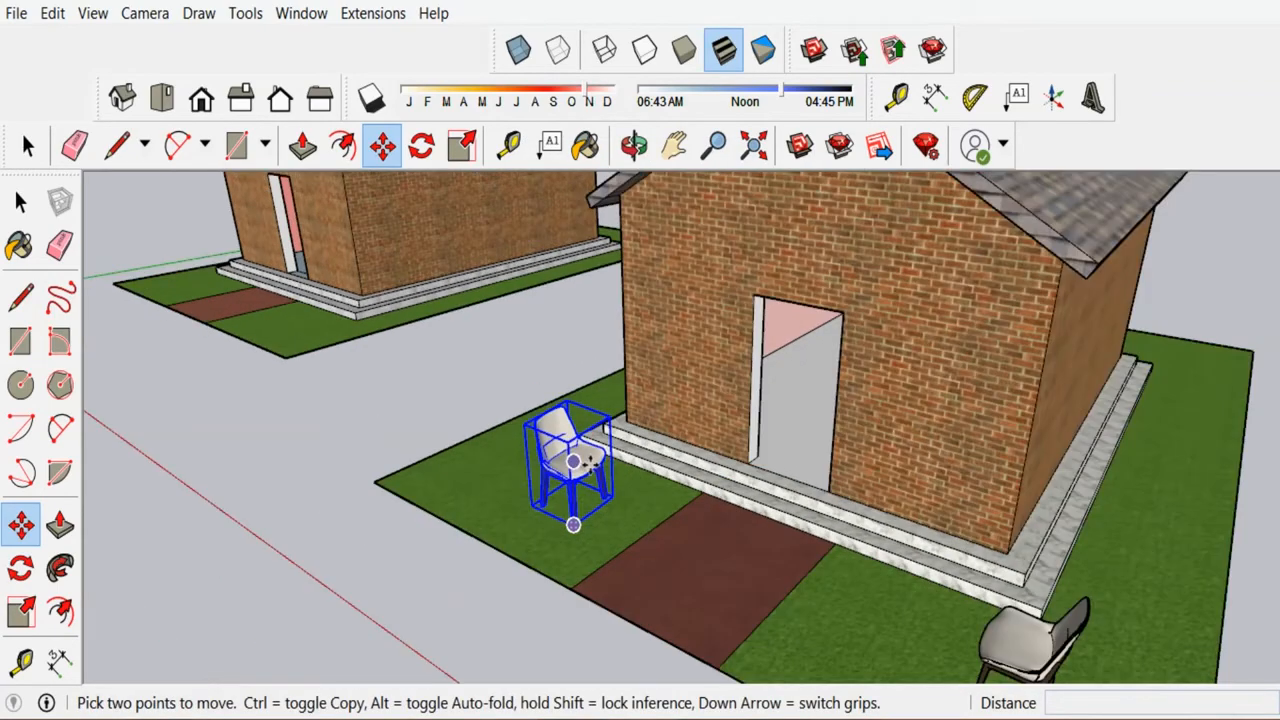
scroll(590, 462, "down", 3)
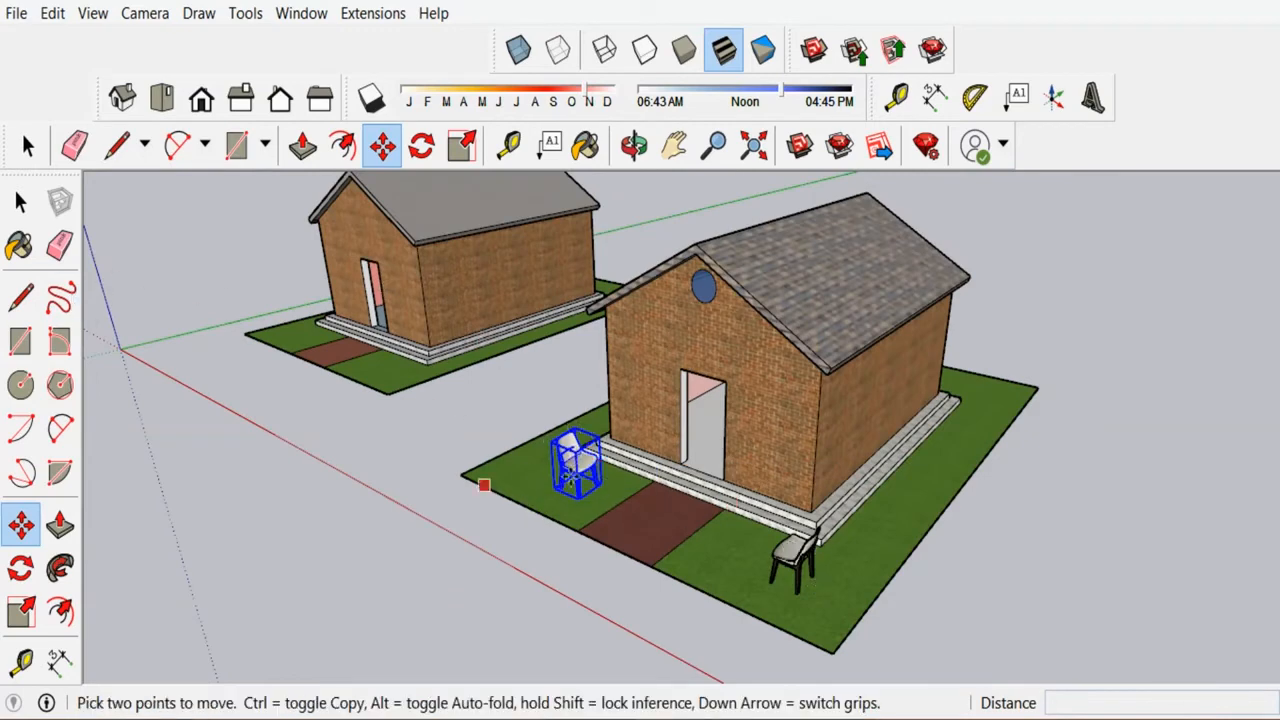
scroll(484, 485, "up", 3)
left_click(21, 201)
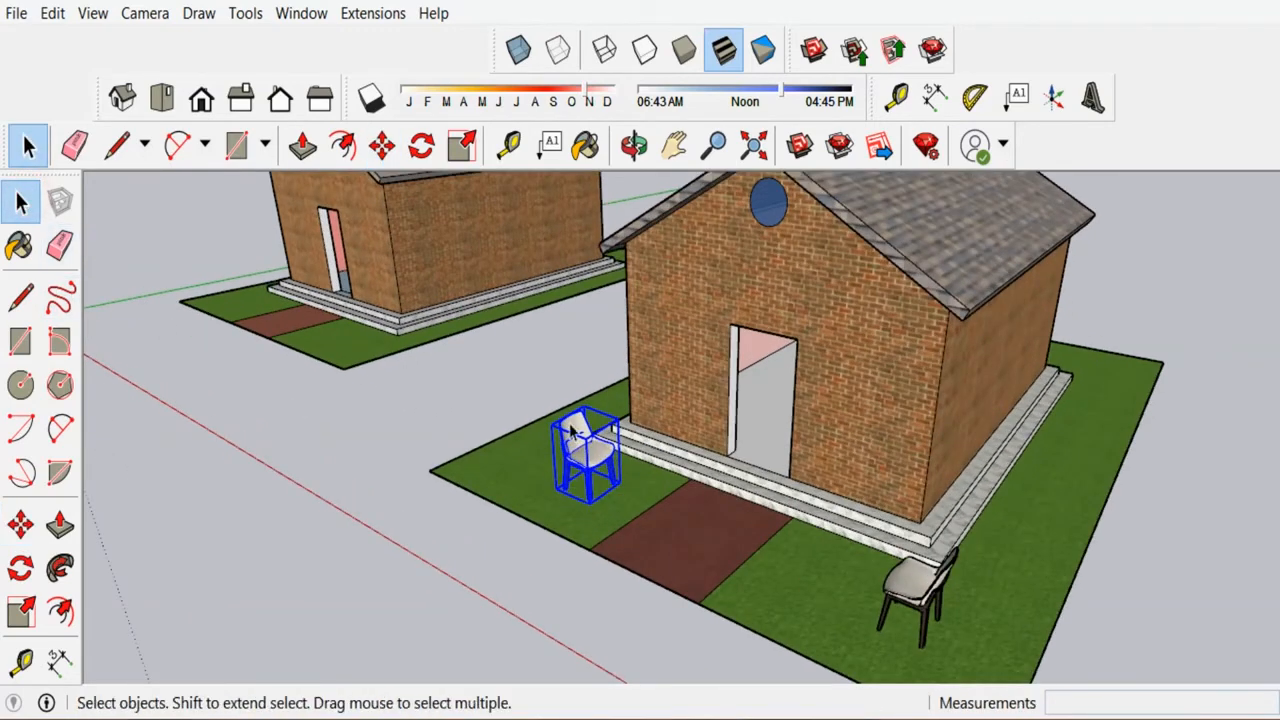
scroll(585, 450, "up", 2)
scroll(593, 510, "down", 2)
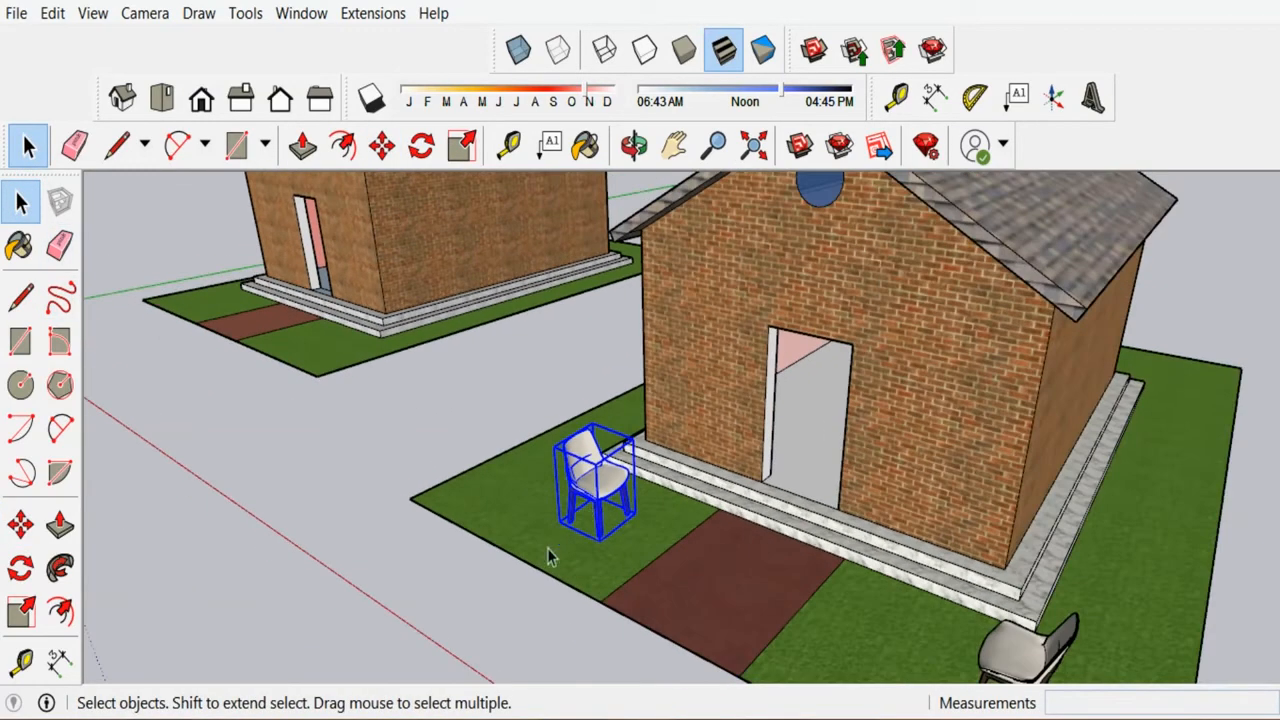
Open 3D Warehouse and search its models for "table".
left_click(812, 52)
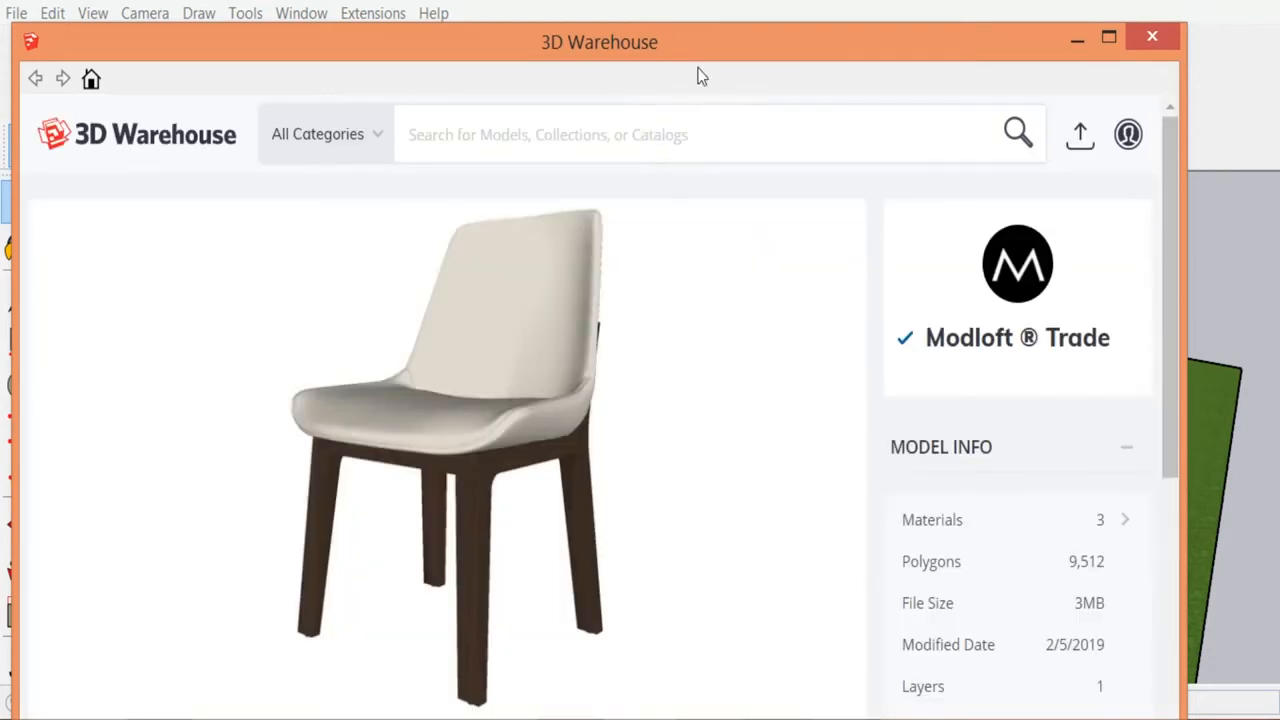
type("TAB")
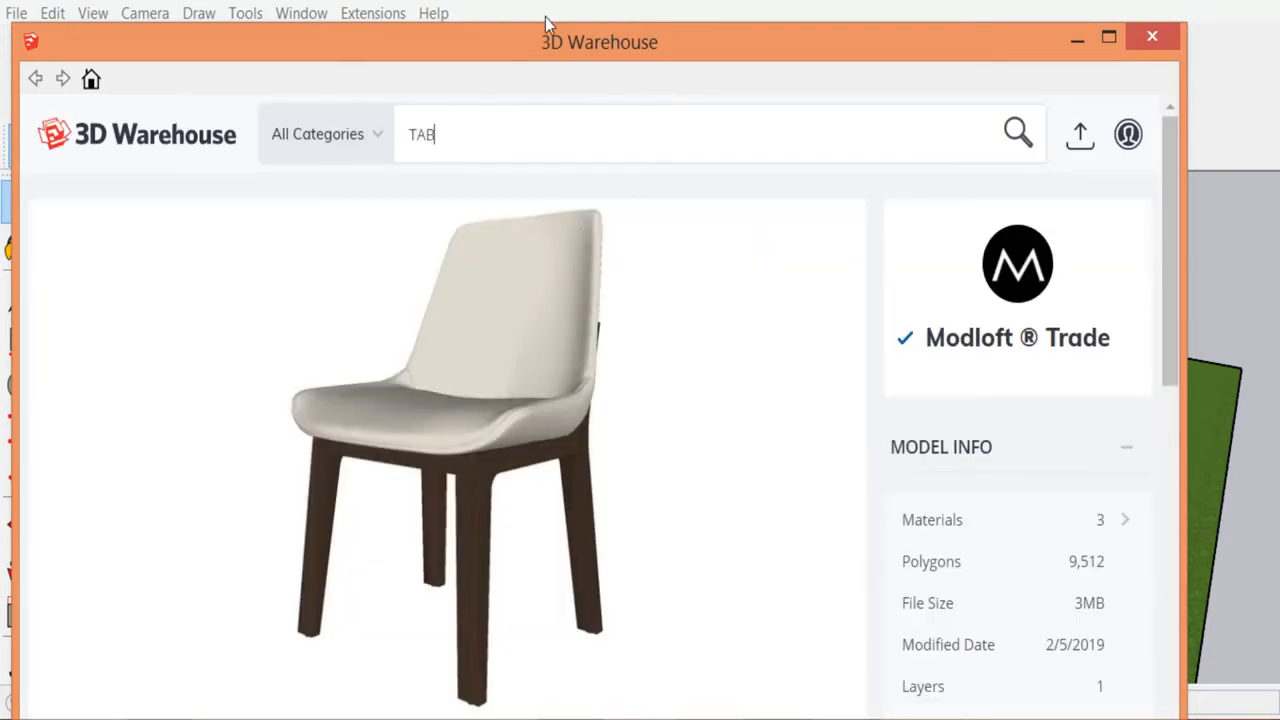
type("LE")
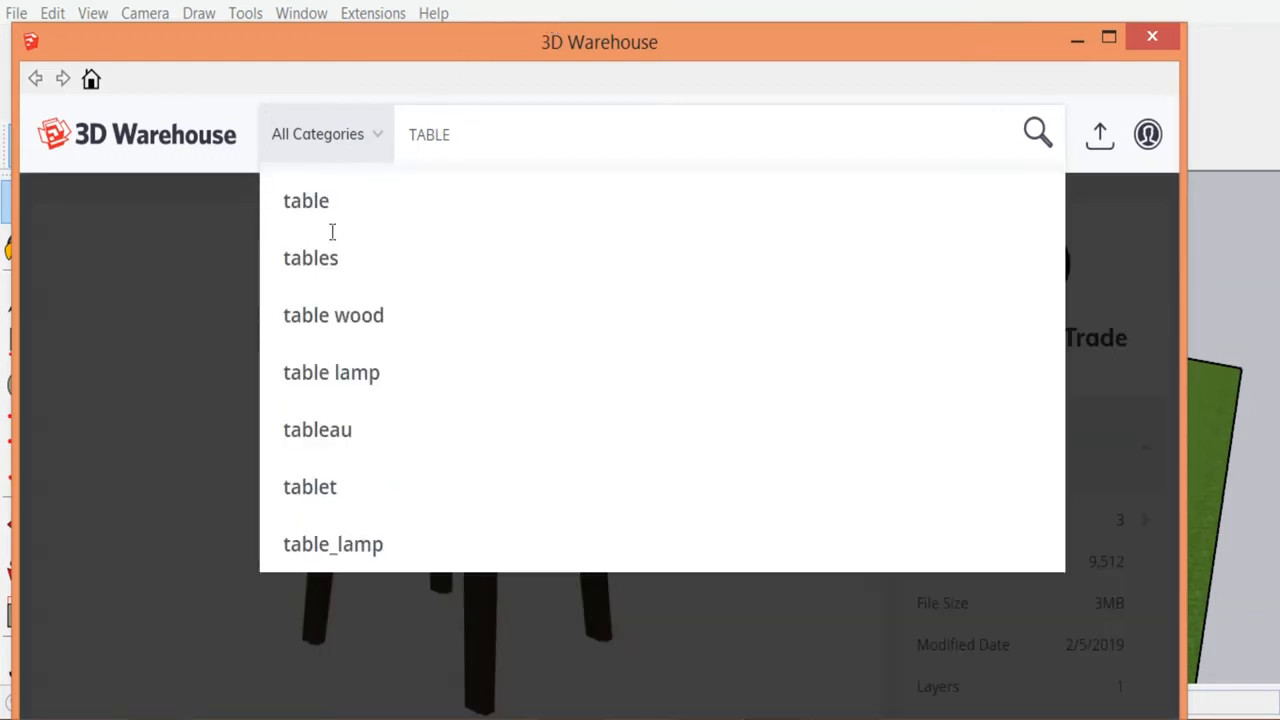
left_click(332, 228)
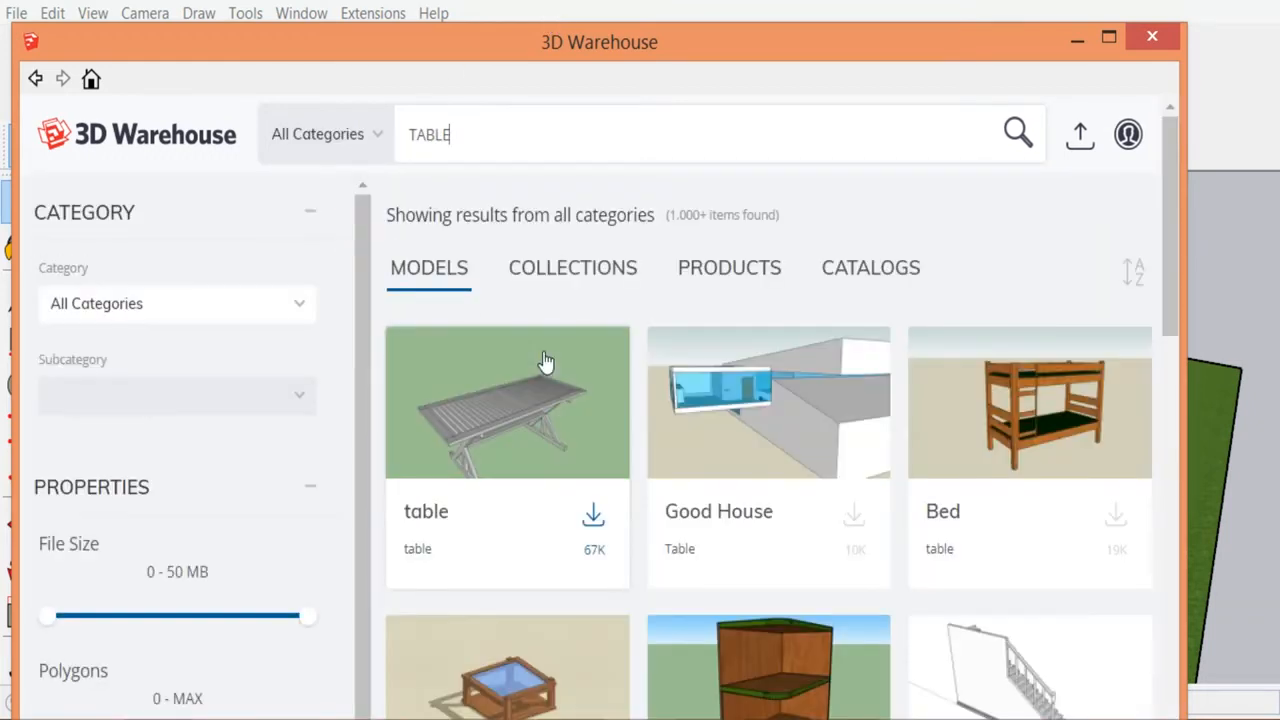
Download the first "table" result directly into the model and place it on the lawn between the paved path and the copied chair.
left_click(539, 428)
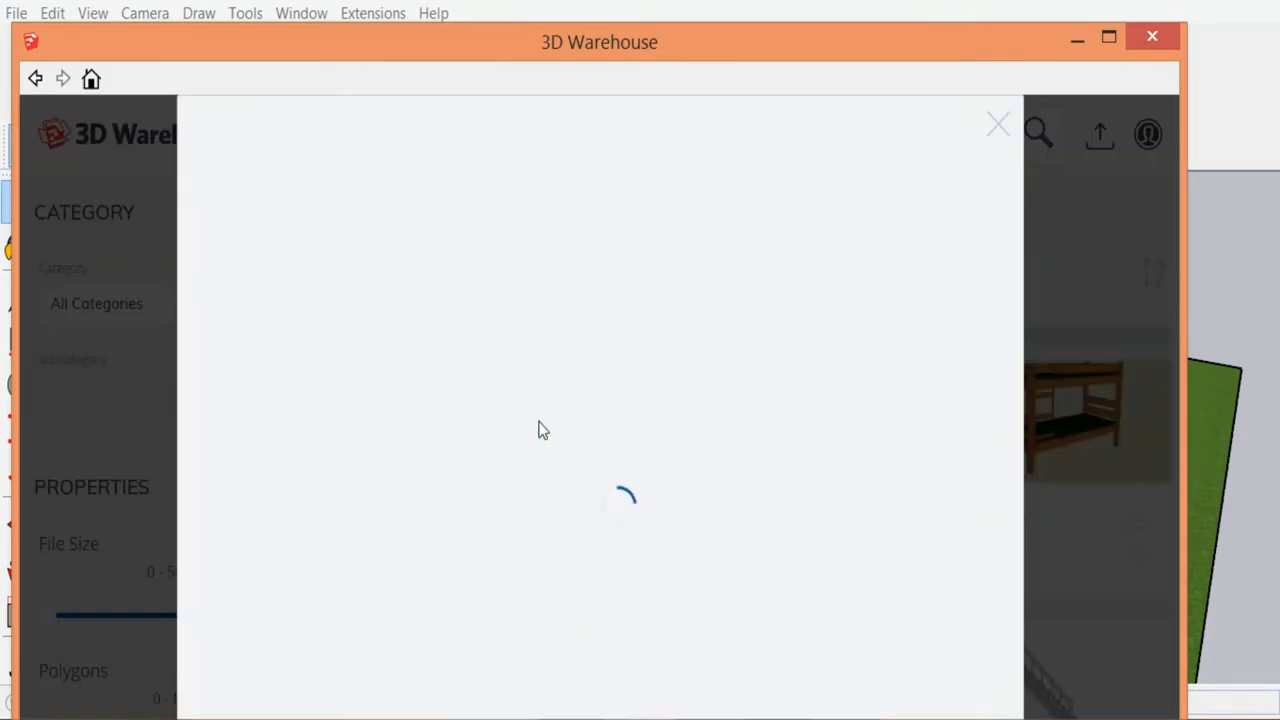
left_click(767, 602)
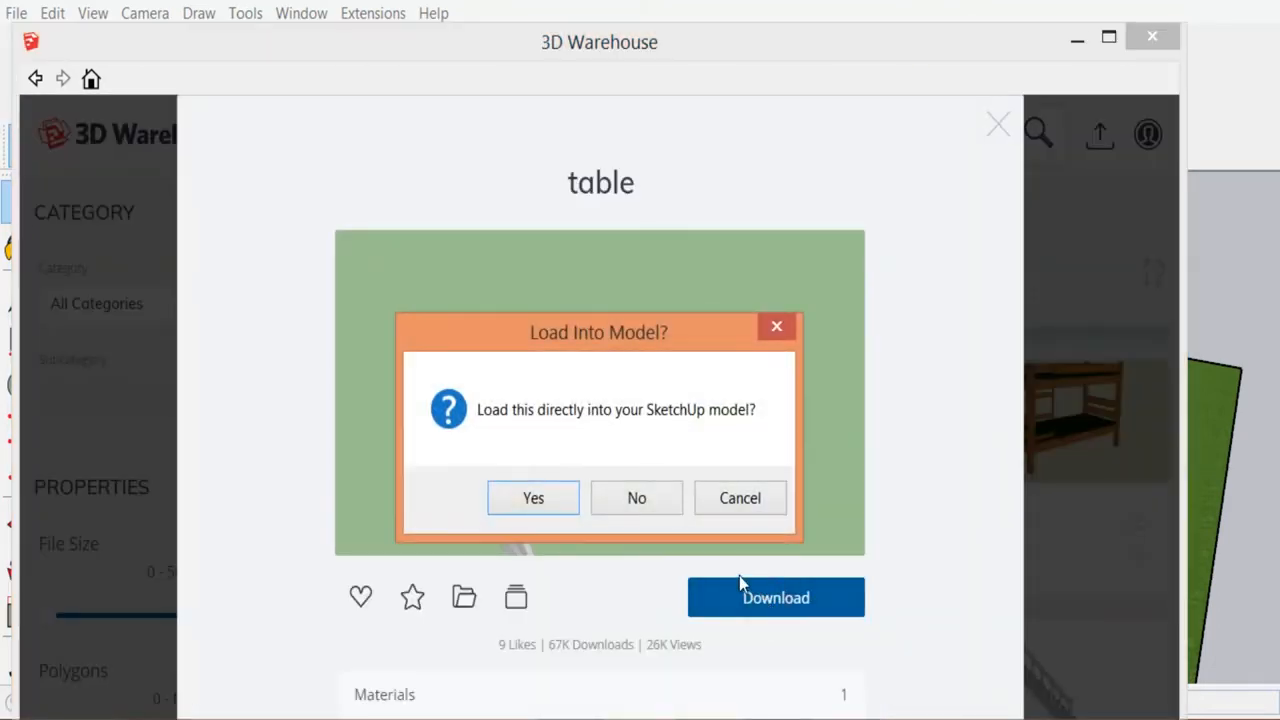
left_click(540, 498)
scroll(580, 500, "down", 4)
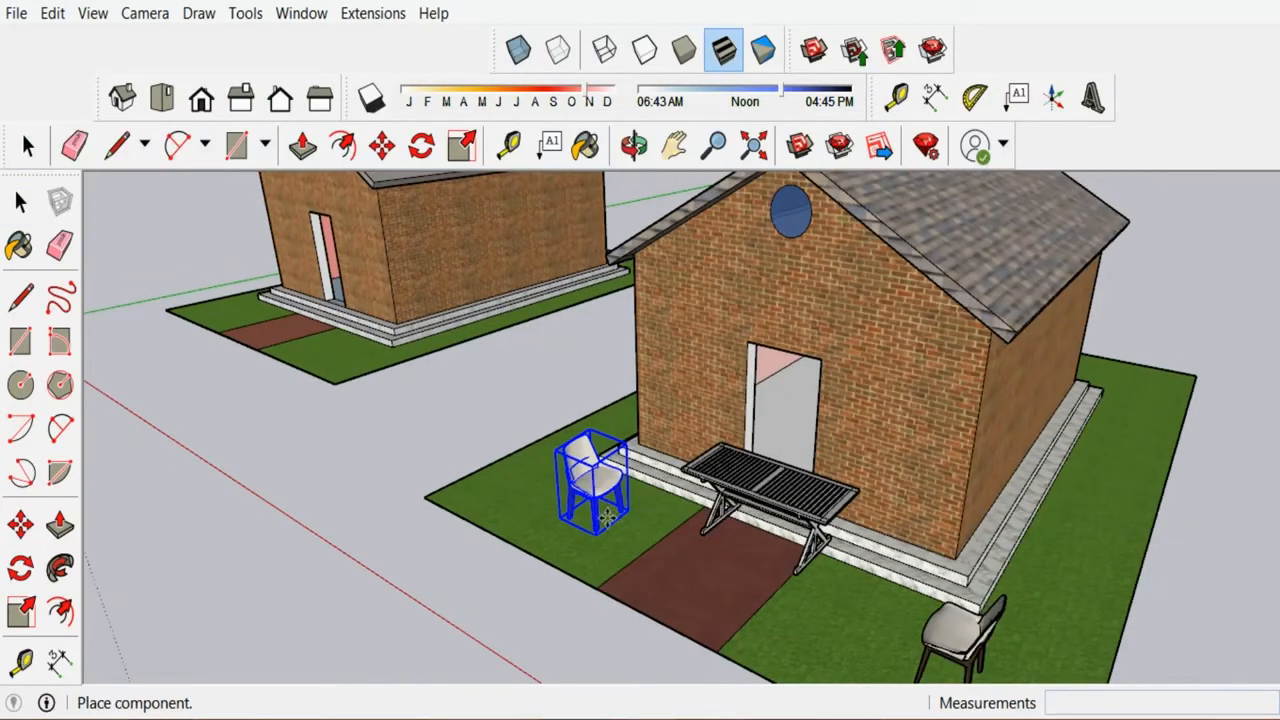
scroll(634, 550, "up", 3)
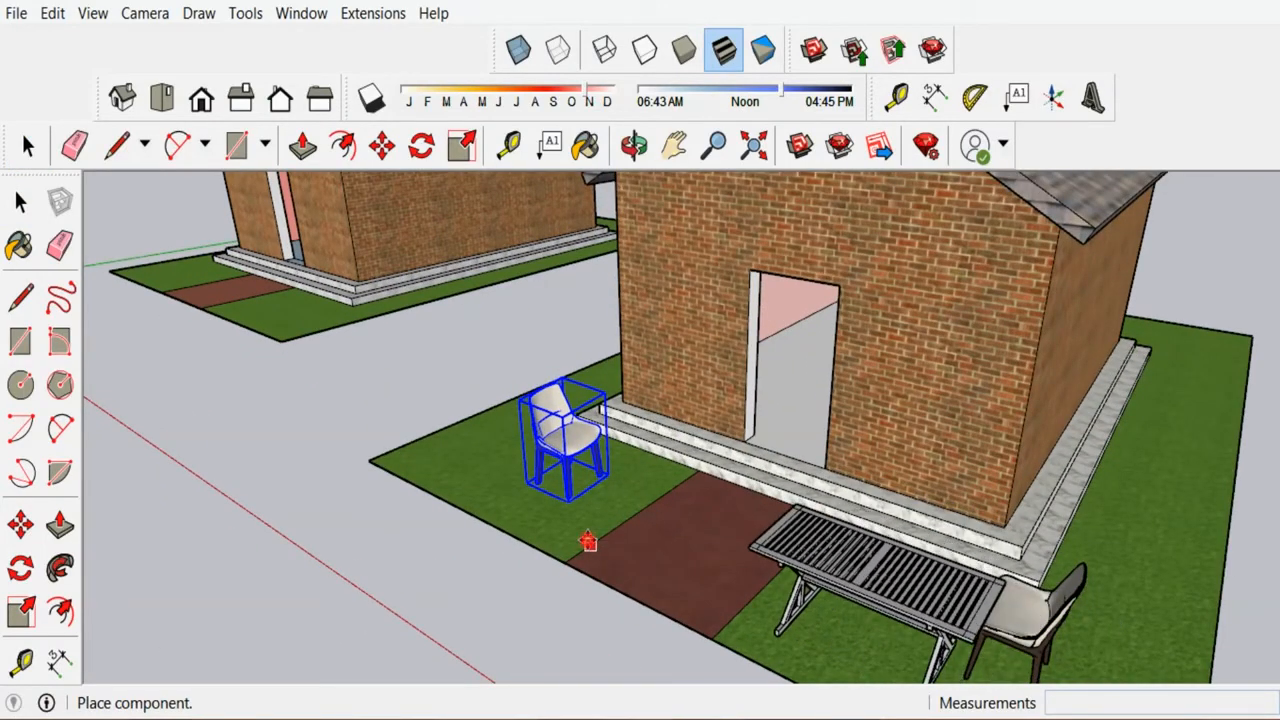
left_click(590, 541)
scroll(760, 520, "down", 3)
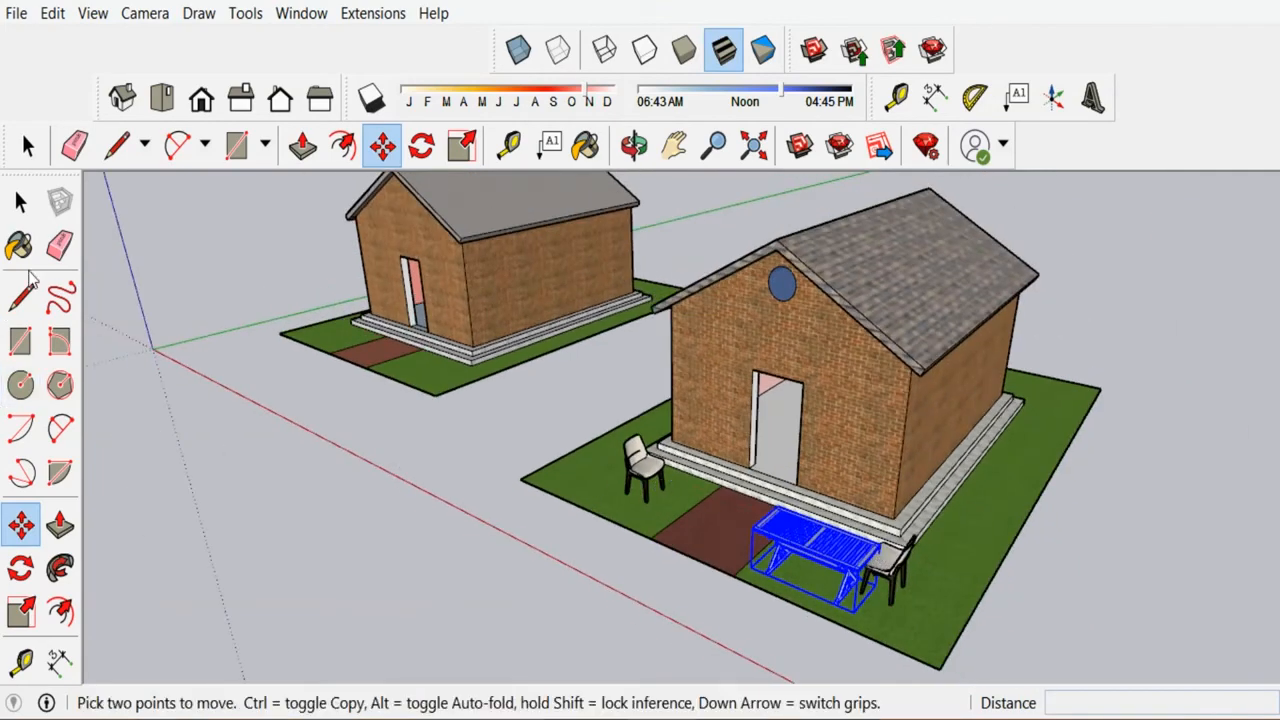
Move the chair next to the table about 0.75 m across the lawn, clear of the table's end.
left_click(21, 202)
scroll(615, 570, "up", 3)
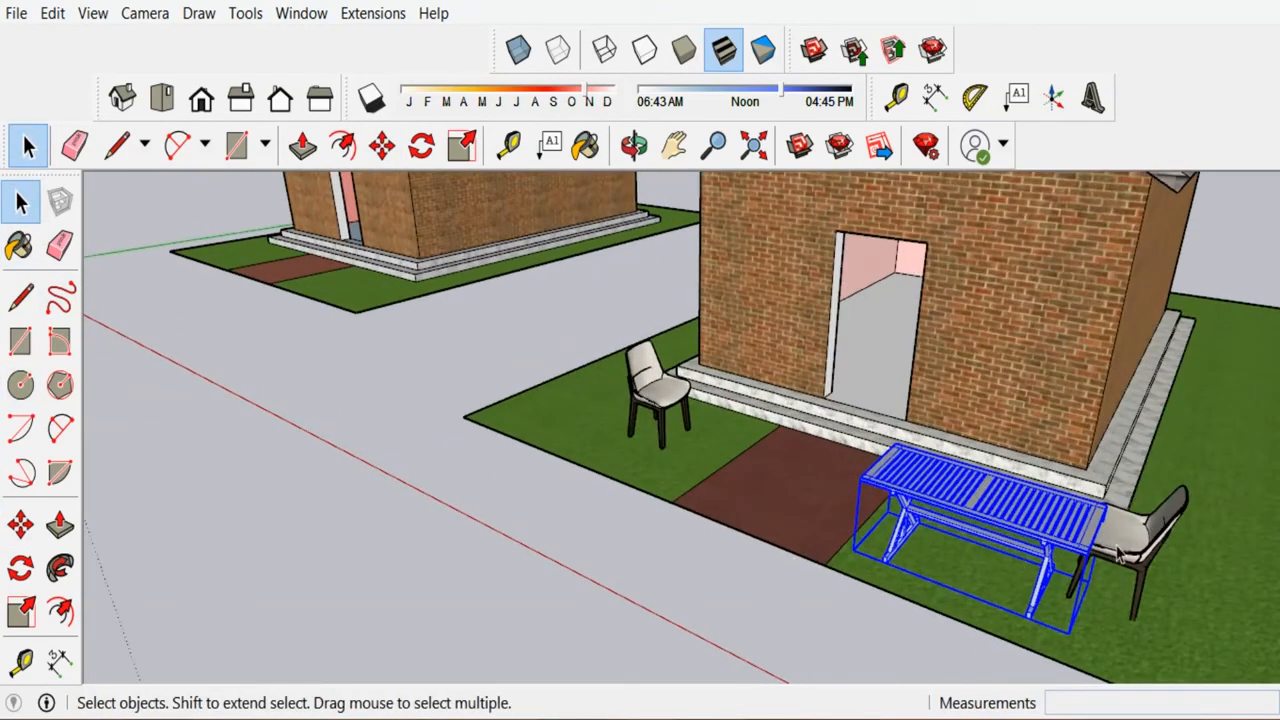
left_click(1128, 540)
scroll(1105, 572, "down", 3)
scroll(1090, 600, "up", 8)
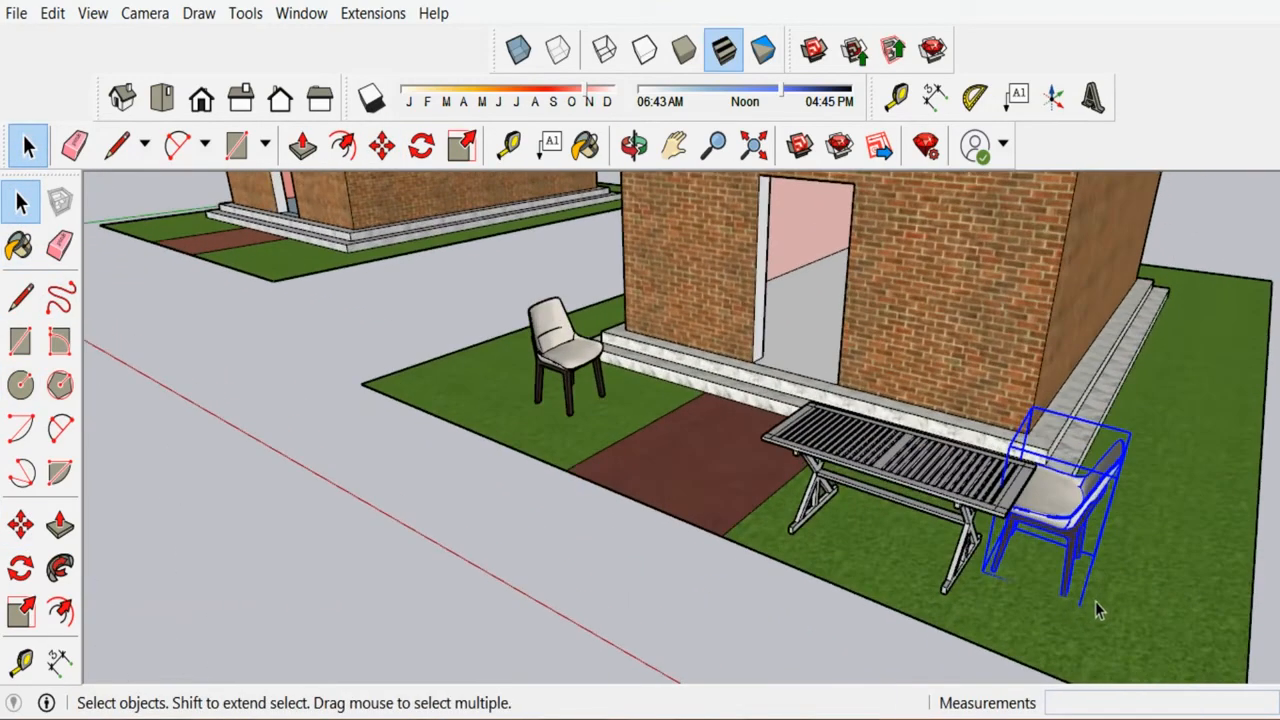
left_click(20, 525)
left_click(903, 524)
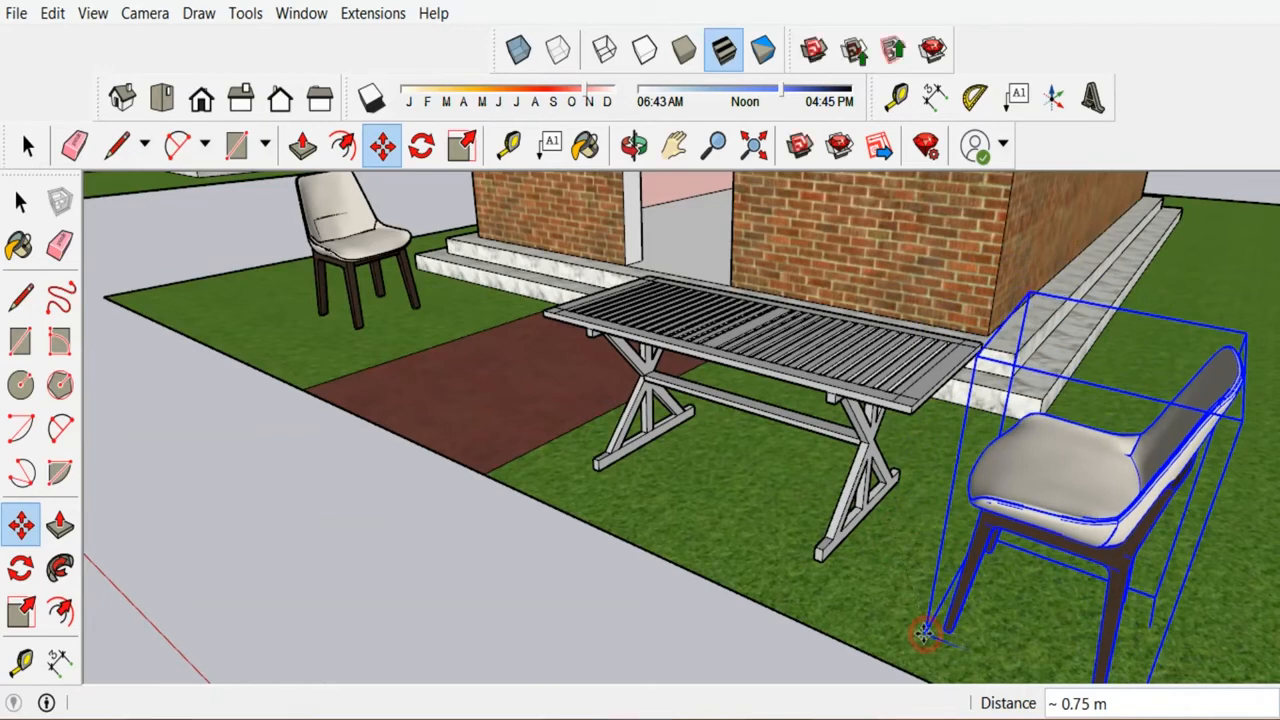
left_click(928, 632)
scroll(813, 640, "down", 2)
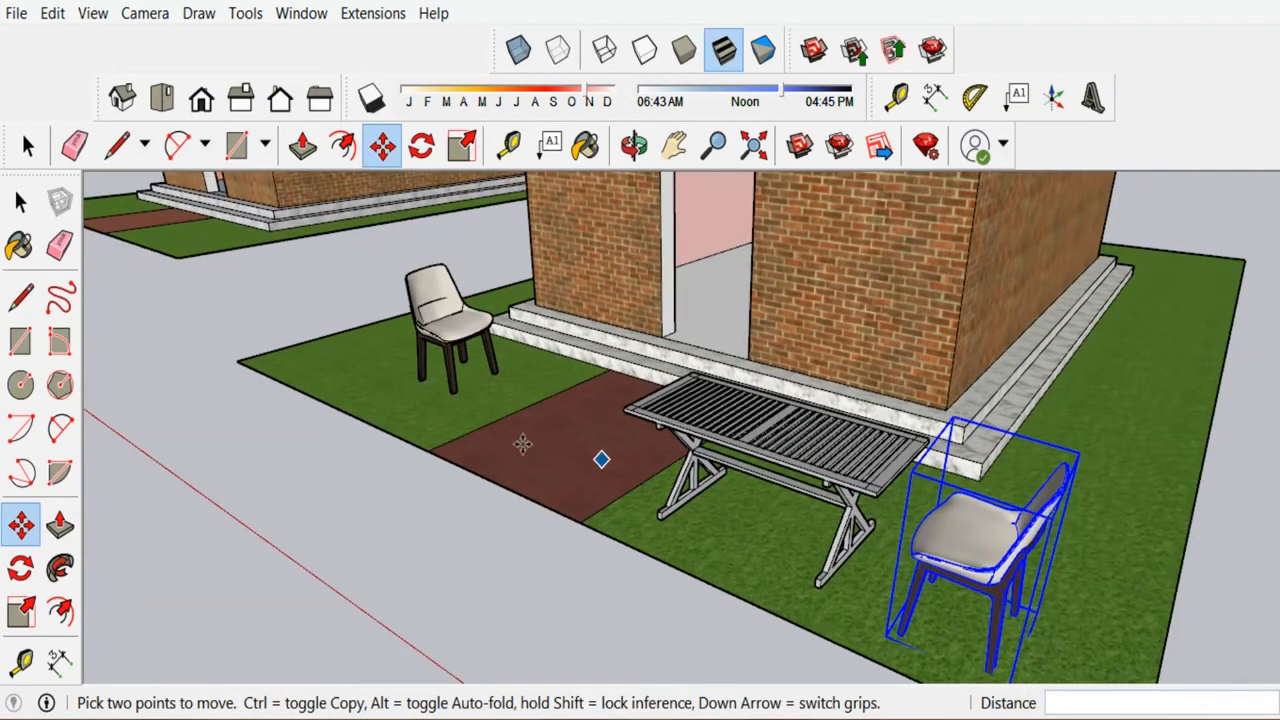
left_click(20, 567)
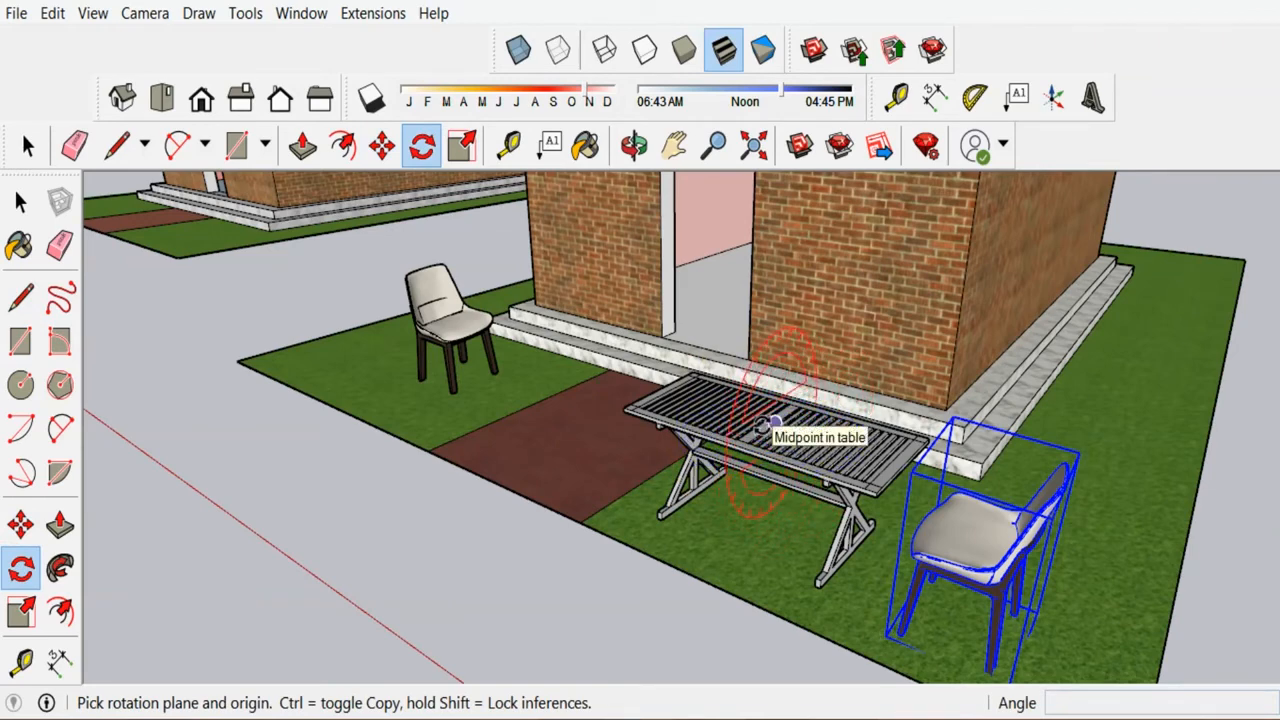
scroll(762, 423, "up", 3)
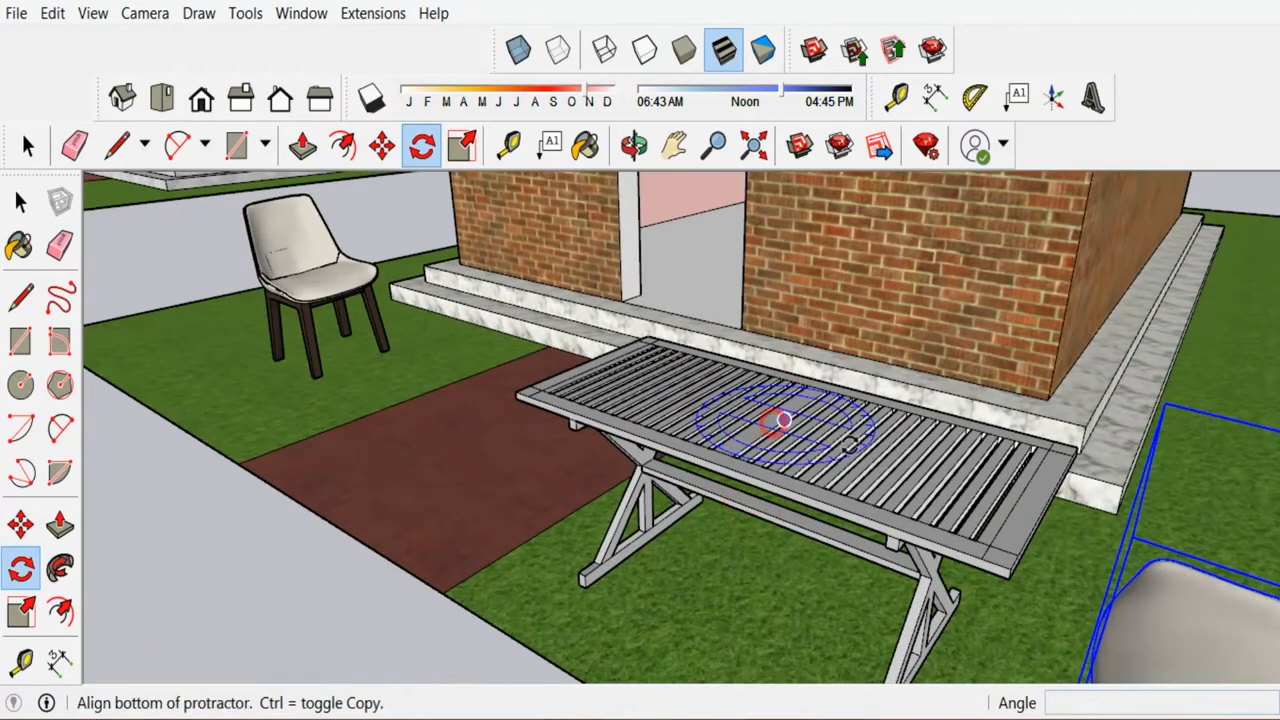
left_click(1076, 536)
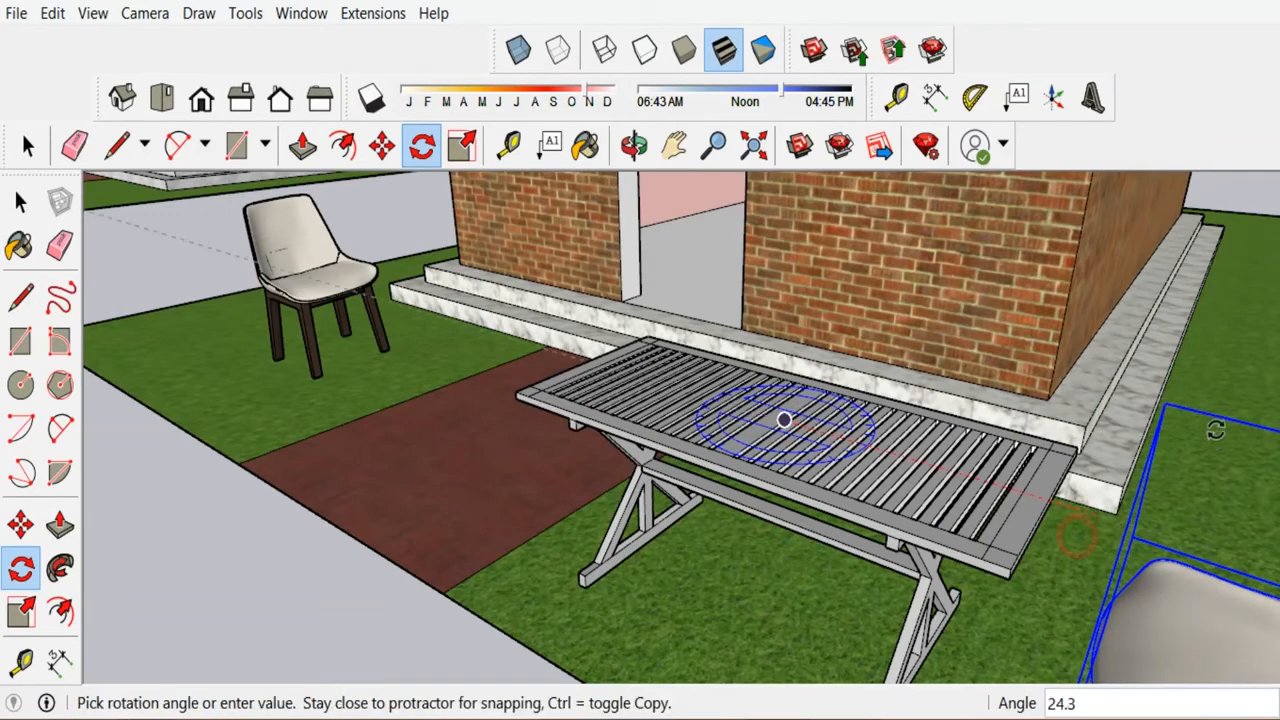
key("Escape")
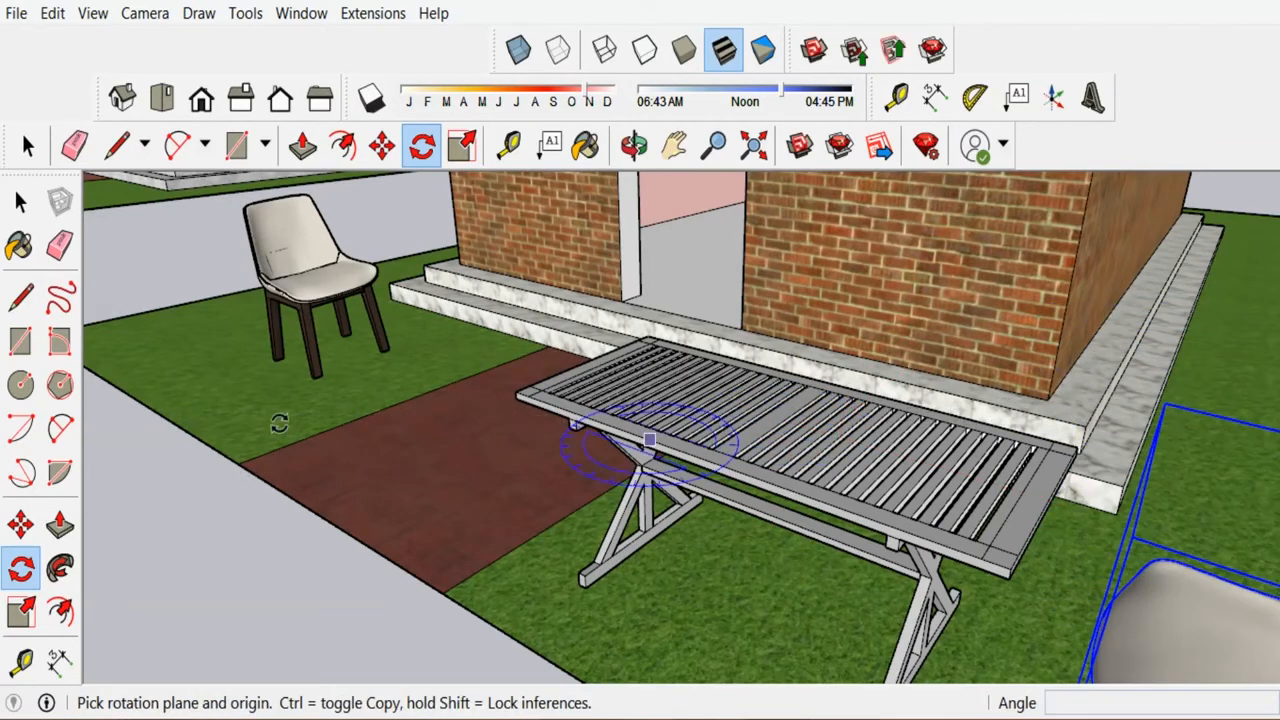
Rotate the table 90° horizontally about the centre of its top so its short end faces the lawn's front edge.
left_click(21, 200)
left_click(730, 393)
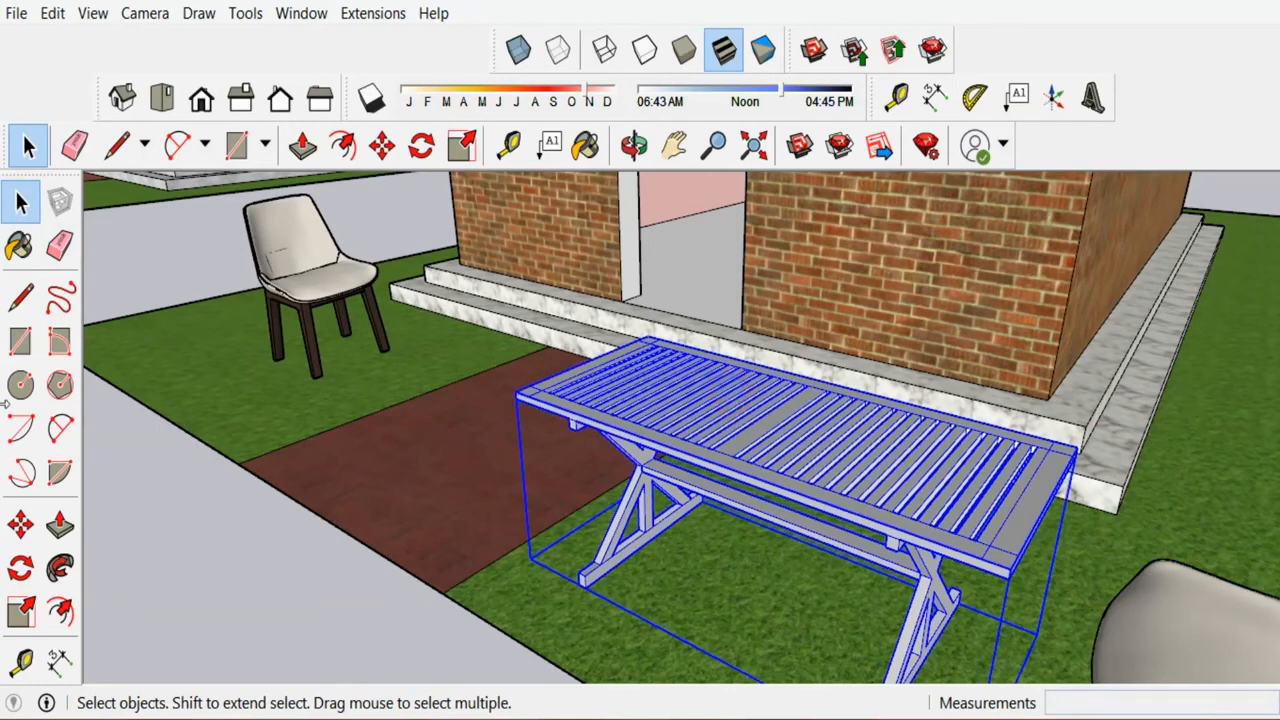
left_click(21, 566)
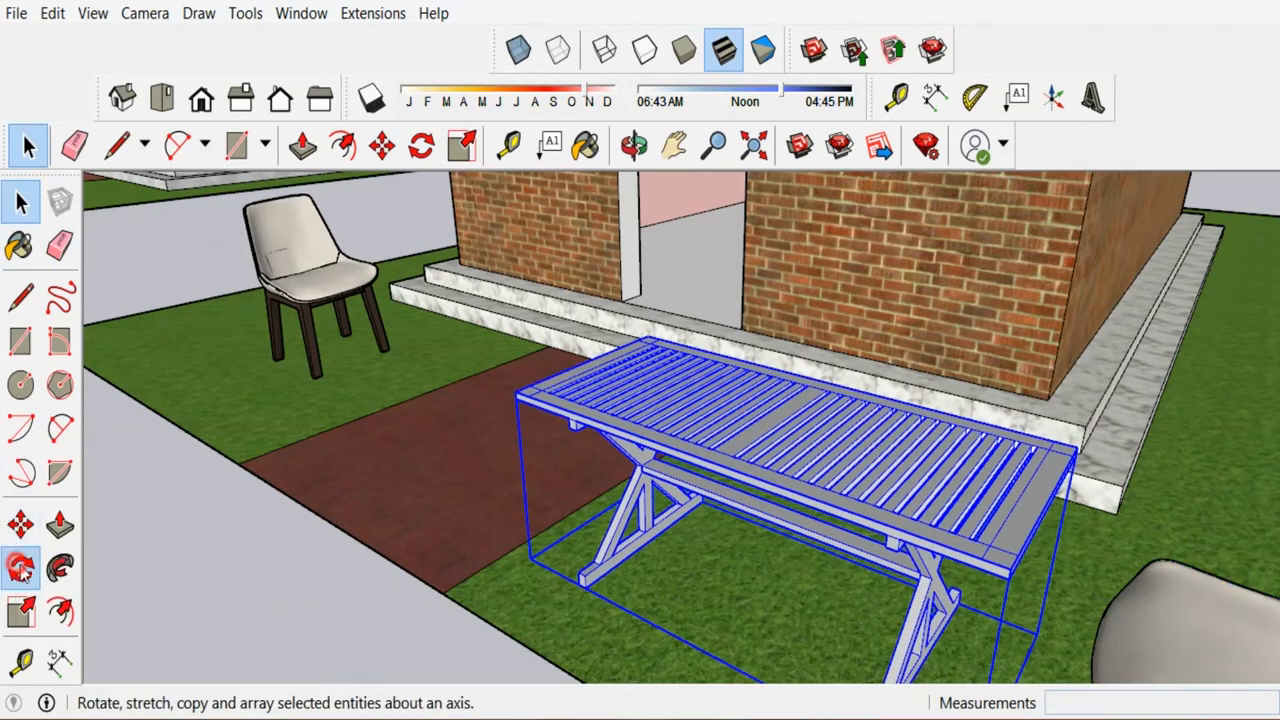
left_click_drag(780, 421, 1240, 462)
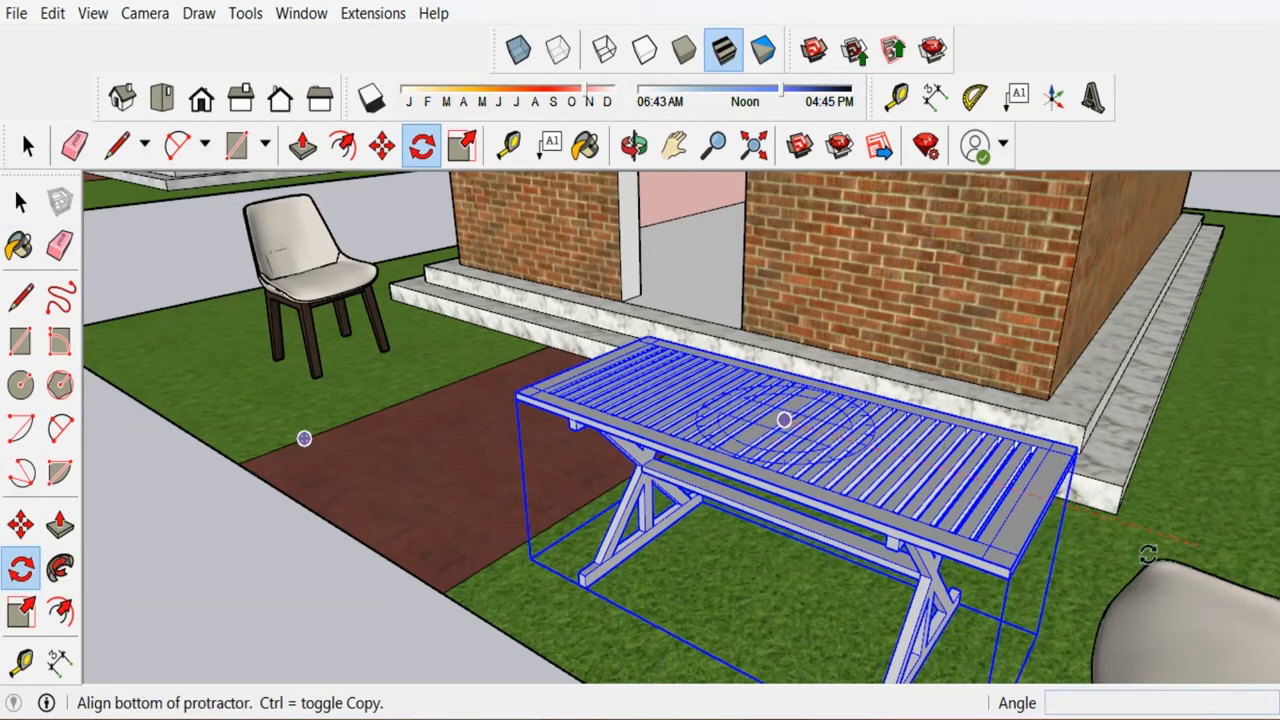
left_click_drag(1139, 550, 1203, 522)
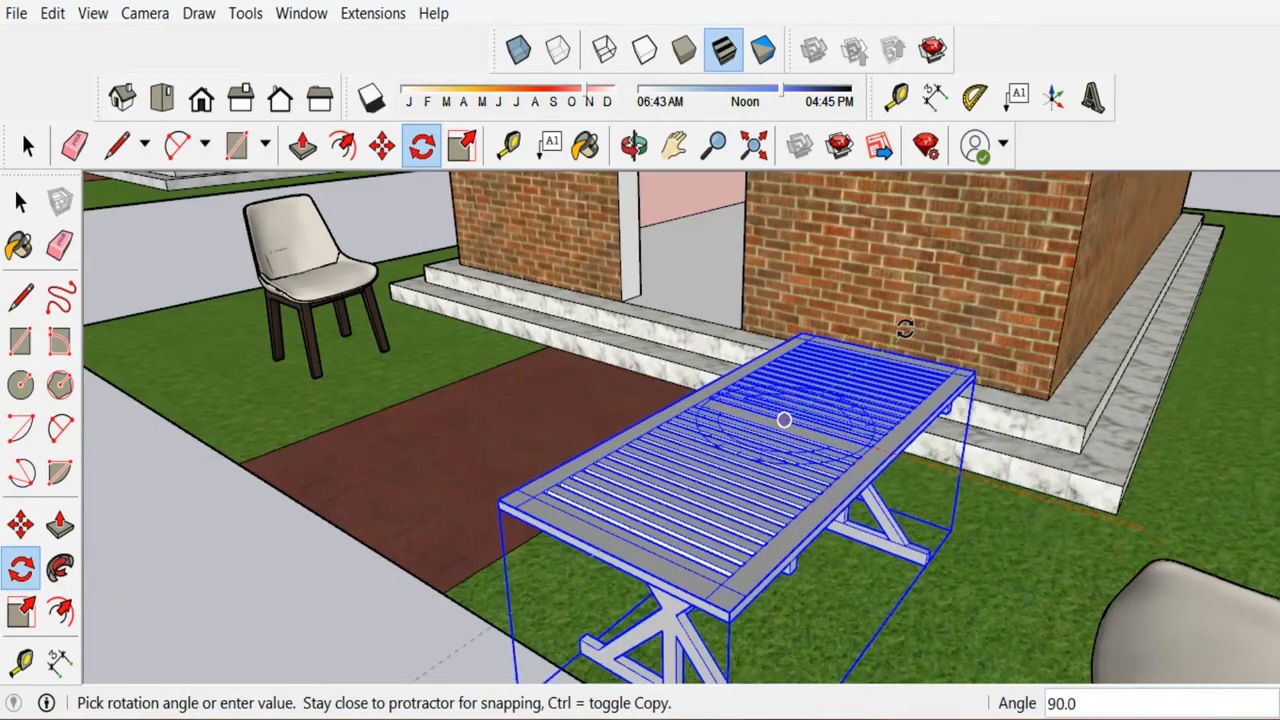
left_click(904, 329)
scroll(812, 508, "down", 5)
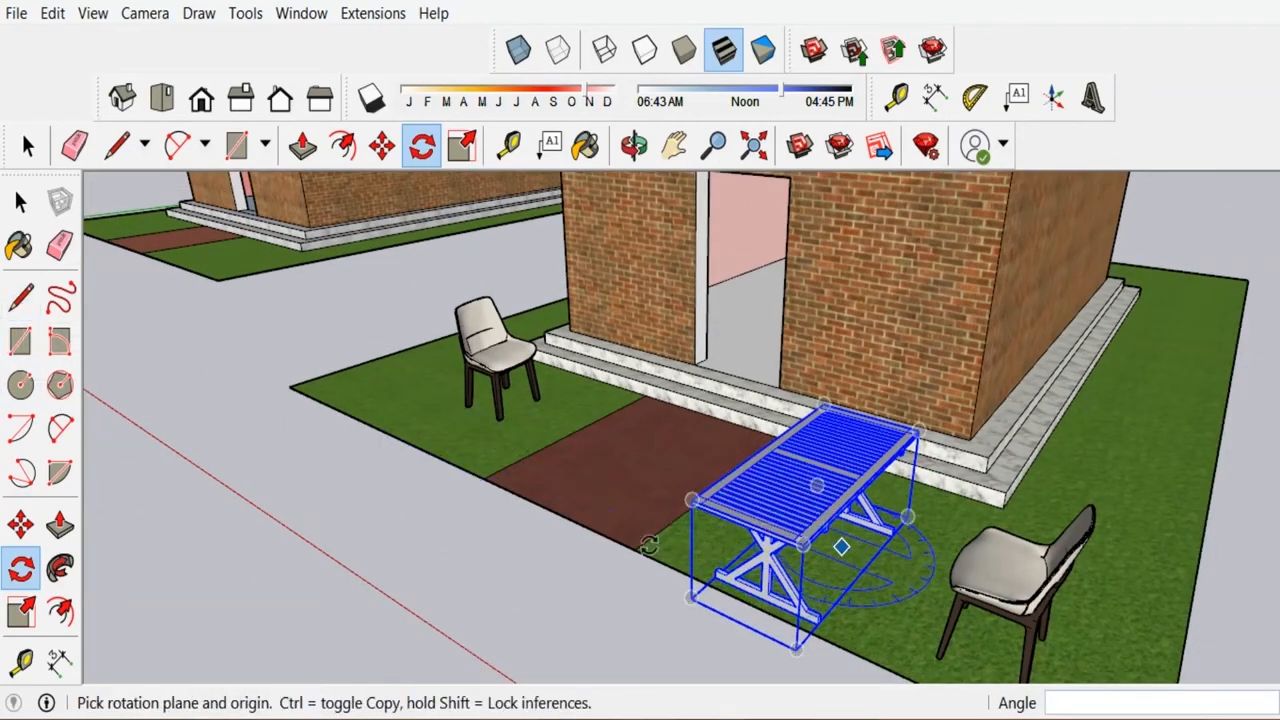
left_click(21, 524)
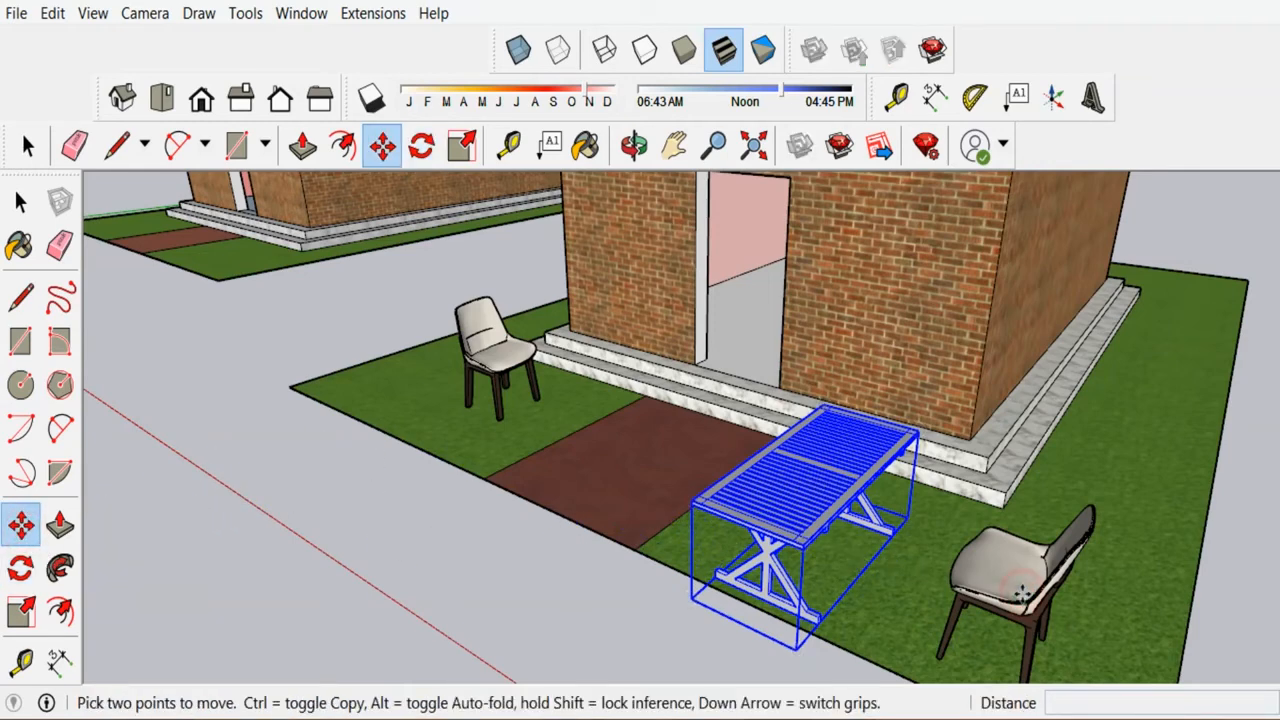
left_click(1022, 594)
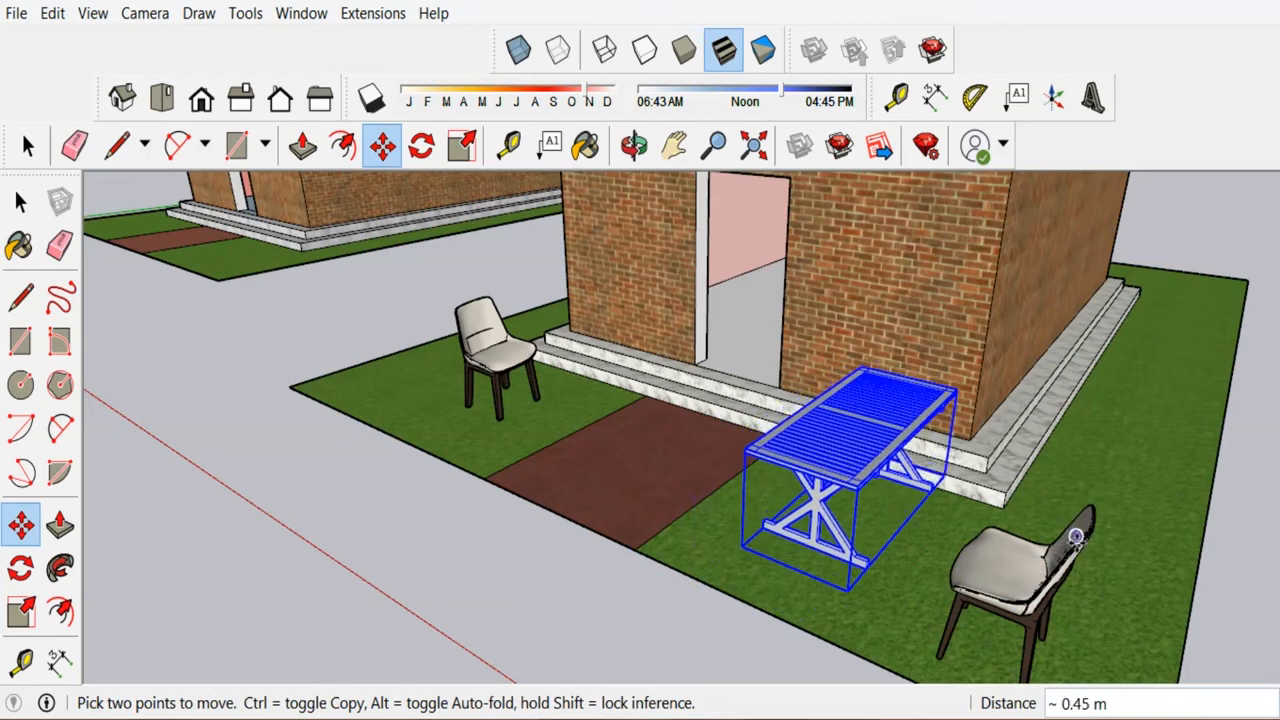
key("Escape")
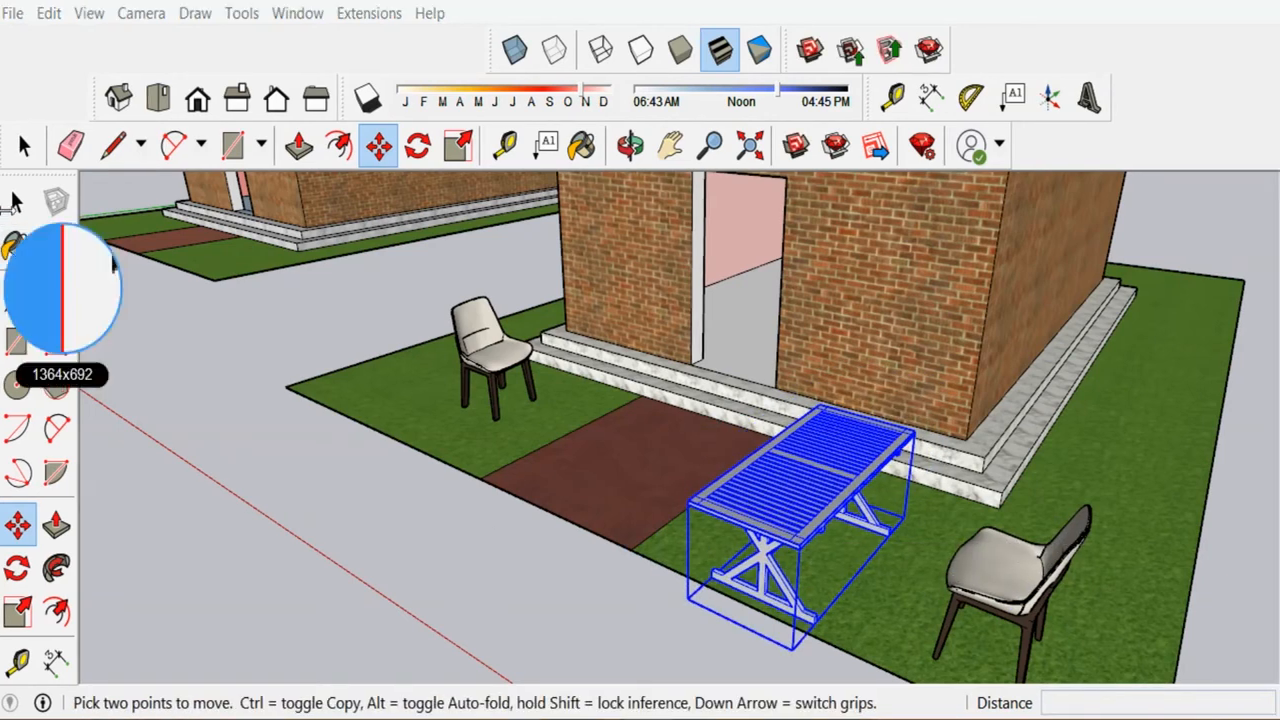
Move the chair beside the table 1.02 m farther away, toward the lawn's side edge.
left_click(16, 206)
scroll(631, 403, "down", 1)
scroll(629, 399, "down", 2)
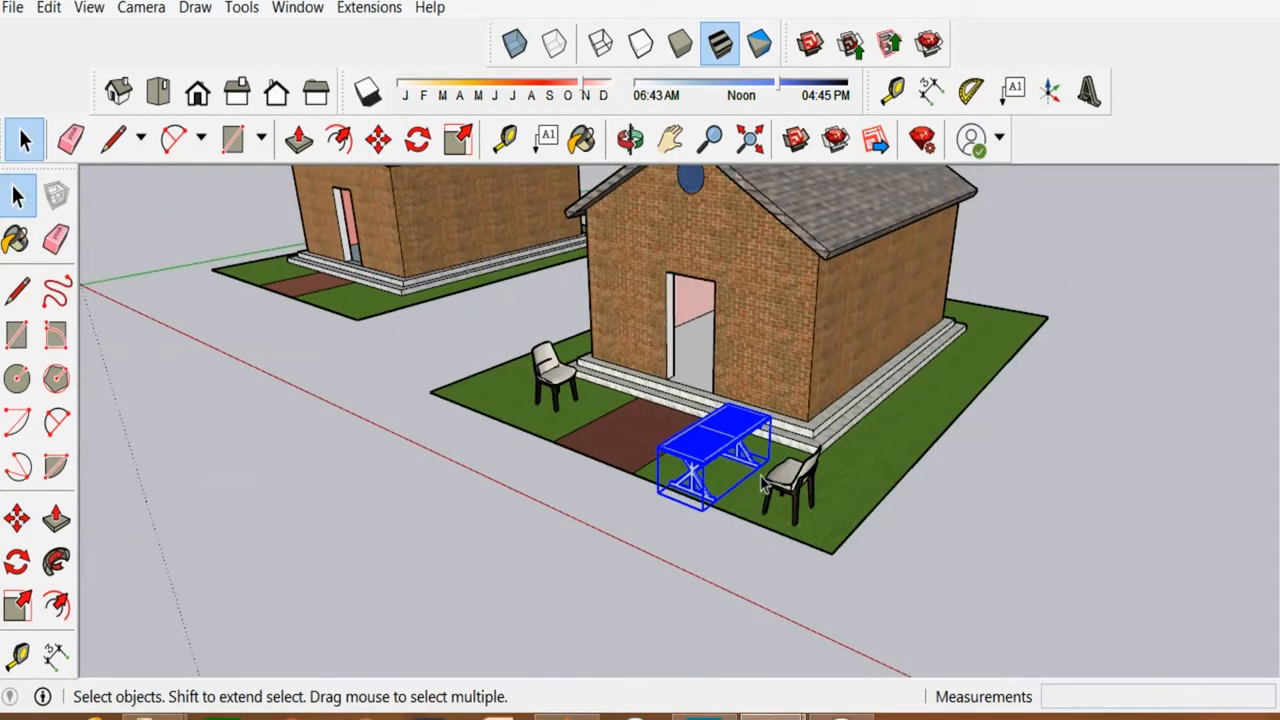
left_click(780, 478)
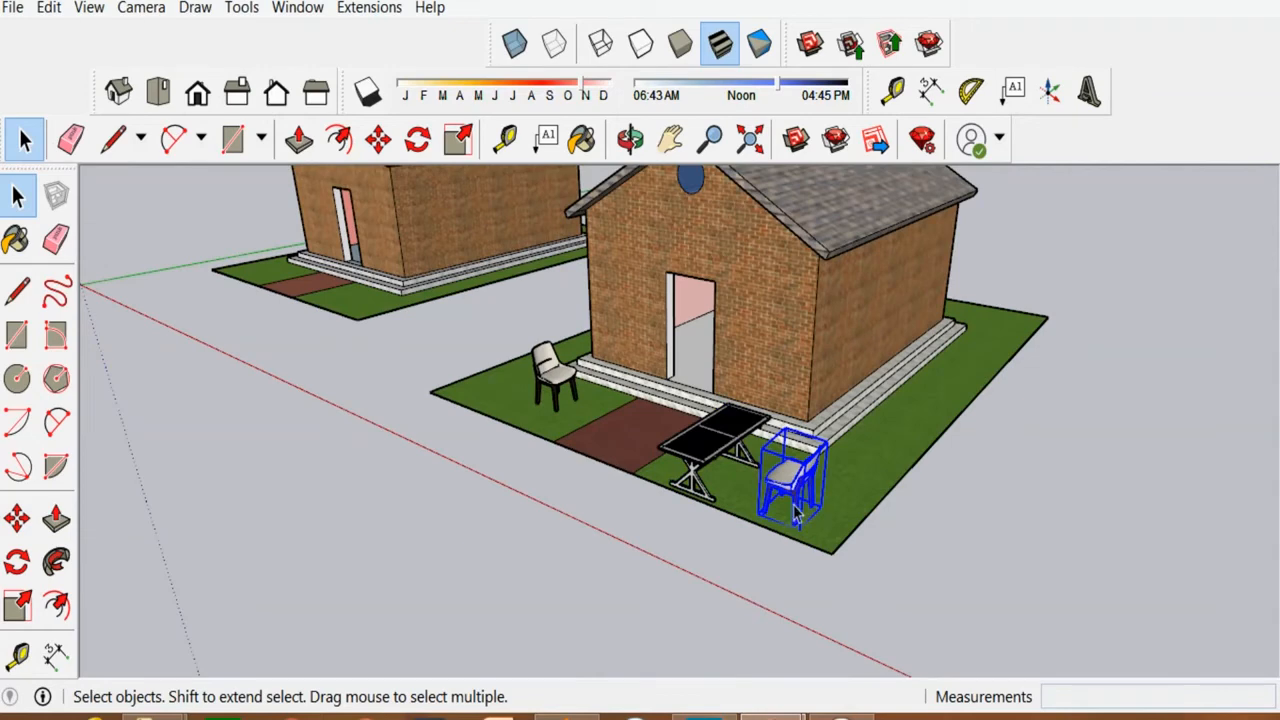
left_click(16, 517)
scroll(827, 453, "up", 3)
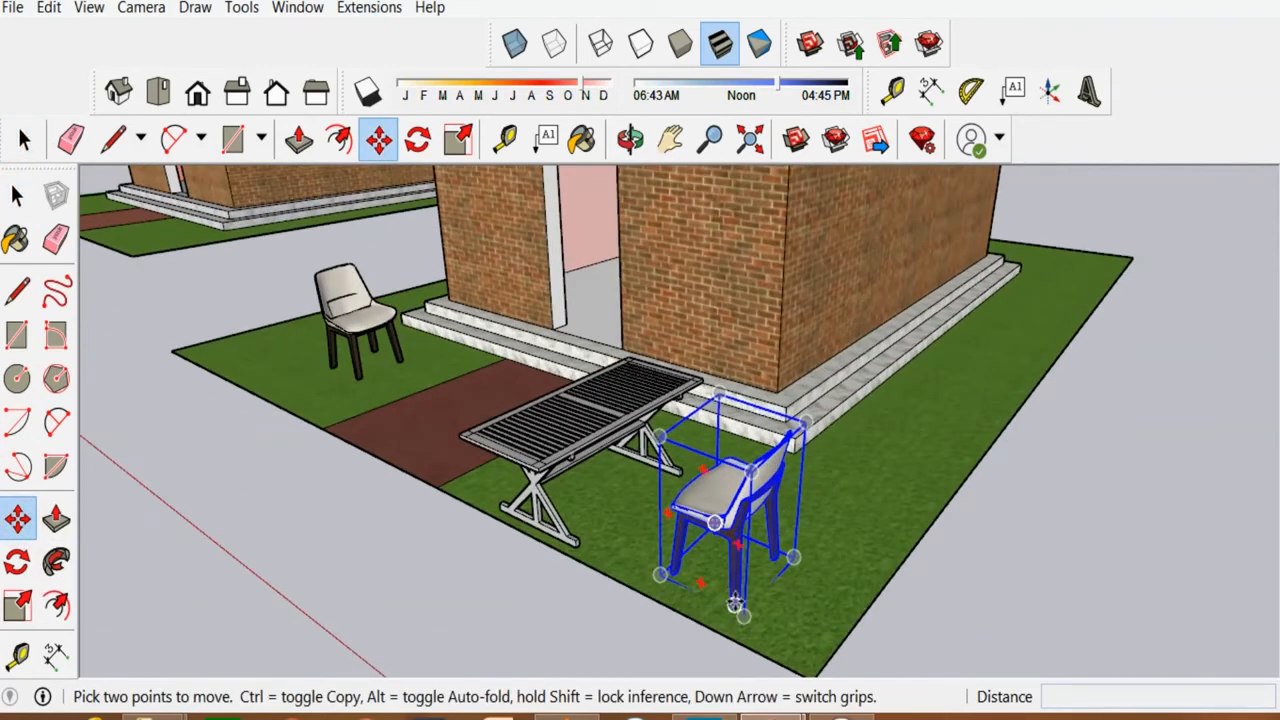
left_click(735, 602)
left_click(852, 570)
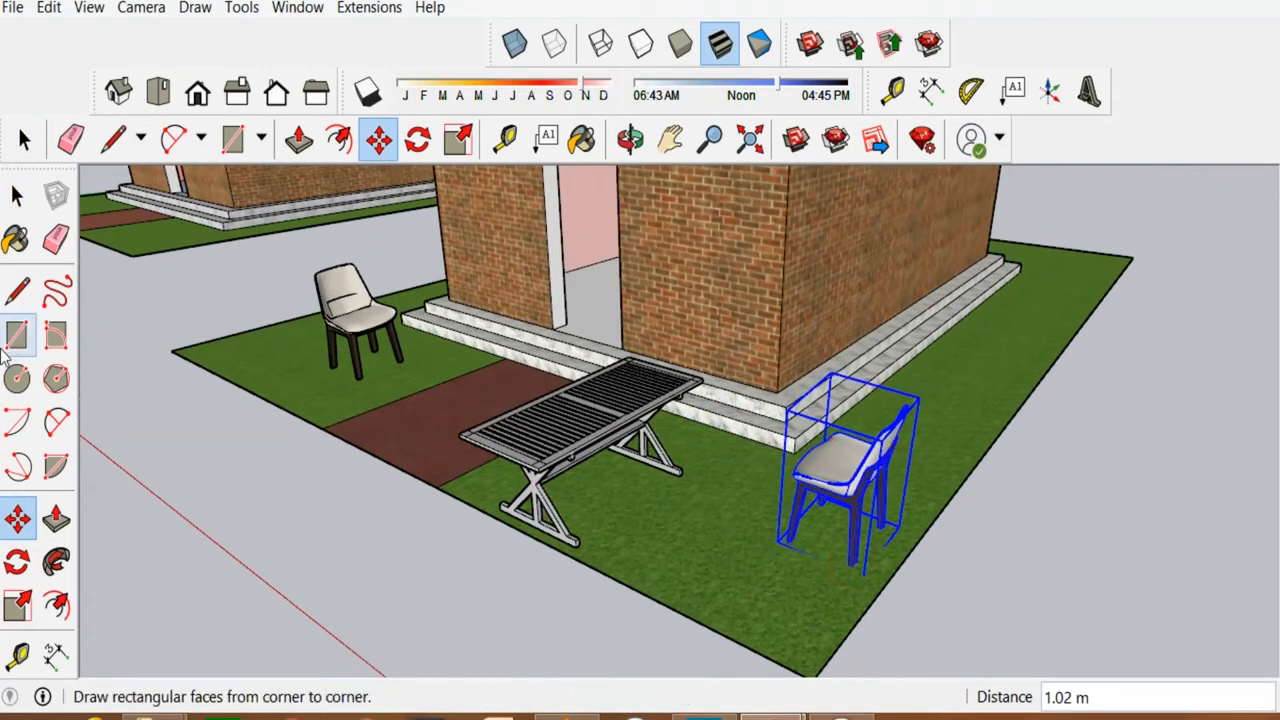
Move the table 0.37 m and another 0.41 m away from the paved path, fully onto the lawn.
left_click(16, 195)
left_click(593, 425)
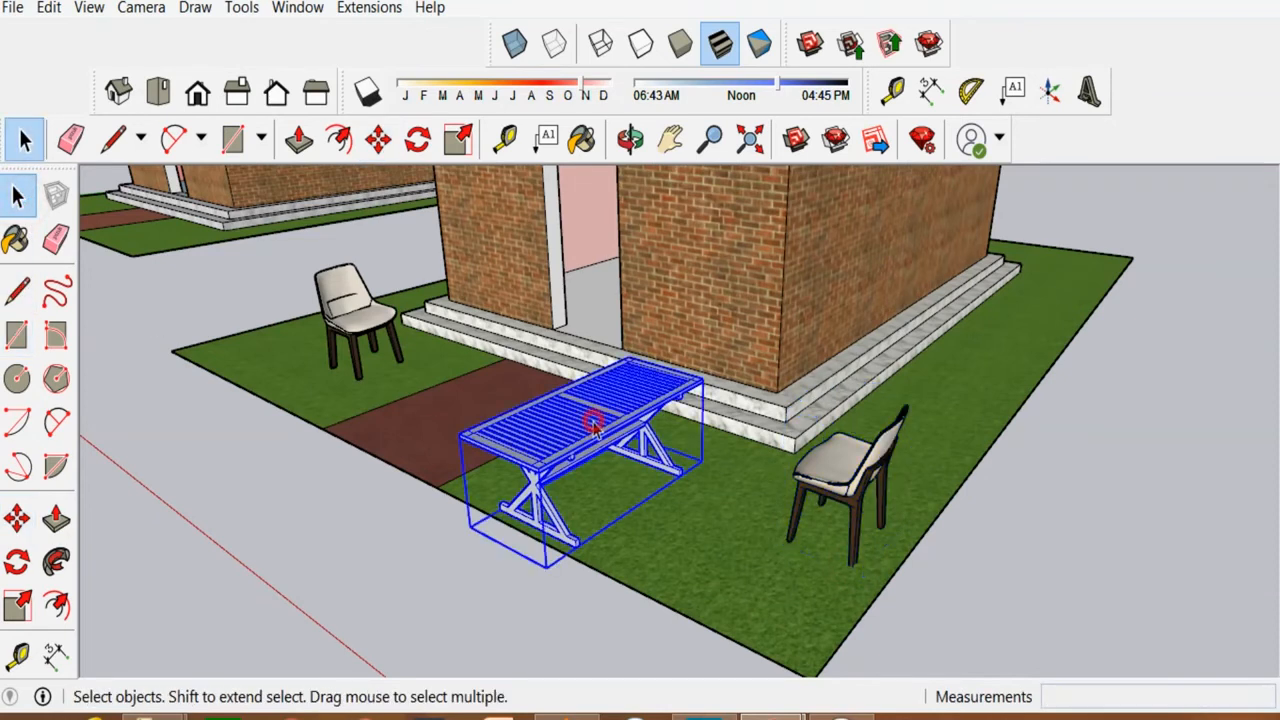
left_click(16, 561)
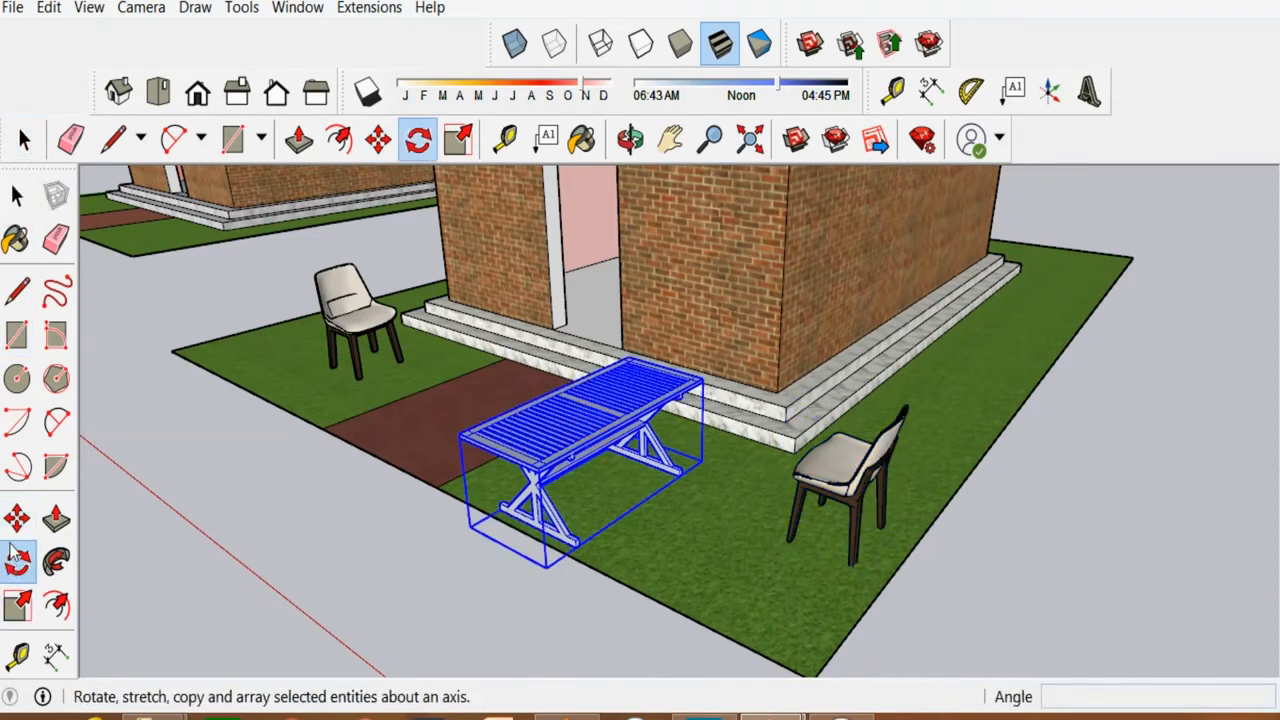
left_click(16, 517)
left_click(567, 545)
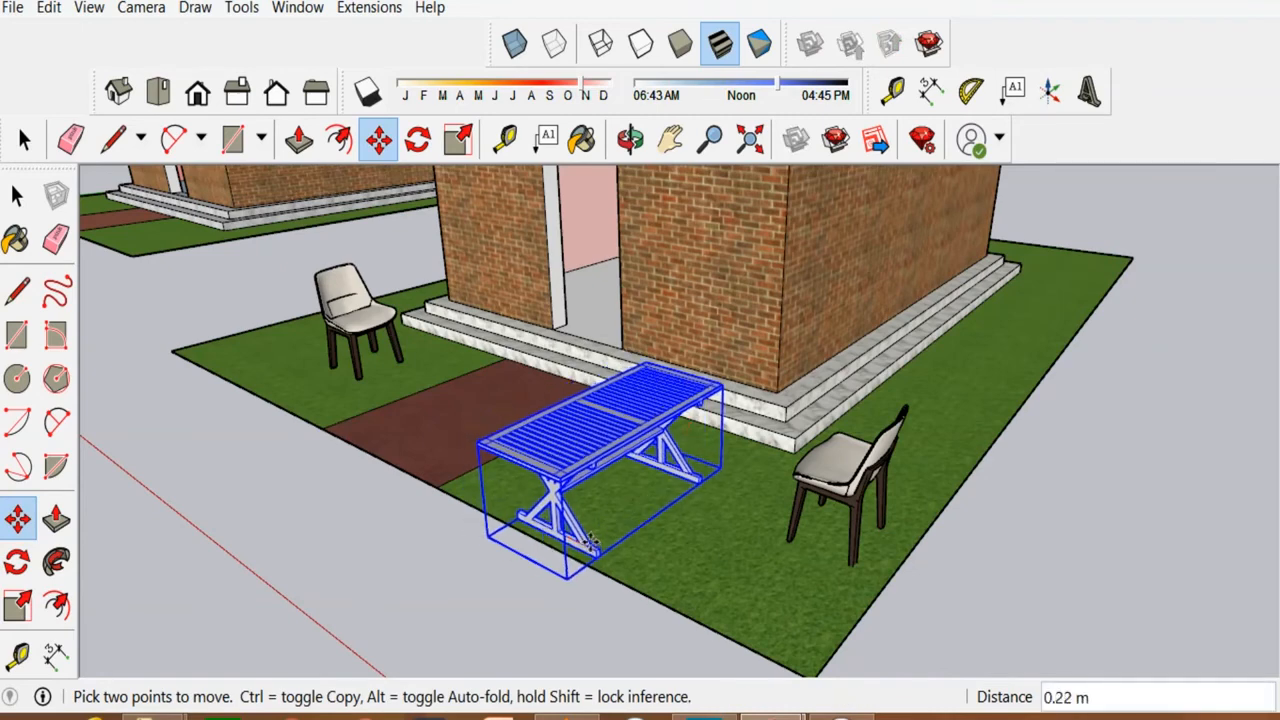
left_click(603, 529)
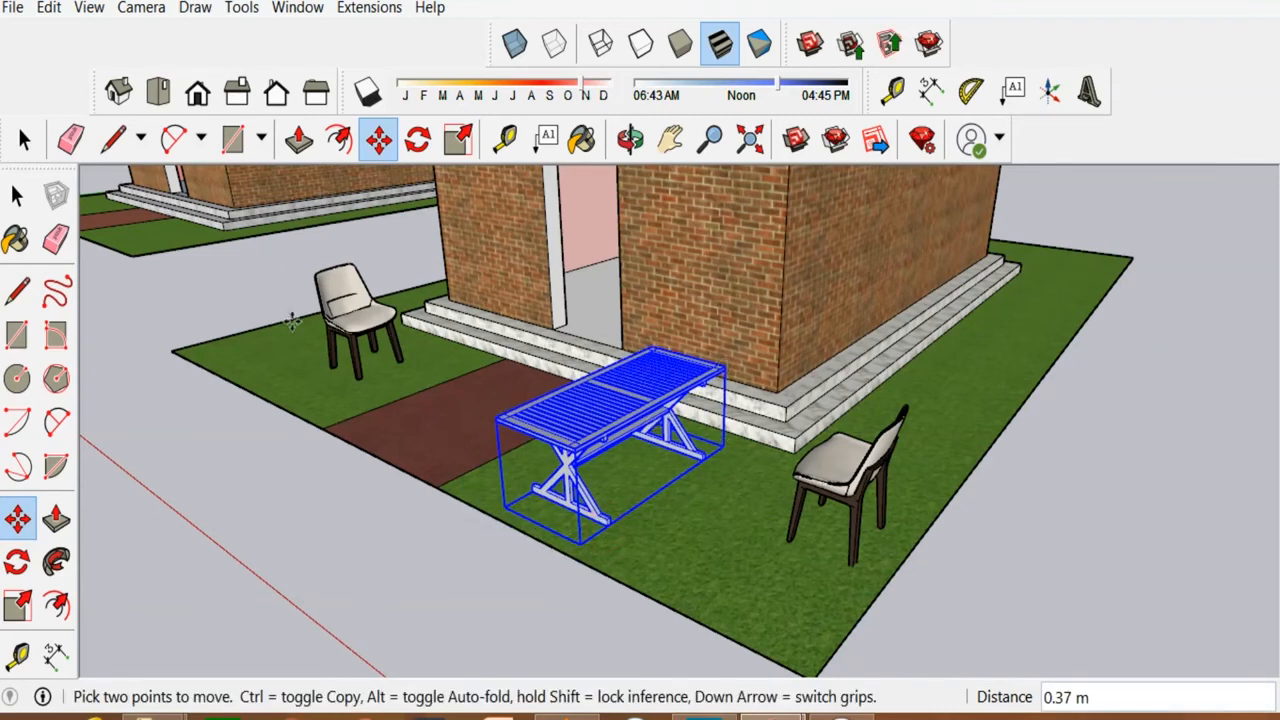
left_click(360, 378)
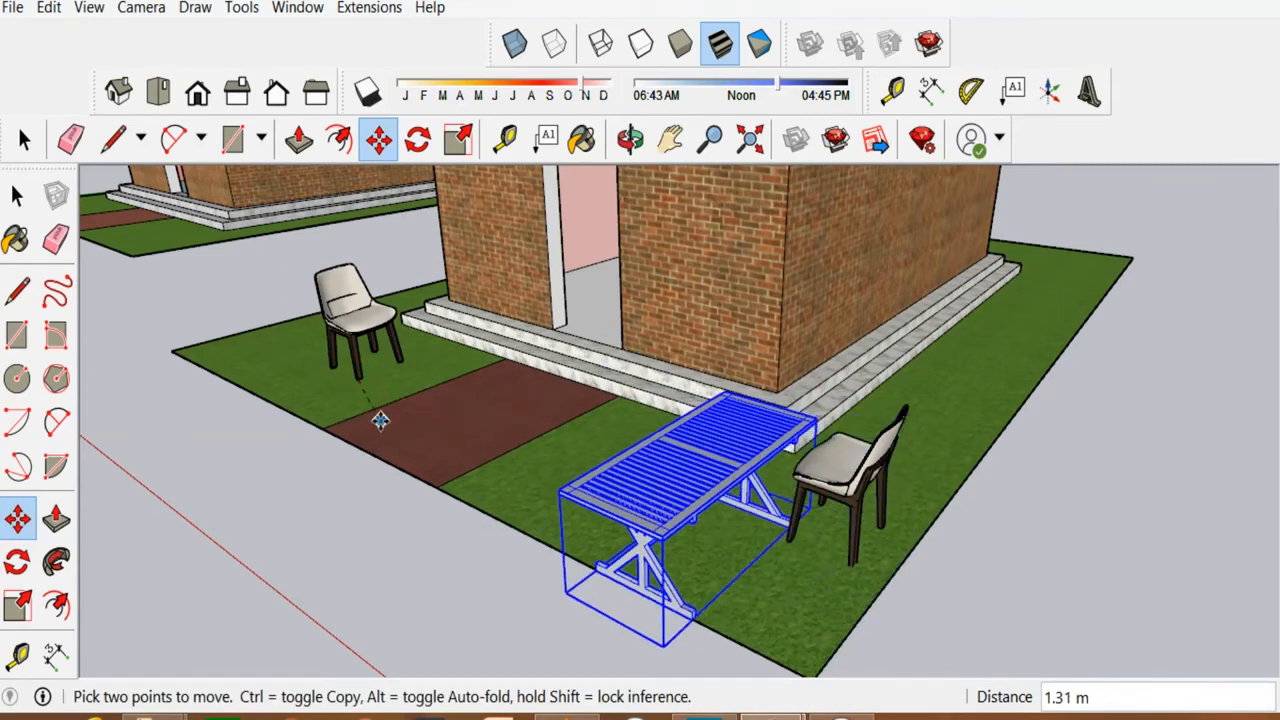
left_click(371, 391)
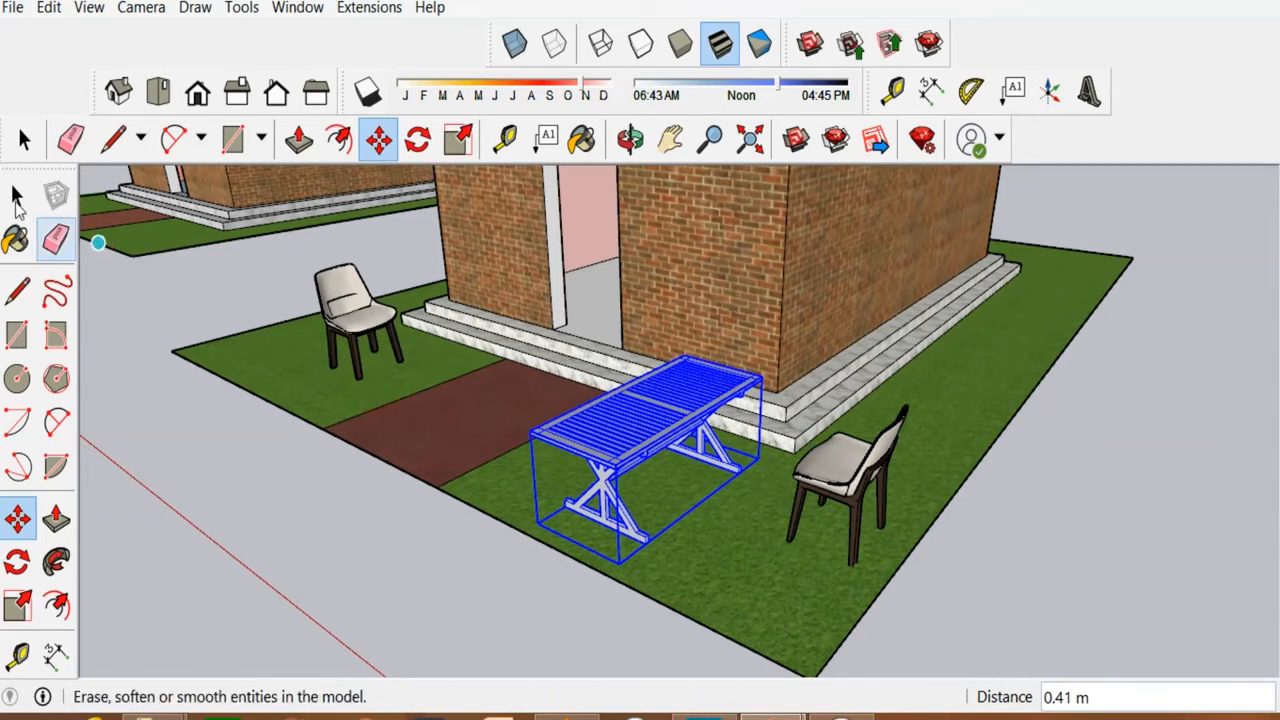
Move the chair from the far side of the paved path up to the table's path-side edge, facing the table.
left_click(16, 195)
left_click(357, 360)
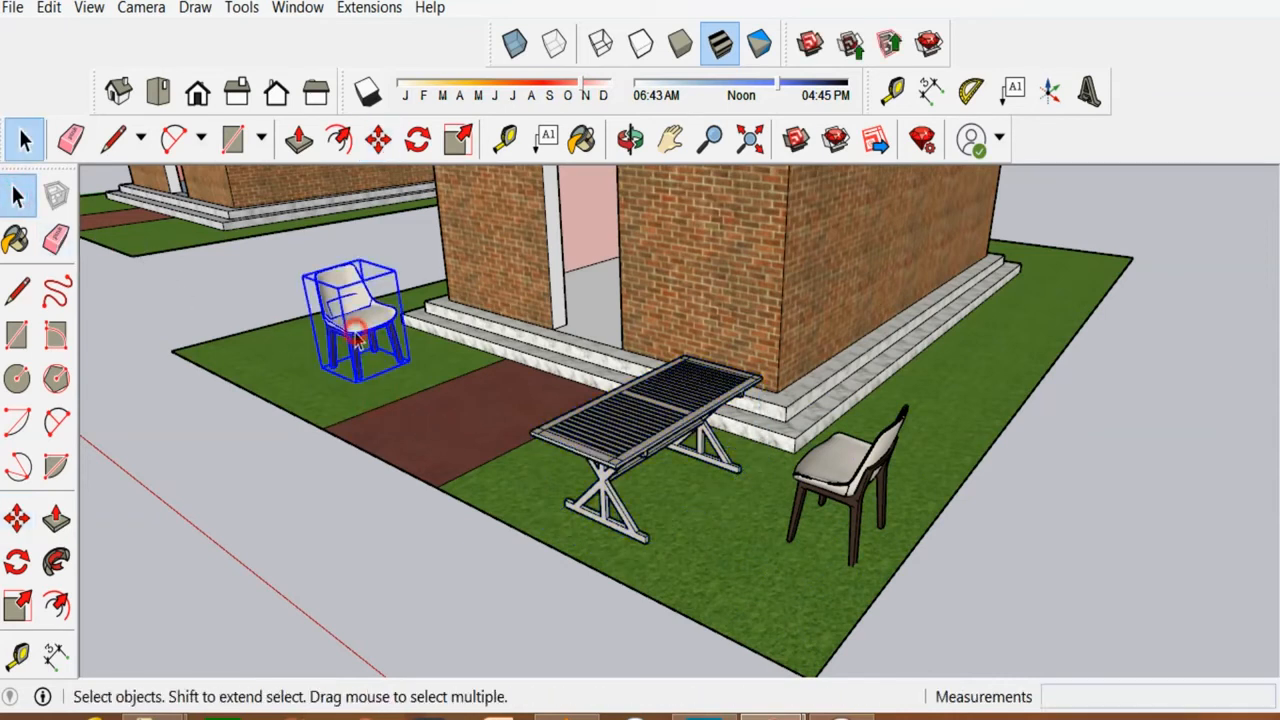
left_click(16, 517)
left_click(355, 383)
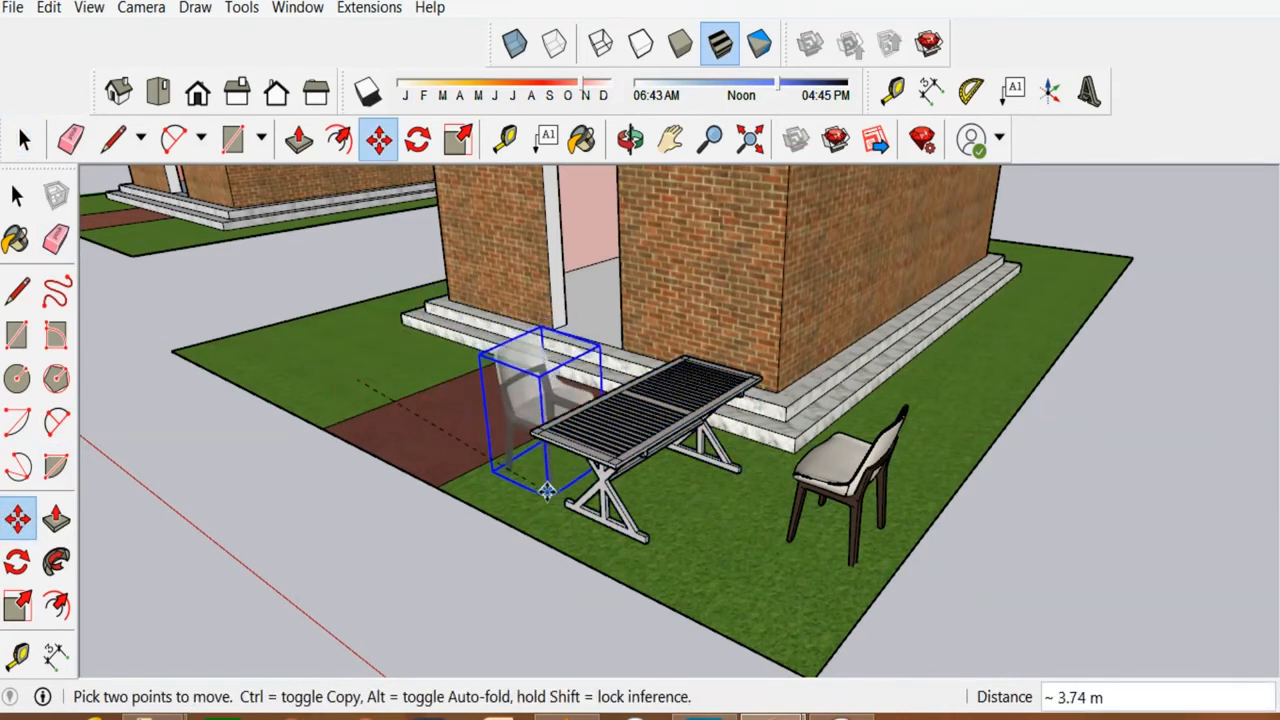
left_click(561, 487)
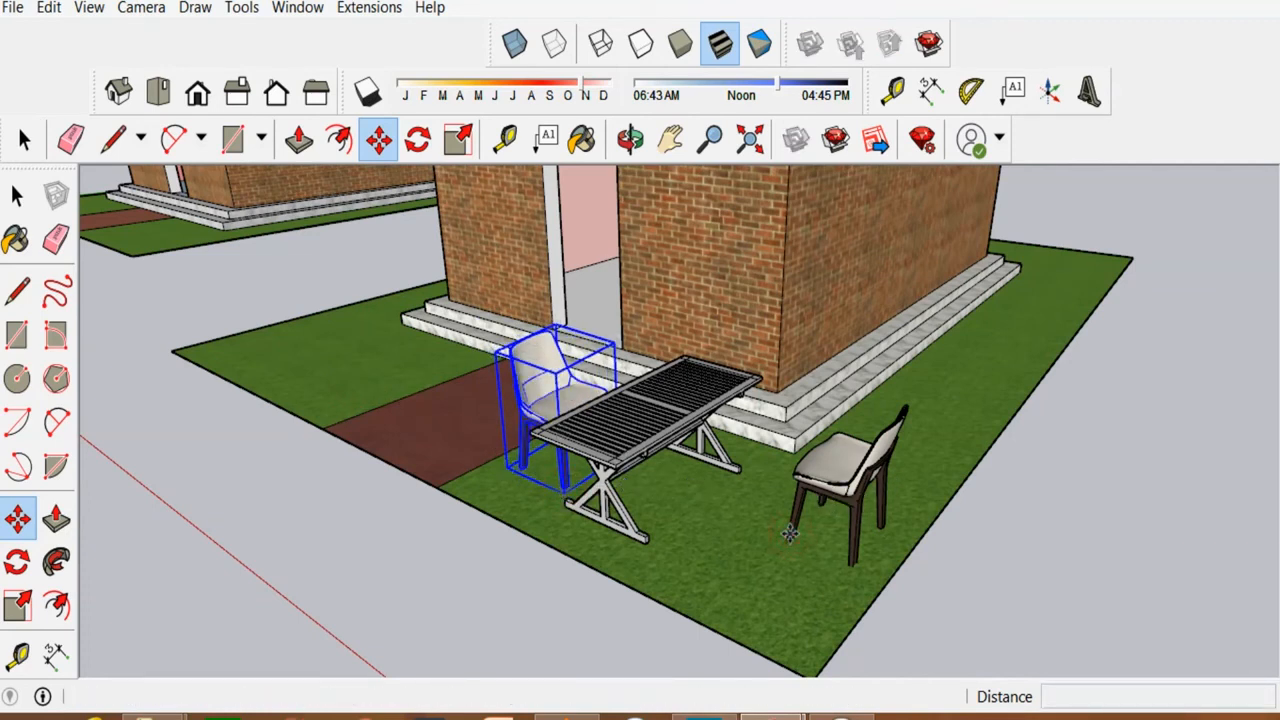
Move the chair near the lawn's side edge up to the table's free long side, facing the chair opposite.
left_click(16, 196)
left_click(862, 484)
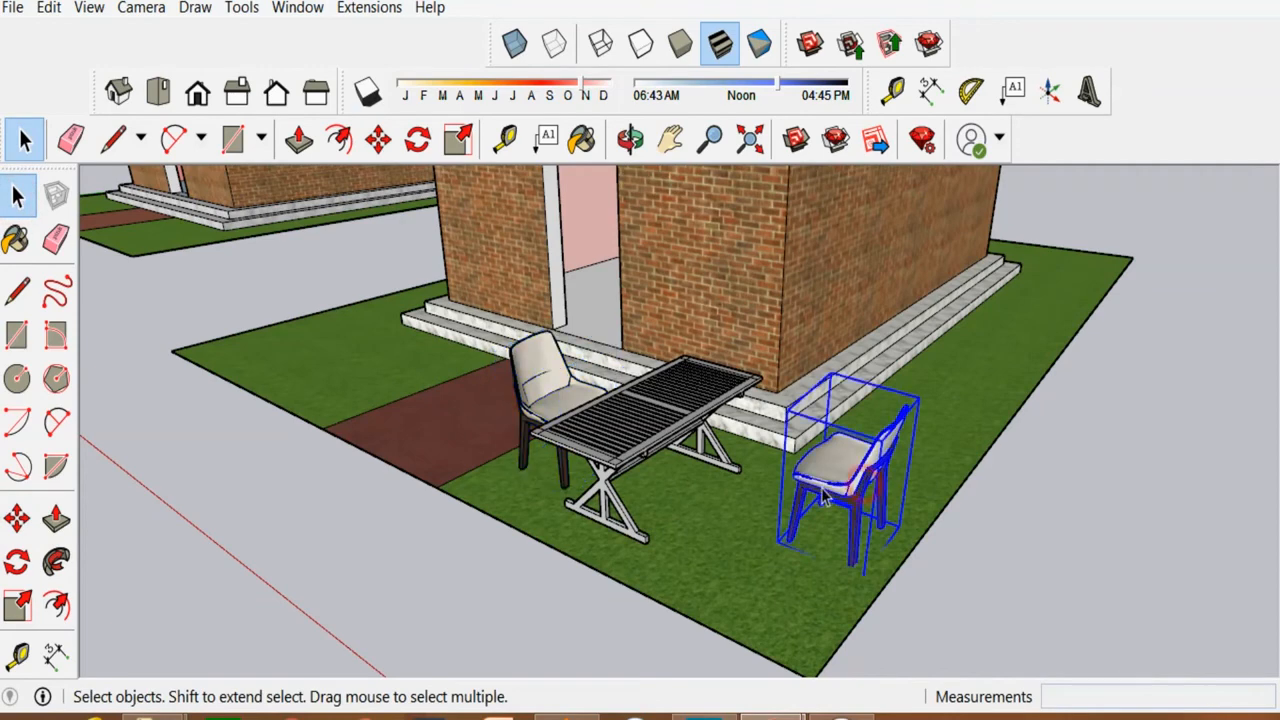
left_click(17, 517)
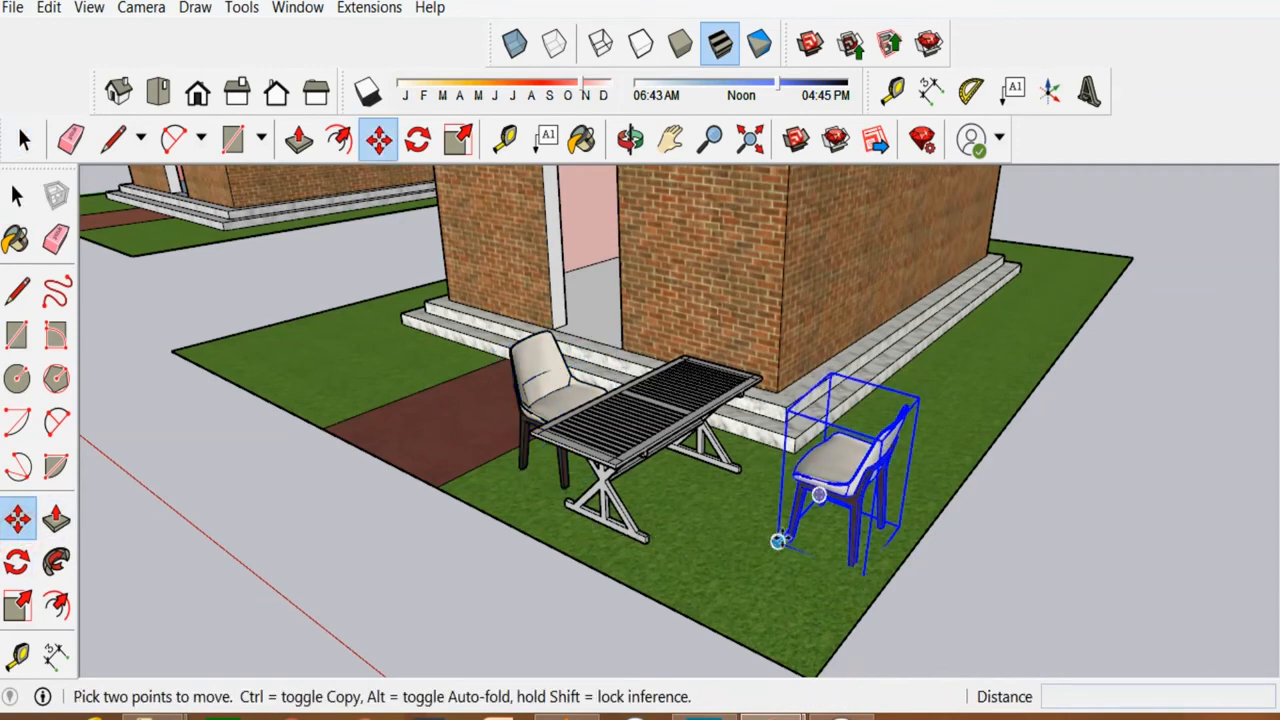
left_click(778, 541)
left_click(686, 529)
scroll(802, 585, "down", 2)
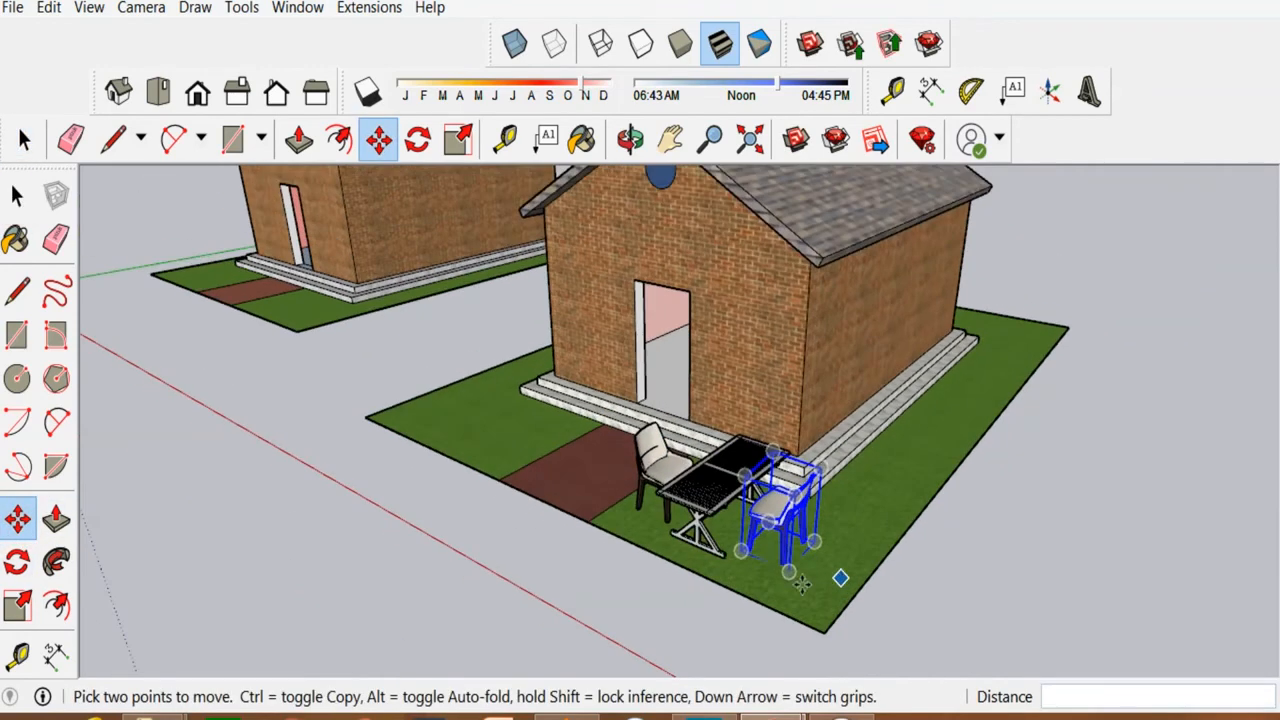
middle_click_drag(560, 557, 540, 540)
left_click(270, 473)
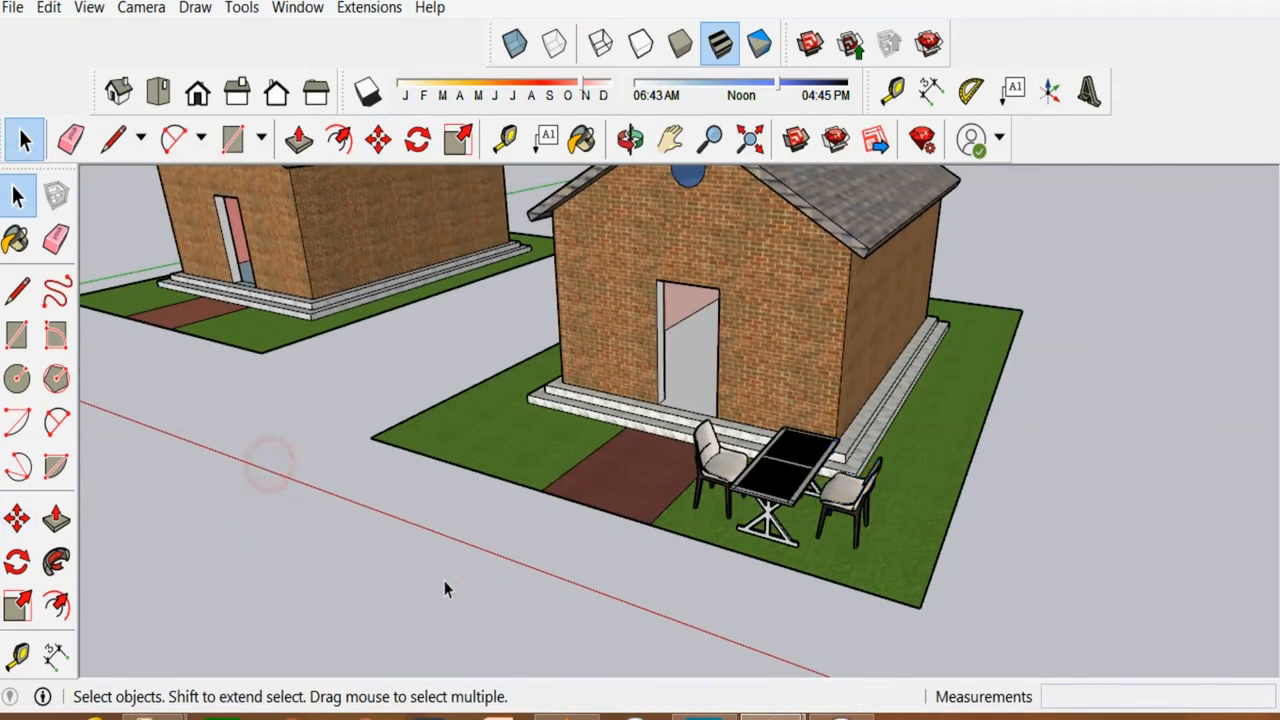
Show the default tray and expand its component library.
scroll(443, 586, "down", 4)
scroll(604, 357, "up", 5)
scroll(671, 473, "up", 2)
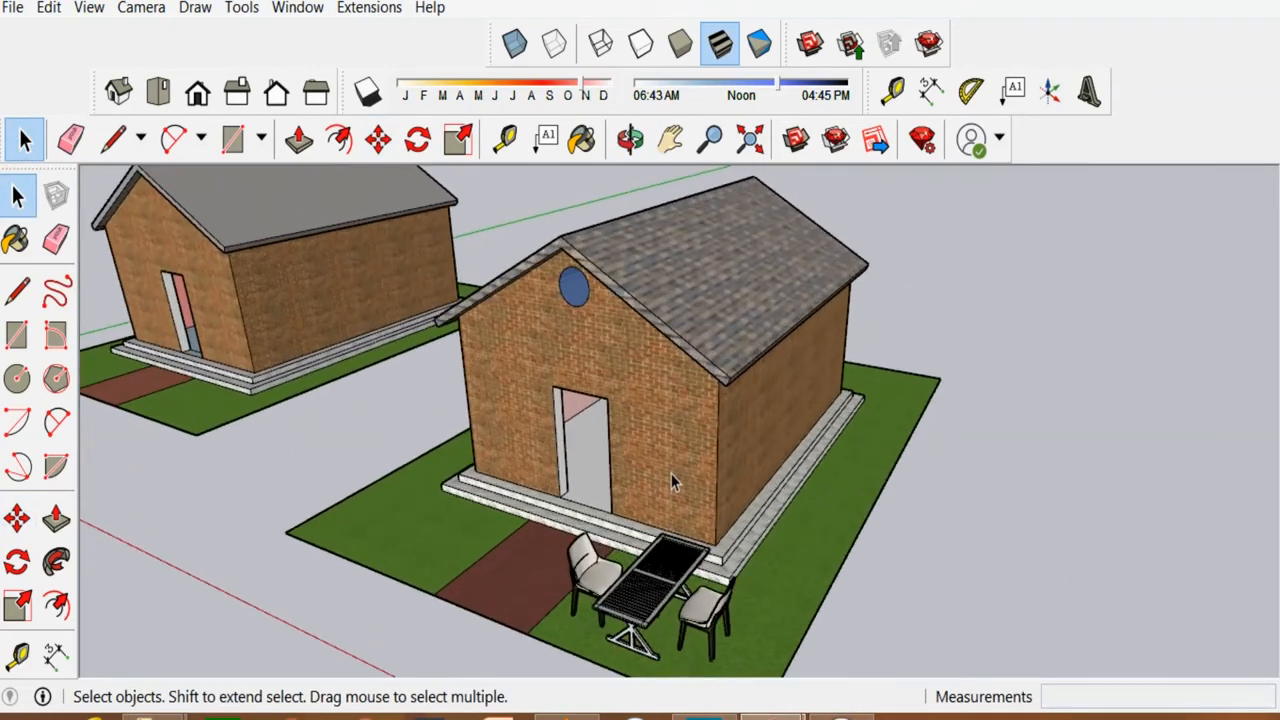
scroll(690, 462, "down", 2)
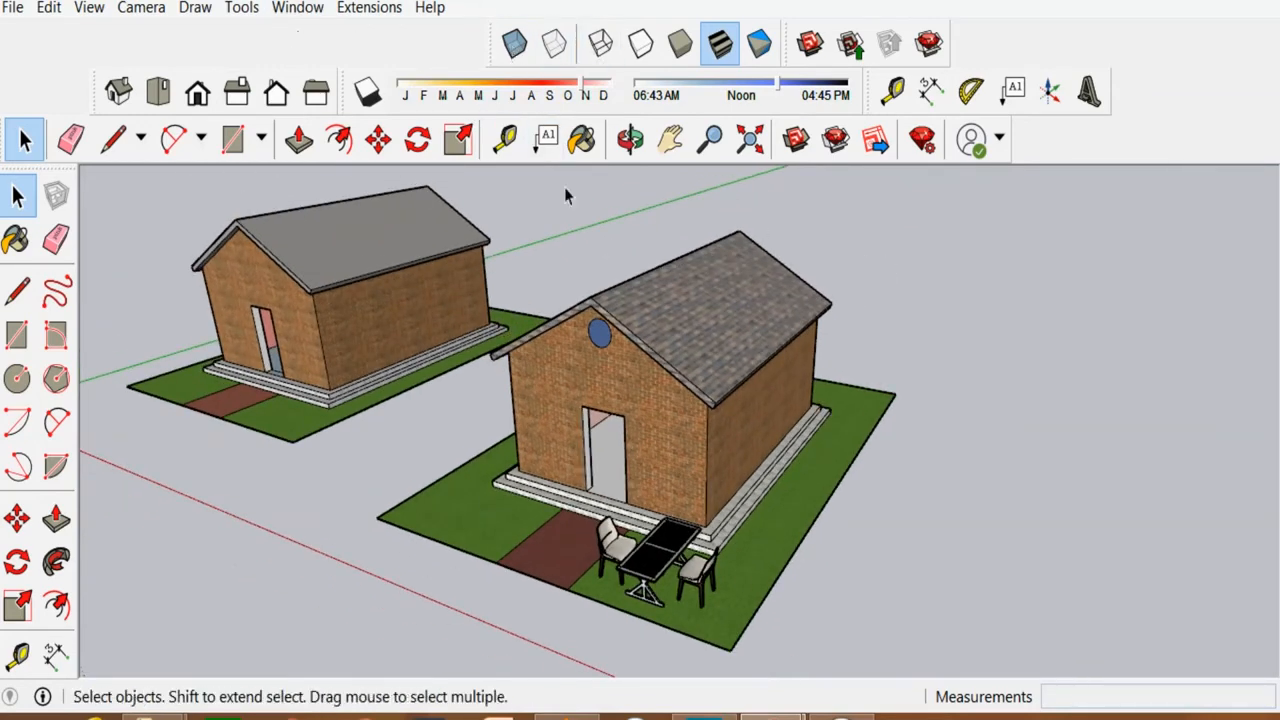
left_click(297, 7)
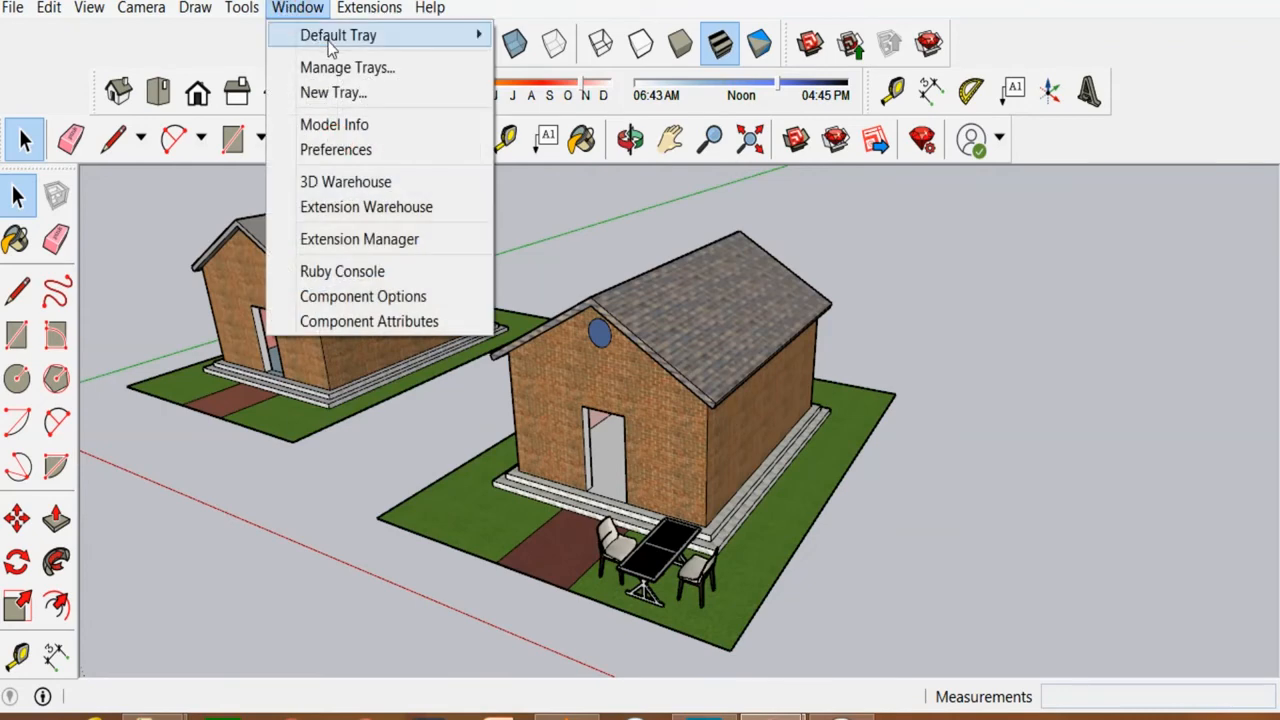
mouse_move(338, 35)
left_click(555, 36)
scroll(1181, 424, "down", 3)
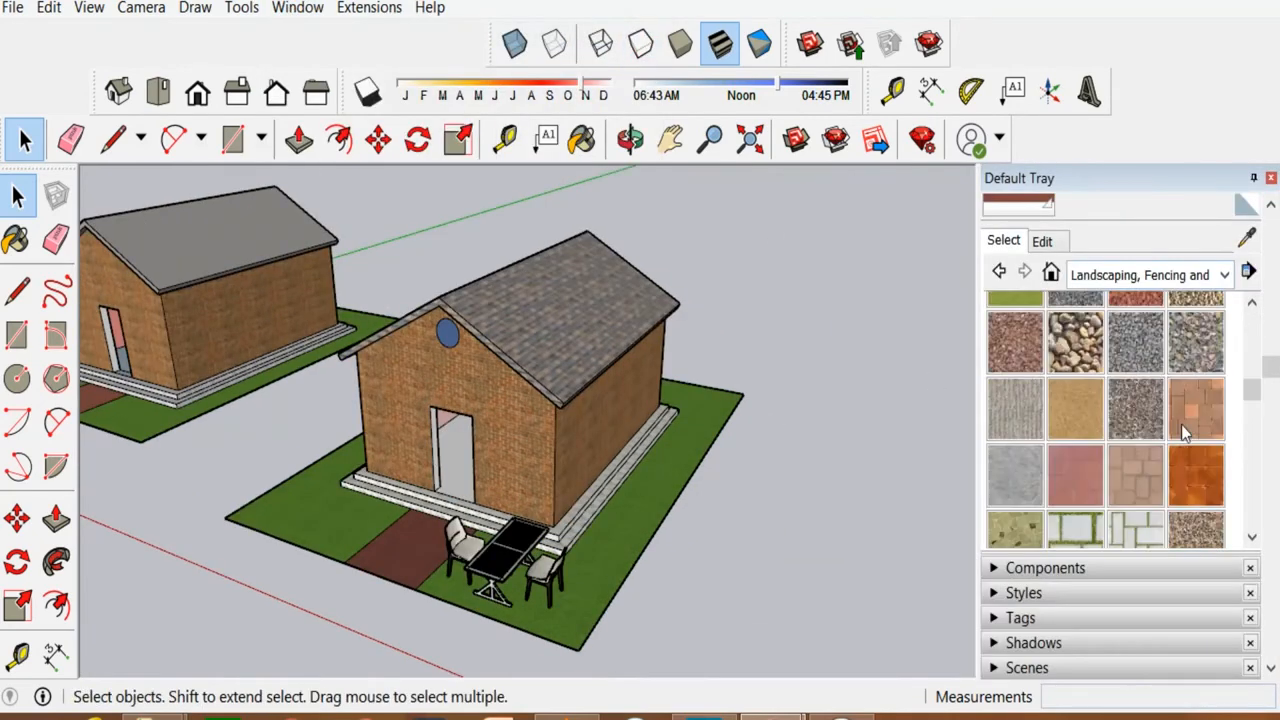
scroll(1181, 424, "down", 3)
left_click(1074, 567)
scroll(1084, 549, "down", 3)
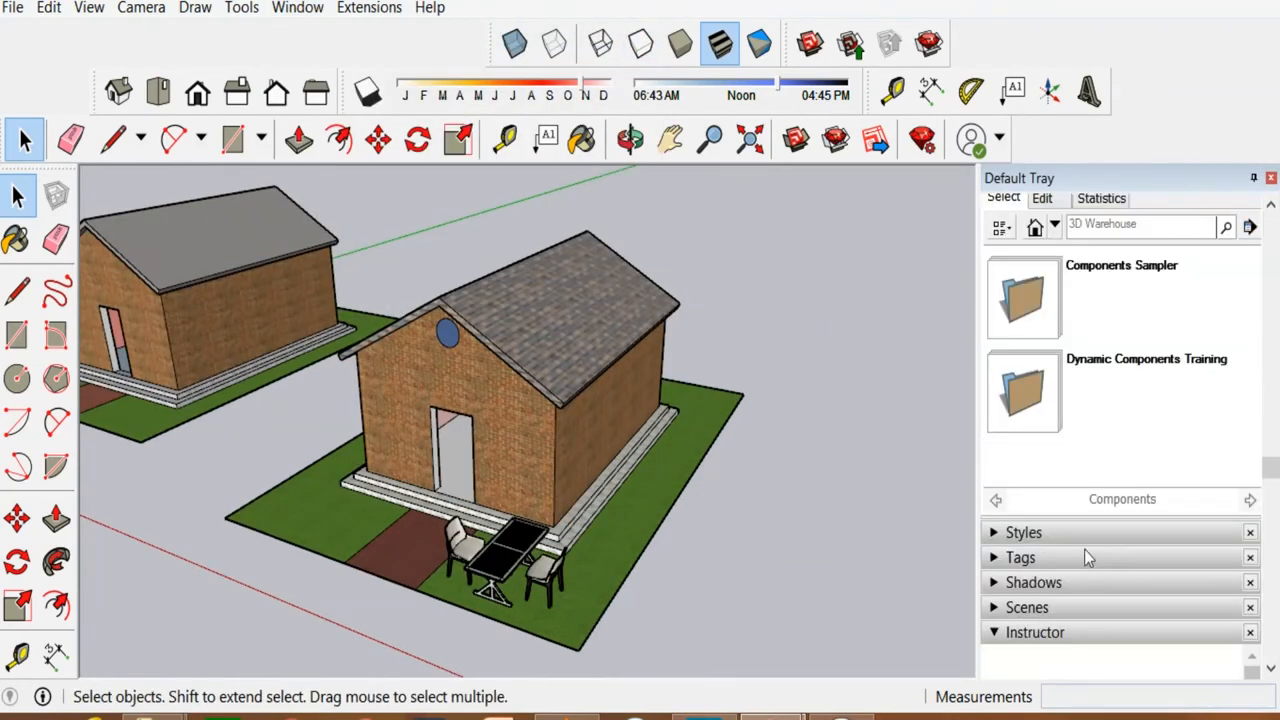
Search the component library for "TREE" and open the LANDSCAPE_Palm Trees (tall) collection in a maximized 3D Warehouse window.
scroll(1104, 450, "up", 2)
left_click(1104, 352)
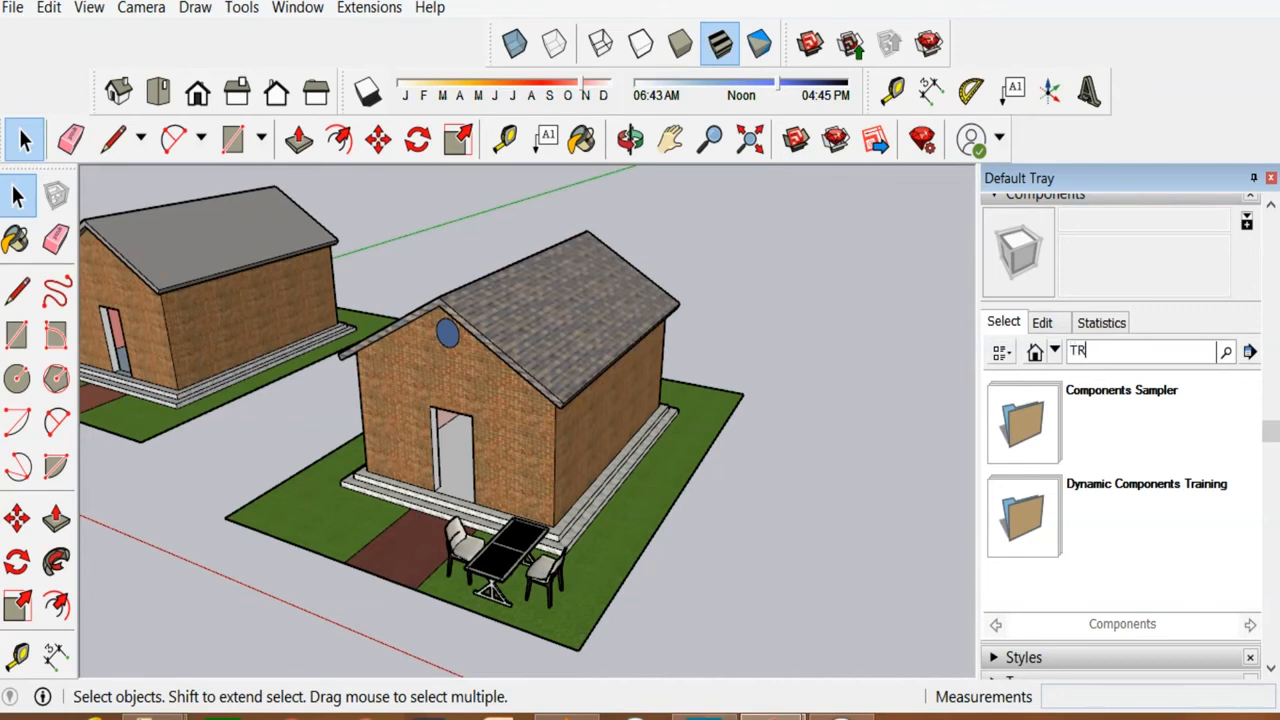
key("Return")
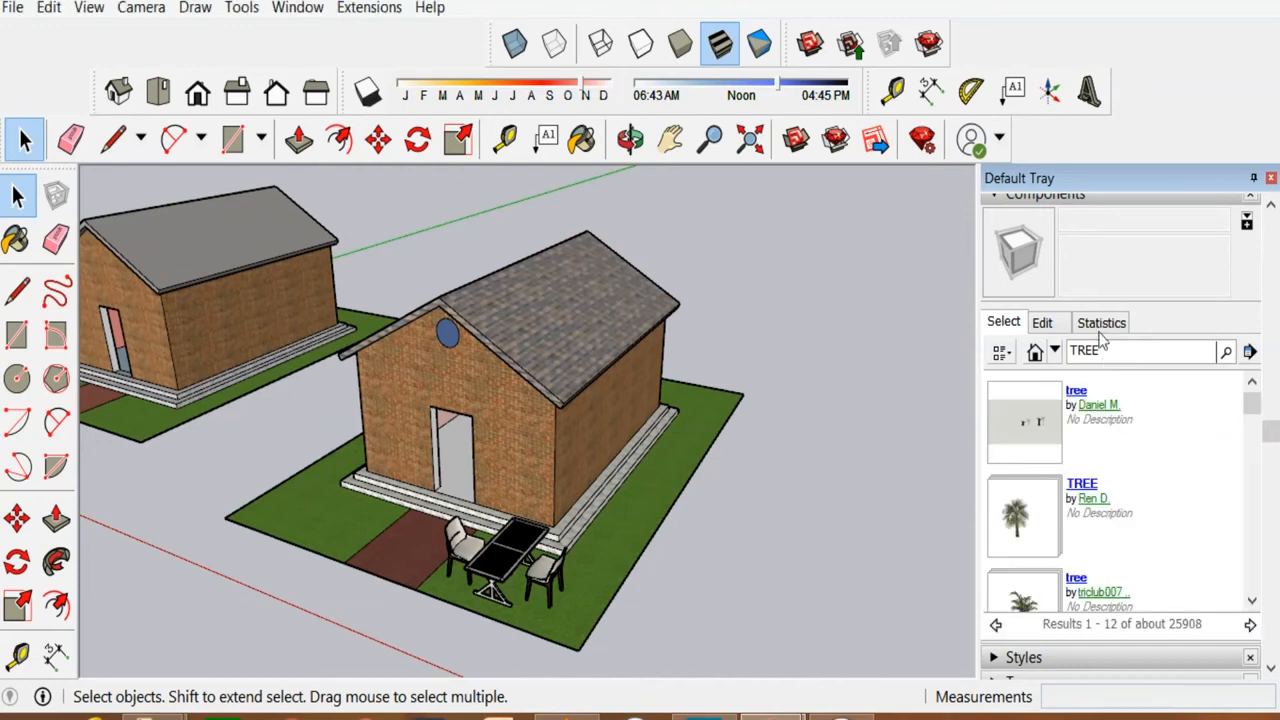
left_click(1078, 486)
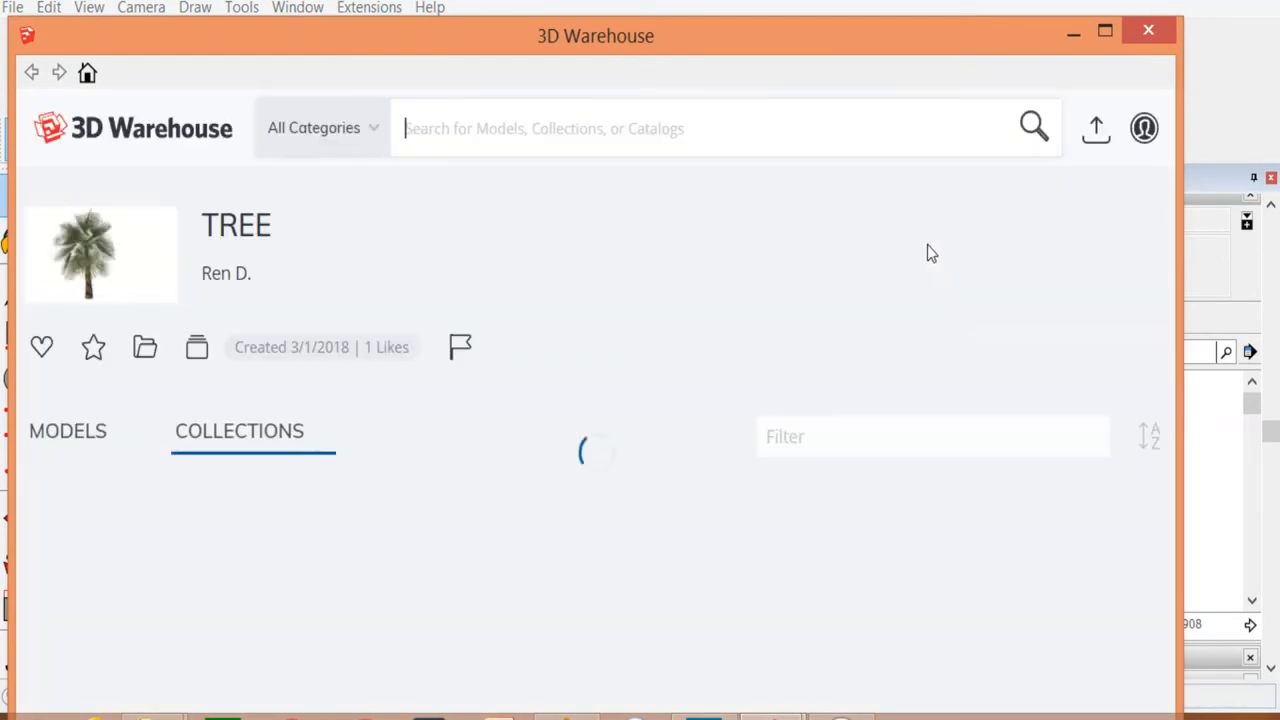
scroll(297, 492, "down", 1)
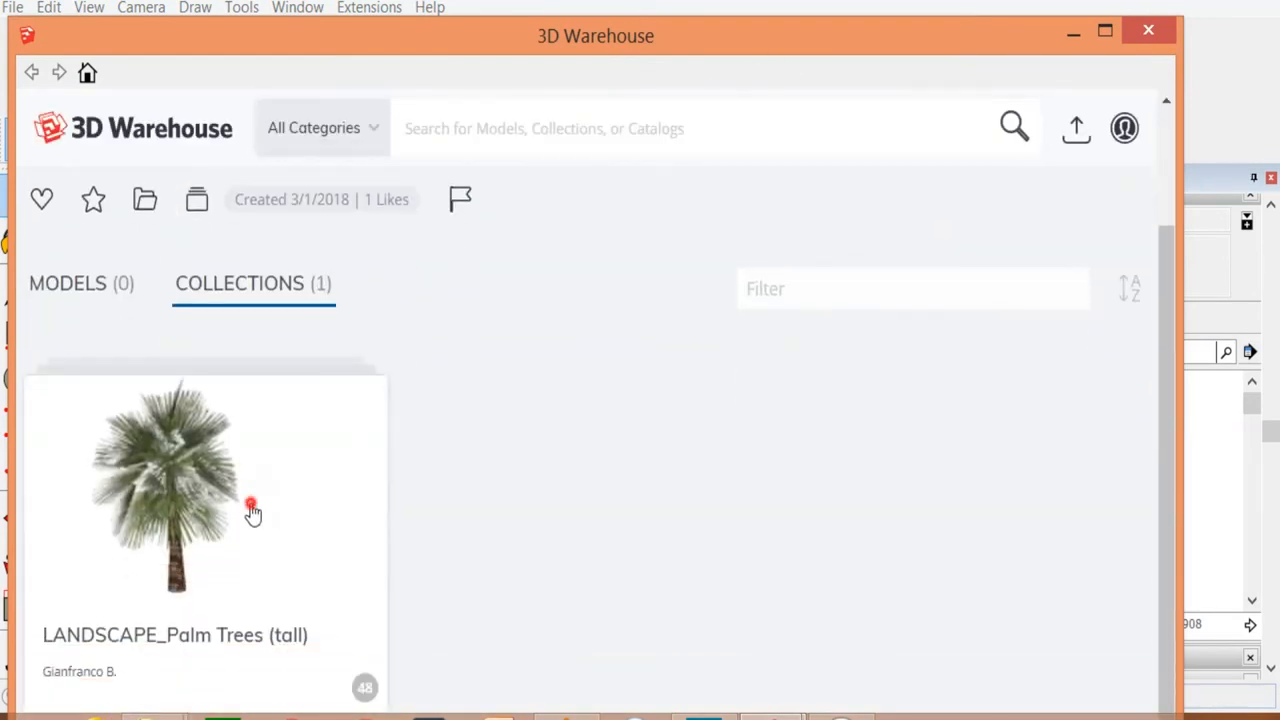
left_click(208, 532)
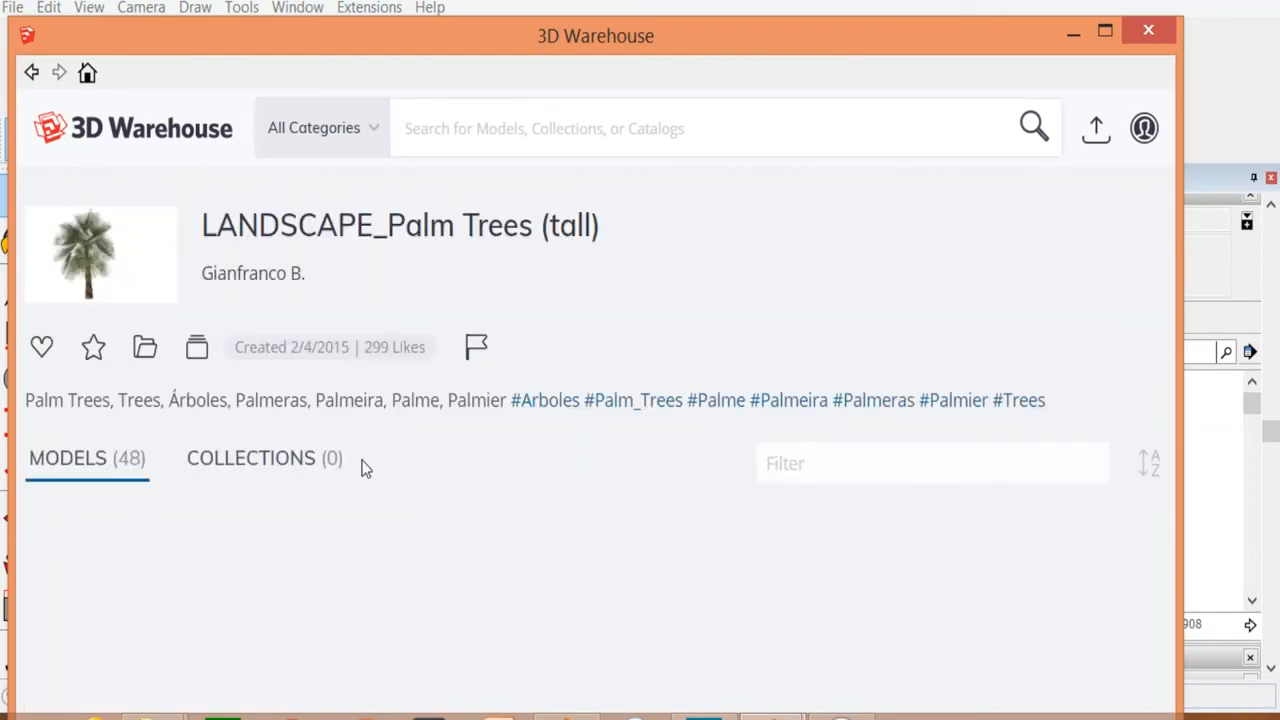
left_click(1108, 30)
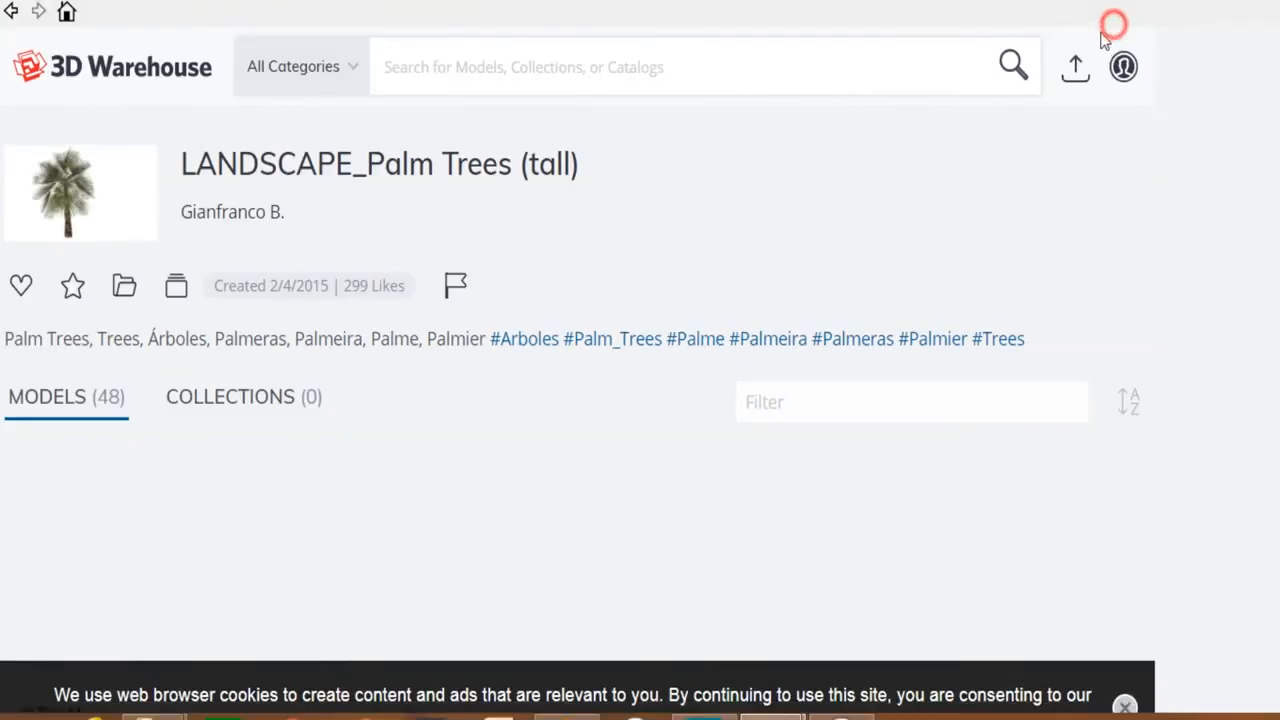
Load the Tall palm model from the collection and place it on the front lawn, across the paved path from the table.
scroll(568, 405, "down", 3)
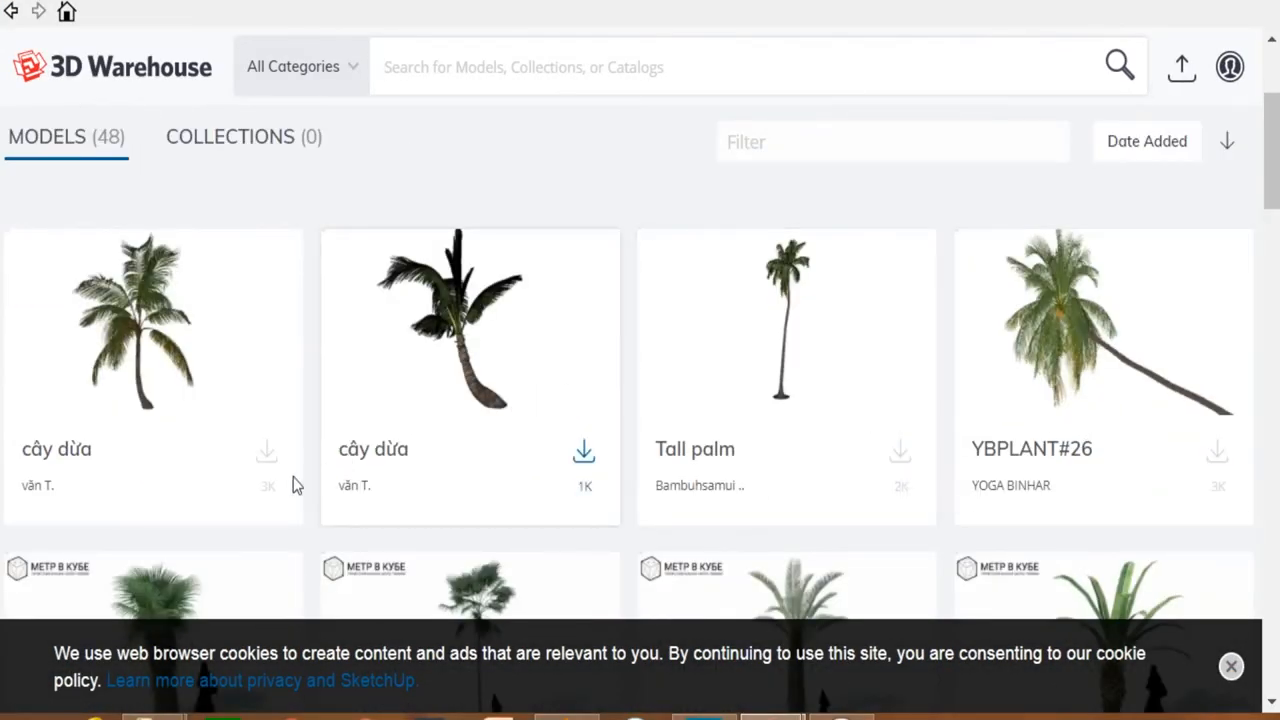
scroll(617, 428, "down", 3)
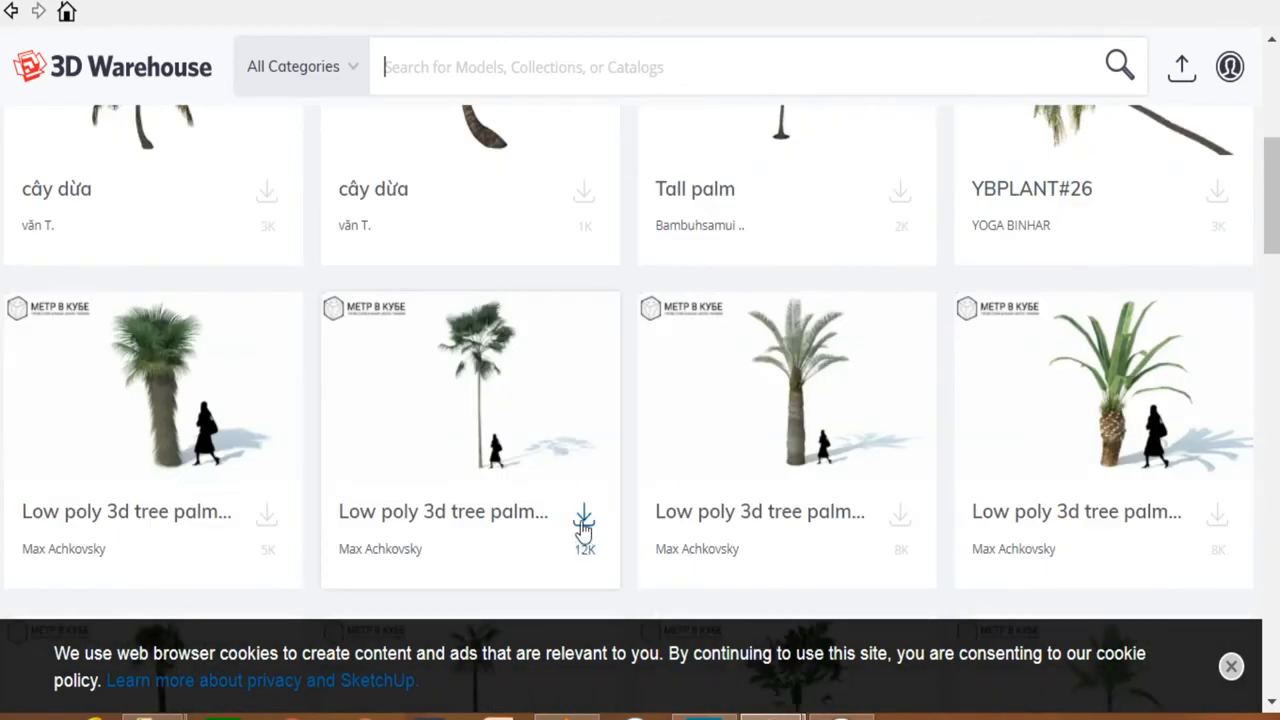
scroll(900, 512, "up", 3)
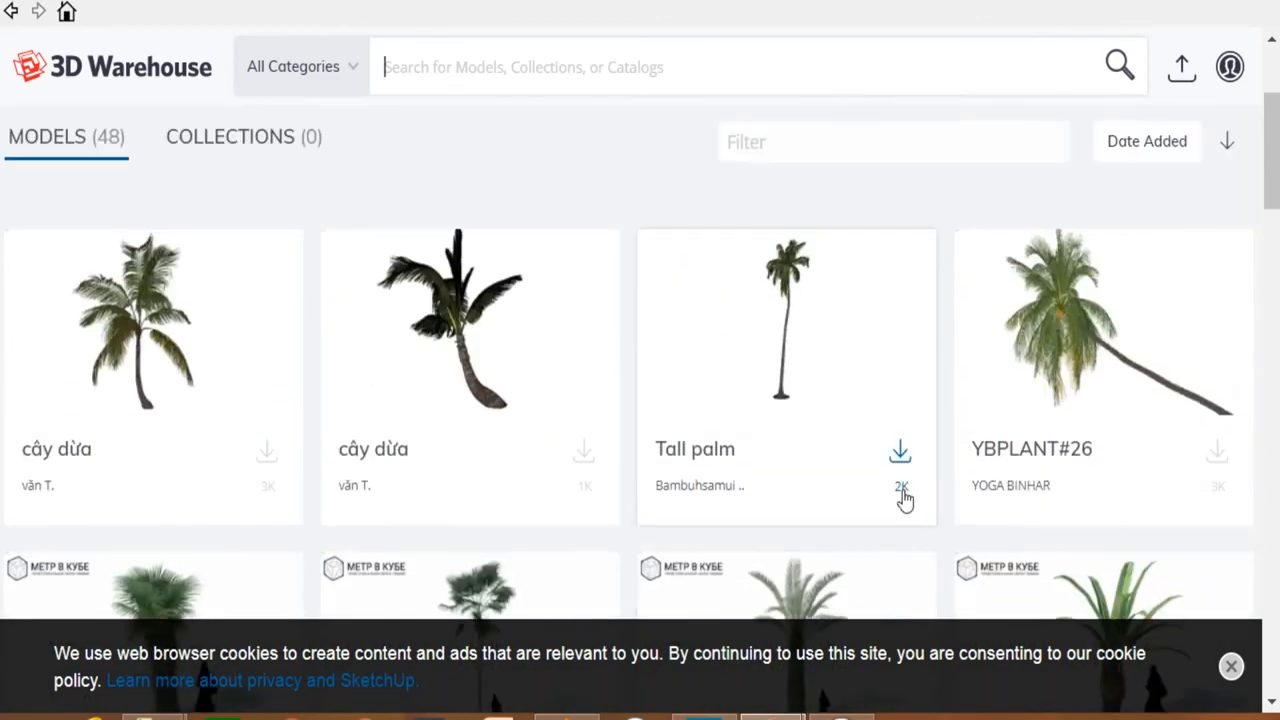
left_click(899, 452)
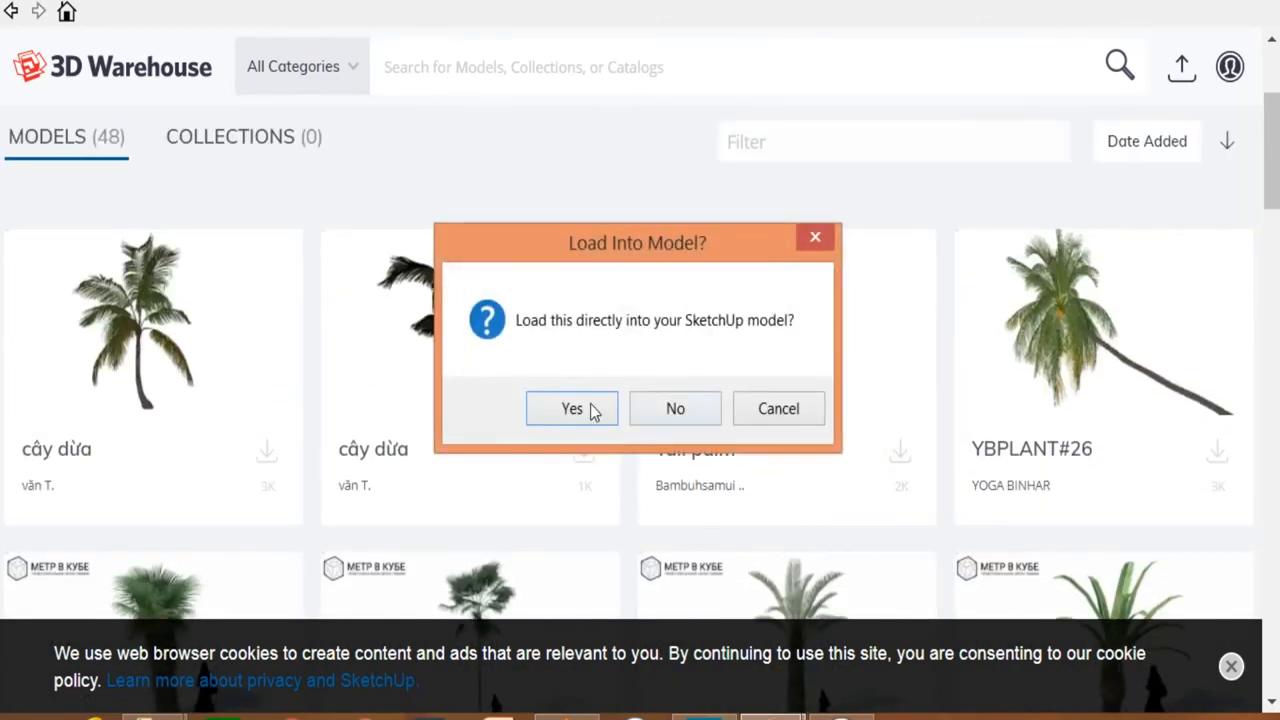
left_click(570, 408)
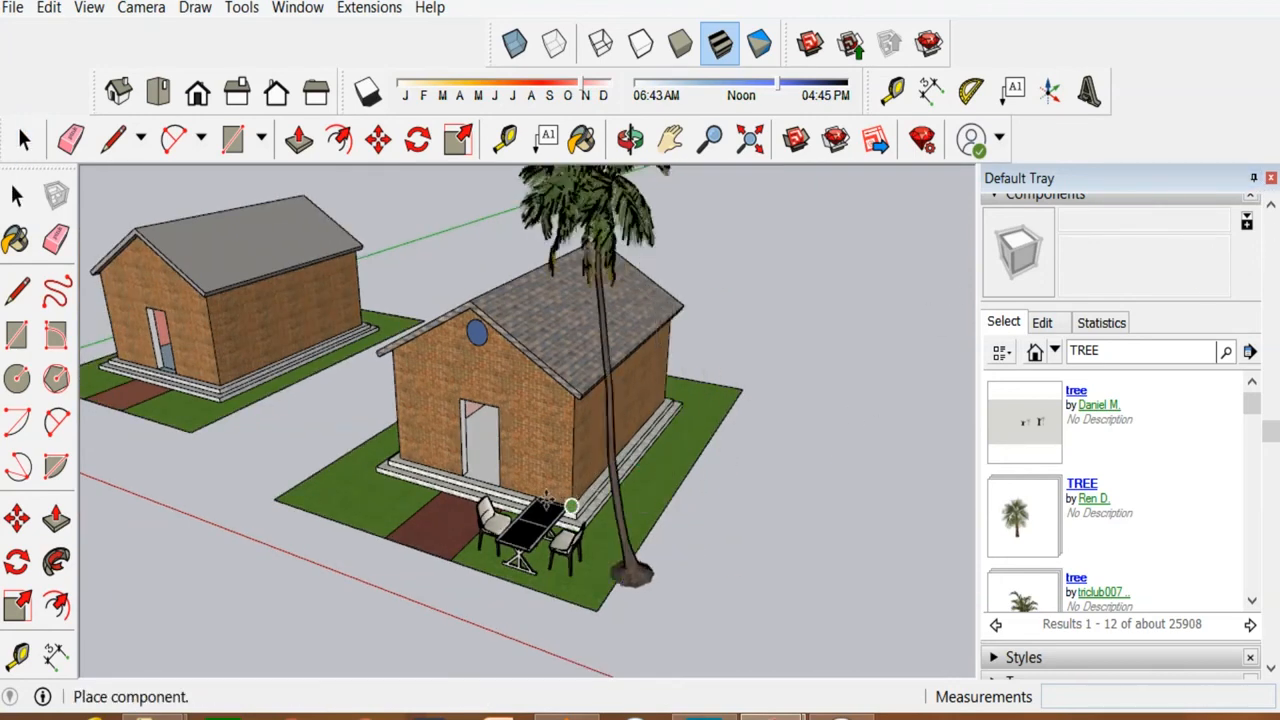
left_click(343, 450)
scroll(630, 541, "down", 3)
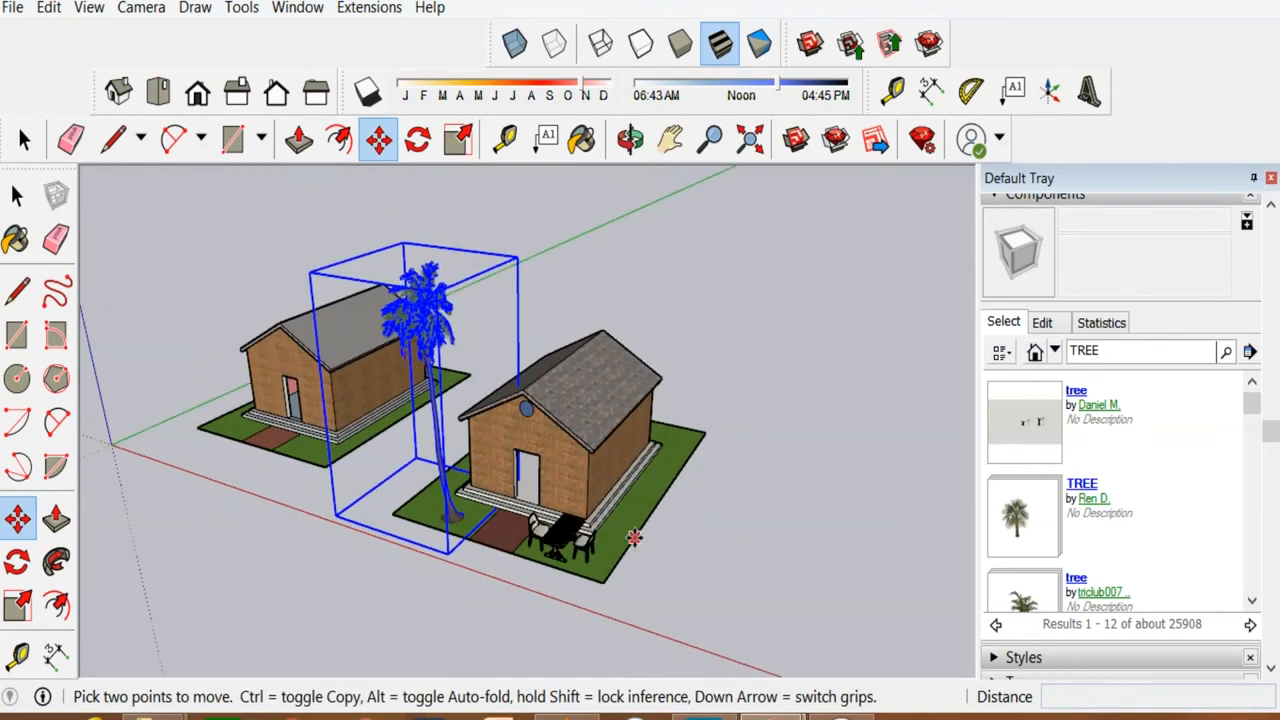
left_click(17, 196)
left_click(766, 336)
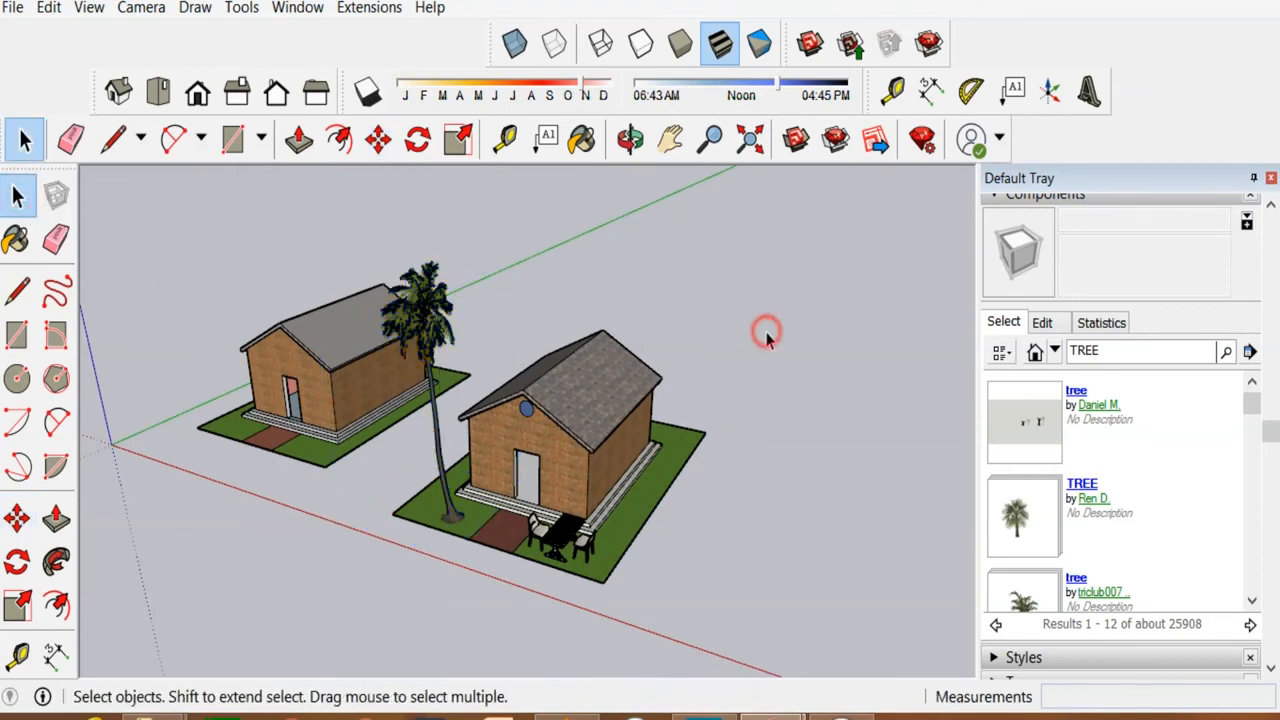
Inspect the two houses, palm tree and garden furniture from several angles and hide the default tray.
scroll(815, 389, "down", 2)
middle_click_drag(723, 491, 760, 467)
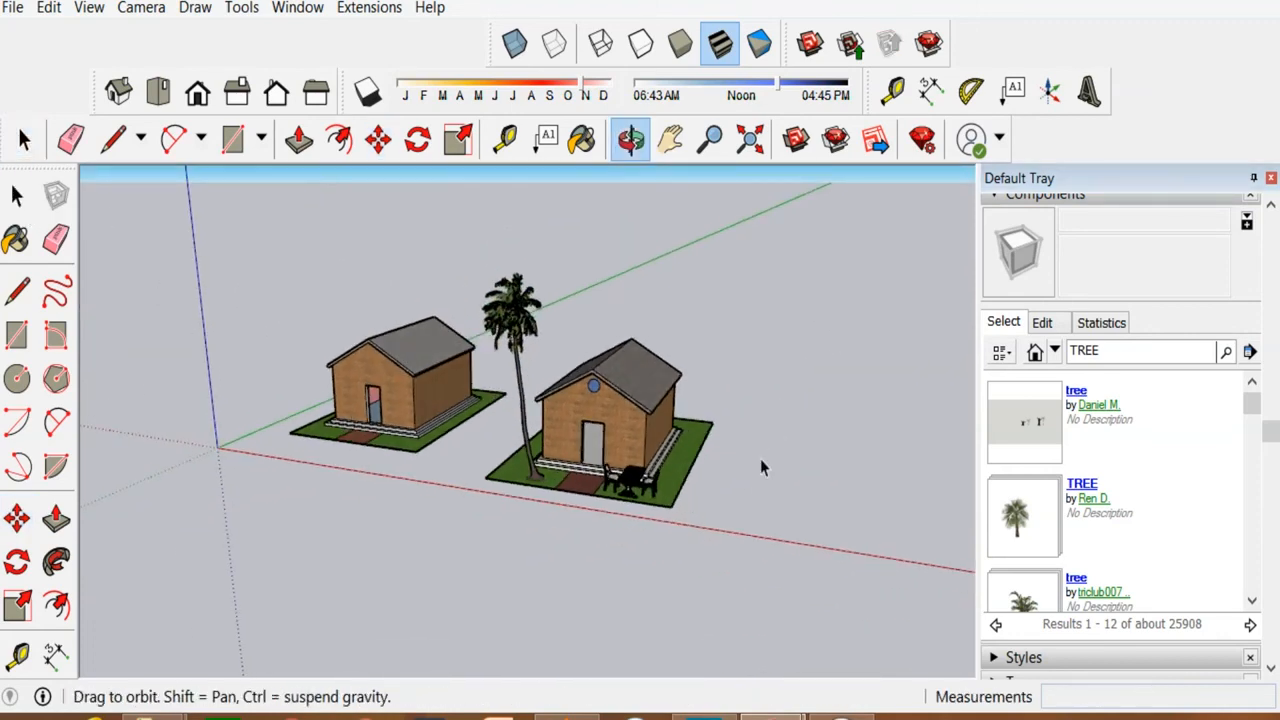
scroll(522, 487, "up", 5)
scroll(510, 601, "down", 3)
middle_click_drag(820, 423, 768, 522)
scroll(644, 557, "up", 2)
middle_click_drag(725, 585, 745, 500)
left_click(1270, 178)
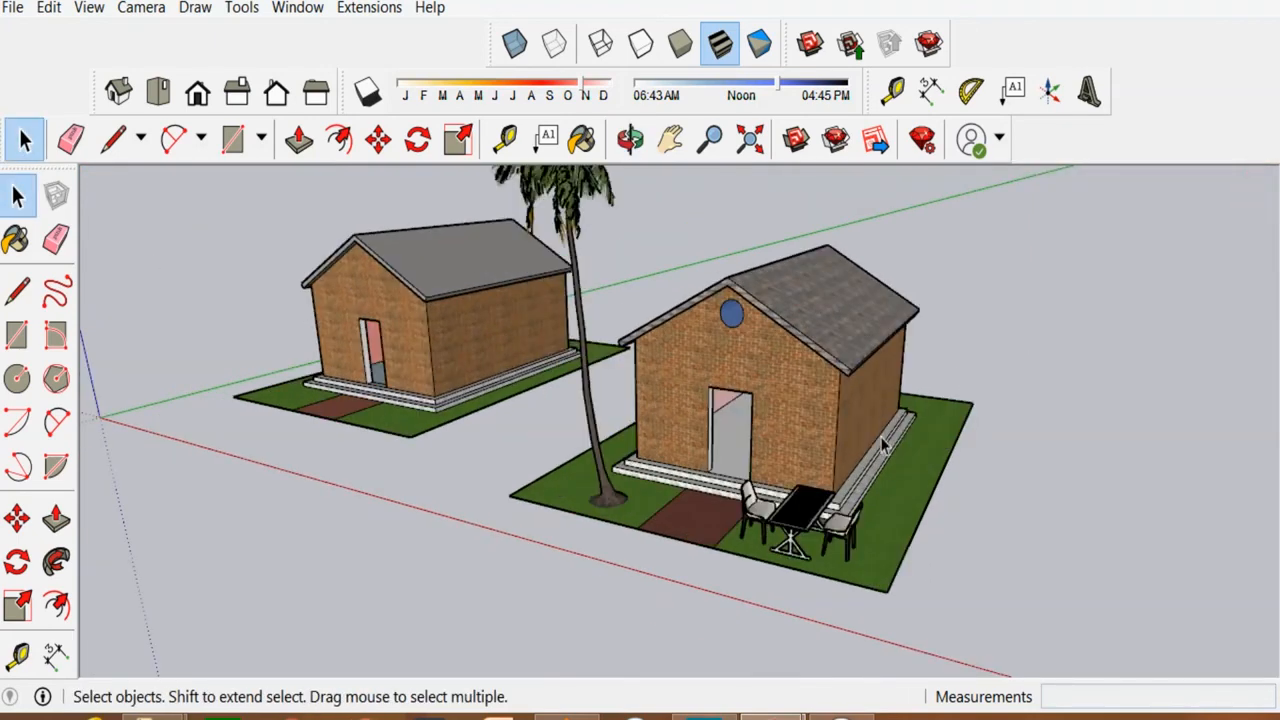
scroll(970, 370, "down", 3)
scroll(978, 360, "up", 2)
left_click(1023, 383)
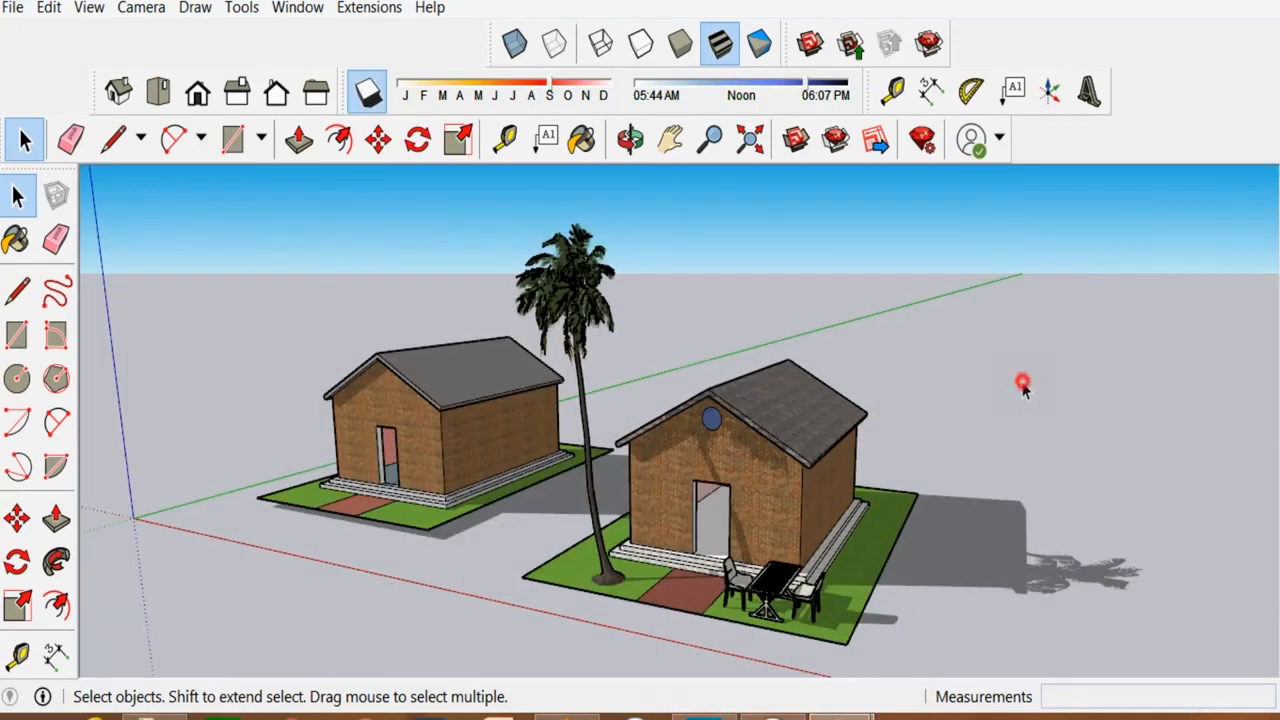